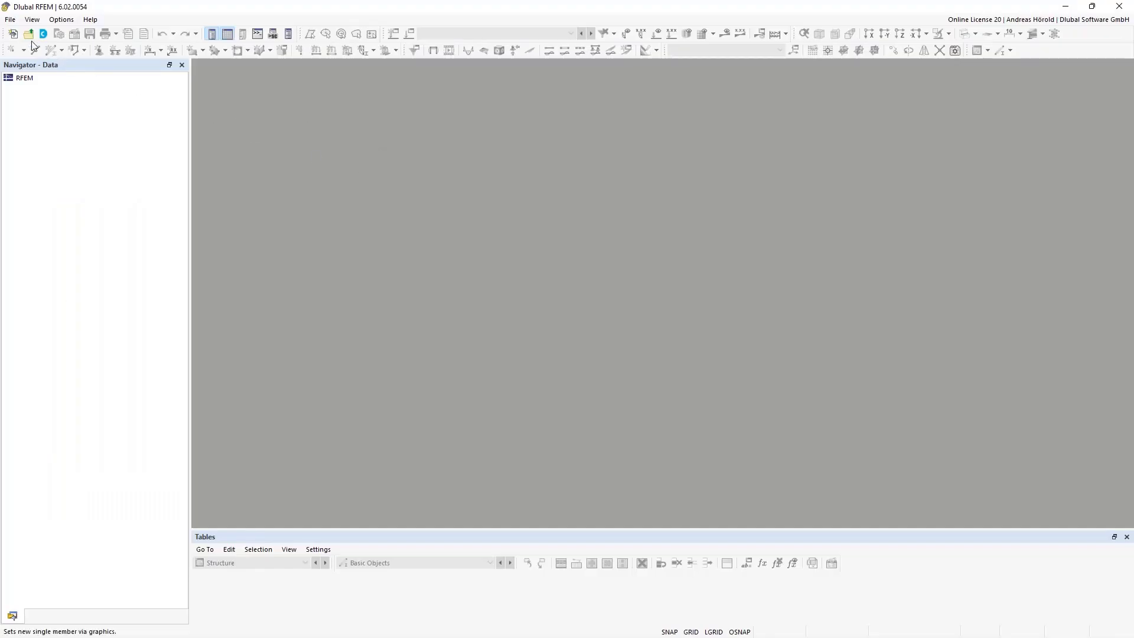
- Start a new blank 3D model named Connection in the Webinar project
left_click(10, 20)
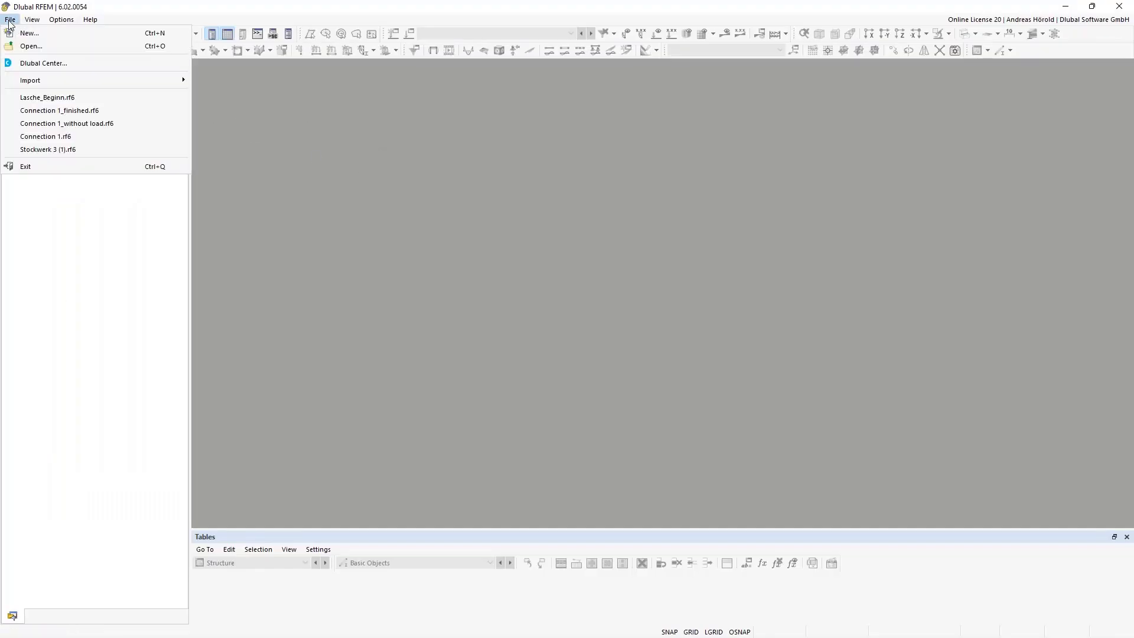
left_click(41, 33)
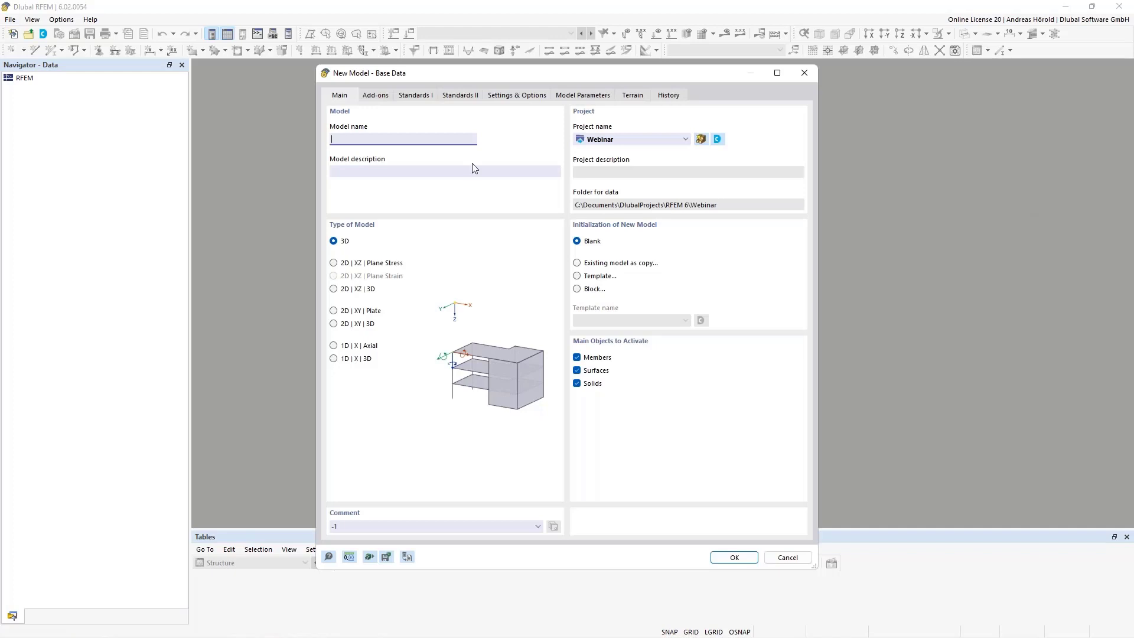
type("Connection")
- Activate the Stress-Strain Analysis add-on, review the Standards I settings and create the model
left_click(379, 96)
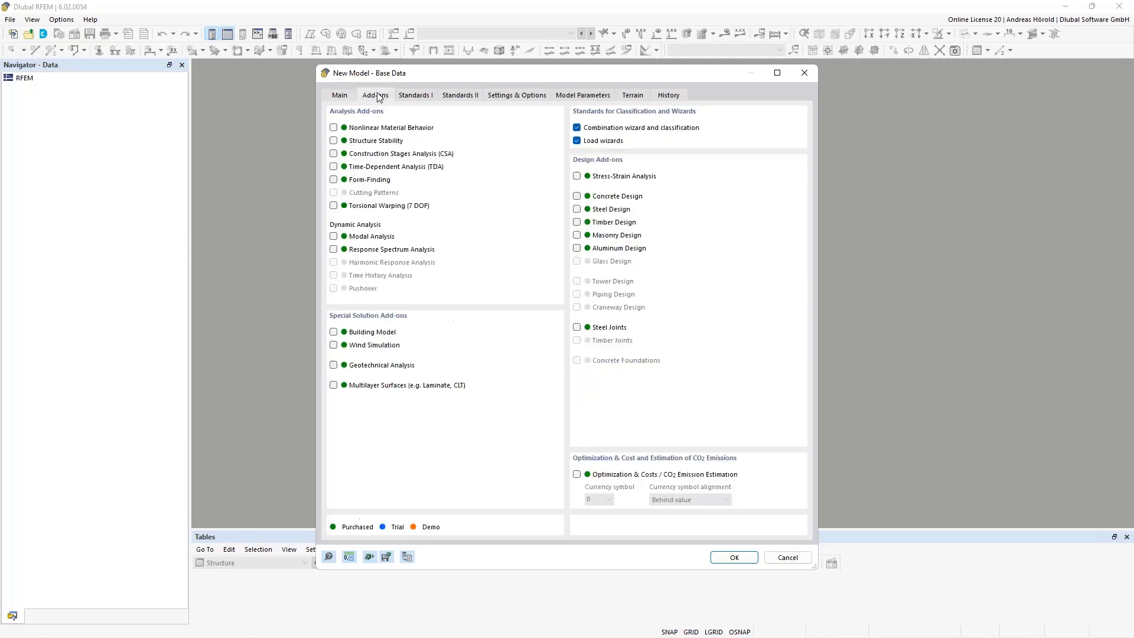
left_click(577, 176)
left_click(412, 96)
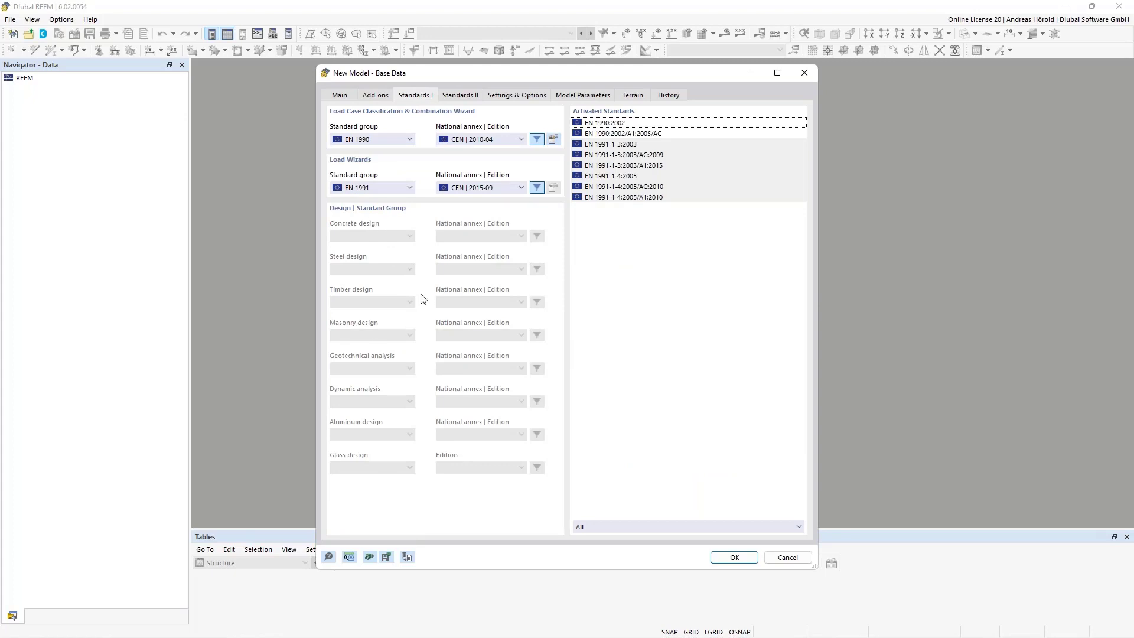
left_click(374, 96)
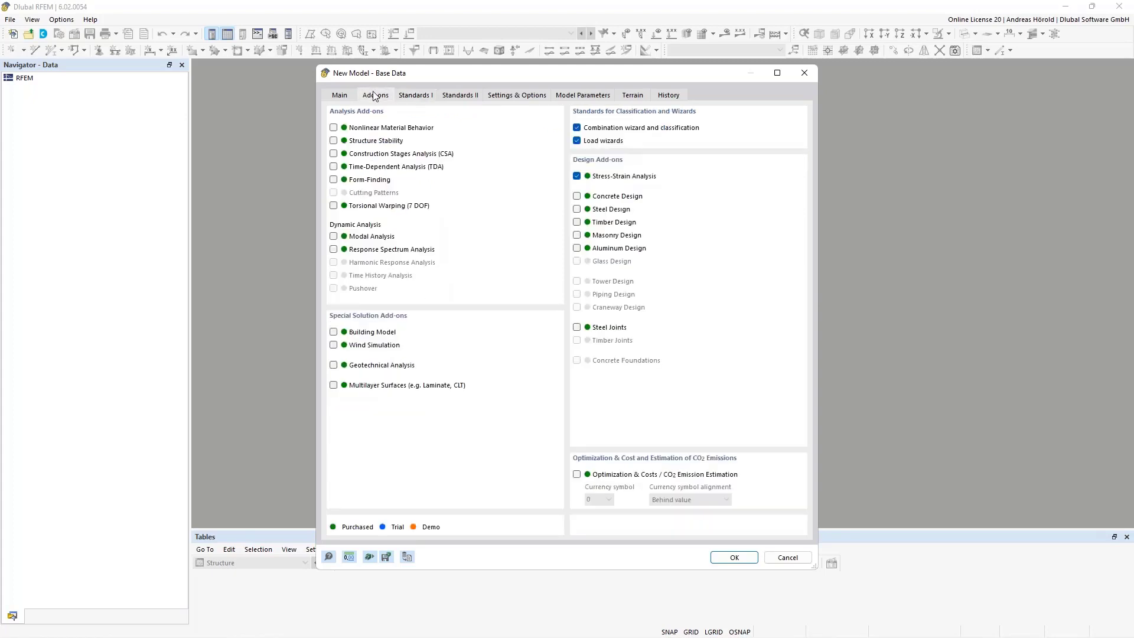
left_click(412, 98)
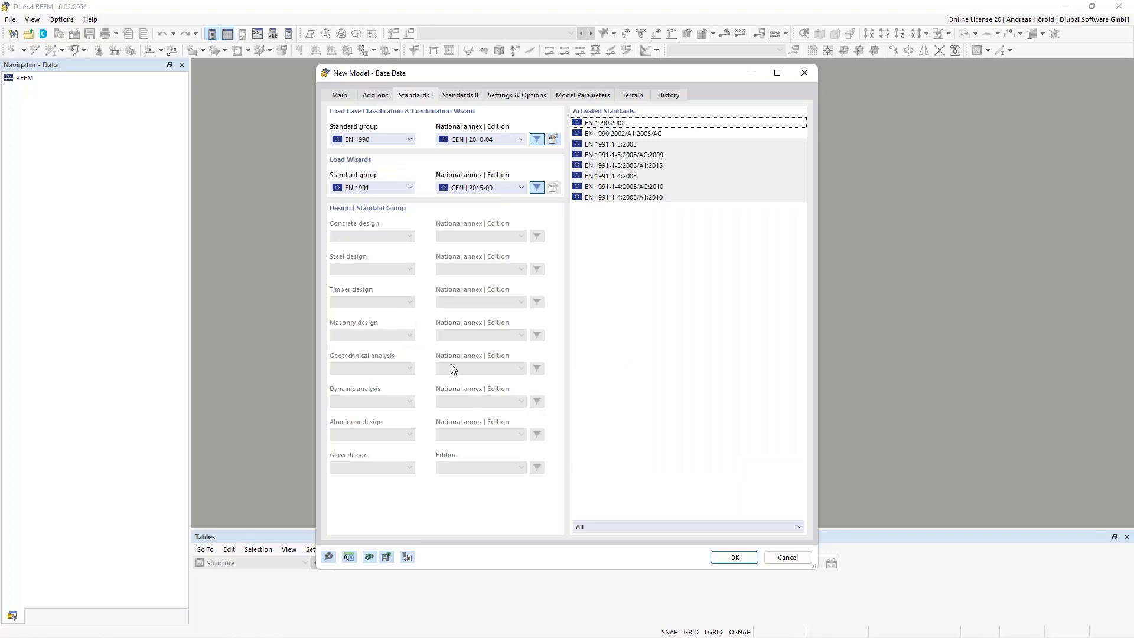
left_click(732, 557)
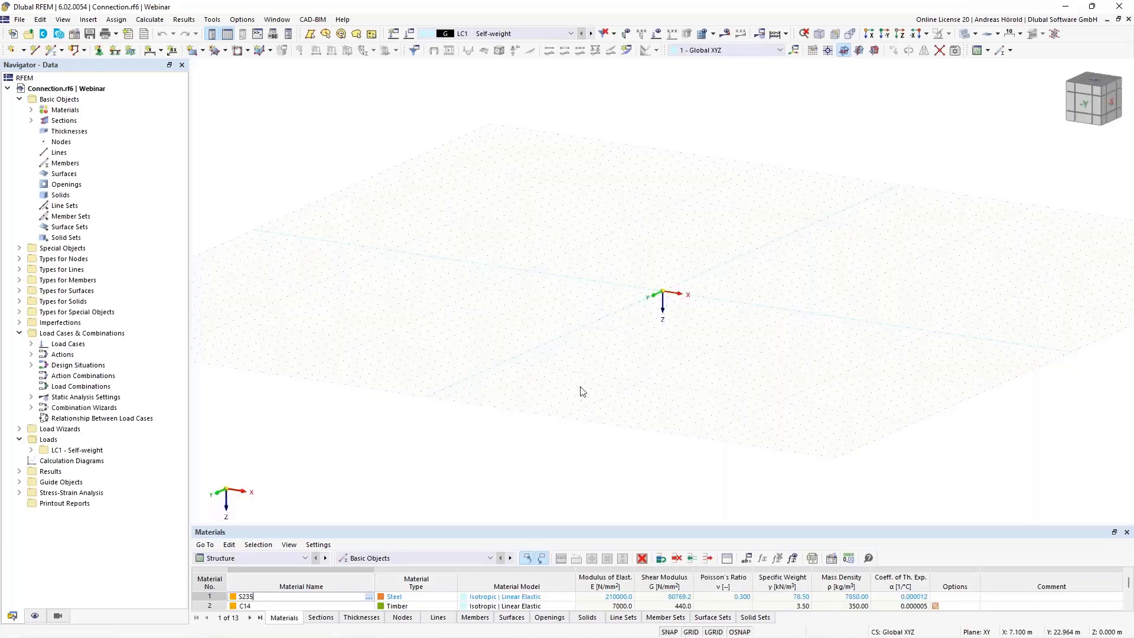
- From the work plane and grid settings, change the model's length unit to cm
right_click(690, 632)
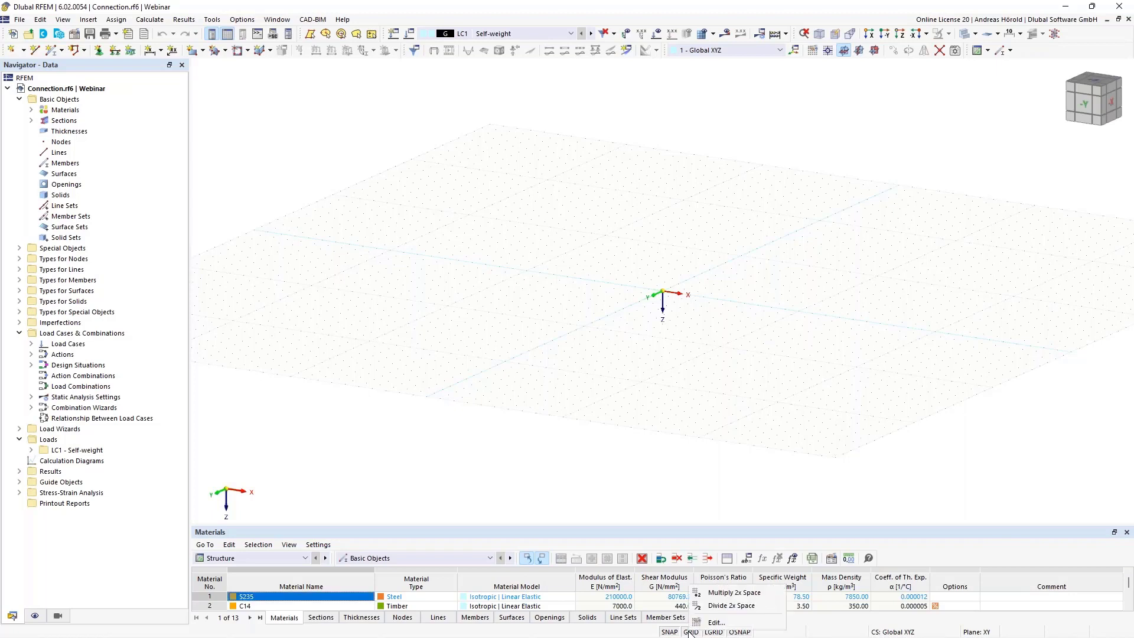
left_click(716, 622)
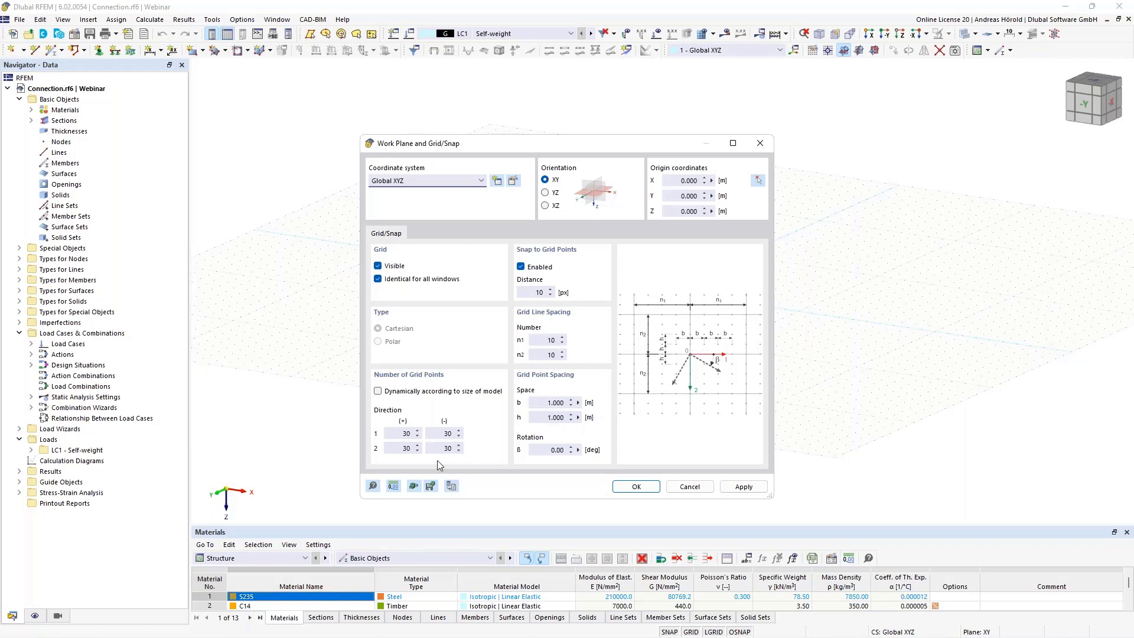
left_click(393, 486)
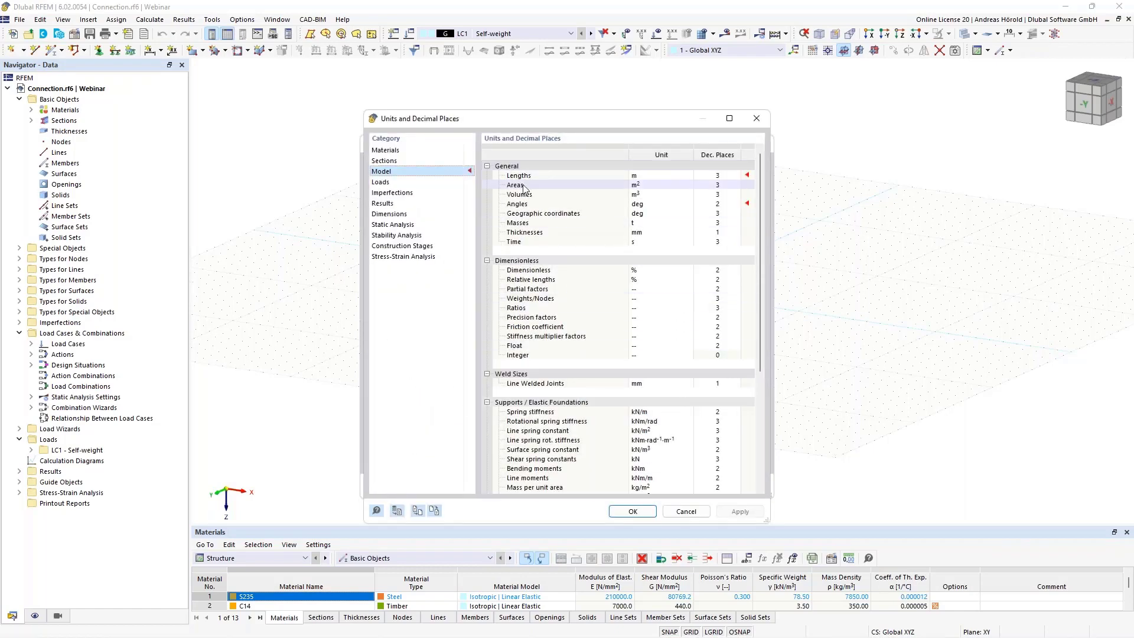
left_click(654, 176)
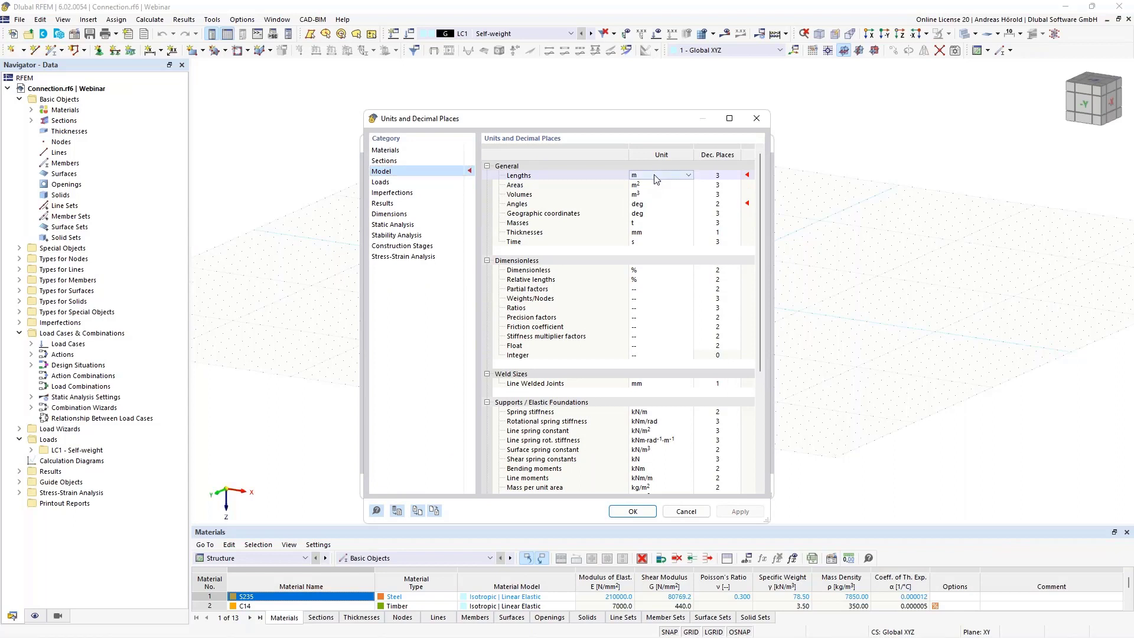
left_click(655, 177)
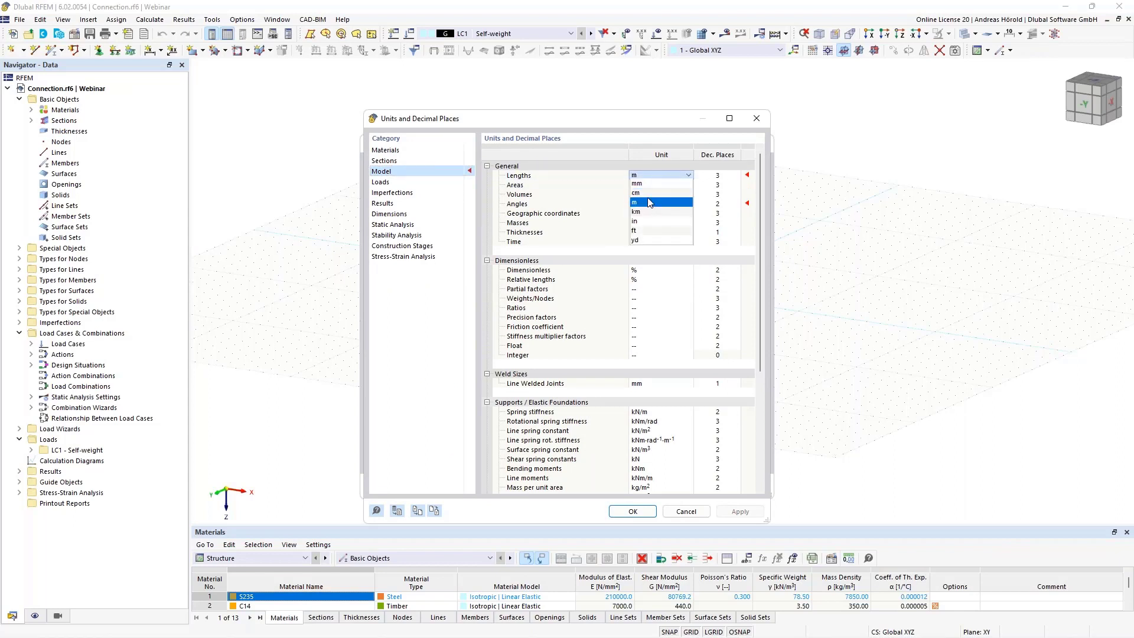
left_click(650, 193)
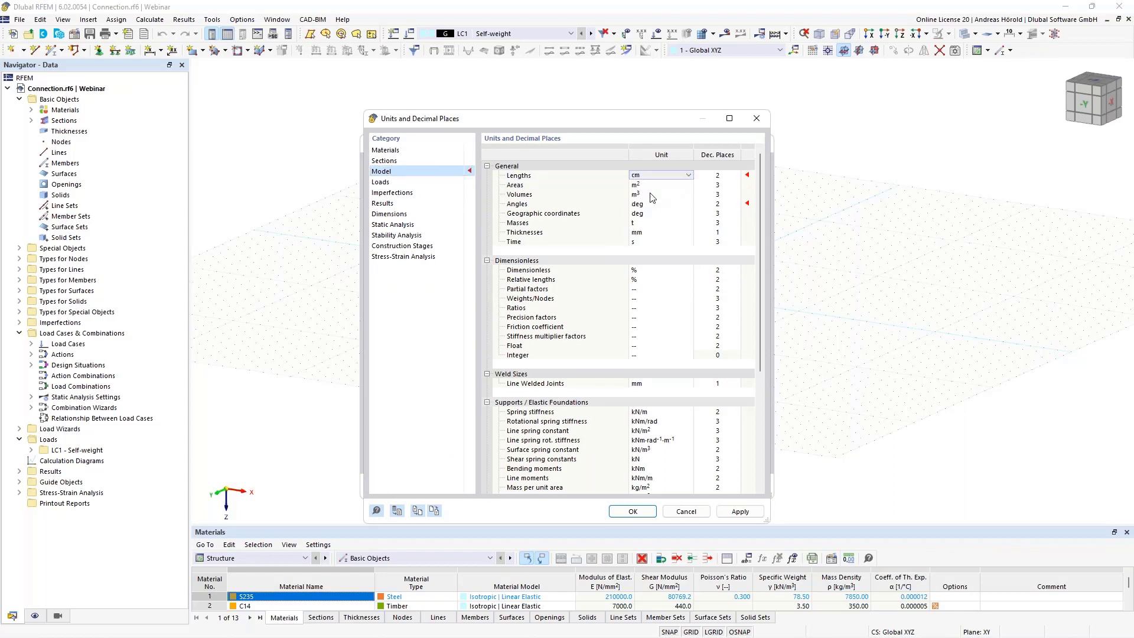
left_click(631, 512)
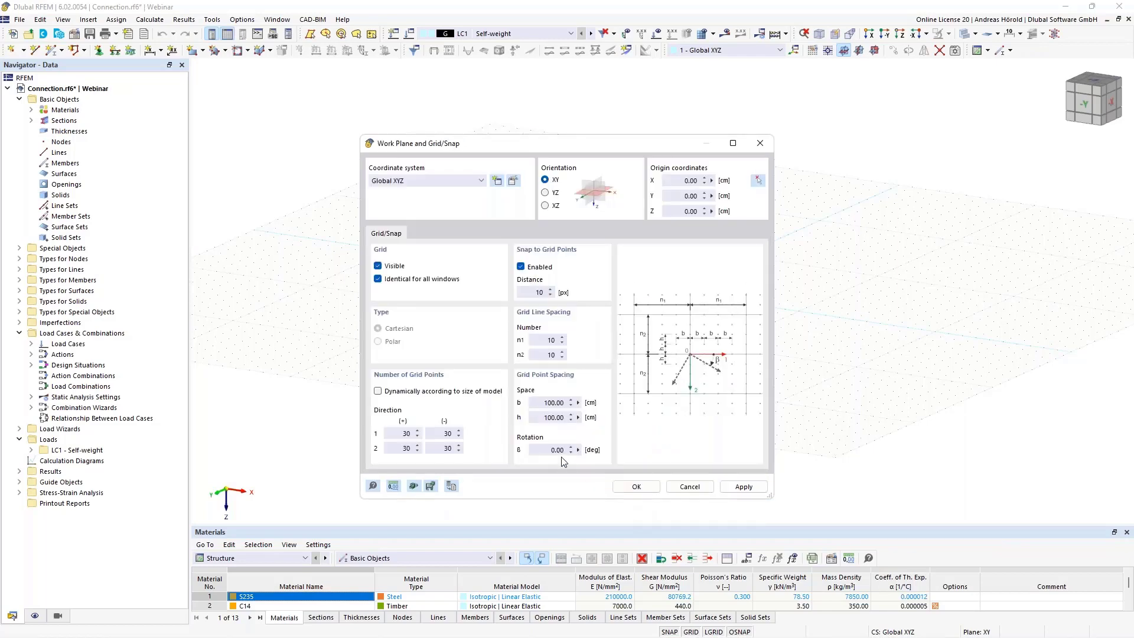
- Set the grid point spacing b and h to 1 cm each
double_click(542, 402)
type("1")
double_click(539, 417)
type("1")
left_click(639, 486)
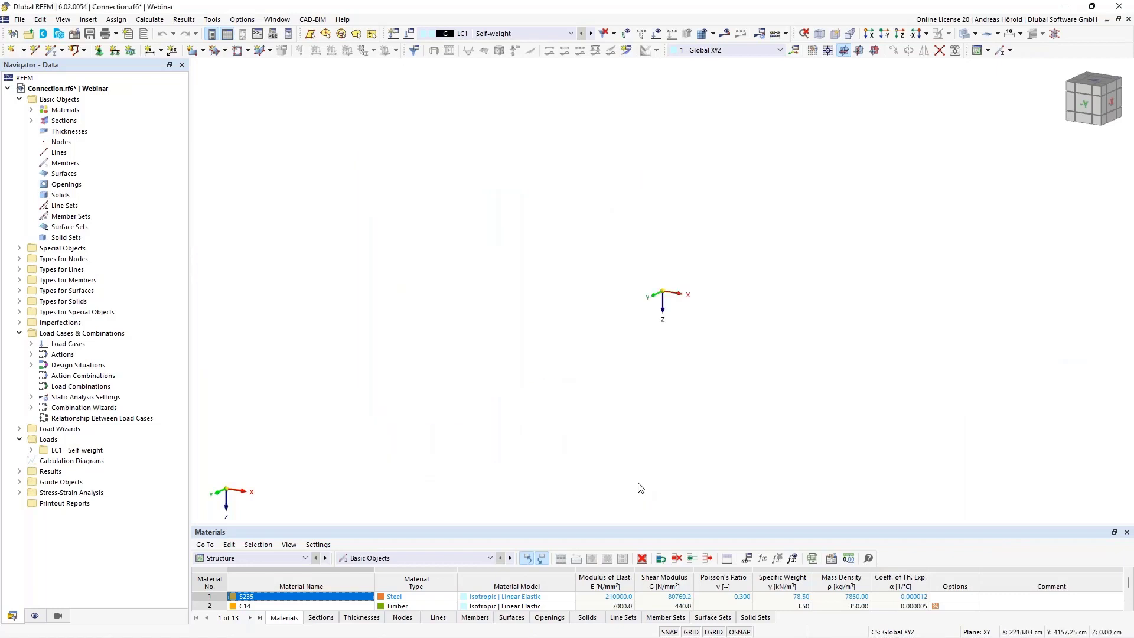
- Set the work plane to XZ and show the model in the reverse Y direction
middle_click_drag(689, 302, 663, 385)
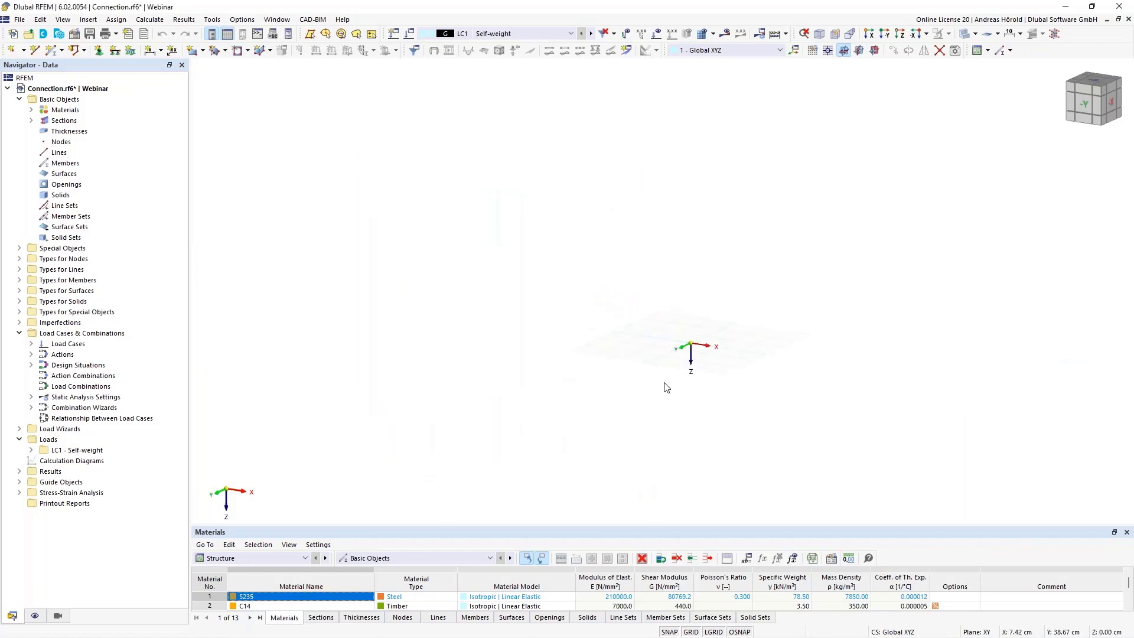
left_click(874, 51)
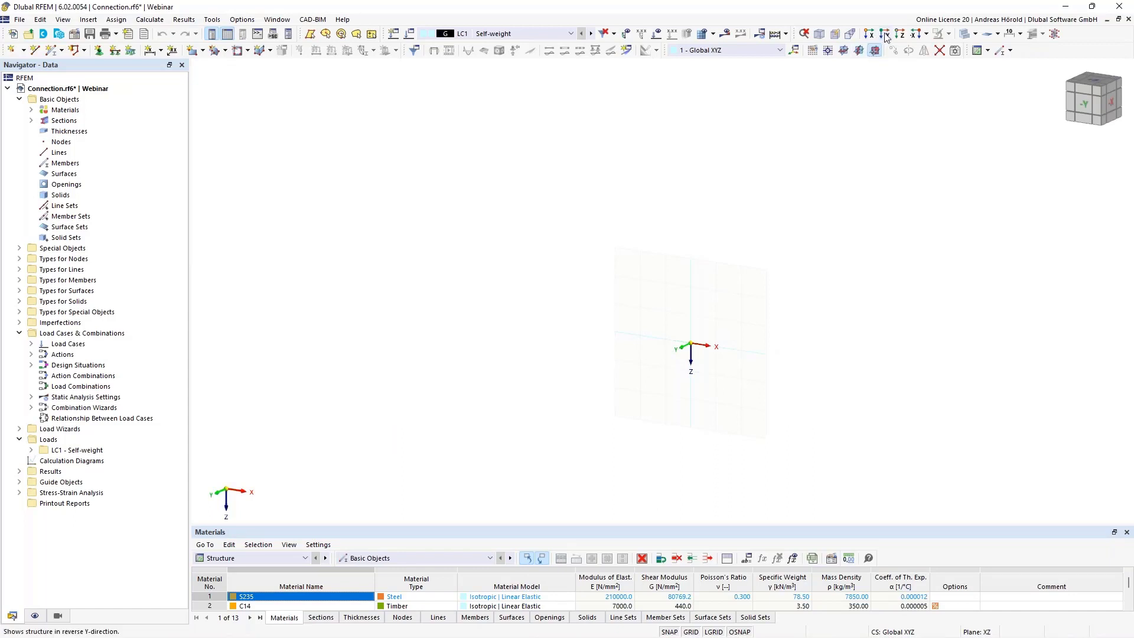
left_click(884, 34)
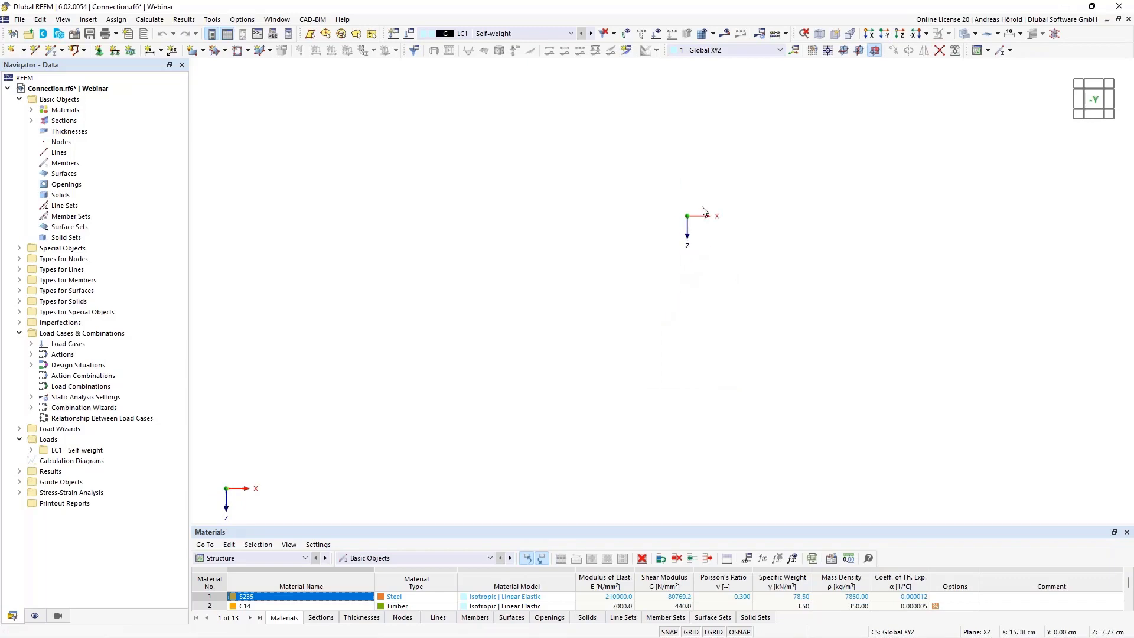
middle_click_drag(644, 283, 517, 447)
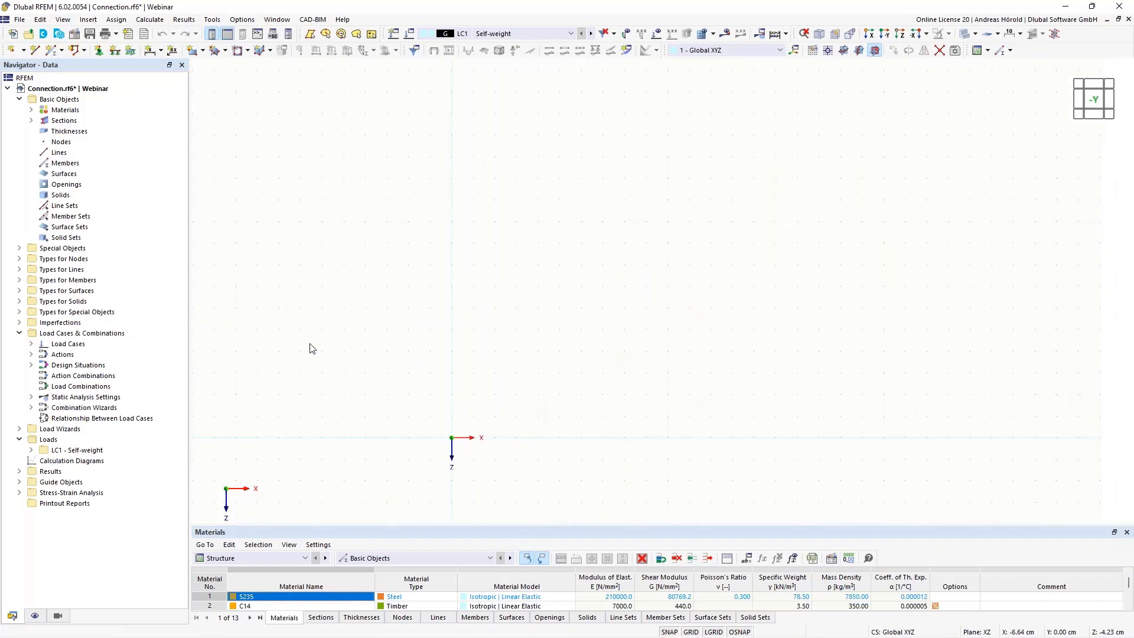
- Draw three connected 10 cm lines in XZ from (10, 0) through (0, 0) and (0, -10) to (10, -10)
left_click(35, 50)
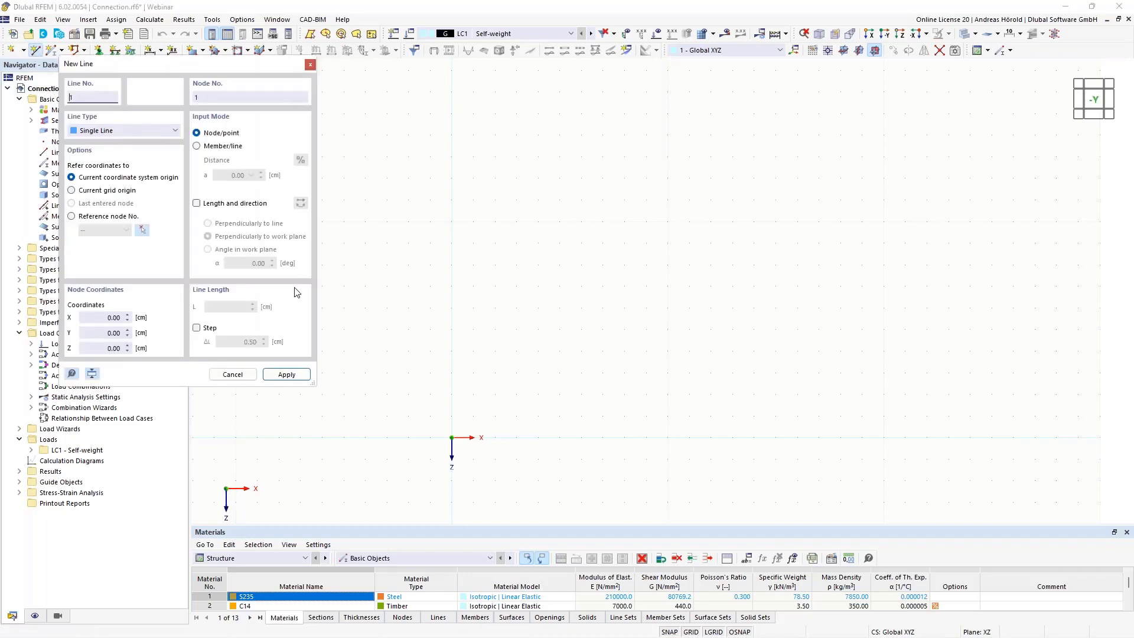
left_click(667, 437)
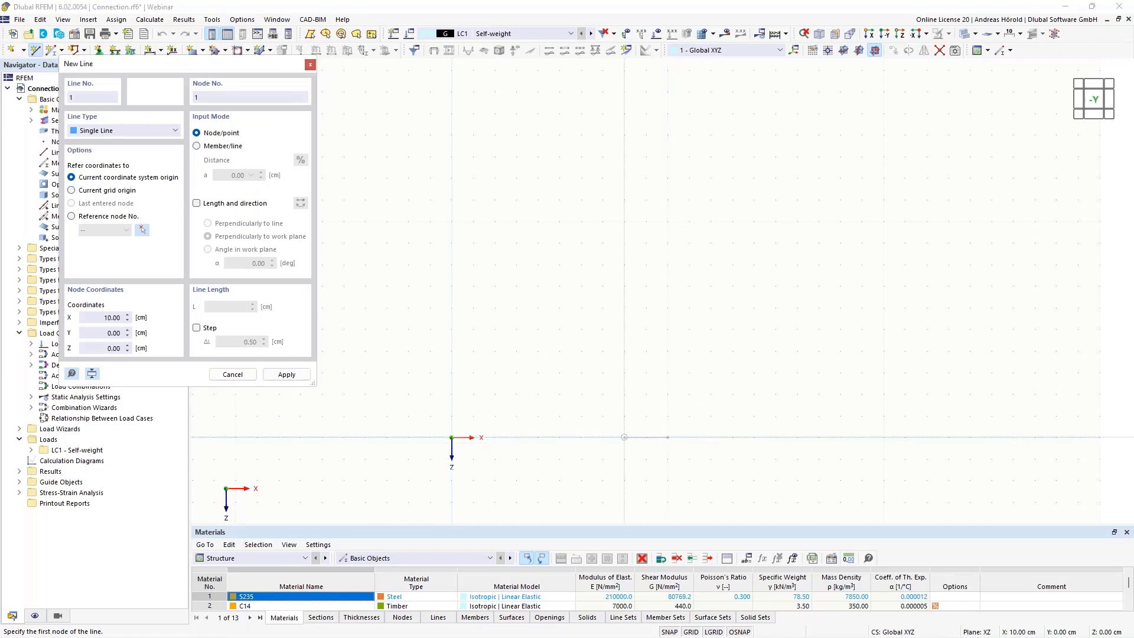
left_click(452, 437)
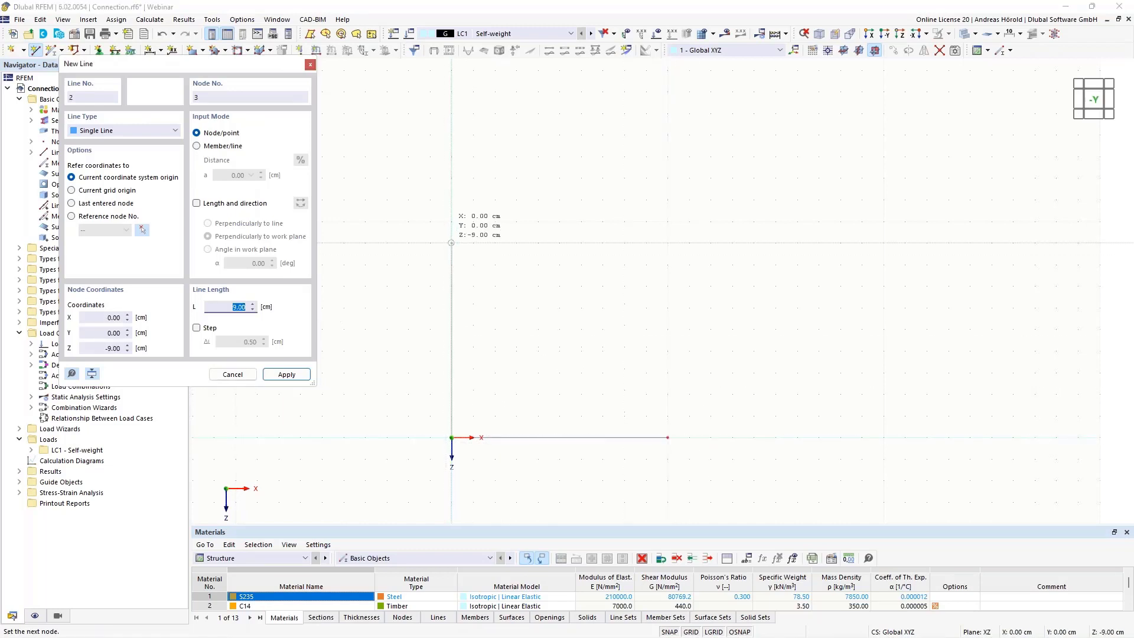
left_click(451, 222)
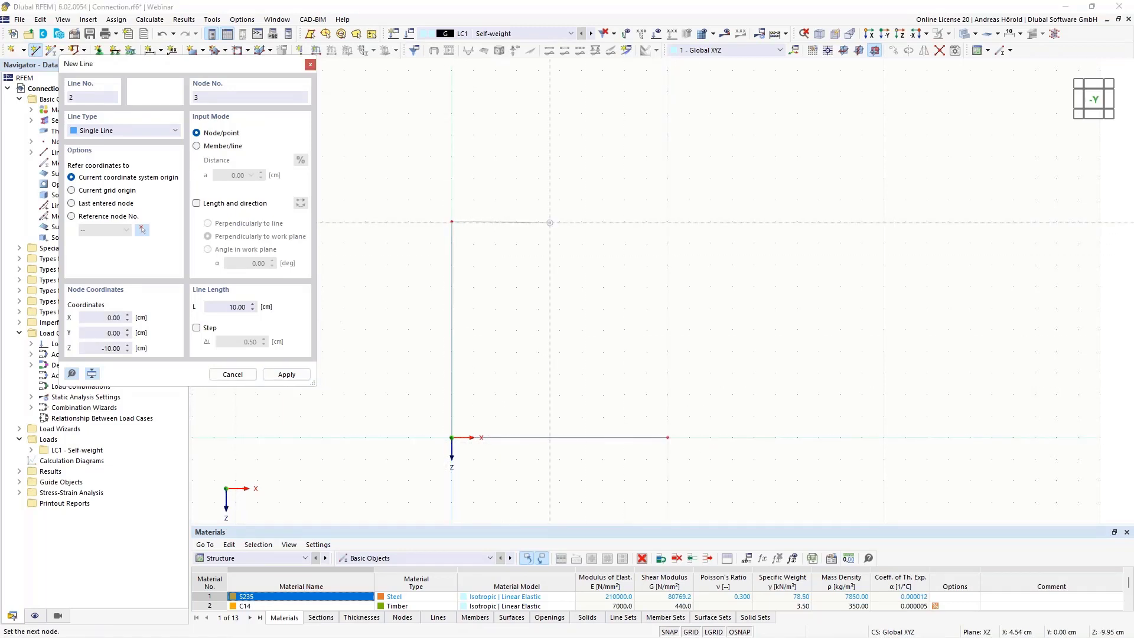
left_click(668, 222)
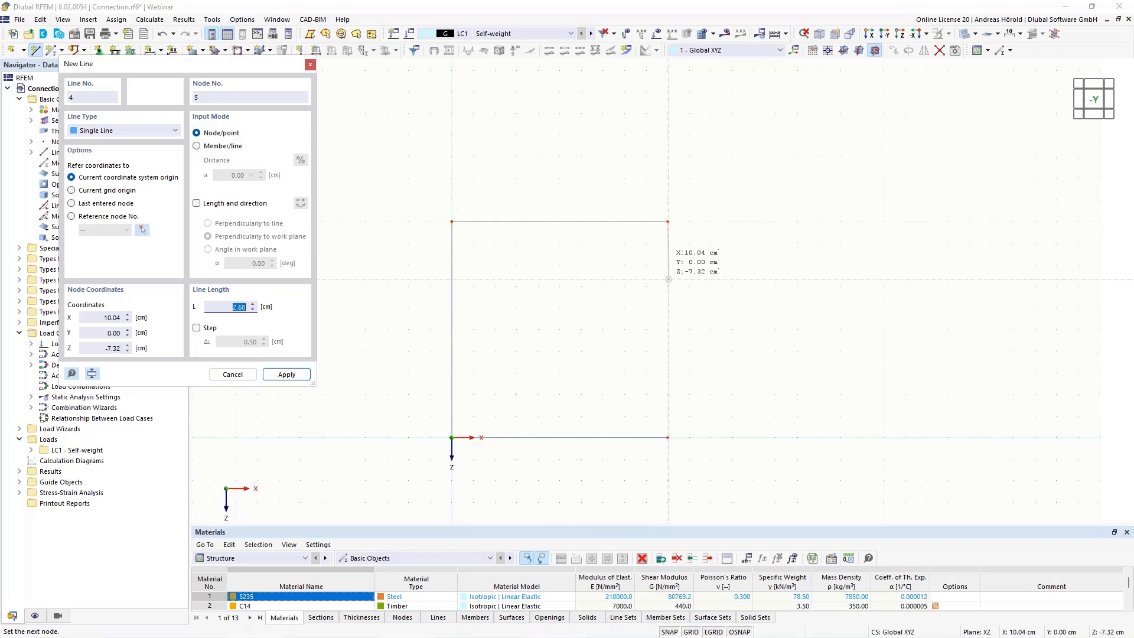
- Close the outline with an arc in XZ from (10, -10) through (15, -5) to (10, 0) cm
left_click(122, 131)
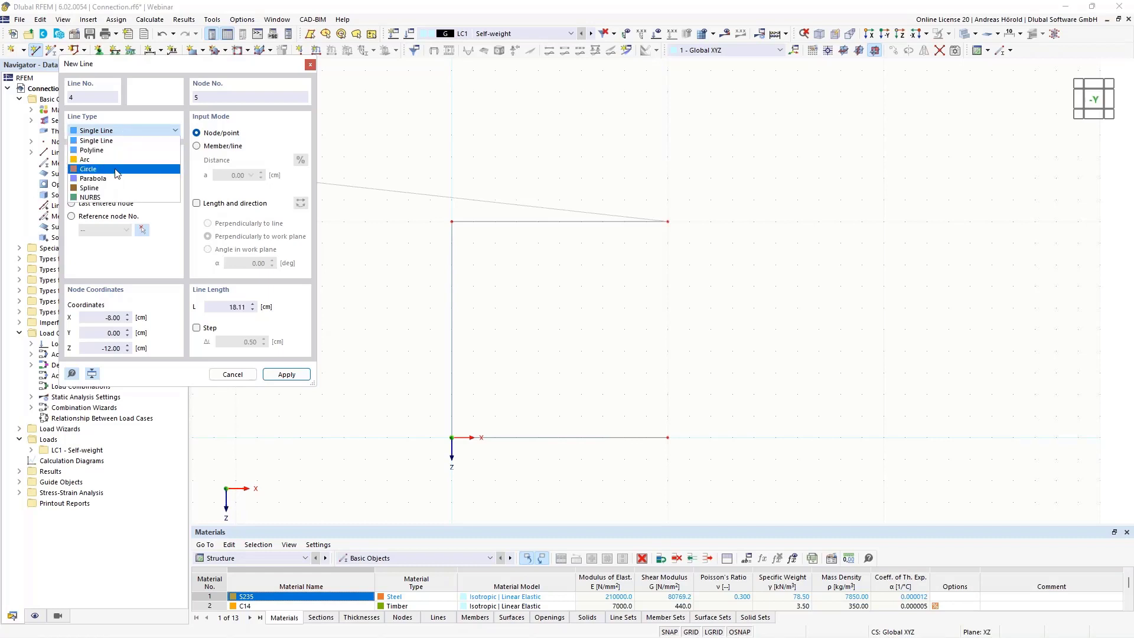
left_click(119, 160)
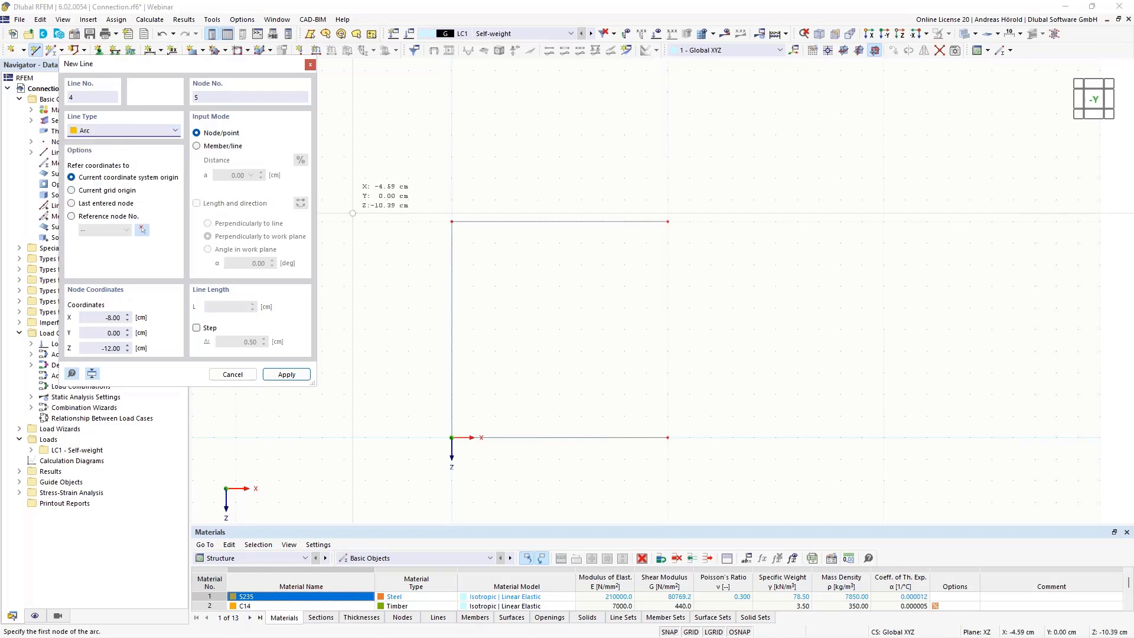
left_click(667, 221)
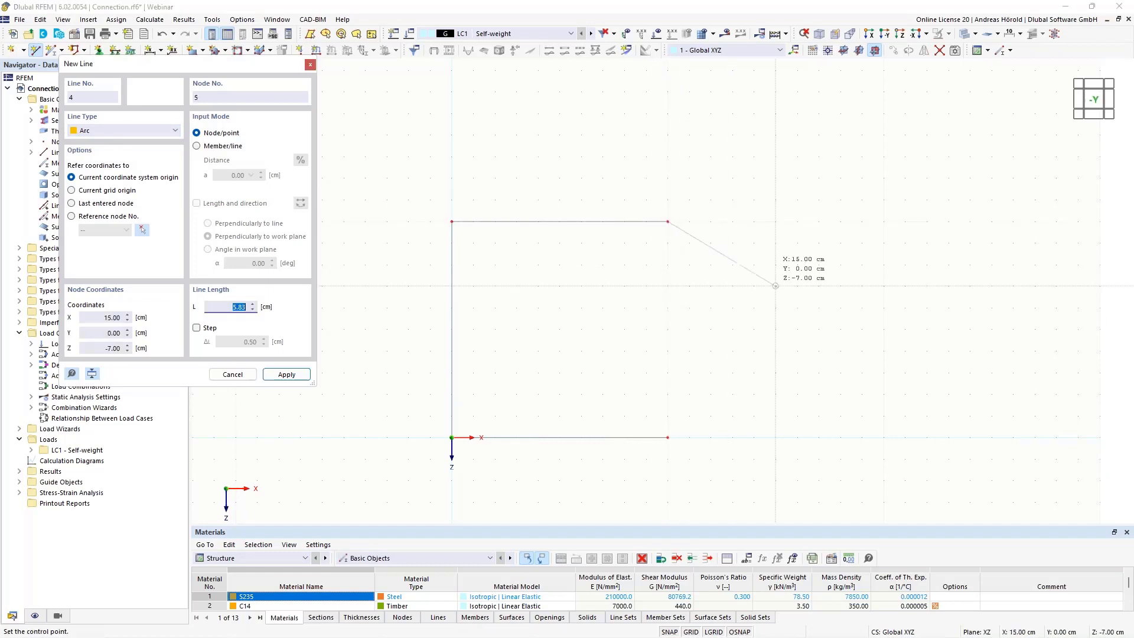
left_click(776, 329)
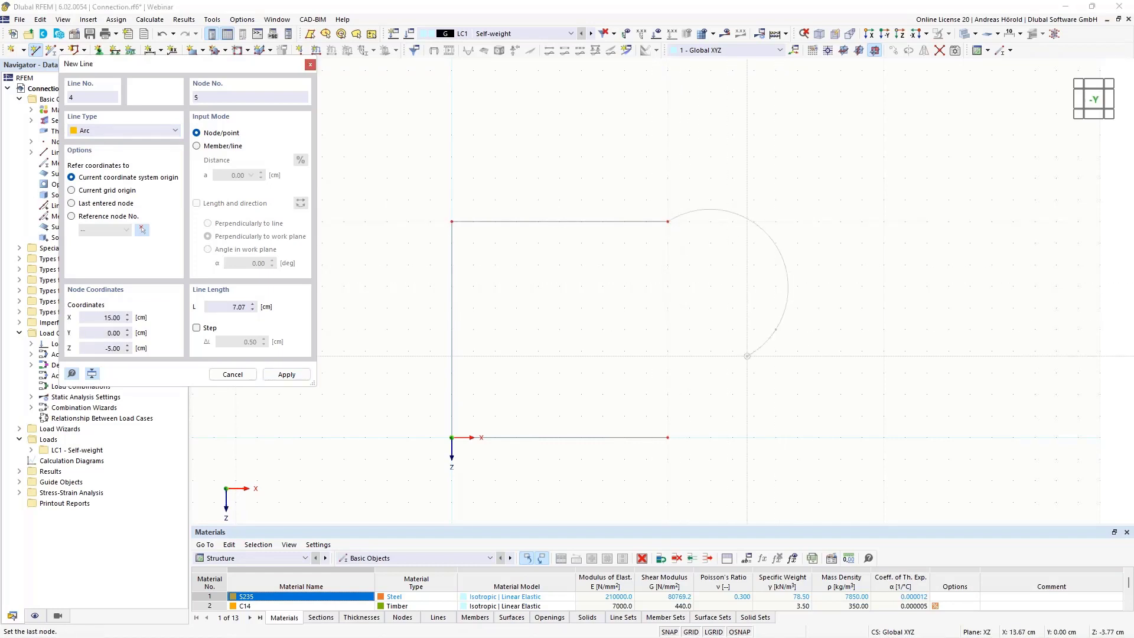
left_click(667, 437)
key("Escape")
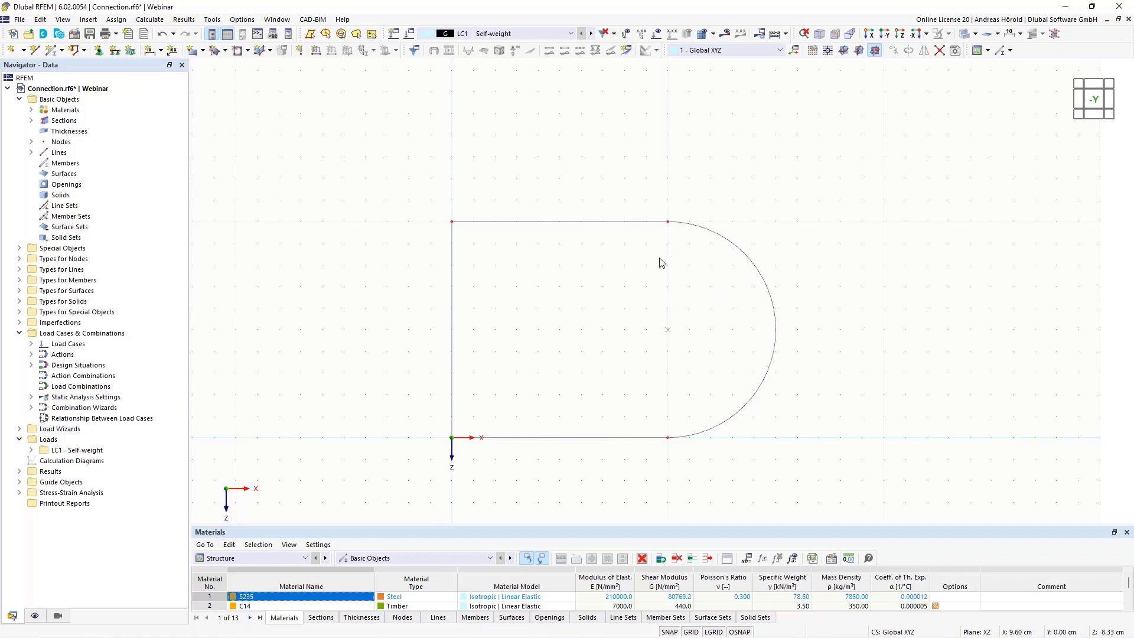
left_click(754, 263)
- Start a new surface by selecting boundary lines and create a uniform thickness of 1 mm for it
left_click(204, 51)
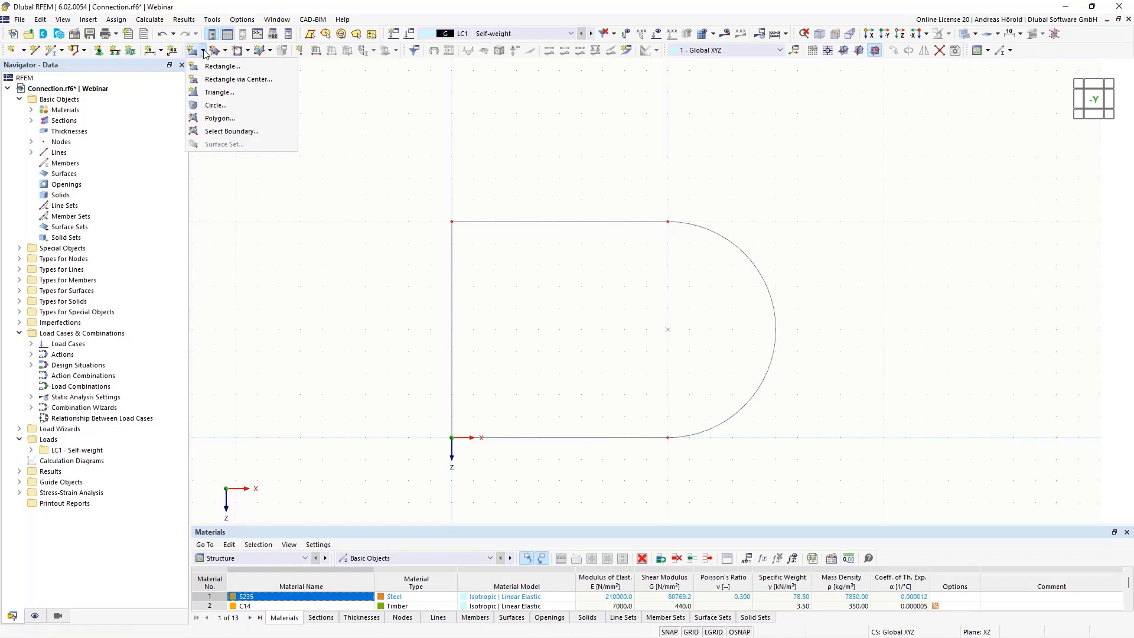
left_click(234, 131)
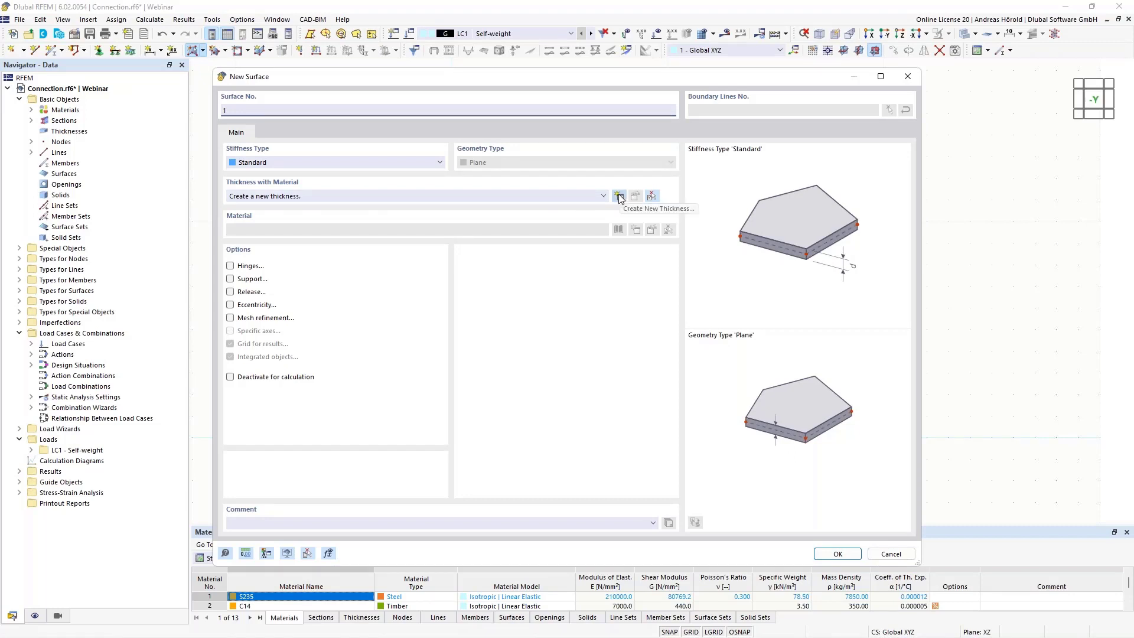
left_click(619, 196)
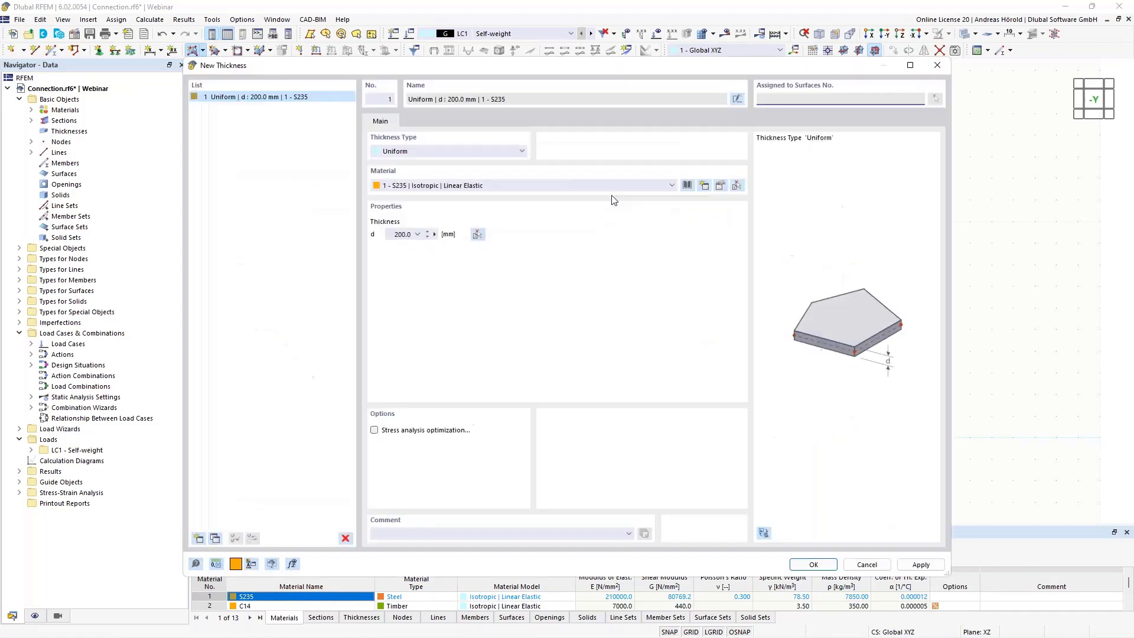
double_click(391, 233)
type("1")
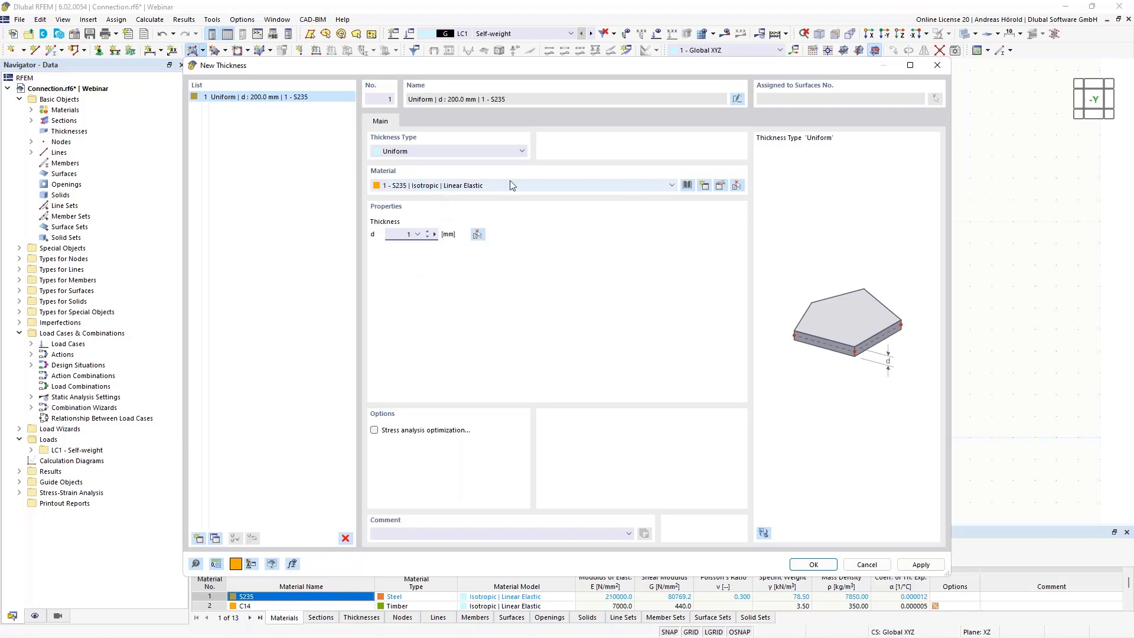
- Open the thickness's material for editing and choose steel S235 from the European Union material library
left_click(720, 187)
left_click(719, 186)
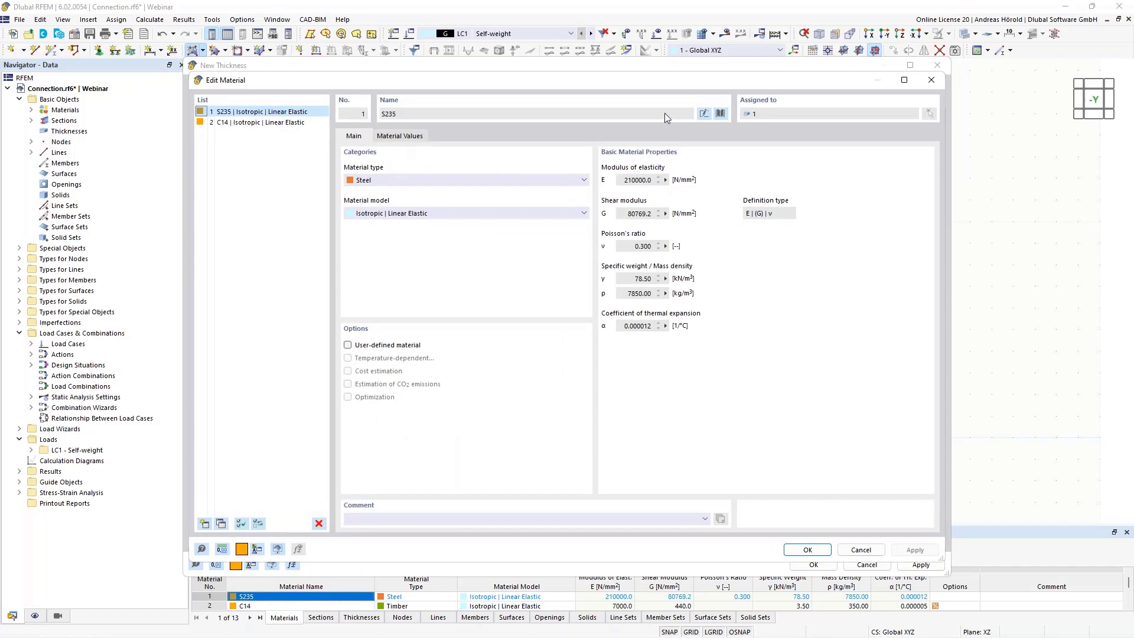
left_click(720, 113)
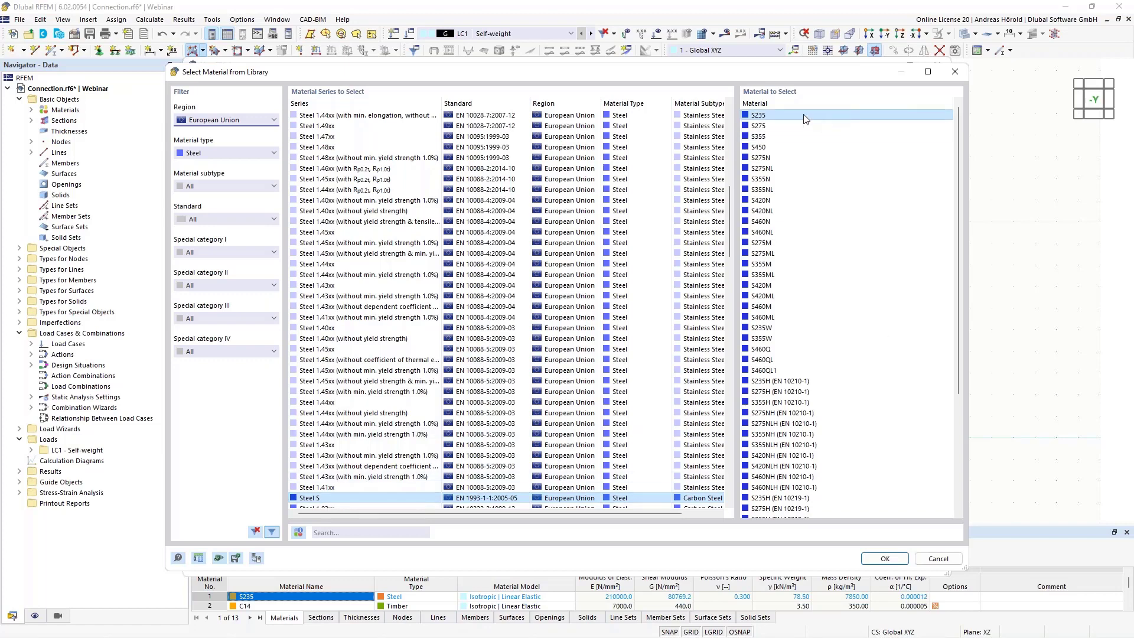
left_click(884, 559)
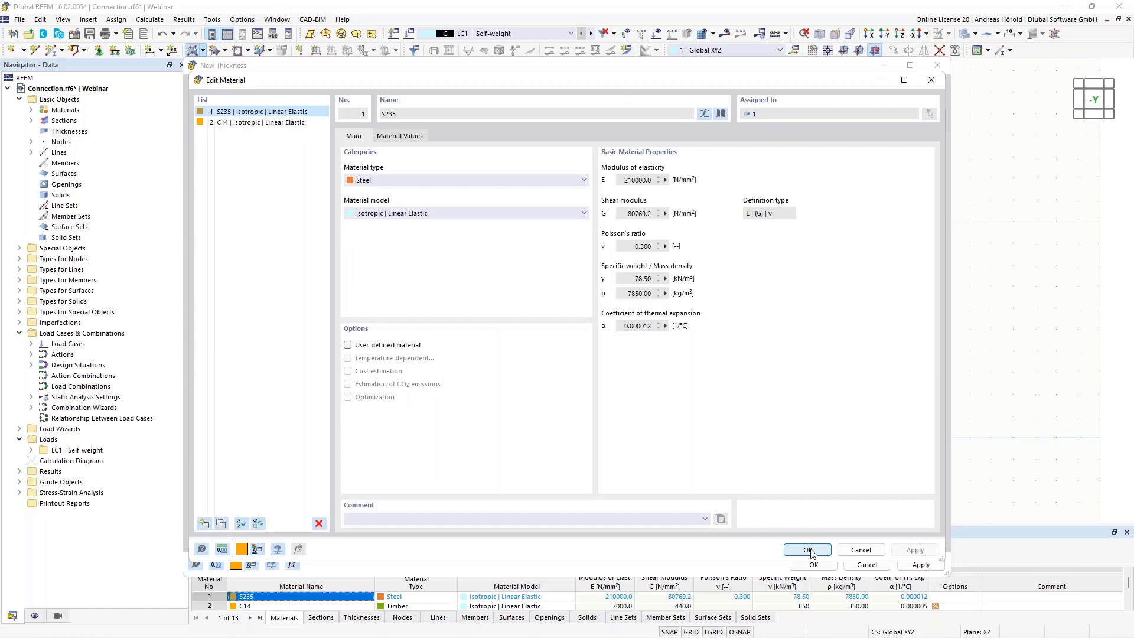
left_click(810, 551)
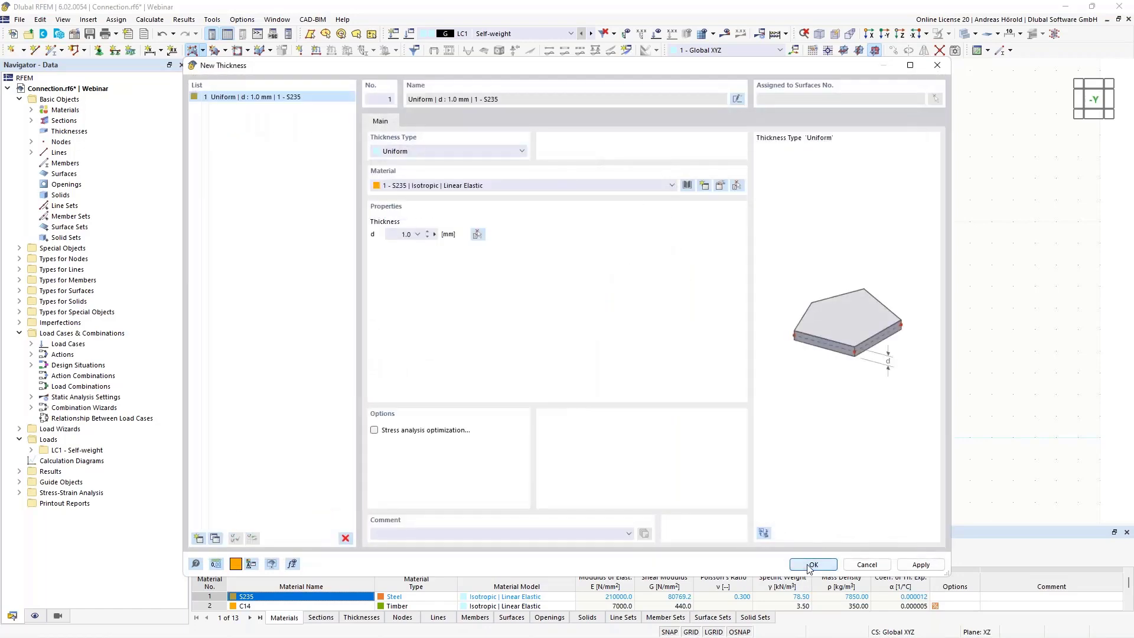
- Accept the thickness and the standard surface settings, and create the plane surface within the closed outline
left_click(811, 563)
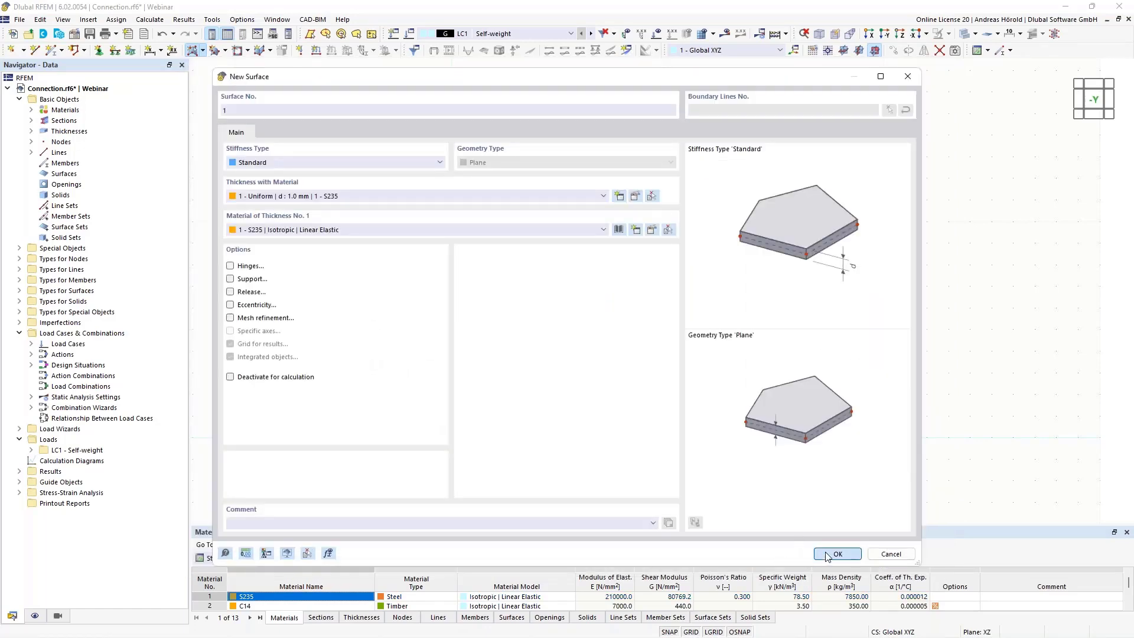
left_click(836, 553)
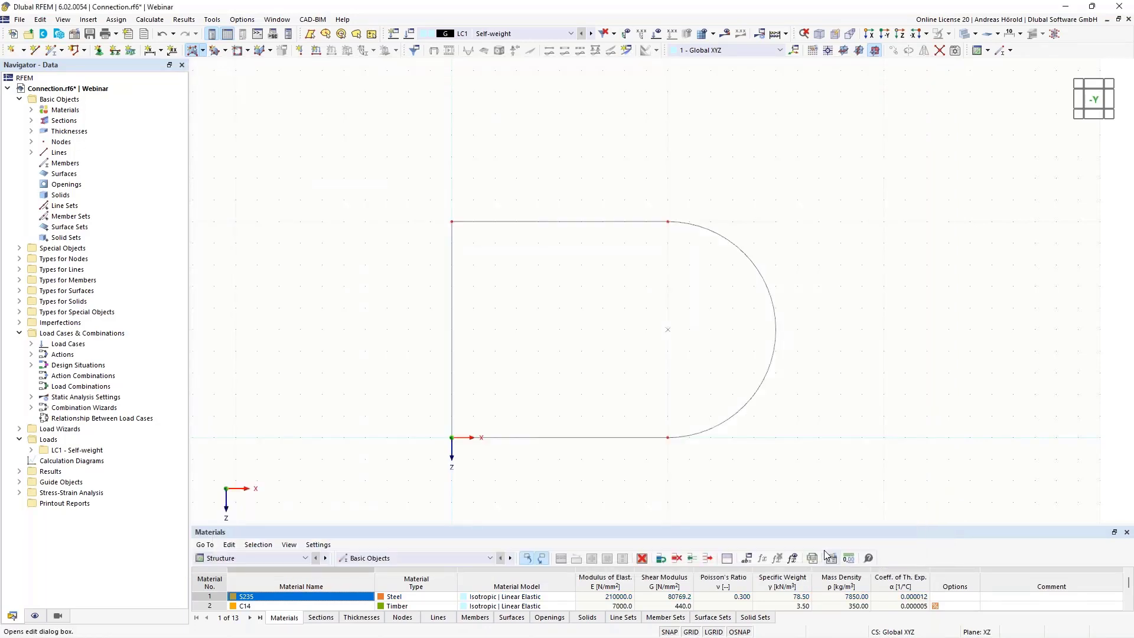
left_click(765, 282)
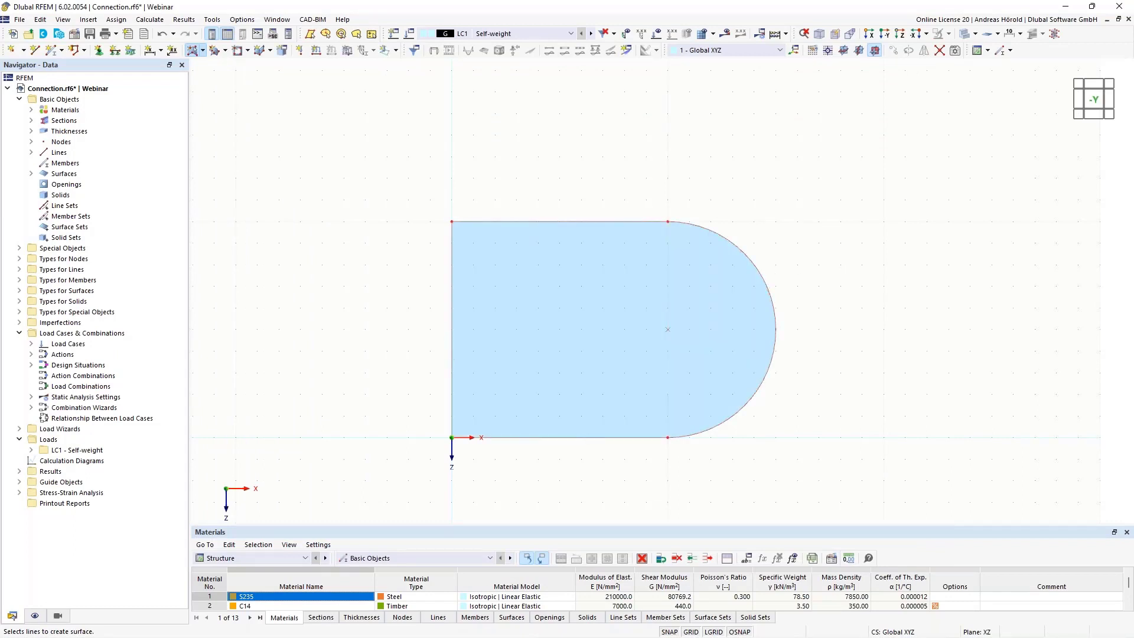
scroll(853, 268, "up", 4)
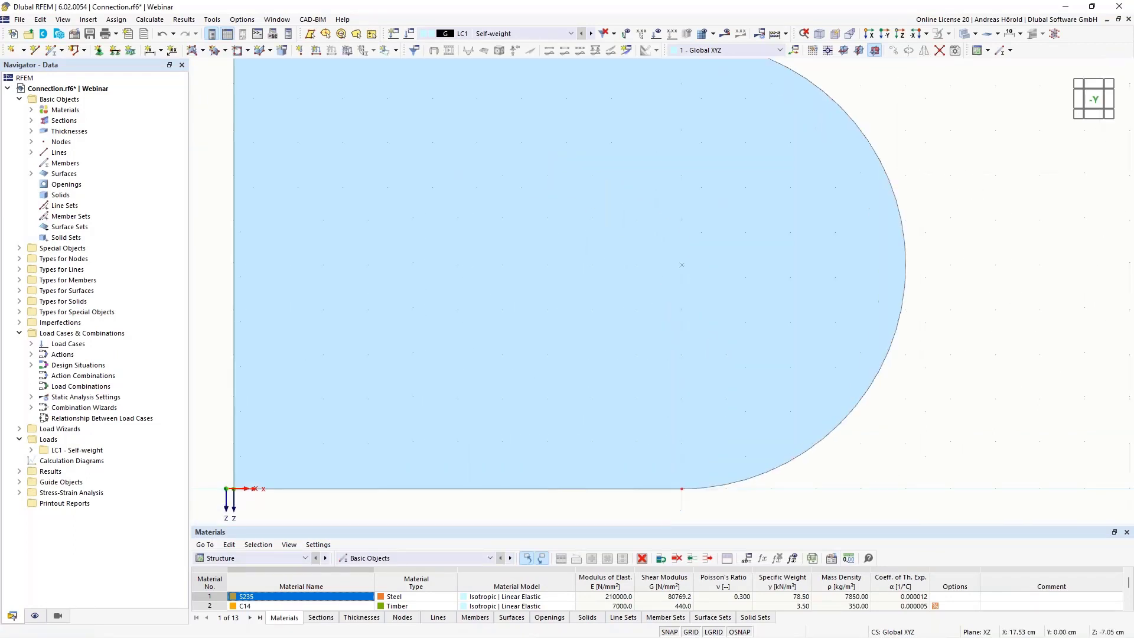
scroll(919, 240, "down", 3)
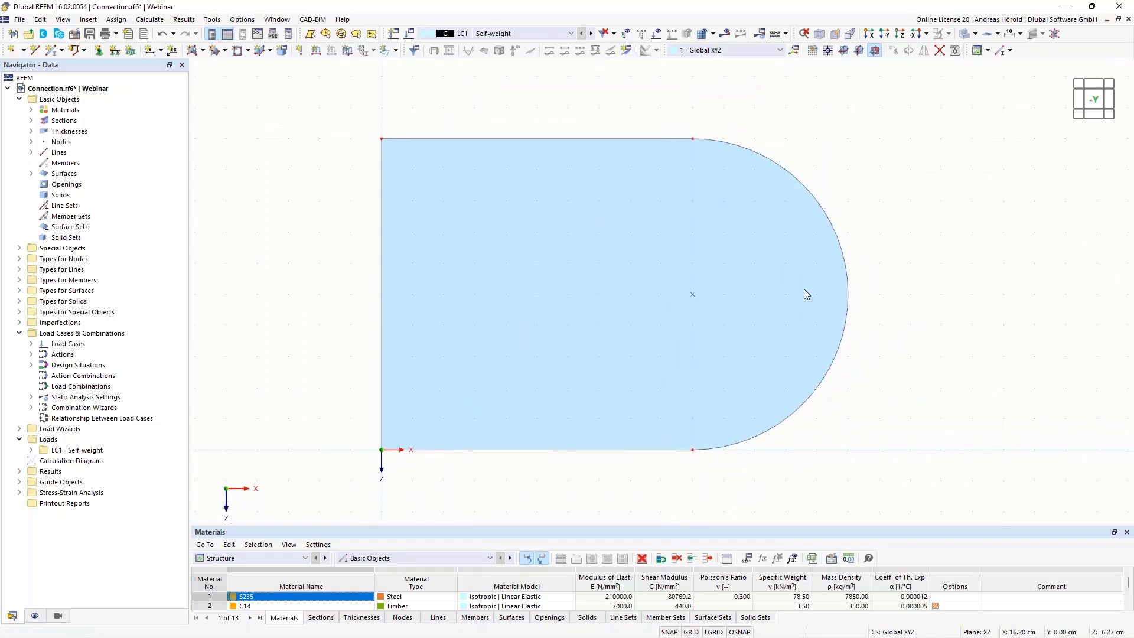
- Cut a circular opening with a 2 cm radius in the surface, centred on the end arc's centre point
left_click(248, 52)
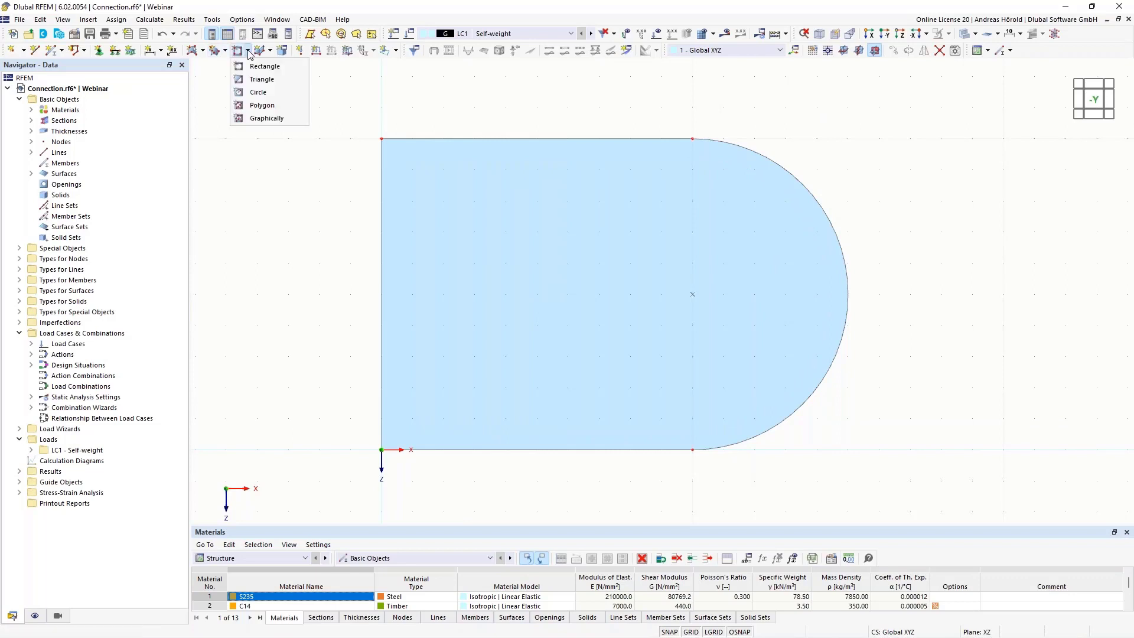
left_click(258, 92)
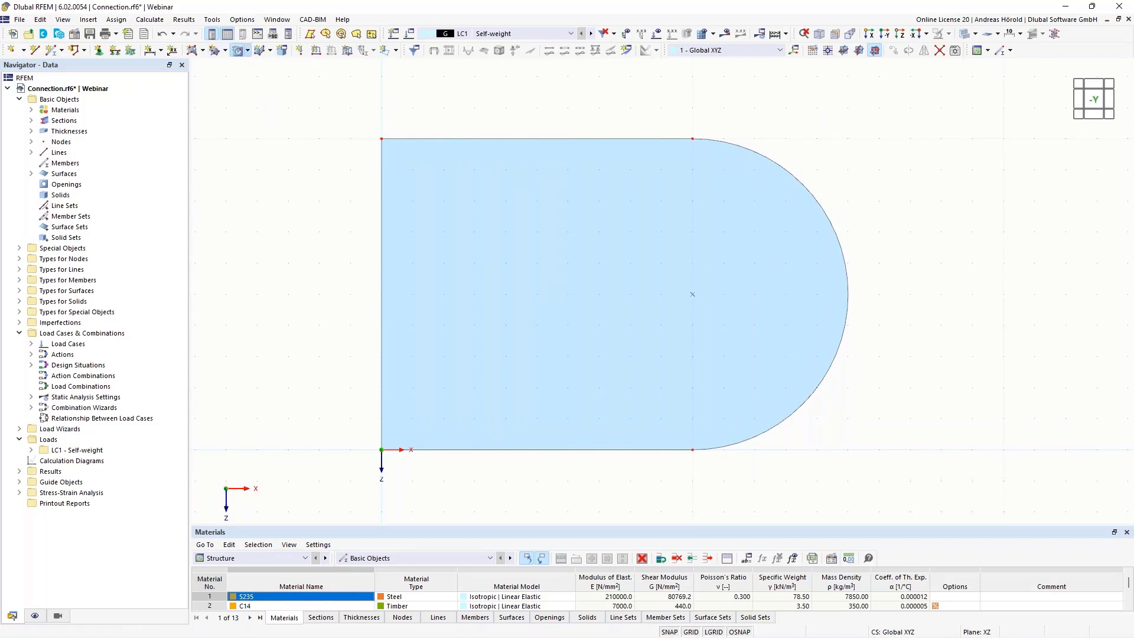
left_click(692, 294)
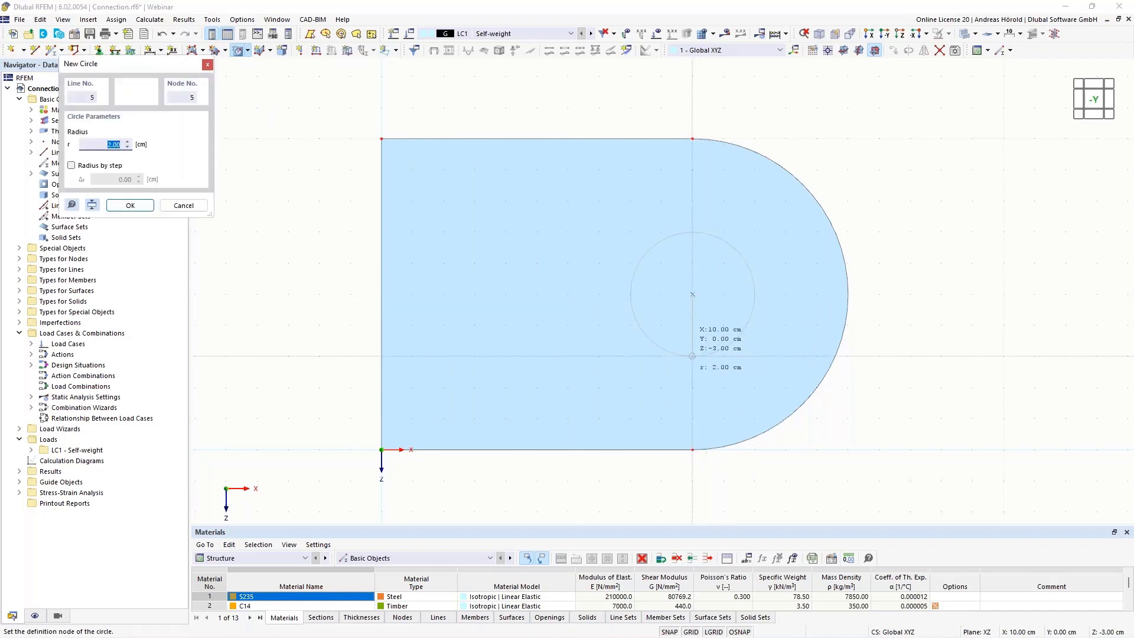
left_click(692, 356)
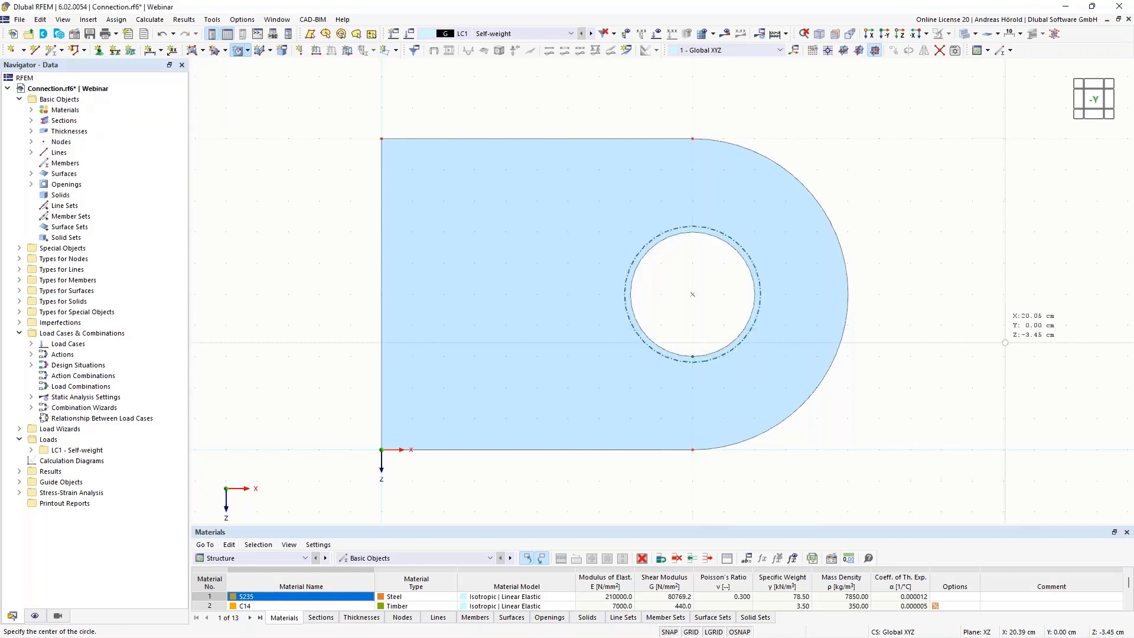
scroll(945, 331, "up", 1)
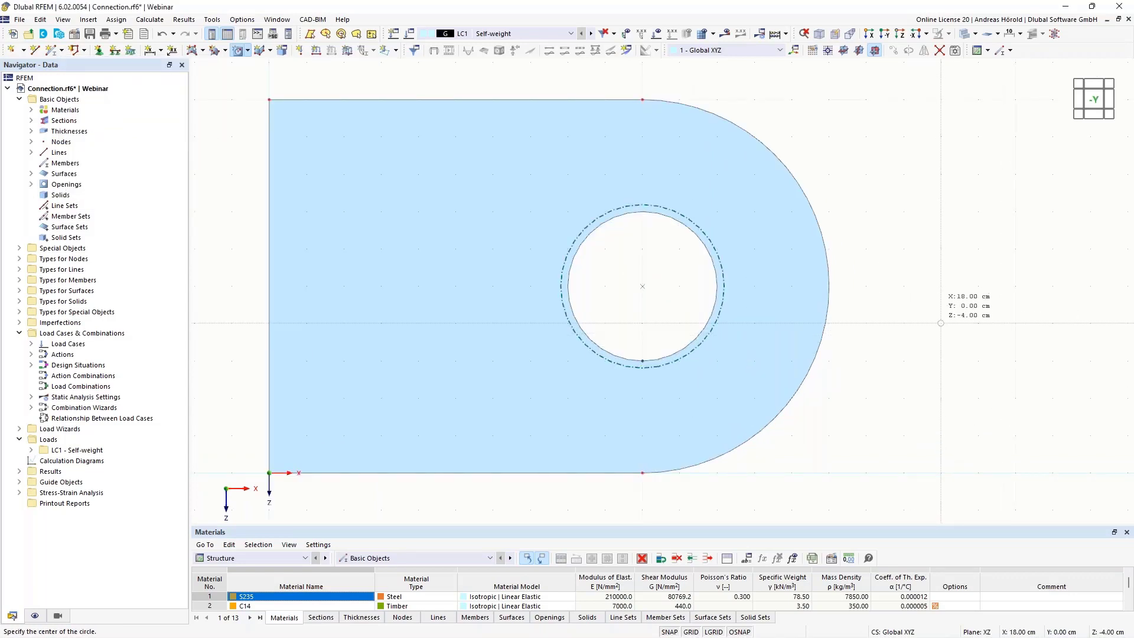
key("Escape")
- Place a new node on the uppermost point of the circular opening's edge, at about X 10, Z -7 cm
scroll(919, 231, "up", 3)
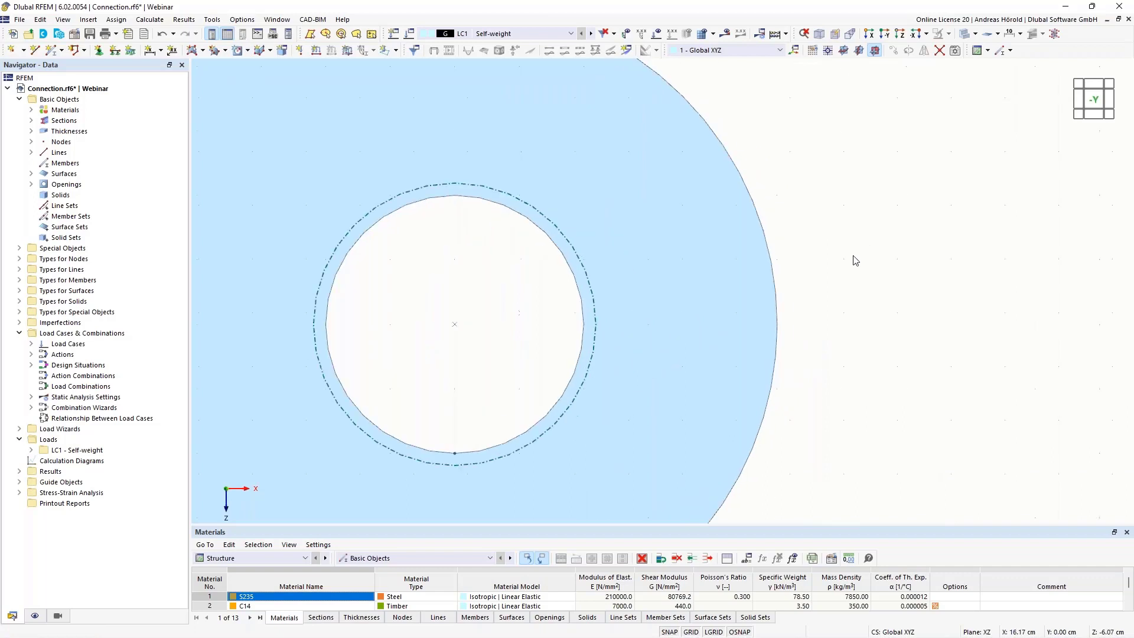
scroll(856, 260, "up", 1)
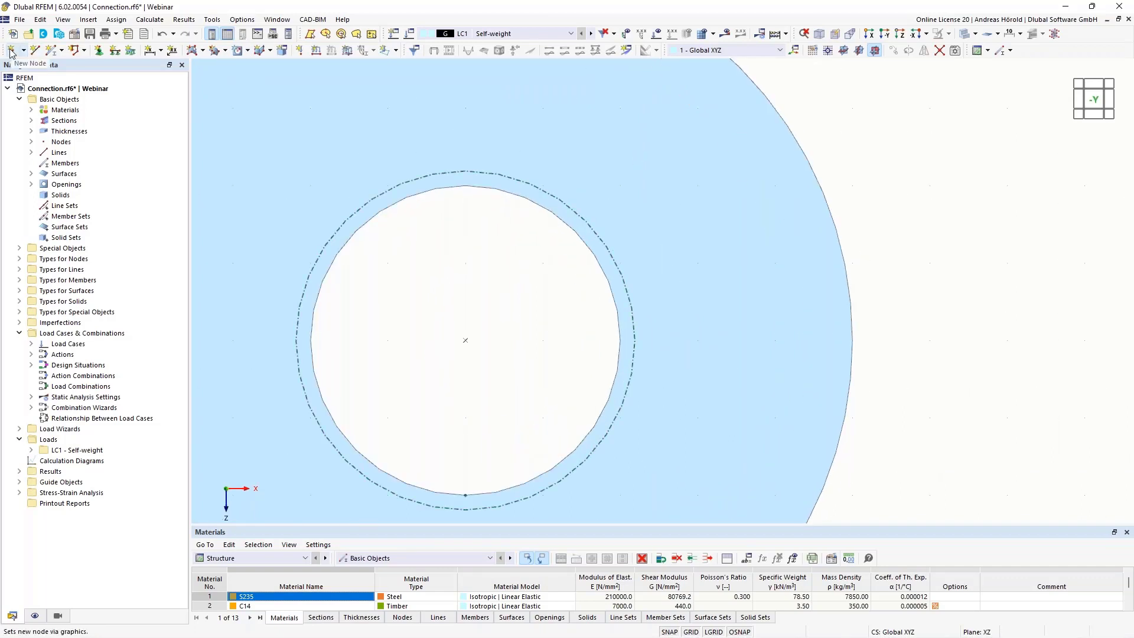
left_click(11, 52)
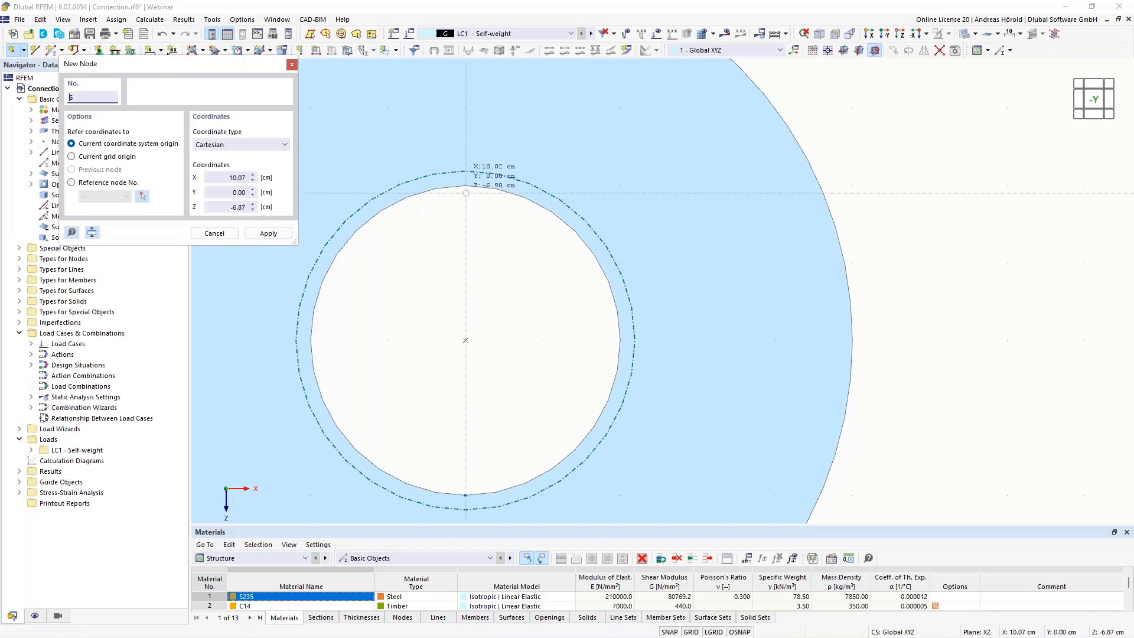
left_click(466, 188)
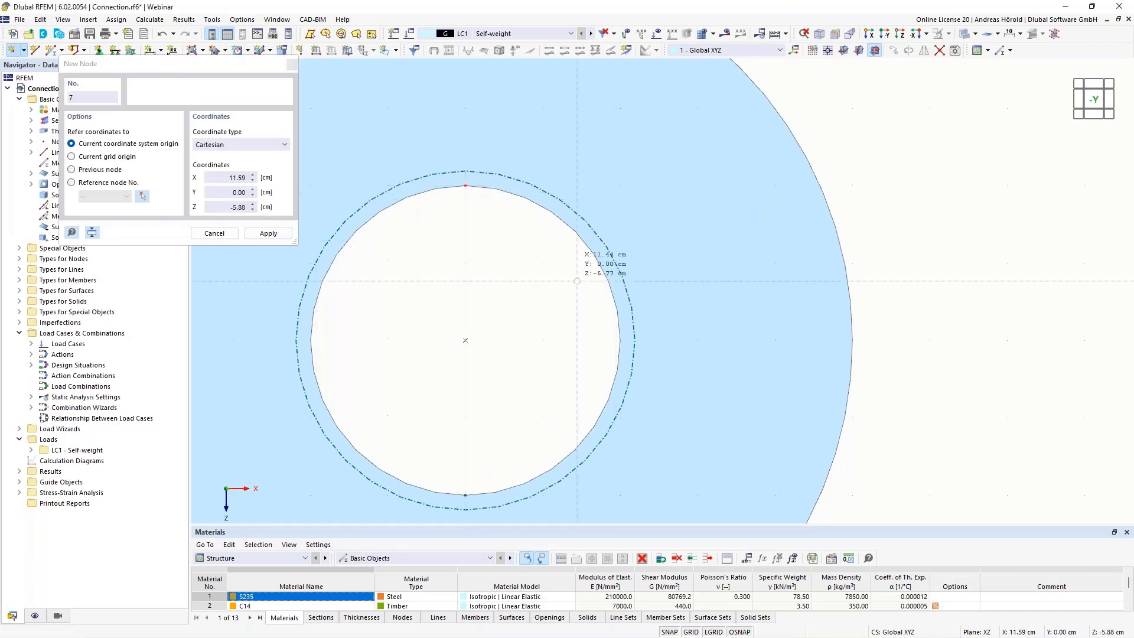
key("Escape")
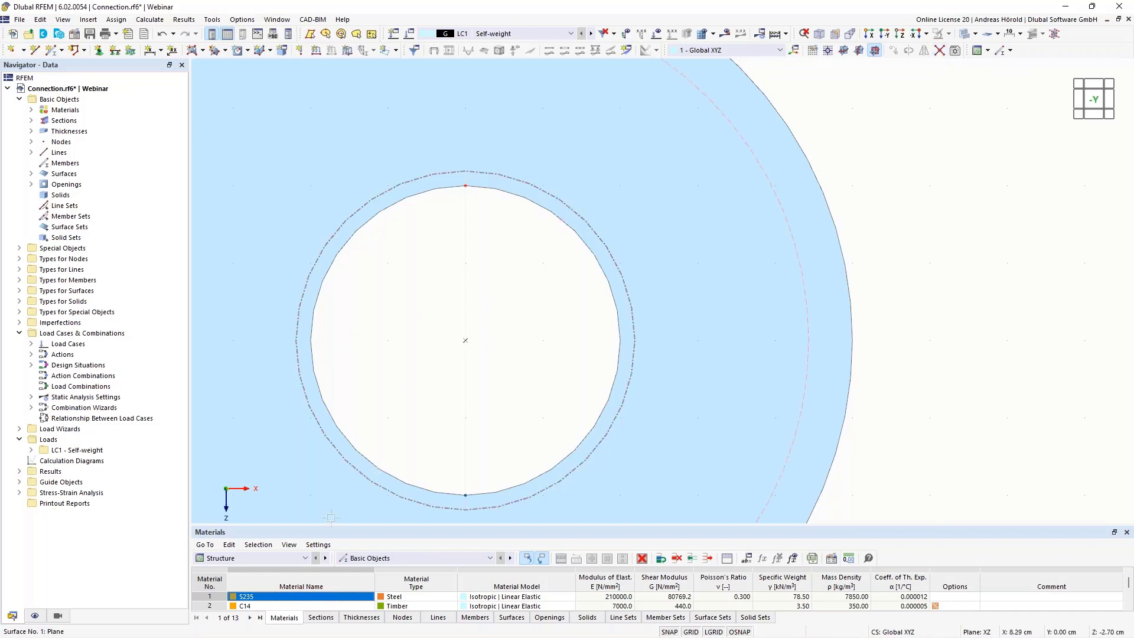
- Connect the opening's circle with its upper node at the intersections to divide it into two arcs
left_click_drag(321, 515, 664, 133)
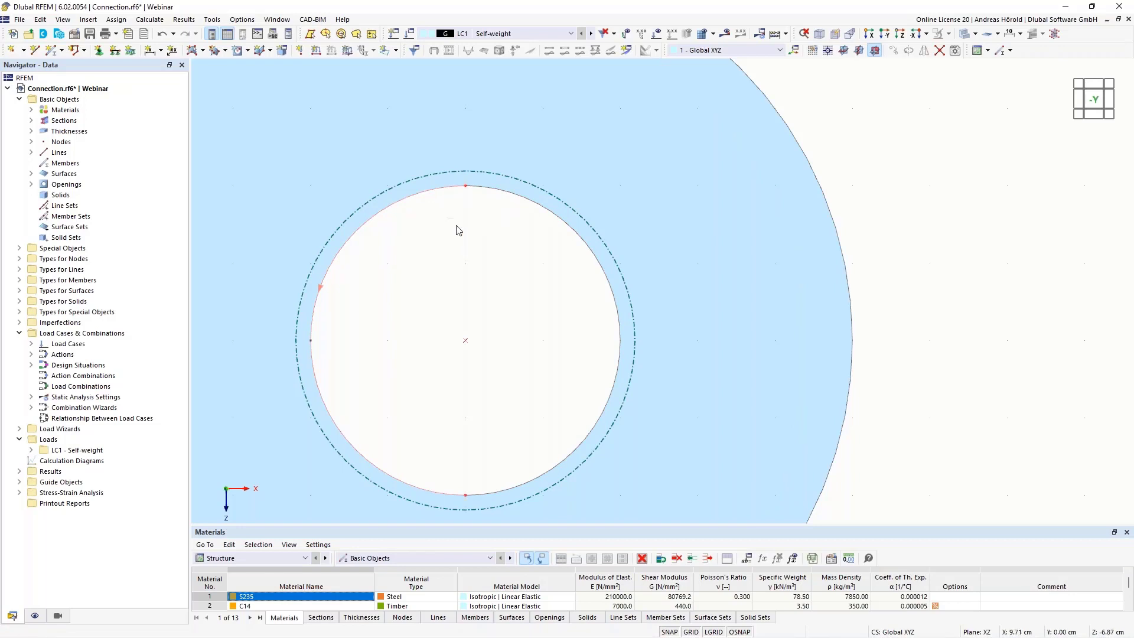
scroll(461, 259, "down", 2)
scroll(461, 258, "down", 3)
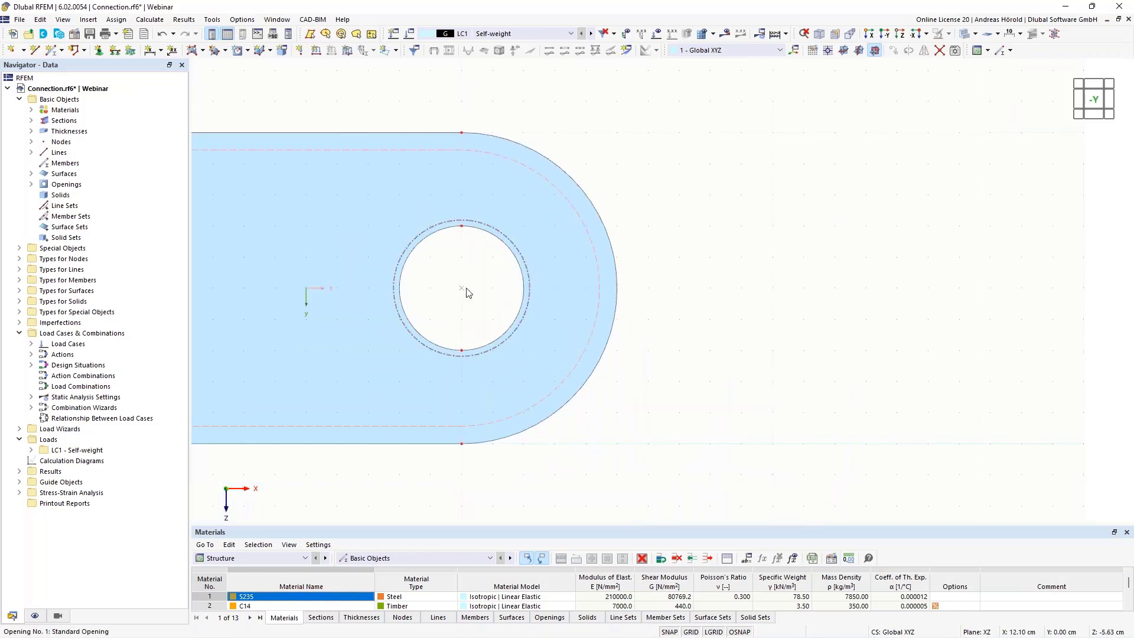
middle_click_drag(476, 289, 547, 286)
scroll(506, 288, "up", 3)
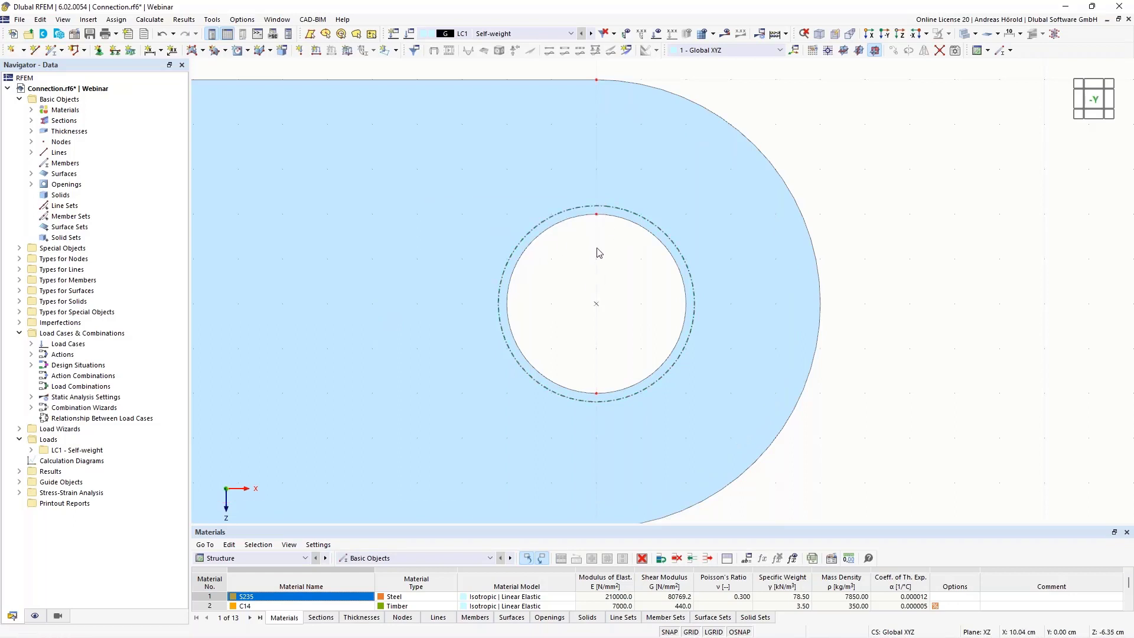
scroll(600, 251, "down", 2)
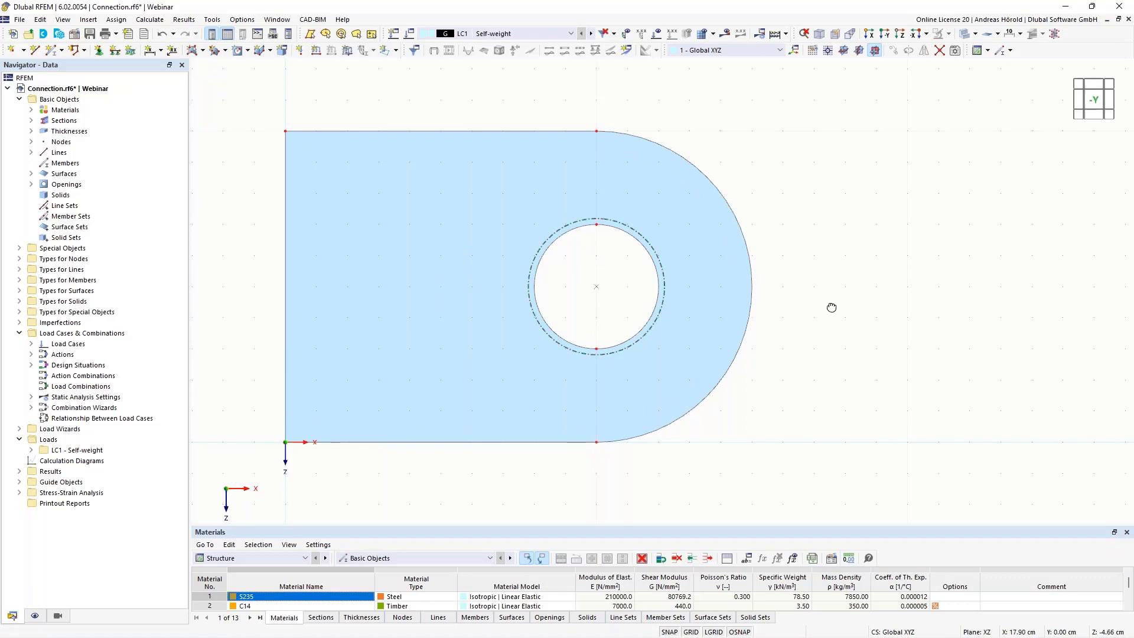
- Extrude the plate surface into an S235 solid with a height of -7 cm and bounding surfaces without thickness
middle_click_drag(830, 307, 686, 237, "ctrl")
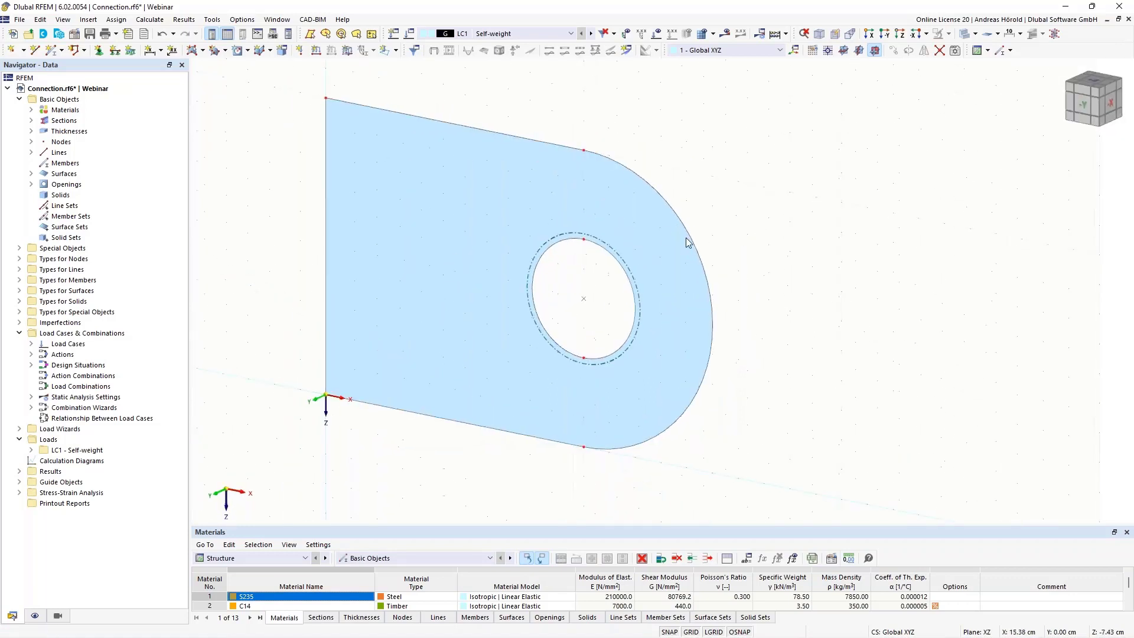
right_click(596, 192)
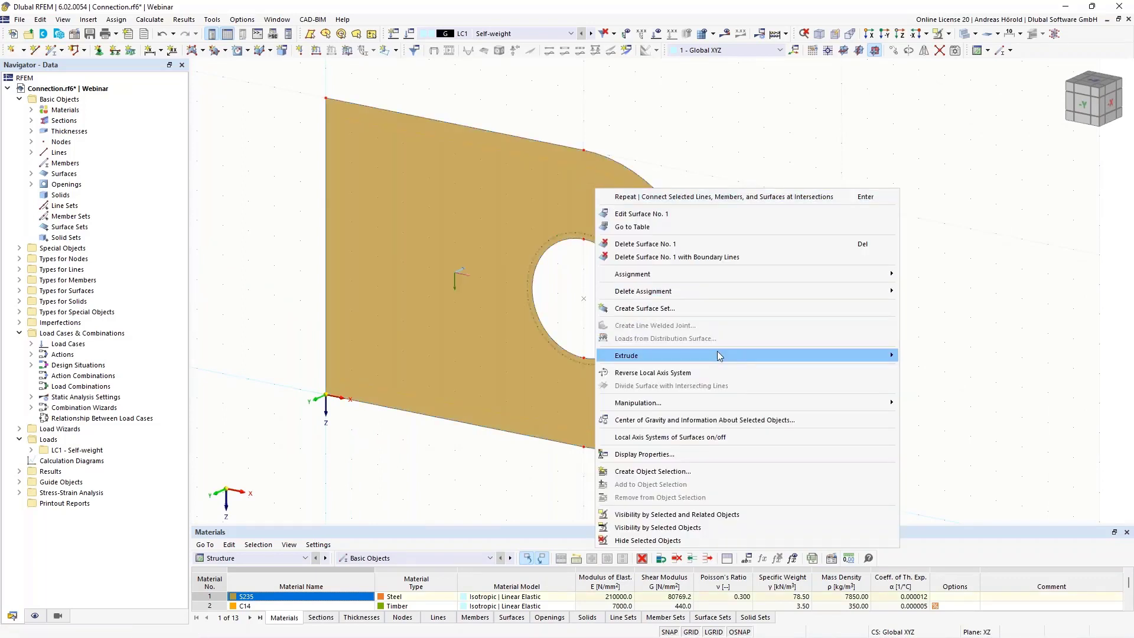
mouse_move(724, 355)
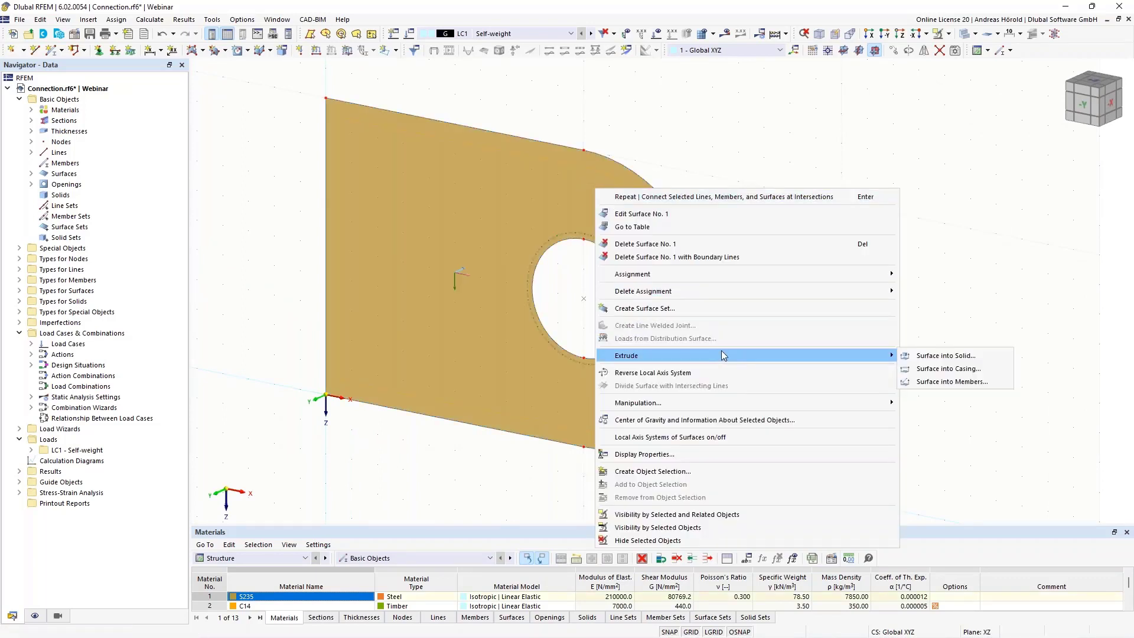
left_click(957, 356)
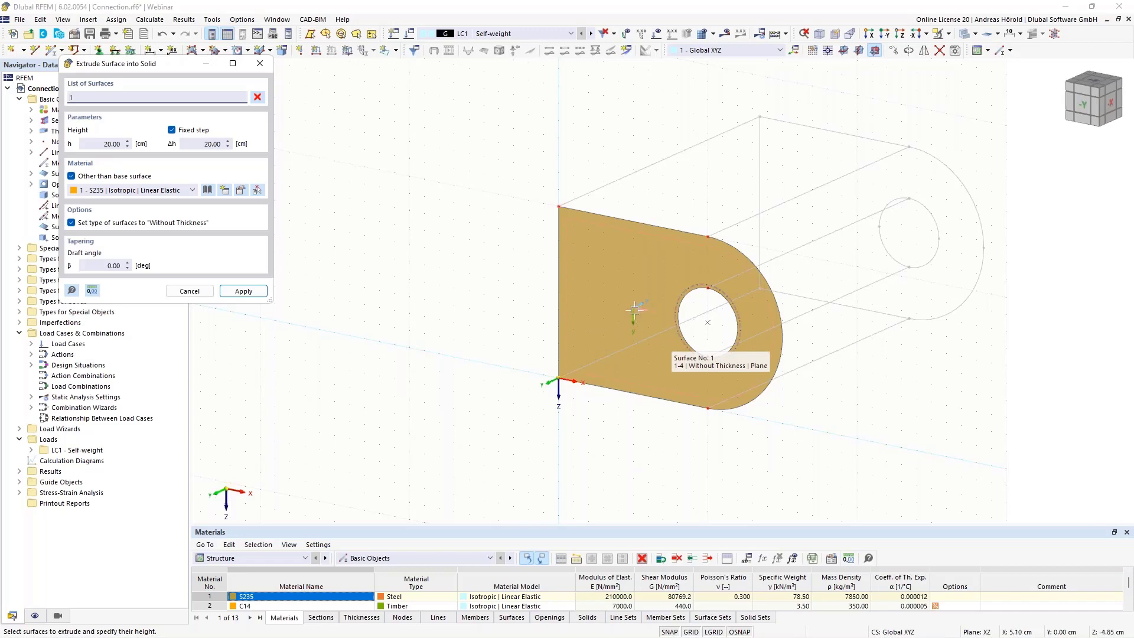
scroll(635, 309, "up", 2)
scroll(634, 309, "down", 2)
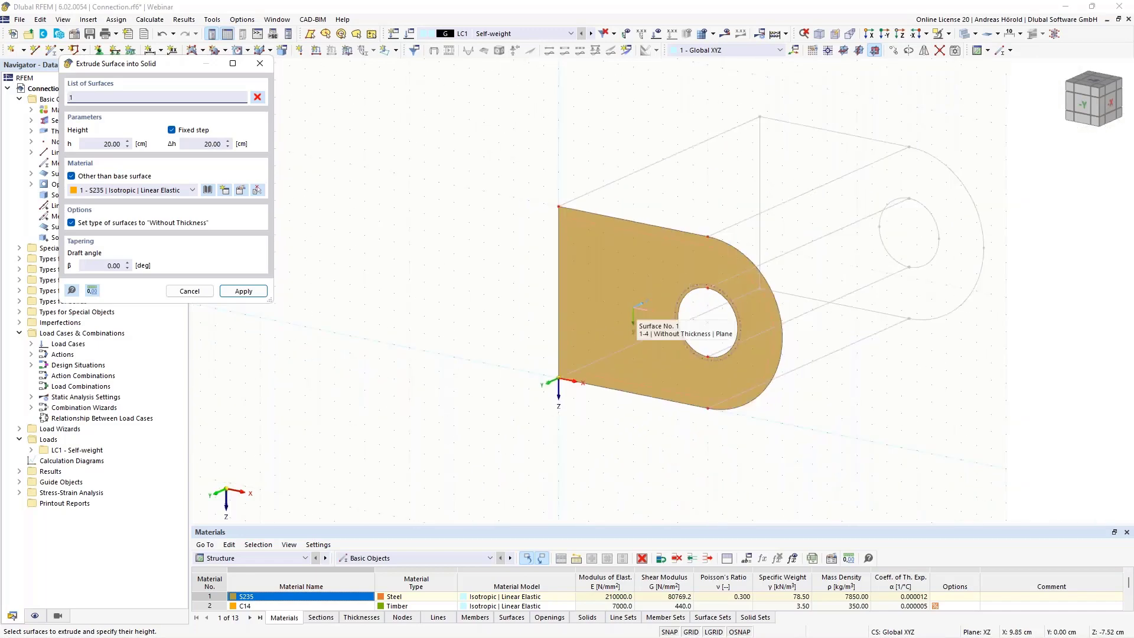
scroll(745, 238, "down", 2)
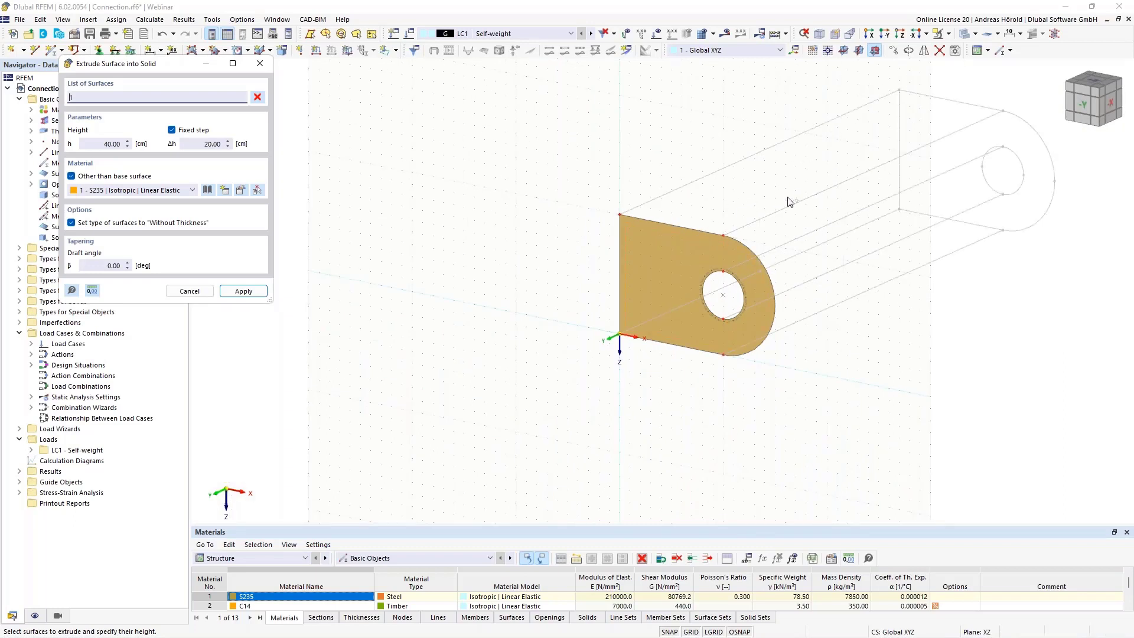
double_click(112, 145)
key("BackSpace")
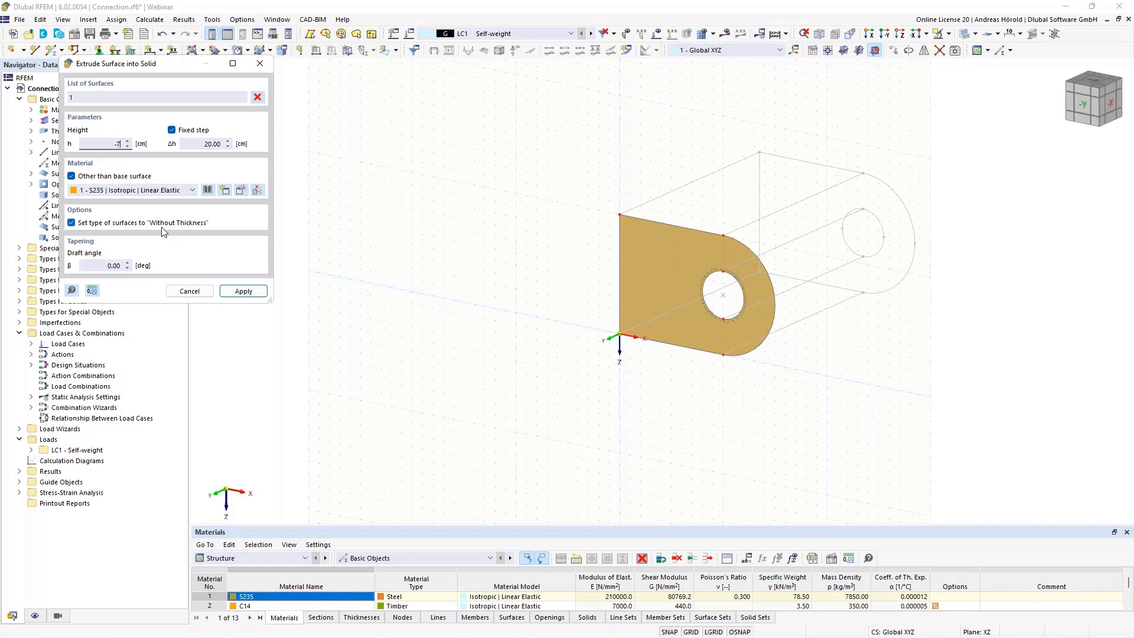
left_click(244, 292)
scroll(801, 335, "up", 3)
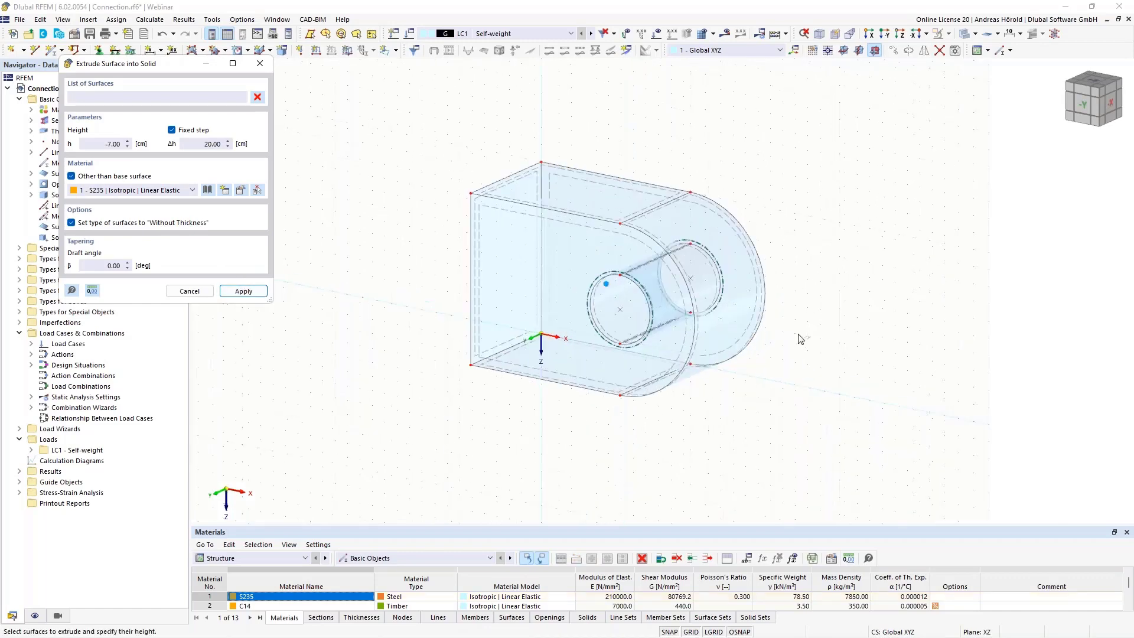
scroll(801, 335, "up", 1)
middle_click_drag(801, 335, 894, 405)
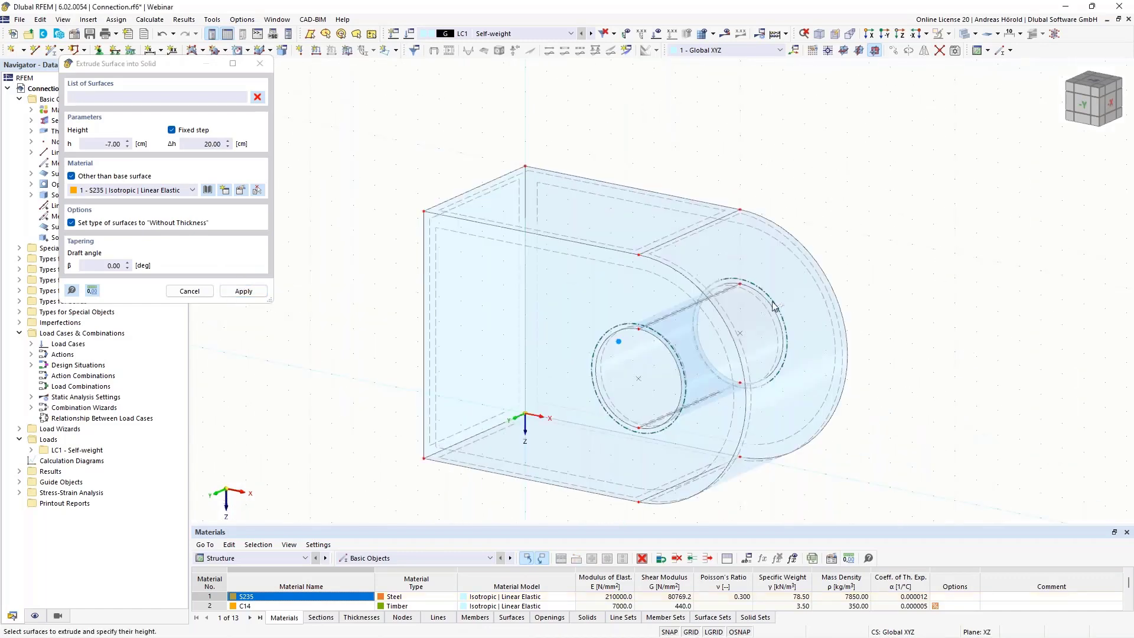
key("Escape")
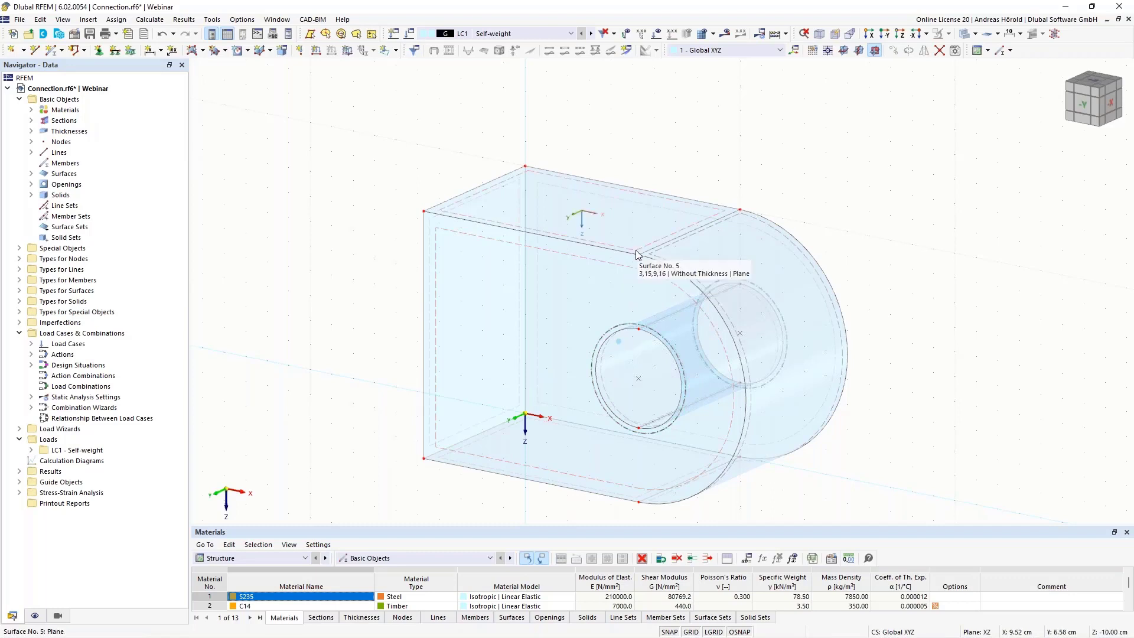
scroll(912, 402, "down", 2)
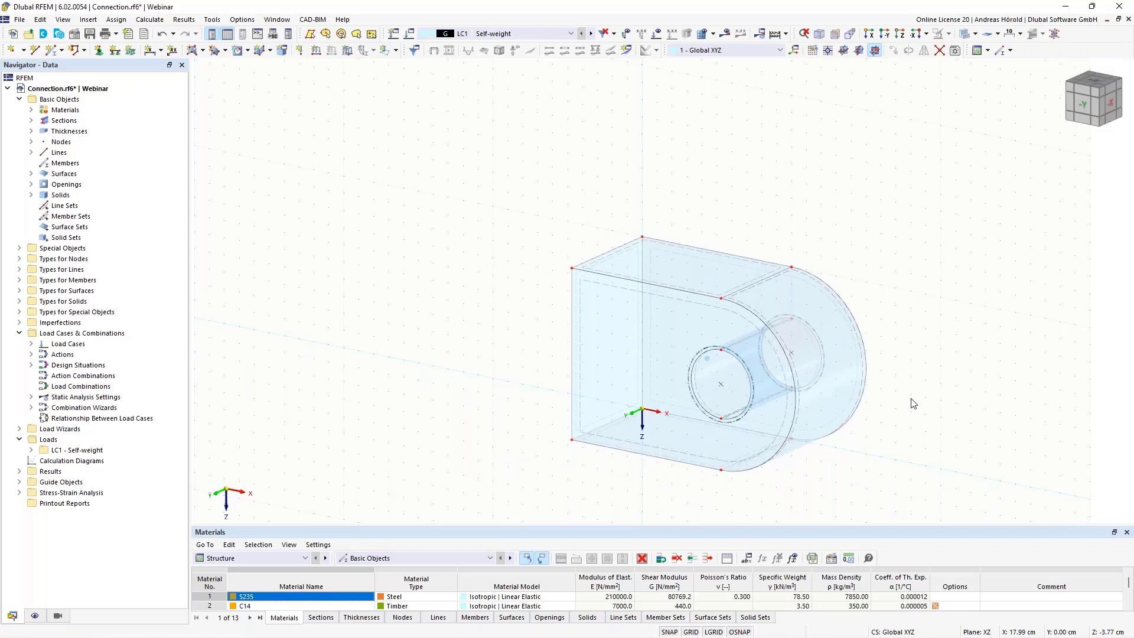
scroll(911, 403, "up", 3)
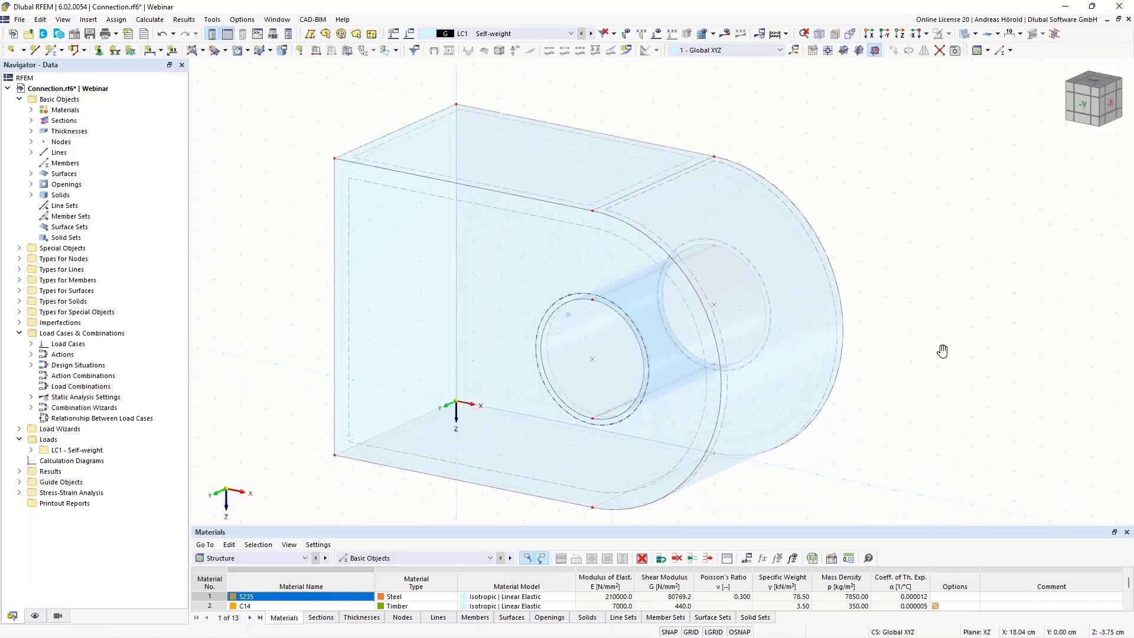
left_click(884, 33)
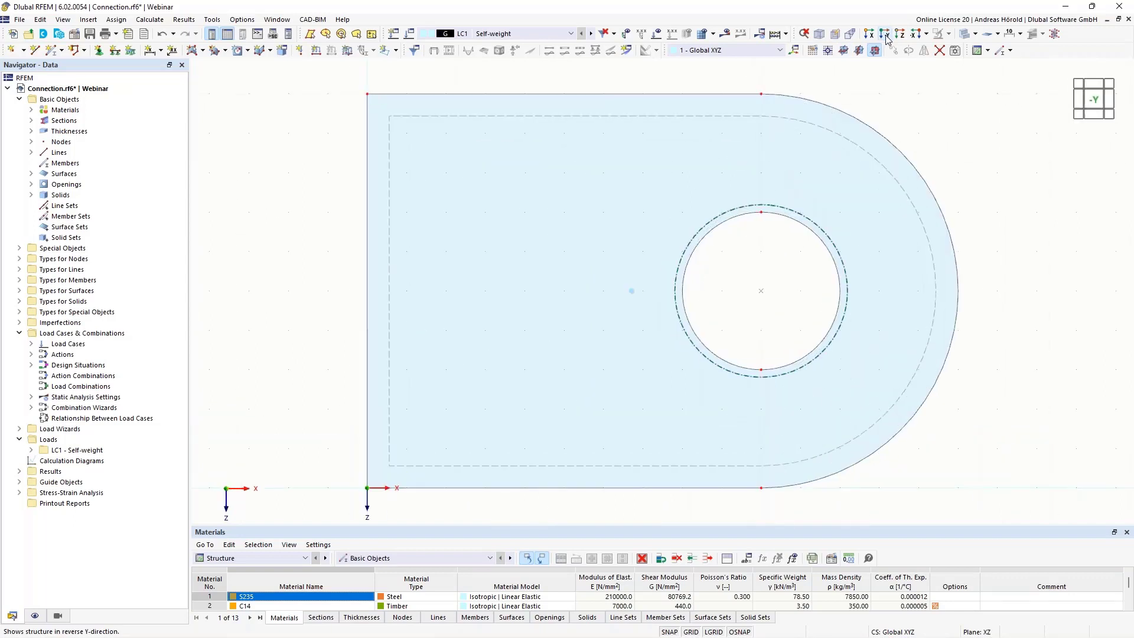
scroll(970, 164, "up", 1)
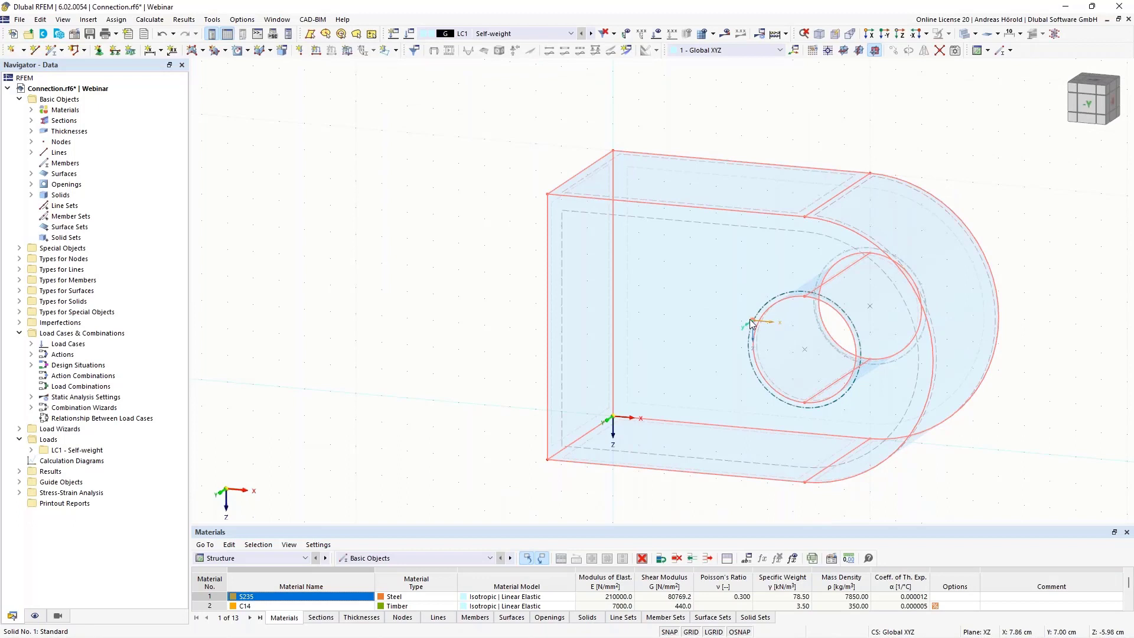
double_click(751, 322)
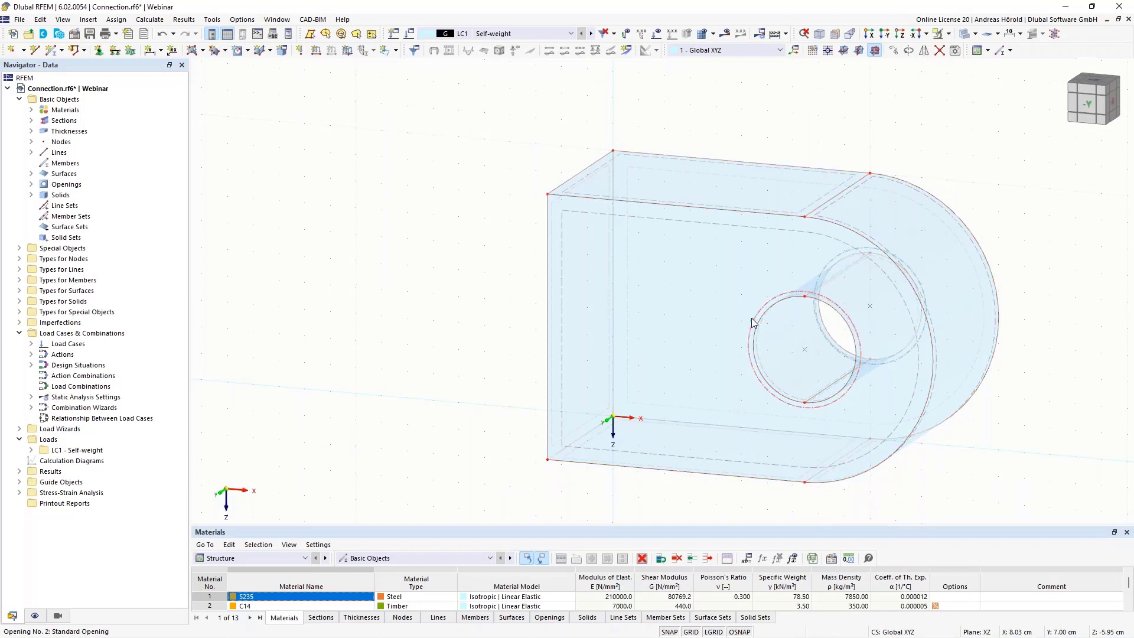
left_click(707, 478)
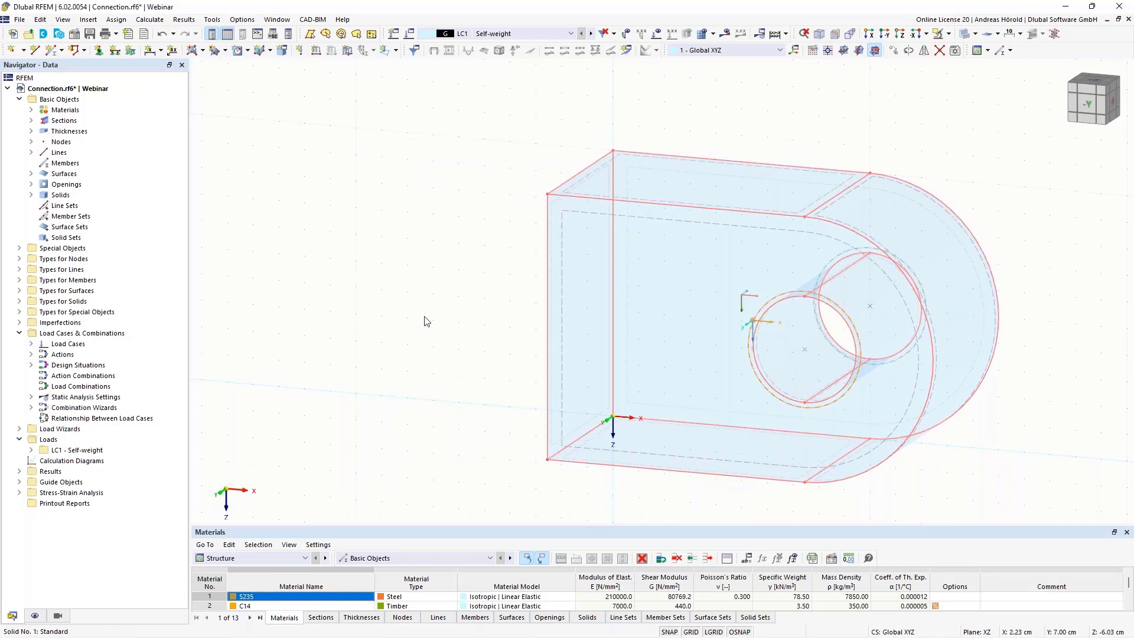
- Review the S235 solid's default stress-strain analysis configuration, including its list of stresses to calculate and limit stress types
left_click(31, 195)
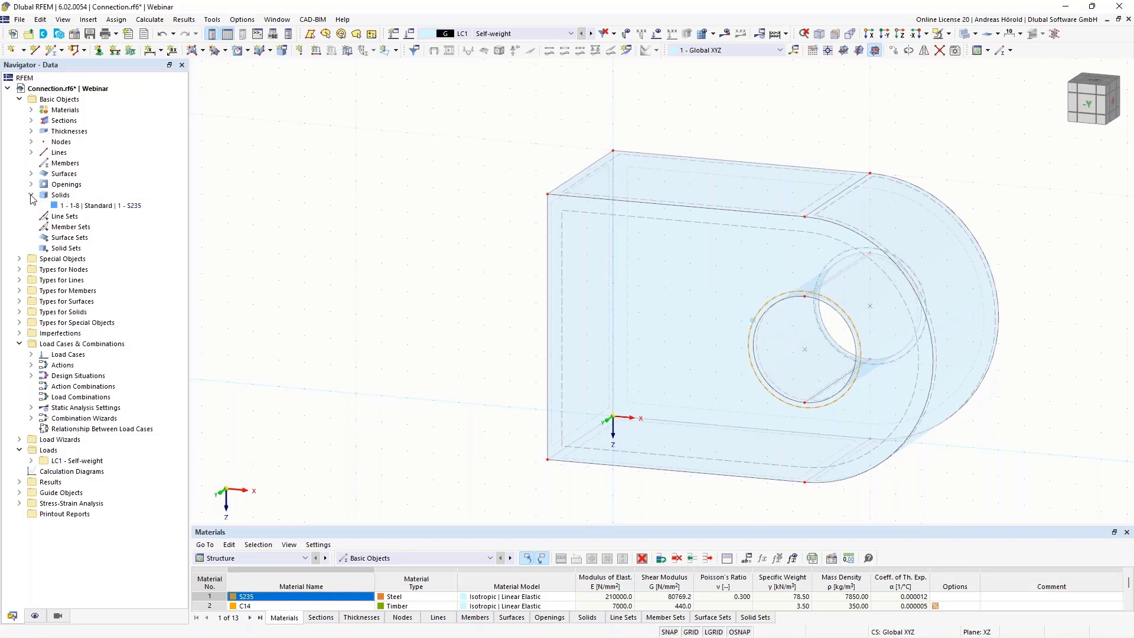
right_click(102, 208)
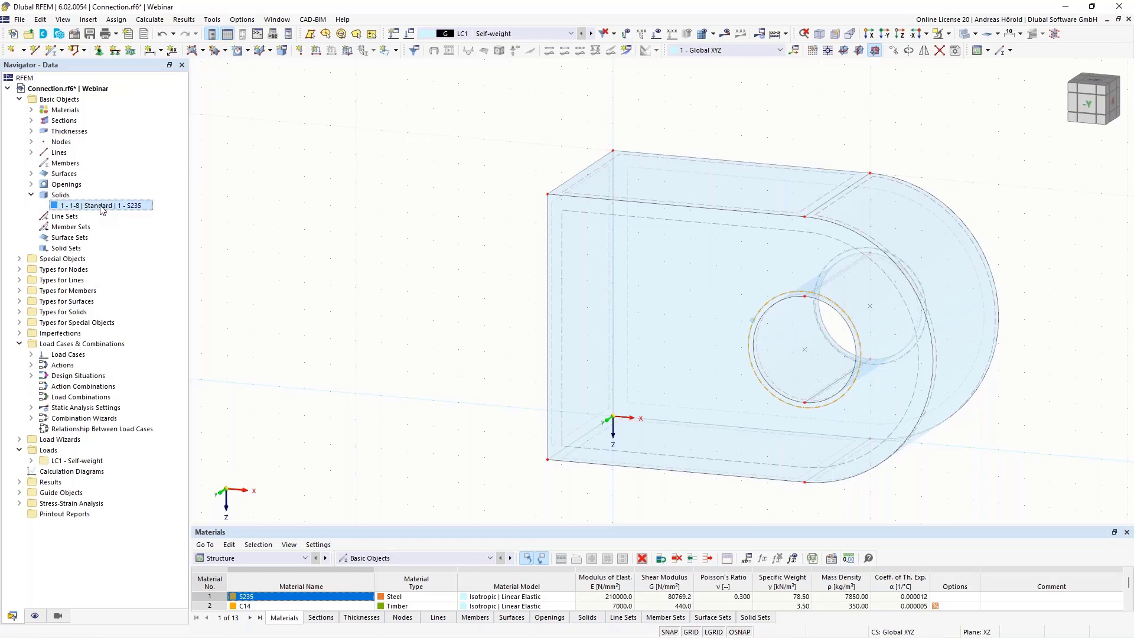
left_click(134, 216)
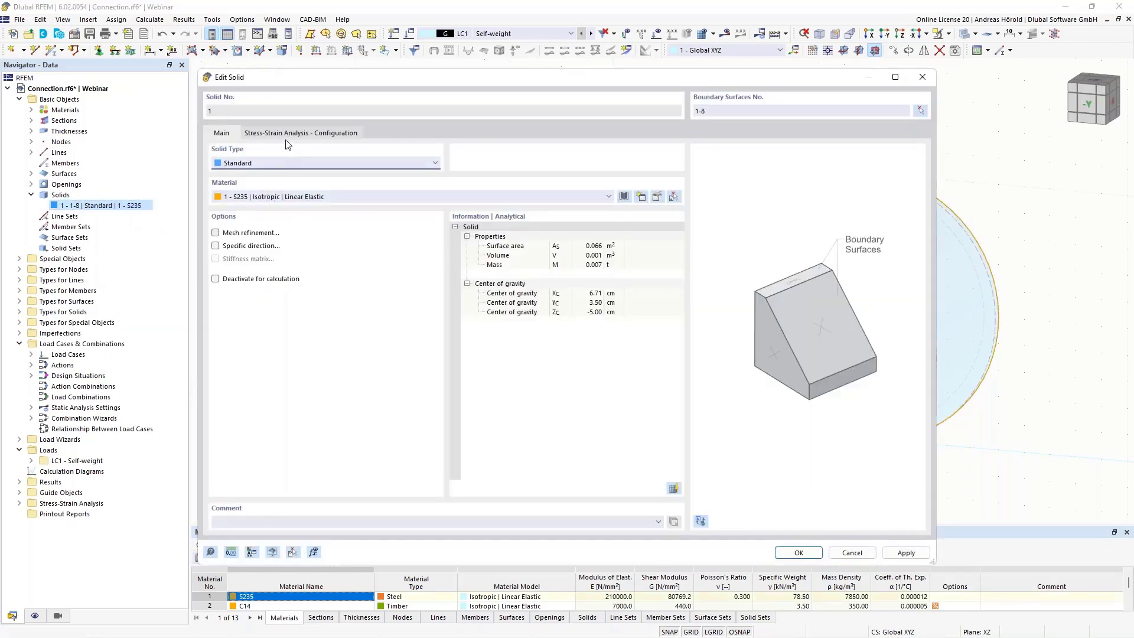
left_click(290, 135)
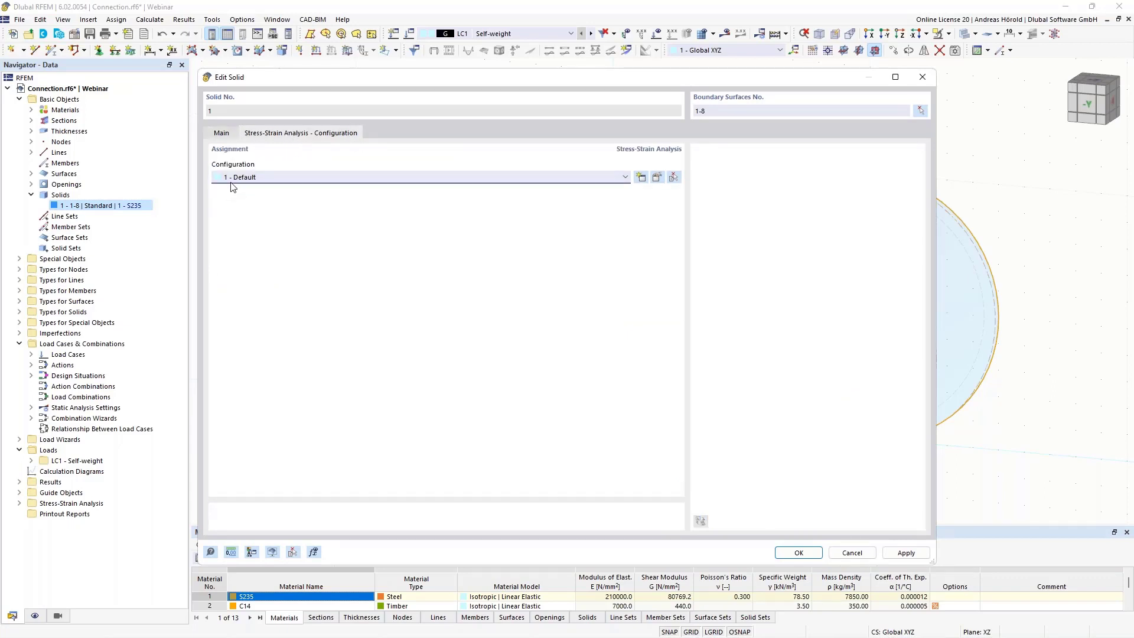
left_click(657, 178)
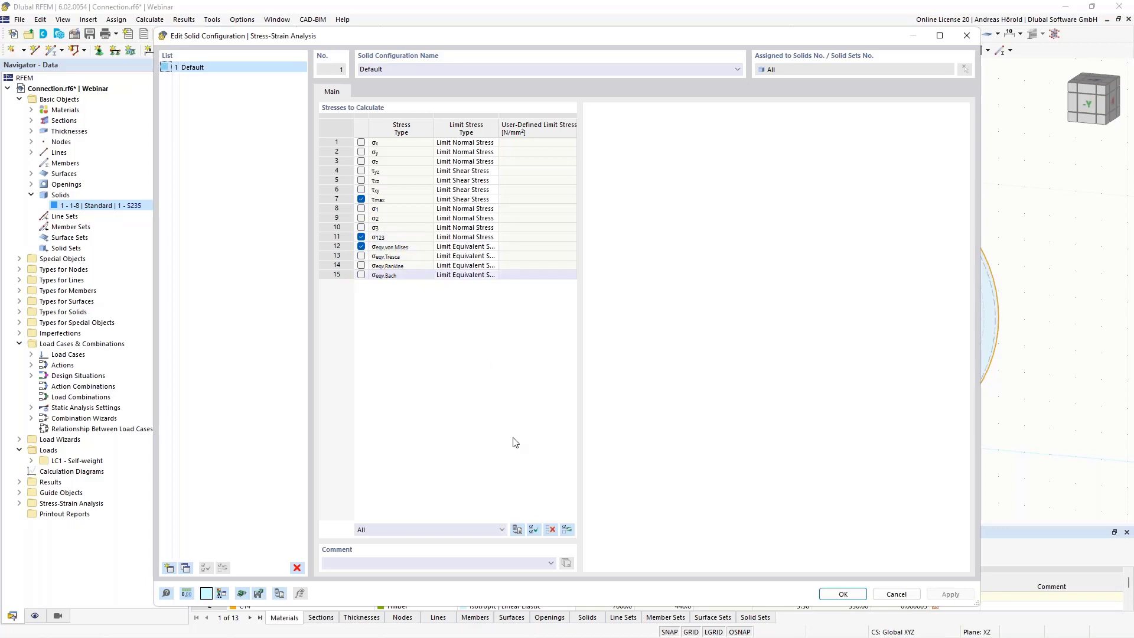
left_click(843, 595)
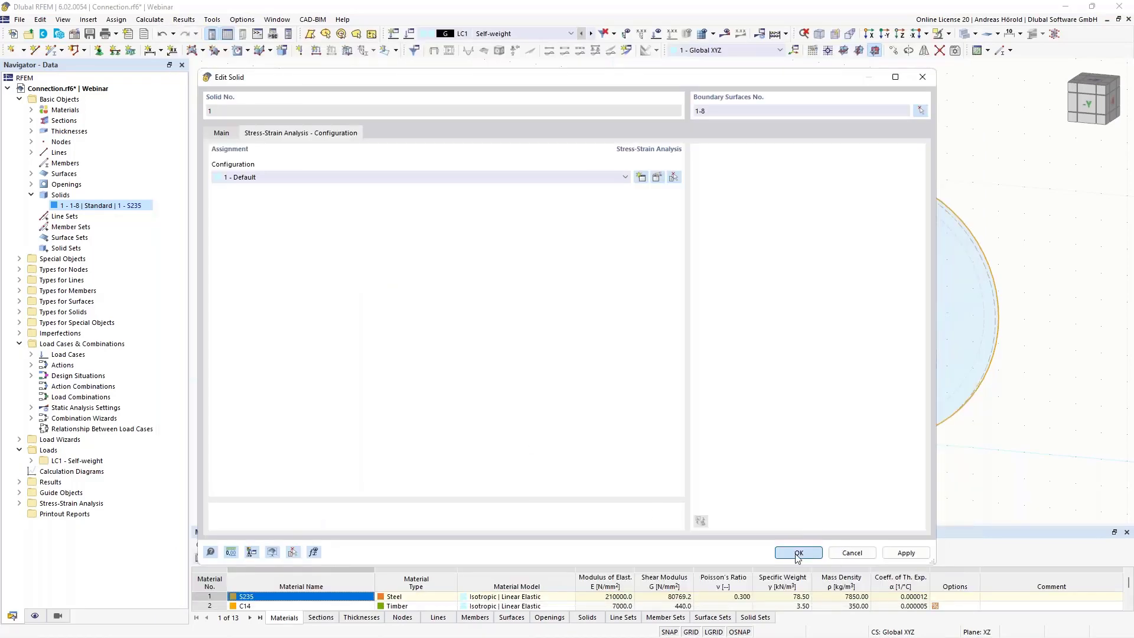
left_click(798, 553)
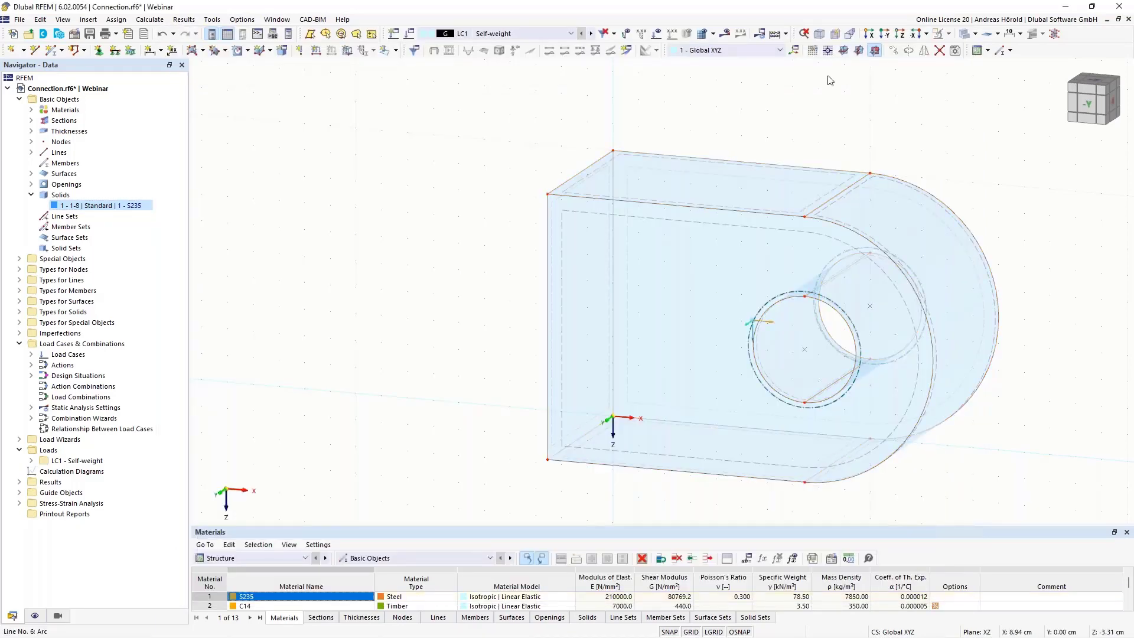
left_click(886, 34)
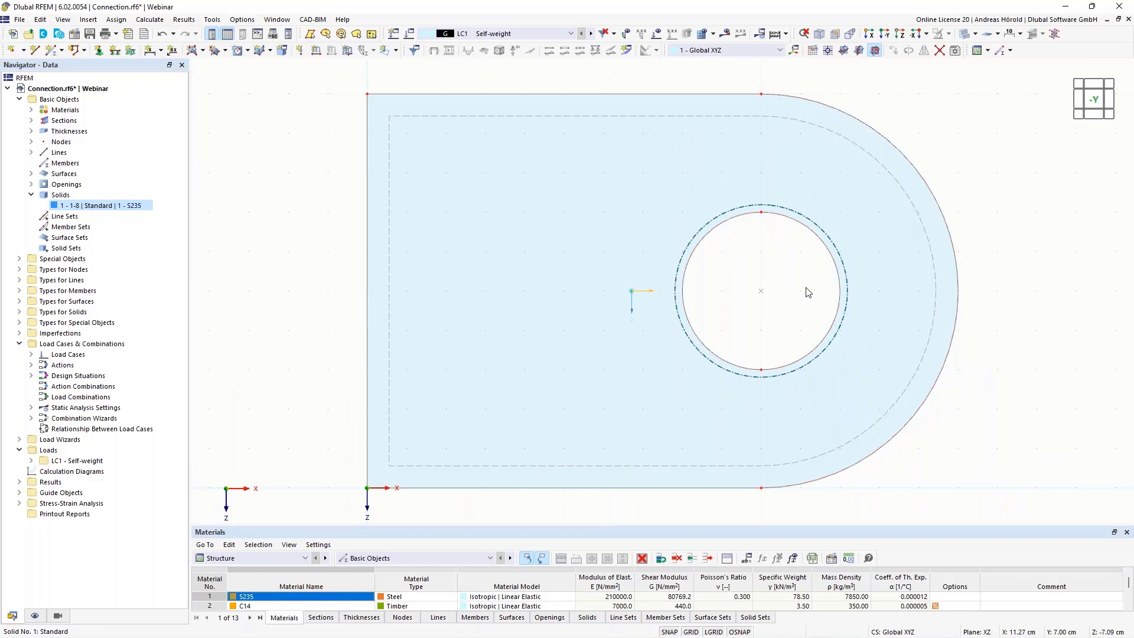
scroll(802, 273, "up", 3)
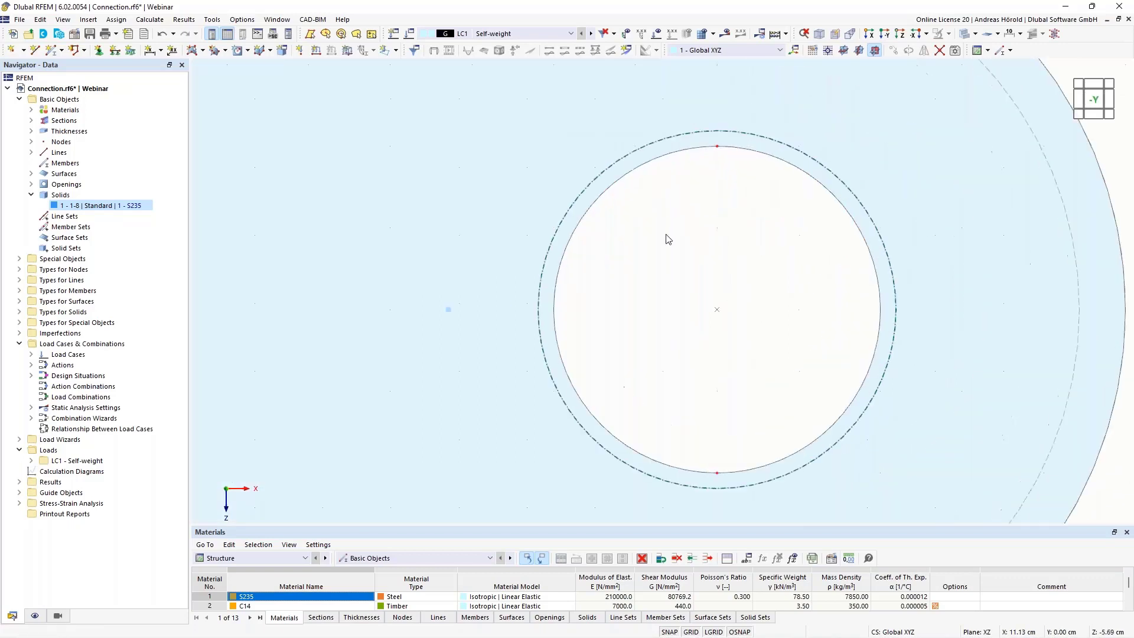
left_click(203, 52)
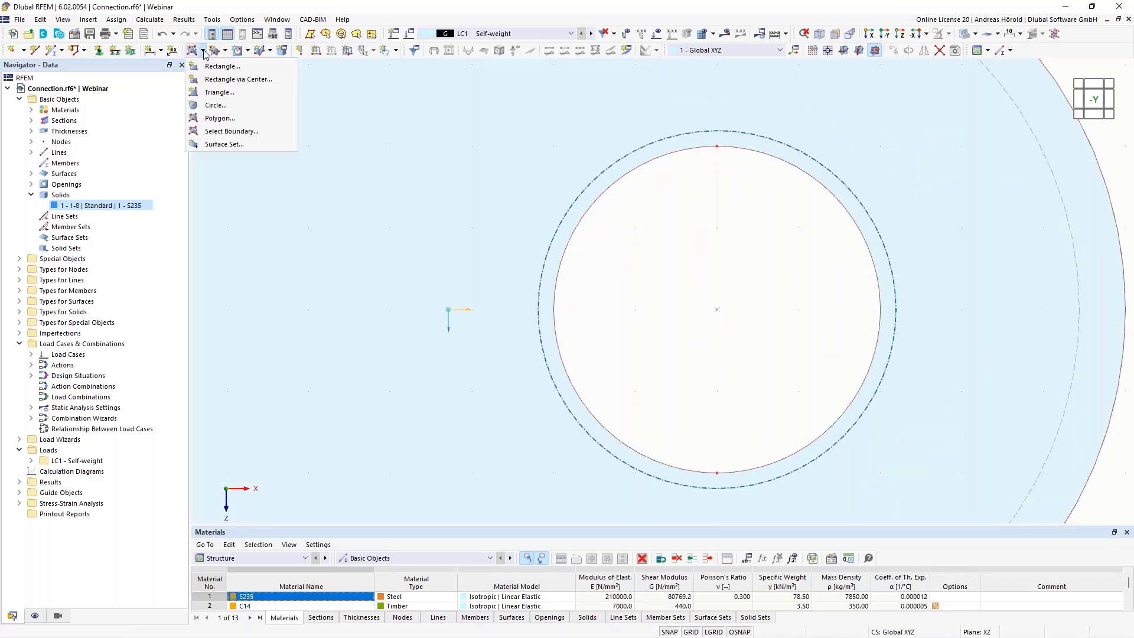
left_click(219, 106)
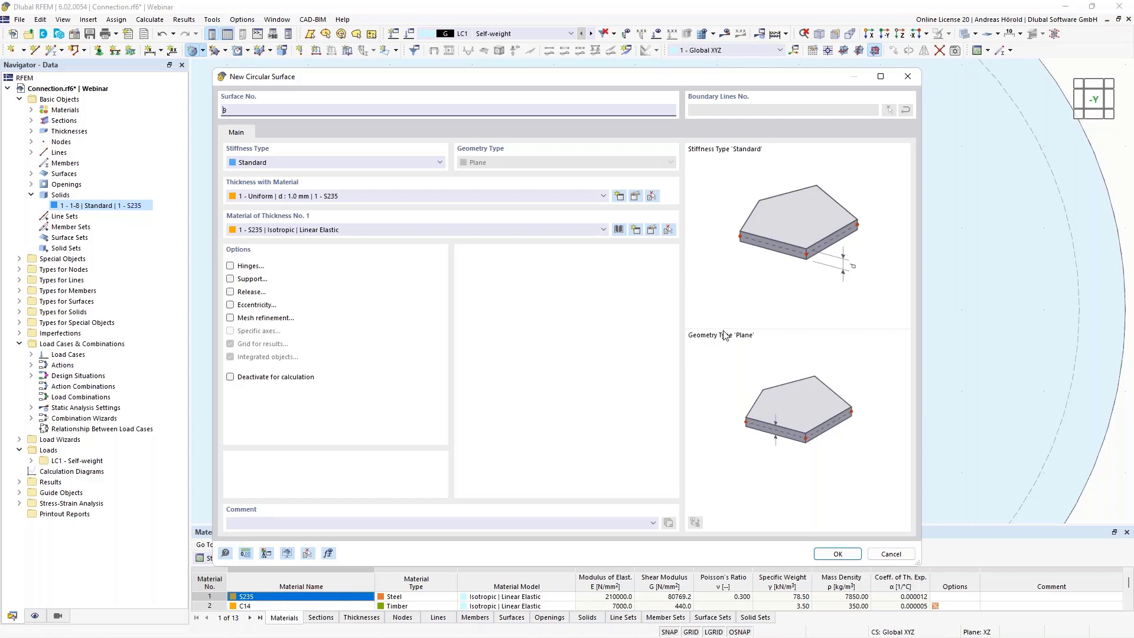
left_click(889, 554)
- Copy the block's upper front corner node by -2 cm in Z, placing a new node at X 0, Y 7, Z -12 cm
scroll(893, 382, "down", 2)
middle_click_drag(1029, 353, 980, 219, "ctrl")
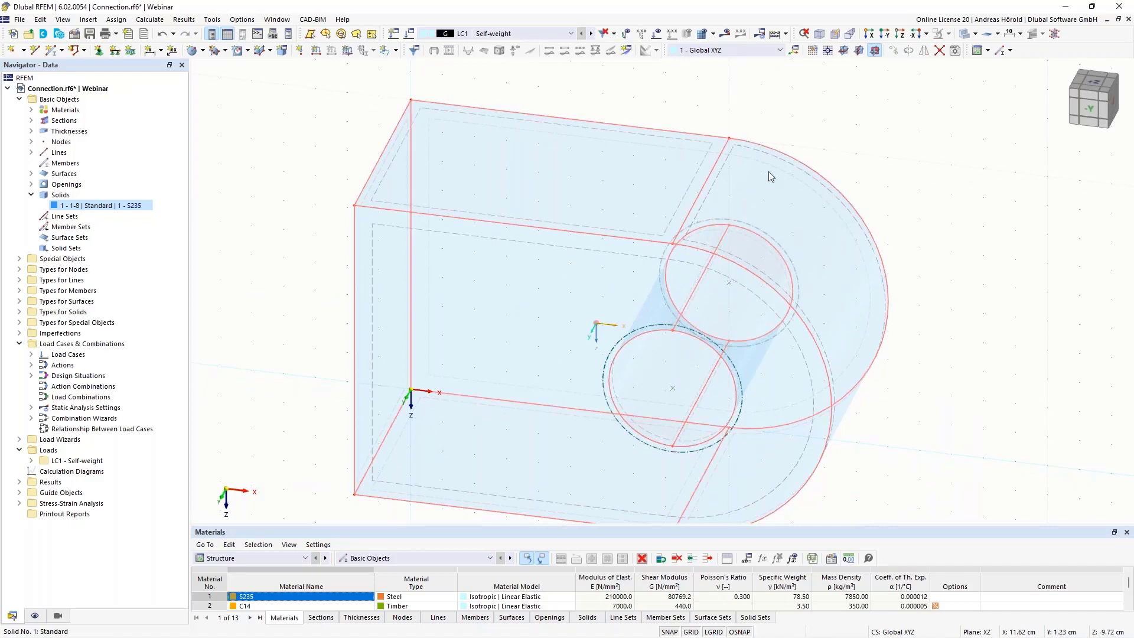
scroll(777, 183, "down", 3)
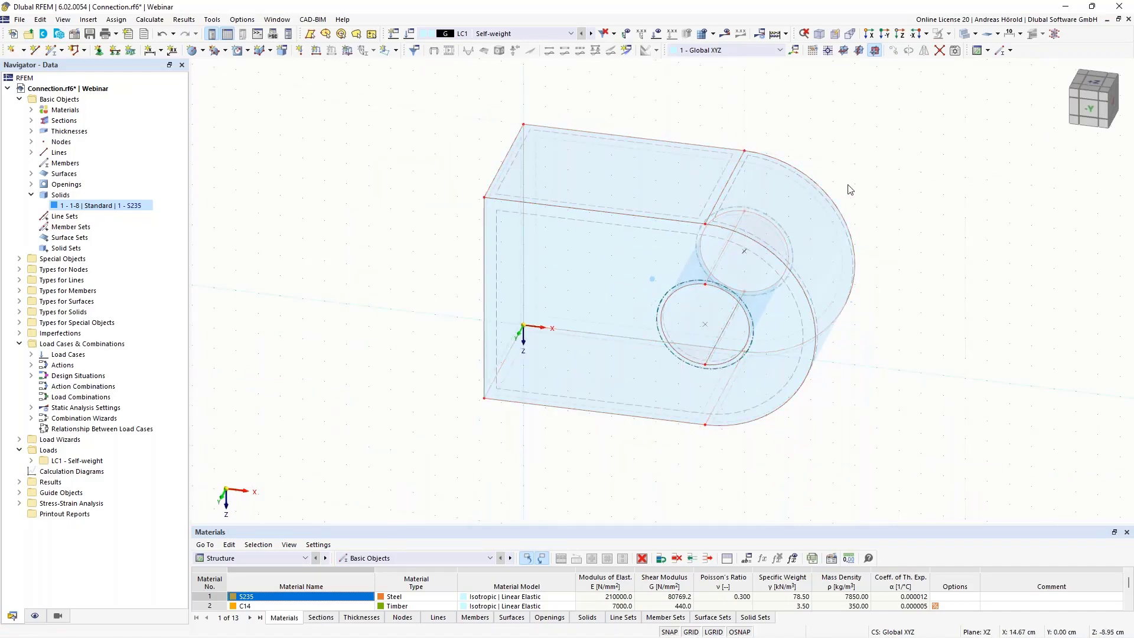
scroll(858, 178, "up", 2)
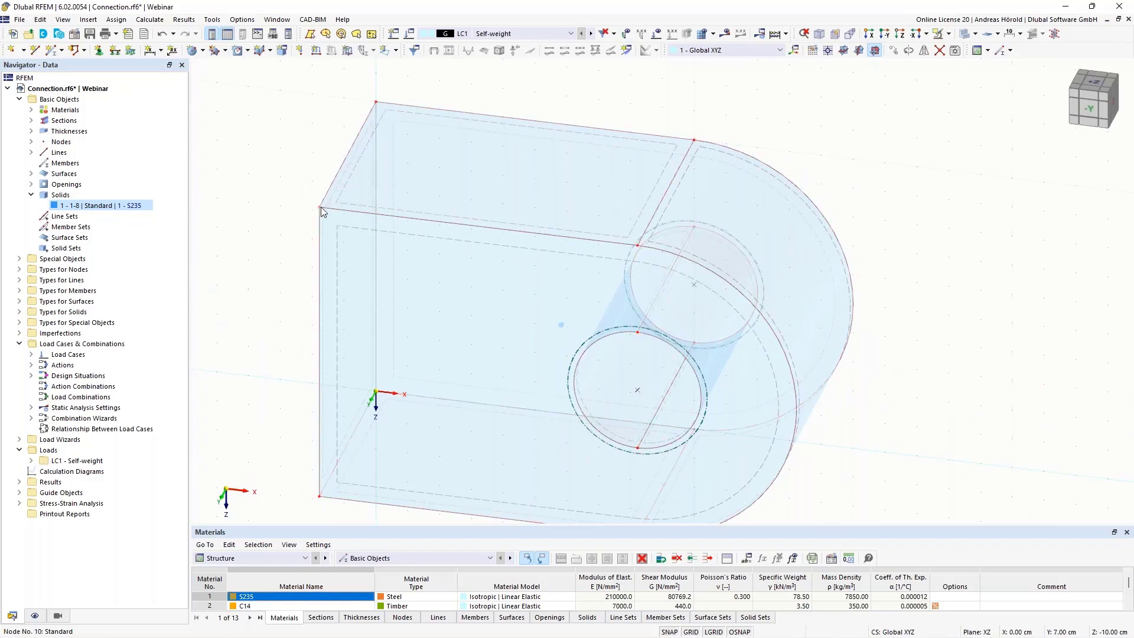
scroll(825, 101, "down", 1)
middle_click_drag(825, 101, 802, 152)
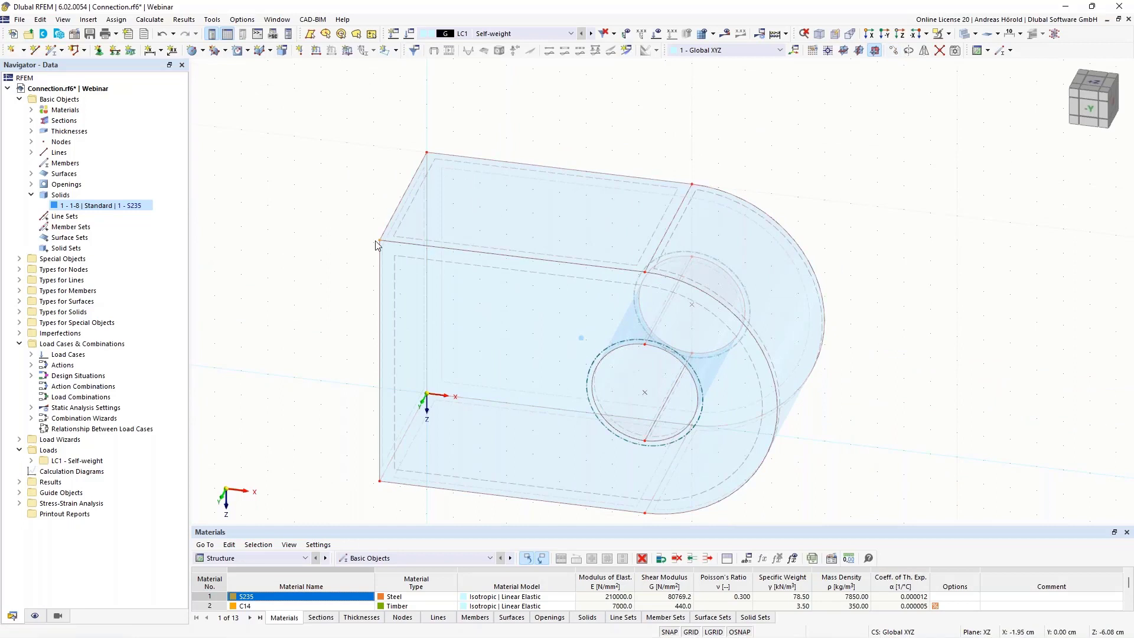
left_click(875, 50)
left_click(470, 372)
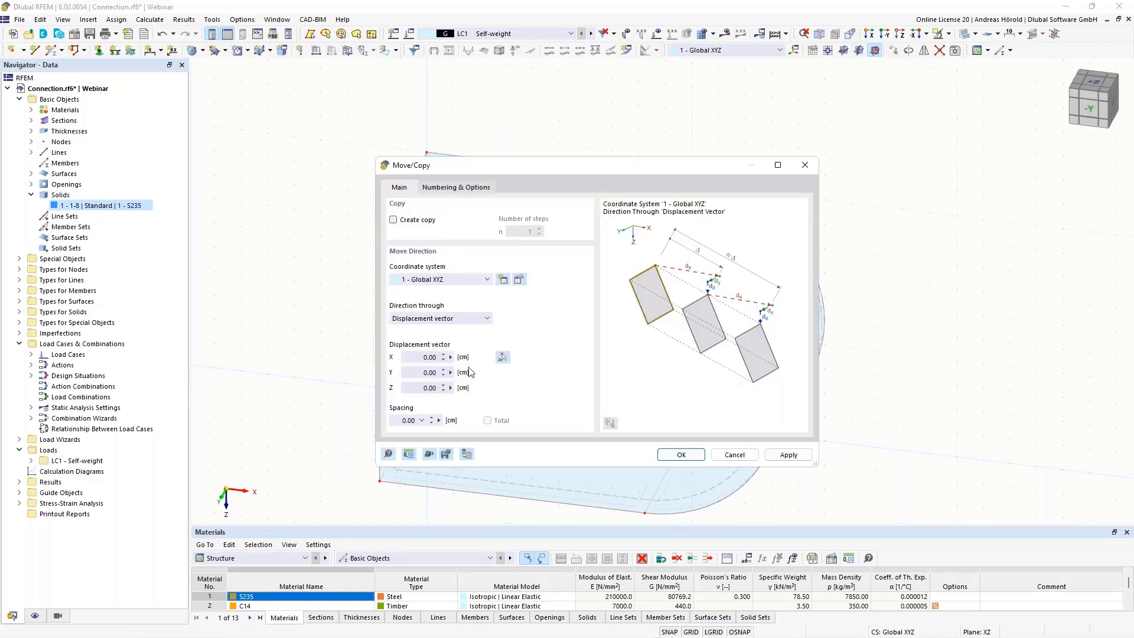
left_click(418, 391)
left_click(393, 221)
left_click(680, 455)
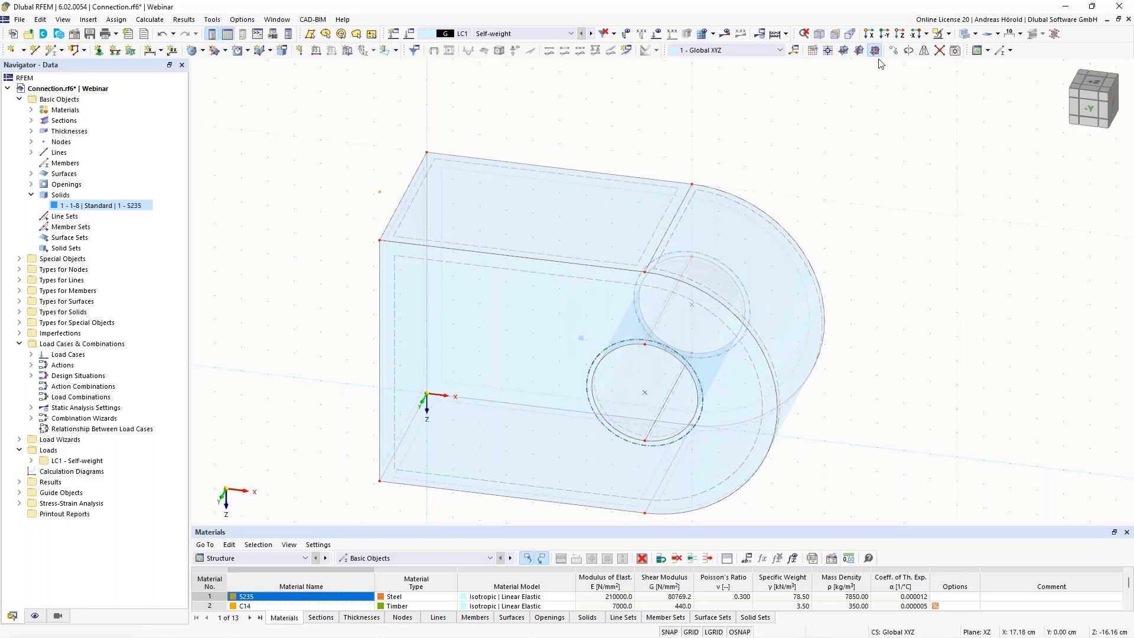
- Switch the work plane to XY and set its origin at the copied node above the block
left_click(844, 52)
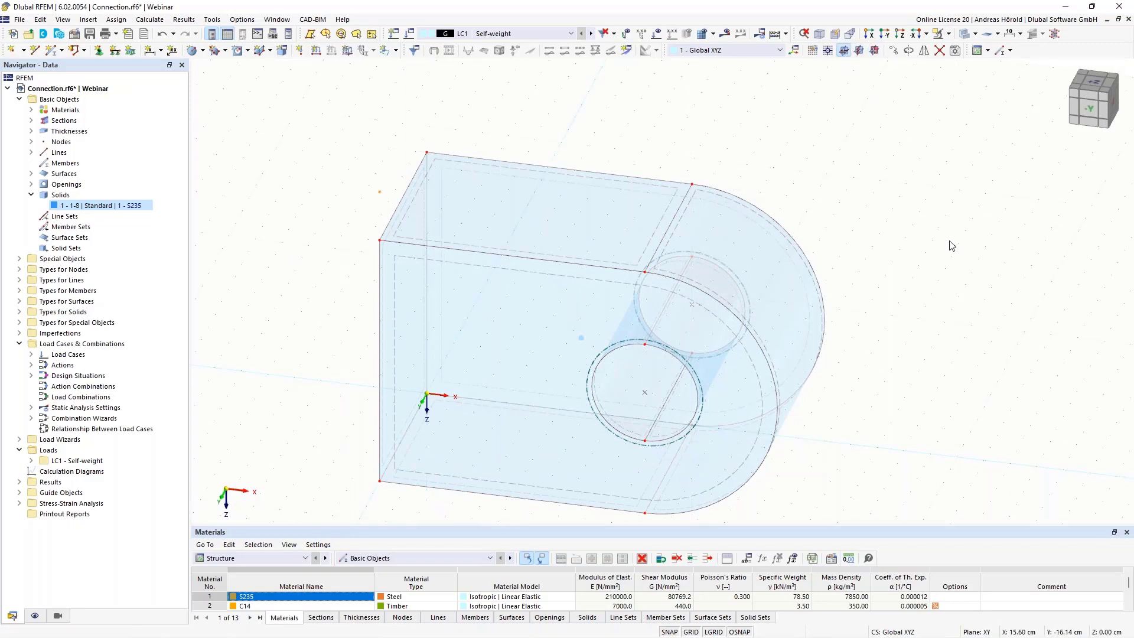
middle_click_drag(948, 243, 895, 177, "ctrl")
right_click(895, 177)
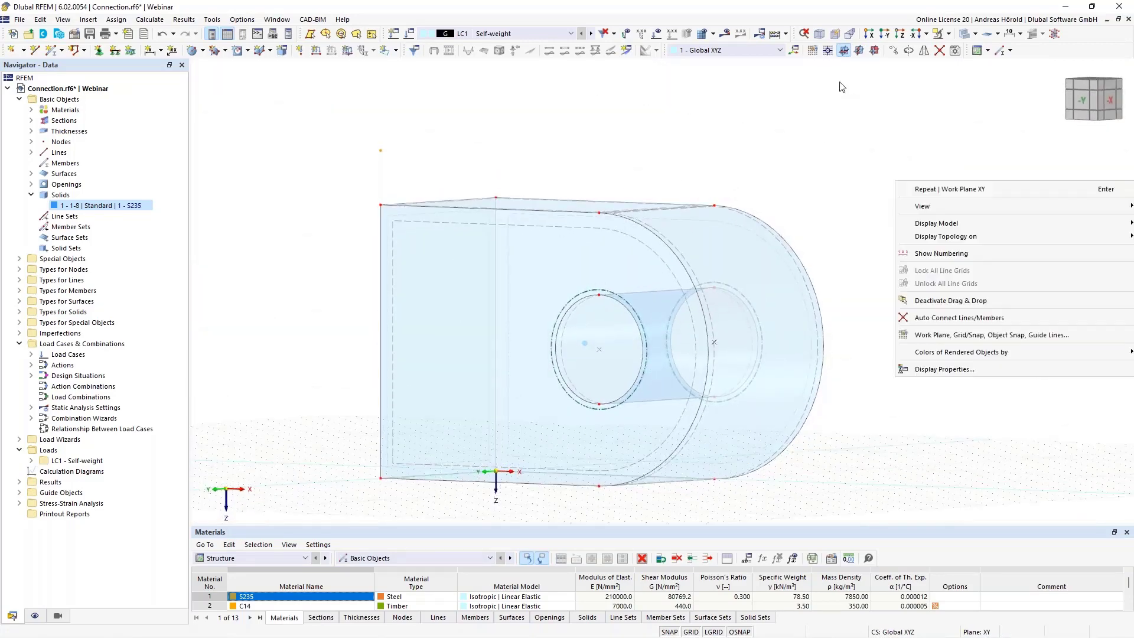
left_click(828, 52)
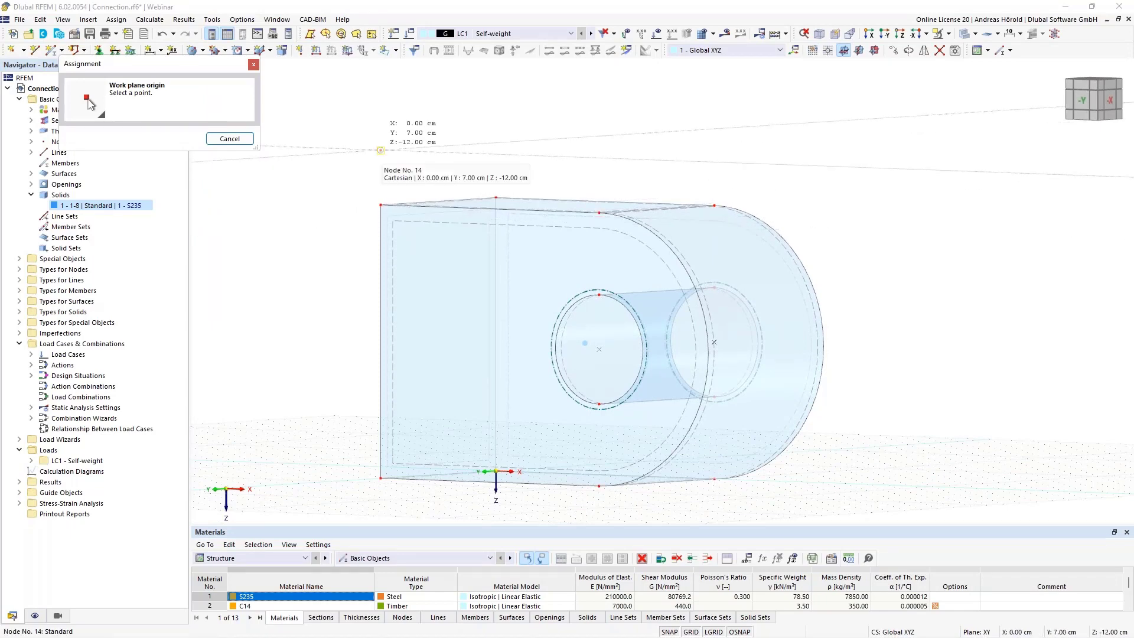
left_click(380, 150)
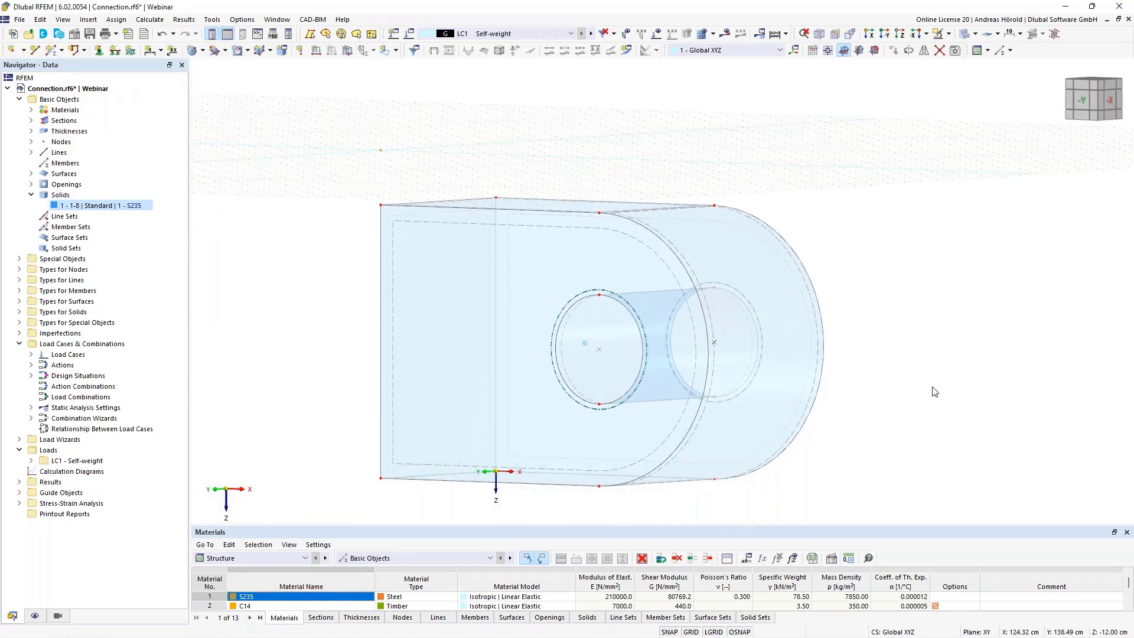
- Select the whole connection block, leaving out the node above it, and hide the selected objects
middle_click_drag(931, 390, 962, 383)
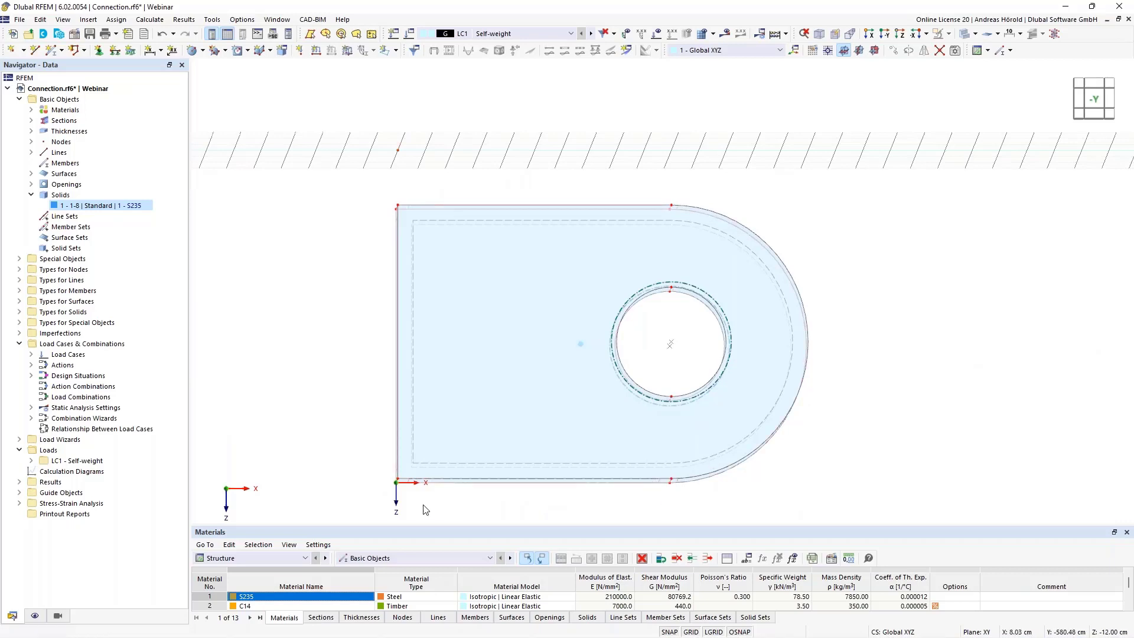
left_click_drag(329, 511, 916, 193)
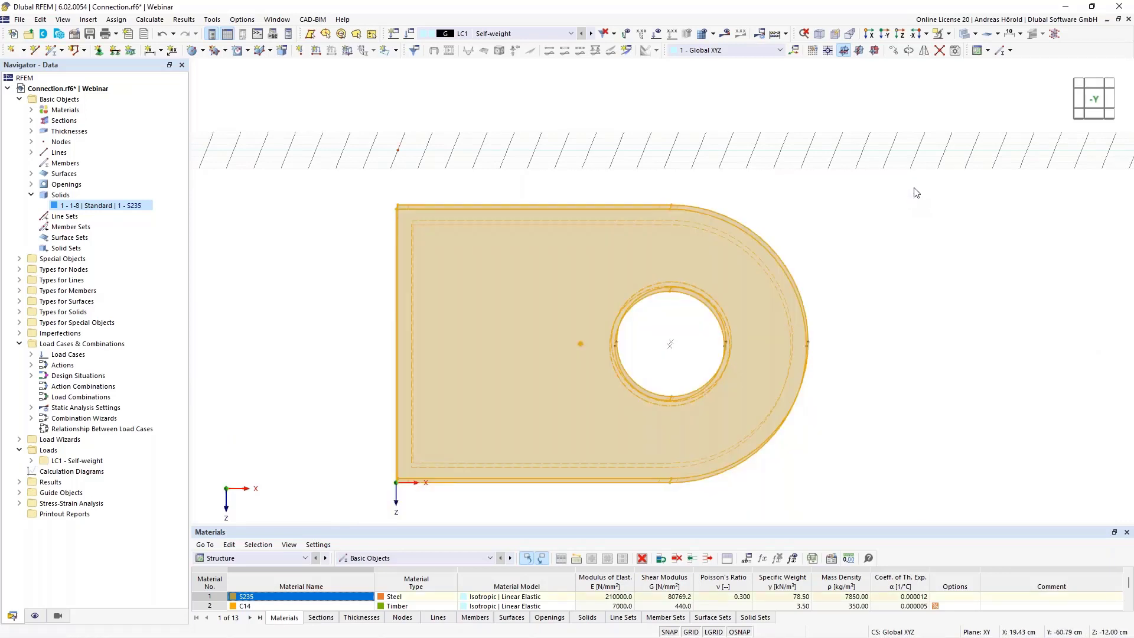
left_click(948, 35)
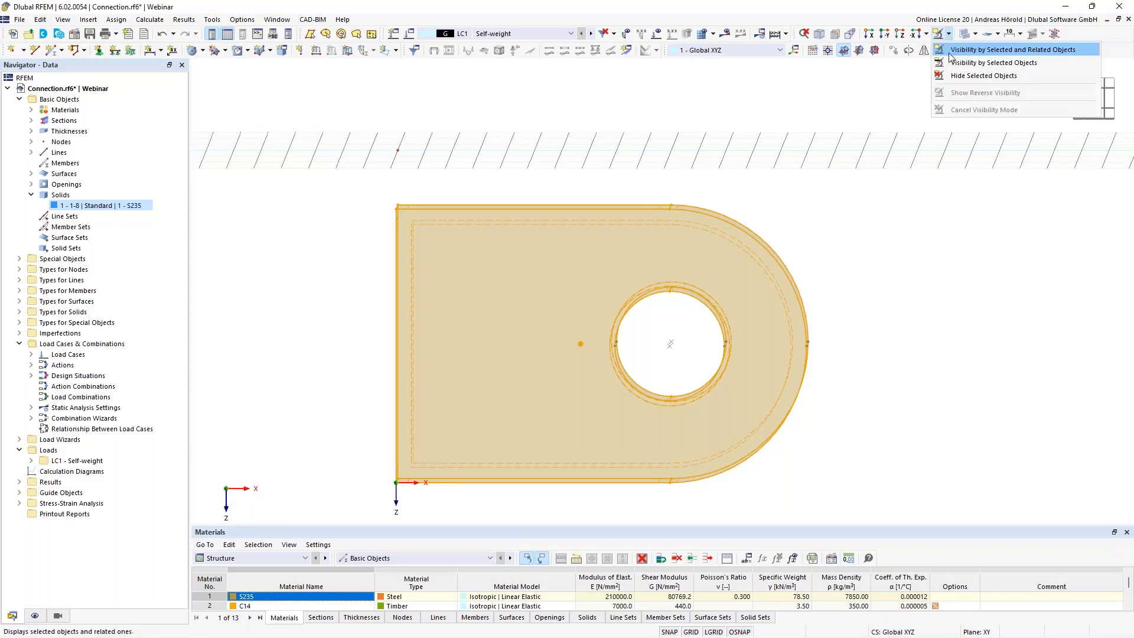
left_click(969, 77)
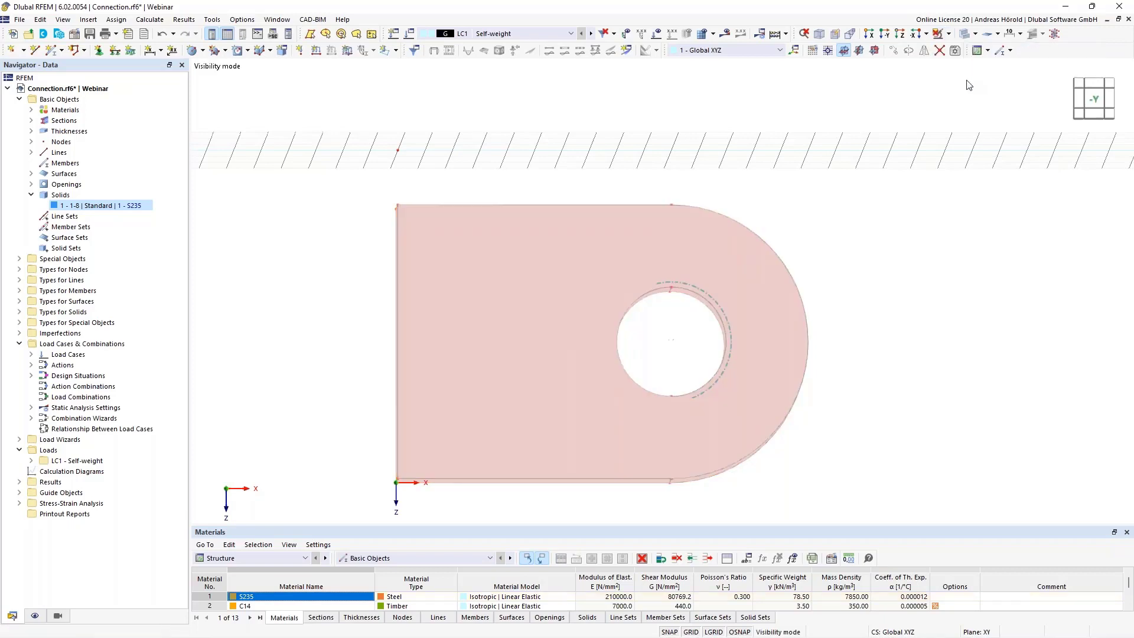
- Draw a rectangular surface, thickness 1.0 mm in S235, above the block from X 4, Y 5 to X 17, Y 2 cm at Z -12 cm
left_click(901, 35)
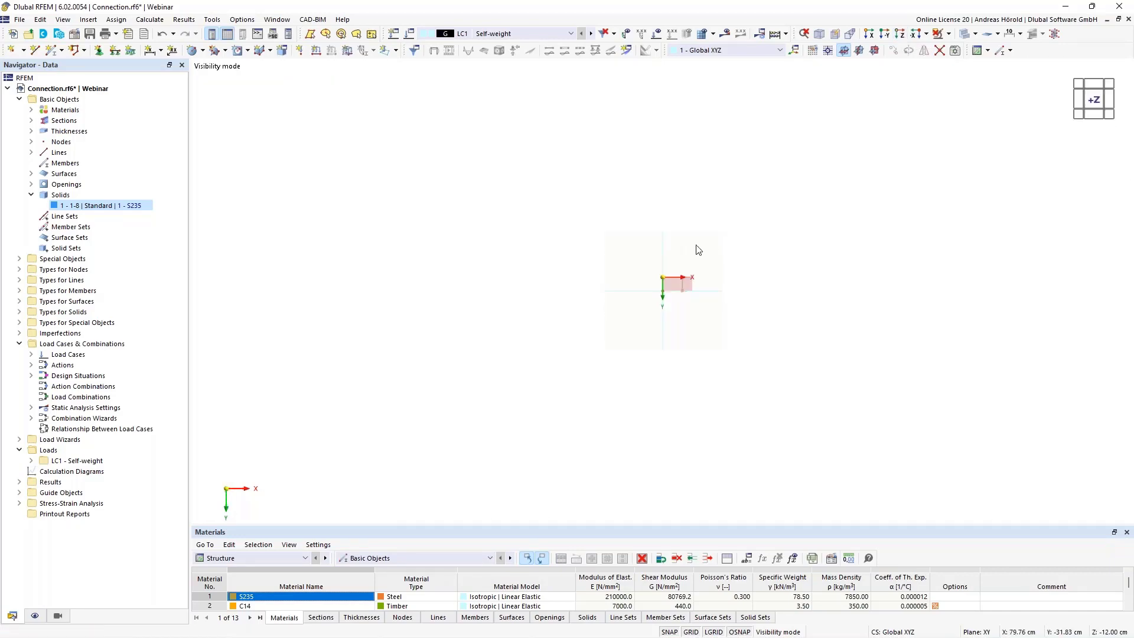
scroll(673, 265, "up", 10)
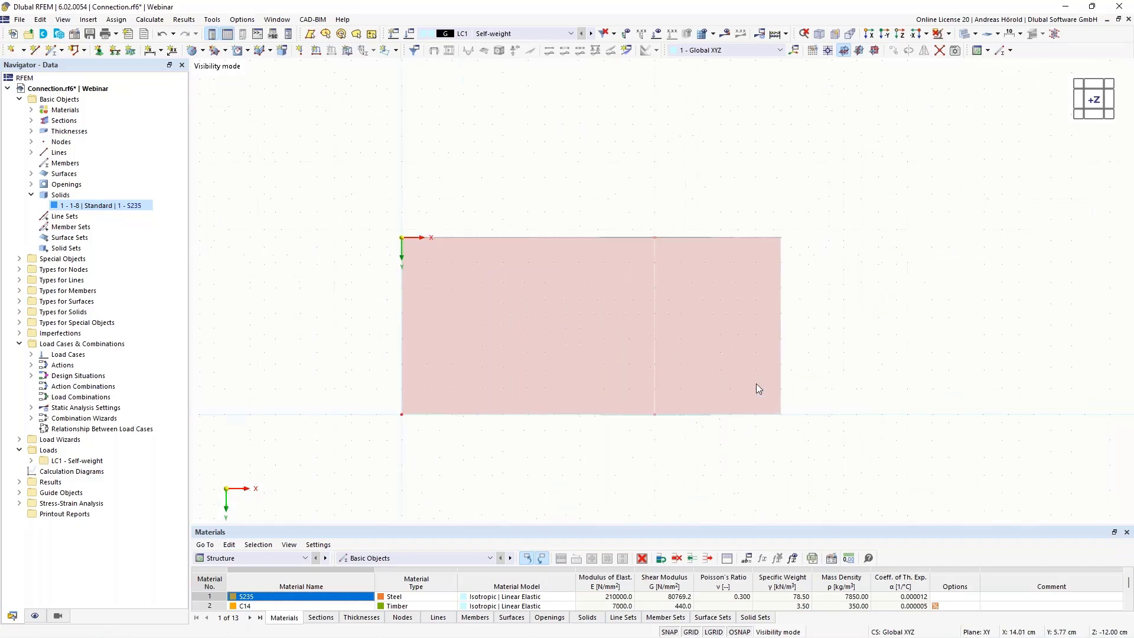
middle_click_drag(825, 397, 957, 406)
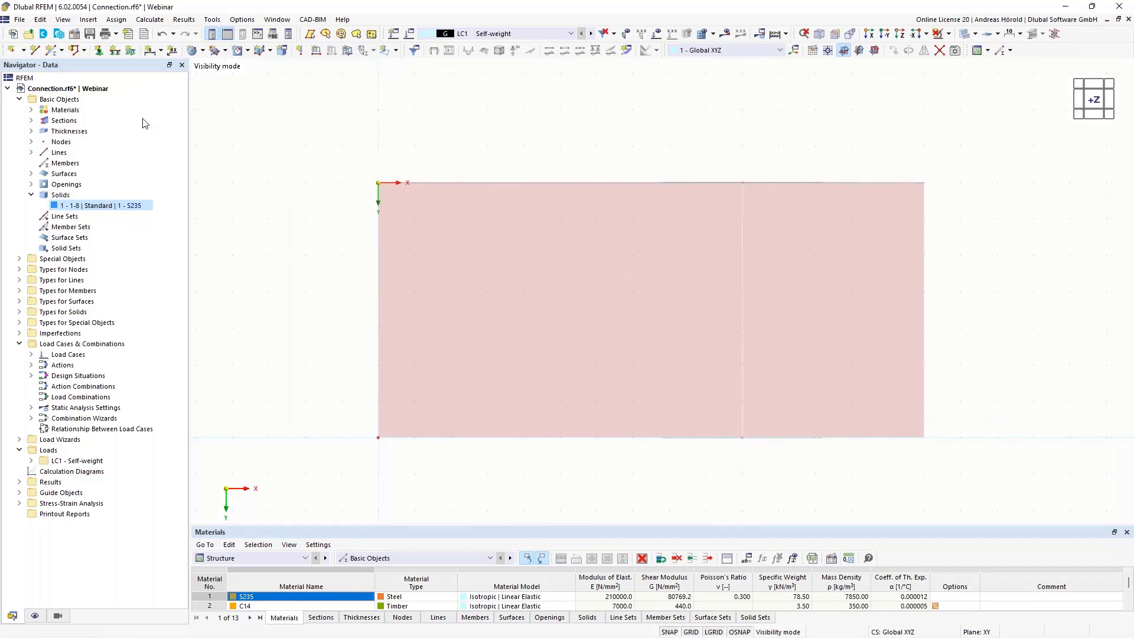
left_click(203, 51)
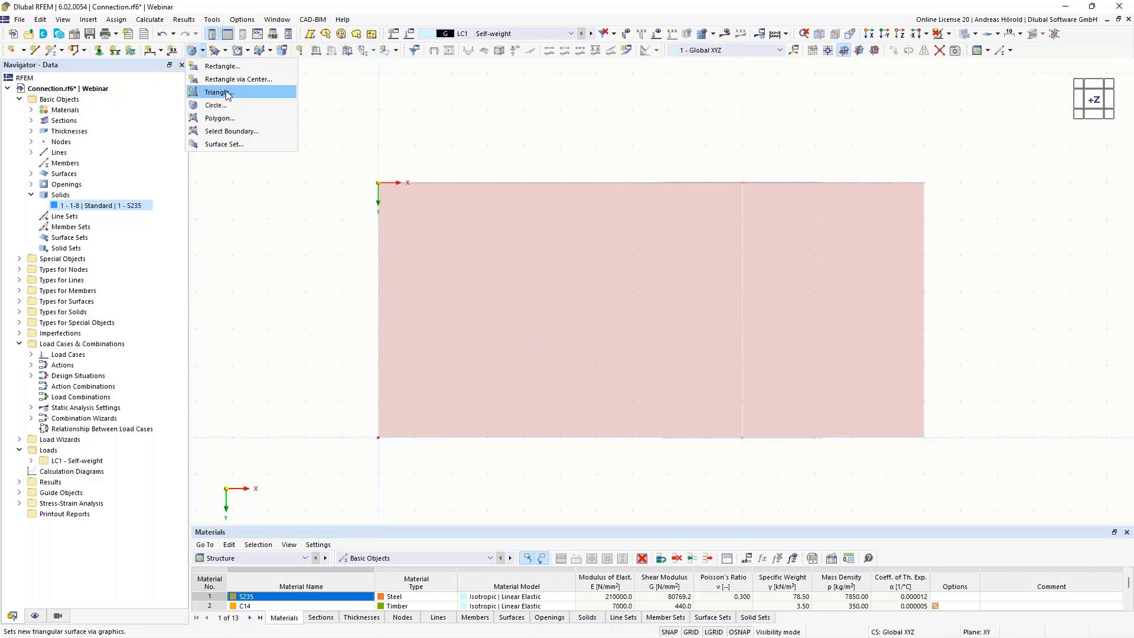
left_click(222, 66)
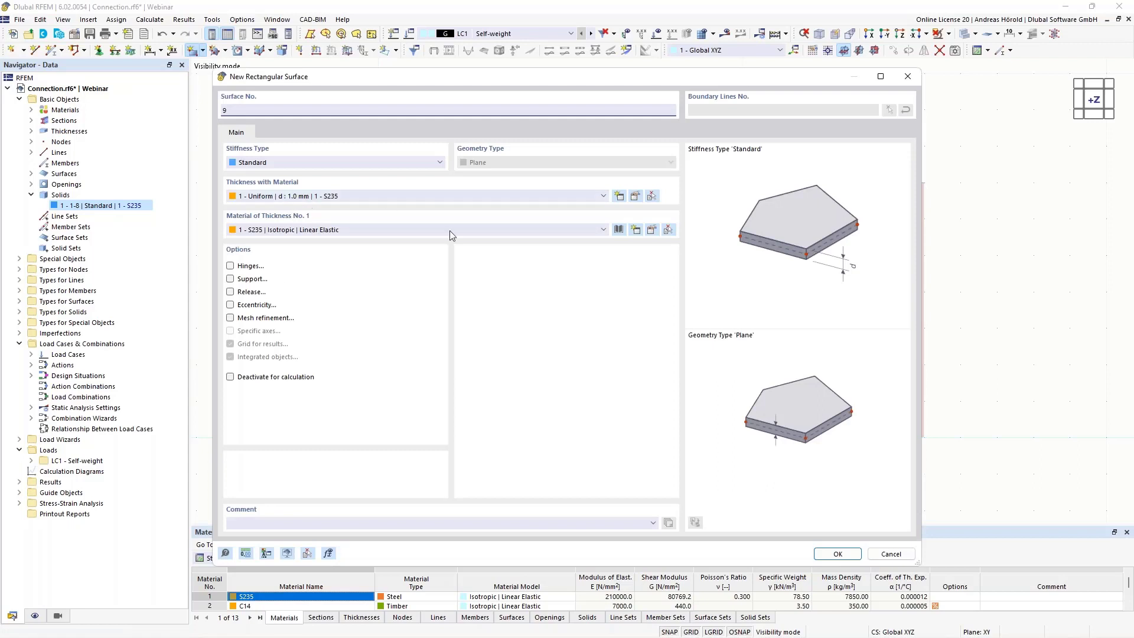
left_click(838, 554)
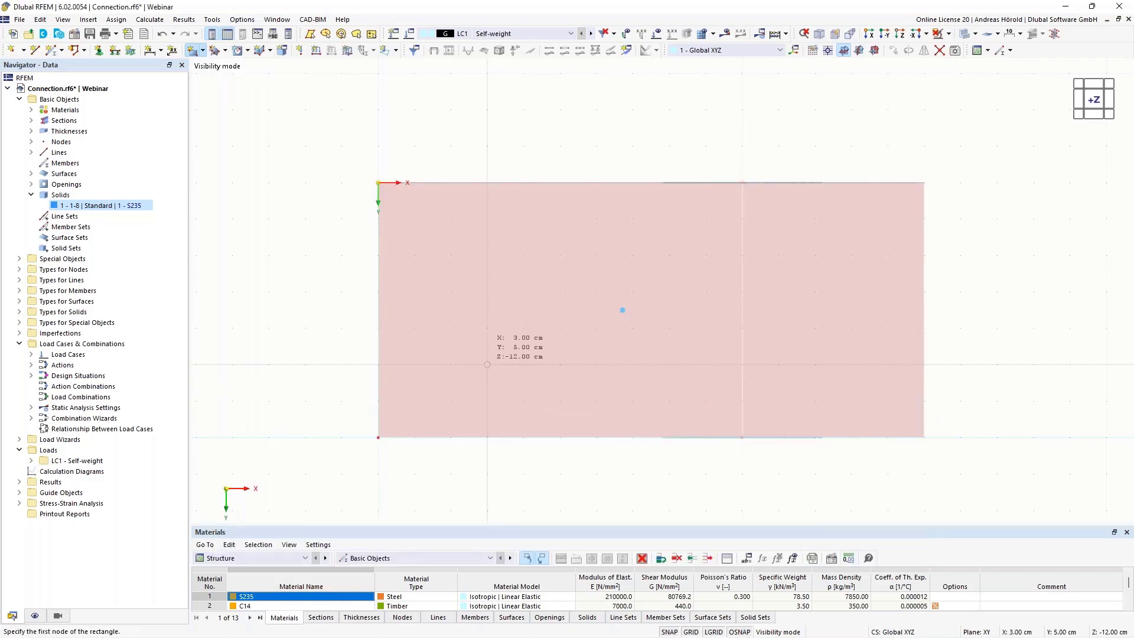
left_click(523, 364)
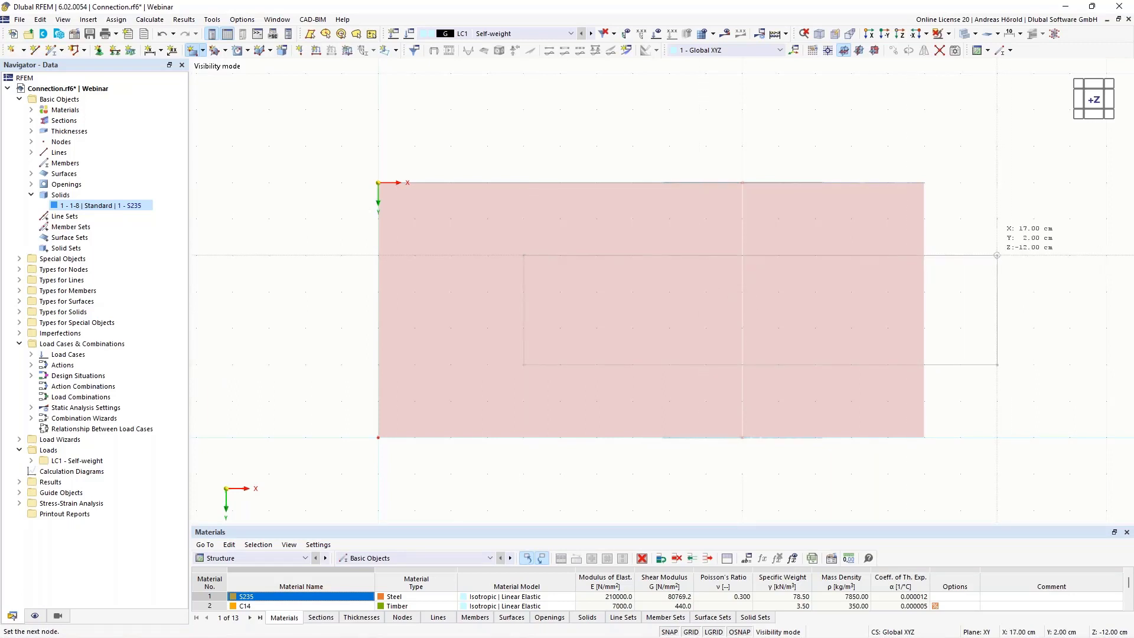
left_click(997, 255)
- Set up an extrusion of the new rectangular surface into a solid with a height of 20 cm
middle_click_drag(1004, 425, 1021, 405, "ctrl")
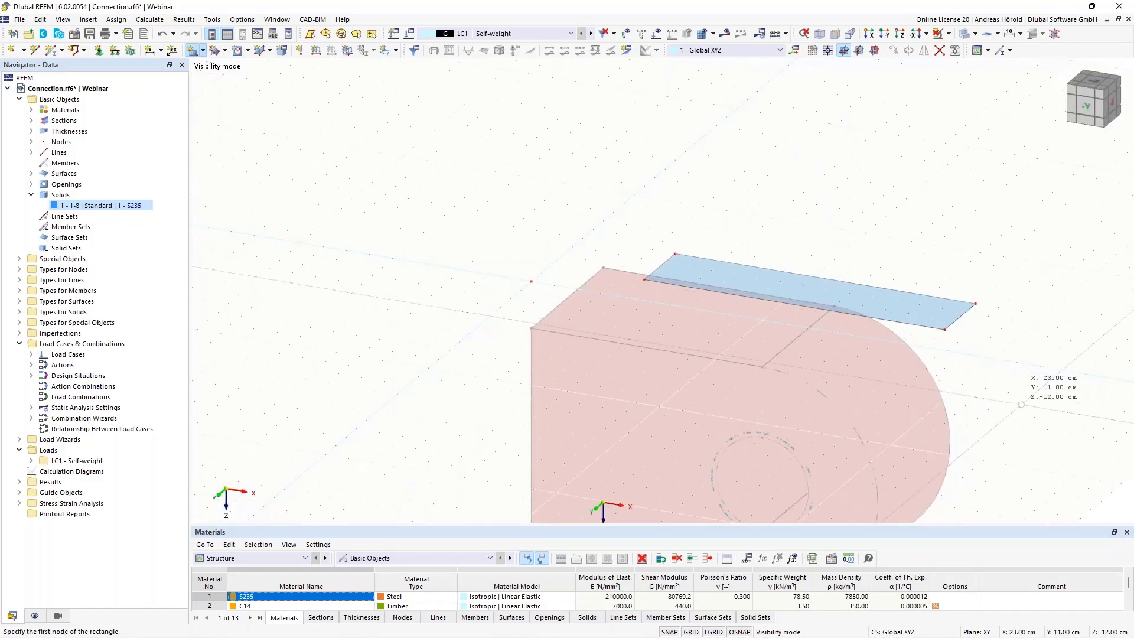
middle_click_drag(949, 308, 883, 163)
left_click(874, 163)
right_click(875, 165)
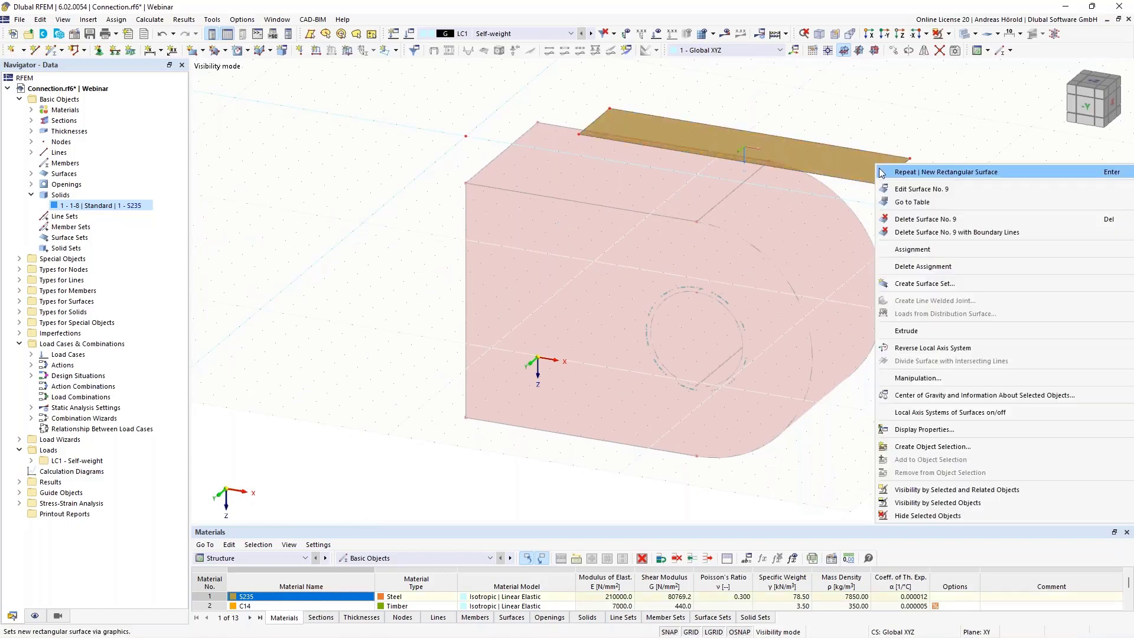
mouse_move(948, 332)
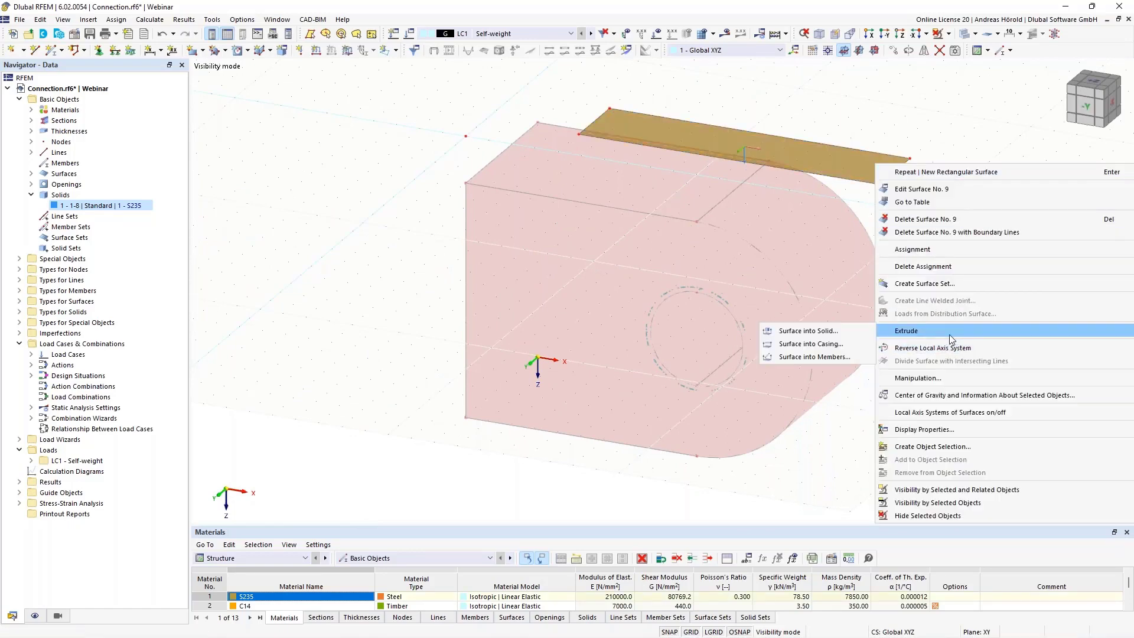
left_click(809, 332)
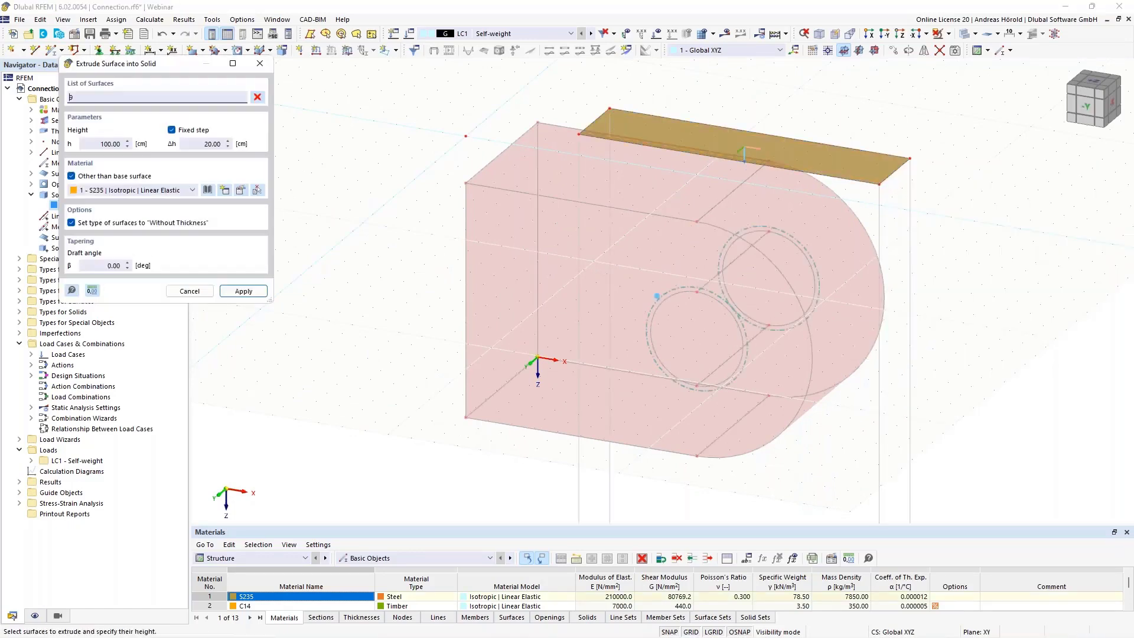
left_click(95, 143)
type("-2")
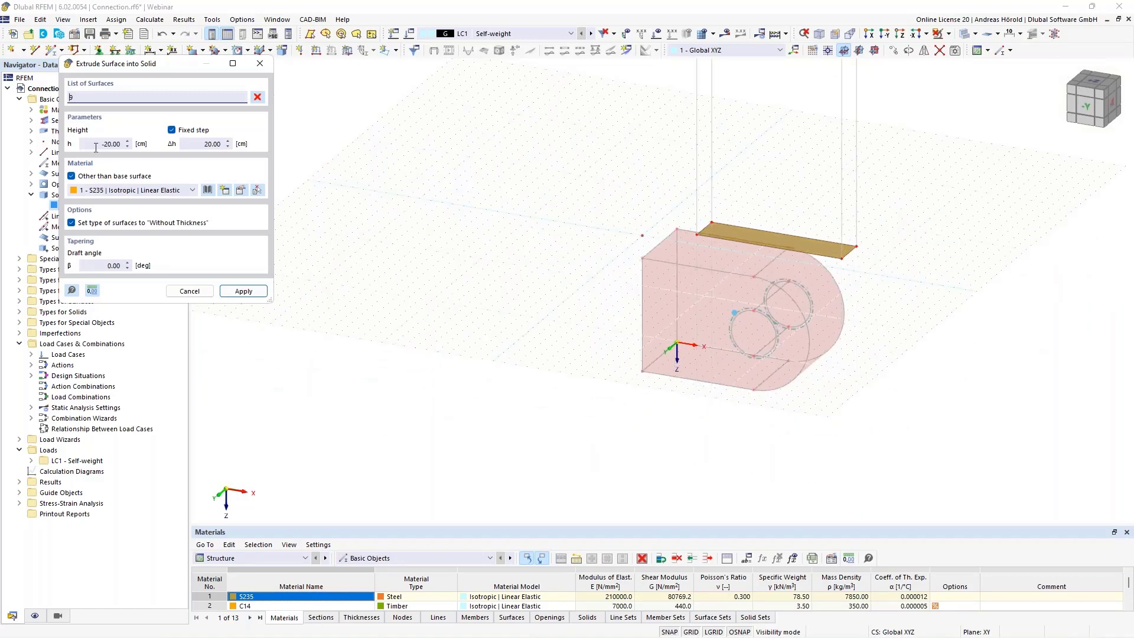
left_click(98, 144)
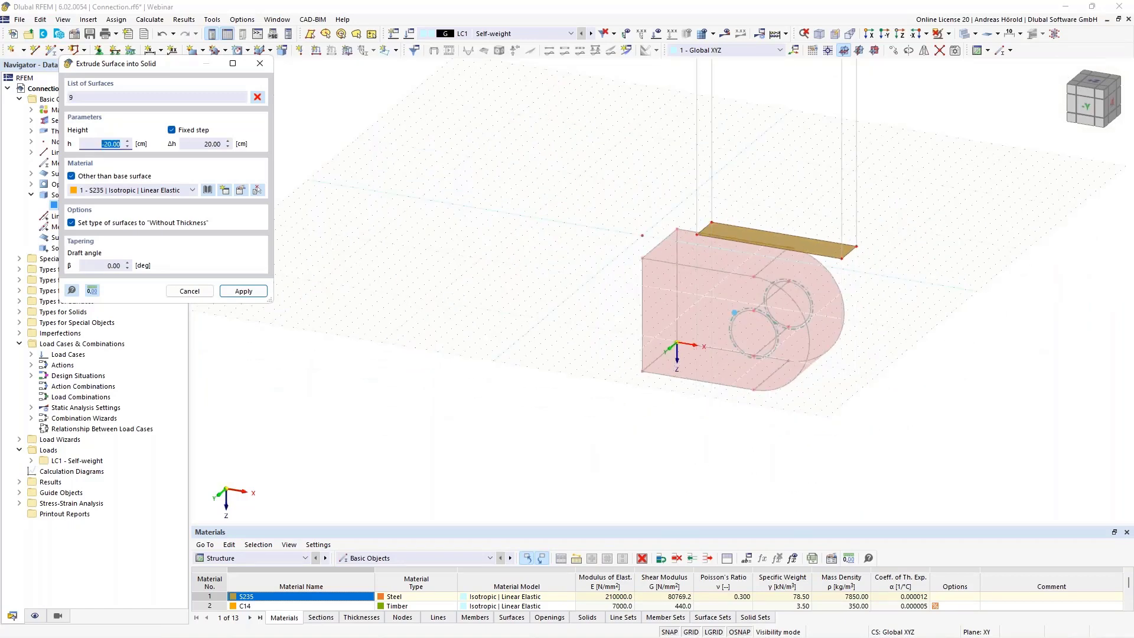
type("20")
- Assign the C14 material to the extruded solid and apply the extrusion
left_click(108, 191)
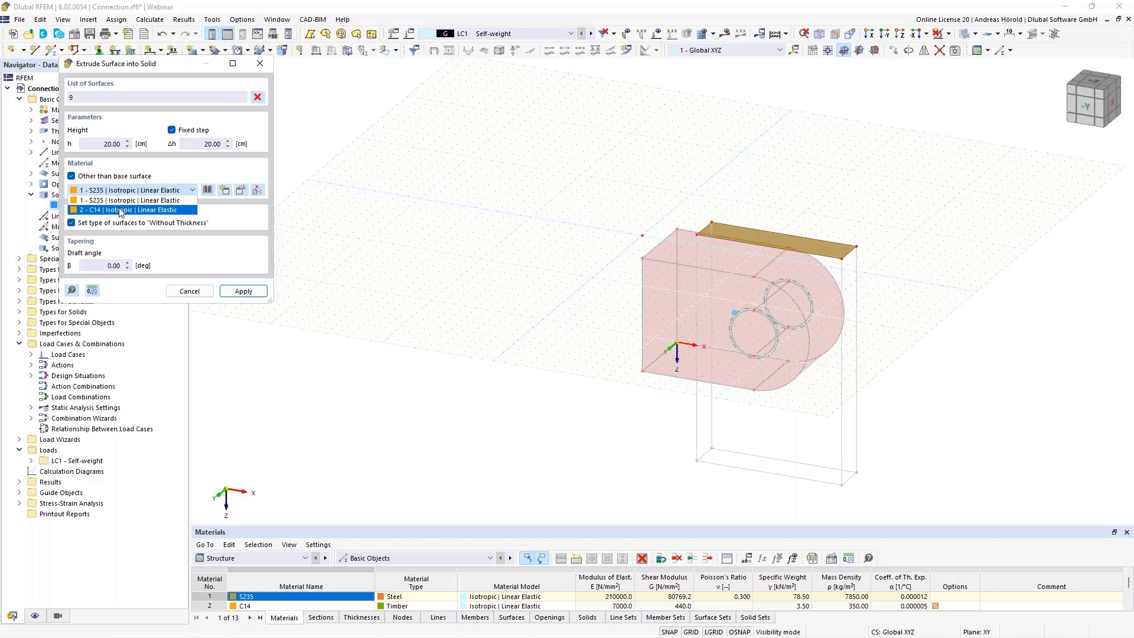
left_click(120, 210)
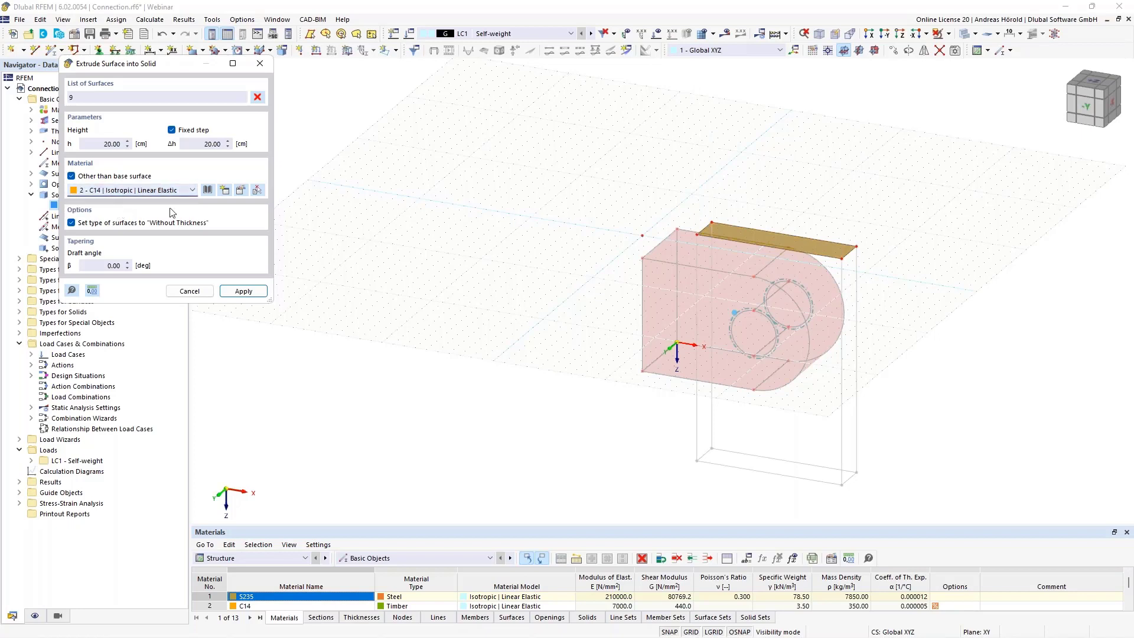
left_click(244, 291)
key("Escape")
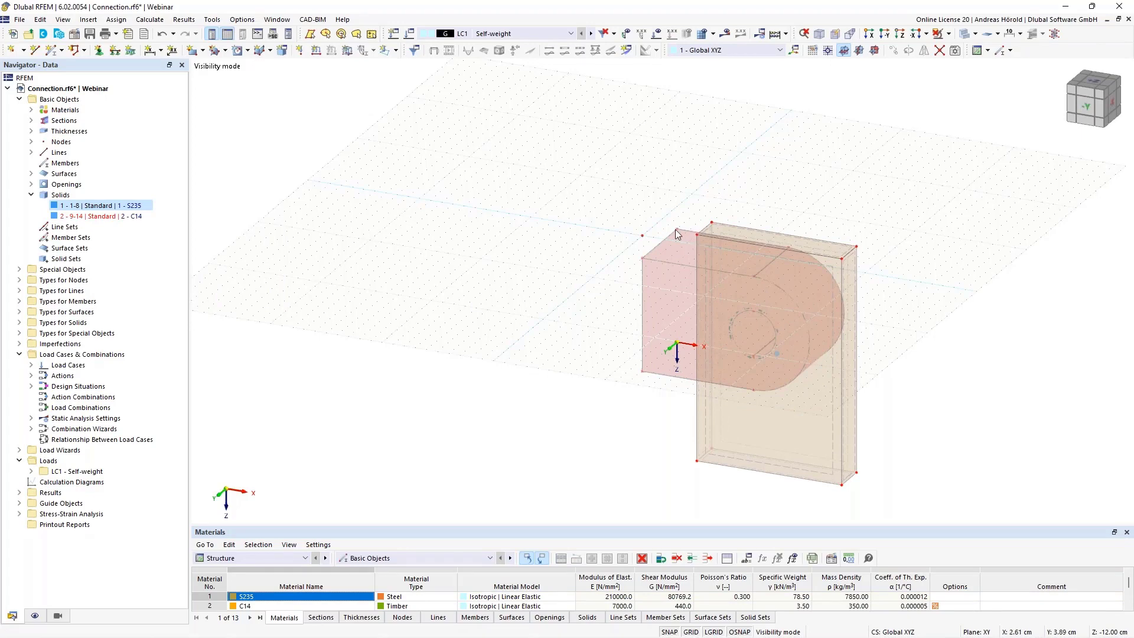
- Cancel the visibility mode and display the whole model as a solid model
scroll(663, 228, "up", 2)
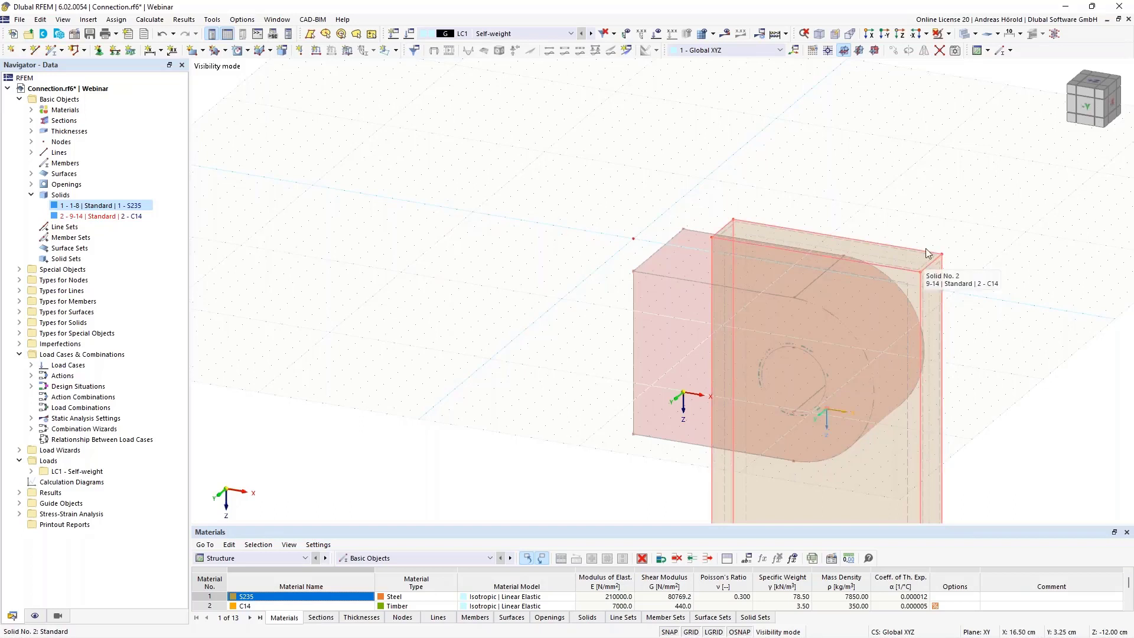
left_click(947, 33)
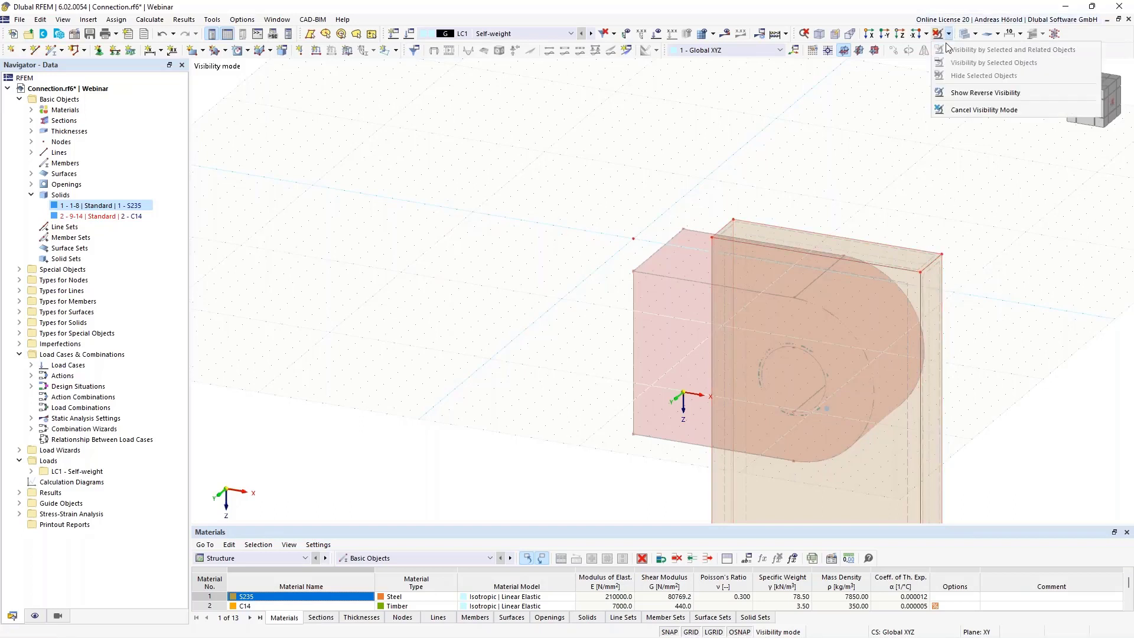
left_click(969, 110)
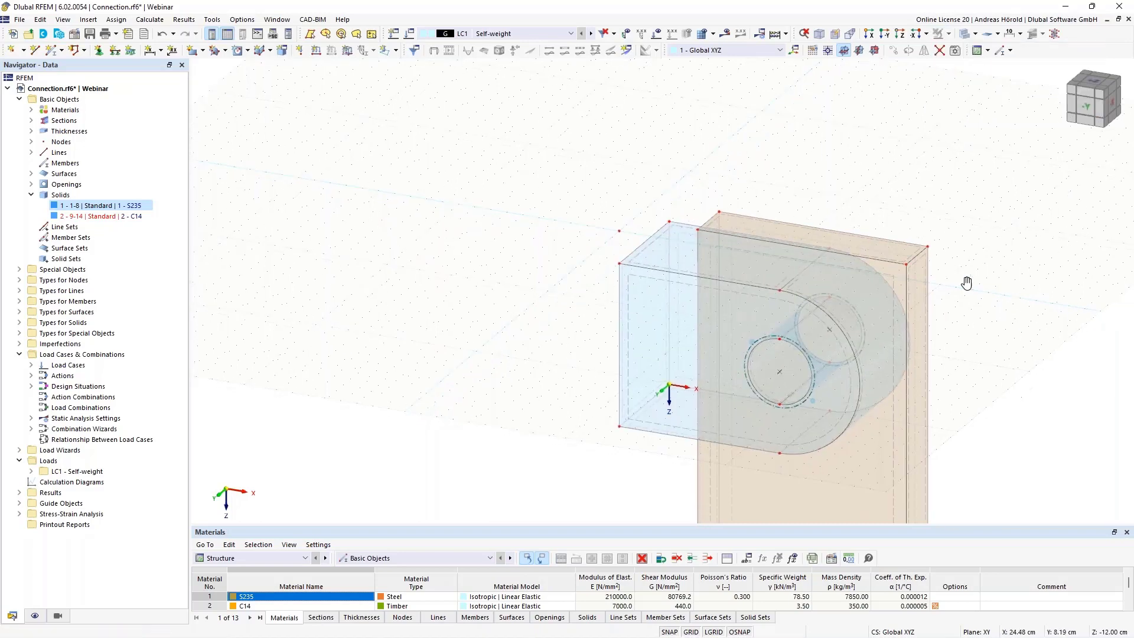
left_click(975, 34)
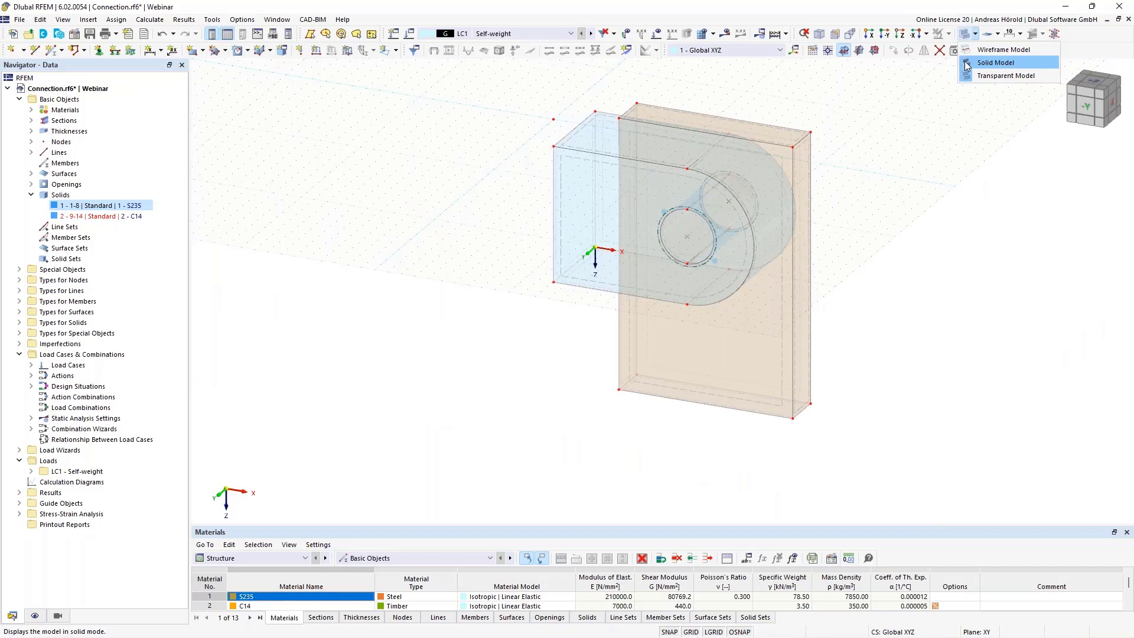
left_click(966, 64)
middle_click_drag(893, 177, 888, 328)
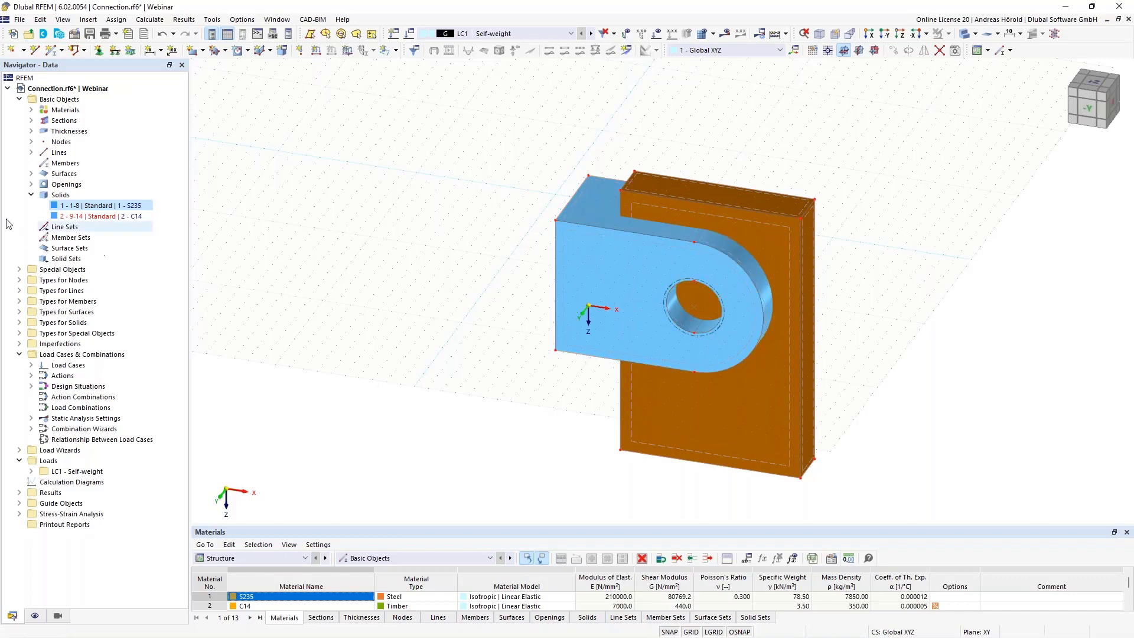
- Change the type of the C14 solid to Hole, accept the regeneration of affected solids and clear the selection
left_click(92, 218)
right_click(92, 220)
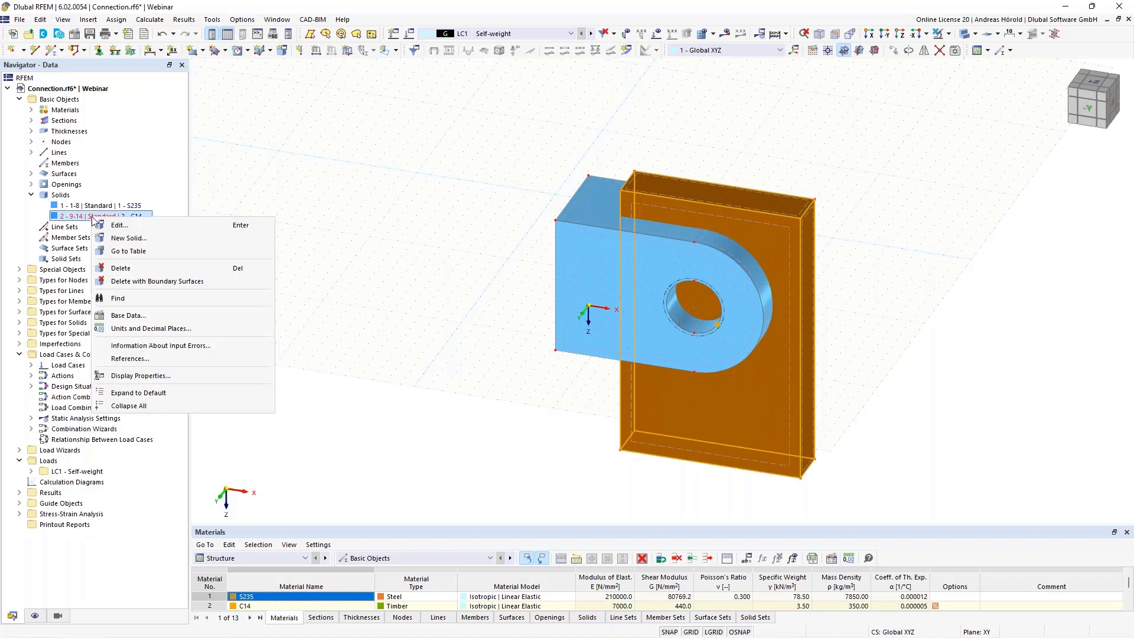
left_click(138, 225)
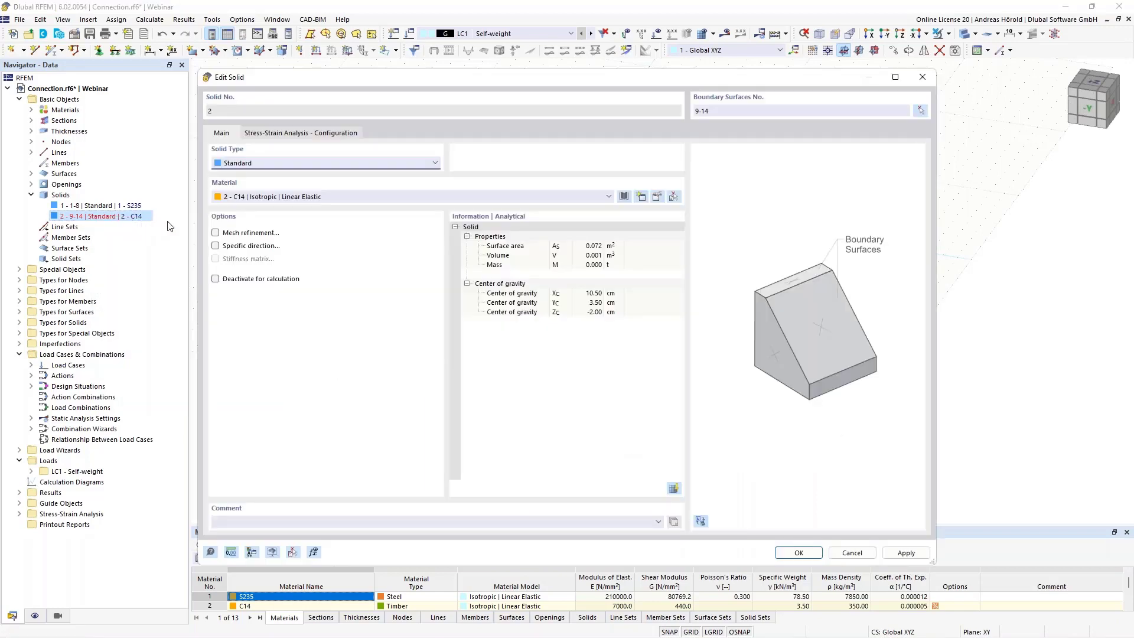
left_click(283, 163)
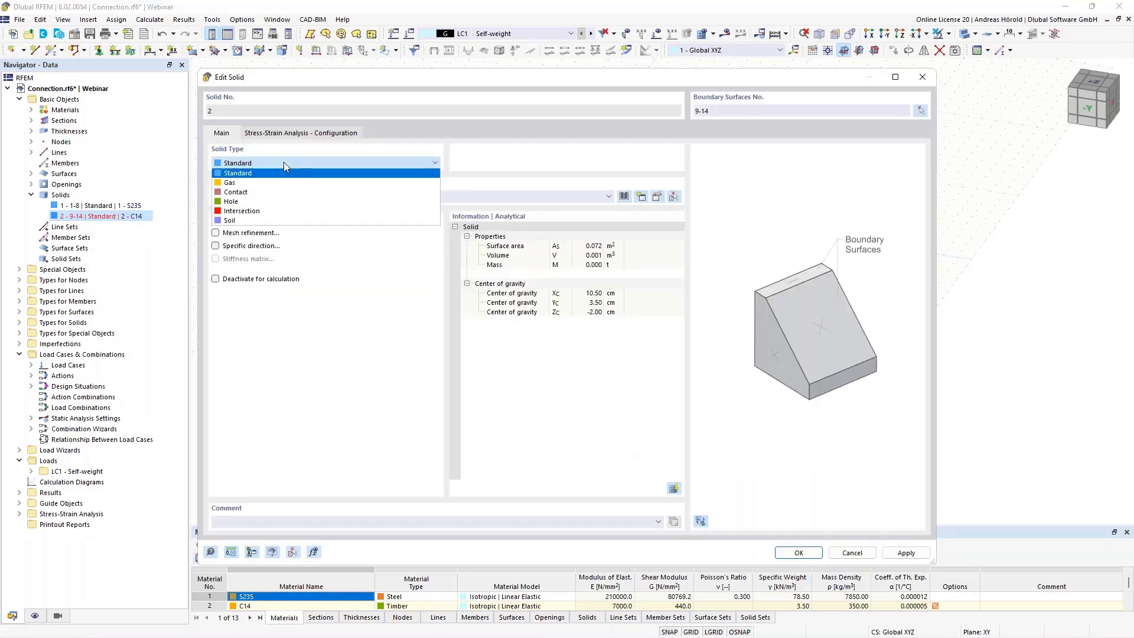
left_click(291, 202)
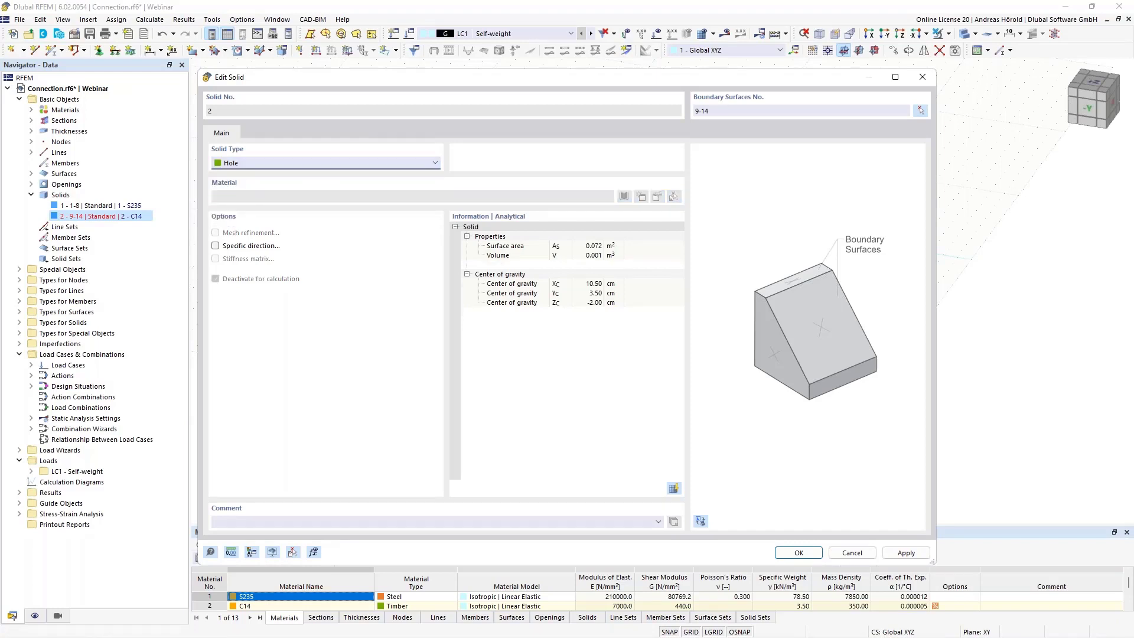
left_click(805, 552)
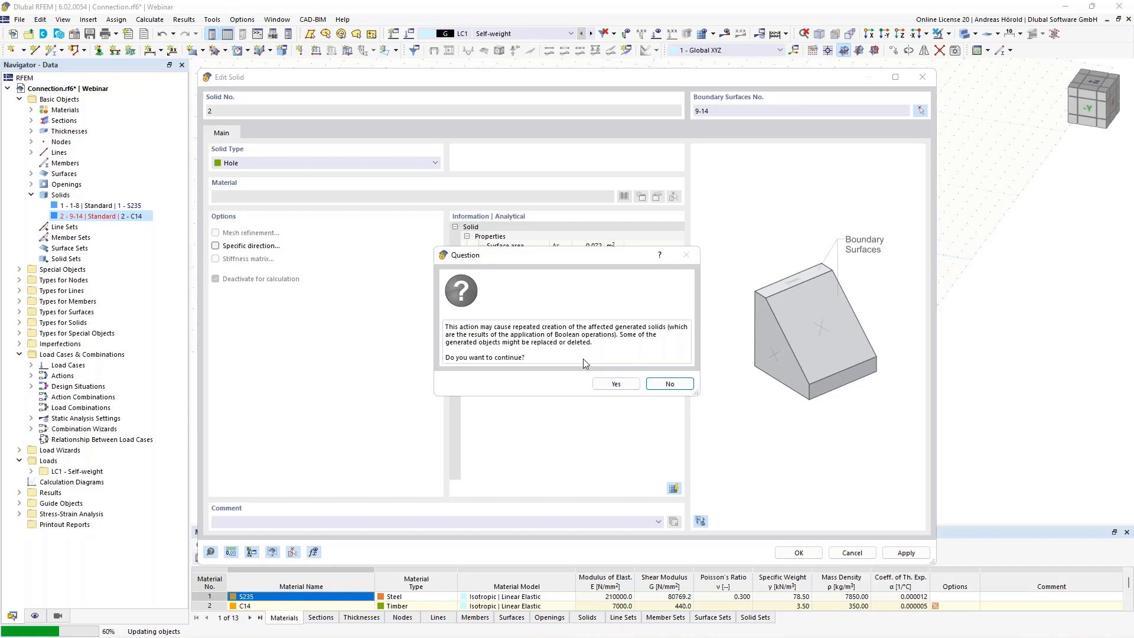
left_click(616, 384)
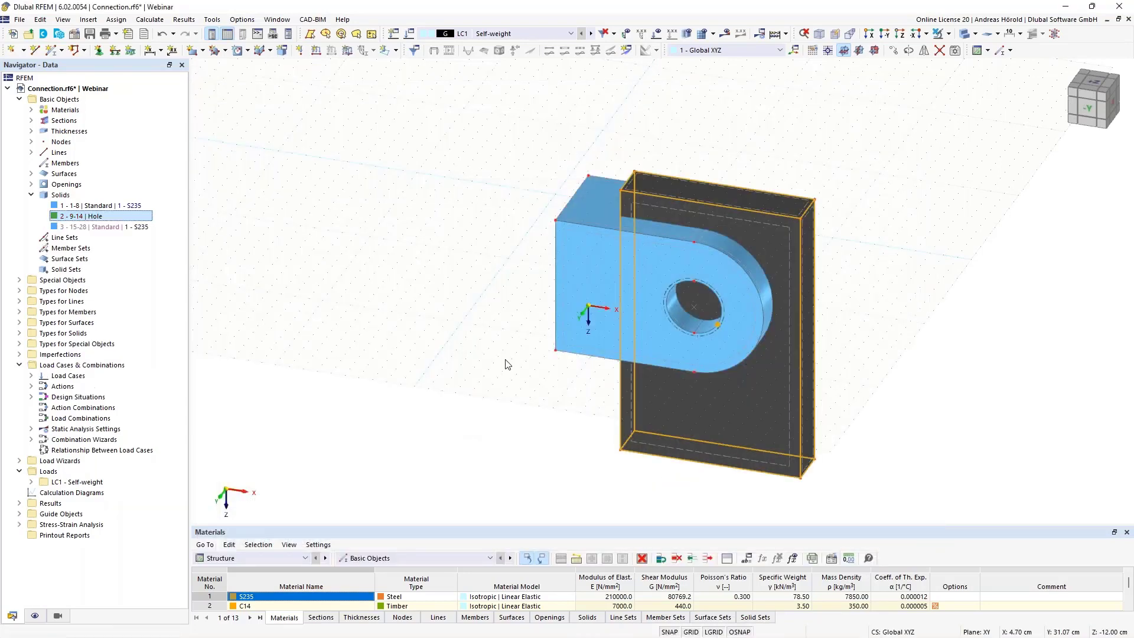
left_click(499, 358)
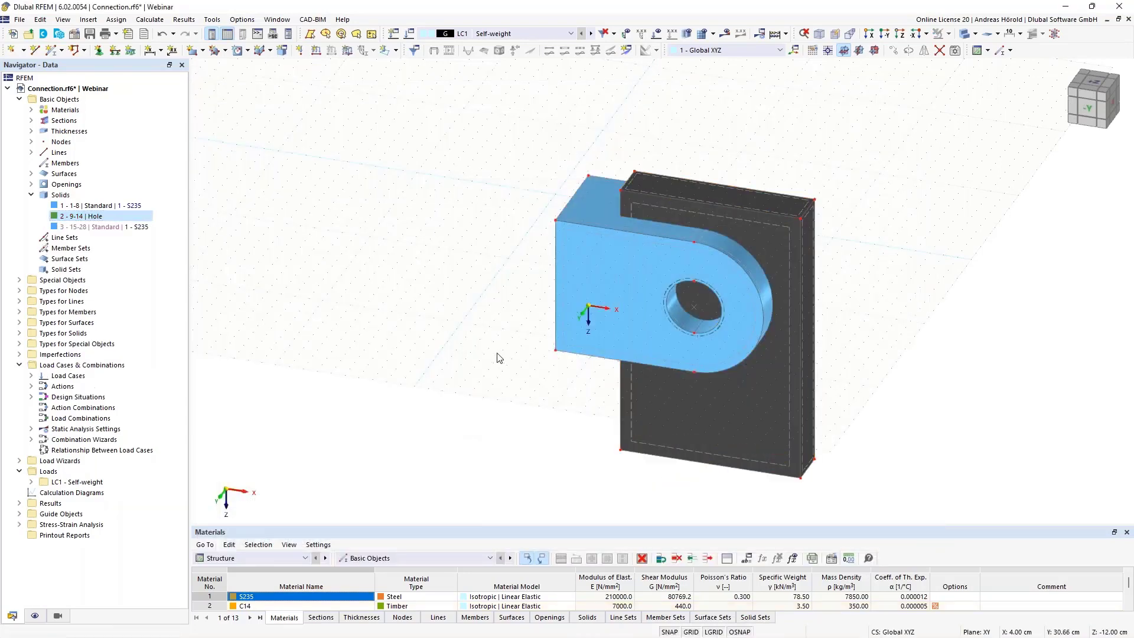
- Highlight the original block, the hole solid and the generated S235 solid in turn to compare their geometry
left_click(107, 227)
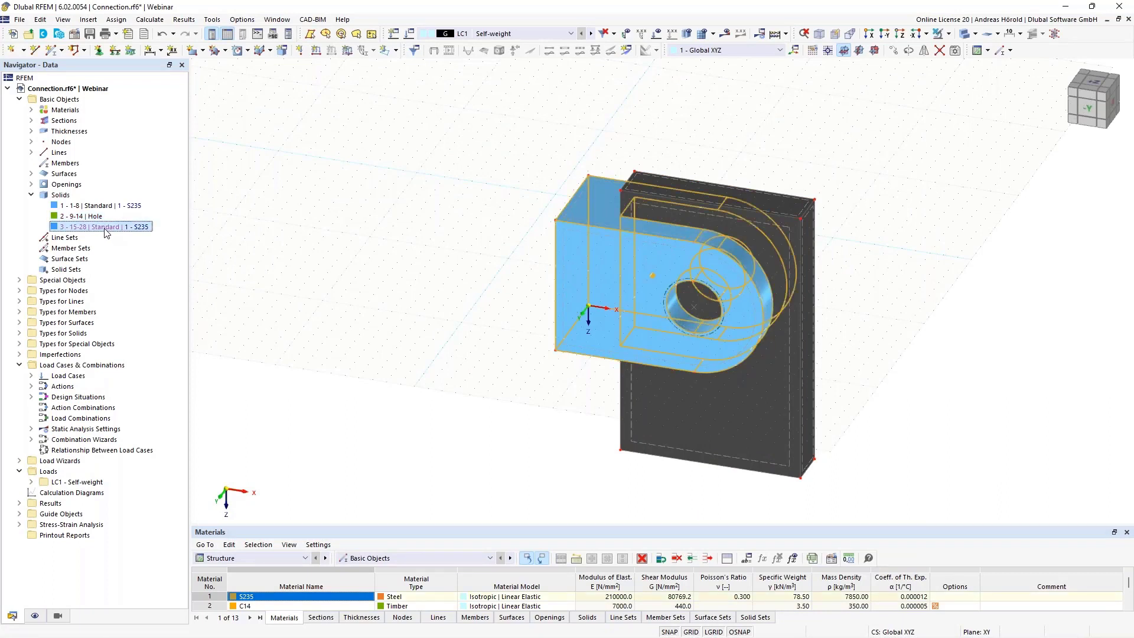
left_click(96, 206)
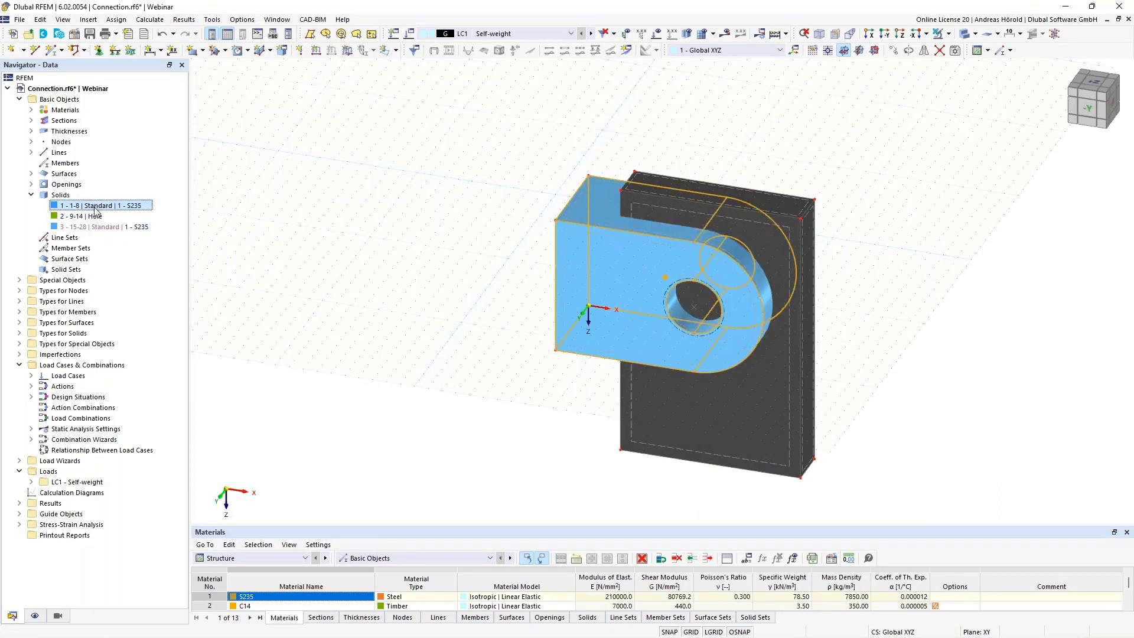
left_click(95, 217)
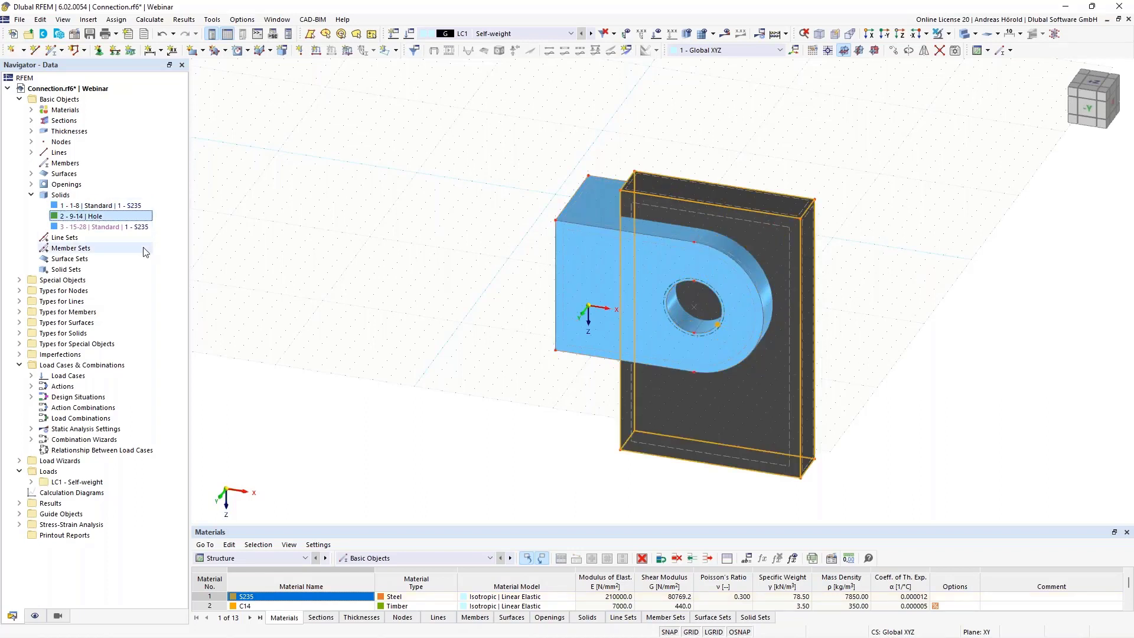
left_click(98, 207)
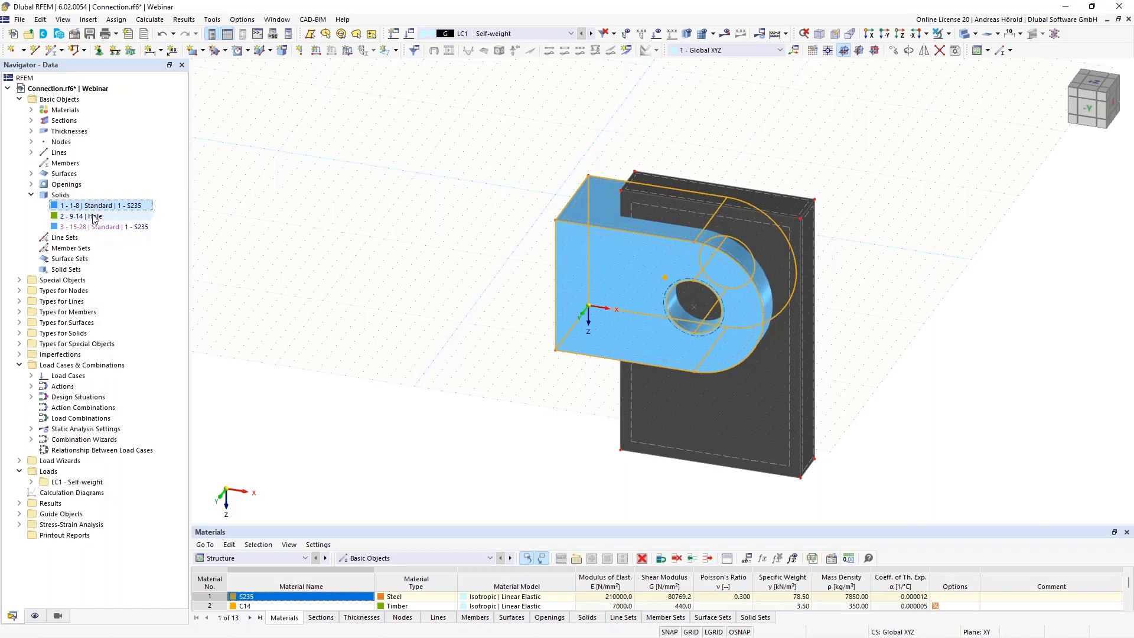
left_click(95, 217)
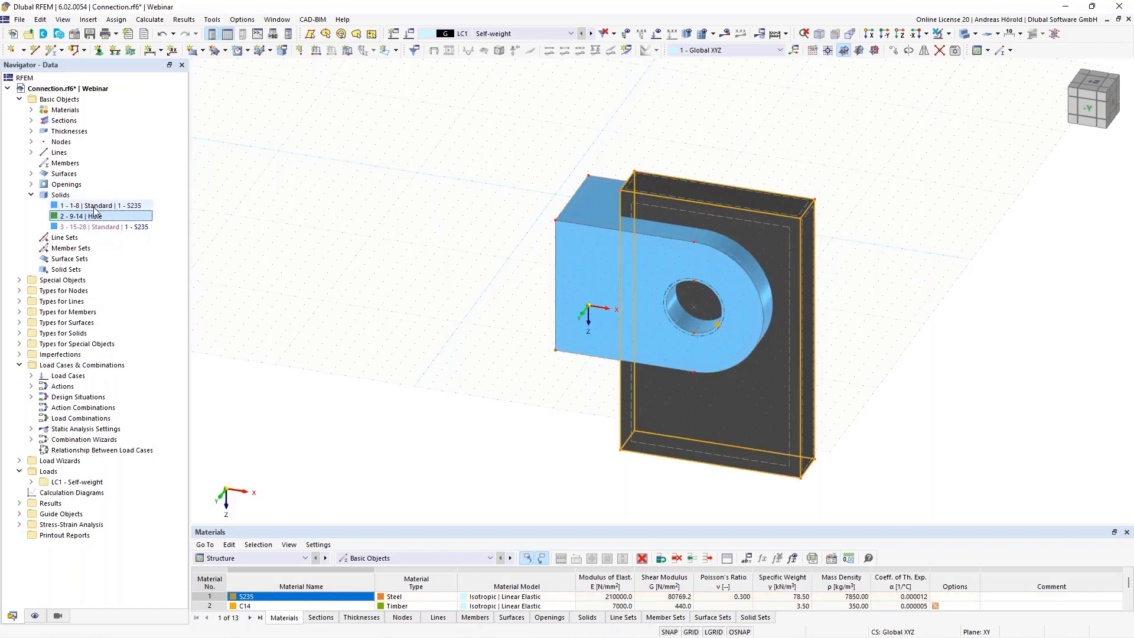
- Deactivate the generated state of the cut S235 solid with boundary surfaces 15-28, accepting that only Undo can revert it
left_click(106, 229)
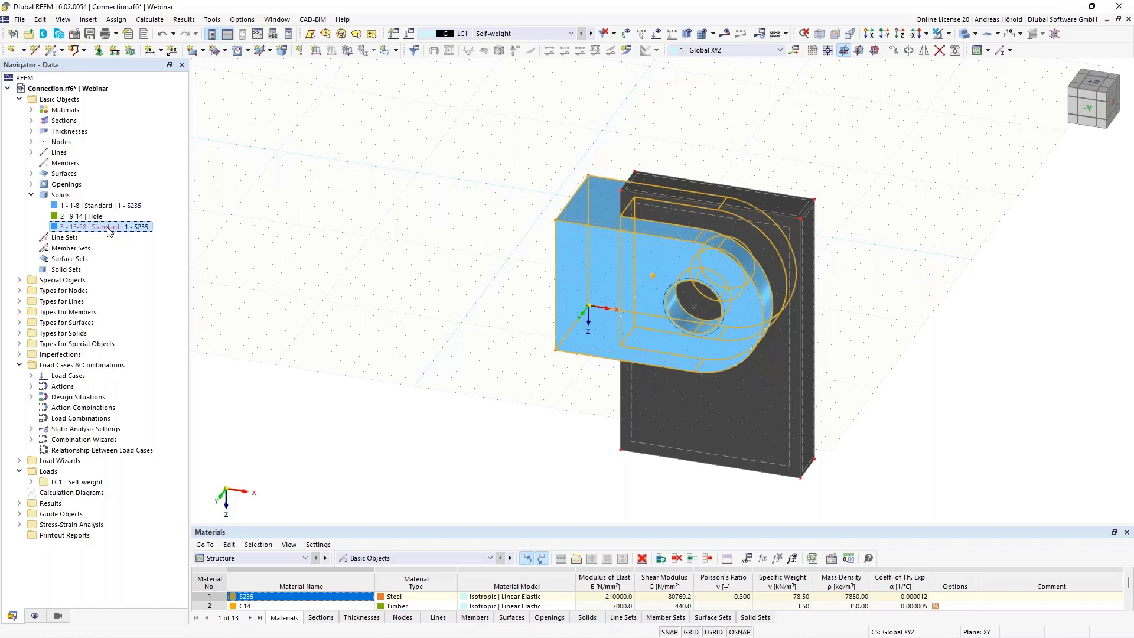
right_click(109, 231)
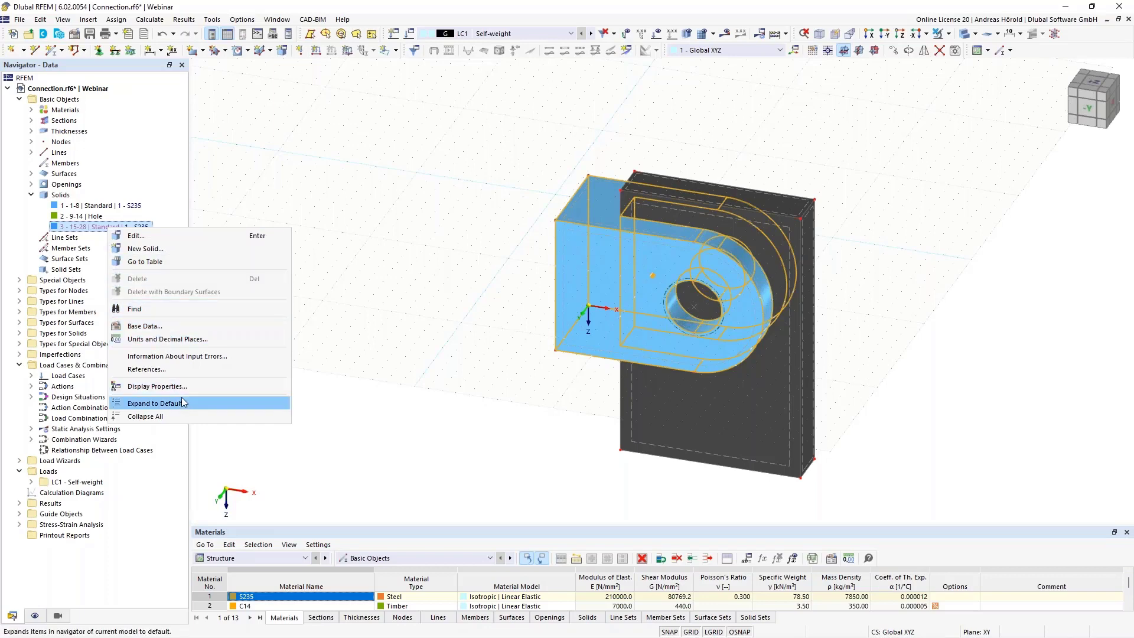
left_click(160, 235)
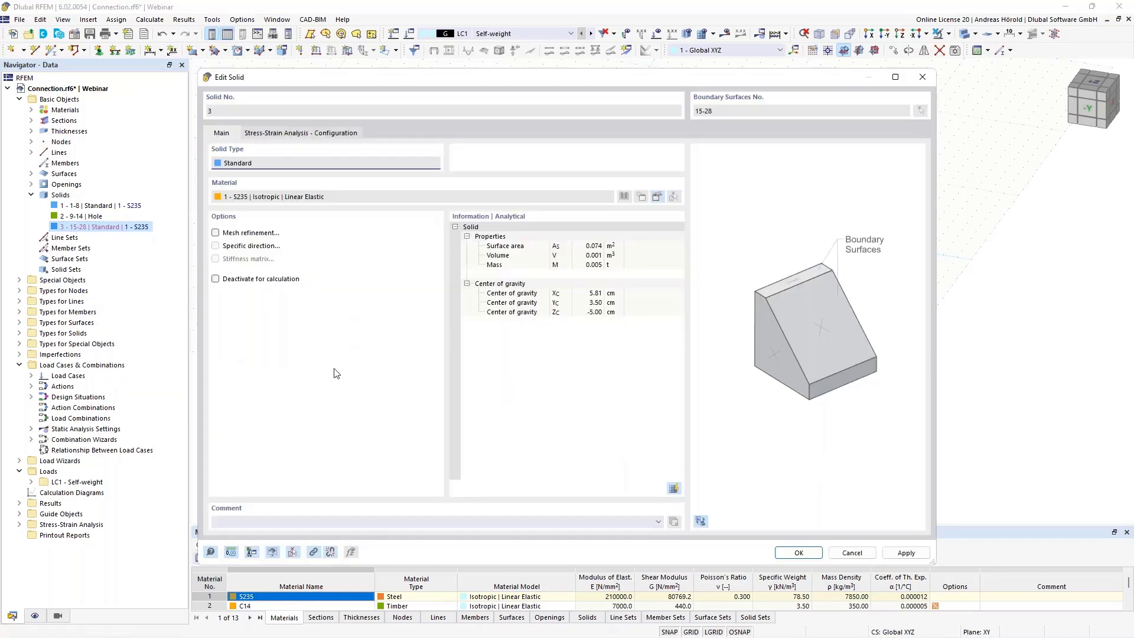
left_click(331, 553)
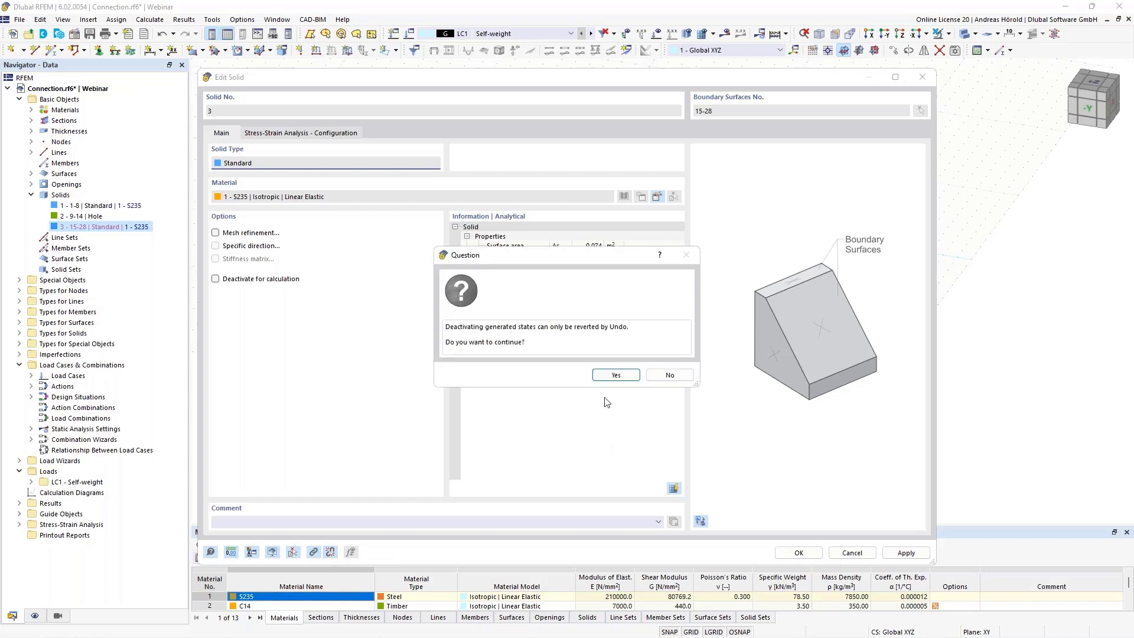
left_click(612, 375)
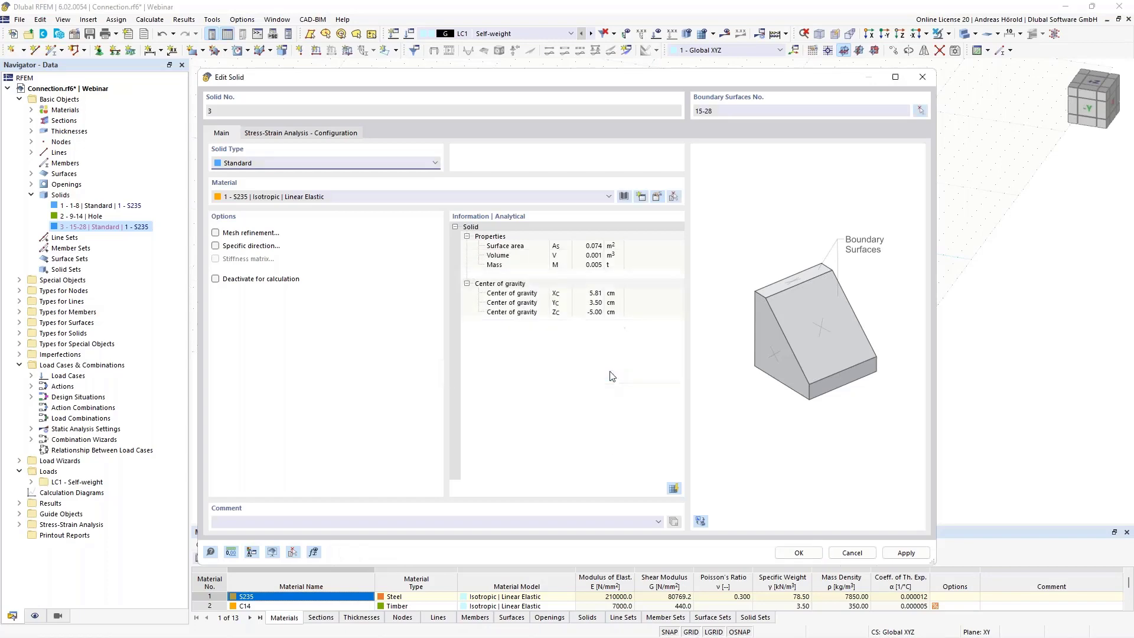
left_click(797, 553)
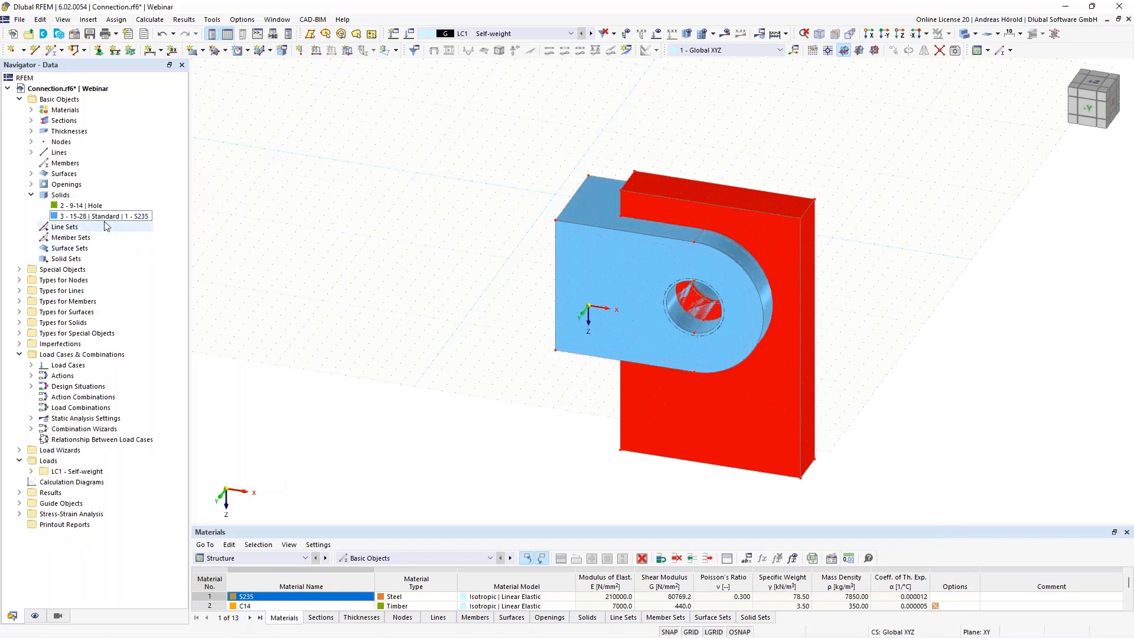
left_click(93, 206)
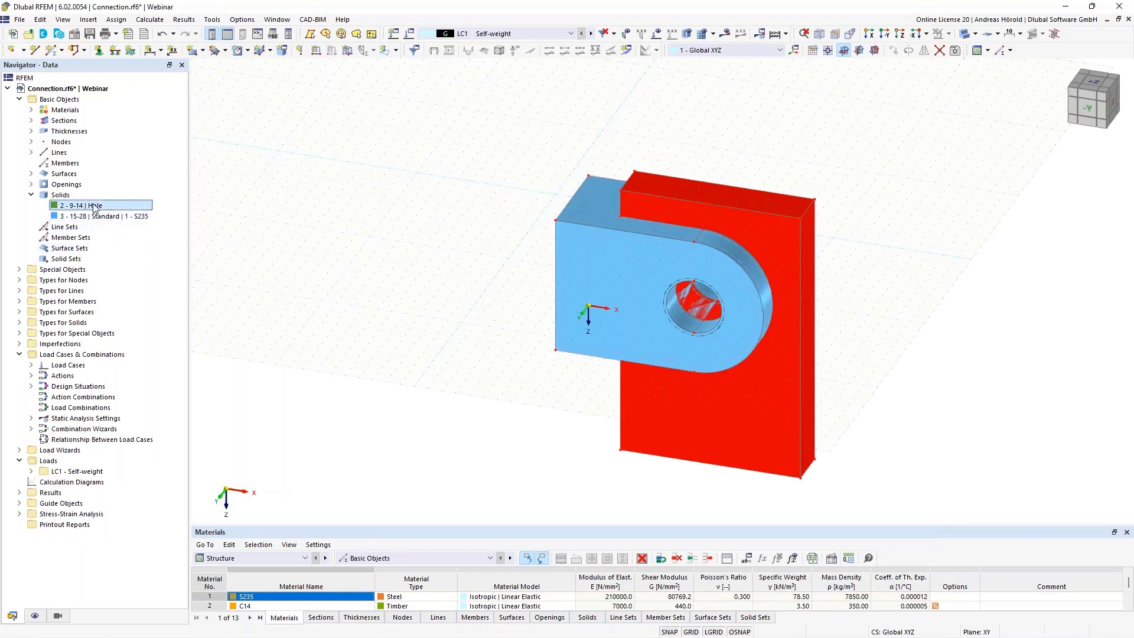
right_click(99, 210)
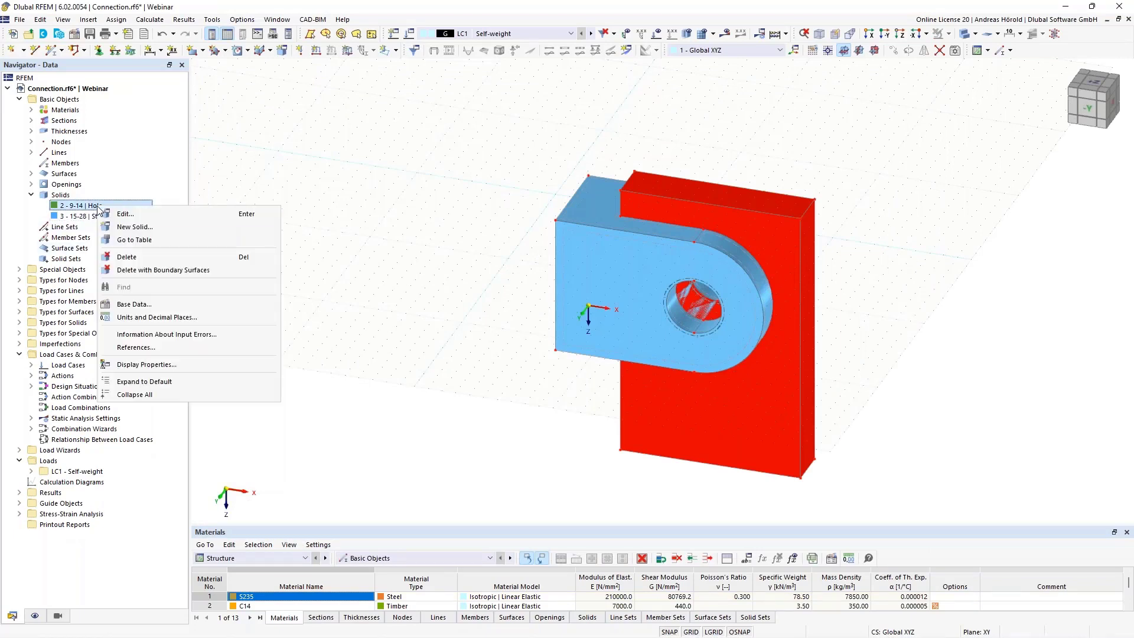
left_click(133, 212)
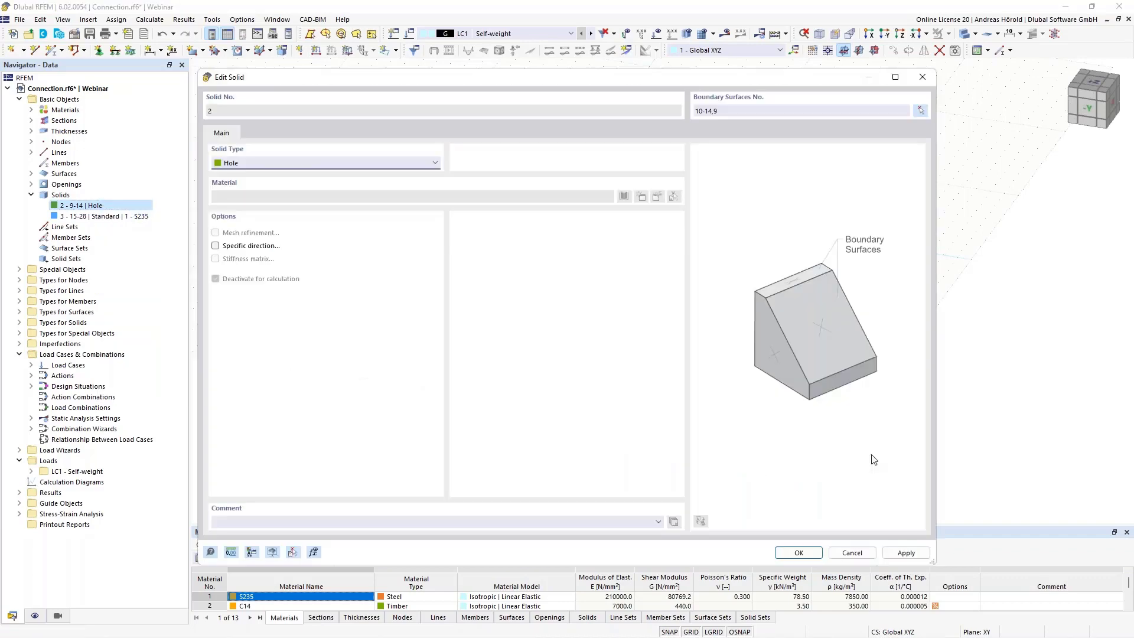
left_click(851, 553)
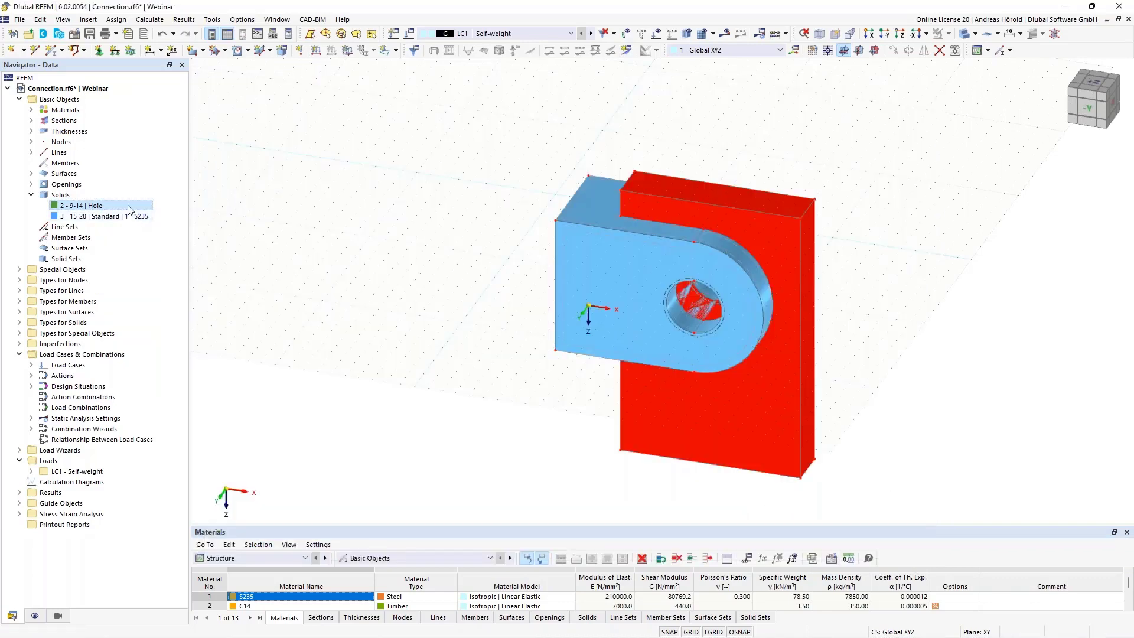
- Delete the hole solid together with its boundary surfaces and bring the remaining slotted block into close view
right_click(126, 208)
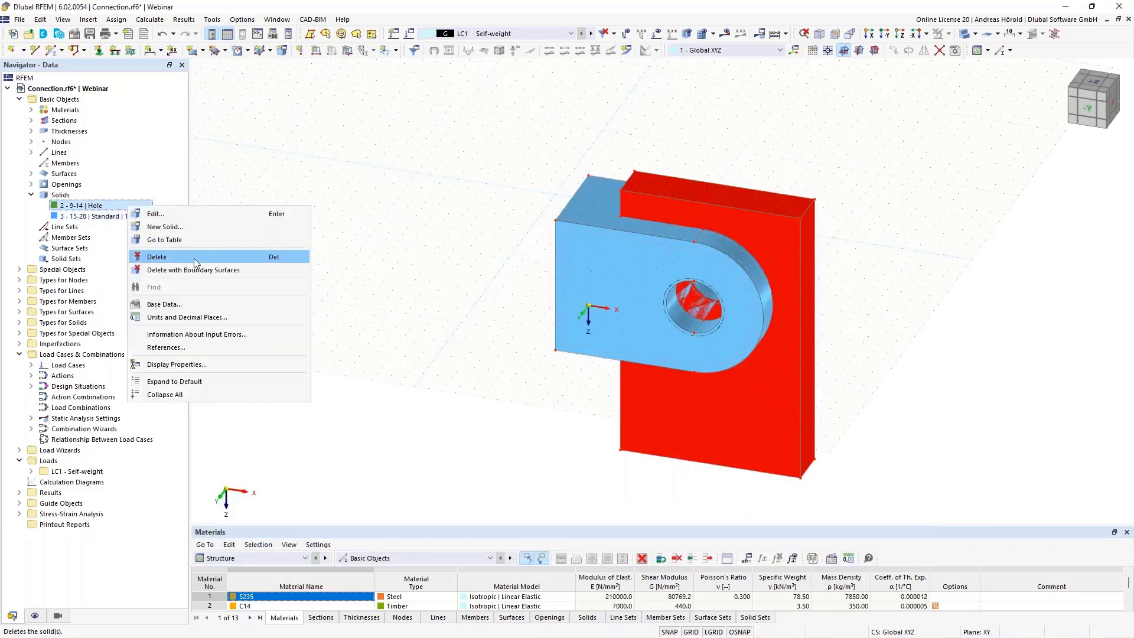
left_click(230, 273)
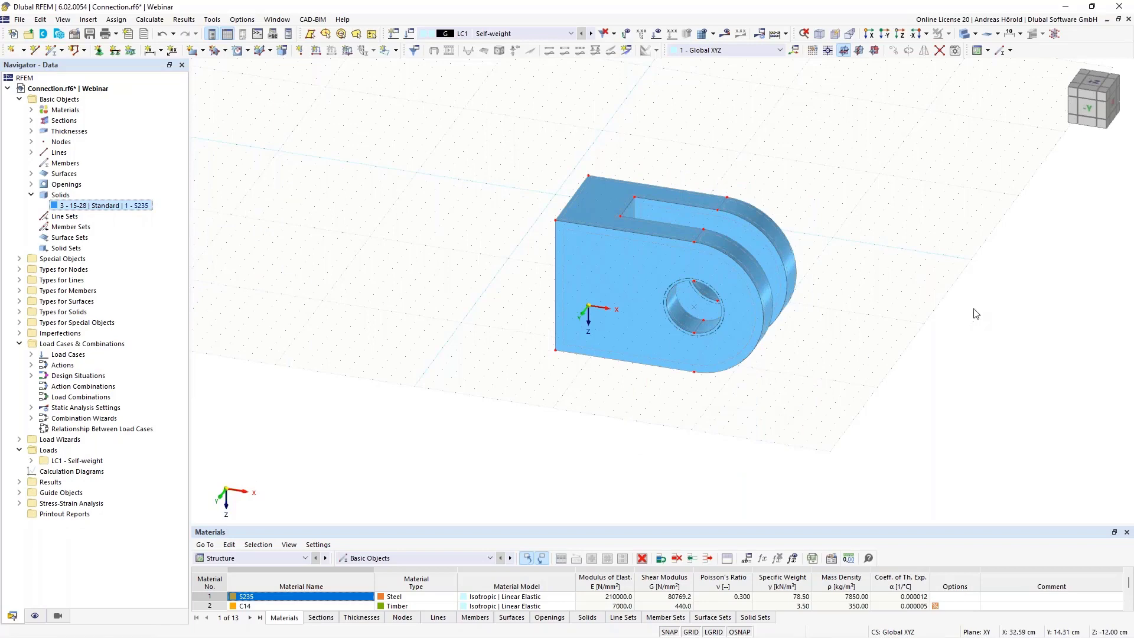
middle_click_drag(863, 360, 942, 302, "ctrl")
right_click(941, 302)
left_click(869, 302)
scroll(860, 299, "up", 5)
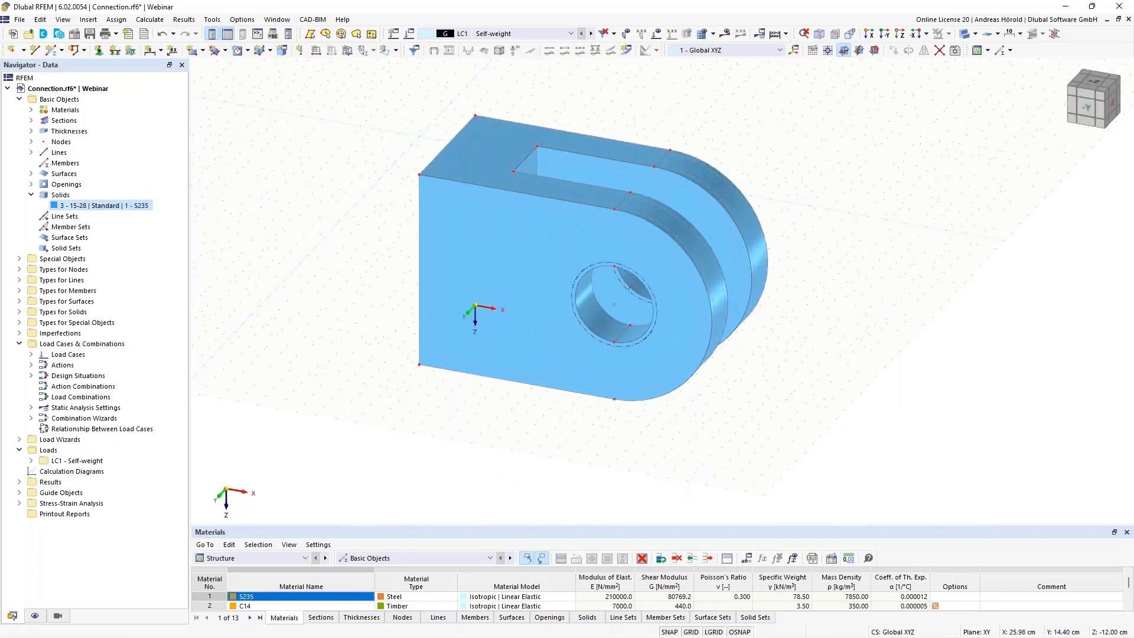
middle_click_drag(844, 286, 963, 329)
scroll(964, 339, "down", 2)
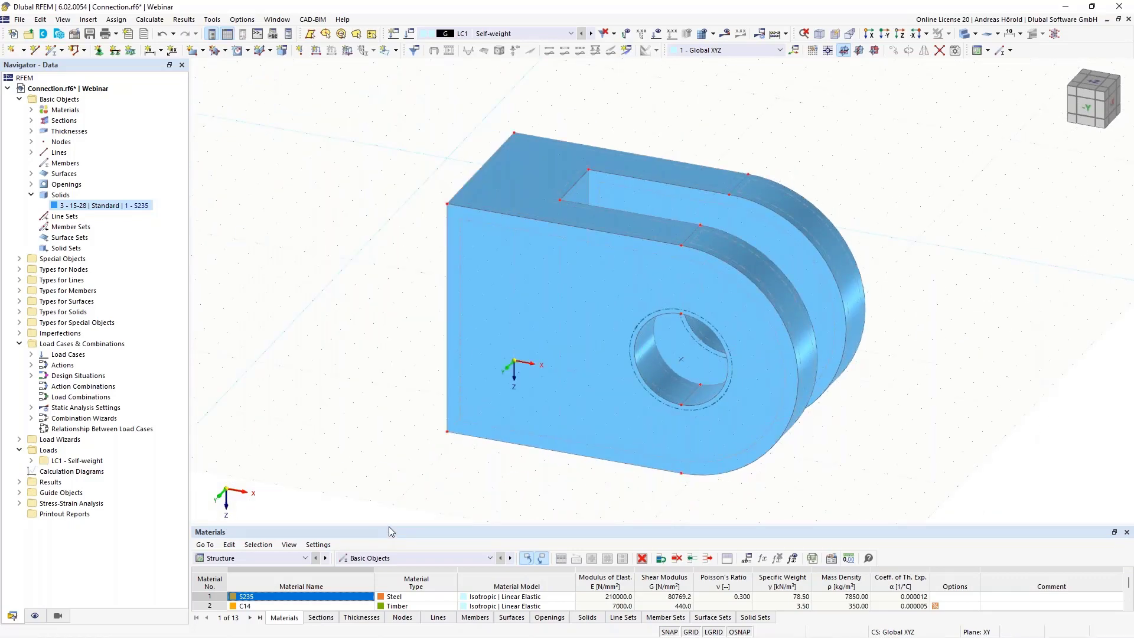
- Delete the two empty rows above the remaining S235 solid in the Solids table so that it becomes solid No. 1
left_click_drag(388, 526, 392, 460)
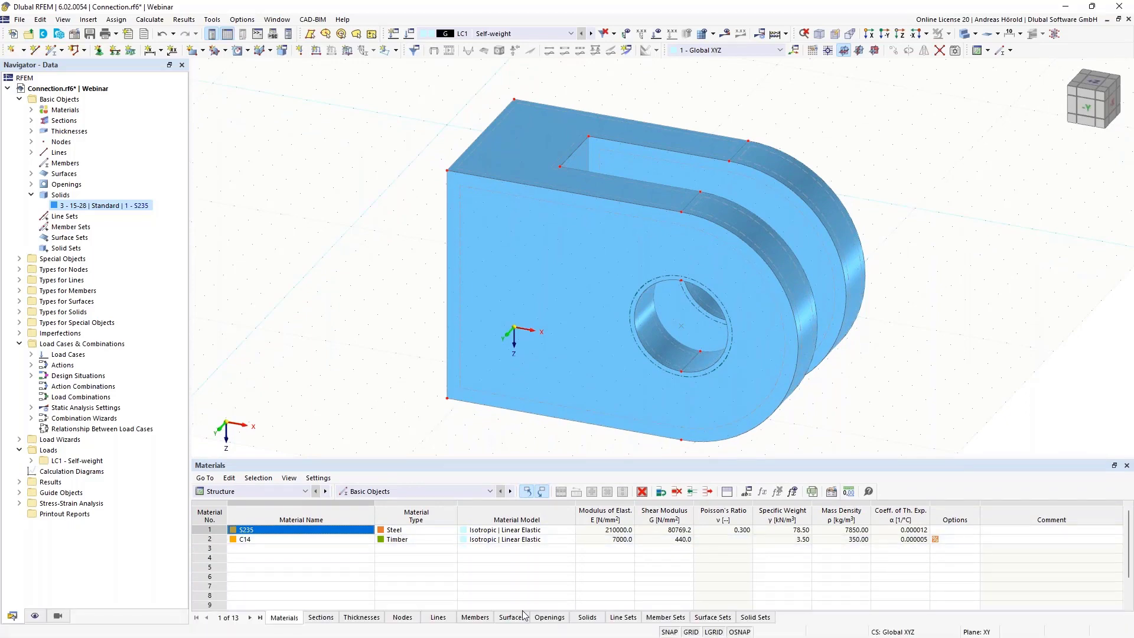
left_click(587, 617)
left_click(306, 530)
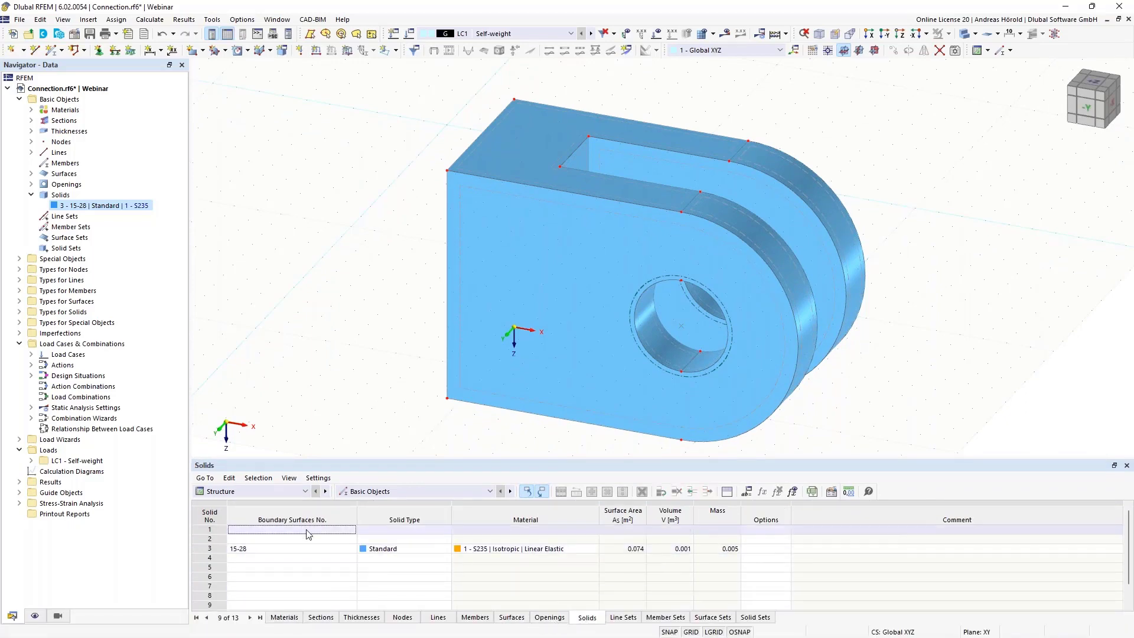
left_click(307, 529)
right_click(345, 530)
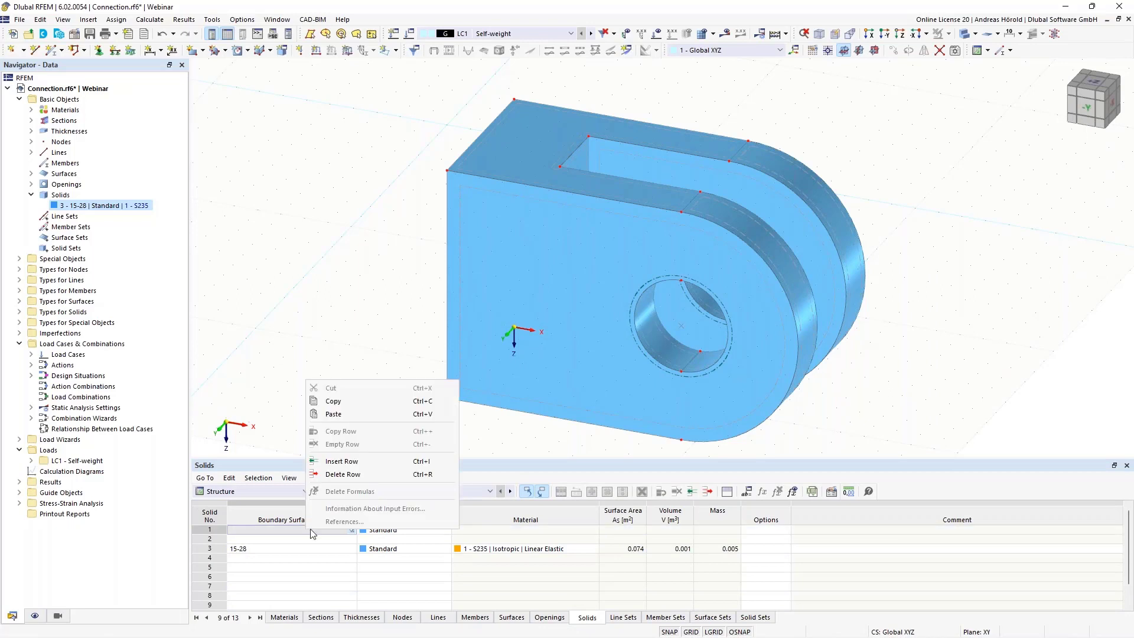
left_click(345, 473)
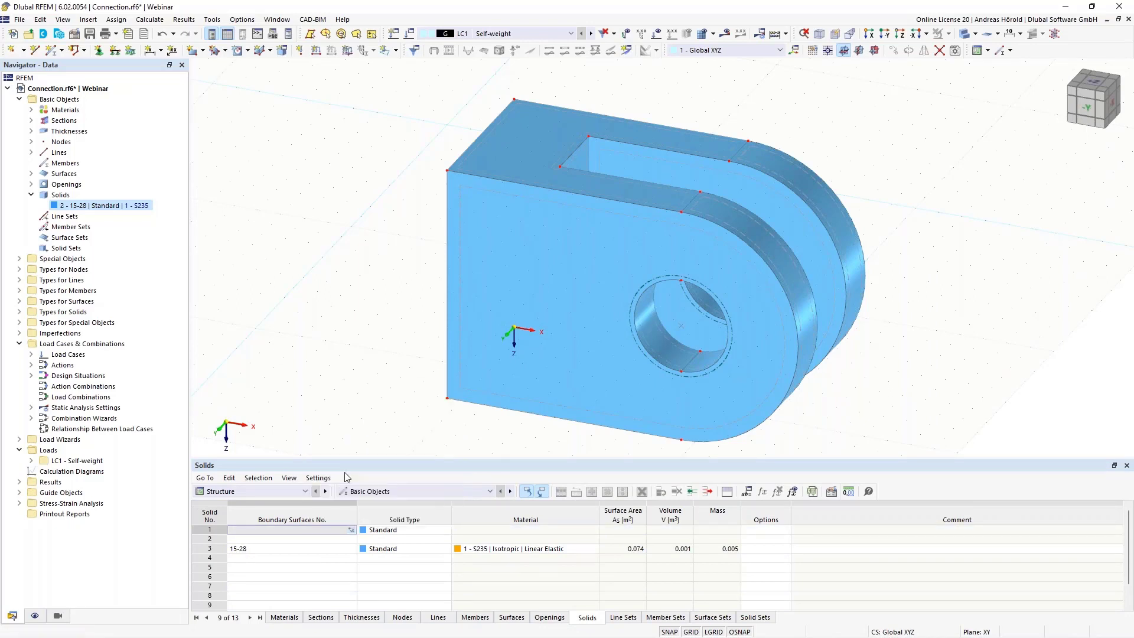
right_click(302, 529)
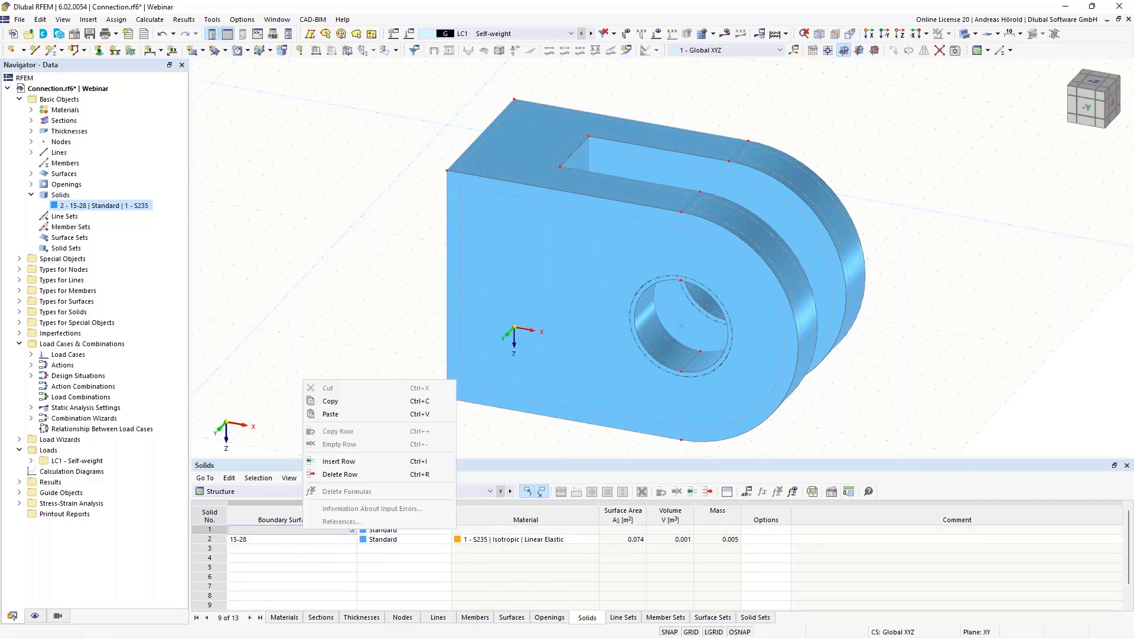
left_click(329, 479)
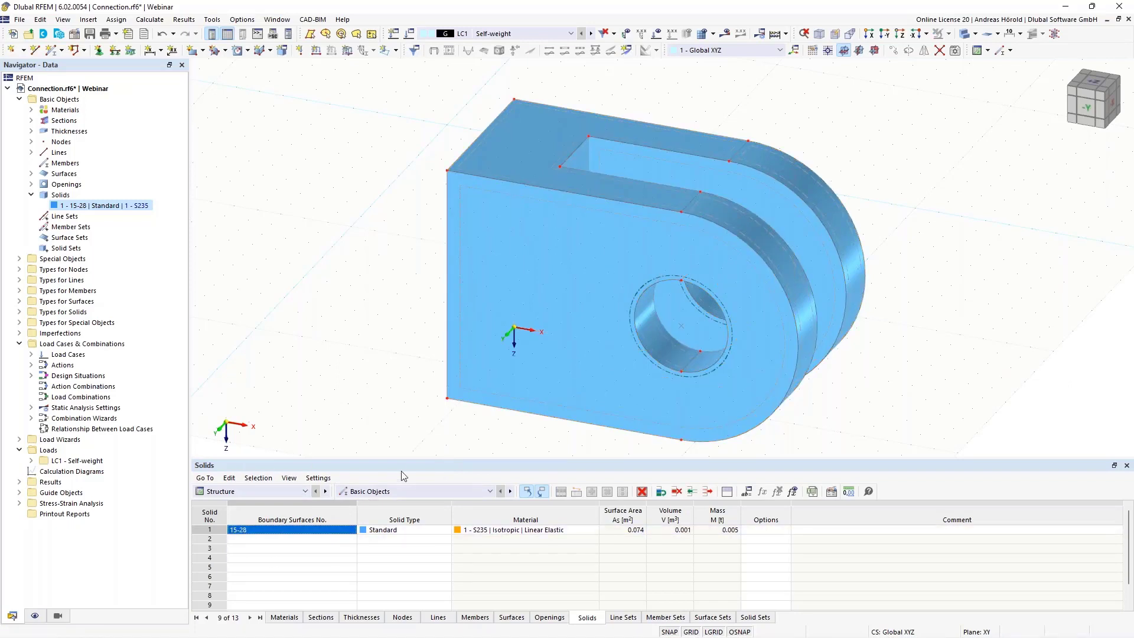
left_click_drag(416, 456, 414, 523)
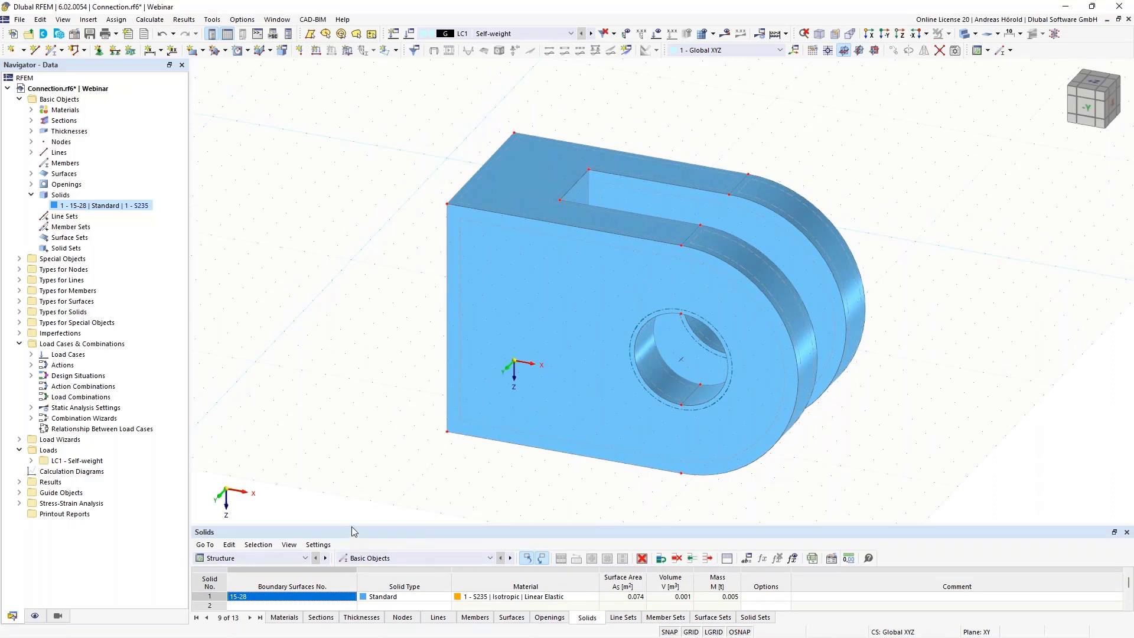
left_click_drag(352, 526, 352, 498)
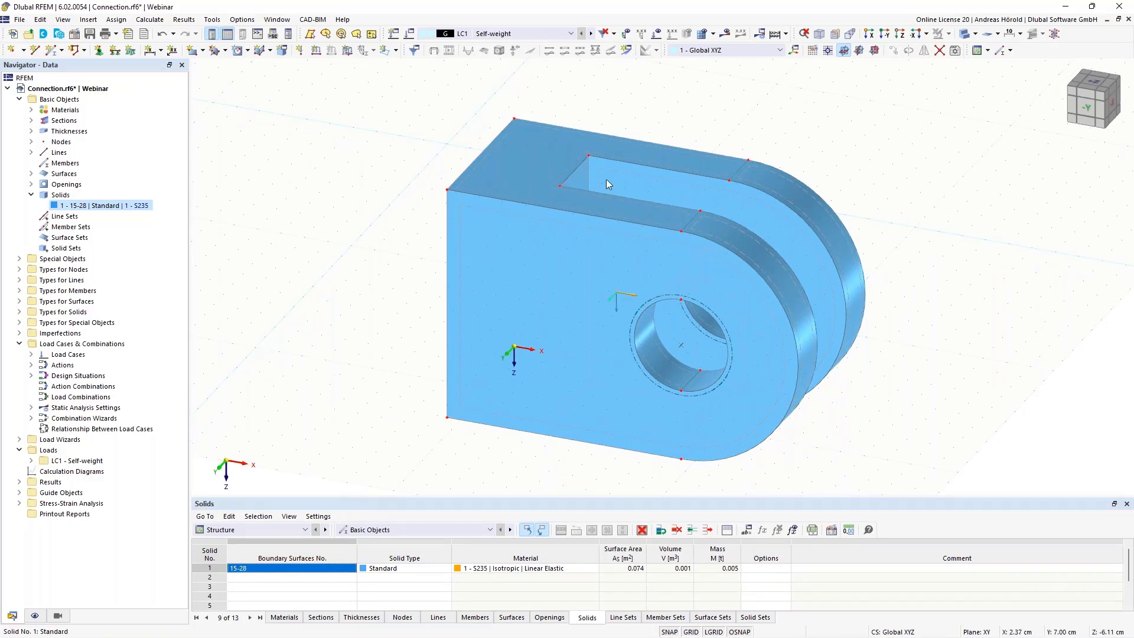
- Set the work plane to XZ with its origin at the corner node X 0, Y 7, Z -10 cm and view the model along -Y
left_click(875, 51)
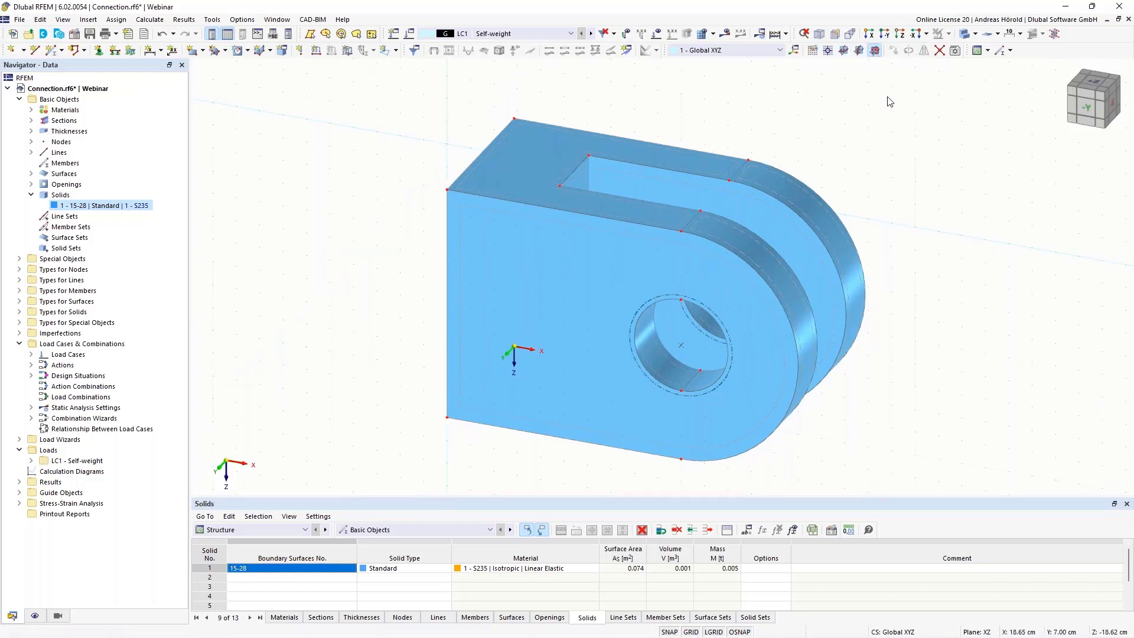
left_click(829, 51)
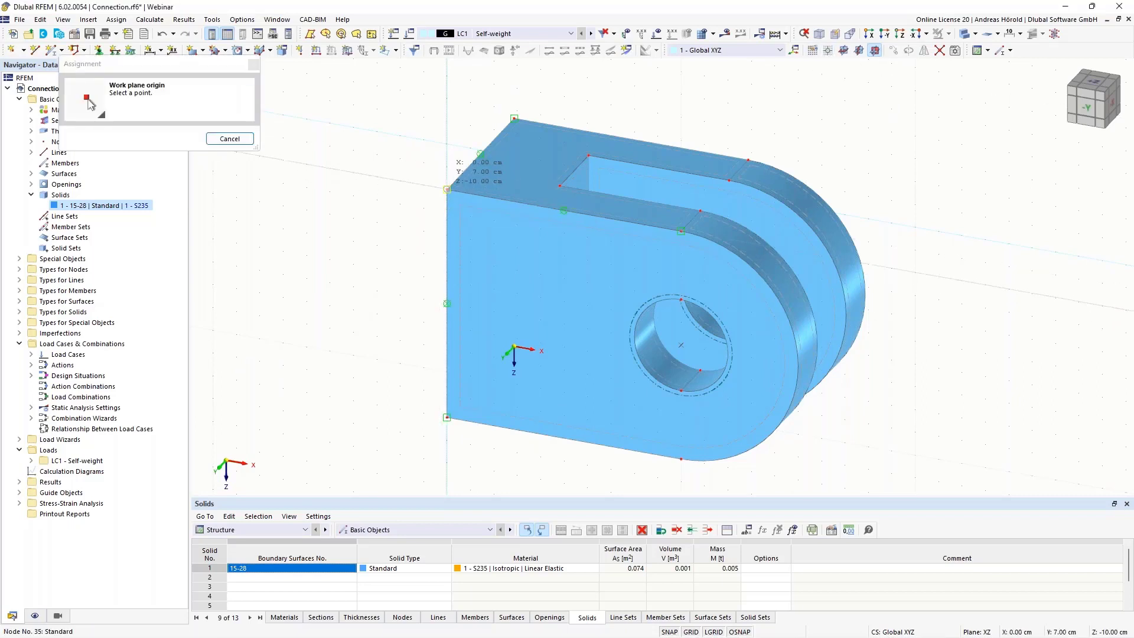
left_click(447, 189)
middle_click_drag(975, 299, 874, 237, "ctrl")
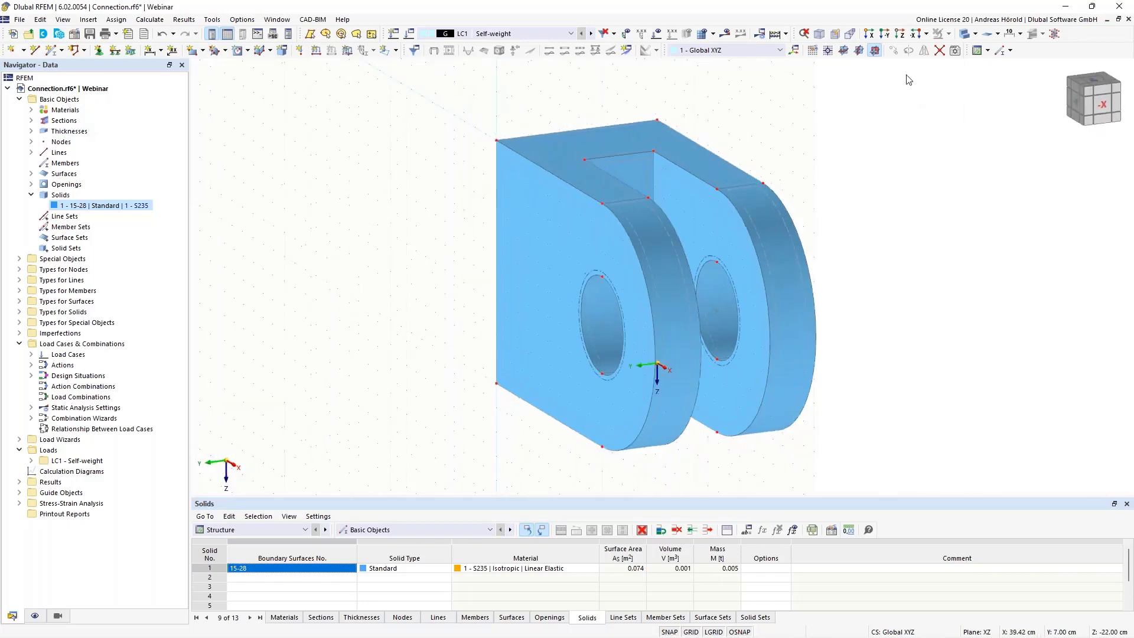
left_click(884, 35)
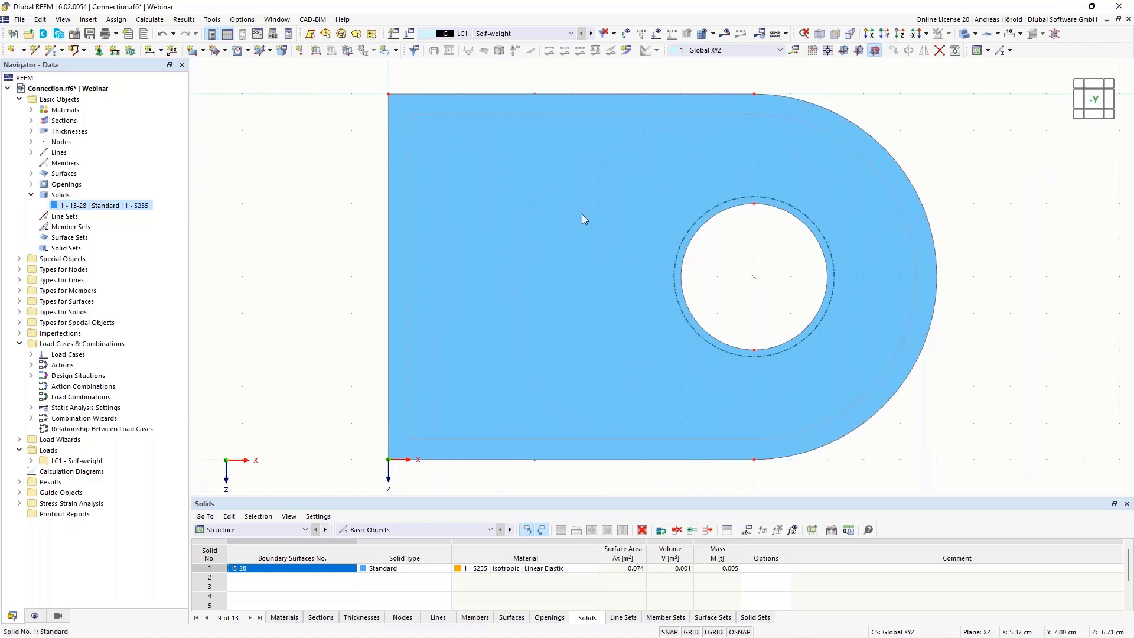
- Create a Standard circular surface of 1.0 mm S235, concentric with the opening and slightly smaller than its 2.00 cm radius
left_click(204, 50)
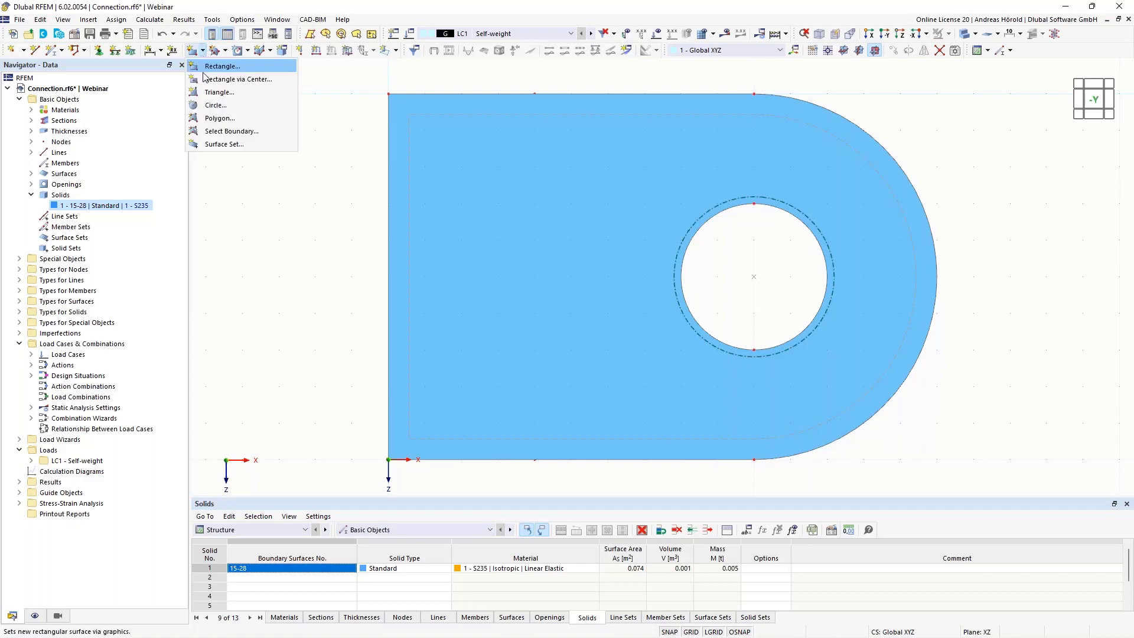
left_click(217, 106)
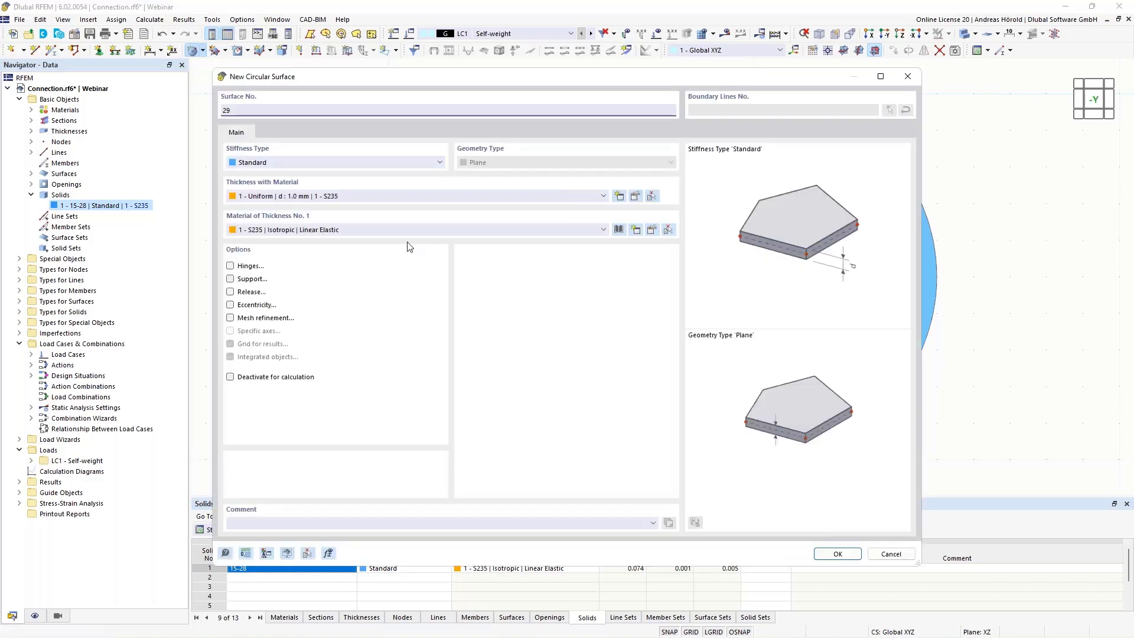
left_click(838, 555)
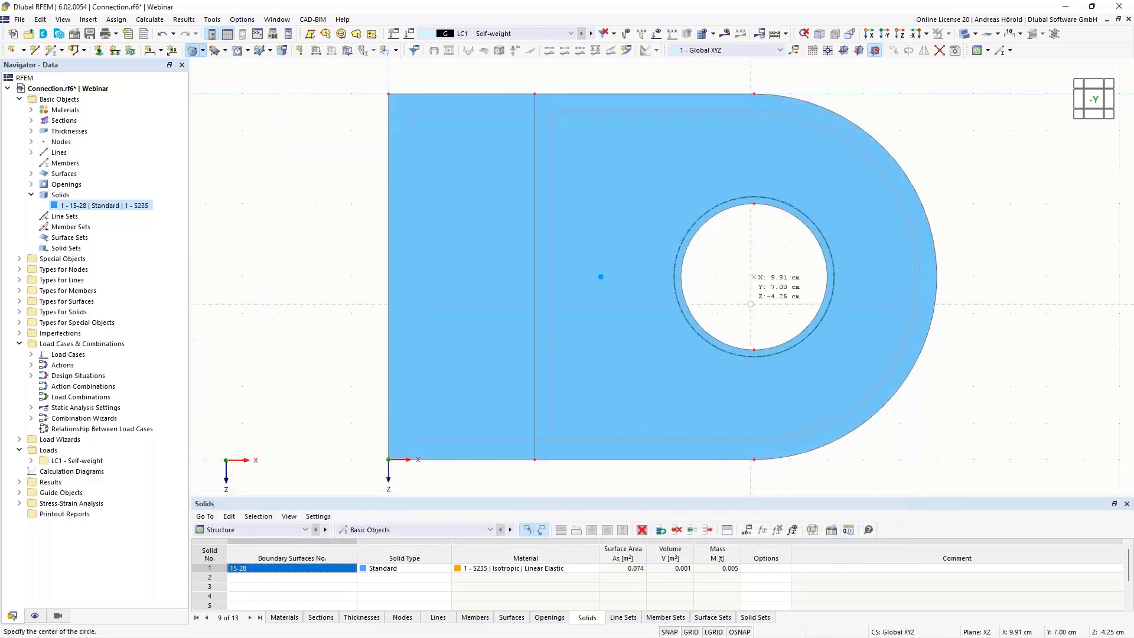
left_click(754, 276)
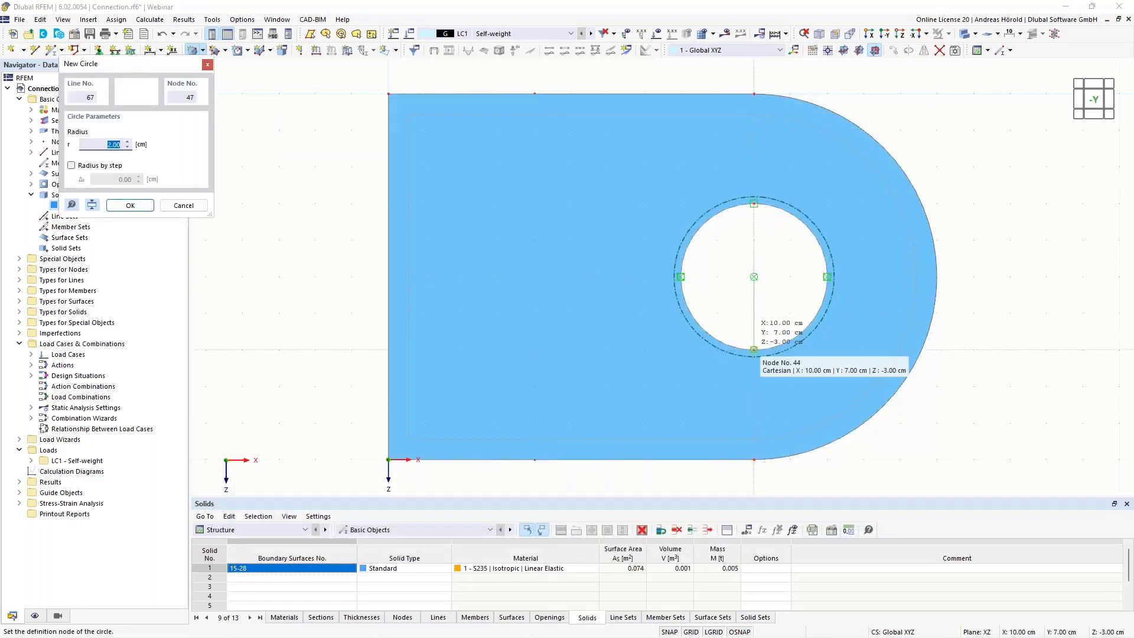
left_click(754, 349)
scroll(1004, 236, "up", 4)
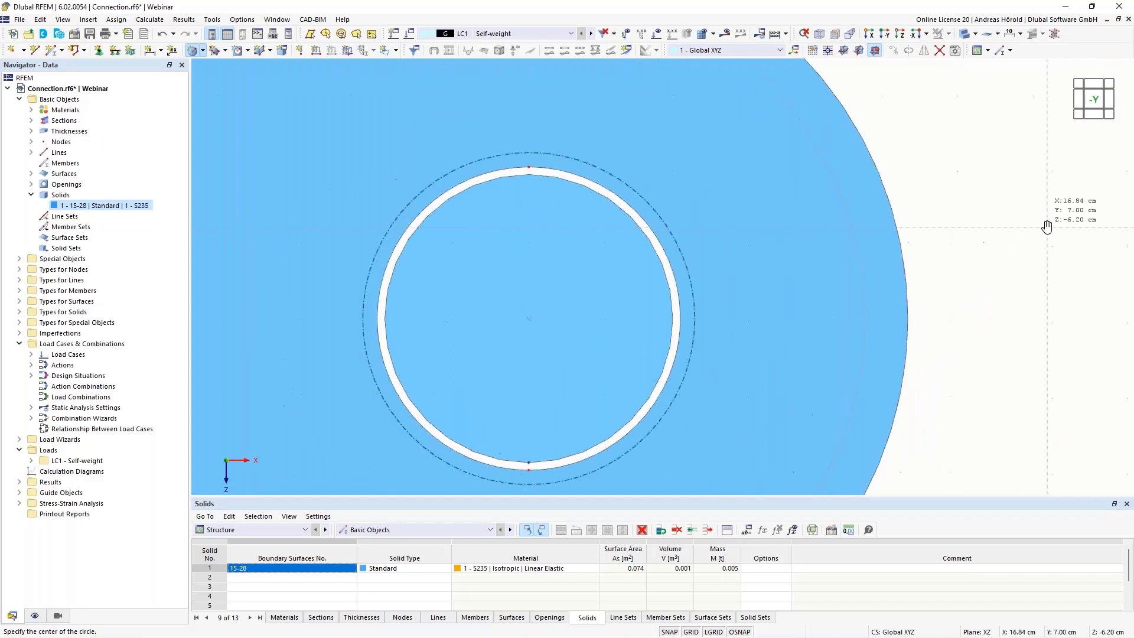
key("Escape")
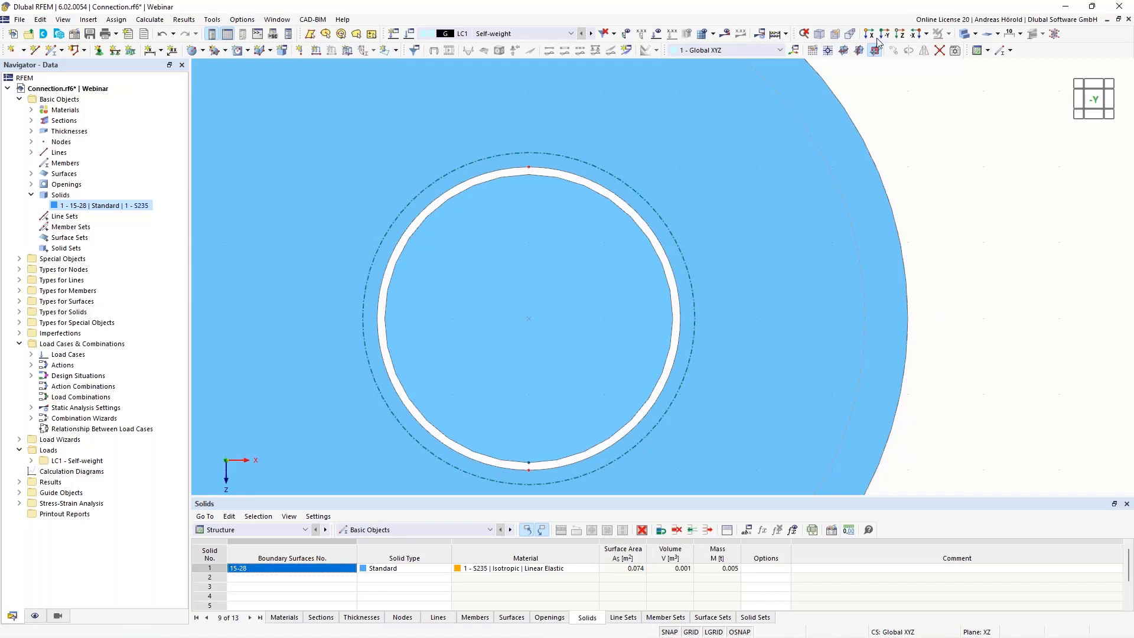
- In wireframe display, draw a vertical line across the opening, connect it with both circles and delete its middle segment, keeping the two short bridges
left_click(976, 34)
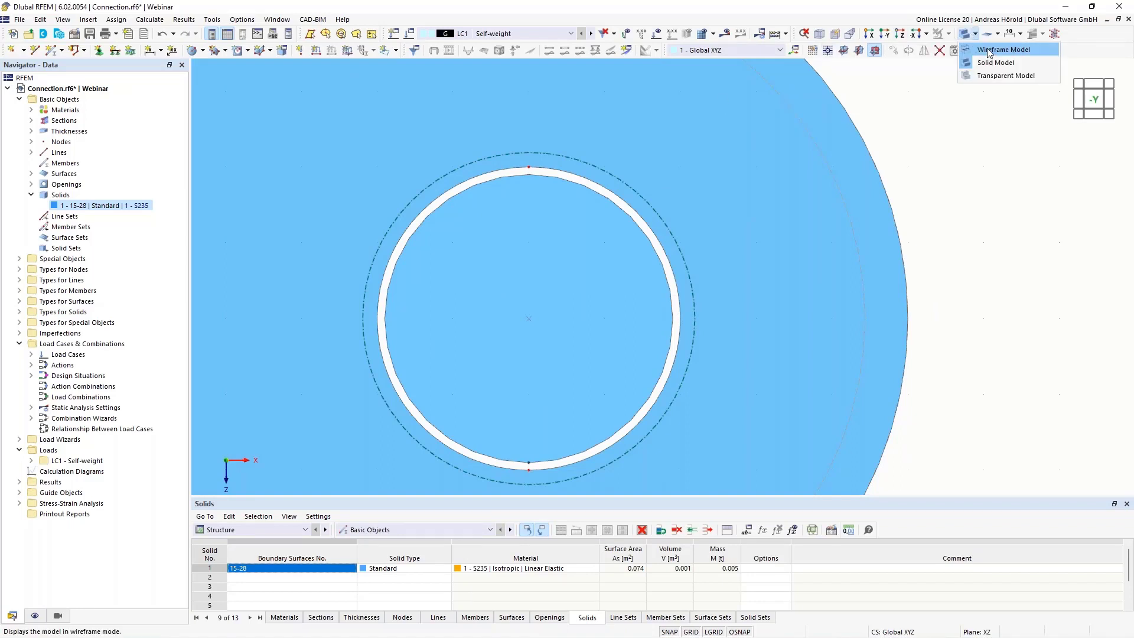
left_click(990, 62)
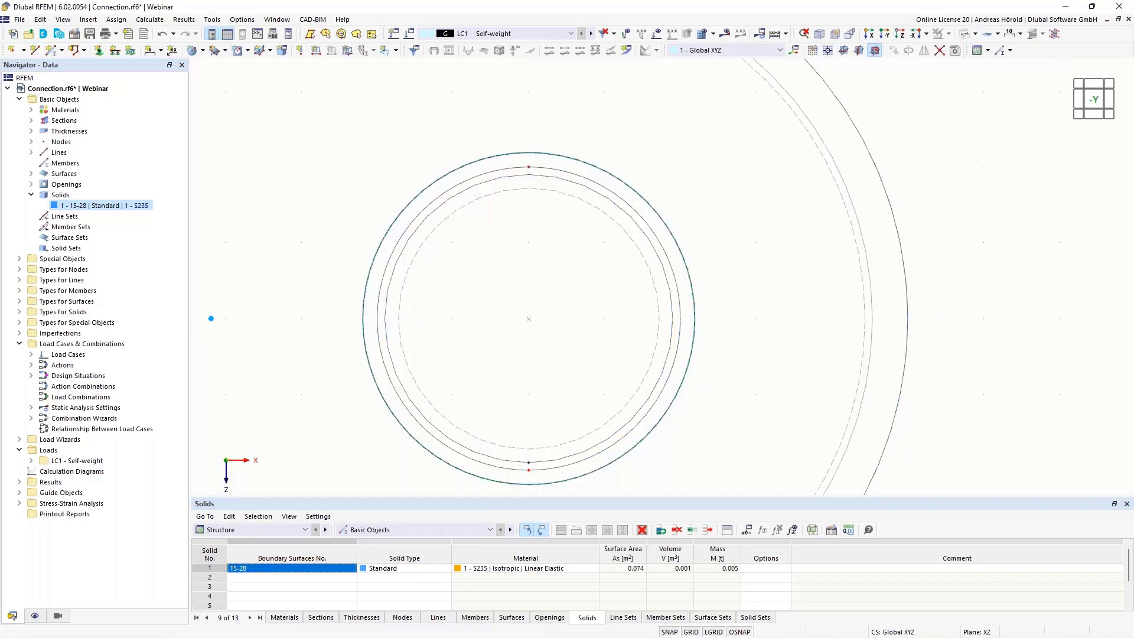
left_click(34, 52)
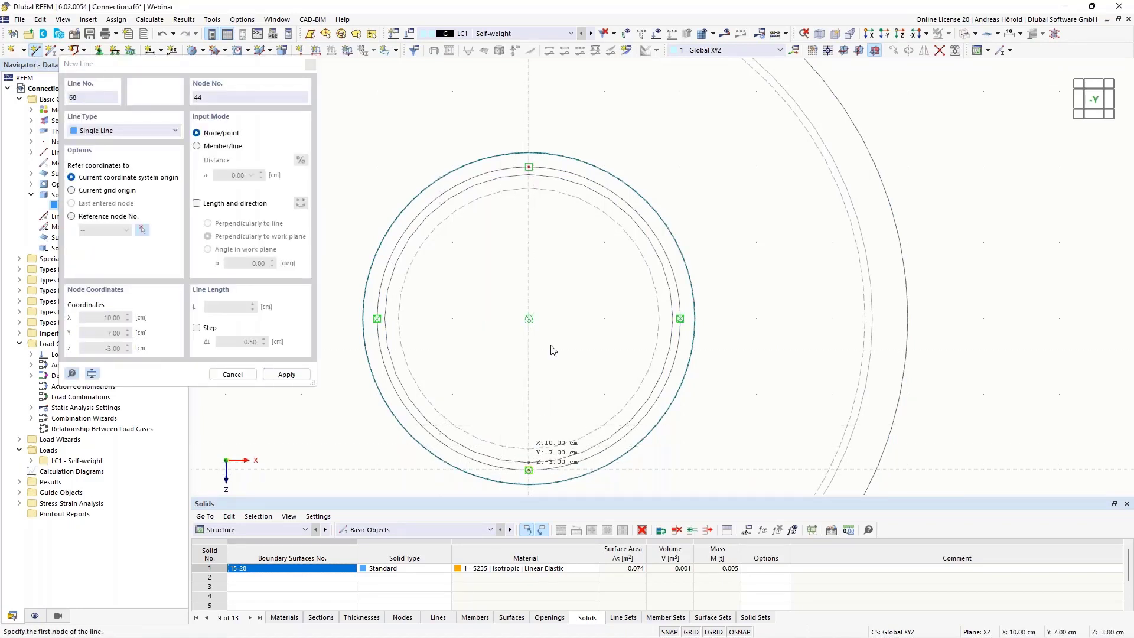
left_click(529, 462)
left_click(529, 166)
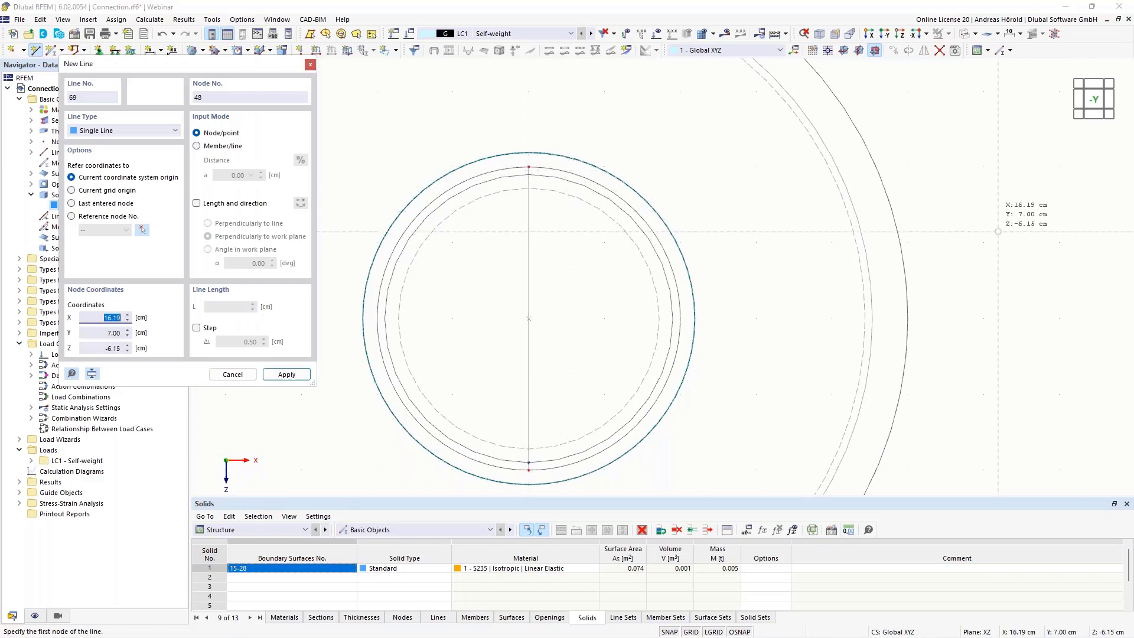
key("Escape")
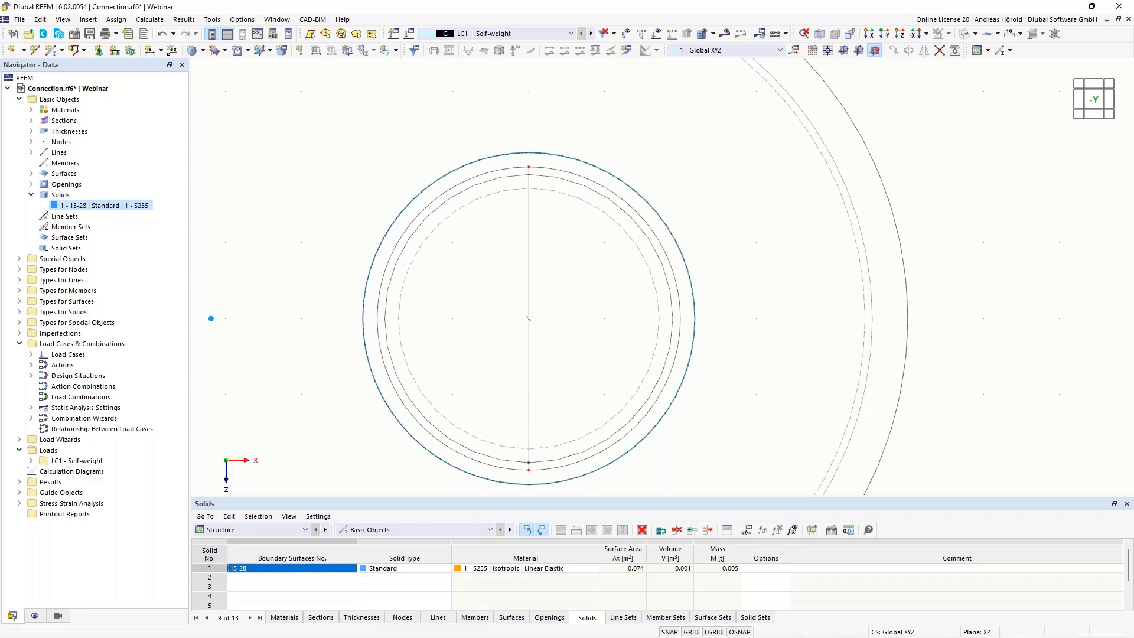
left_click_drag(415, 476, 646, 160)
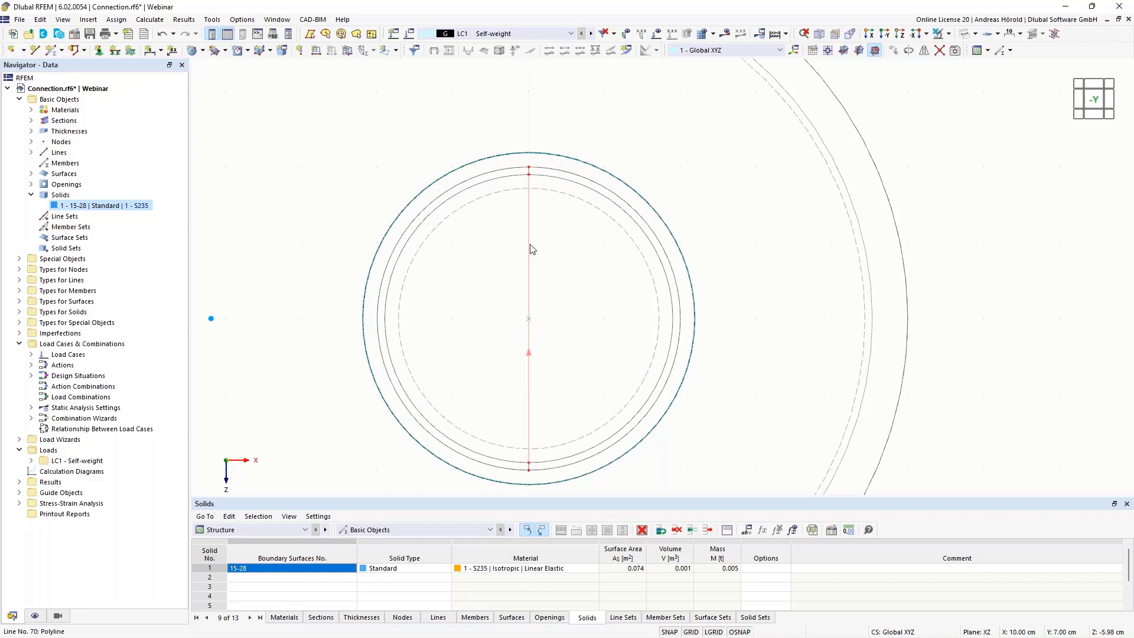
key("Delete")
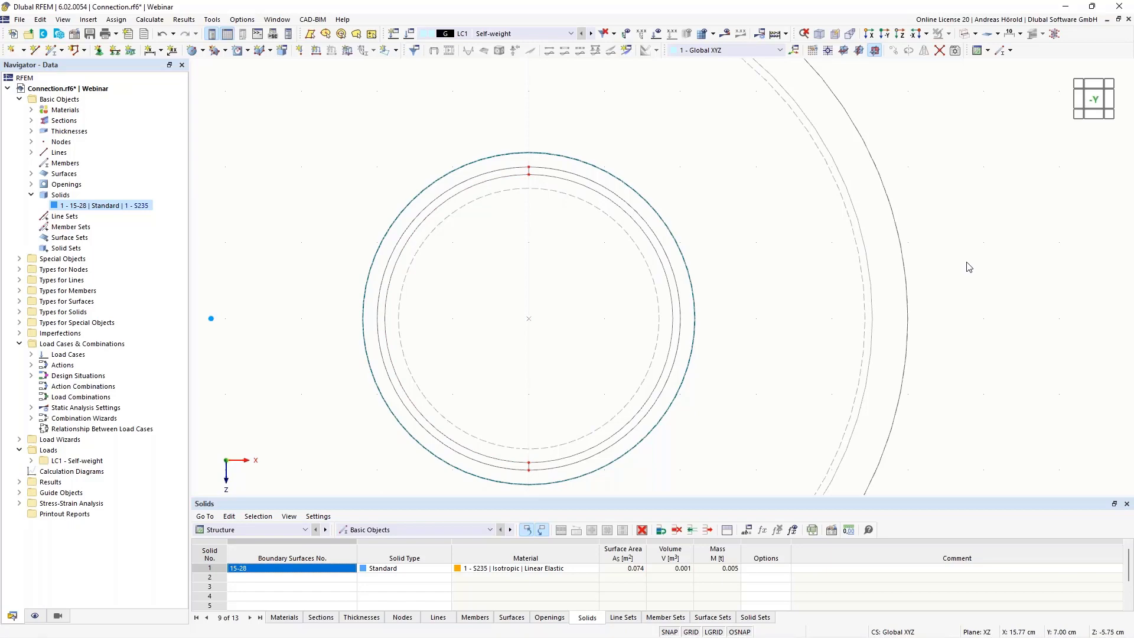
- Display the model in transparent mode, tilted so that the whole block and the openings through both arms can be seen
middle_click_drag(978, 279, 947, 323, "ctrl")
left_click(976, 34)
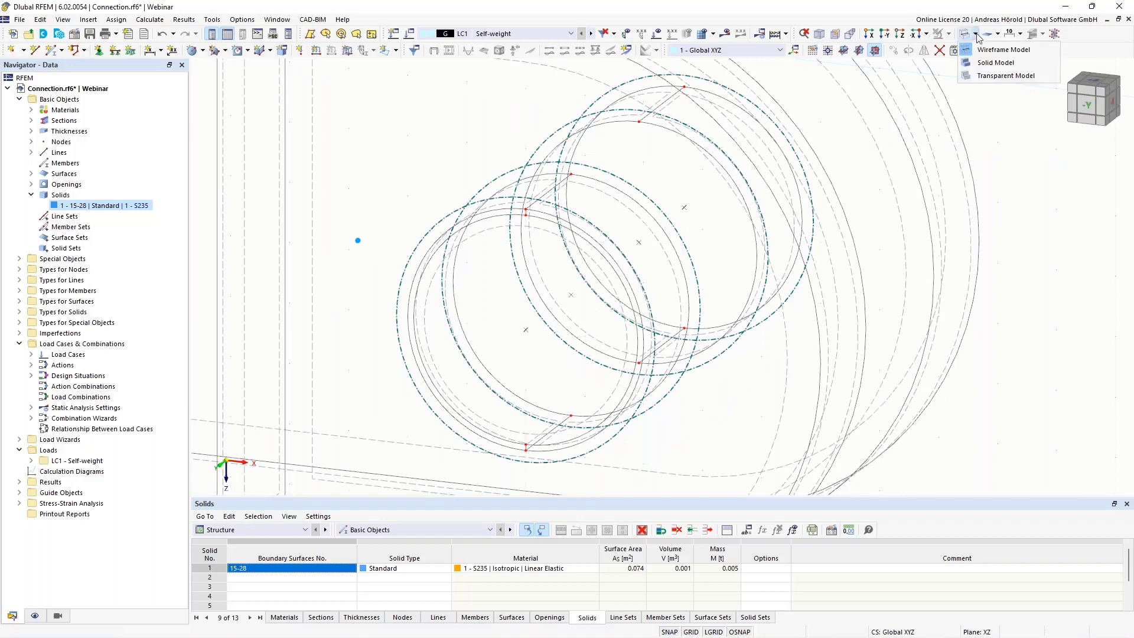
left_click(1004, 75)
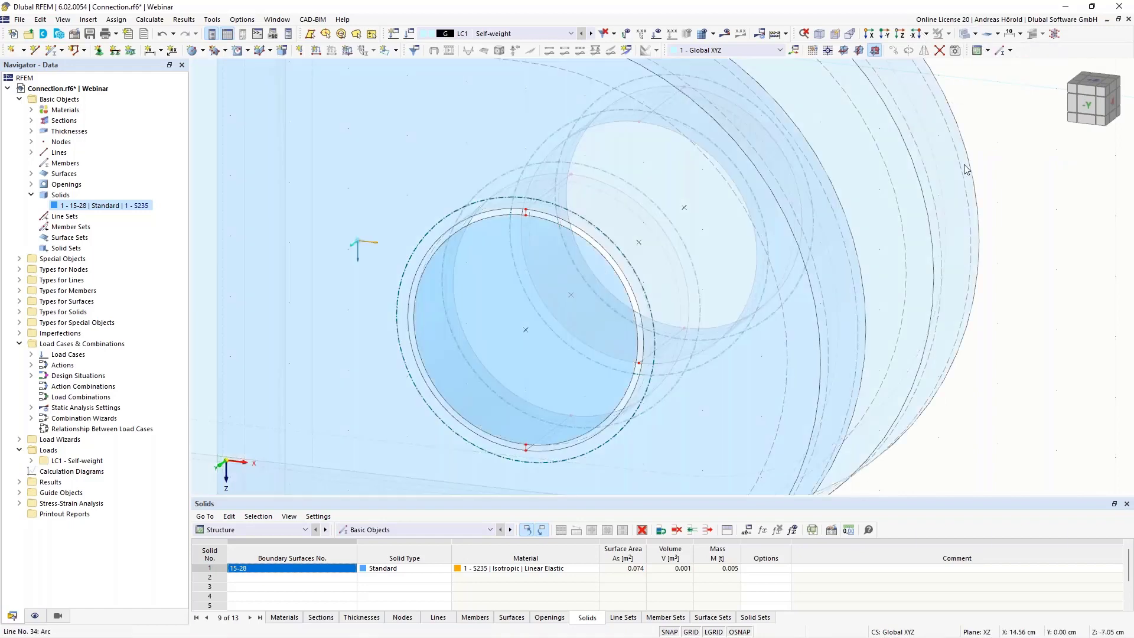
scroll(1007, 277, "down", 2)
scroll(1007, 278, "down", 2)
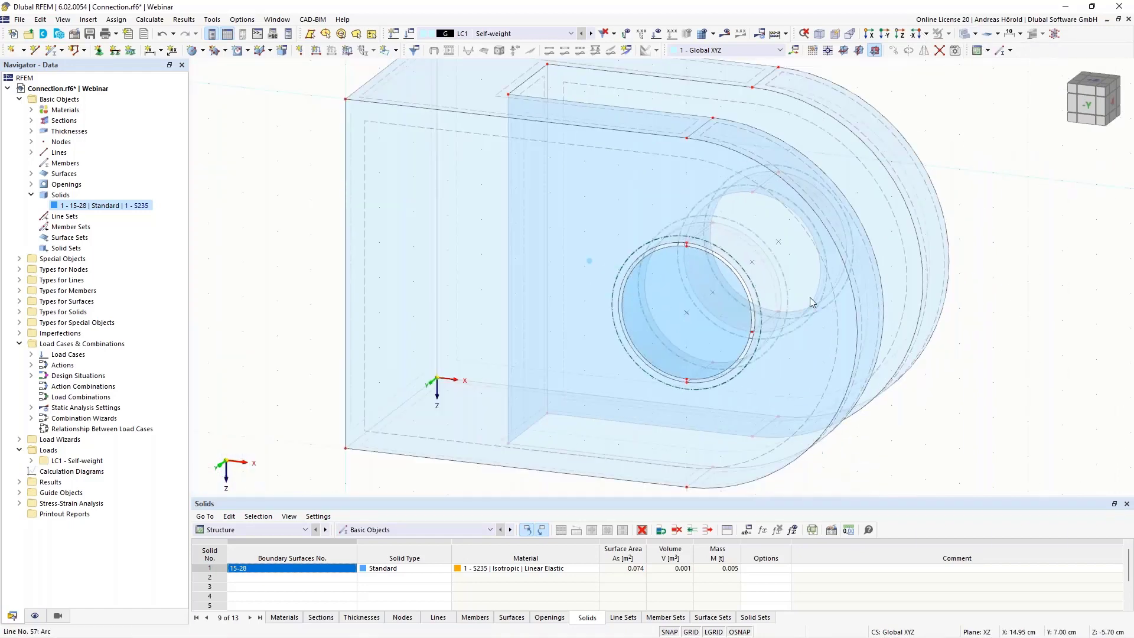
- Extrude the circular surface into an S235 solid with a height of -2 cm, setting its surfaces to Without Thickness
right_click(688, 256)
mouse_move(787, 425)
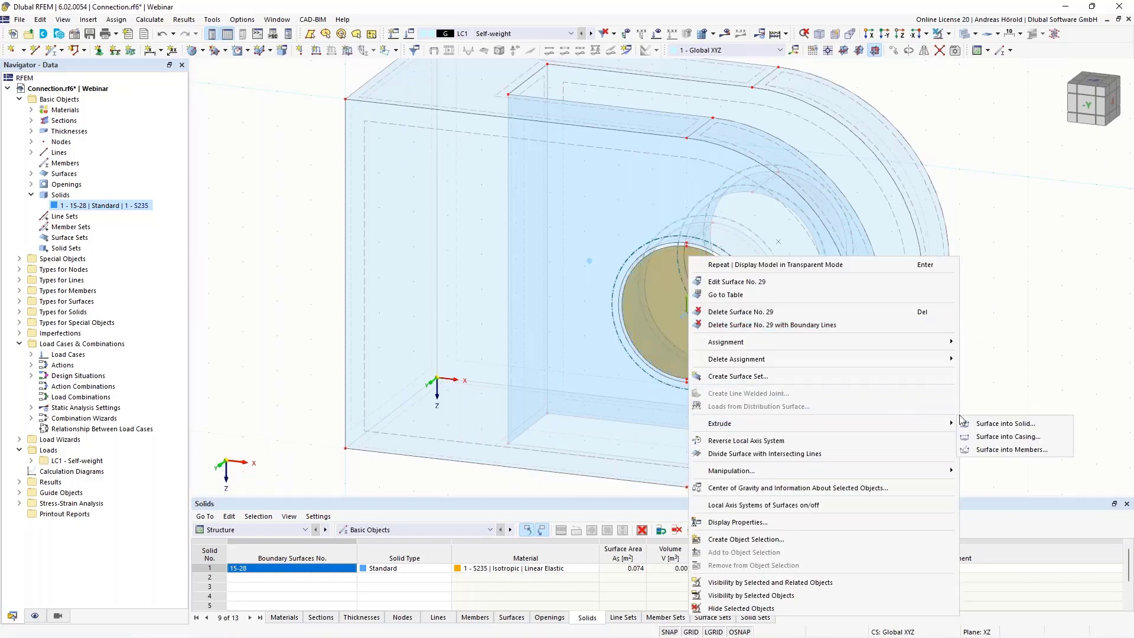
left_click(1009, 424)
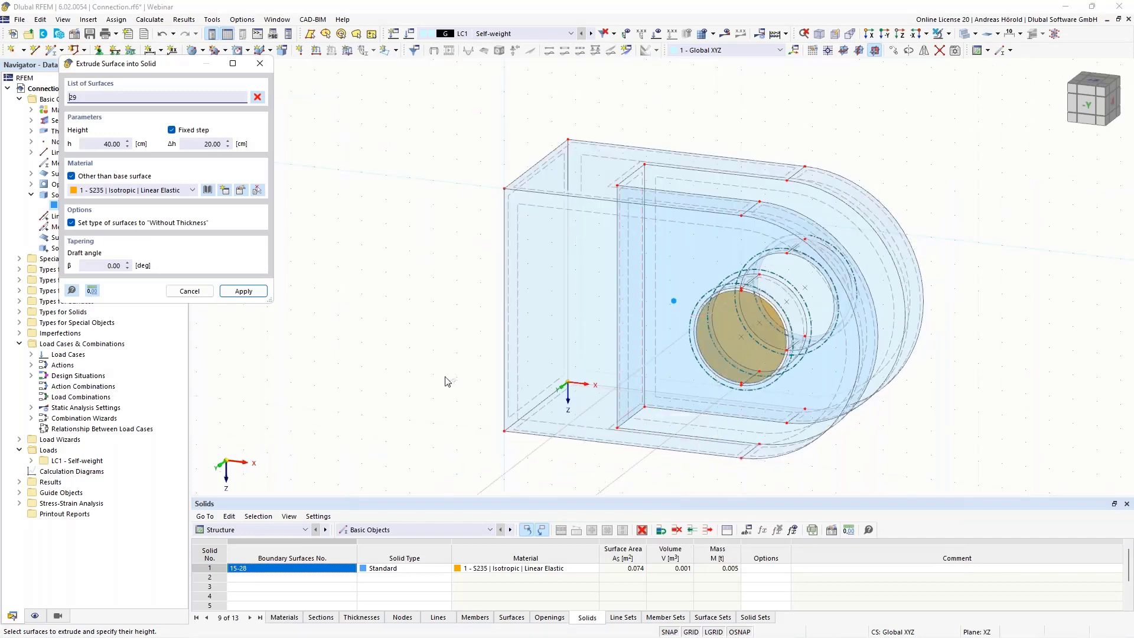
left_click(99, 142)
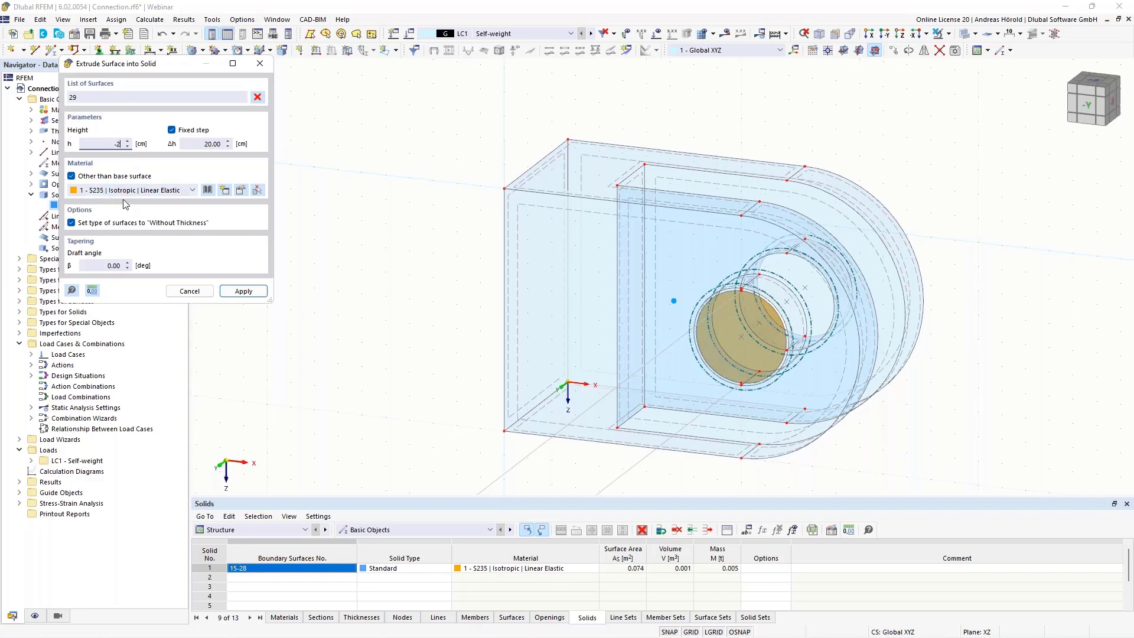
left_click(244, 291)
middle_click_drag(1033, 412, 975, 398, "ctrl")
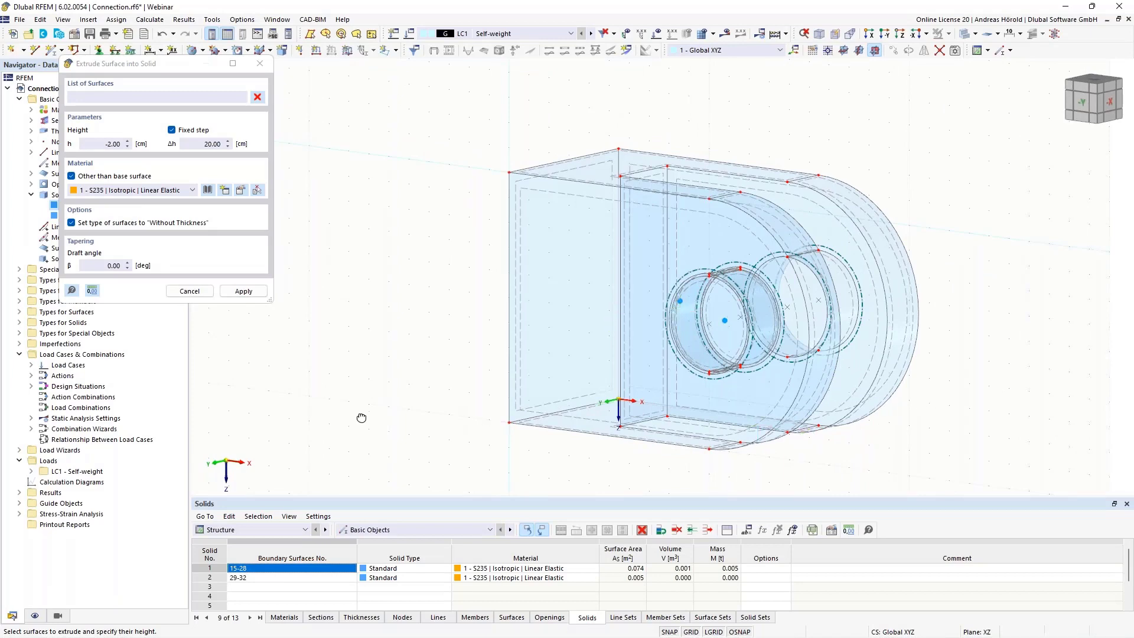
middle_click_drag(361, 417, 994, 322, "ctrl")
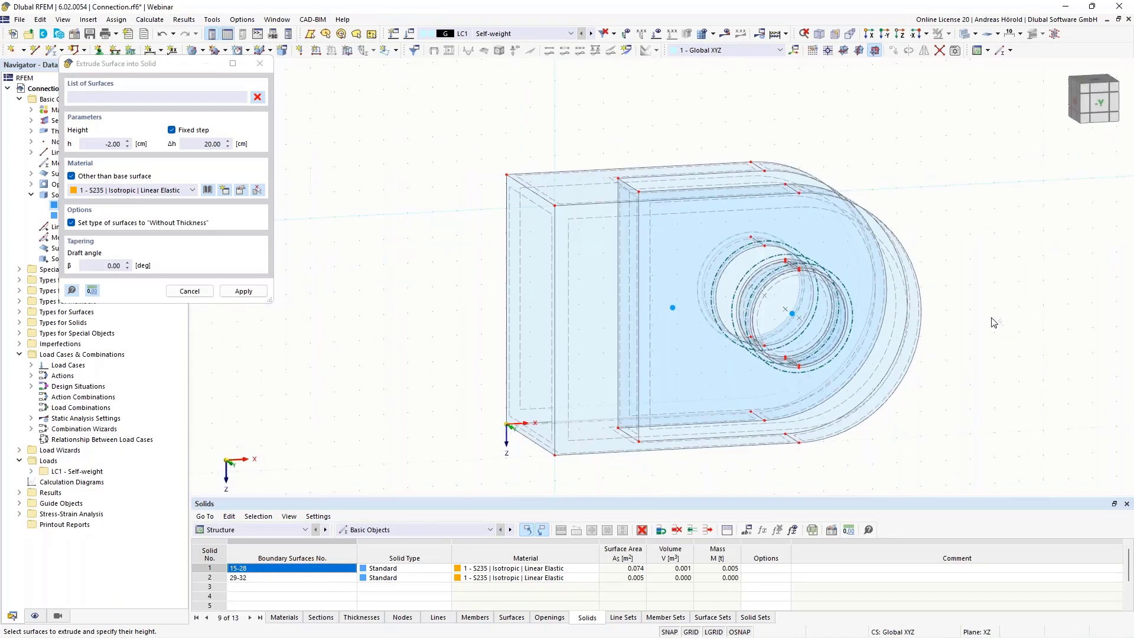
scroll(994, 322, "up", 4)
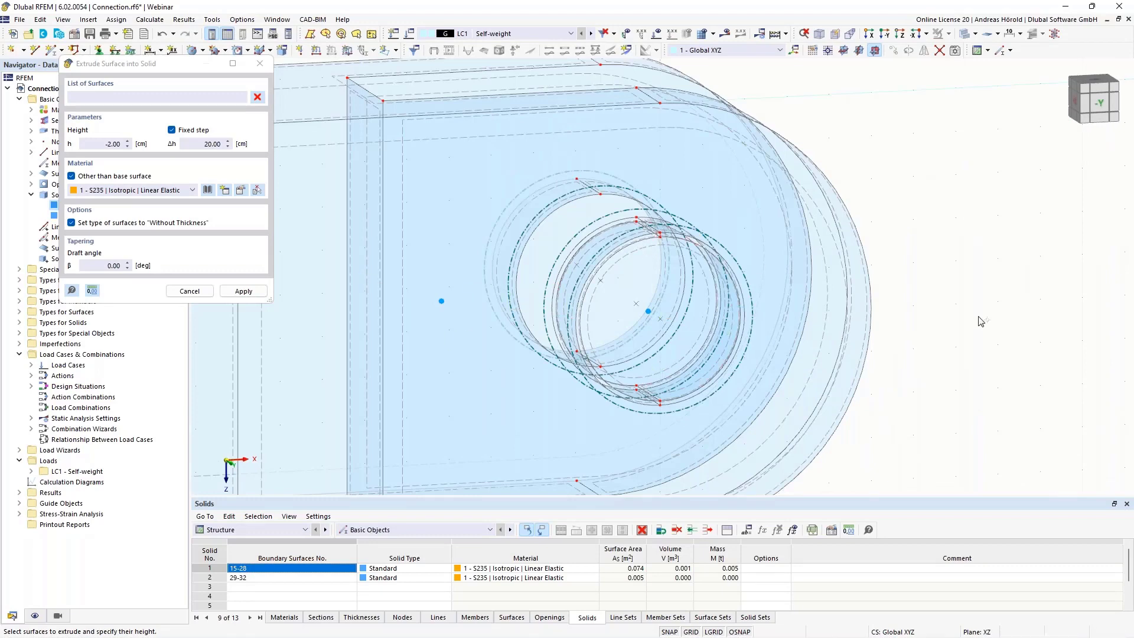
scroll(980, 320, "up", 5)
key("Escape")
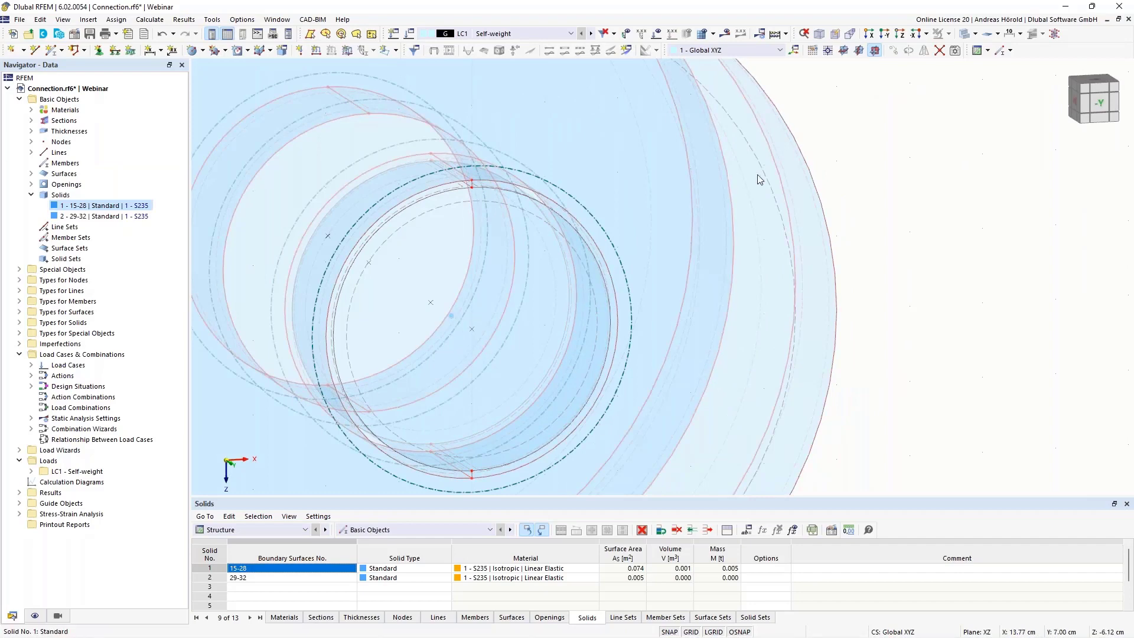
- Examine the narrow gap between the extruded cylinder and the opening wall, and look through the object types for surfaces and the special objects
left_click(884, 34)
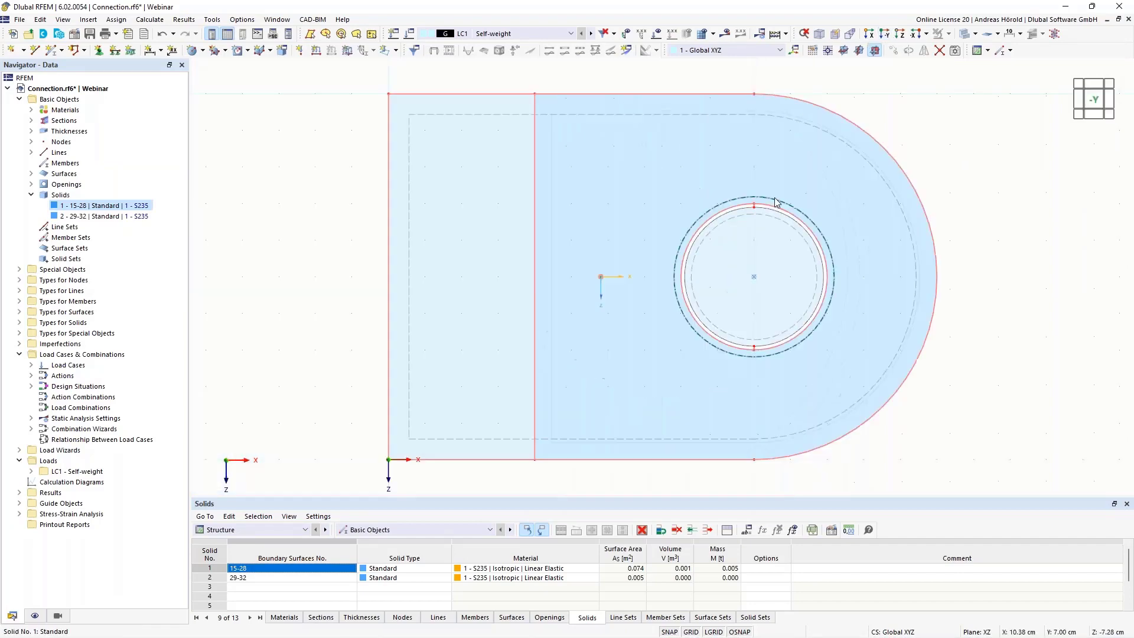
scroll(783, 224, "up", 5)
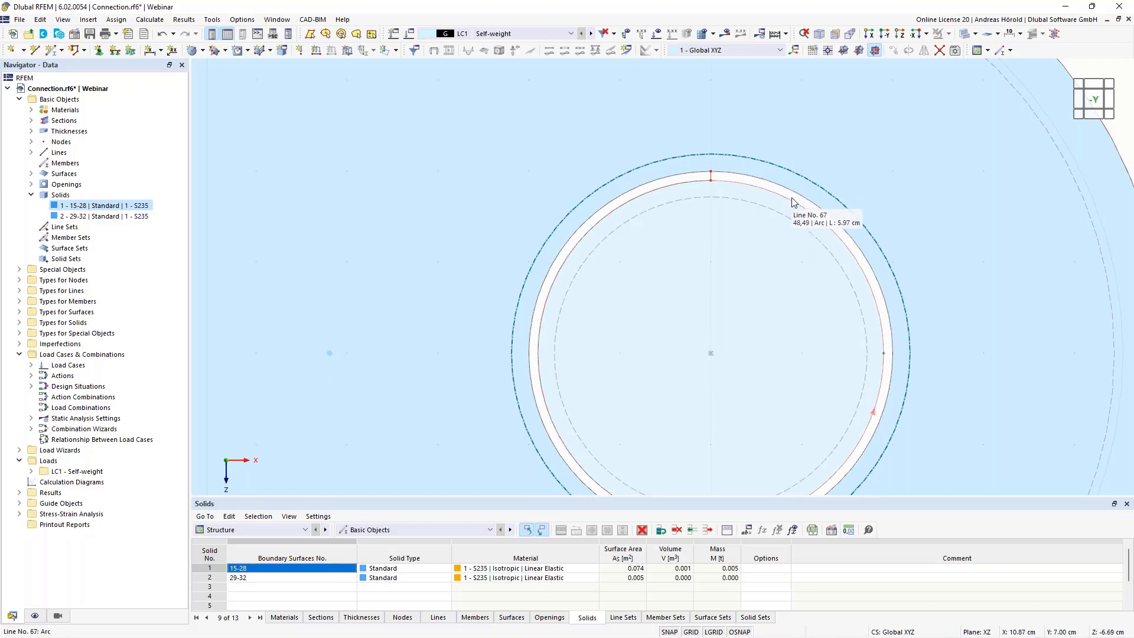
middle_click_drag(918, 278, 912, 292, "ctrl")
scroll(741, 294, "up", 5)
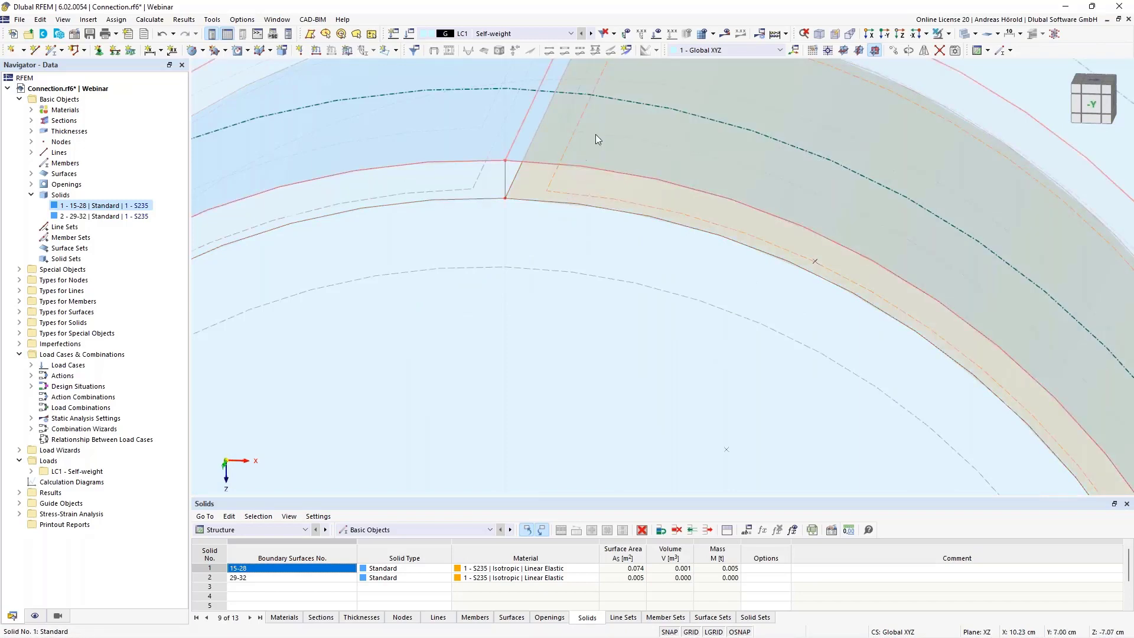
scroll(608, 207, "down", 3)
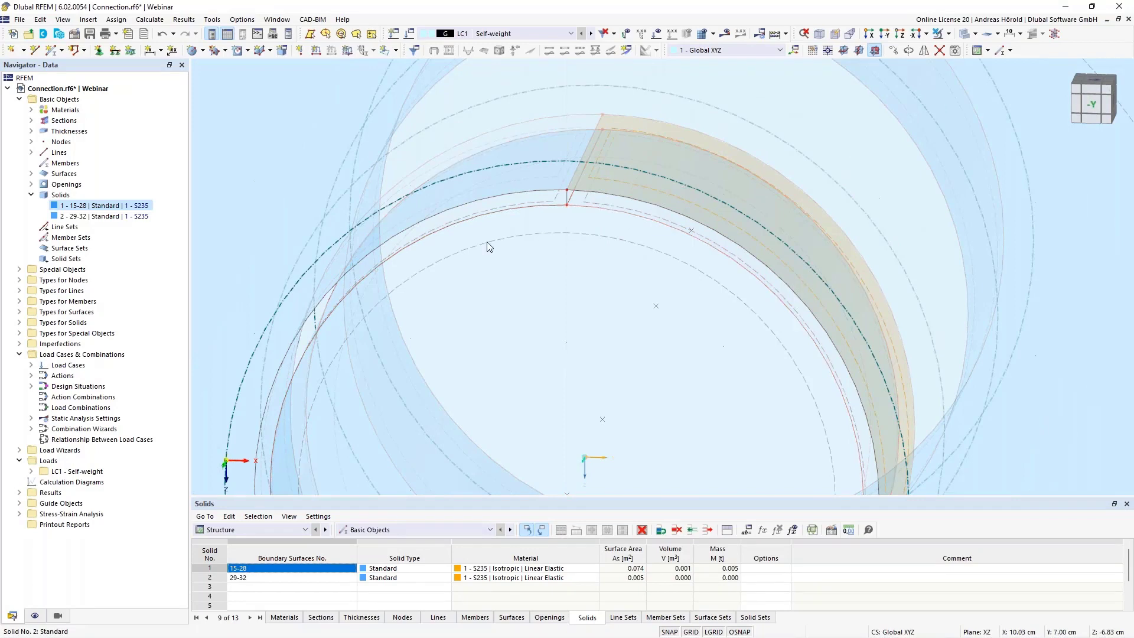
left_click(20, 312)
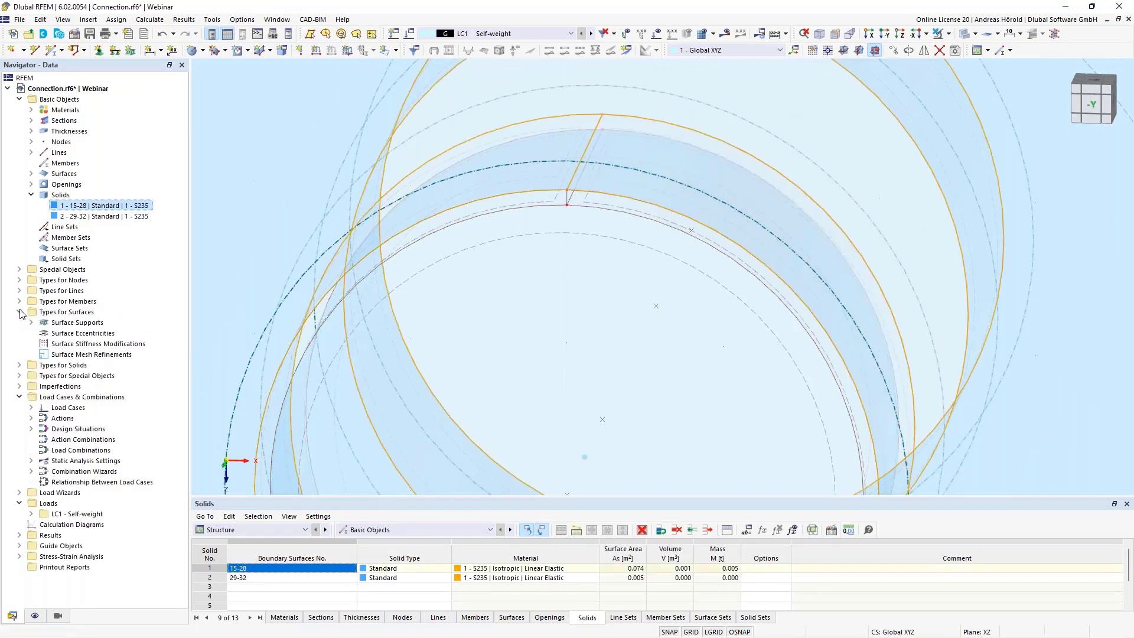
left_click(19, 270)
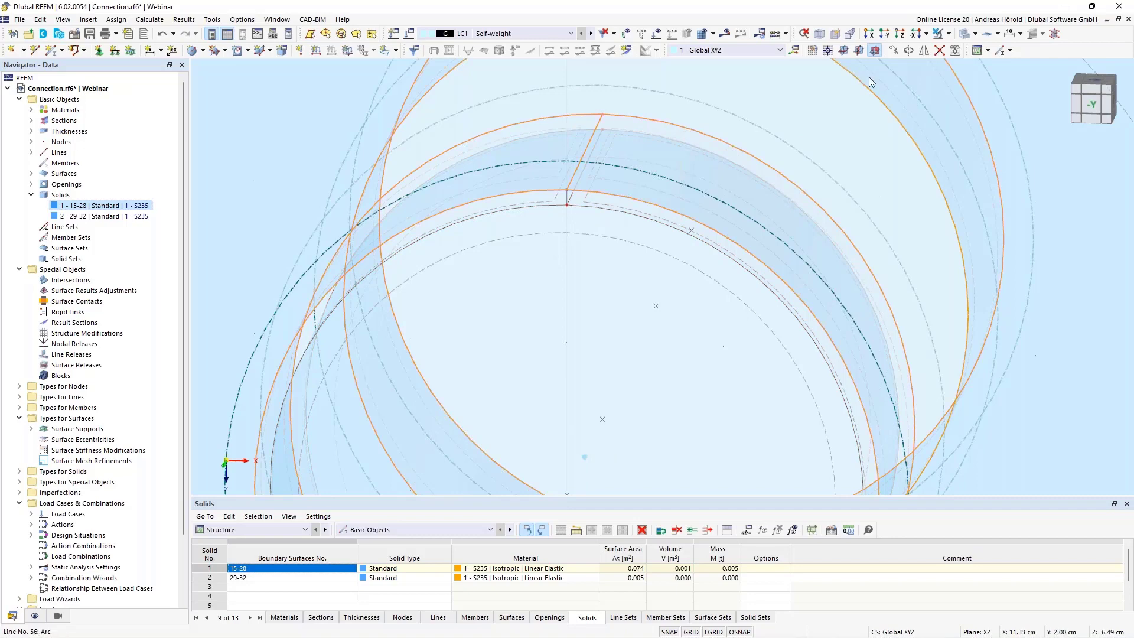
mouse_move(543, 312)
middle_mouse_down()
mouse_move(597, 311)
mouse_move(609, 347)
middle_mouse_up()
scroll(608, 347, "up", 2)
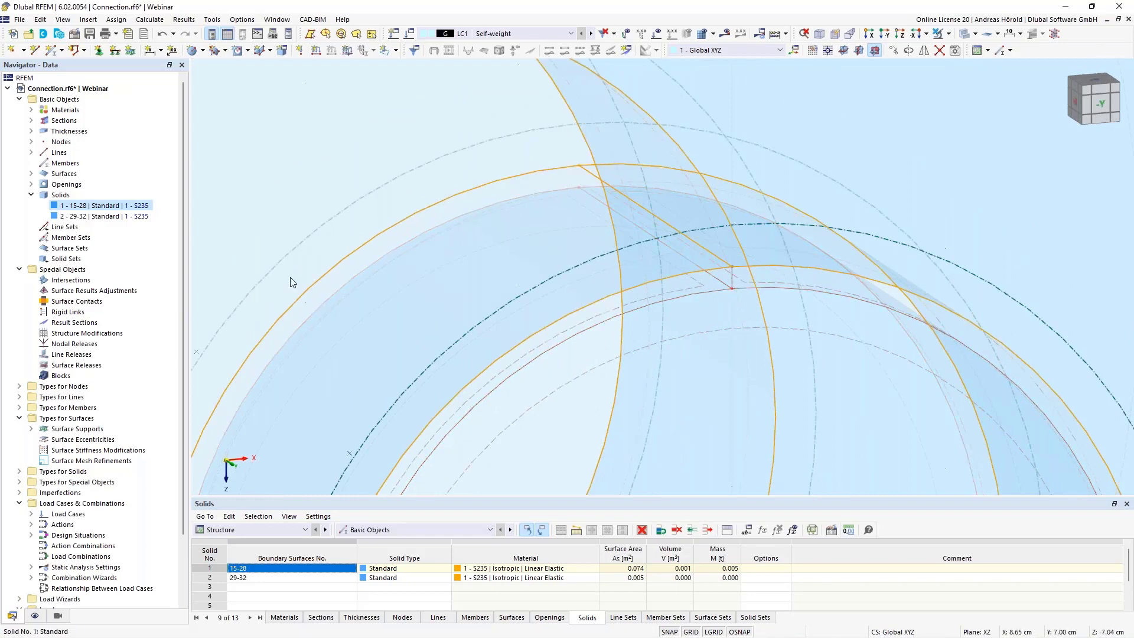
- Create a polygonal surface of stiffness type Without Thickness across the gap at the top of the pin, through its four corner nodes
left_click(203, 52)
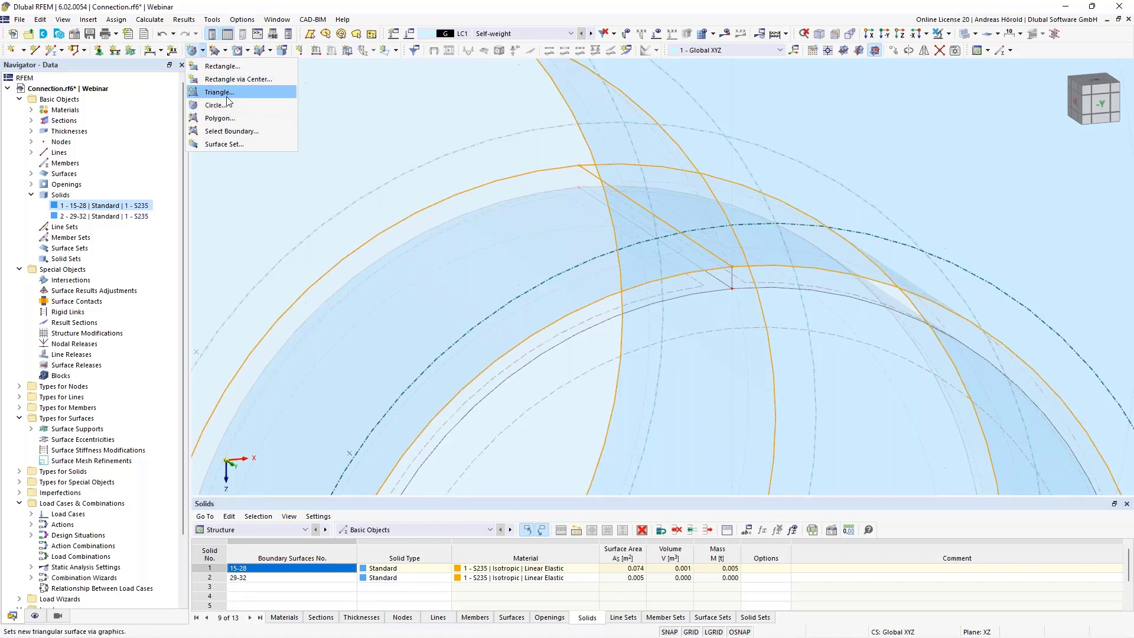
left_click(231, 119)
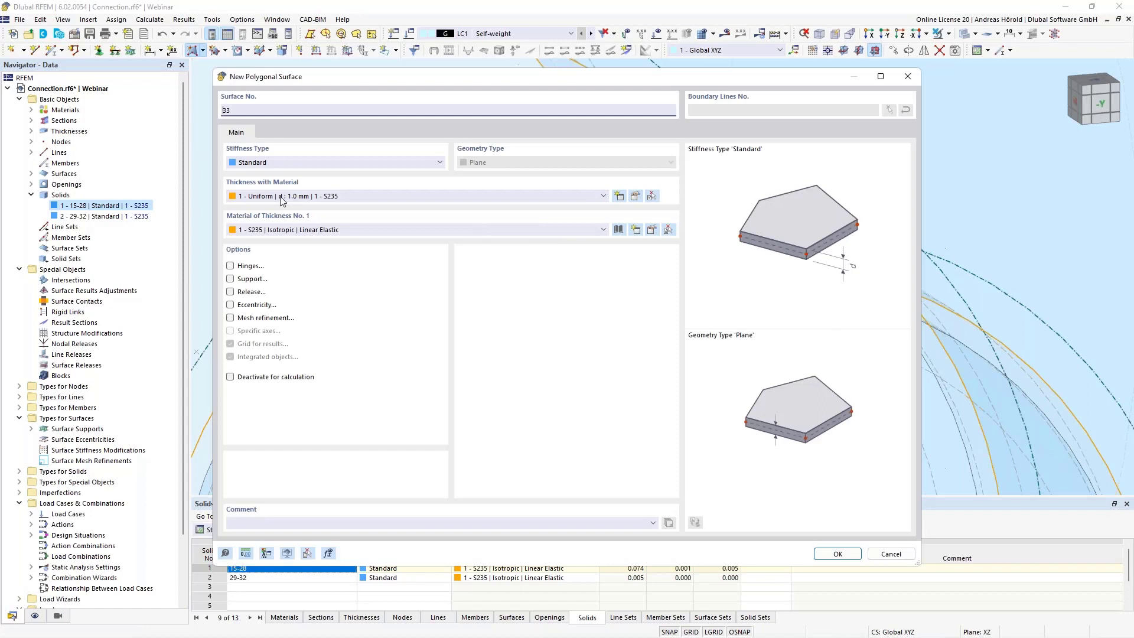
left_click(295, 162)
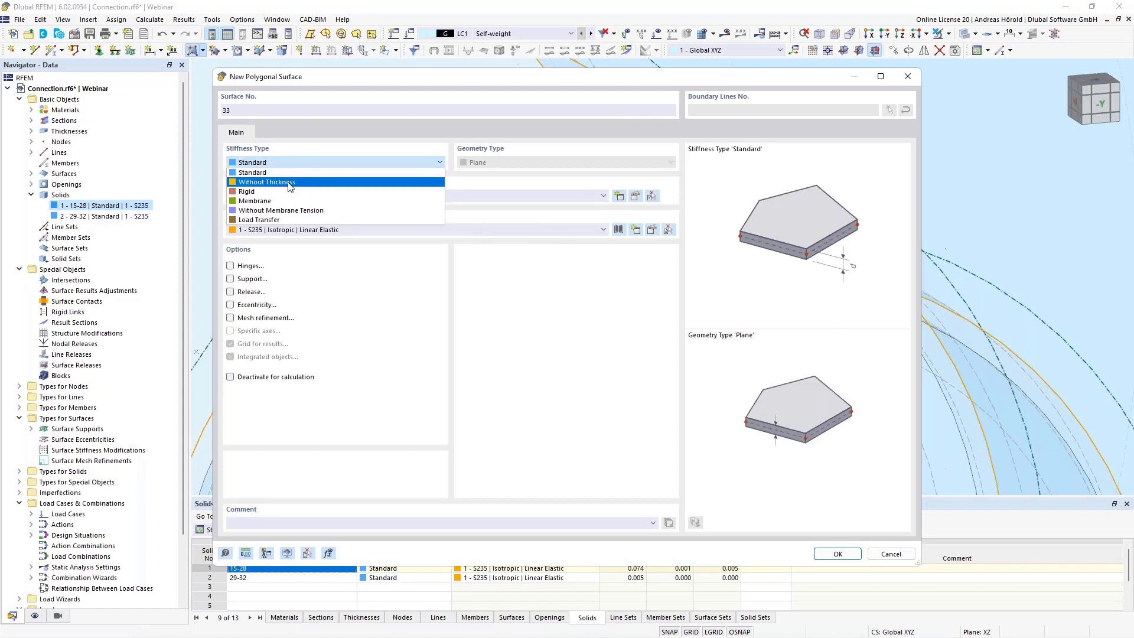
left_click(290, 183)
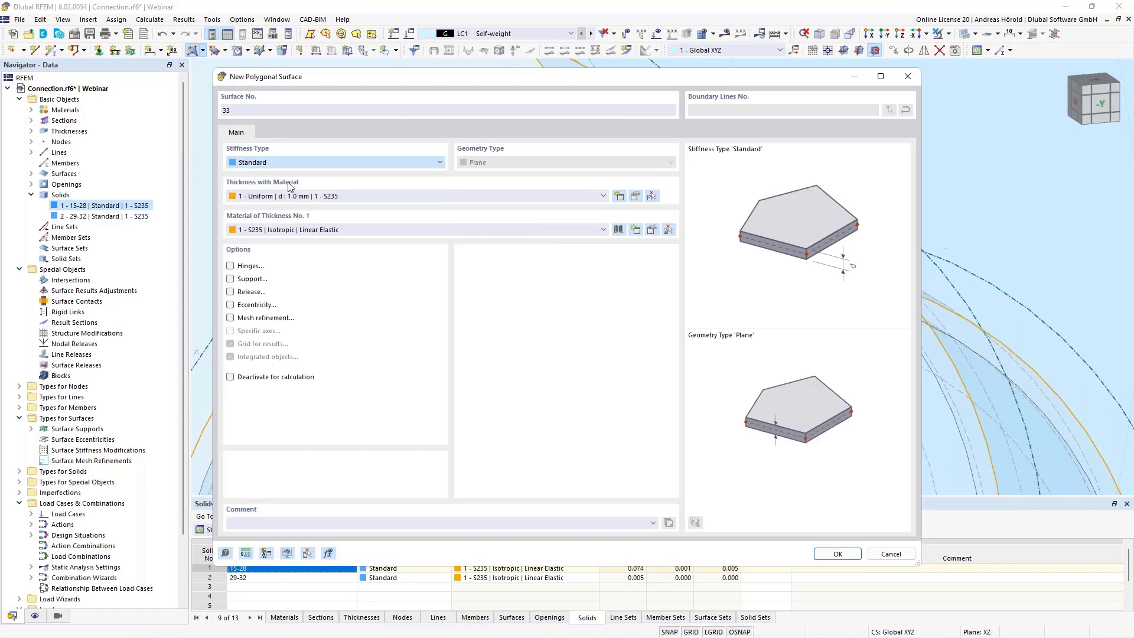
left_click(838, 554)
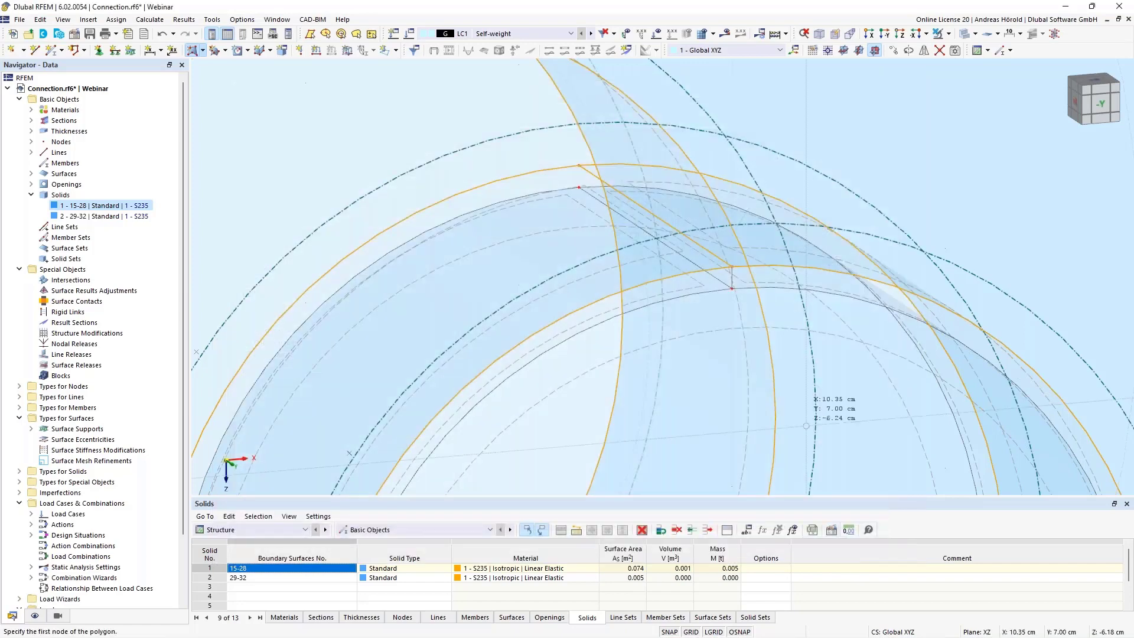
scroll(732, 288, "up", 2)
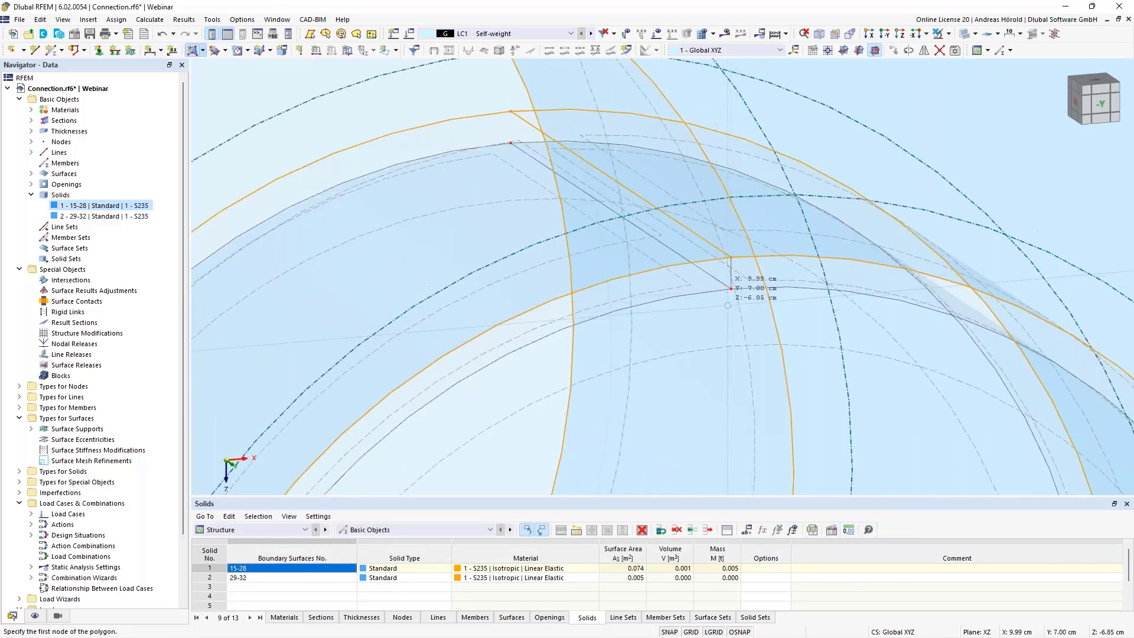
left_click(731, 258)
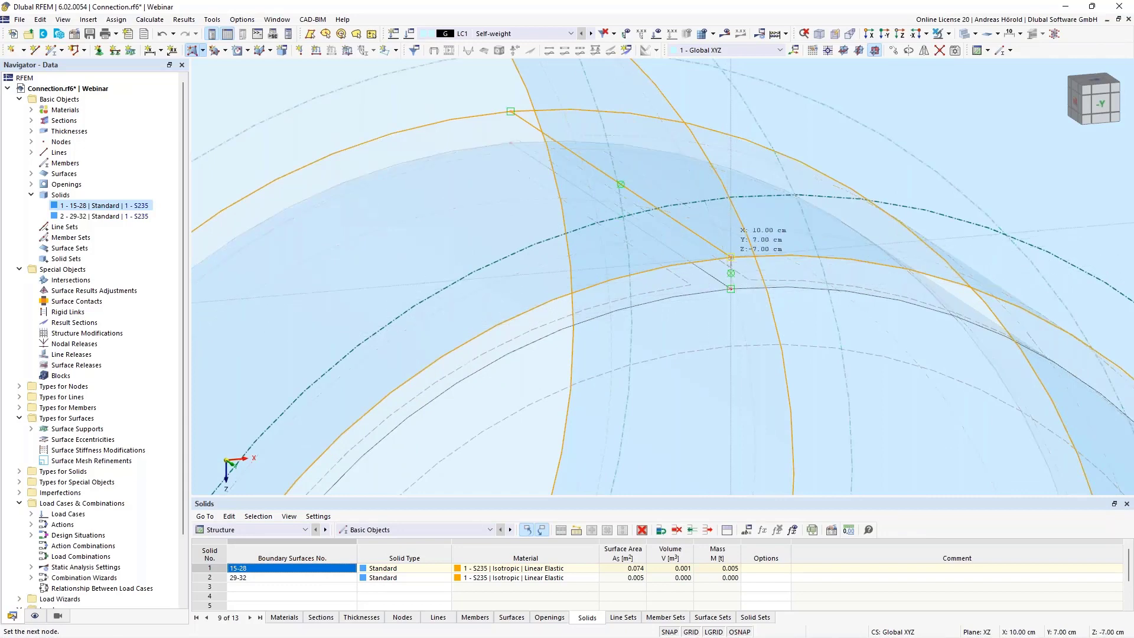
left_click(510, 144)
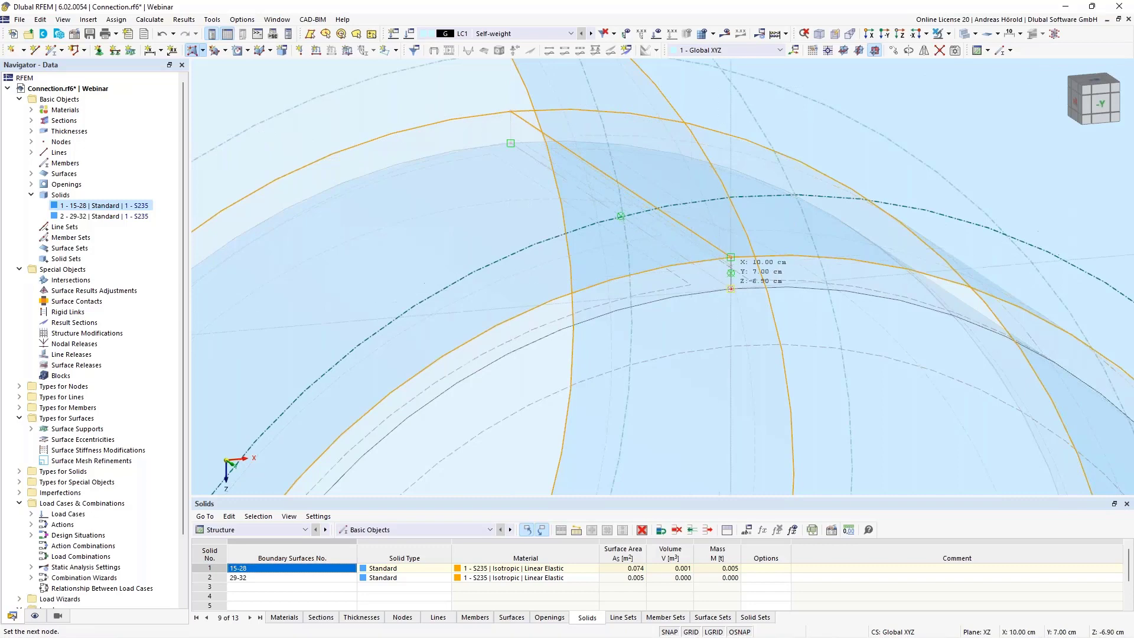
left_click(730, 288)
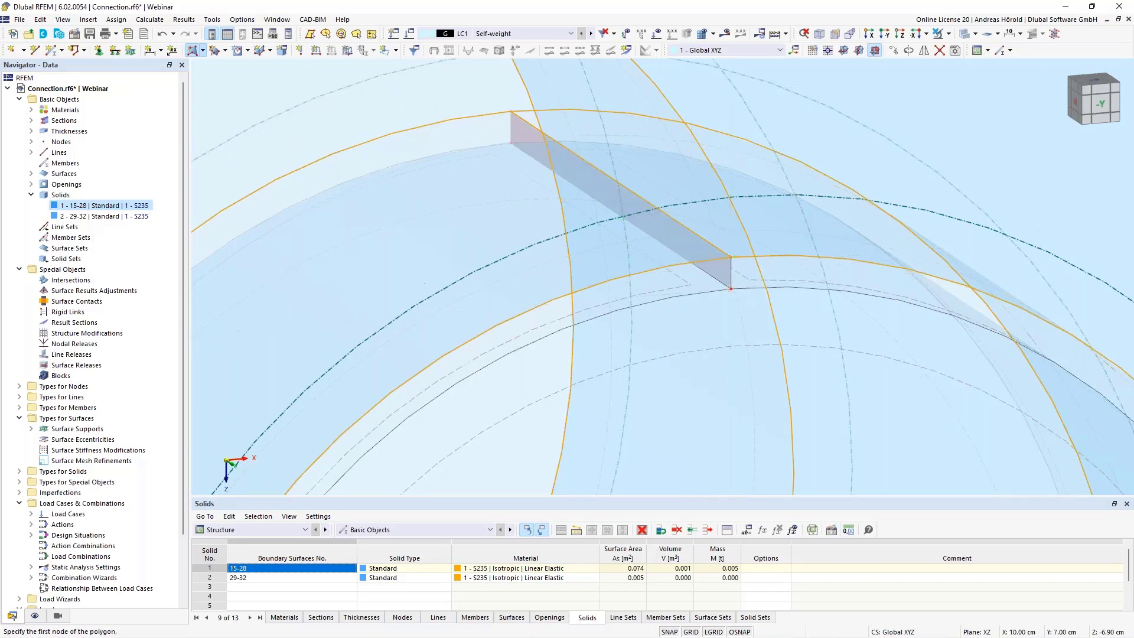
key("Escape")
- Create a polygonal surface of stiffness type Standard across the gap at the bottom of the pin, through its four corner nodes
scroll(730, 357, "down", 5)
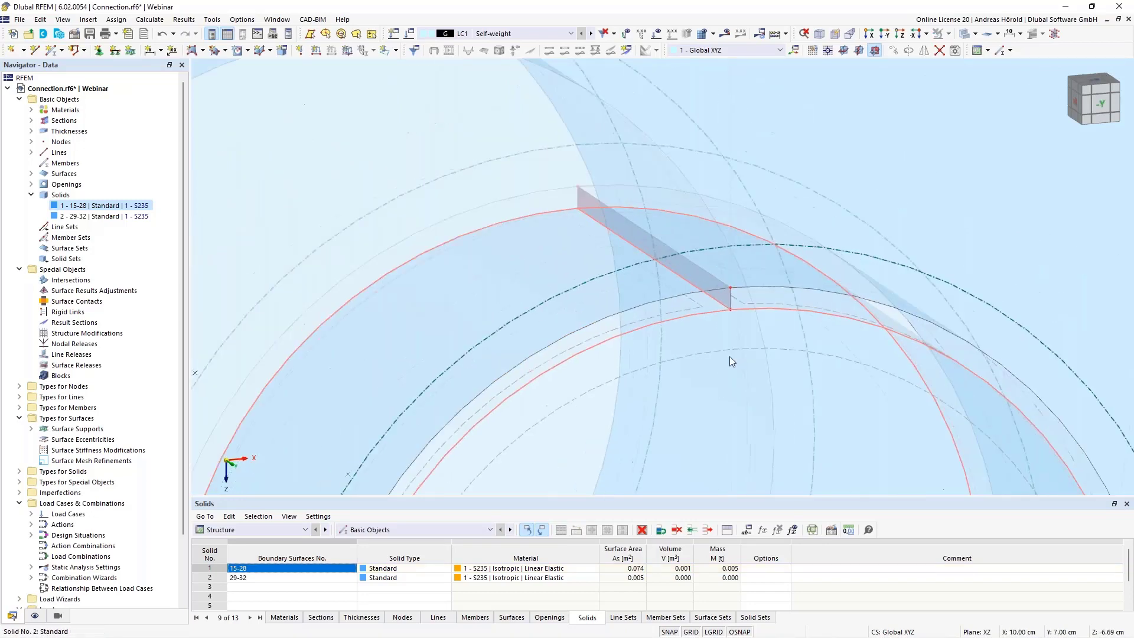
scroll(729, 356, "down", 5)
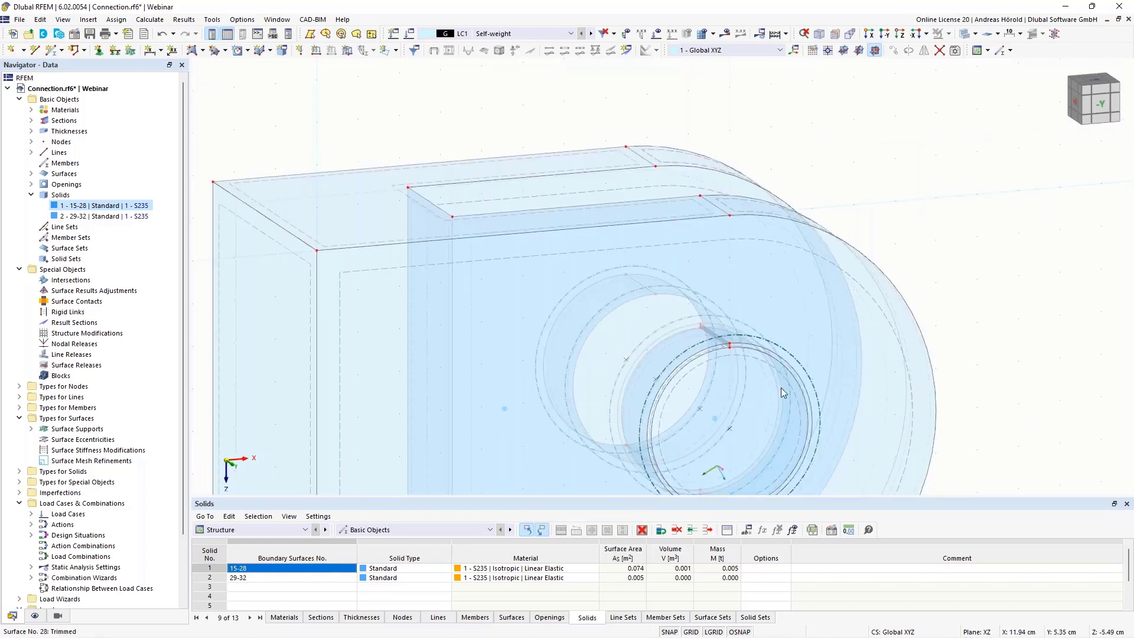
middle_click_drag(830, 327, 721, 258)
scroll(661, 421, "up", 8)
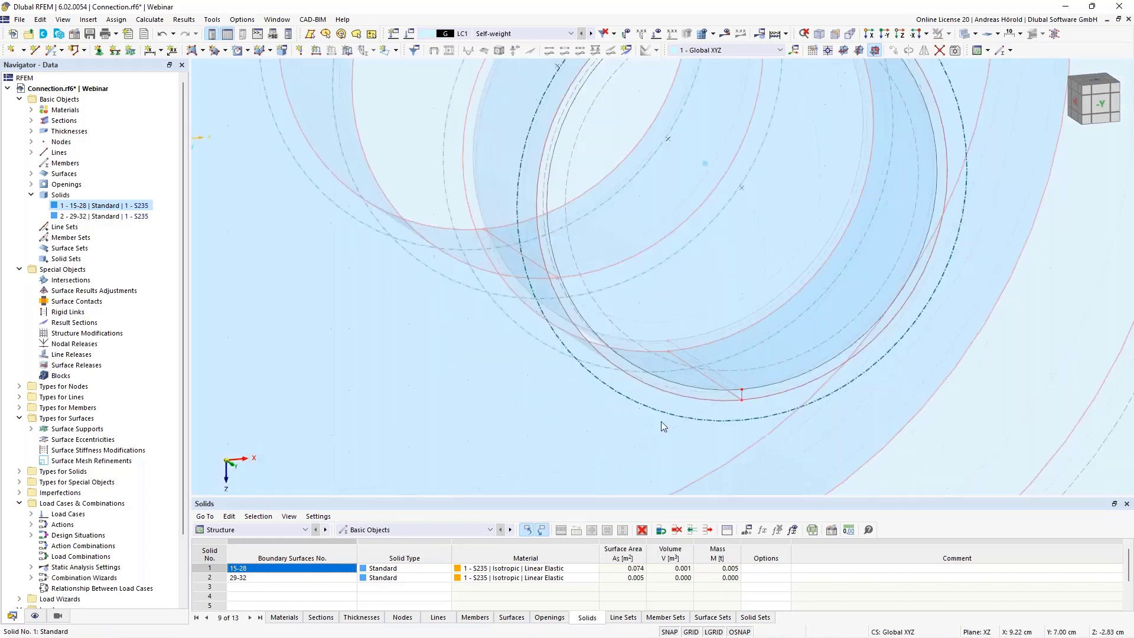
left_click(193, 52)
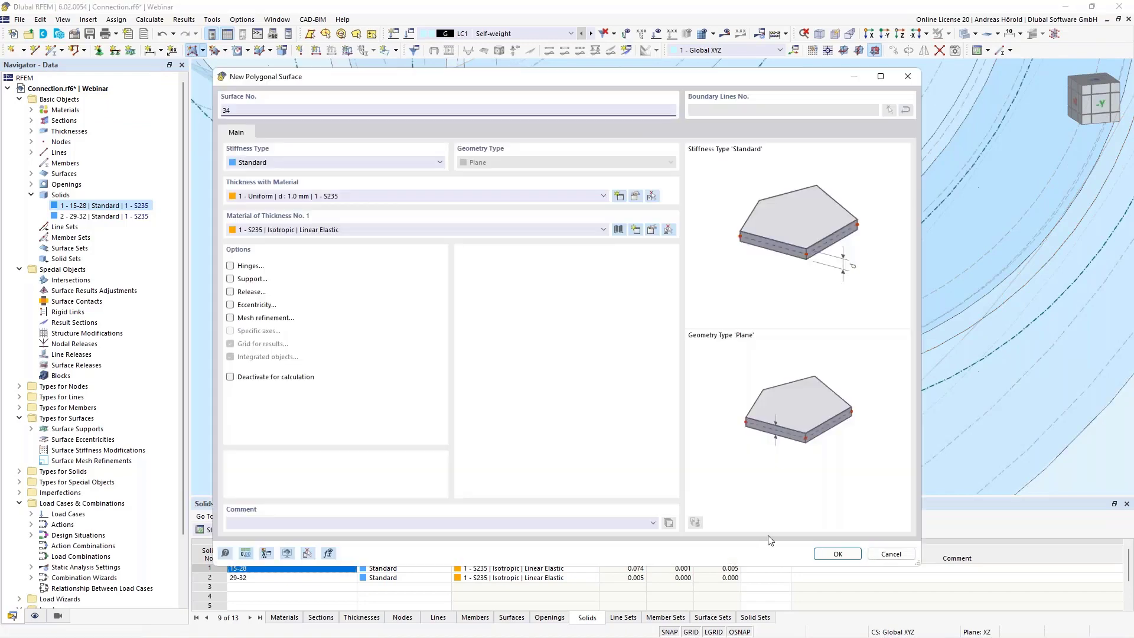
left_click(835, 553)
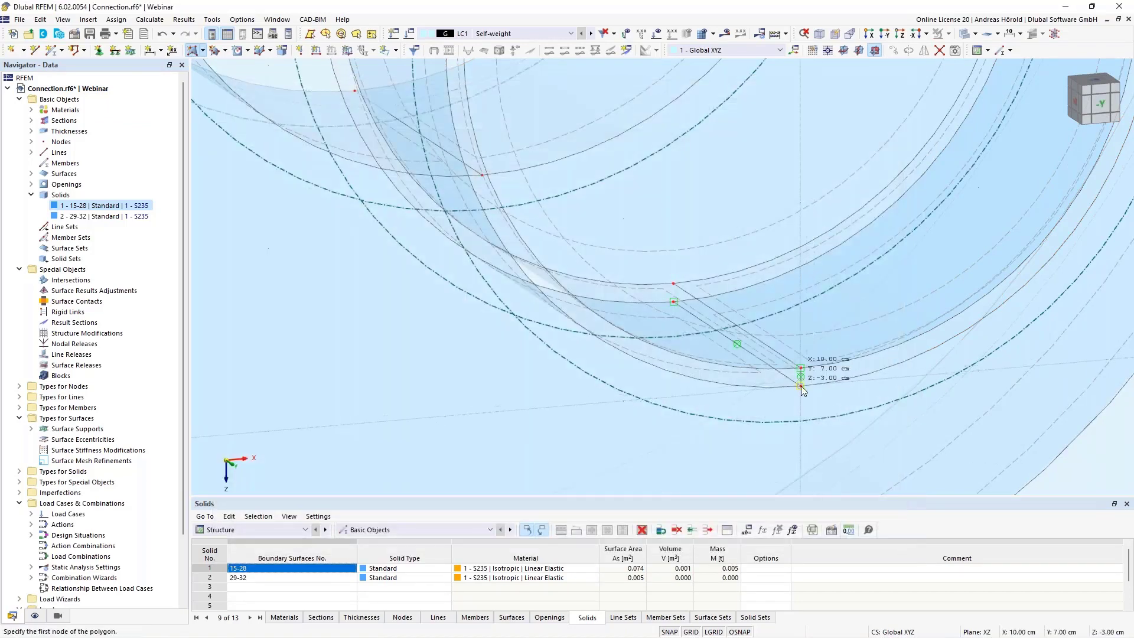
left_click(801, 386)
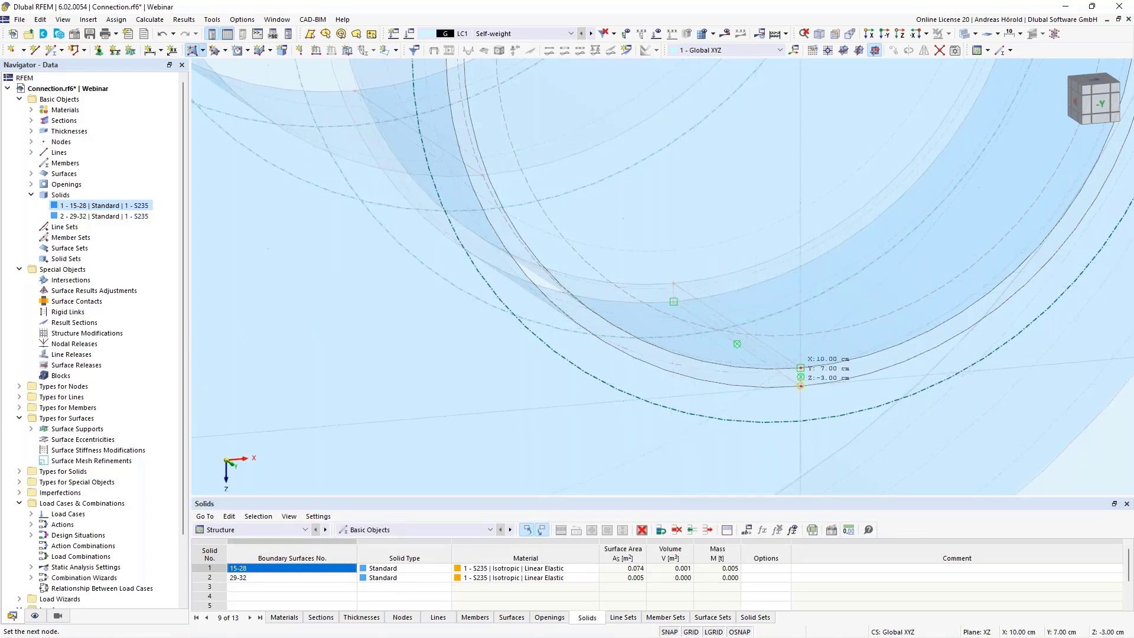
left_click(800, 386)
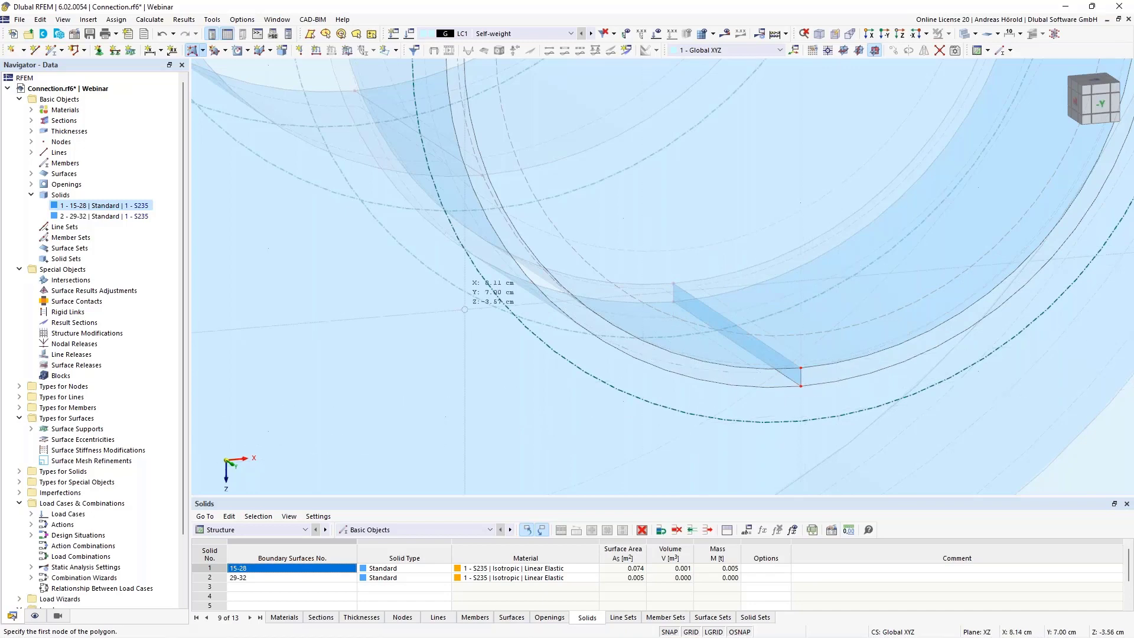
- Create a Without Thickness surface from the boundary lines of the right half of the front ring gap, between the two short bridges
left_click(203, 50)
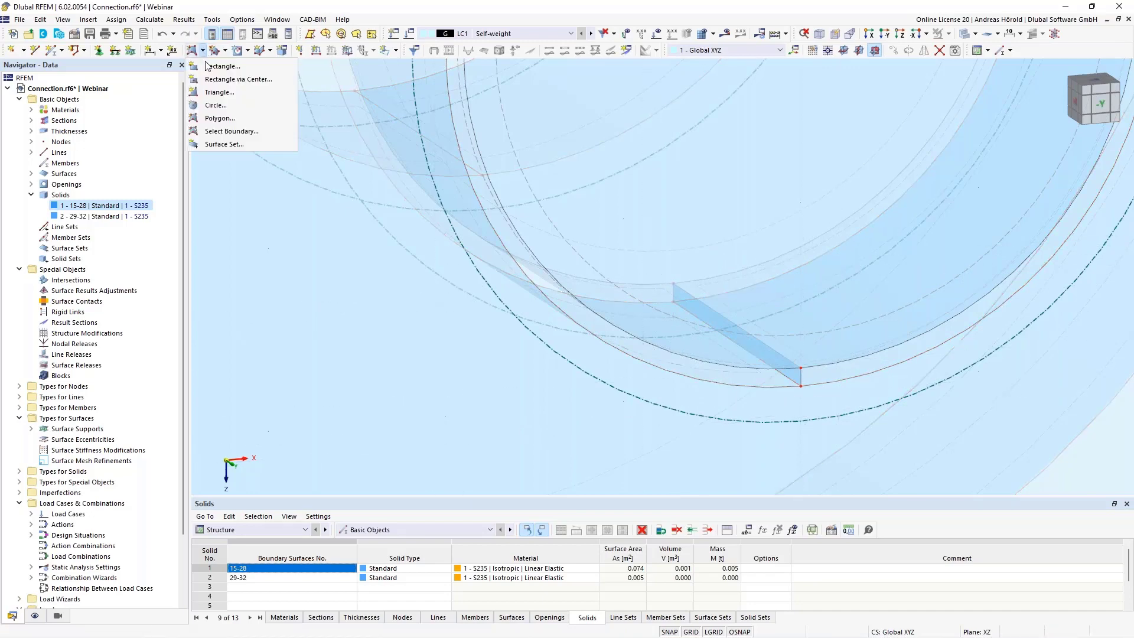
left_click(237, 132)
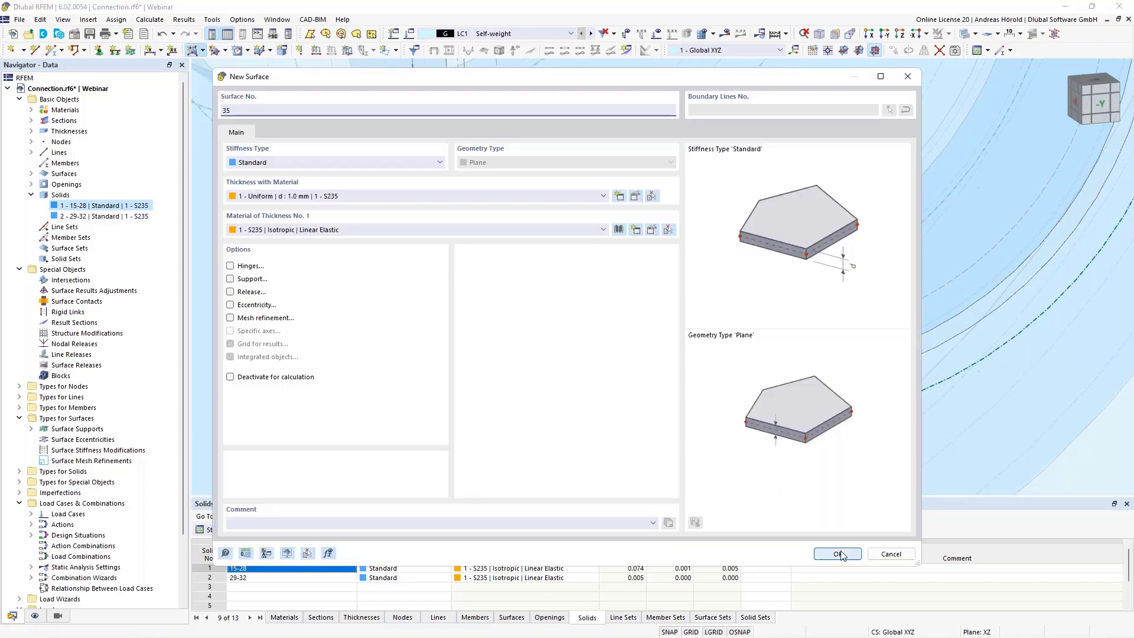
left_click(342, 162)
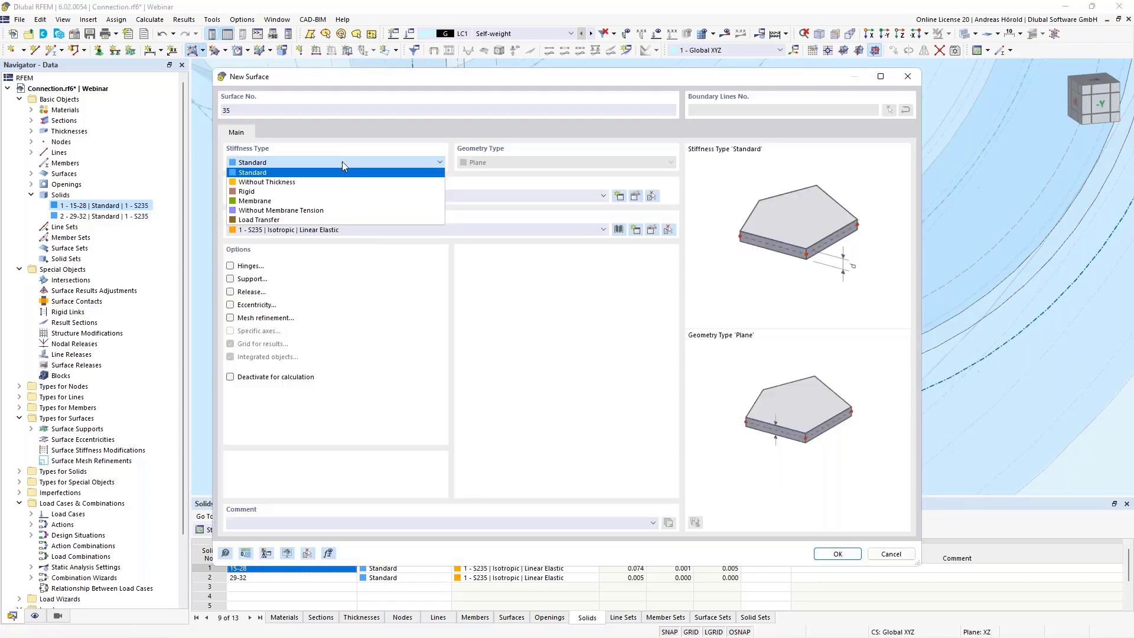
left_click(313, 185)
key("Down")
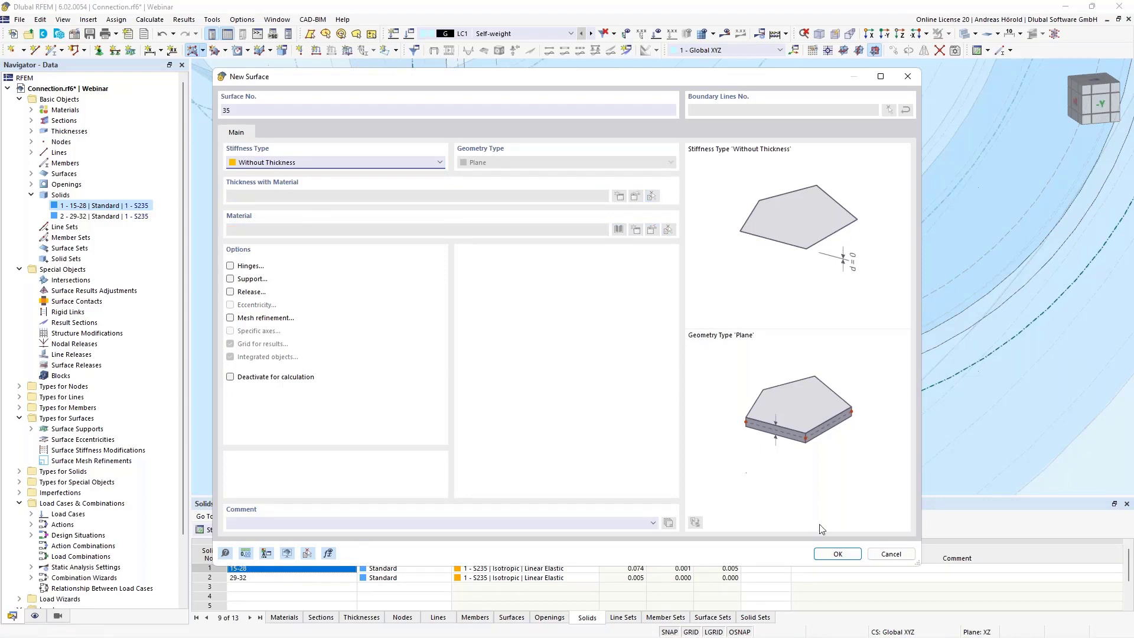
left_click(839, 552)
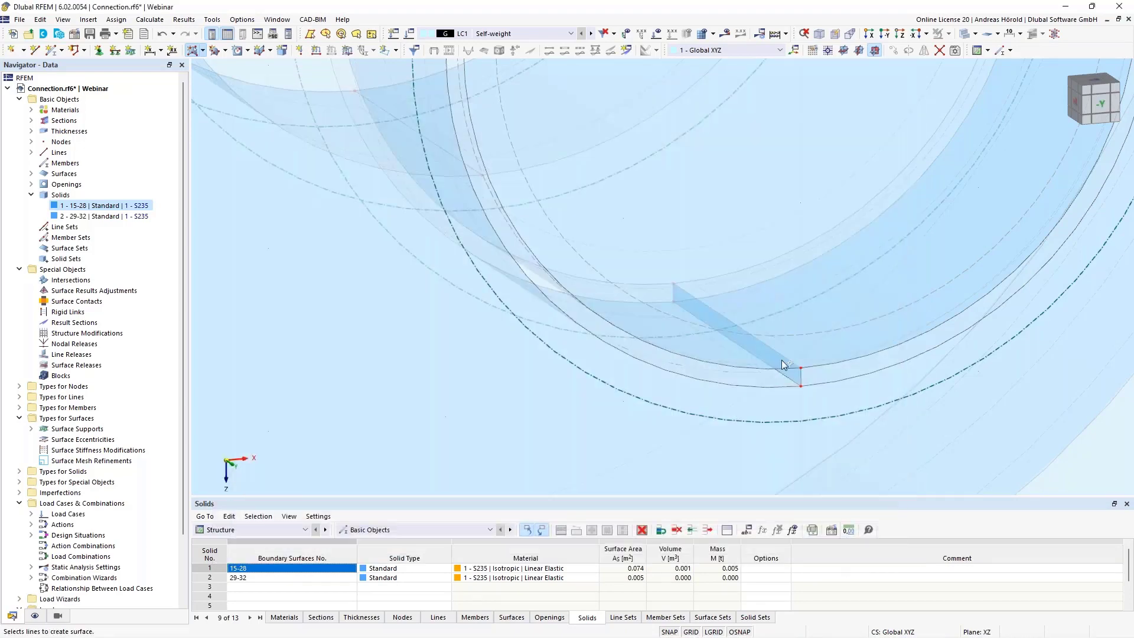
scroll(827, 378, "up", 5)
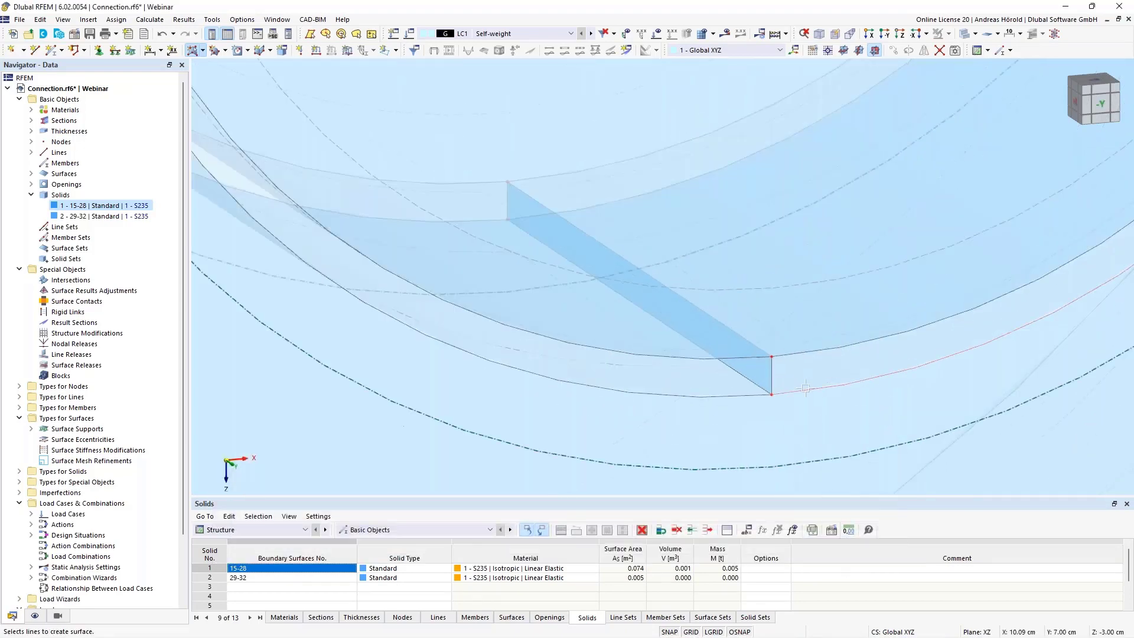
left_click(771, 378)
scroll(789, 339, "down", 5)
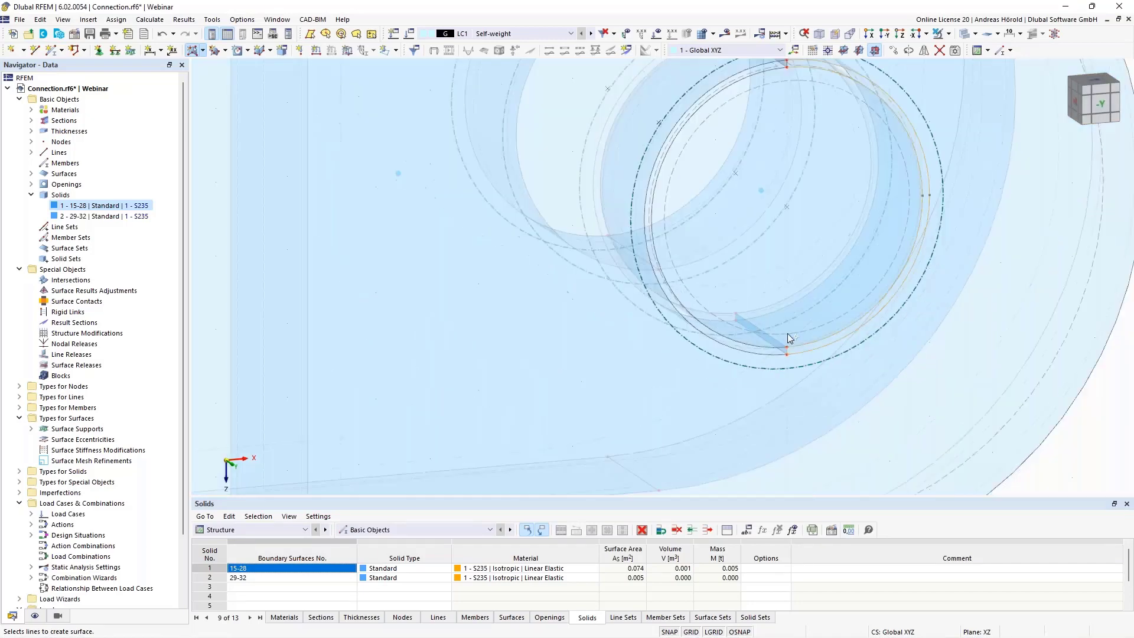
scroll(783, 103, "up", 4)
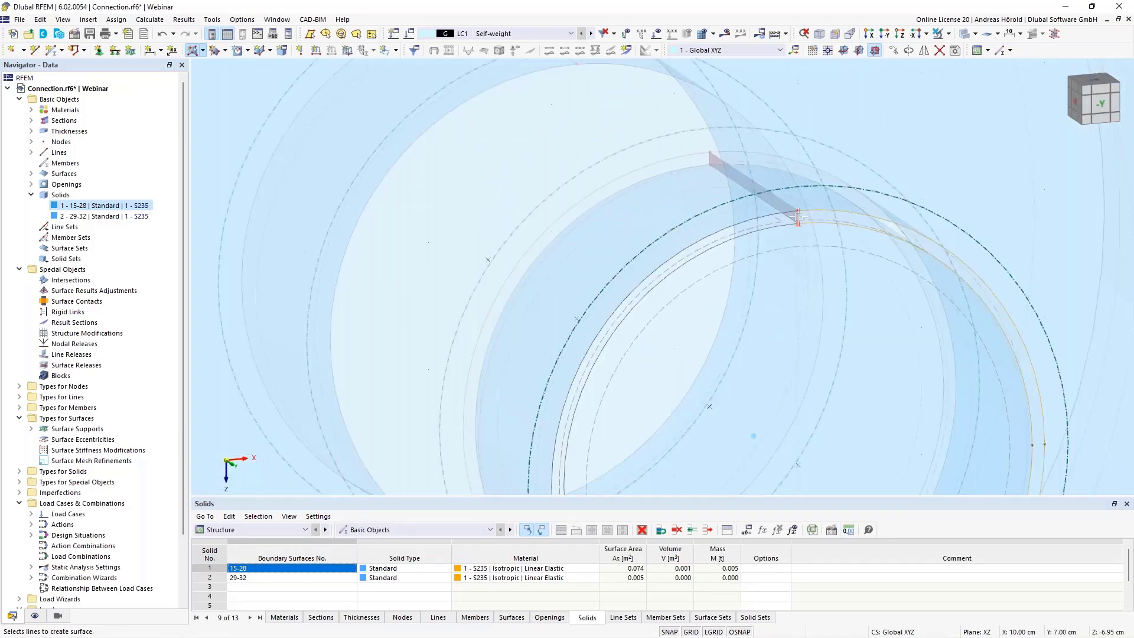
scroll(860, 303, "down", 5)
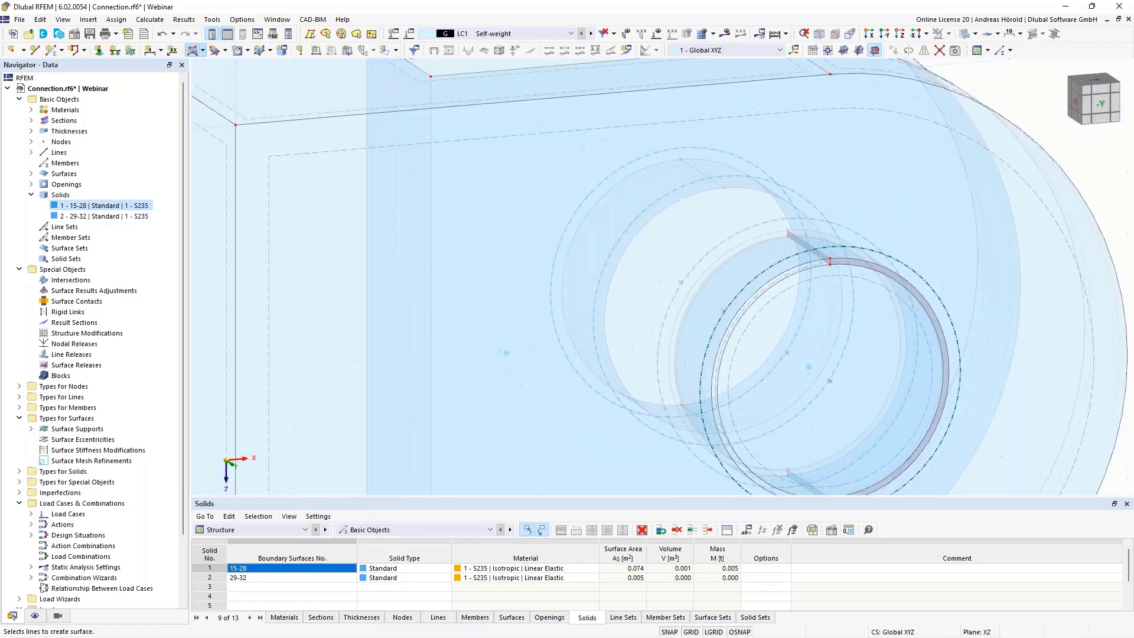
- Change the stiffness type of the polygonal surface at the bottom of the gap to Without Thickness
scroll(801, 343, "up", 6)
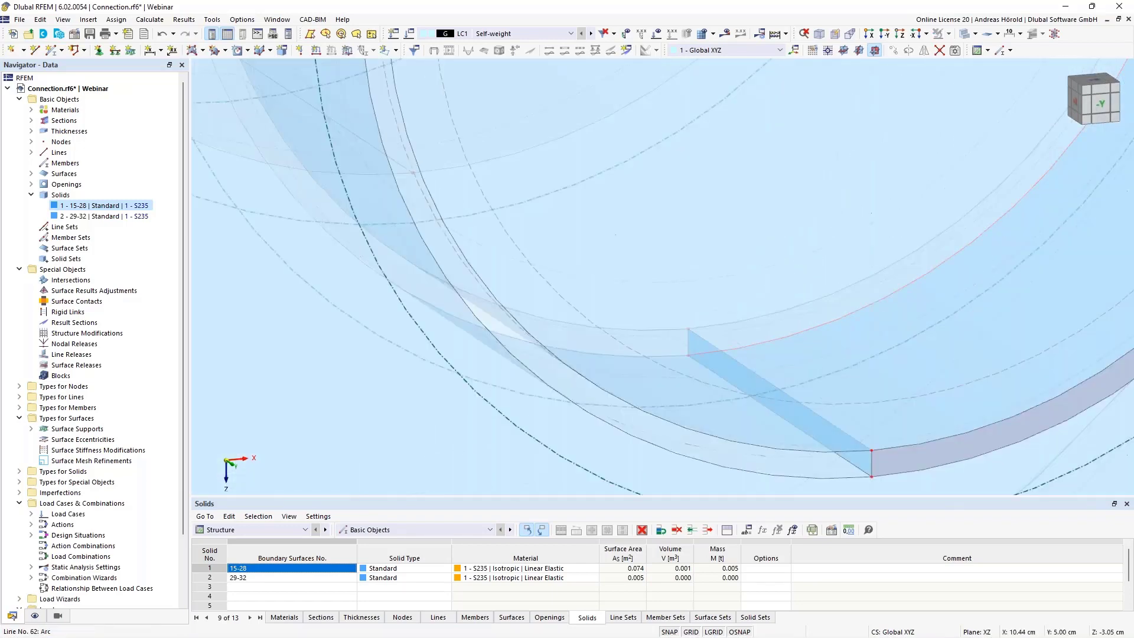
double_click(838, 436)
left_click(323, 160)
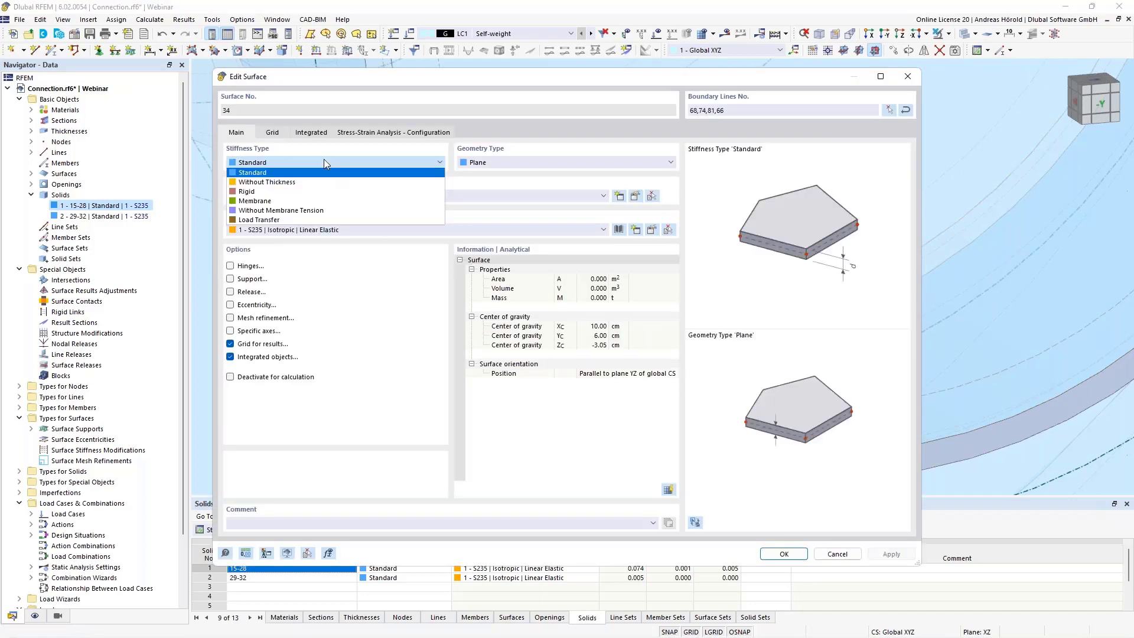
left_click(313, 182)
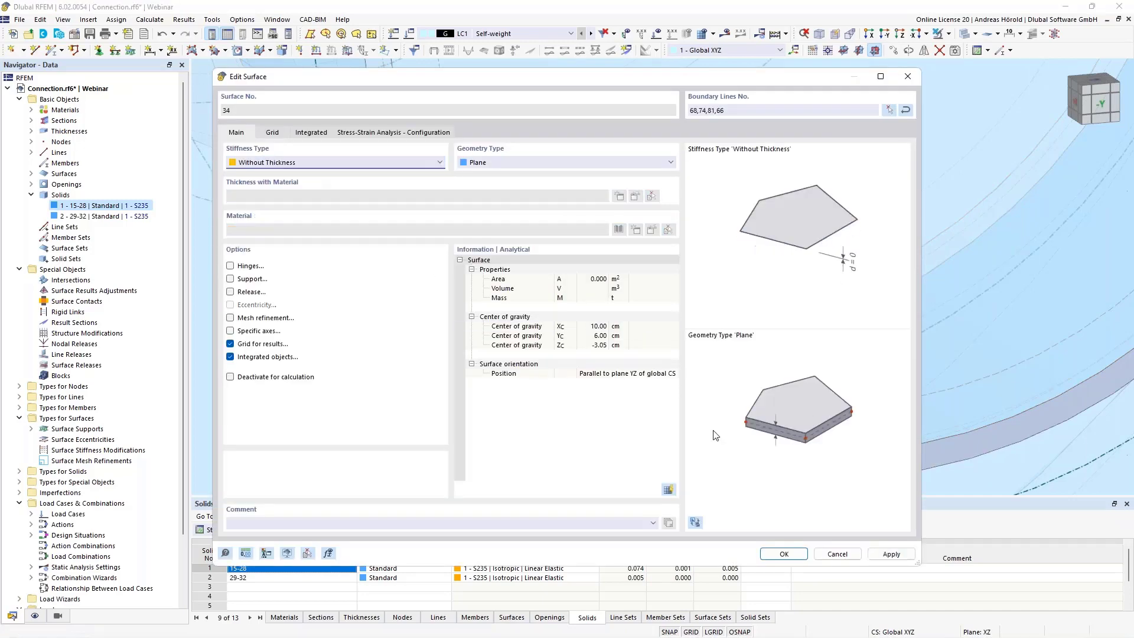
left_click(782, 553)
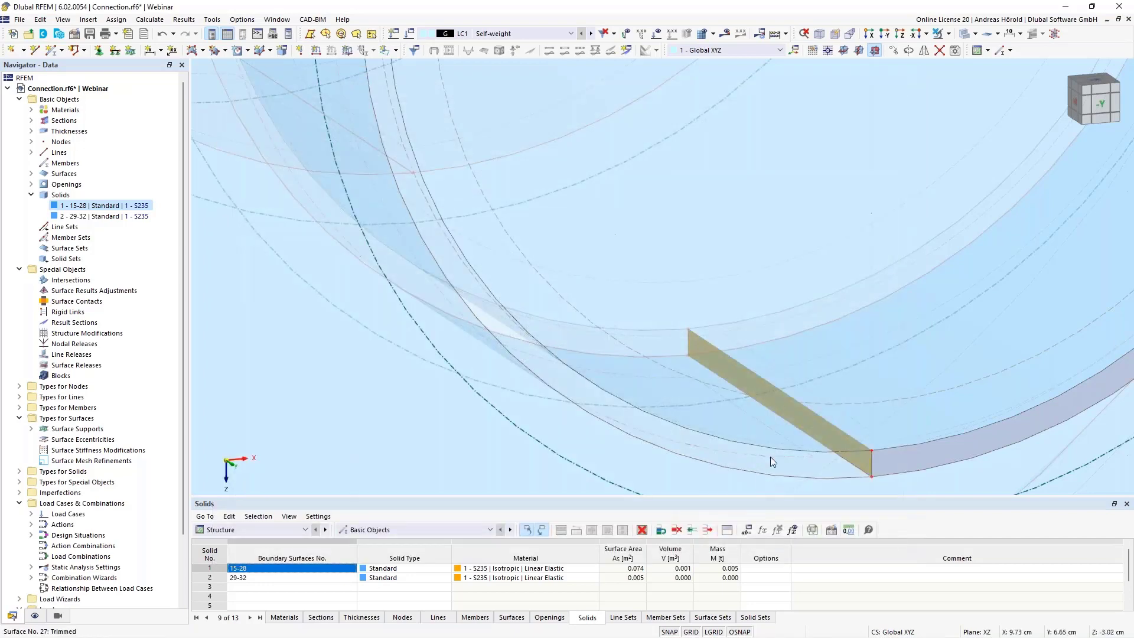
- Copy the front half-ring surface once to the rear of the pin, with a picked displacement of -2.00 cm in Y
scroll(770, 456, "up", 3)
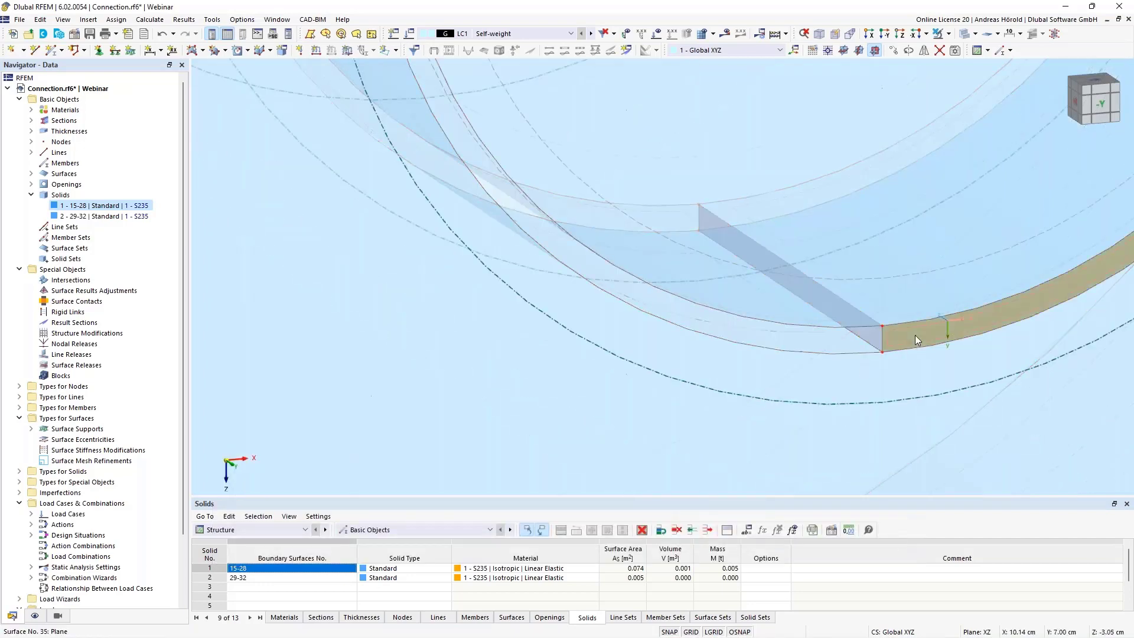
left_click(895, 51)
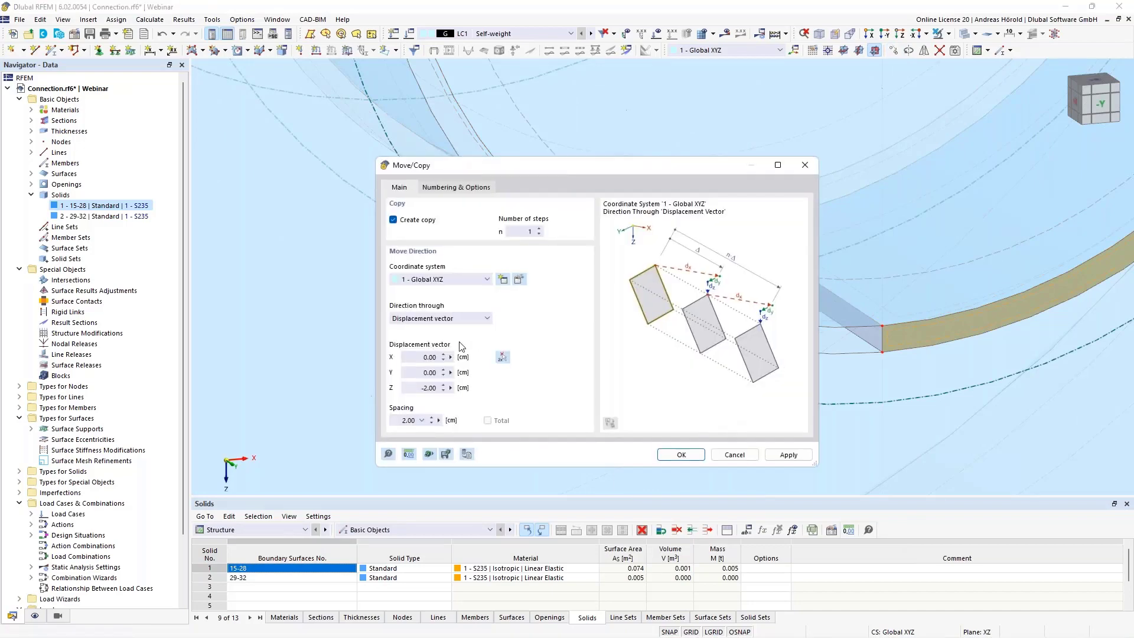
left_click(502, 357)
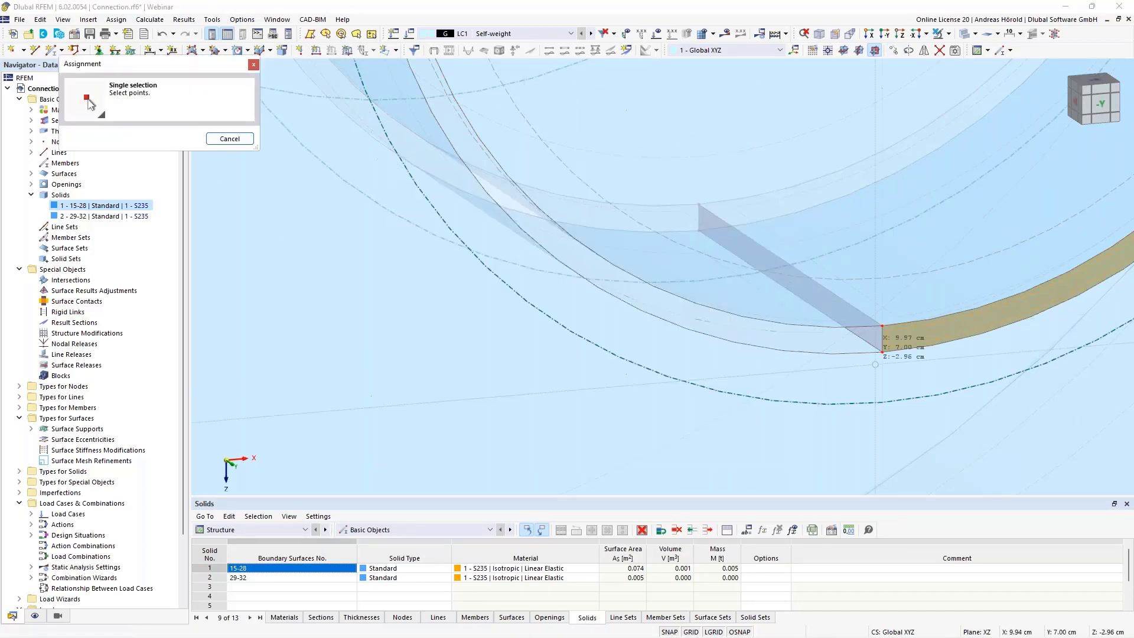
left_click(882, 352)
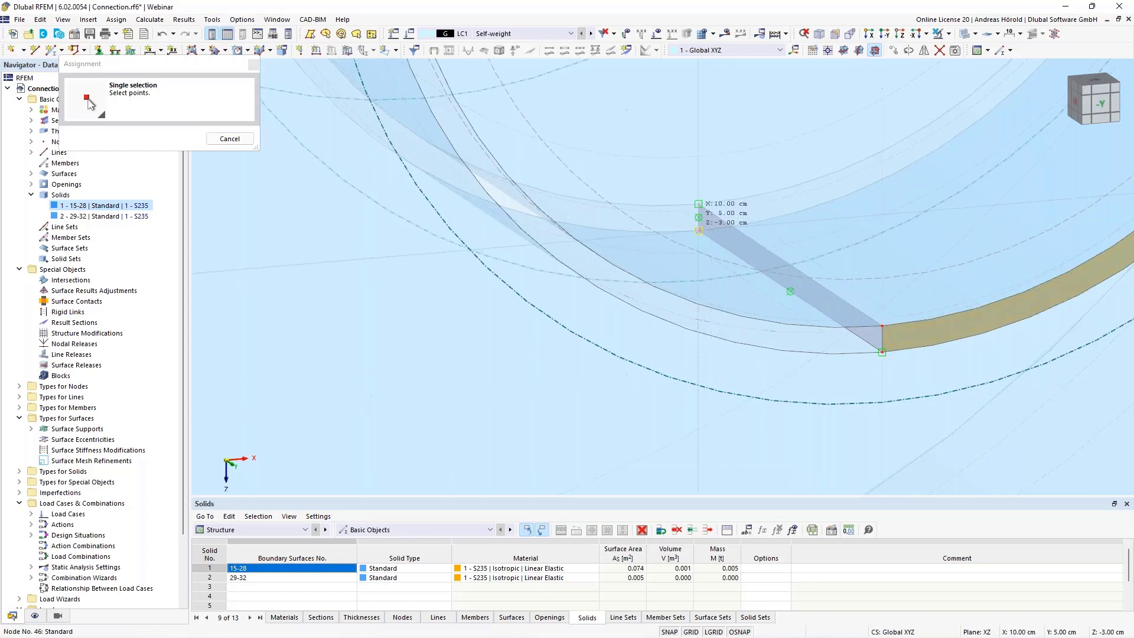
left_click(699, 230)
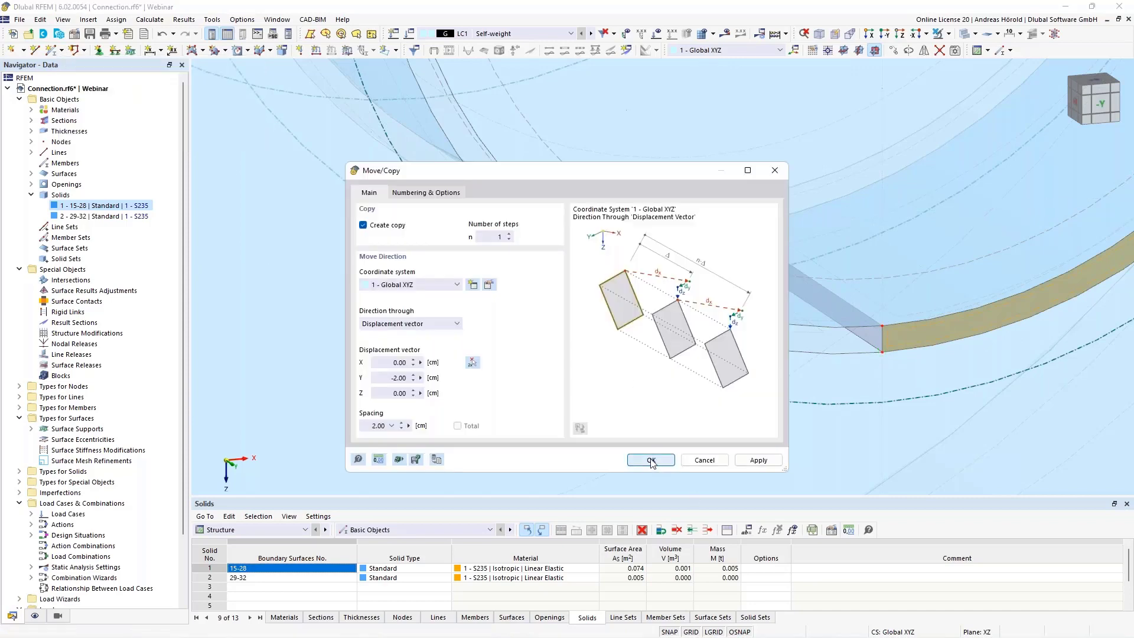
left_click(653, 456)
scroll(739, 414, "down", 6)
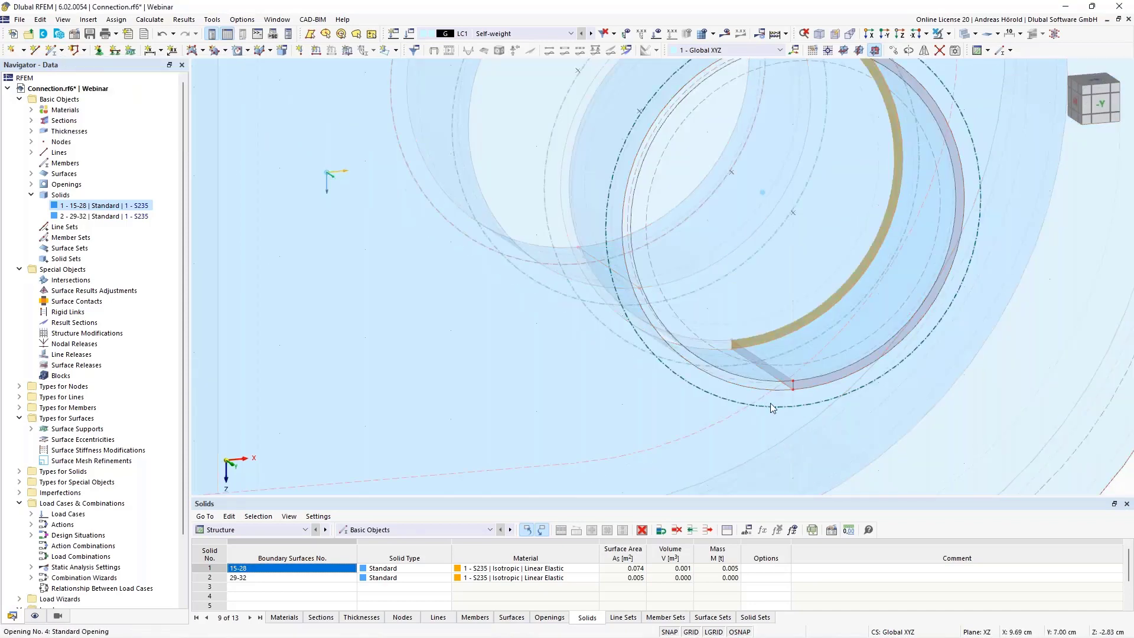
- Start a new solid and prepare its boundary surface selection with Autocomplete turned off and the wrongly collected surfaces cleared
left_click(979, 360)
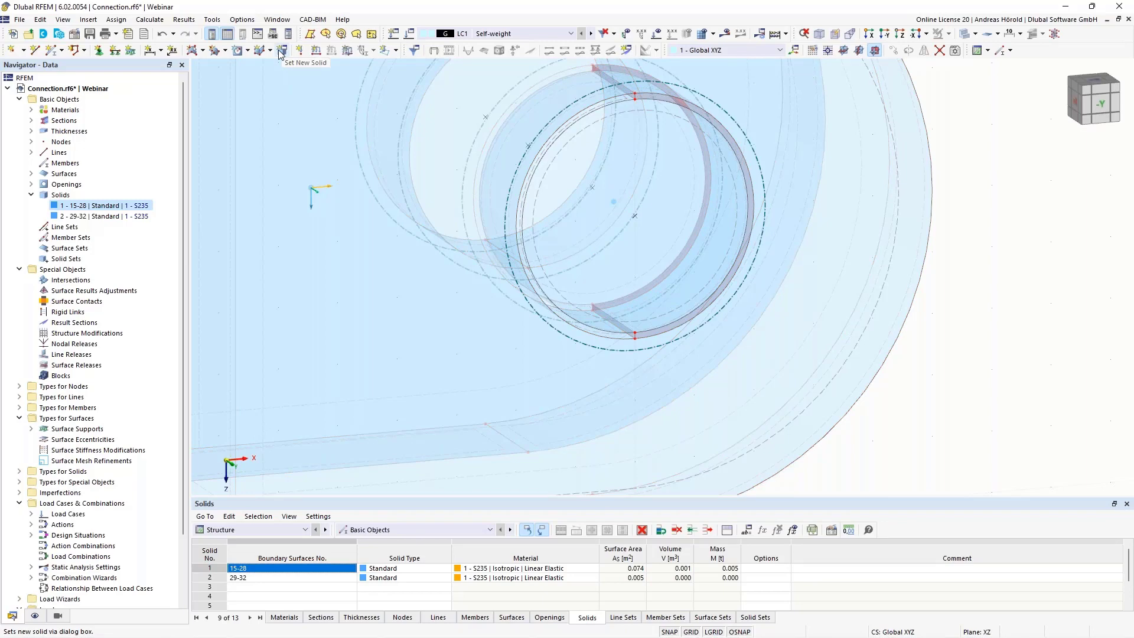
right_click(62, 199)
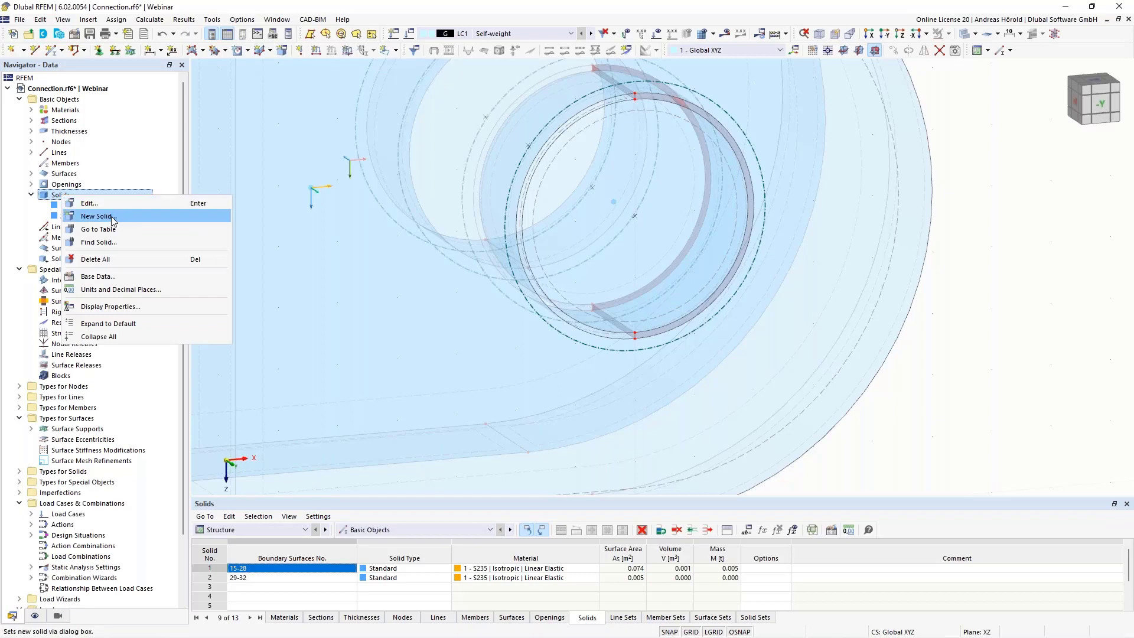
left_click(96, 216)
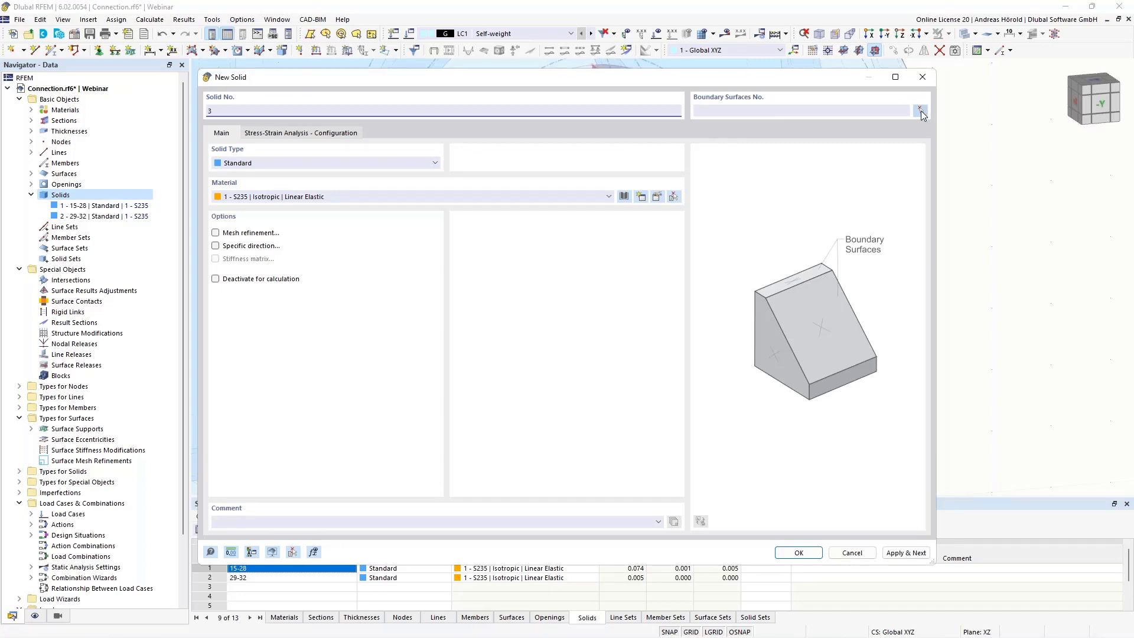
left_click(920, 111)
scroll(621, 264, "up", 5)
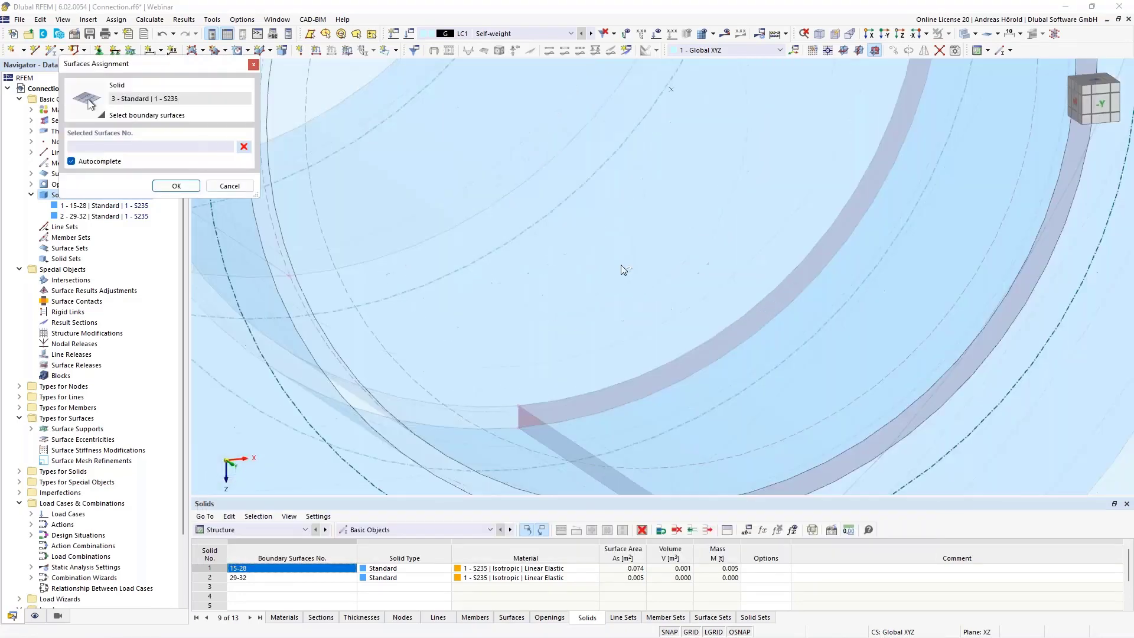
scroll(599, 215, "down", 3)
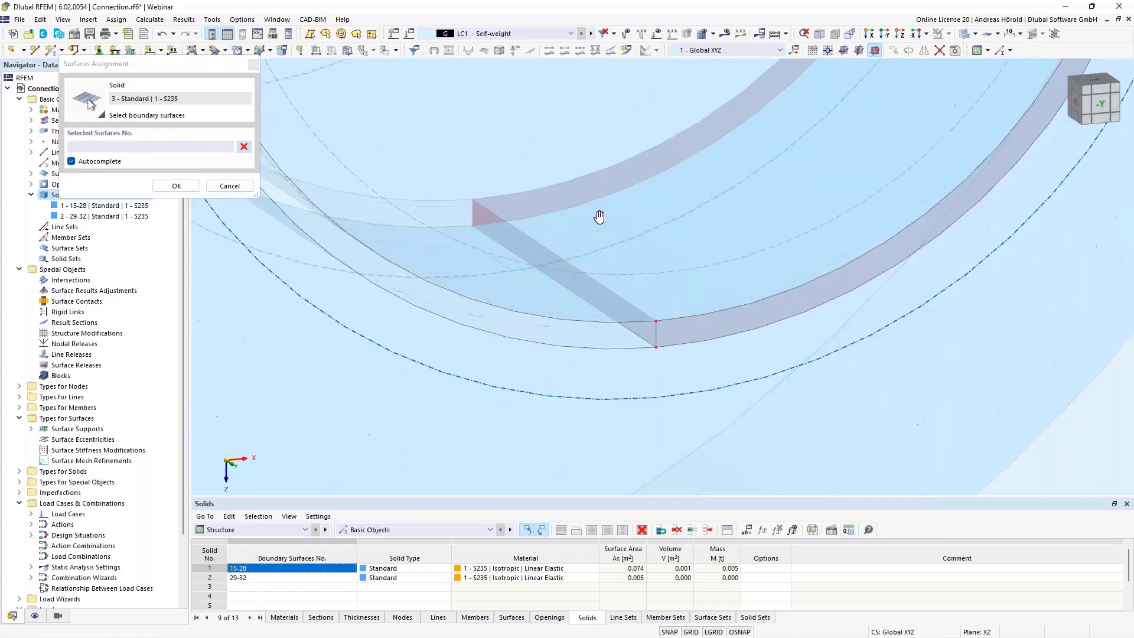
left_click(534, 201)
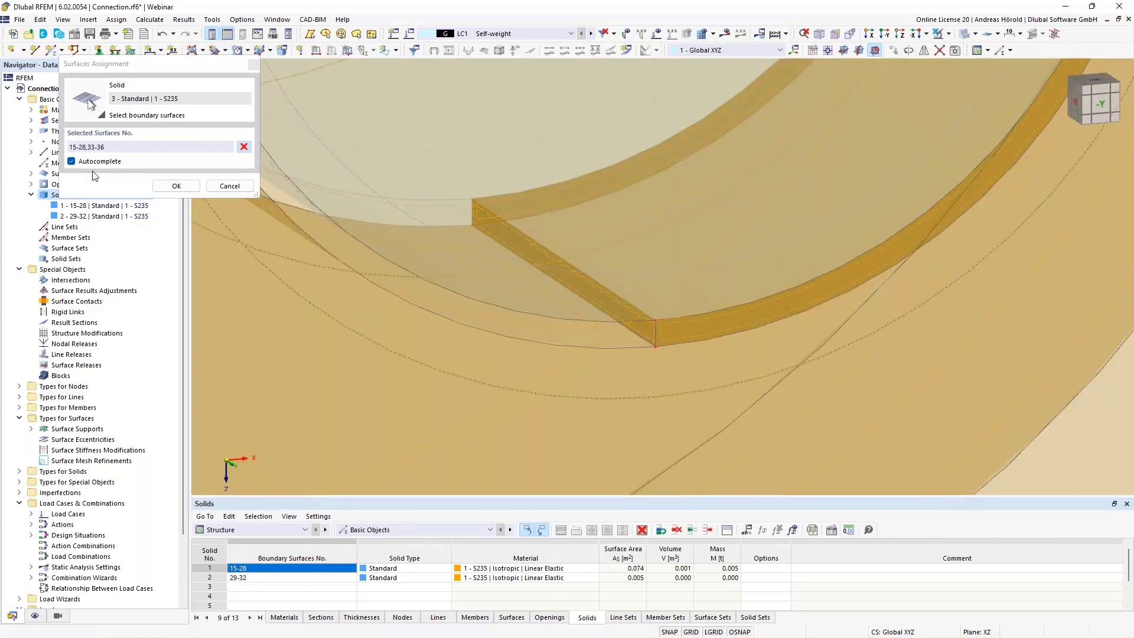
left_click(71, 163)
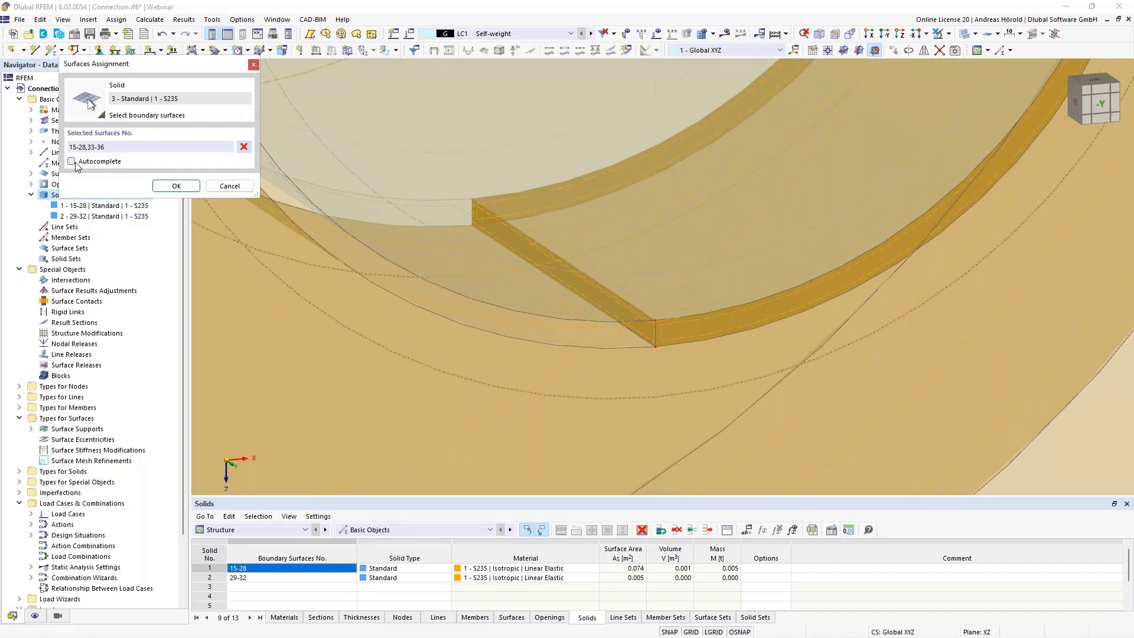
left_click(244, 147)
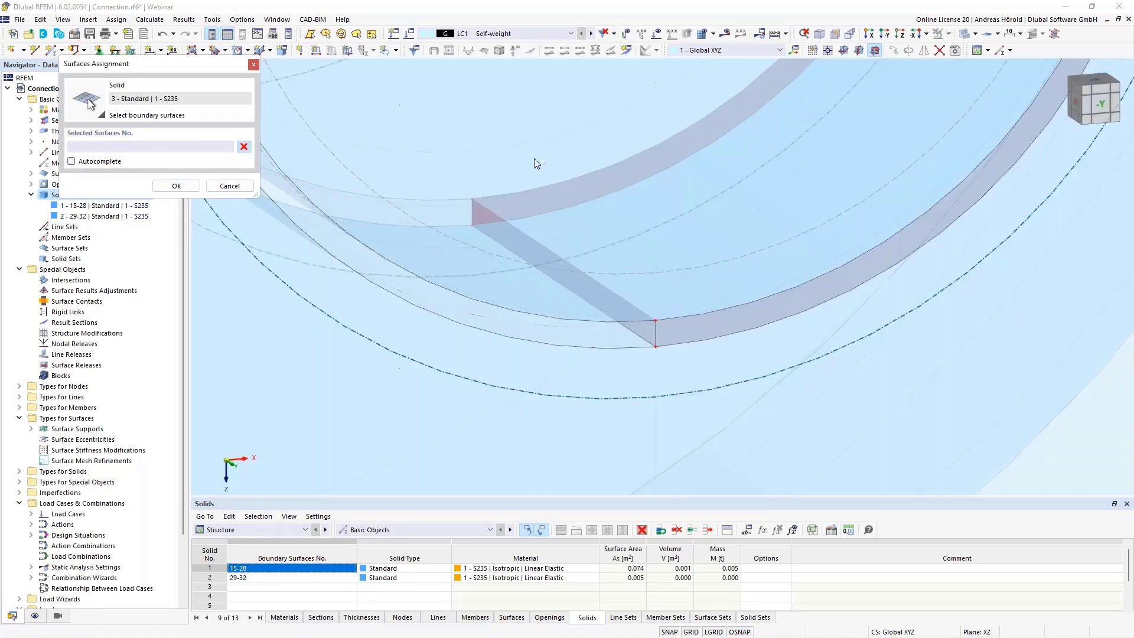
- Select the lower bridge surface, the pin's right half shell, and the rear and front half-ring surfaces as boundaries of the solid
left_click(496, 219)
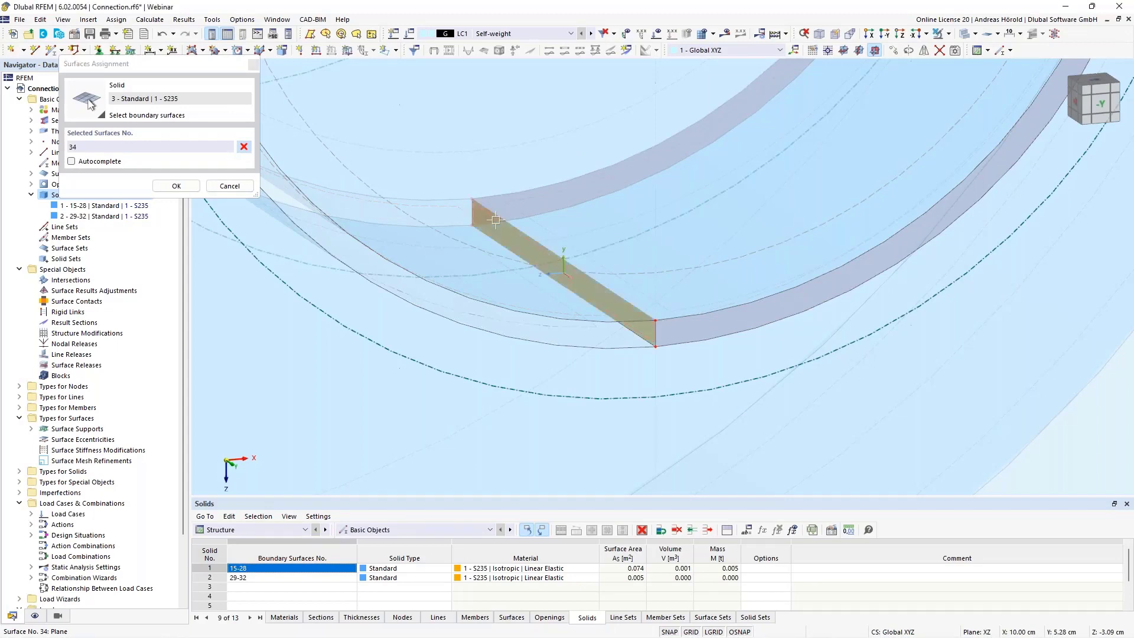
left_click(504, 202)
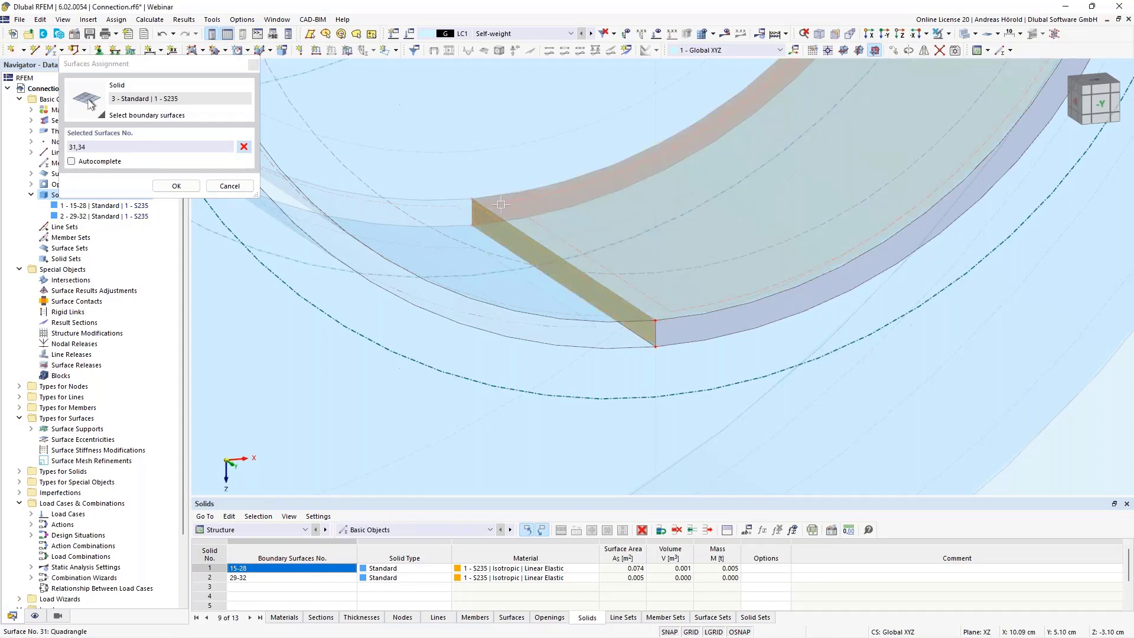
left_click(500, 209)
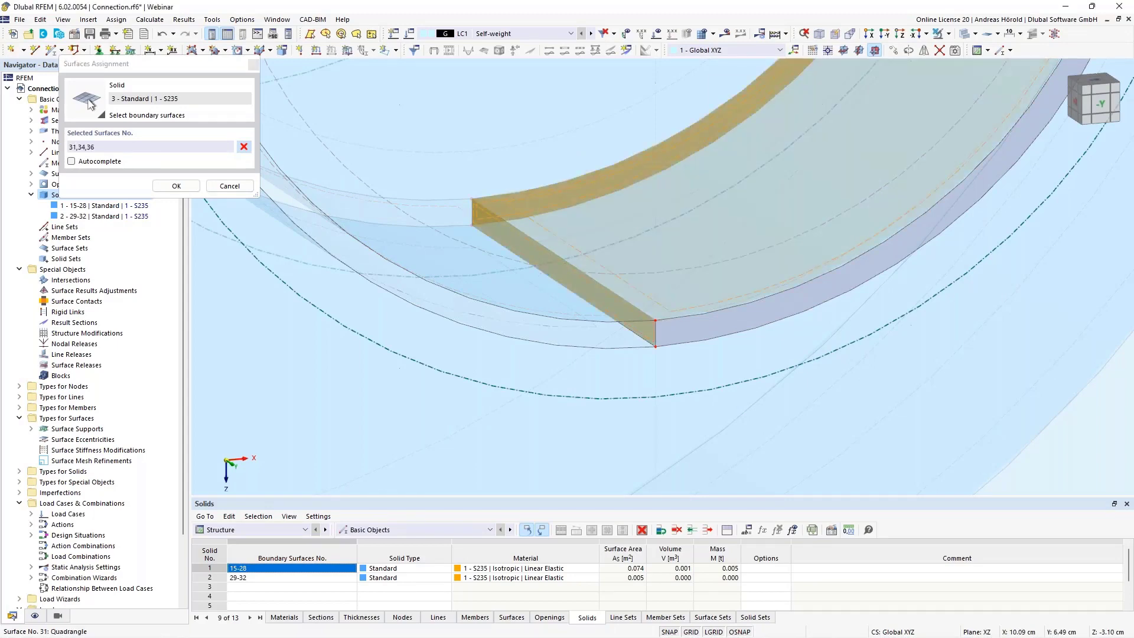
left_click(684, 338)
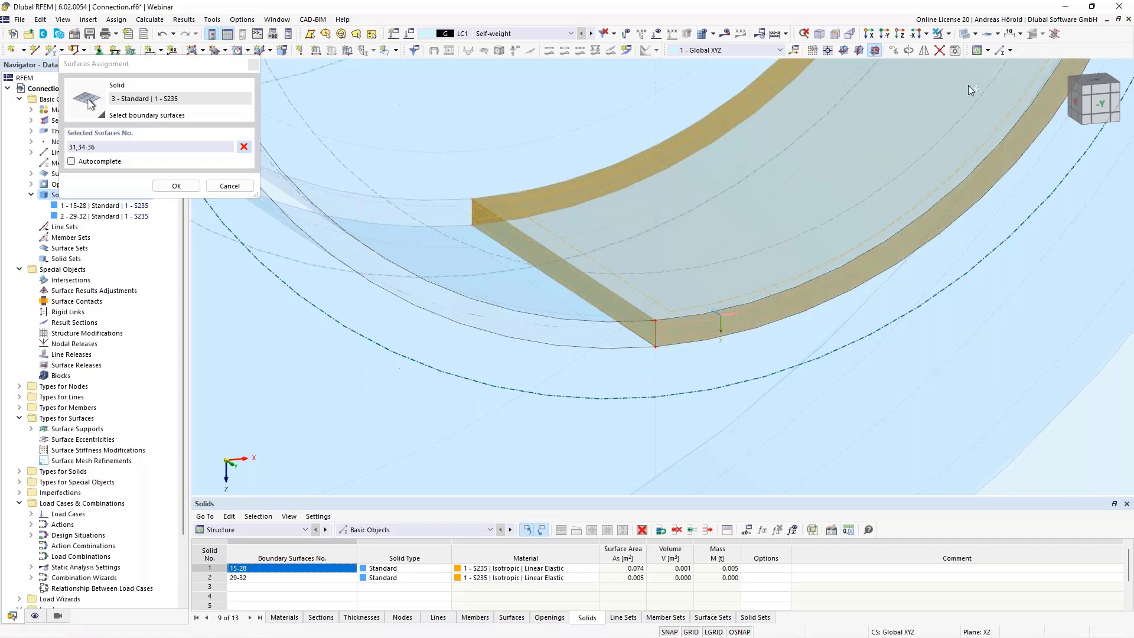
- Display the model as wireframe and add the opening's right half wall and the upper bridge surface to the boundary selection
left_click(974, 36)
left_click(971, 51)
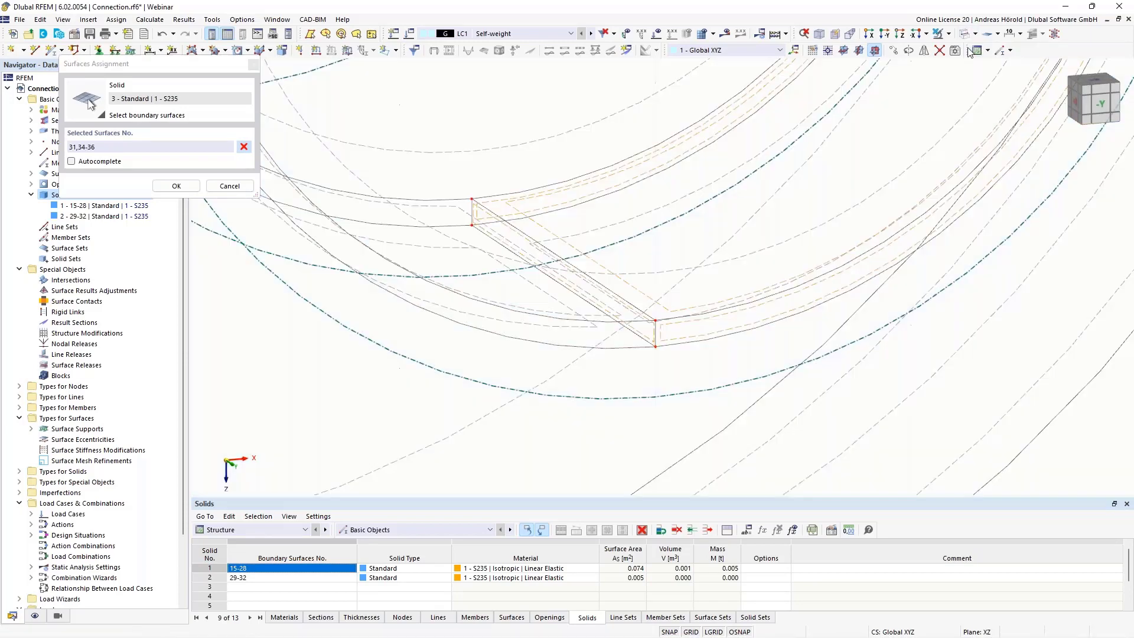
scroll(714, 328, "down", 3)
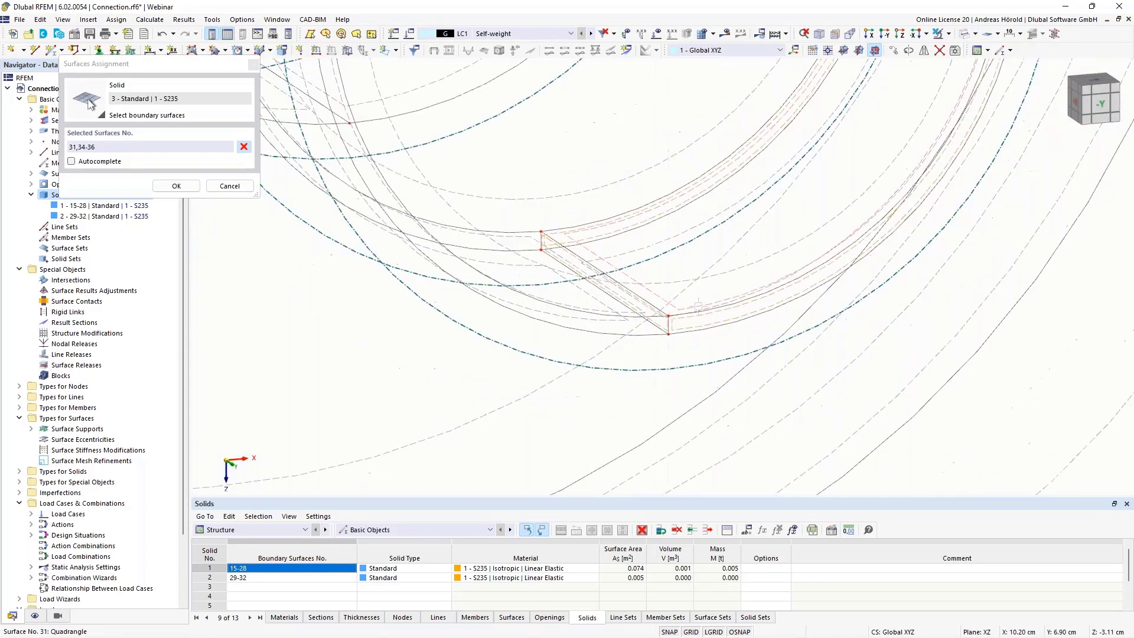
middle_click_drag(760, 329, 567, 339)
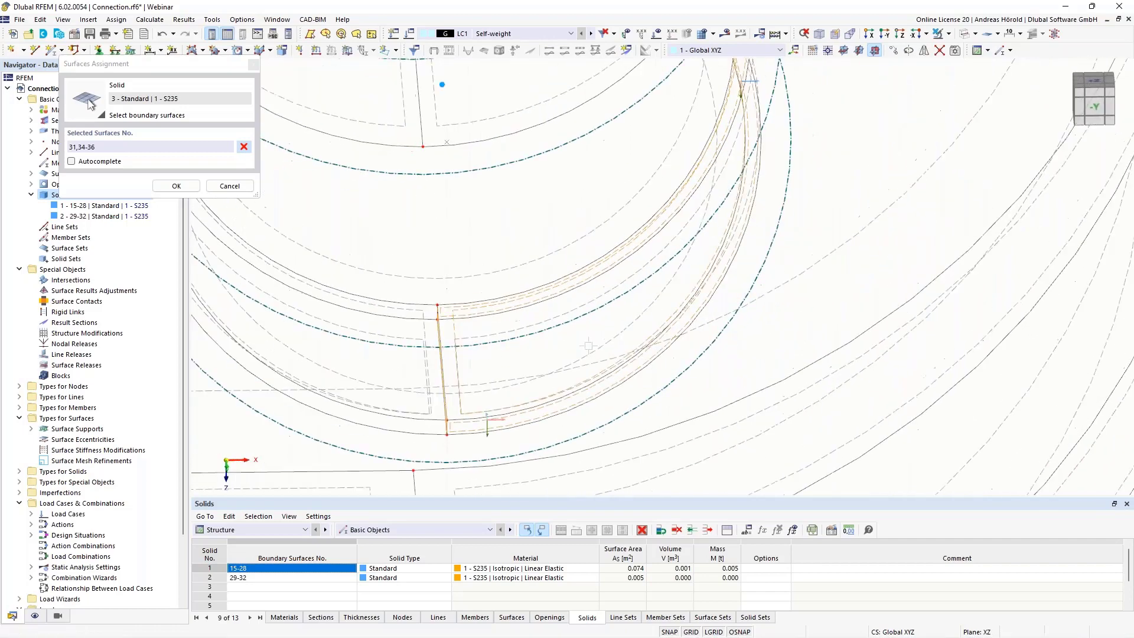
left_click(441, 84)
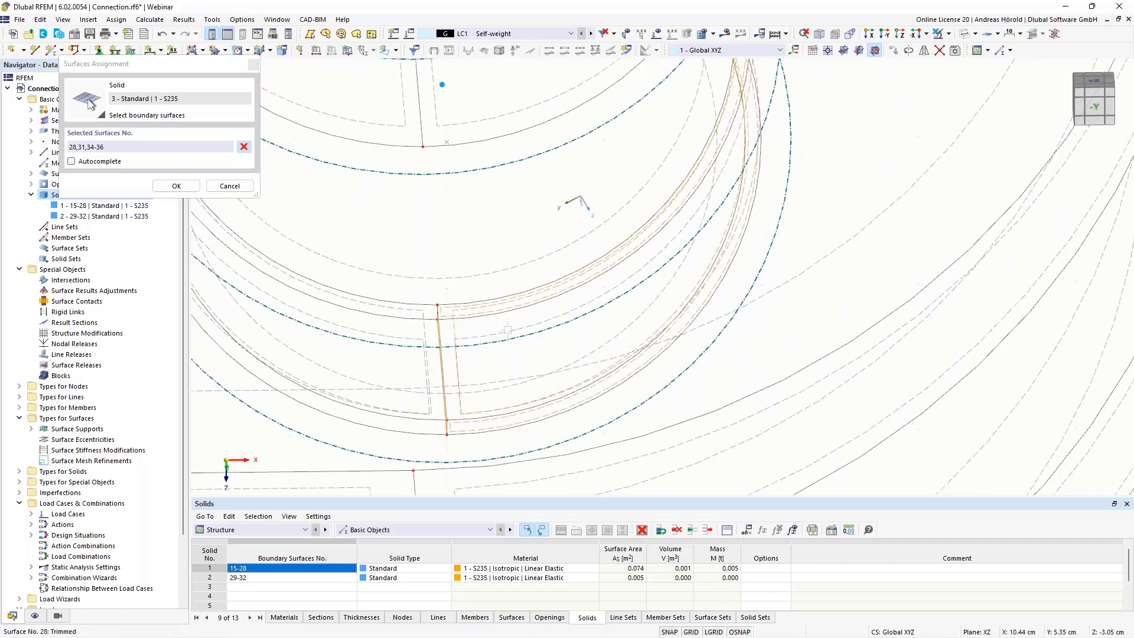
scroll(461, 221, "down", 3)
scroll(452, 153, "up", 5)
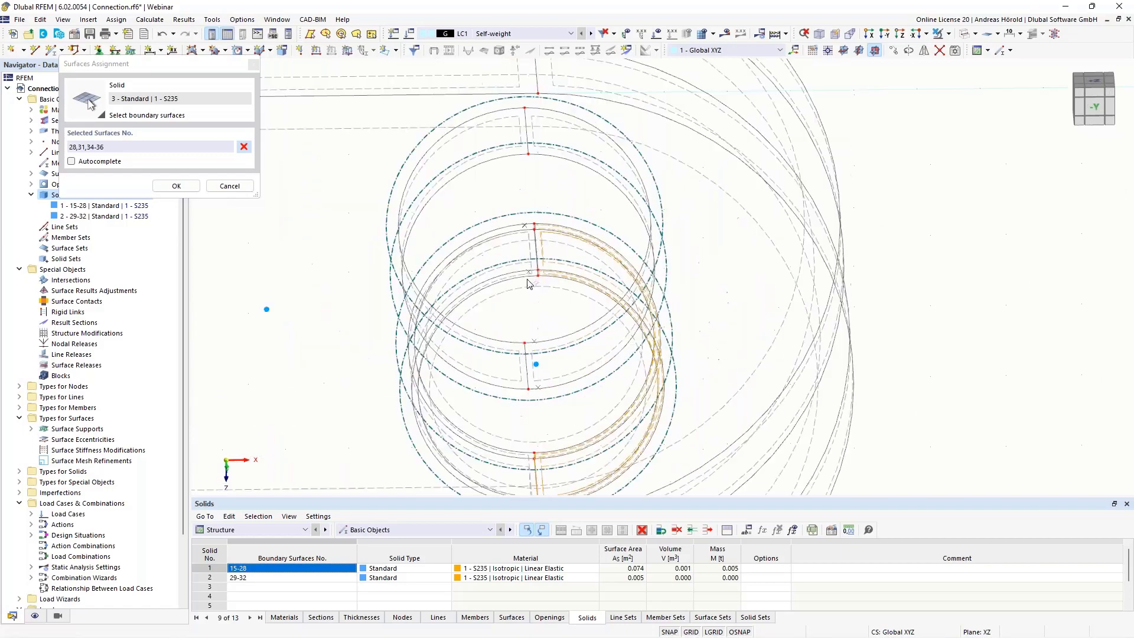
middle_click_drag(513, 315, 633, 140, "ctrl")
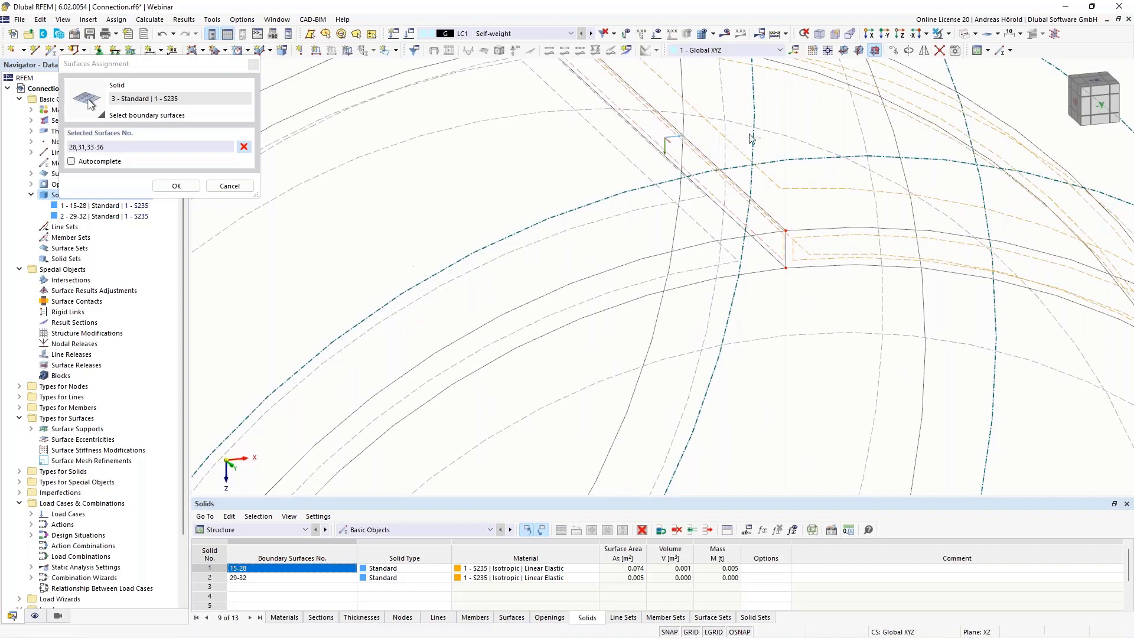
- Restore the transparent shaded display and accept surfaces 28,31,33-36 as the solid's boundary surfaces
left_click(976, 34)
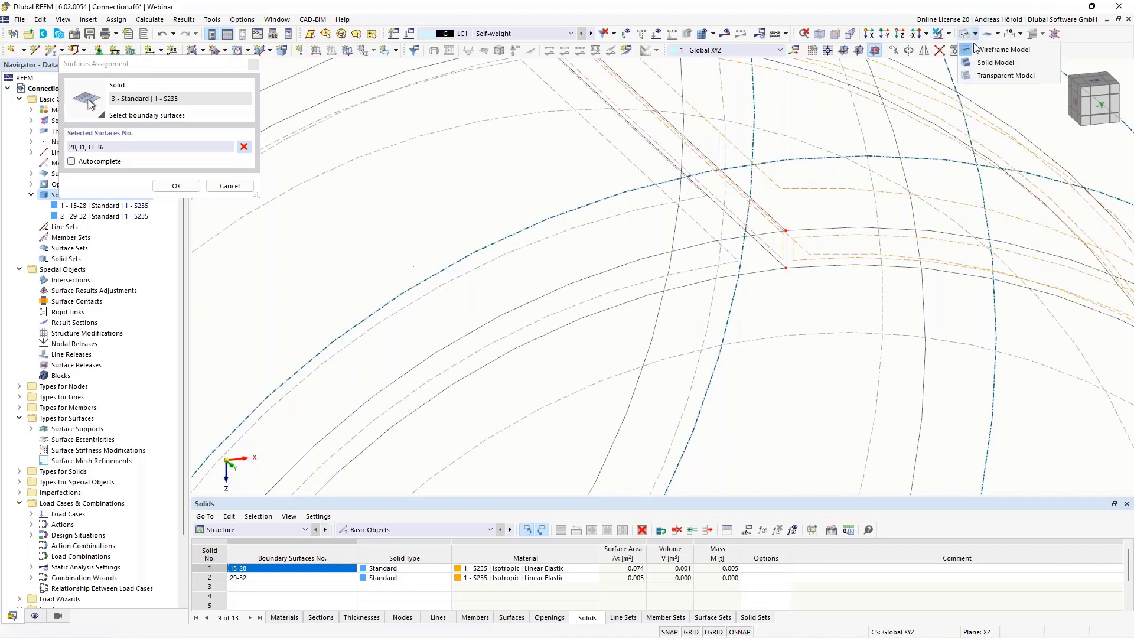
left_click(981, 63)
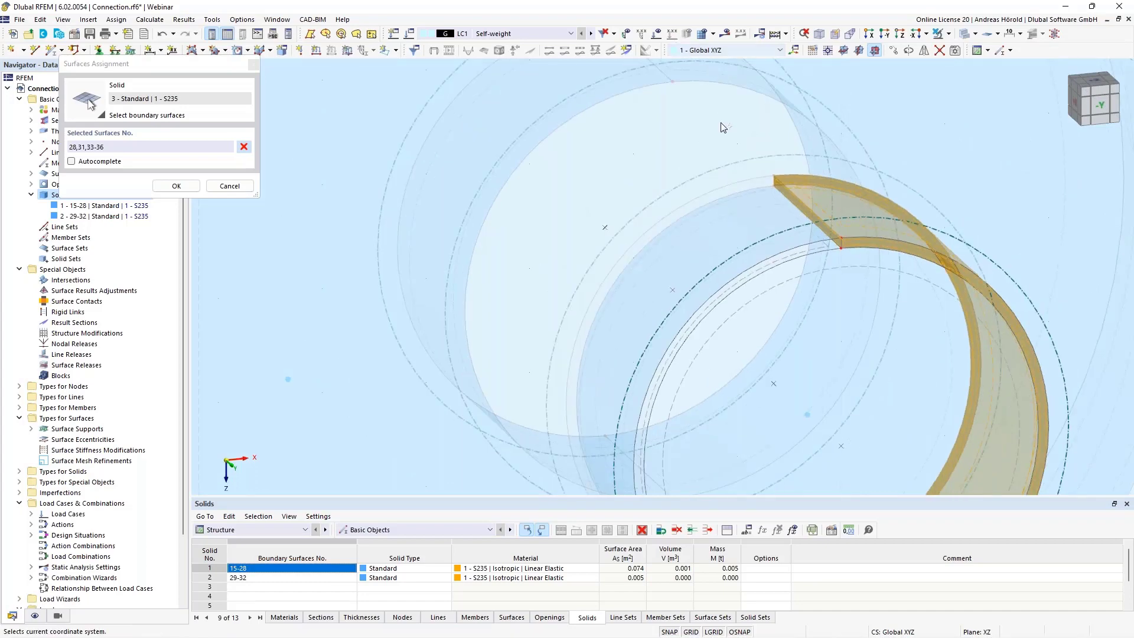
scroll(789, 283, "down", 5)
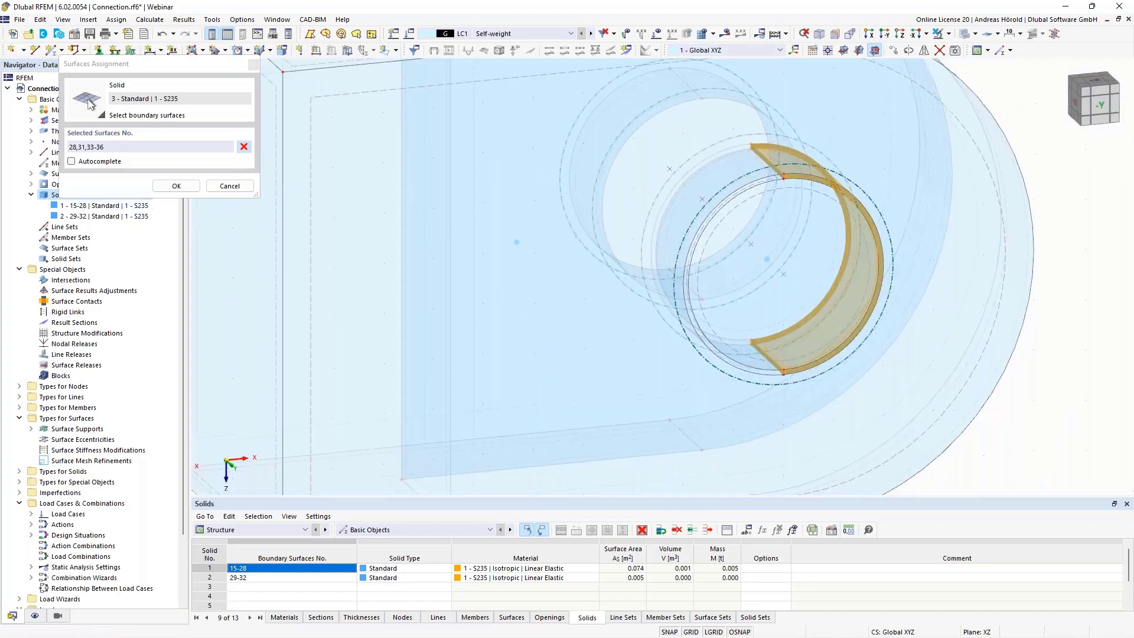
left_click(176, 185)
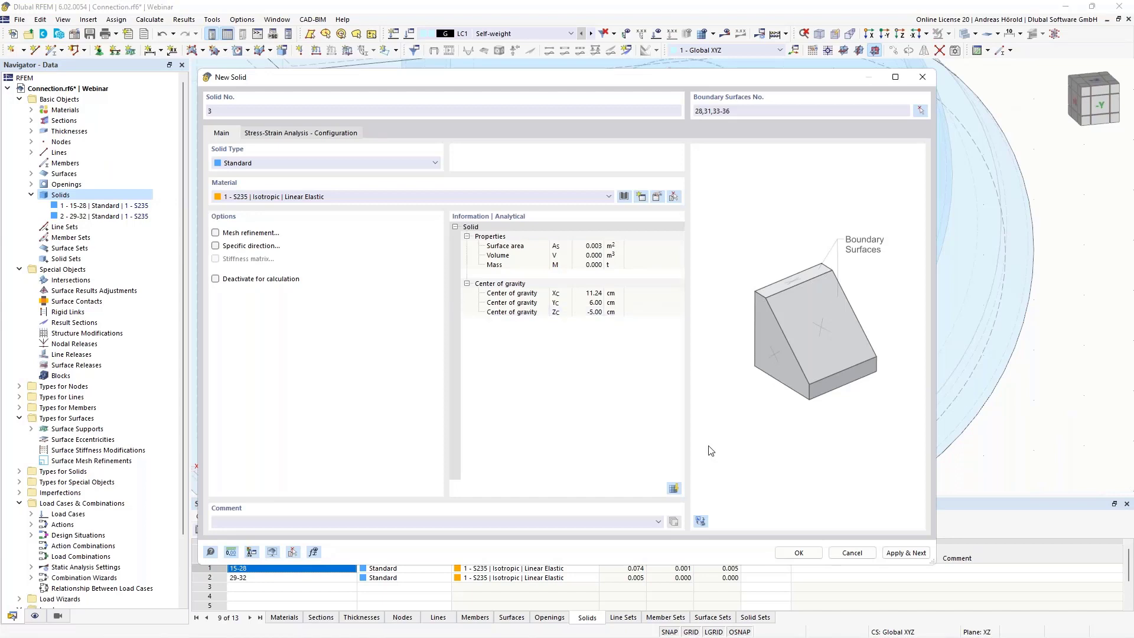
- Set the solid type to Contact and create a new contact definition with Failure under tension perpendicular to the surfaces
left_click(295, 164)
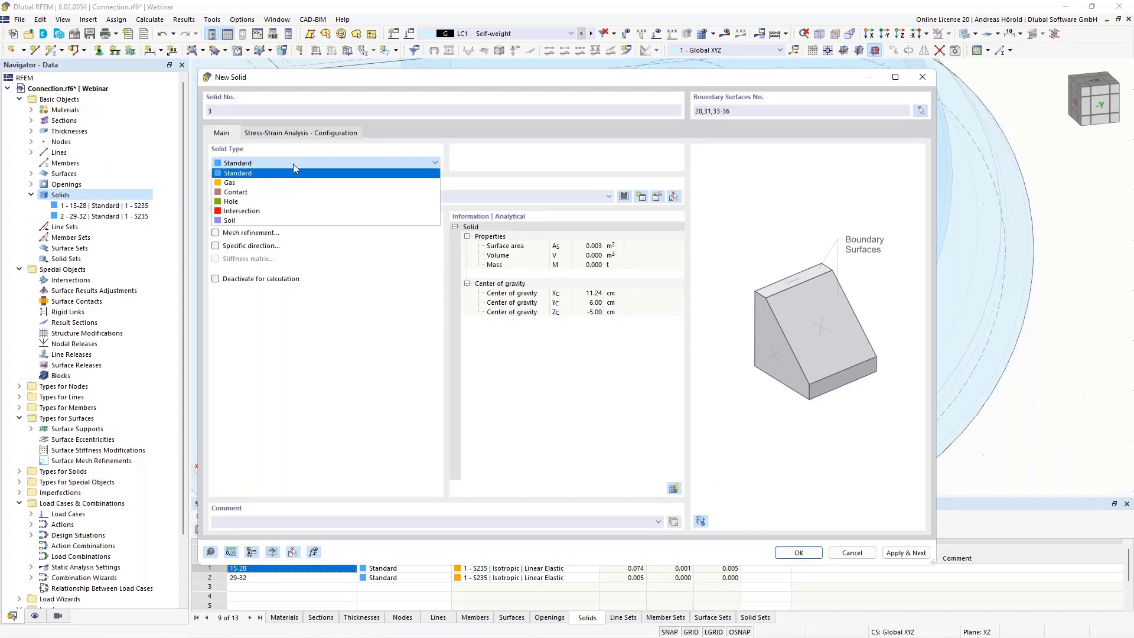
left_click(279, 193)
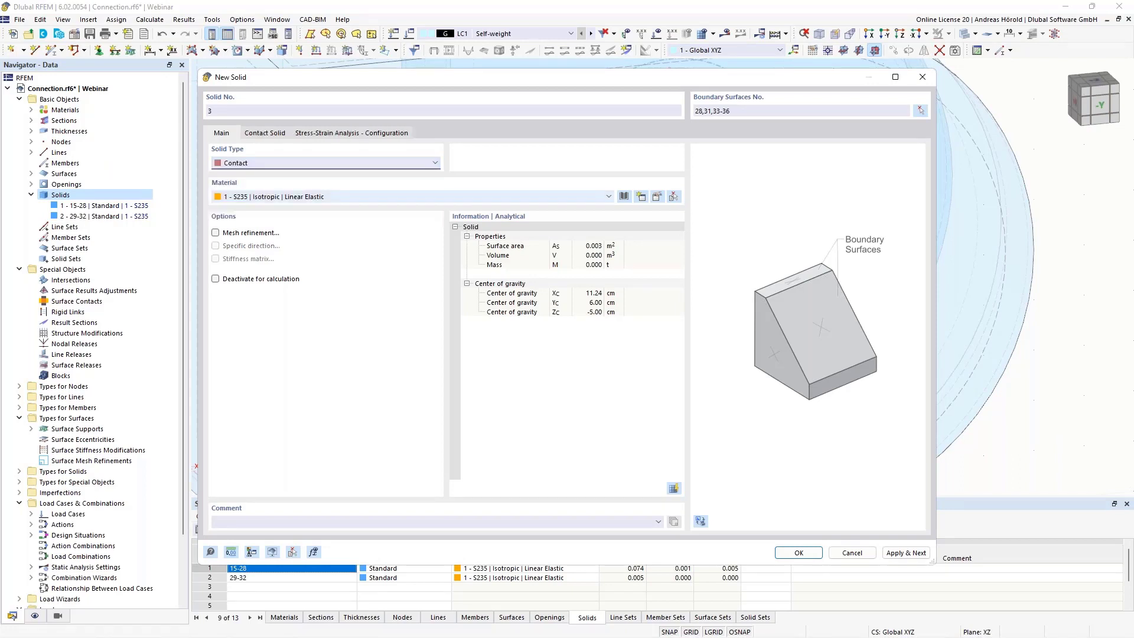
left_click(267, 133)
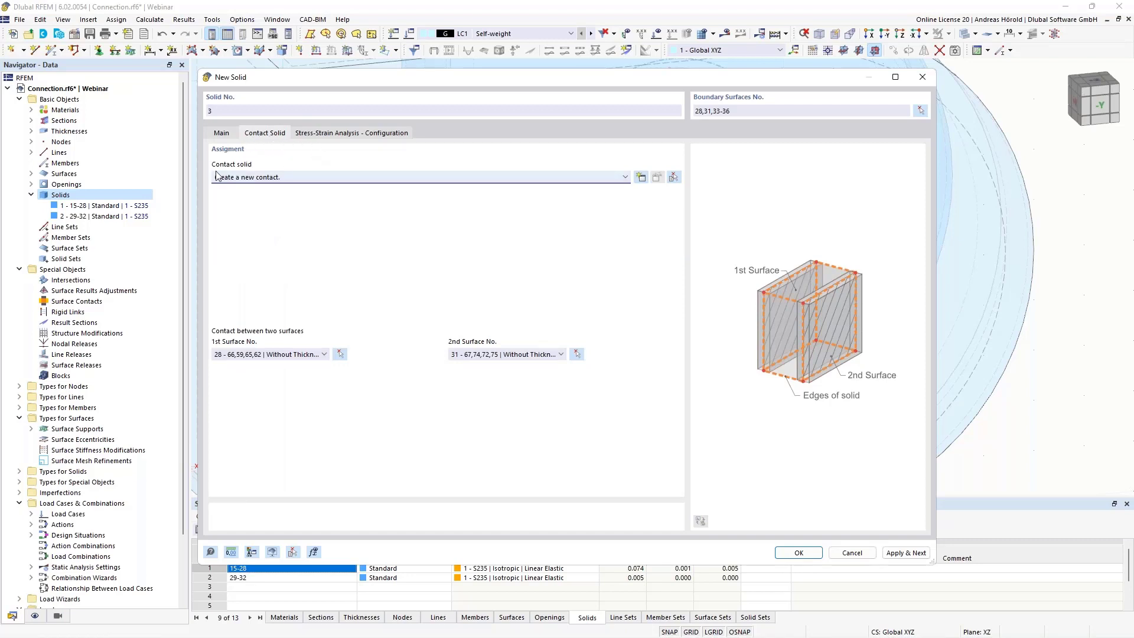
left_click(641, 178)
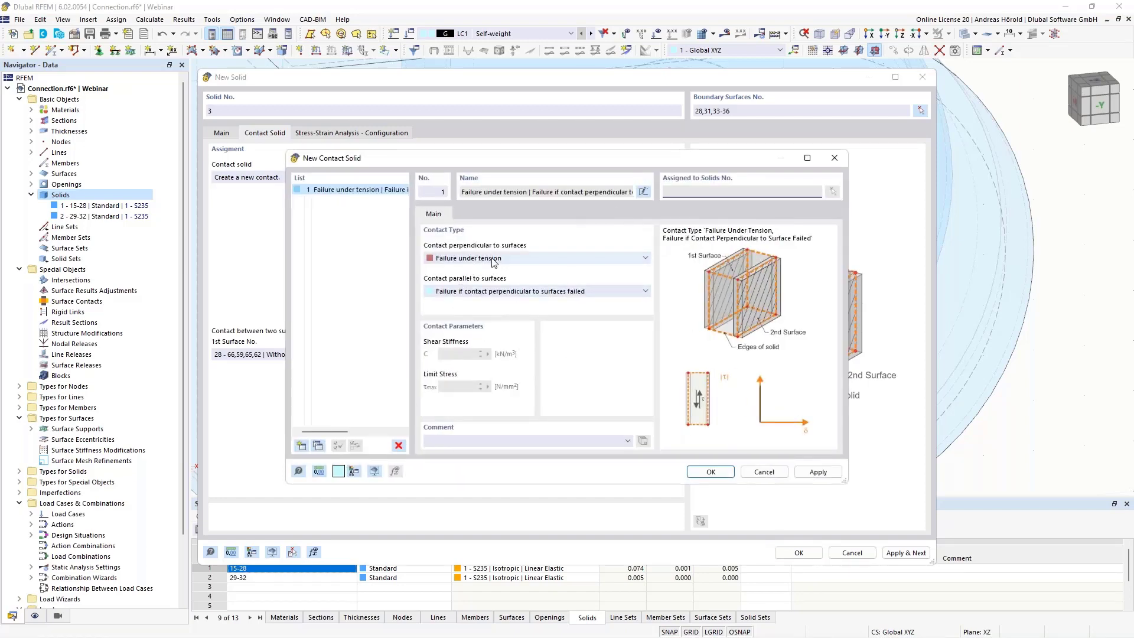
left_click(494, 260)
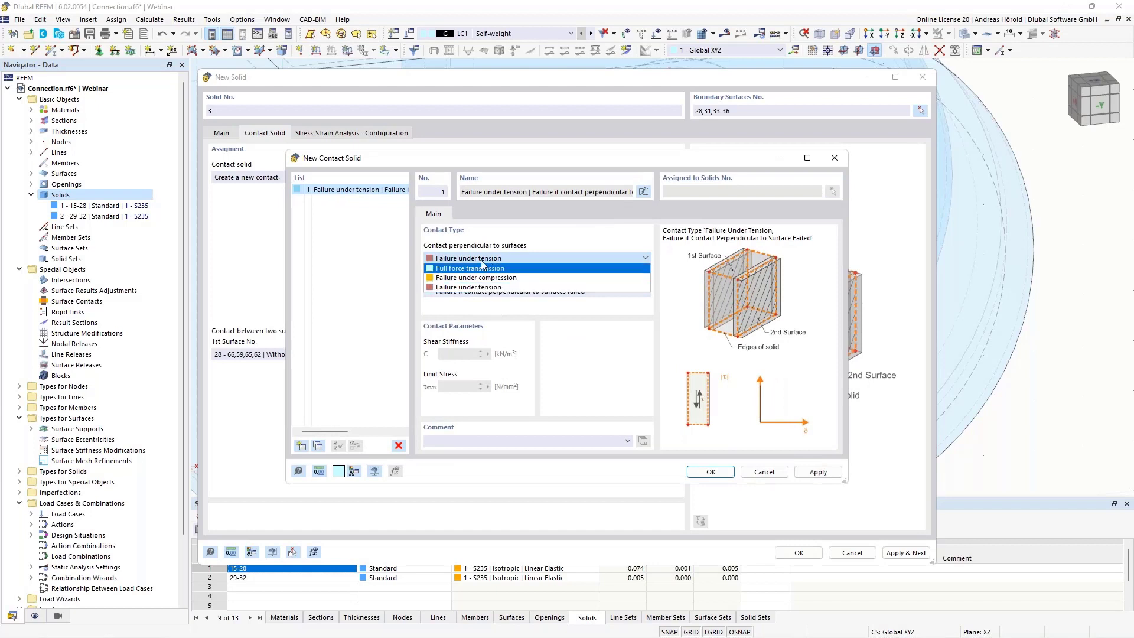
left_click(508, 288)
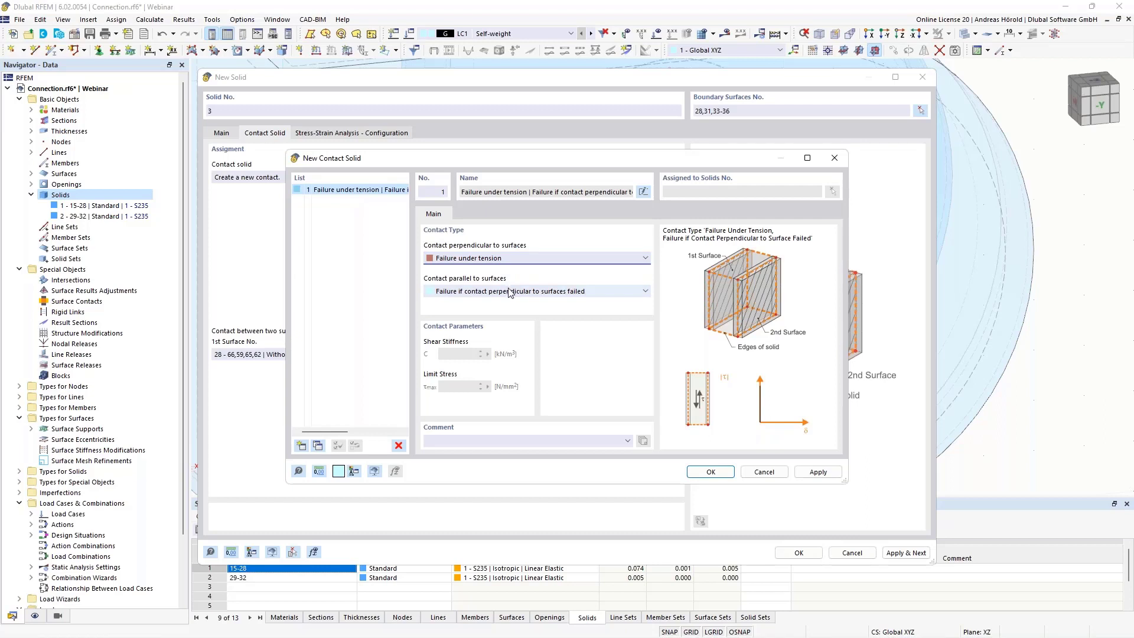
- Set the contact parallel to surfaces to Rigid friction with a friction coefficient of 0.01 and accept the contact definition
left_click(508, 294)
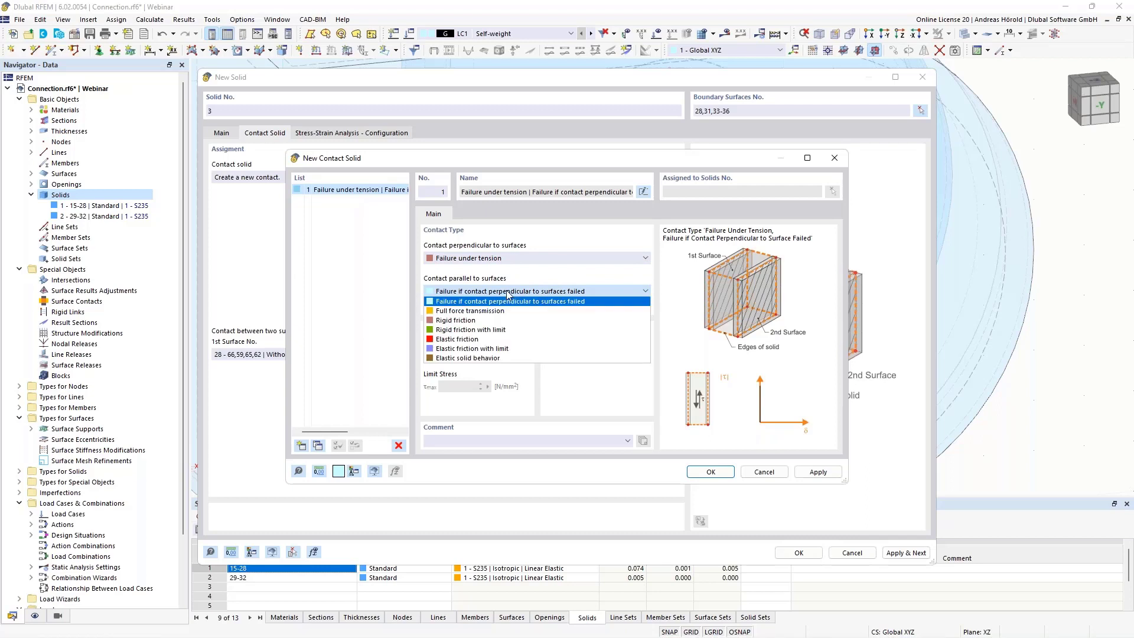
left_click(488, 322)
double_click(470, 387)
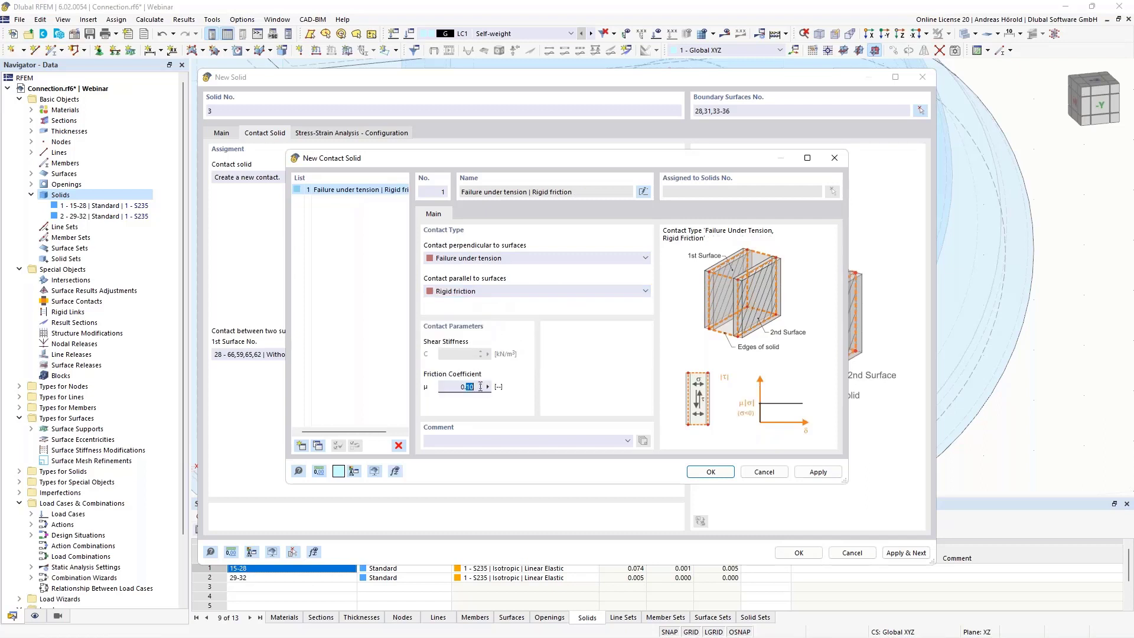
type("01")
left_click(712, 472)
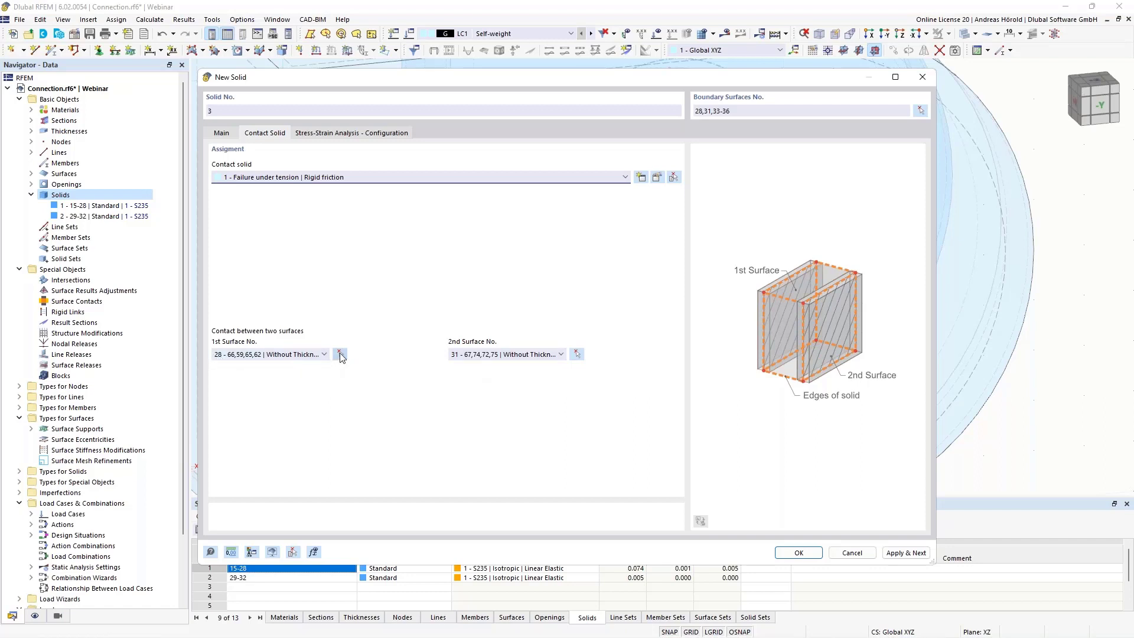
- Check in wireframe display which pin and opening surfaces serve as the first and second surfaces of the contact solid
left_click(341, 355)
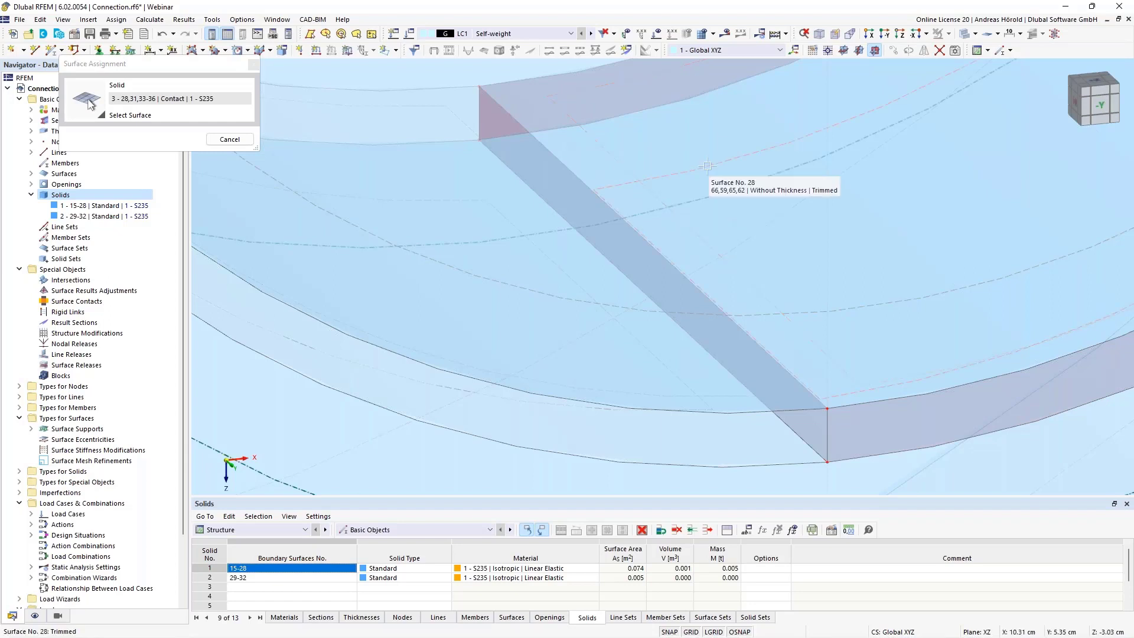
left_click(975, 33)
left_click(967, 51)
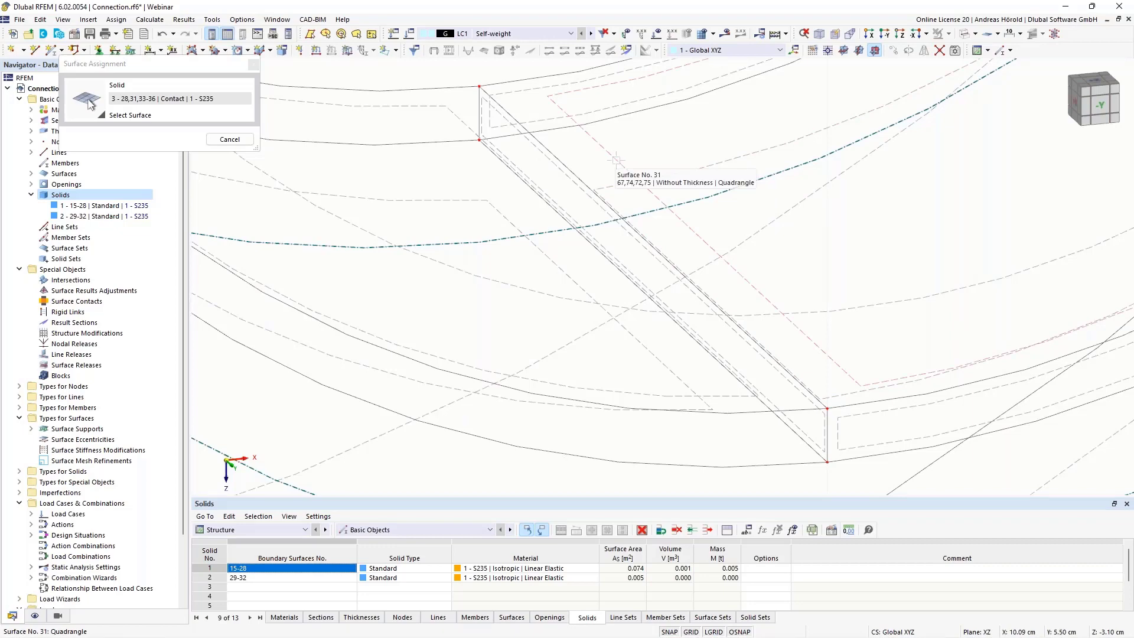
left_click(230, 139)
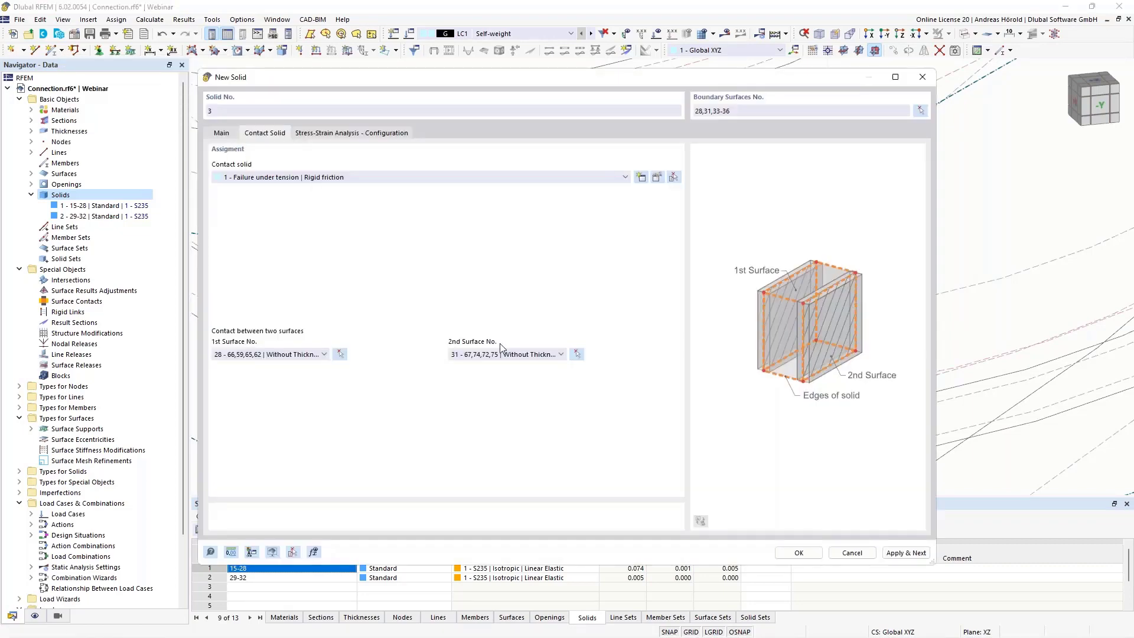
left_click(223, 134)
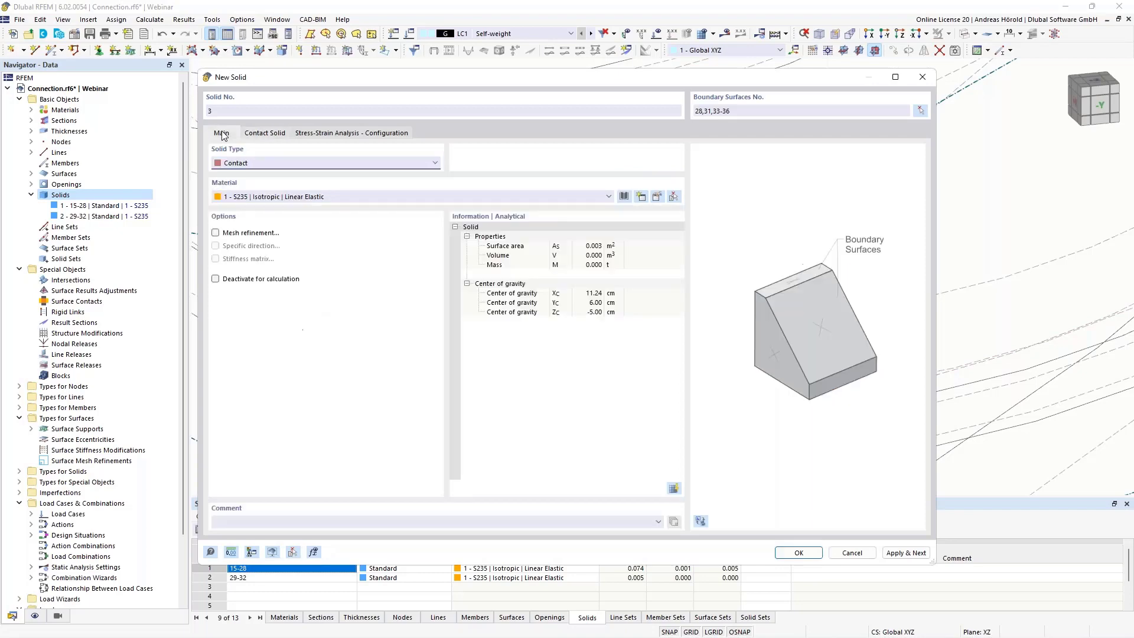
- Create the contact solid from boundary surfaces 28,31,33-36 and switch the model back to transparent display
left_click(802, 553)
scroll(730, 431, "up", 3)
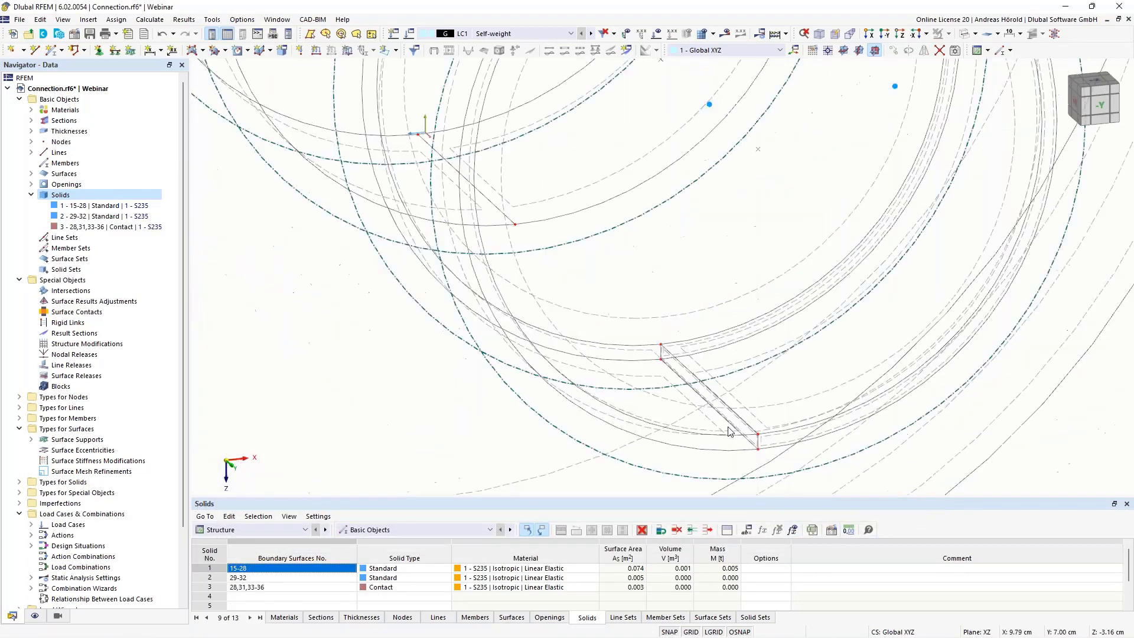
scroll(730, 432, "down", 3)
left_click(976, 34)
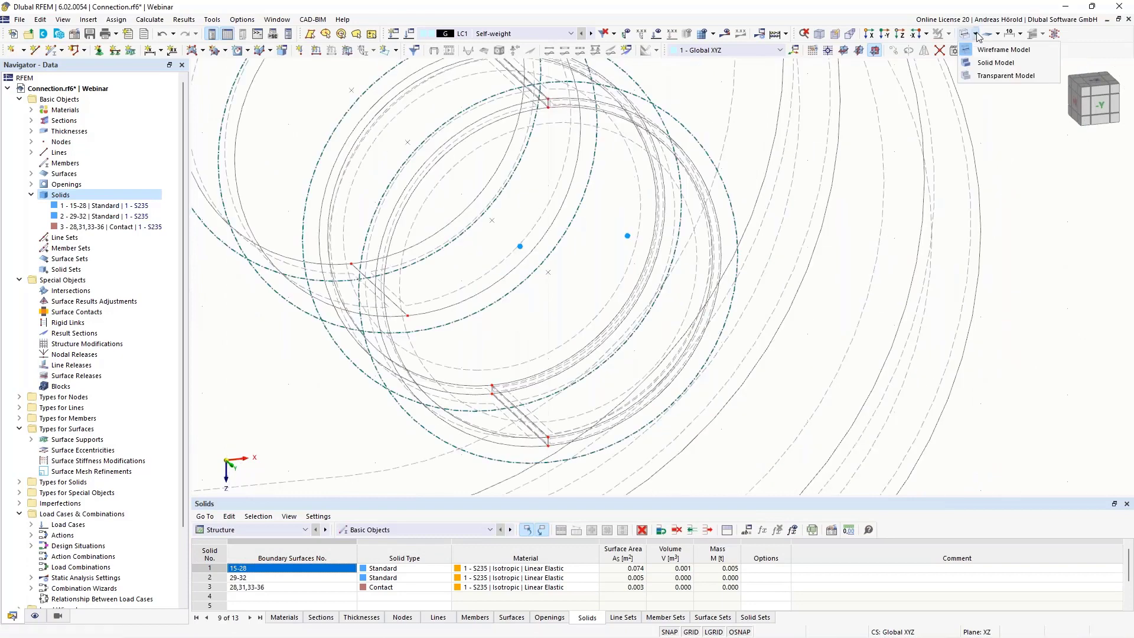
left_click(993, 76)
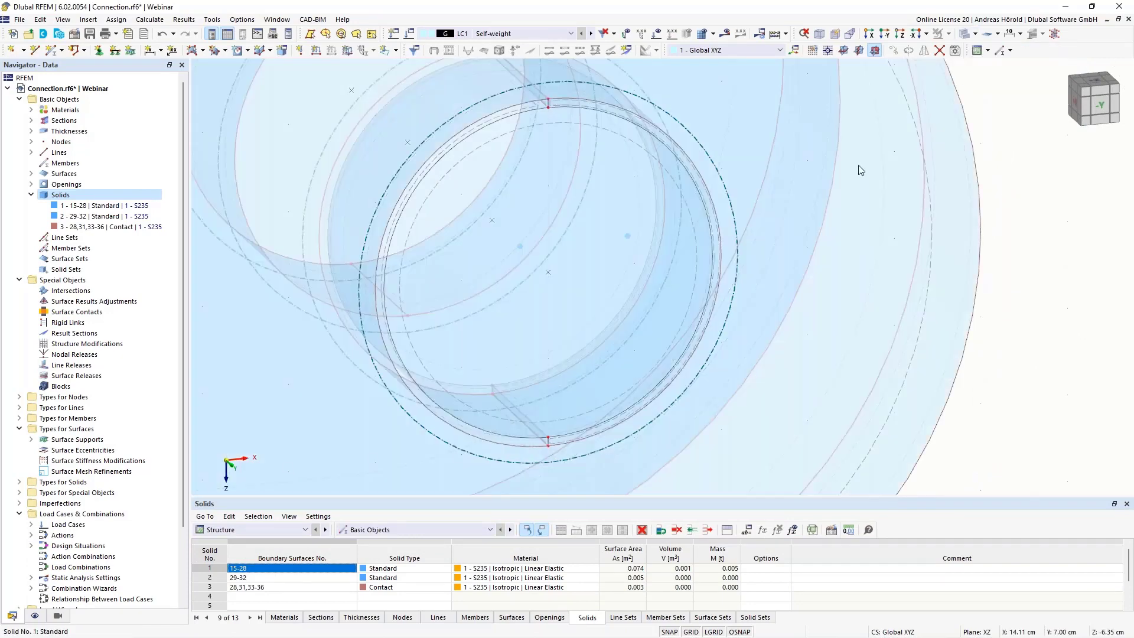
scroll(801, 218, "up", 2)
scroll(801, 218, "down", 2)
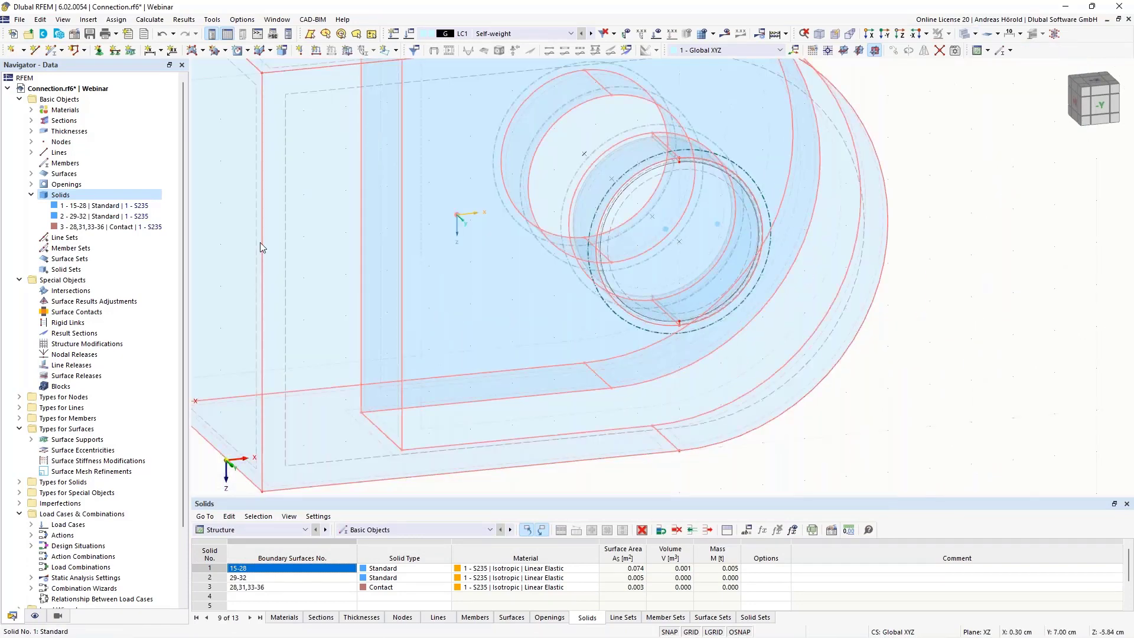
- Mirror a copy of contact solid 3 about the YZ plane through the pin's centre point at X 10, Y 7, Z -5 cm
left_click(108, 229)
middle_click_drag(935, 424, 895, 382)
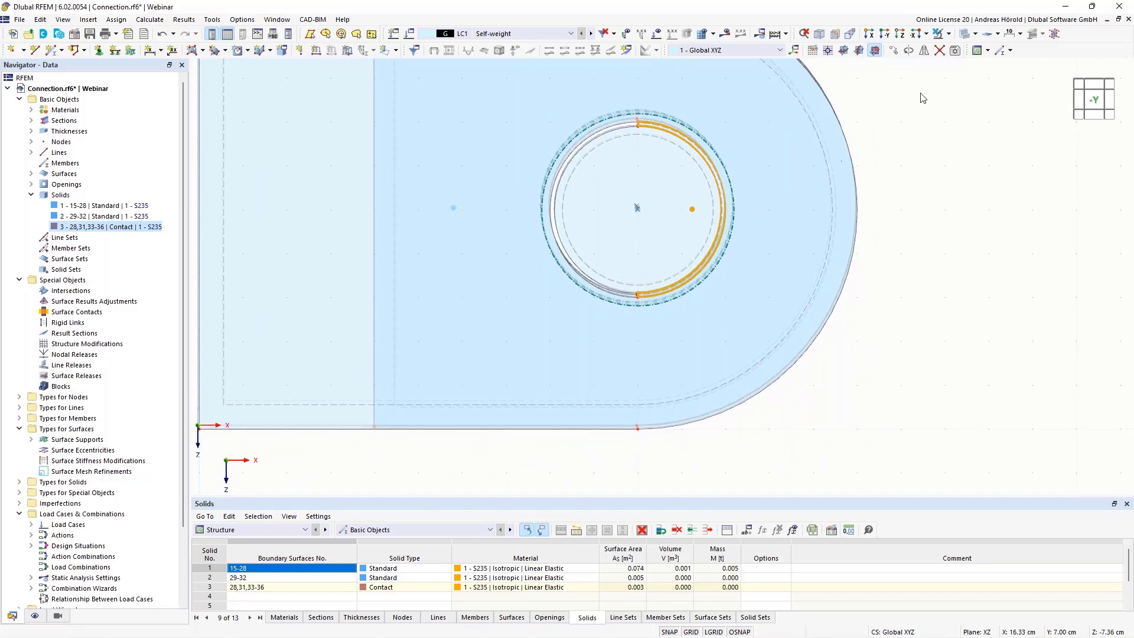
left_click(885, 46)
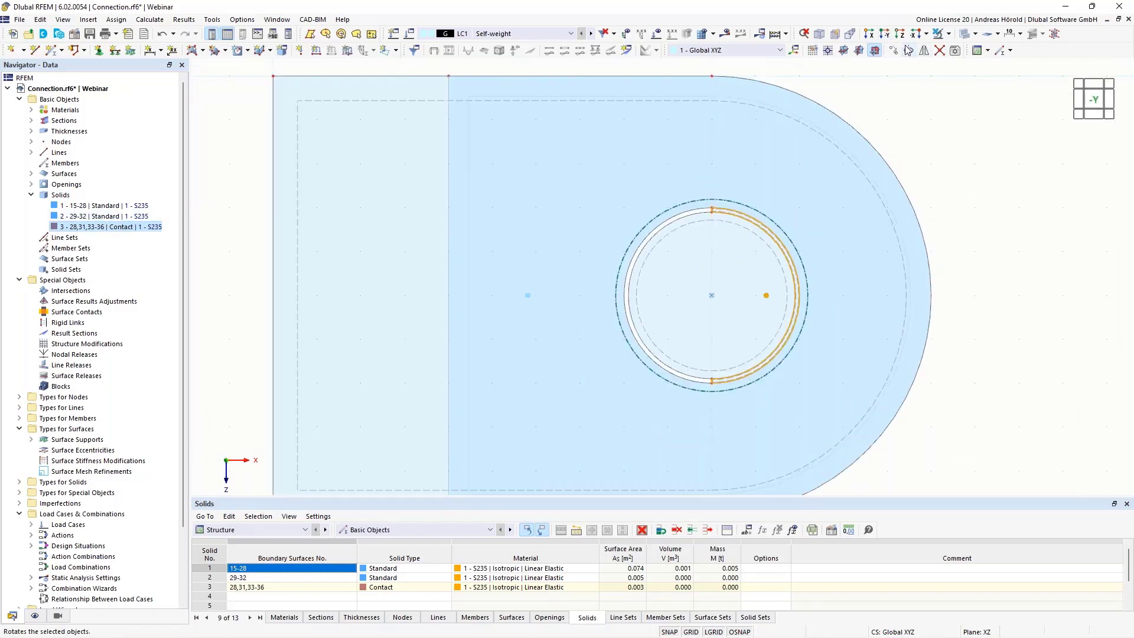
left_click(924, 51)
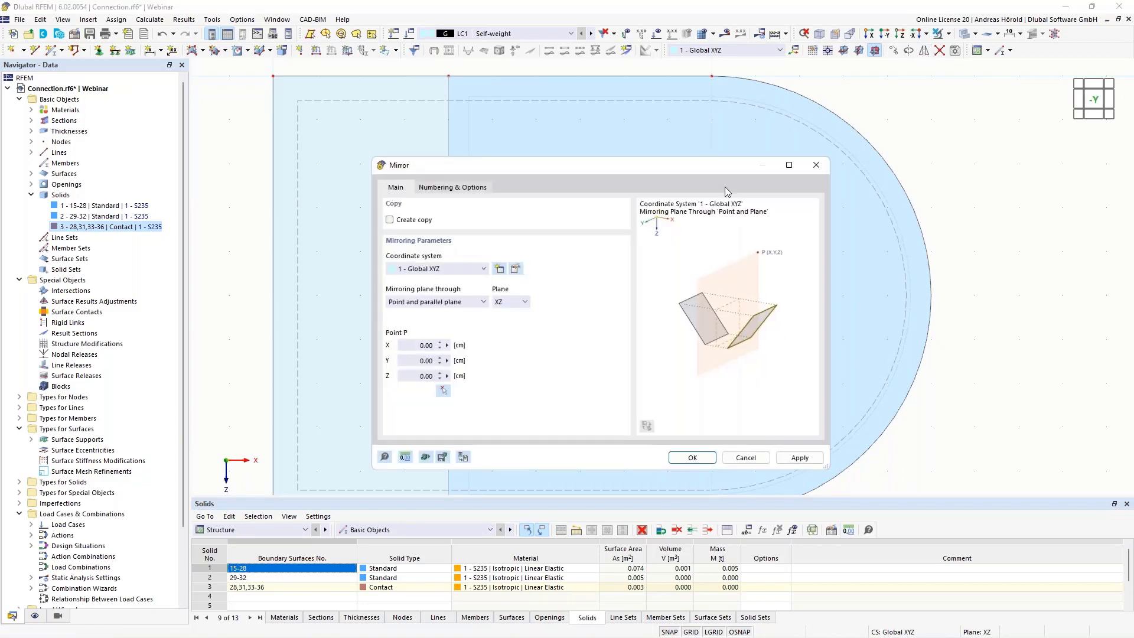
left_click(390, 221)
left_click(512, 303)
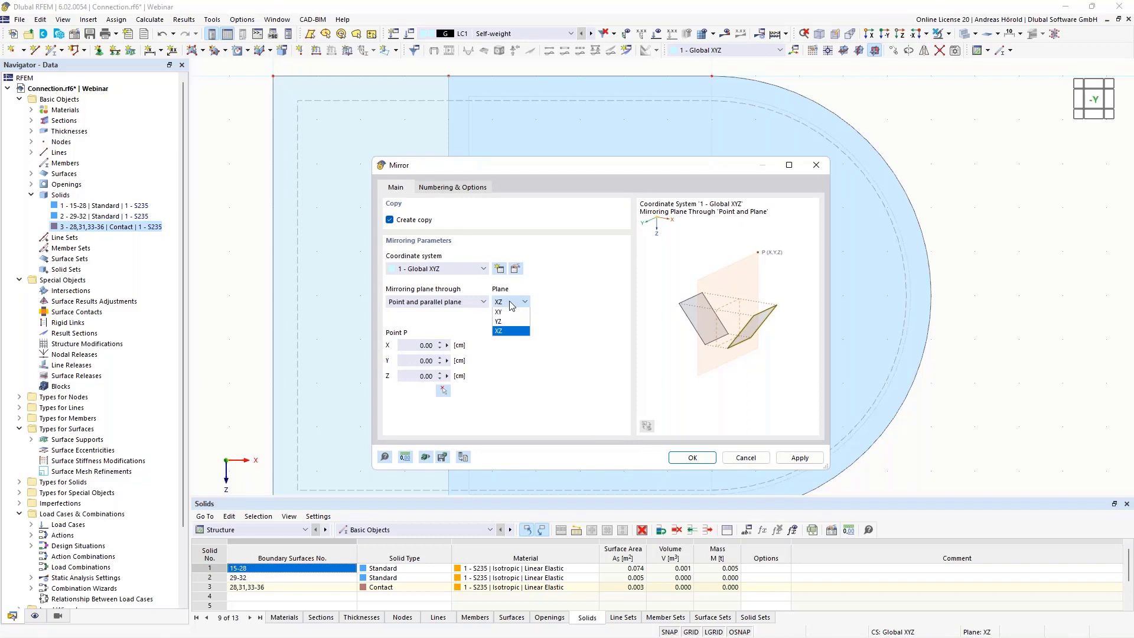
left_click(510, 322)
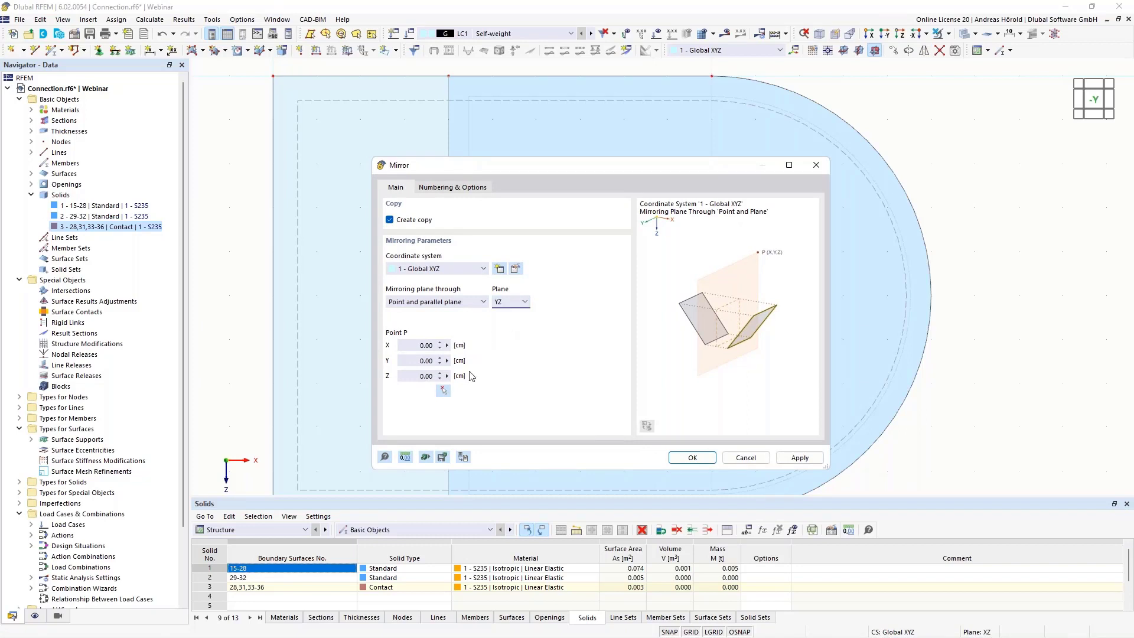
left_click(443, 391)
left_click(740, 306)
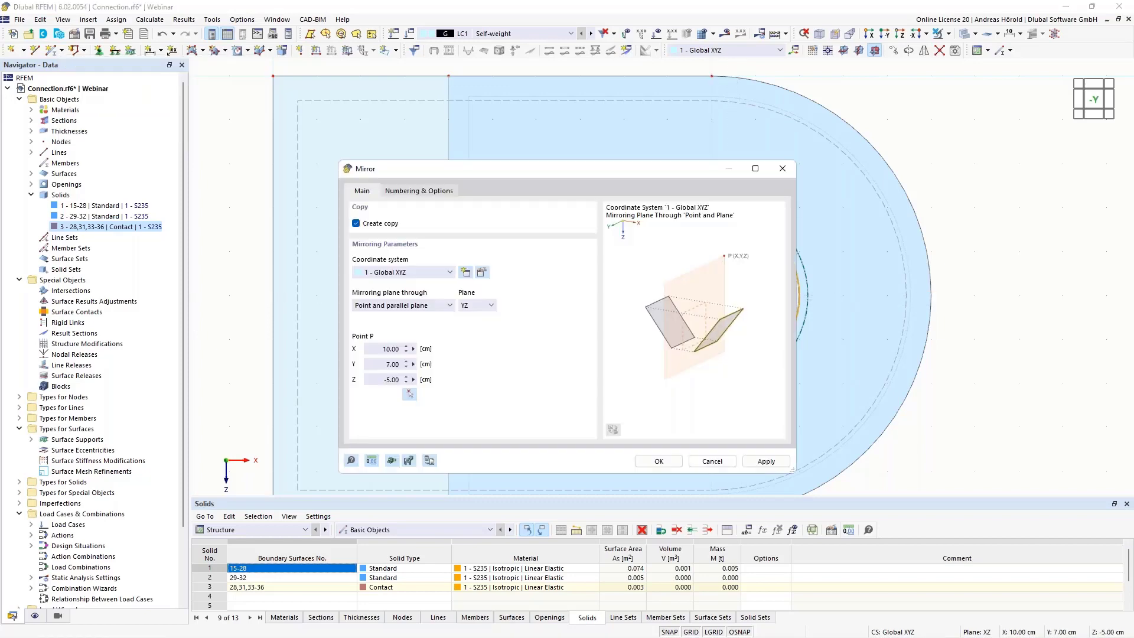
left_click(659, 463)
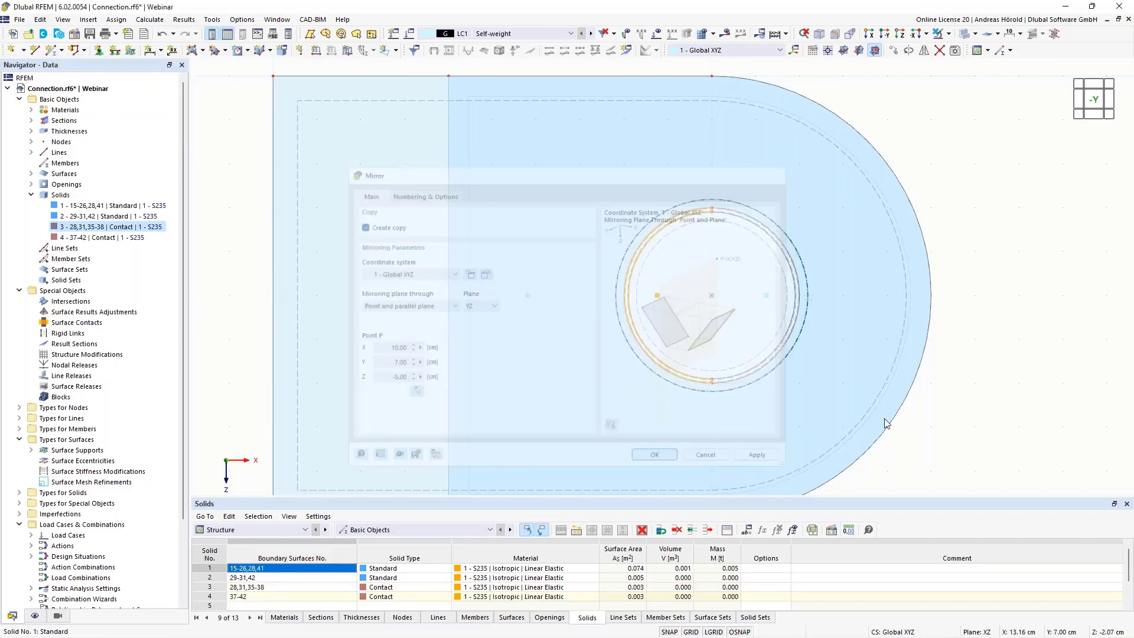
- Copy the pin solid and both contact solids once by -5 cm in Y, picking the displacement between matching nodes of the two plates
key("F7")
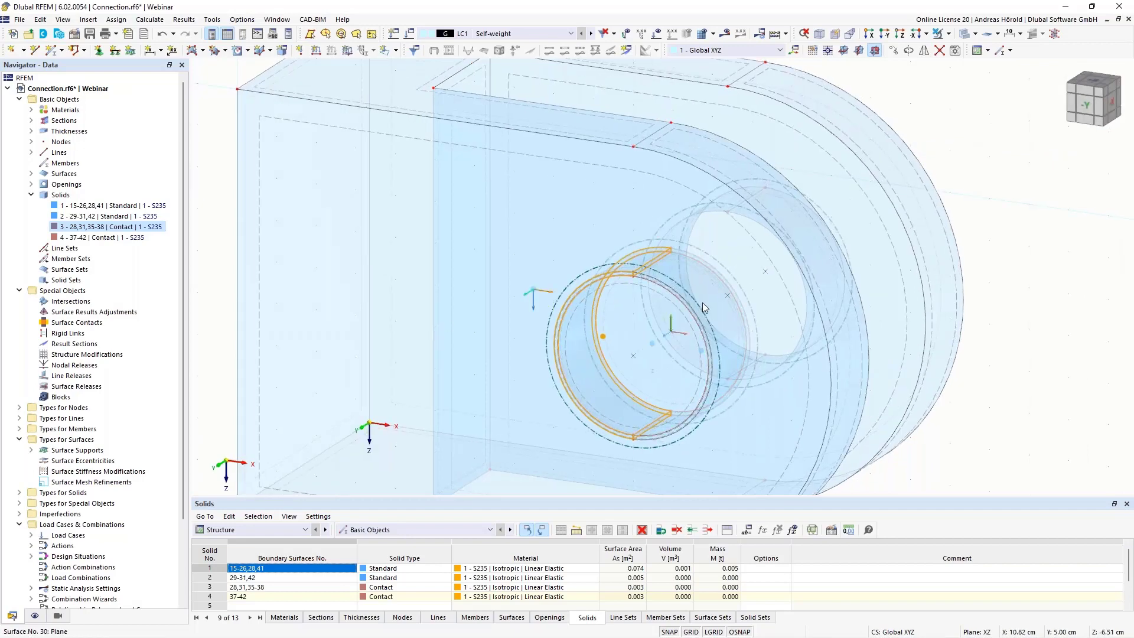
scroll(703, 303, "down", 2)
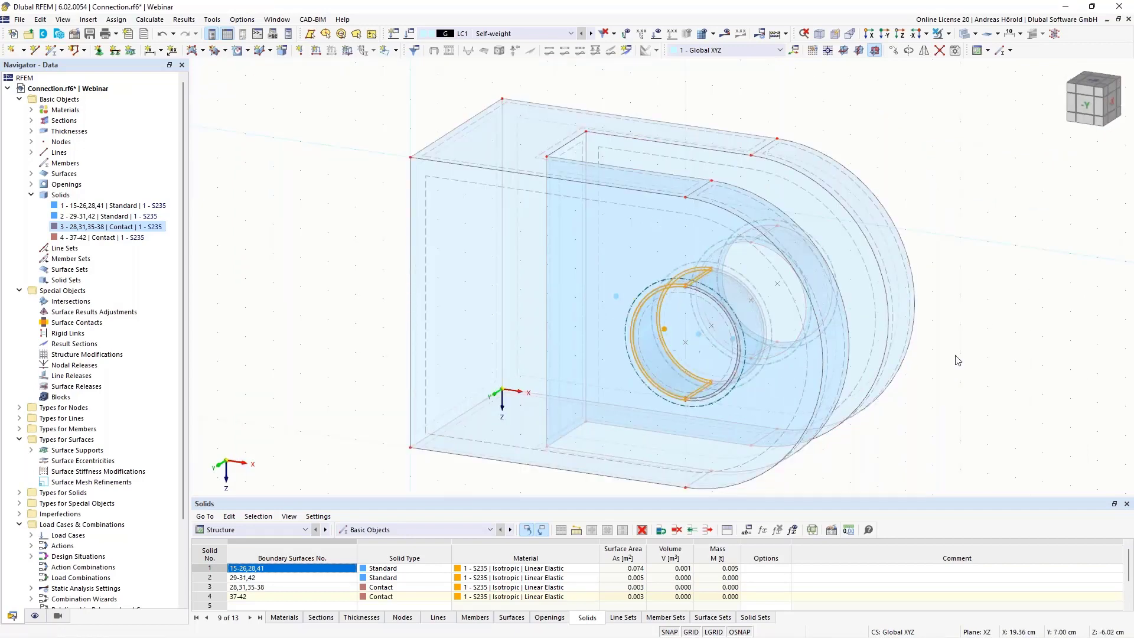
middle_click_drag(976, 390, 929, 376)
left_click(106, 216, "ctrl")
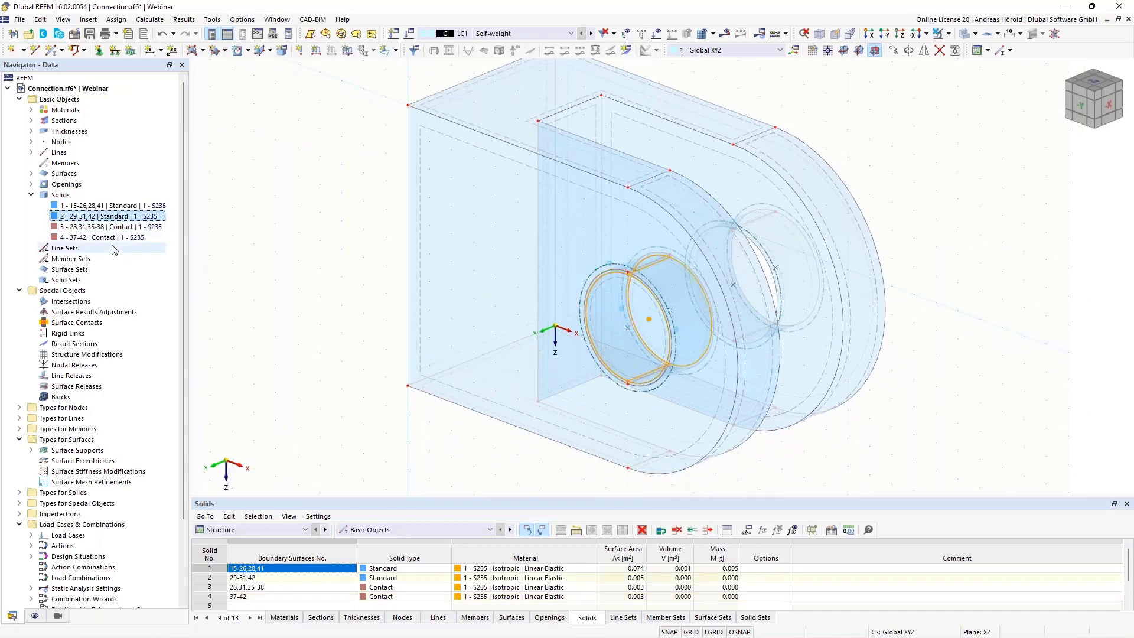
left_click(114, 238, "ctrl")
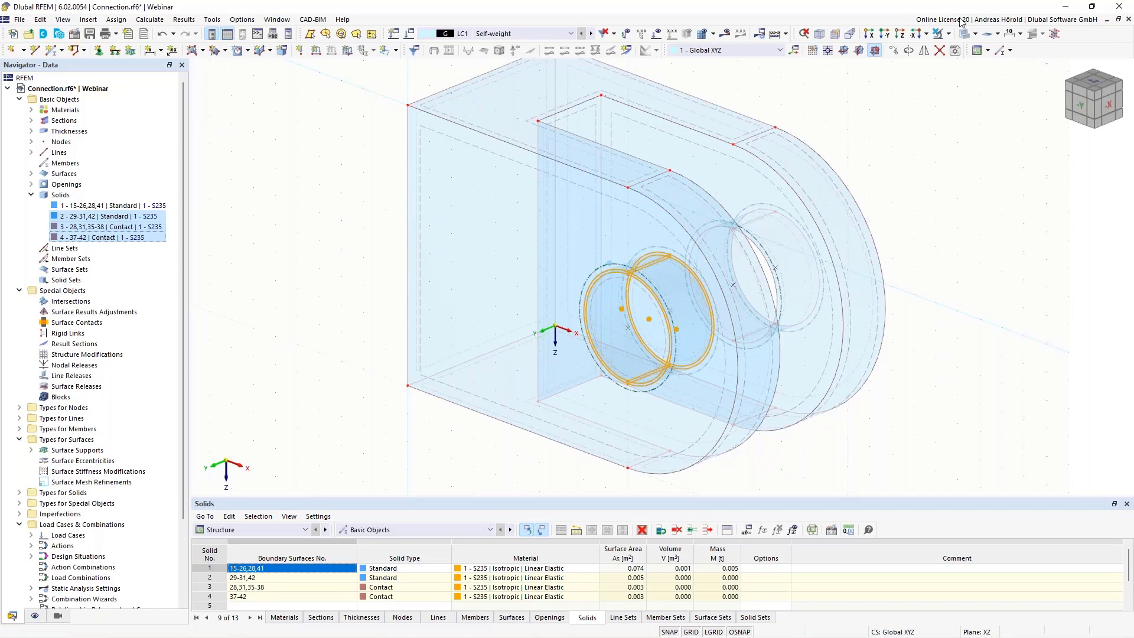
left_click(894, 51)
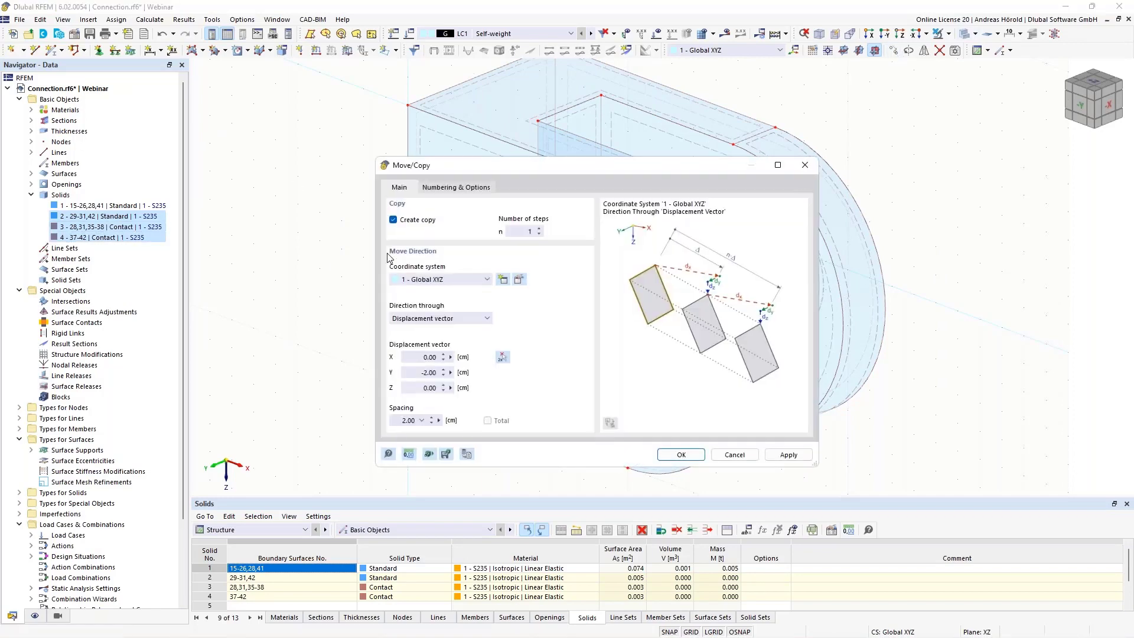
left_click(503, 358)
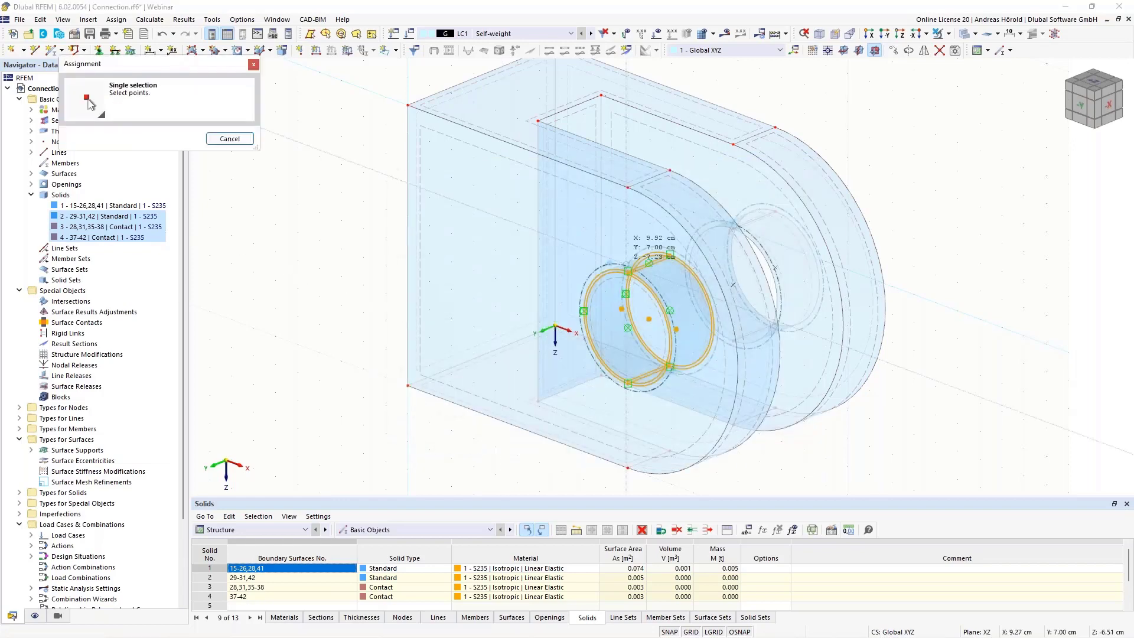
left_click(628, 188)
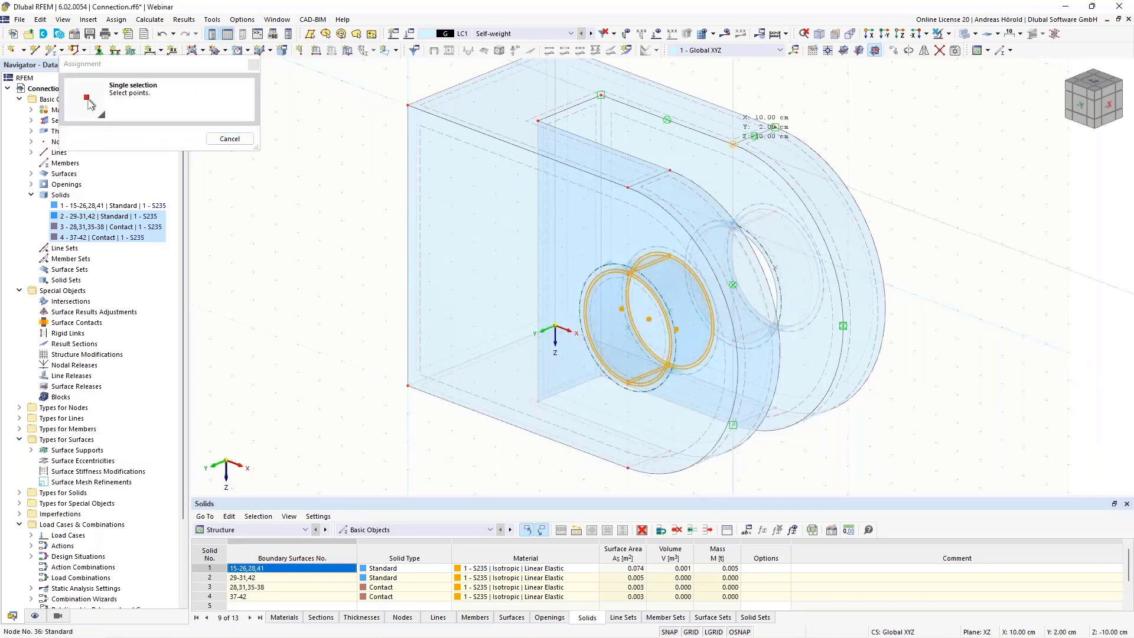
left_click(732, 145)
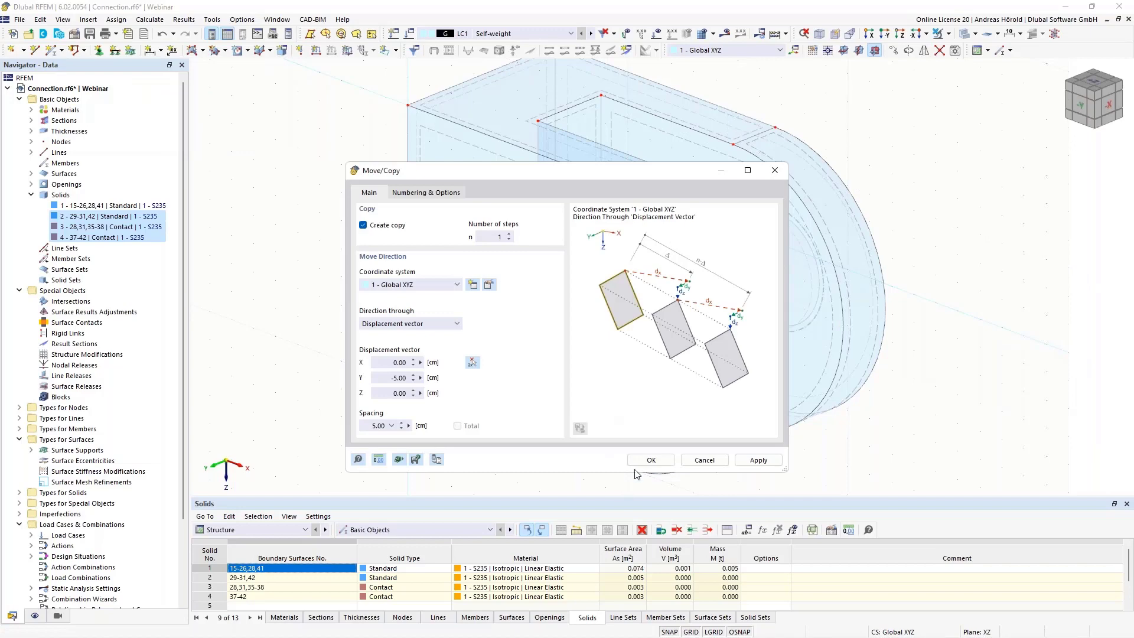
left_click(650, 460)
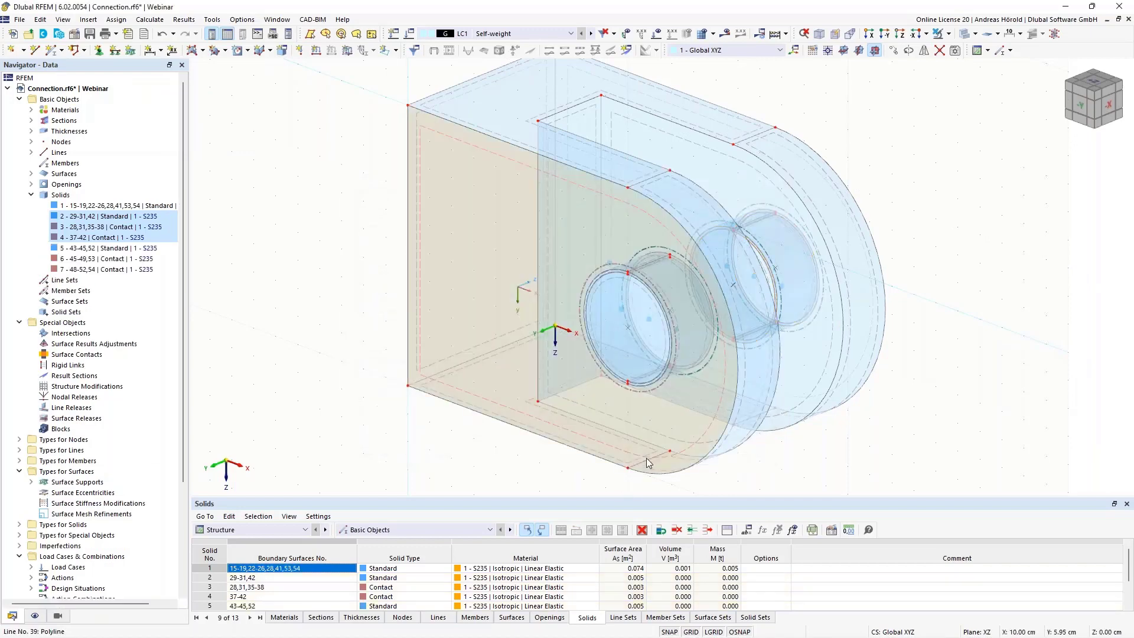
- Extrude the outer end face of the original pin, surface 29, into a solid with a height of 3 cm
middle_click_drag(795, 384, 913, 386, "ctrl")
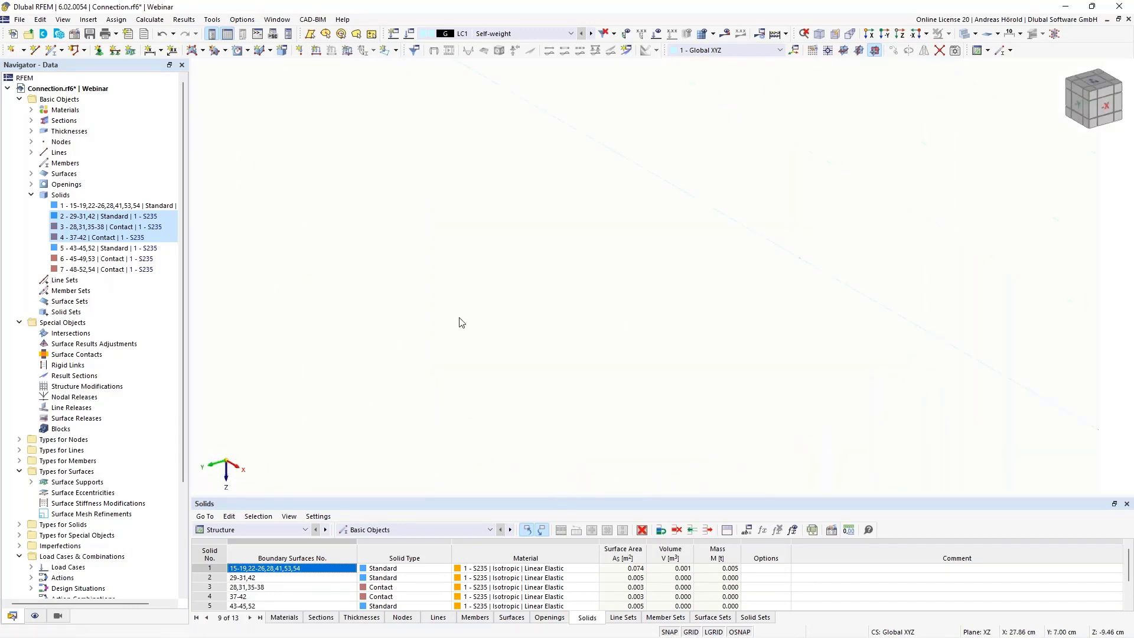
scroll(461, 322, "down", 10)
middle_click_drag(459, 321, 686, 356)
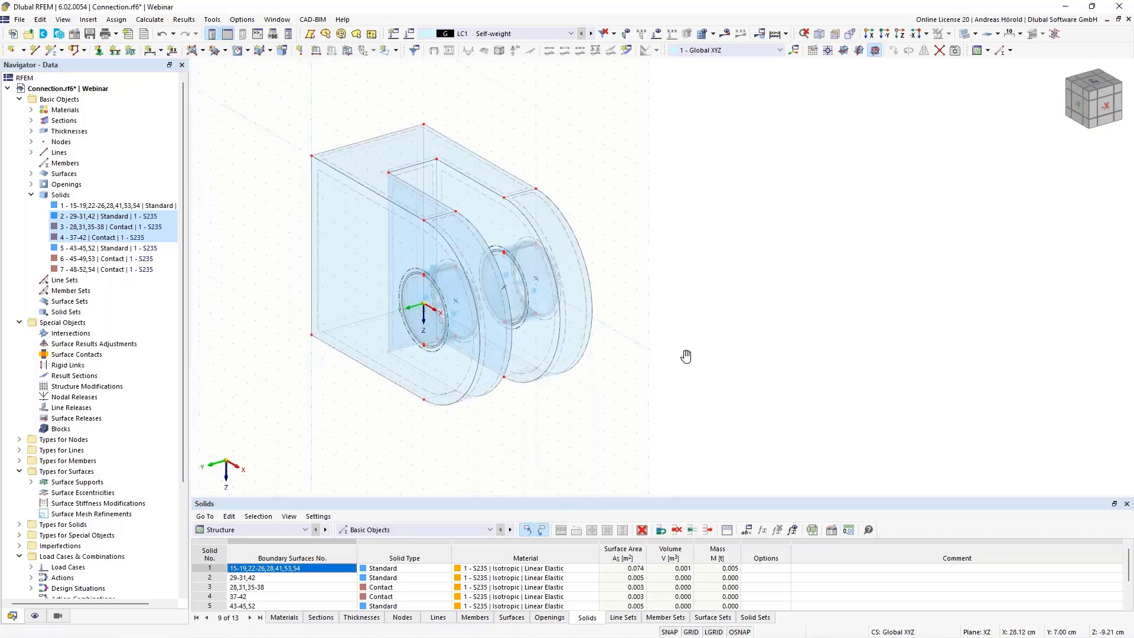
scroll(664, 331, "up", 5)
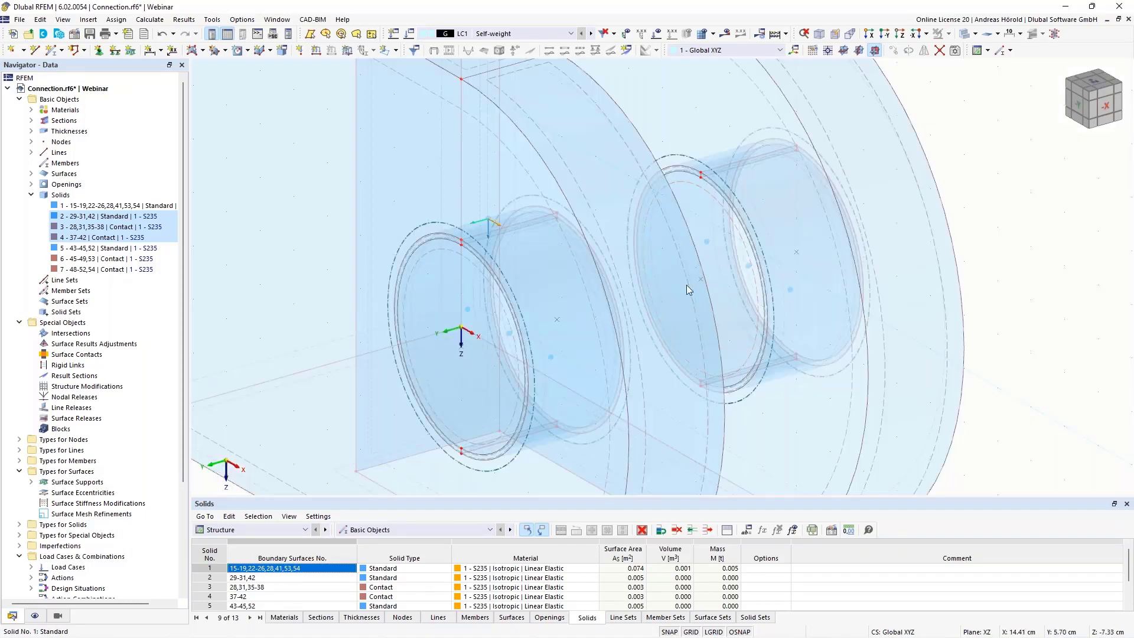
scroll(733, 311, "down", 3)
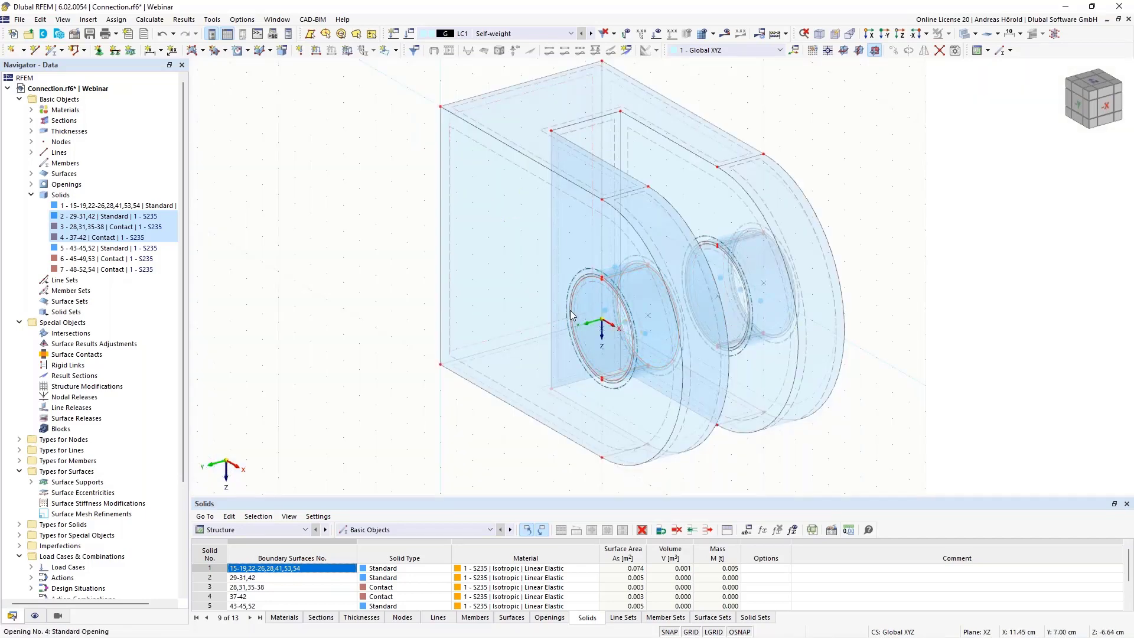
scroll(570, 310, "up", 5)
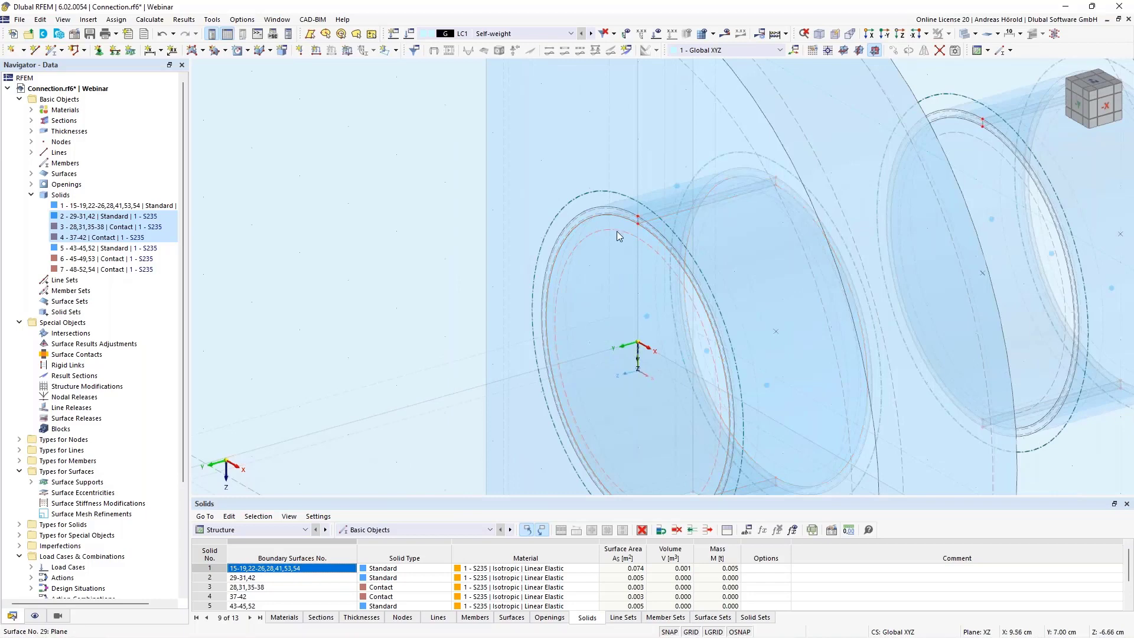
right_click(619, 235)
mouse_move(749, 398)
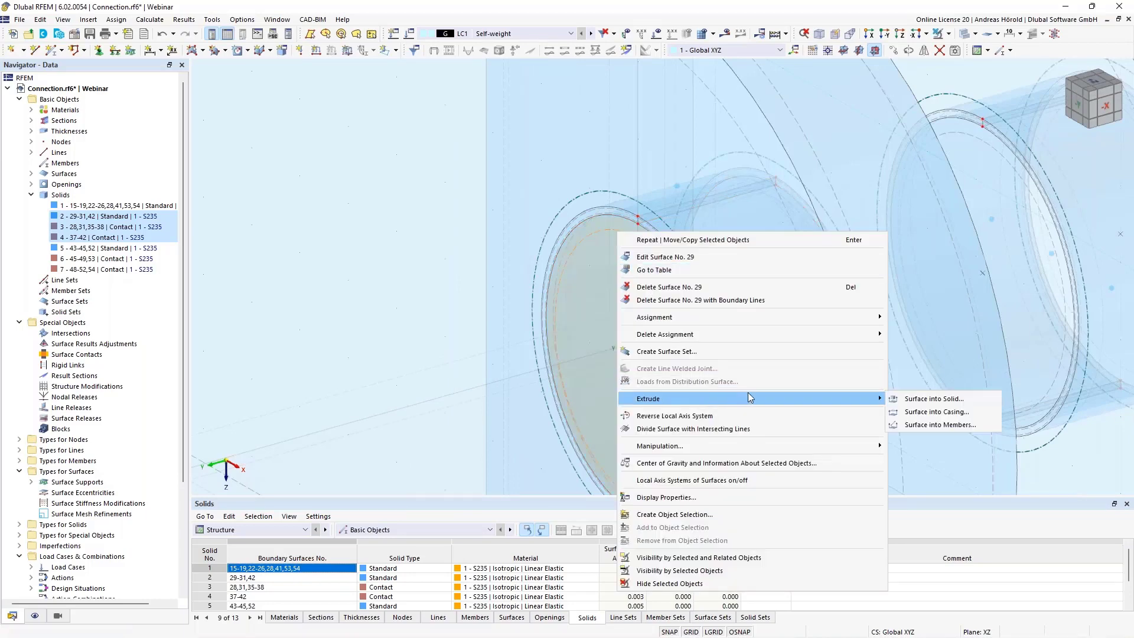
left_click(934, 399)
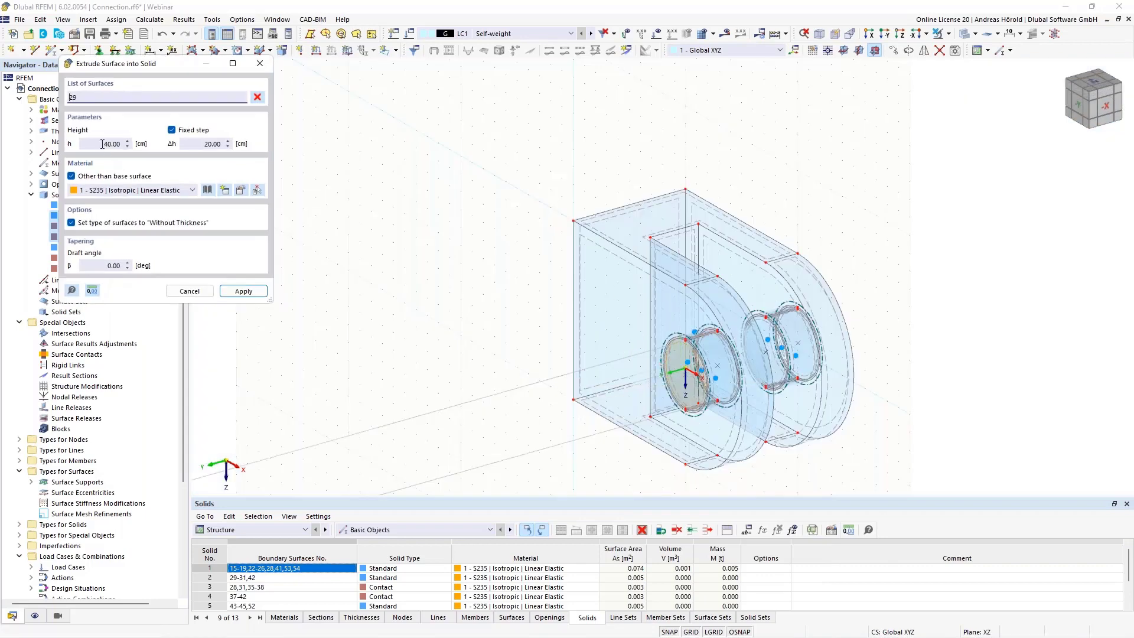
left_click(102, 144)
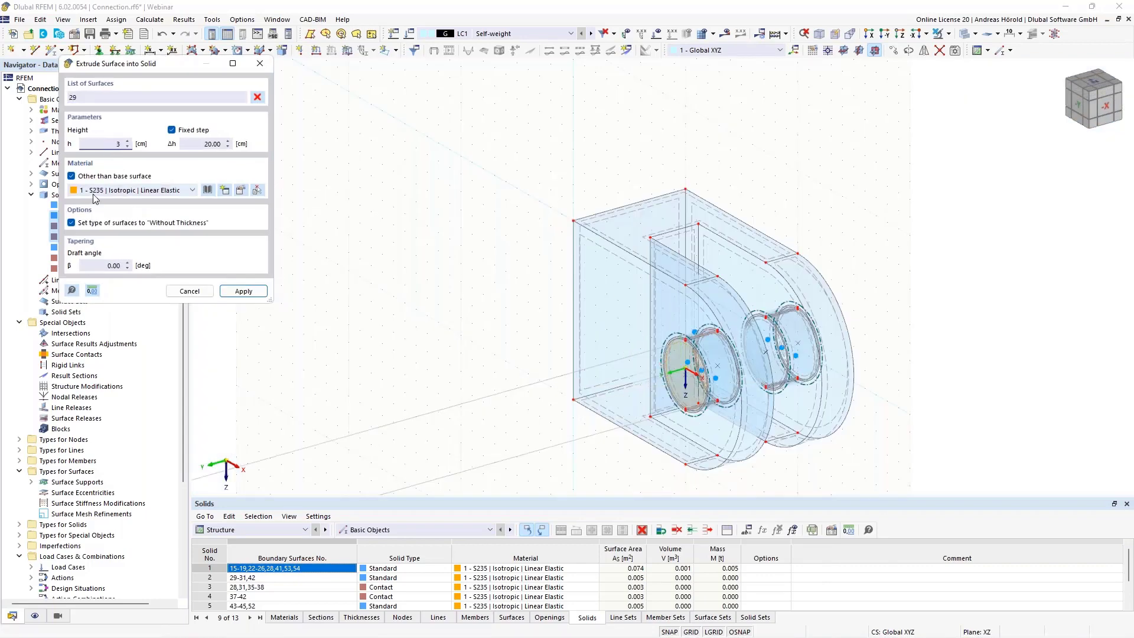
left_click(241, 291)
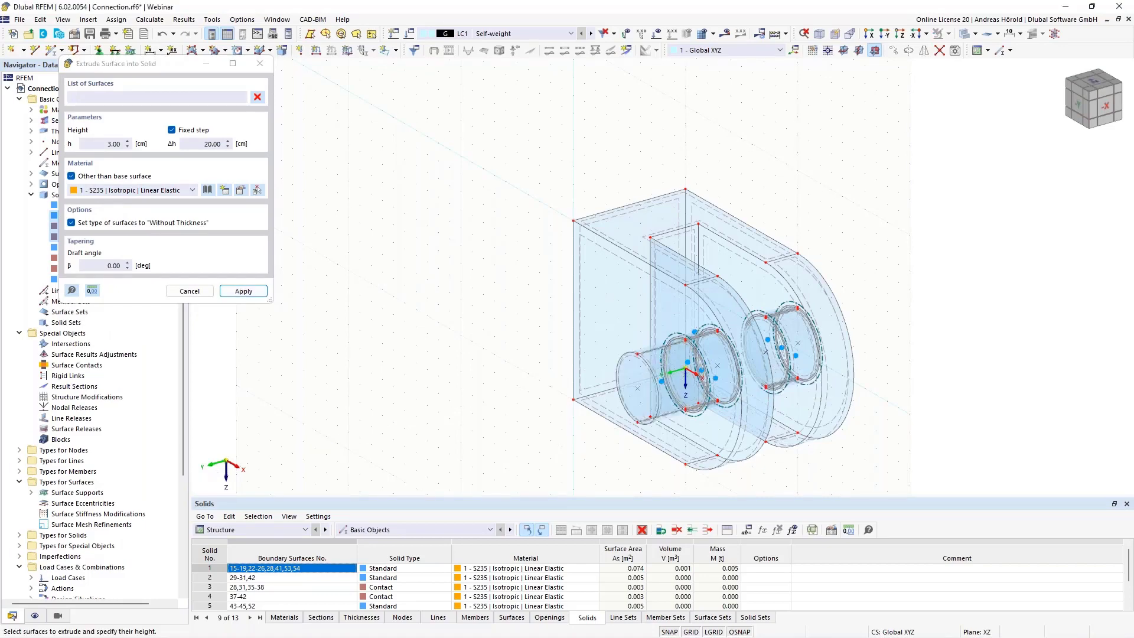
- Extrude the outer end face of the copied pin, surface 44, into a solid with a height of -3 cm
middle_click_drag(913, 437, 890, 385, "ctrl")
scroll(910, 365, "up", 5)
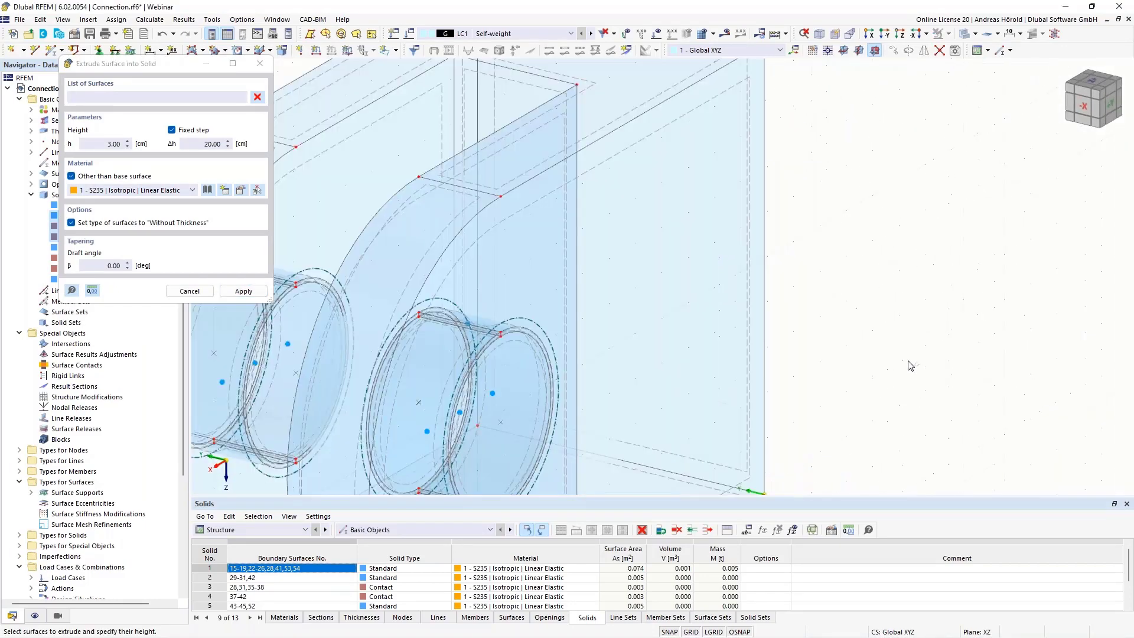
scroll(459, 352, "up", 3)
scroll(449, 348, "up", 2)
key("Escape")
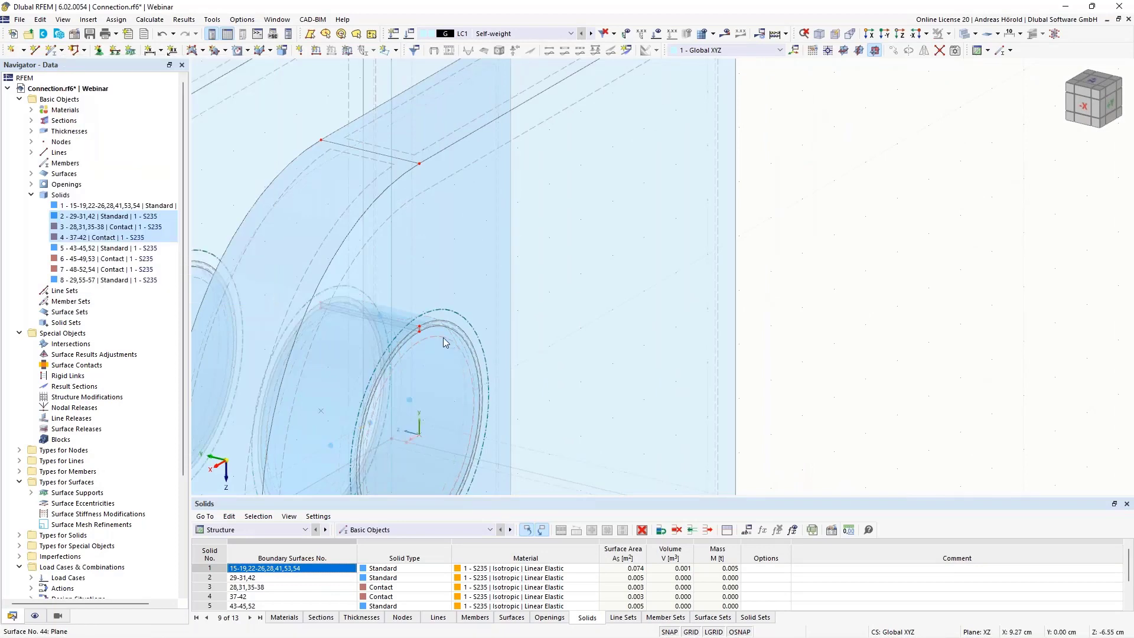
right_click(445, 343)
mouse_move(513, 171)
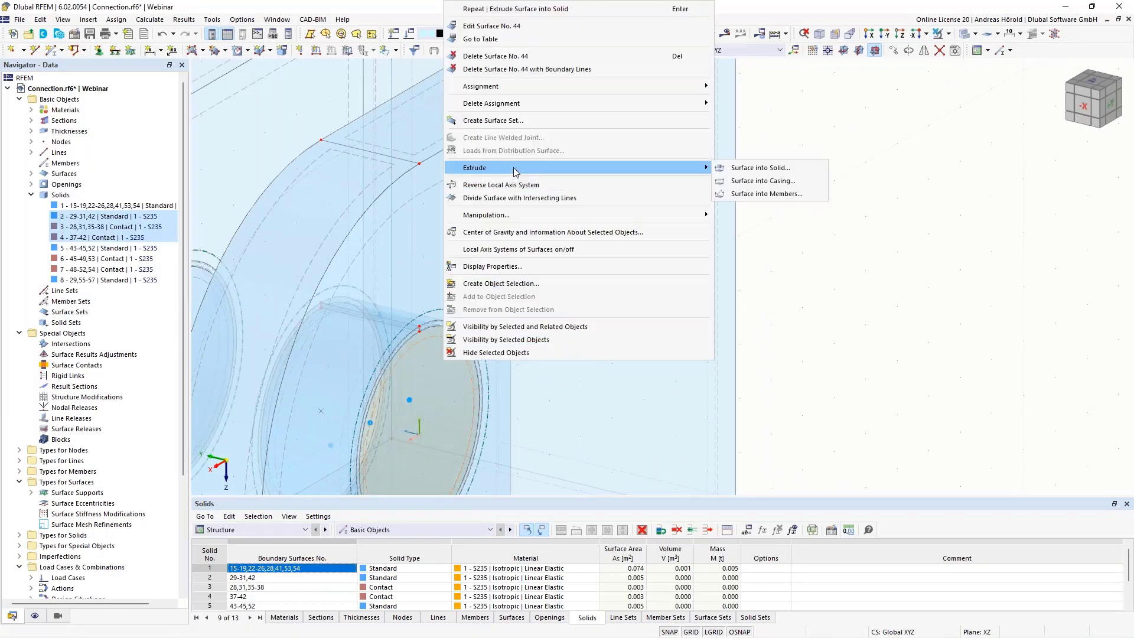
left_click(763, 170)
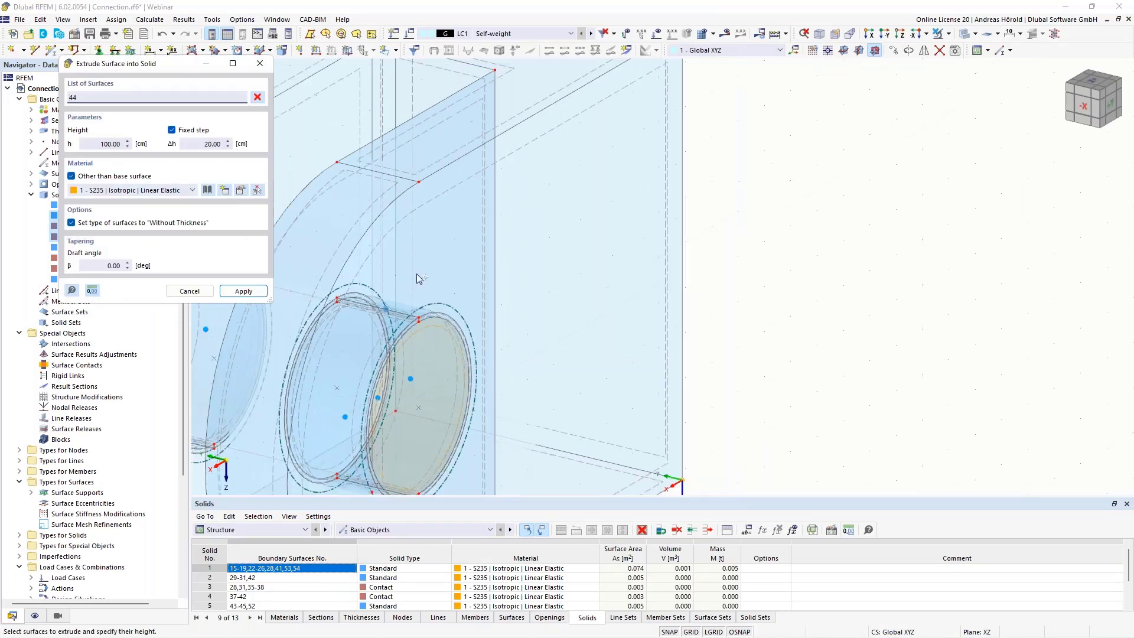
left_click(101, 145)
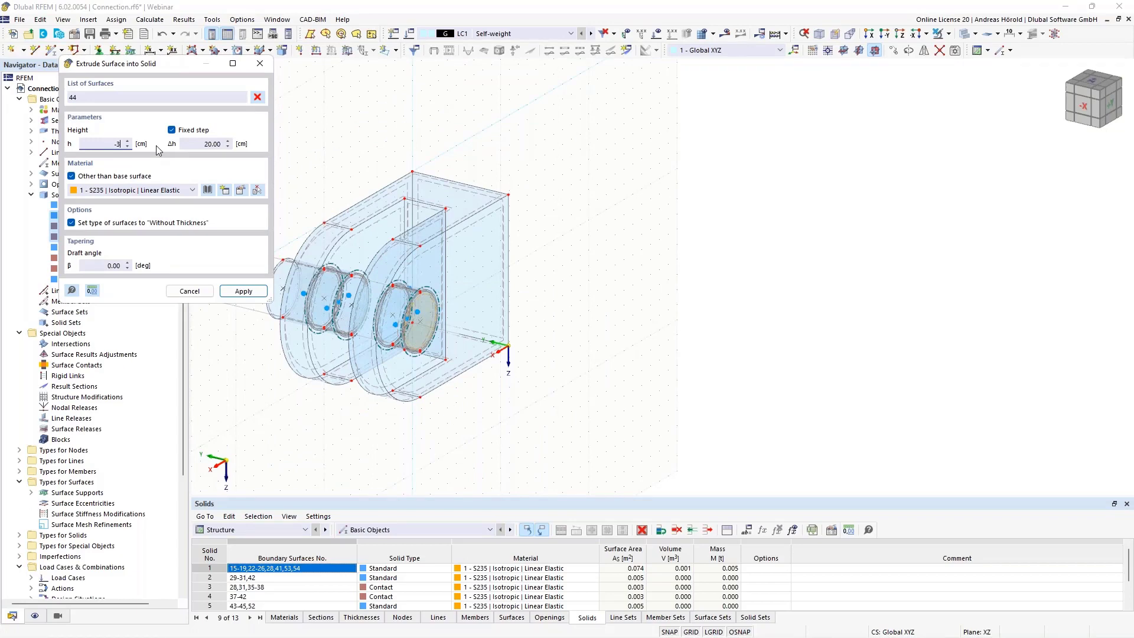
key("Tab")
scroll(305, 300, "up", 3)
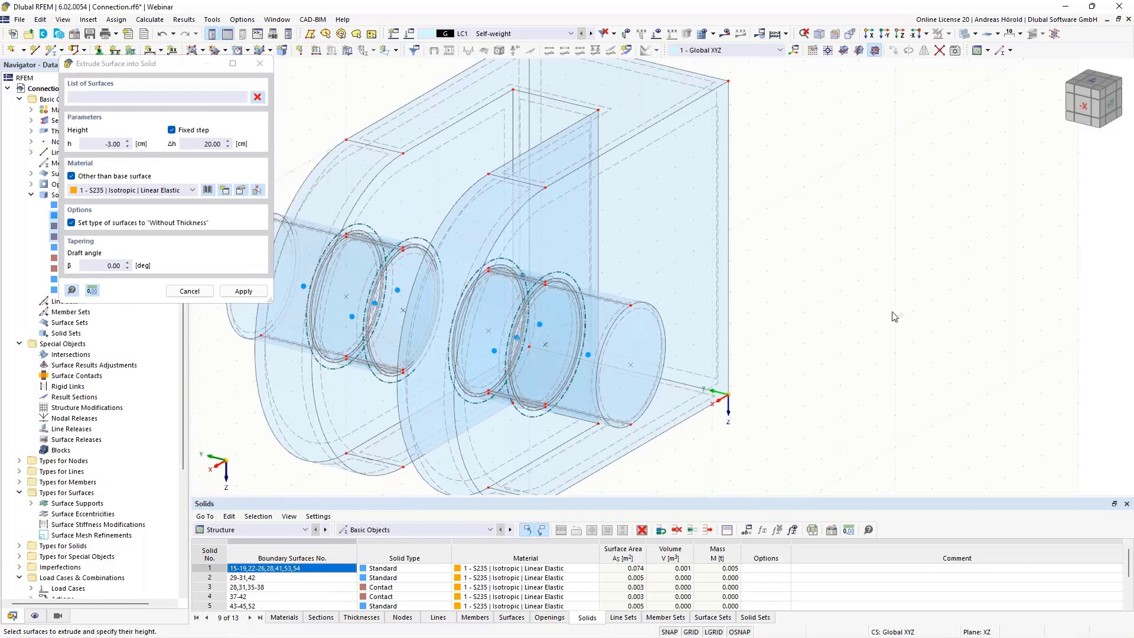
- Extrude the inner end face of the original pin, surface 30, into a solid with a height of -3 cm
key("Escape")
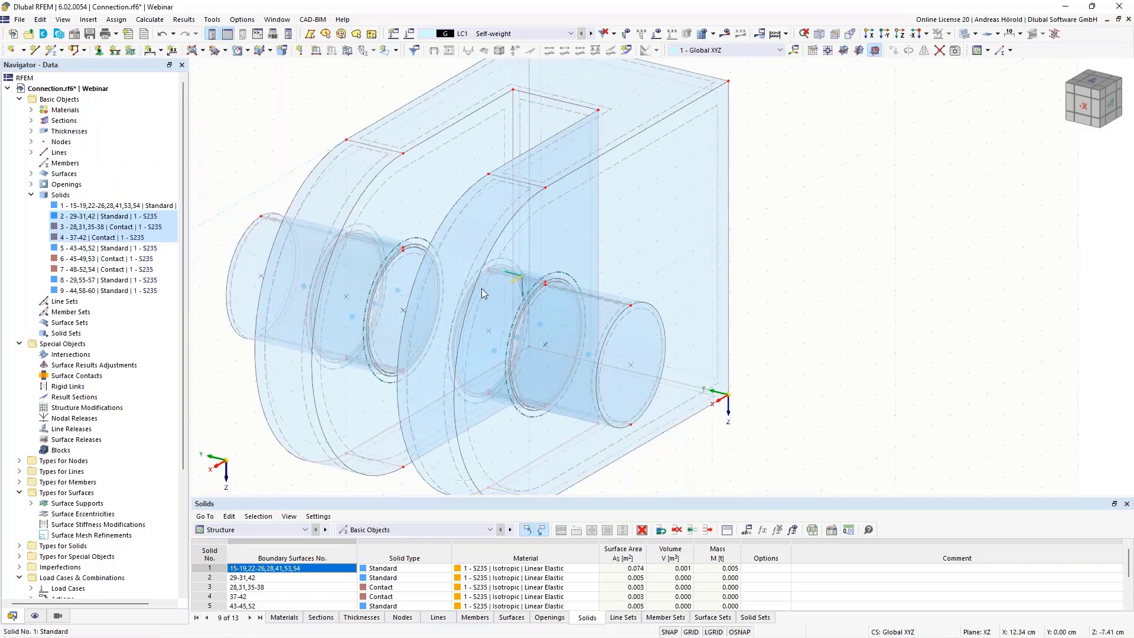
right_click(414, 259)
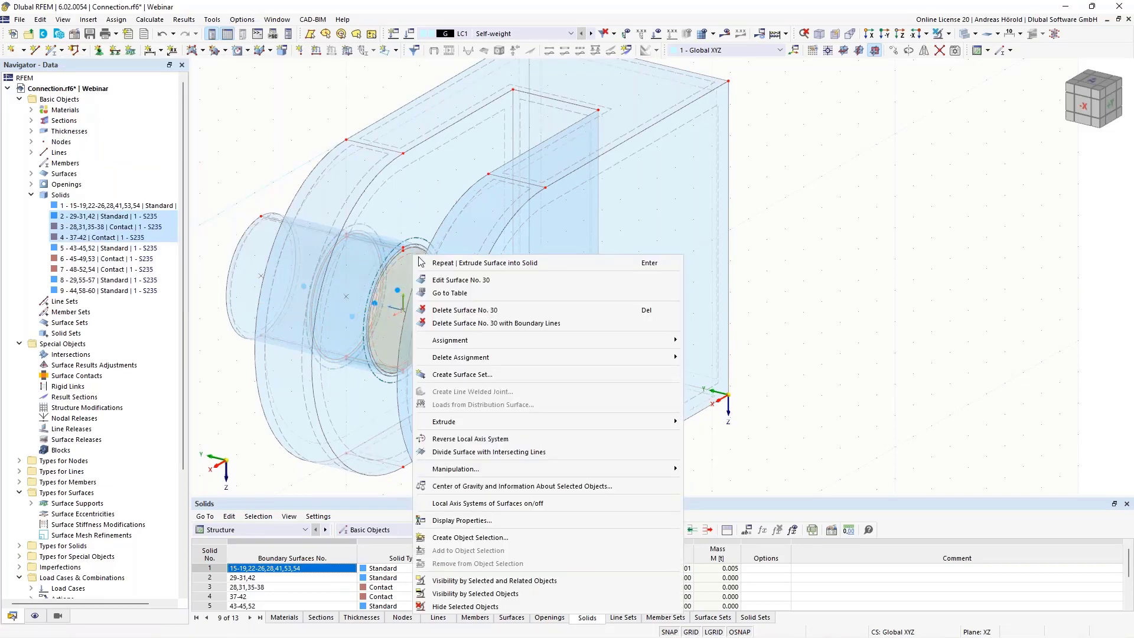
mouse_move(520, 423)
left_click(715, 423)
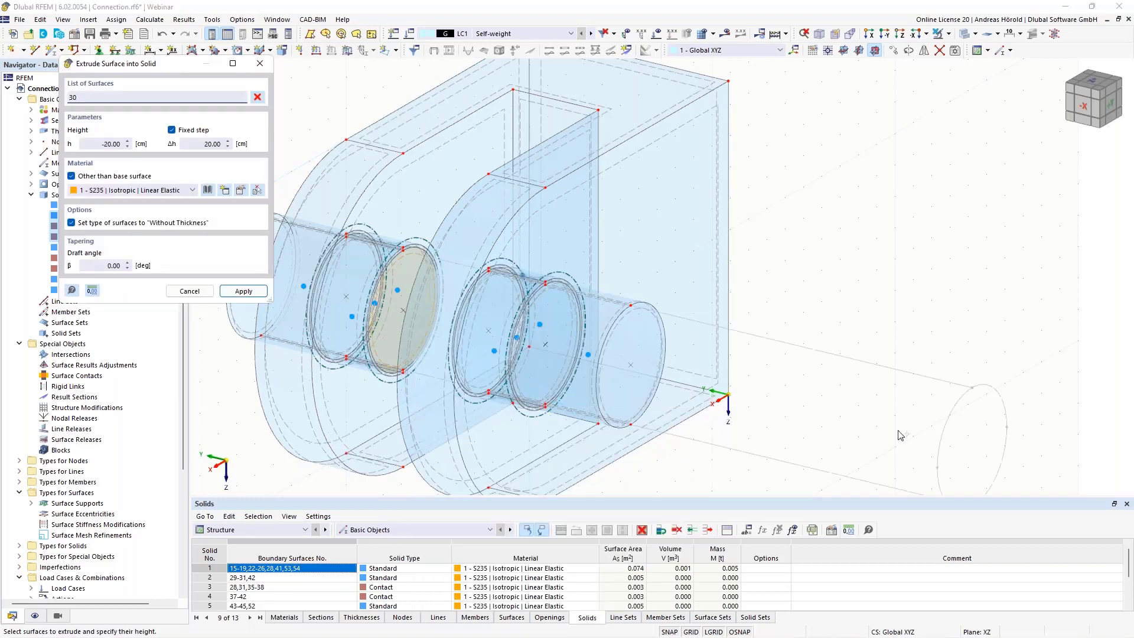
left_click(108, 145)
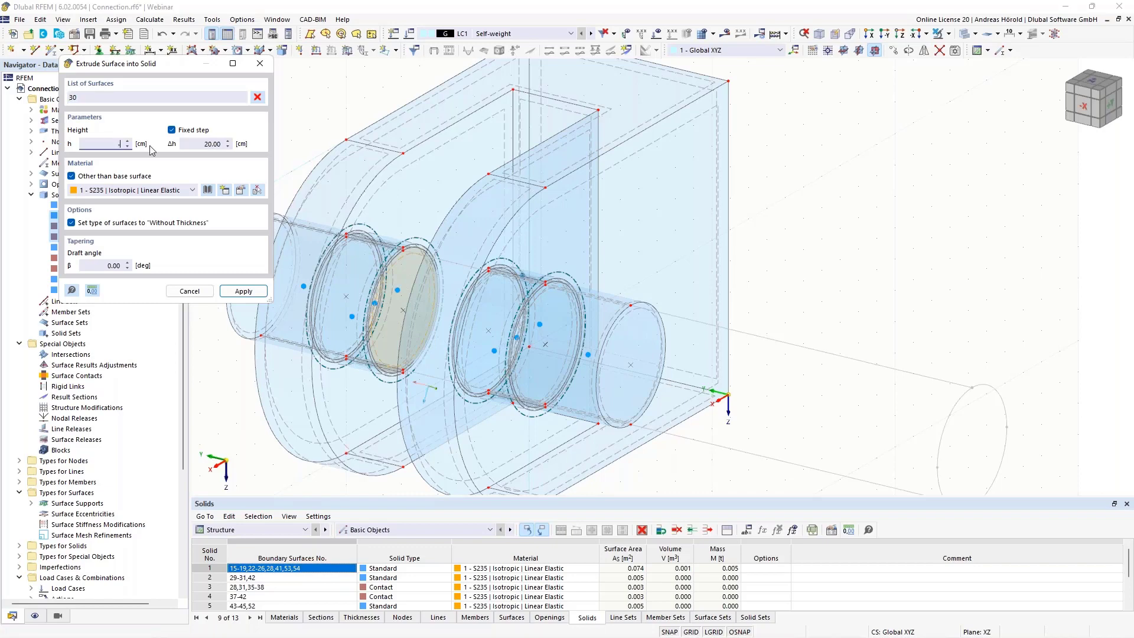
type("-3")
left_click(243, 290)
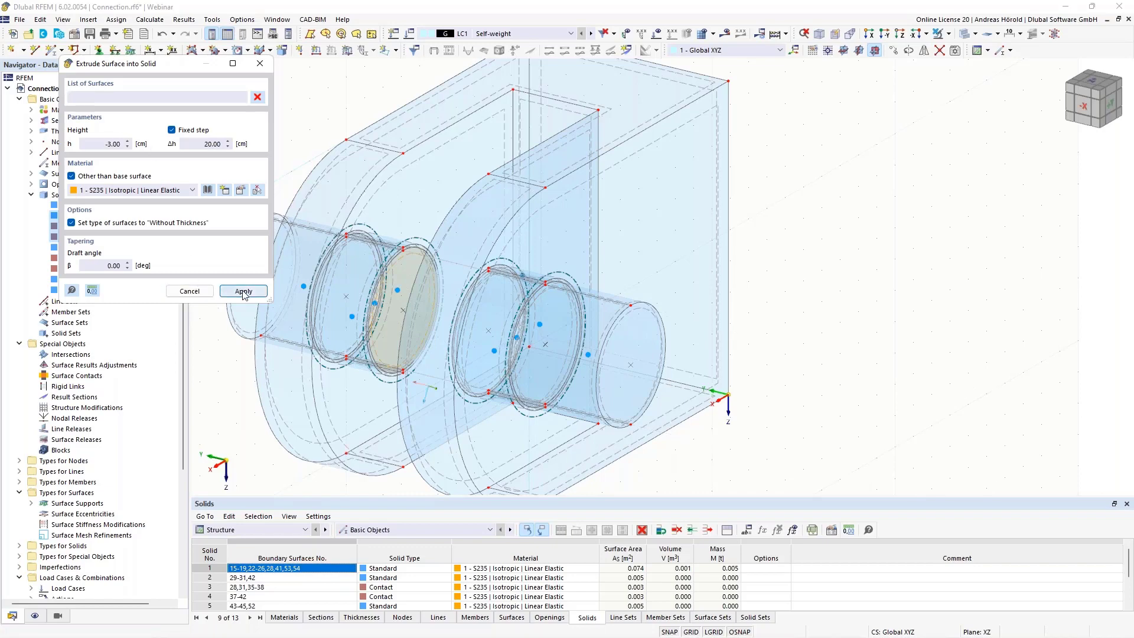
left_click(231, 420)
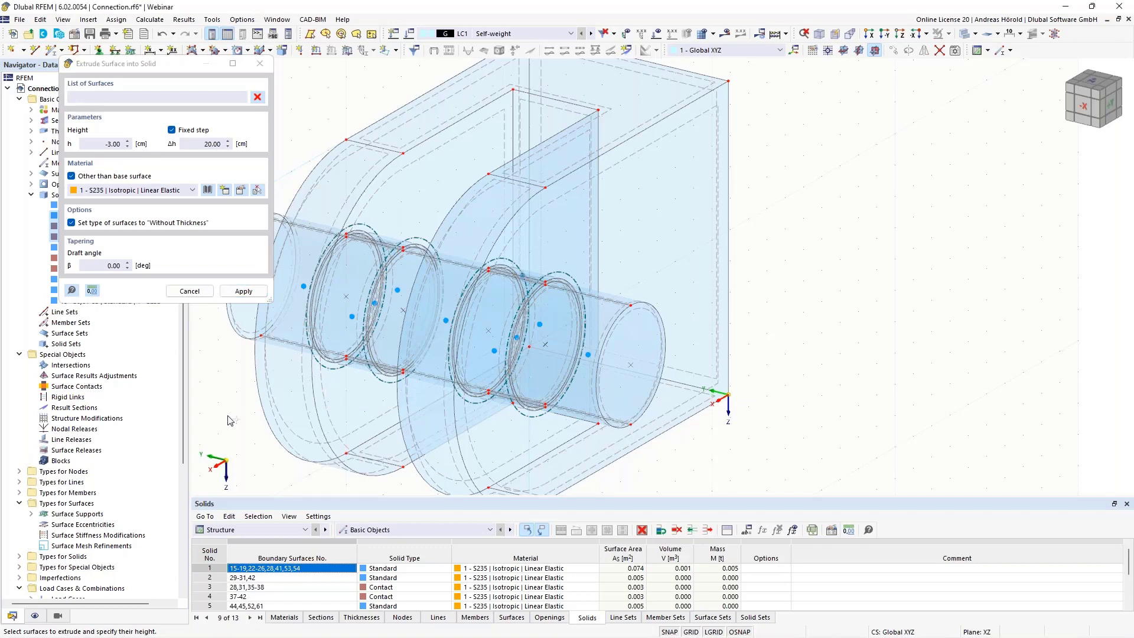
key("Escape")
- Edit the block's flat rear end face, surface 17, and enable the surface support option for it
middle_click_drag(230, 420, 791, 248, "ctrl")
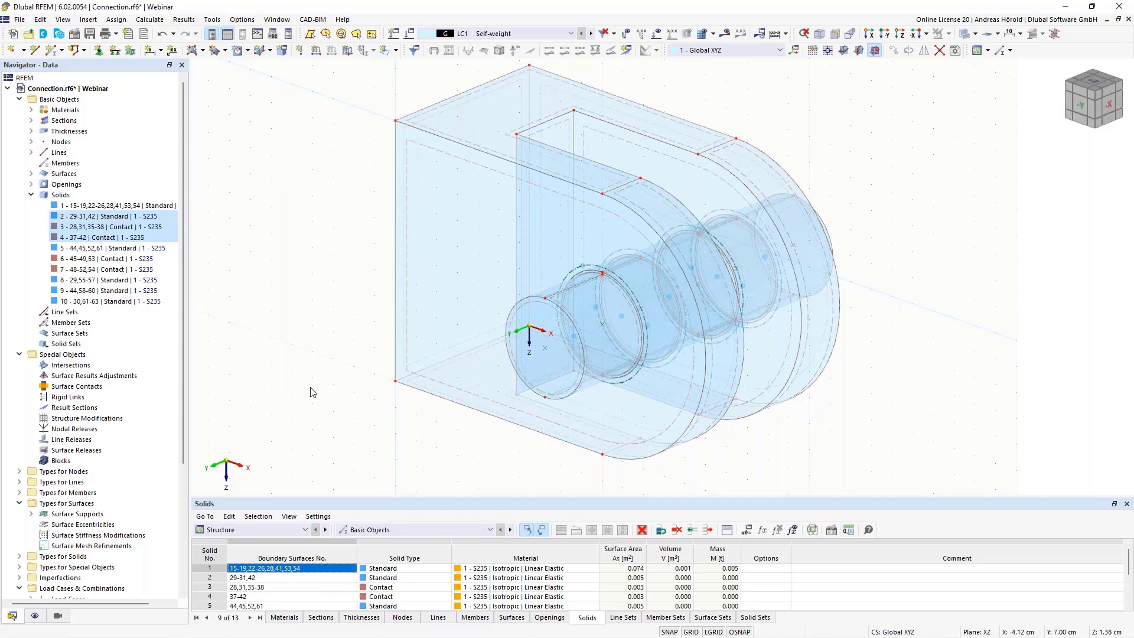
scroll(319, 389, "up", 5)
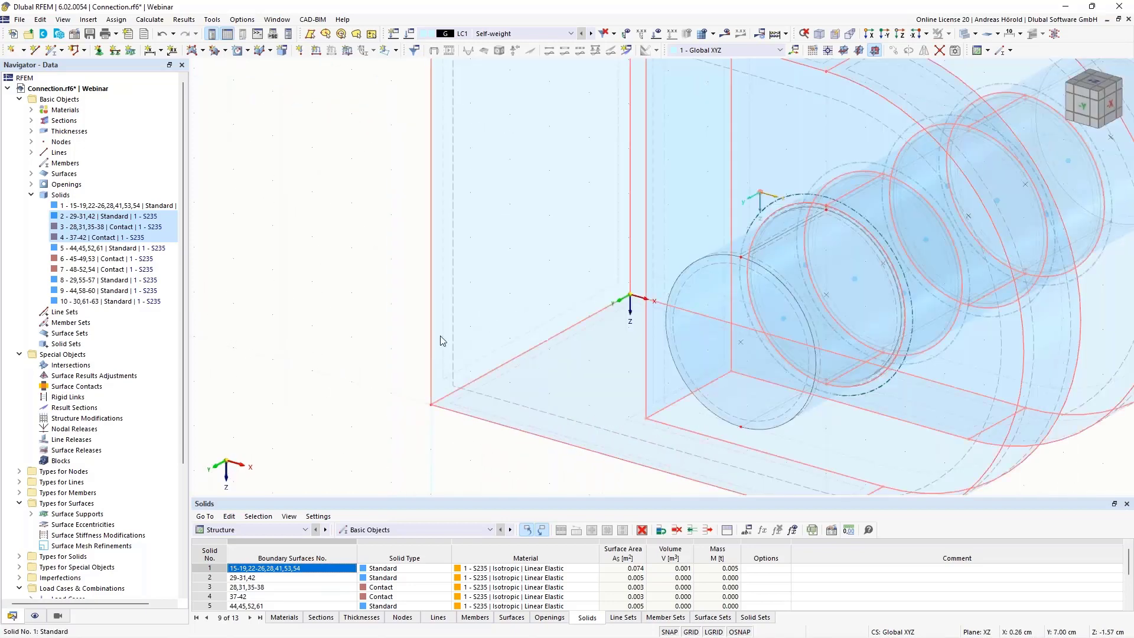
right_click(443, 354)
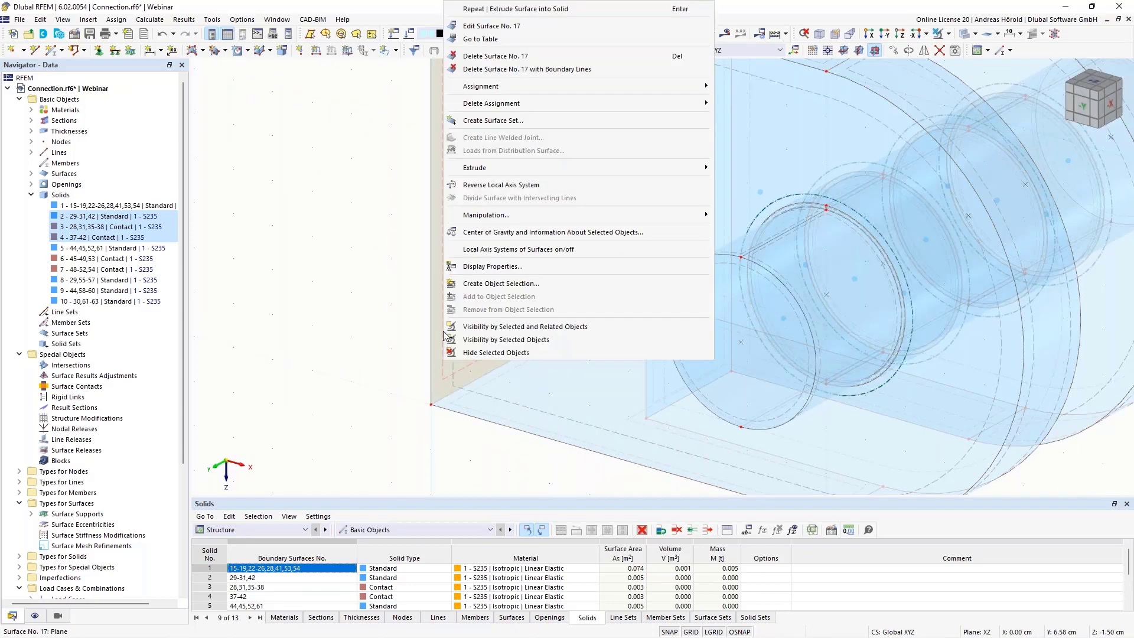
left_click(487, 27)
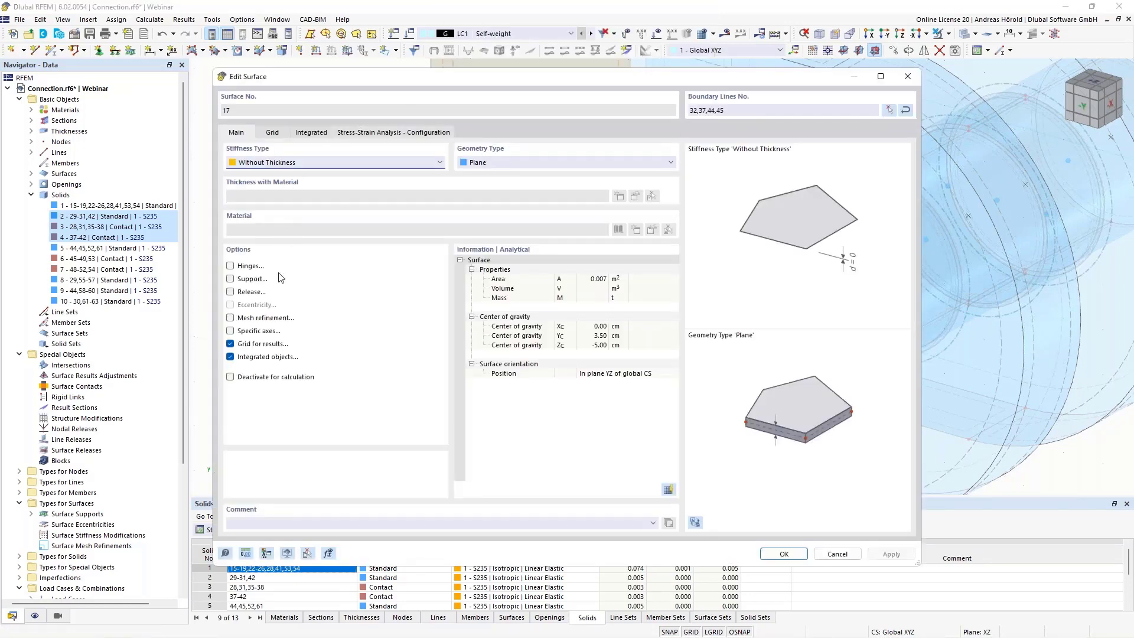
left_click(230, 280)
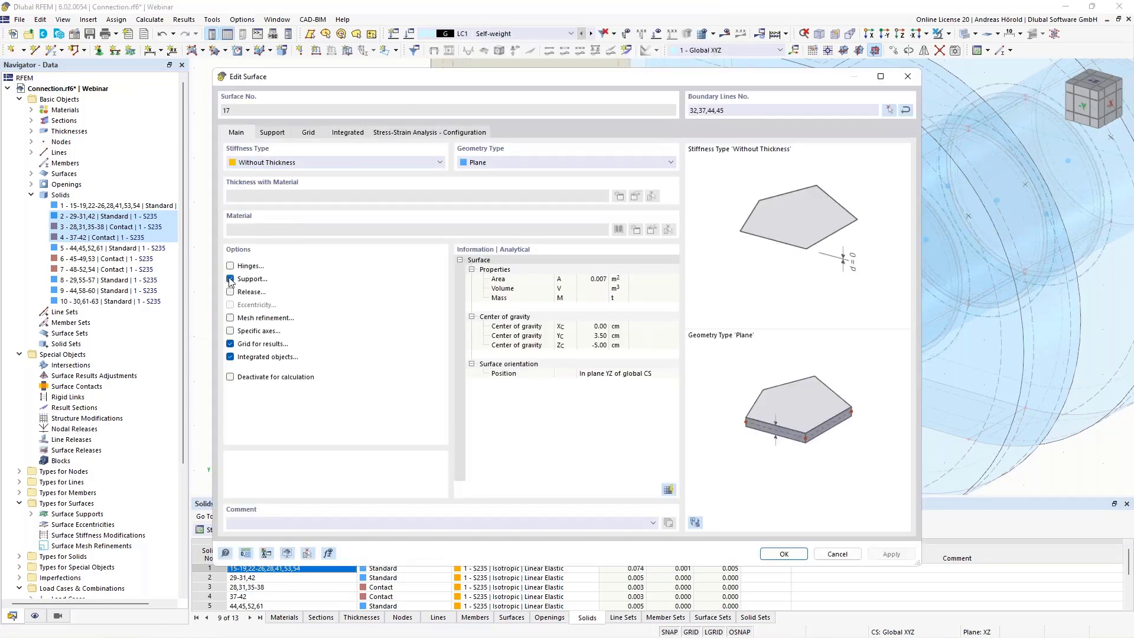
left_click(271, 133)
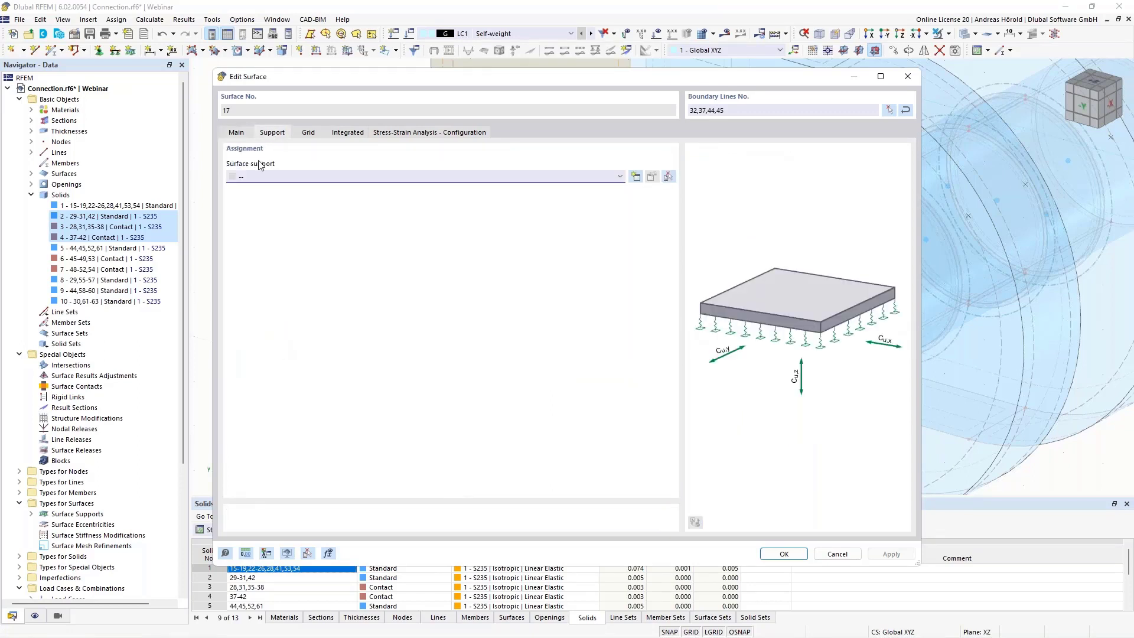
- Create a new surface support for surface 17 with the translations uX, uY and uZ fixed, and assign it
left_click(637, 177)
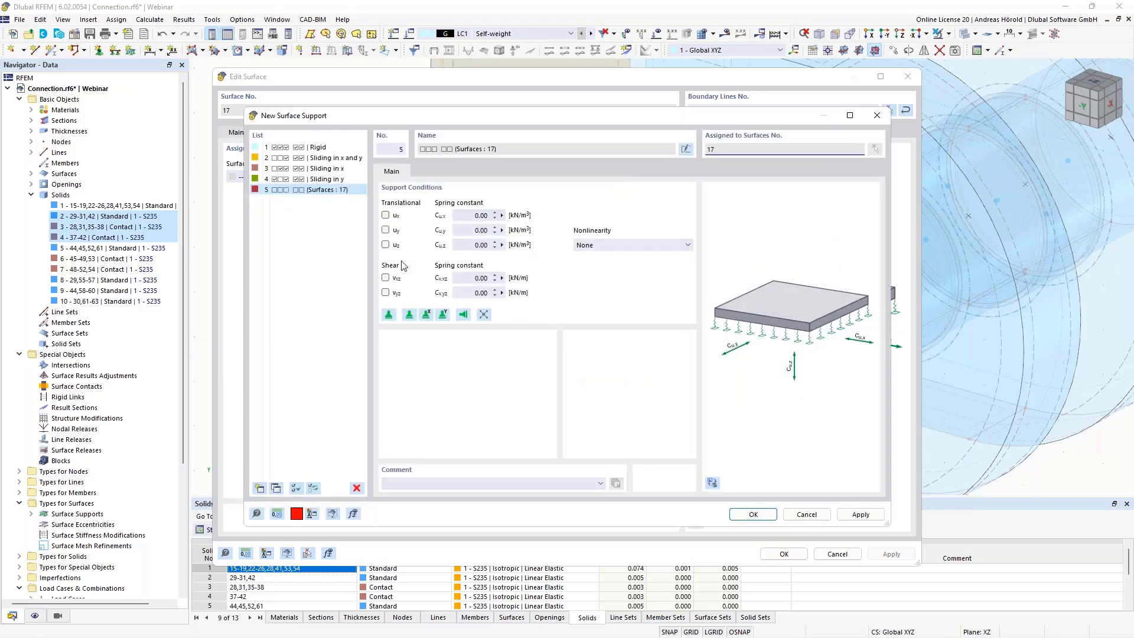
left_click(386, 245)
left_click(387, 230)
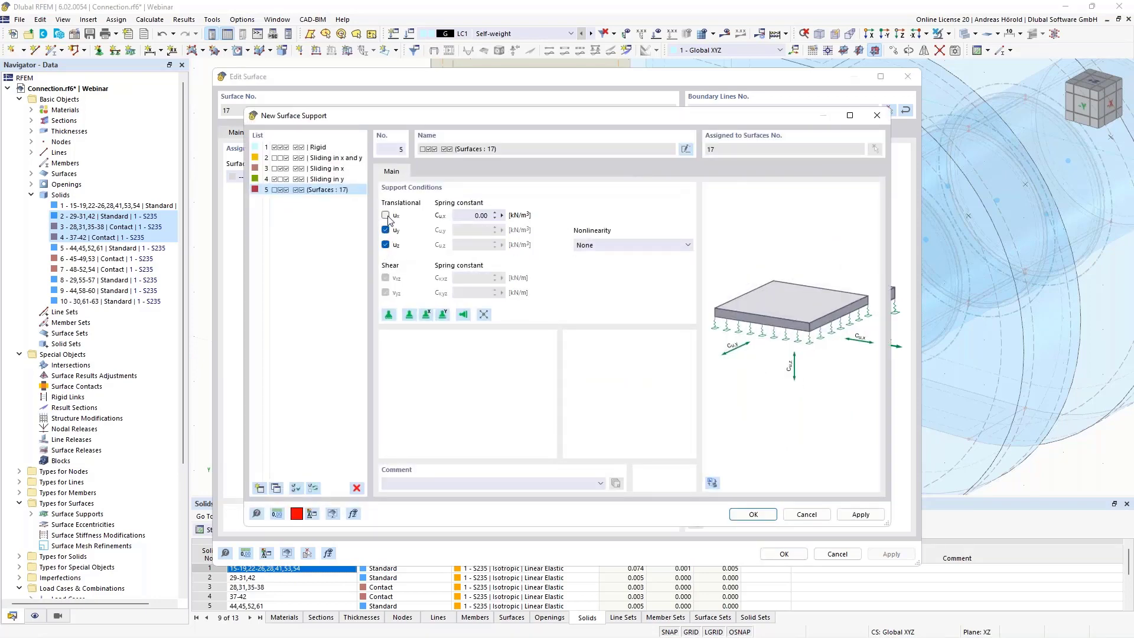
left_click(386, 216)
left_click(758, 517)
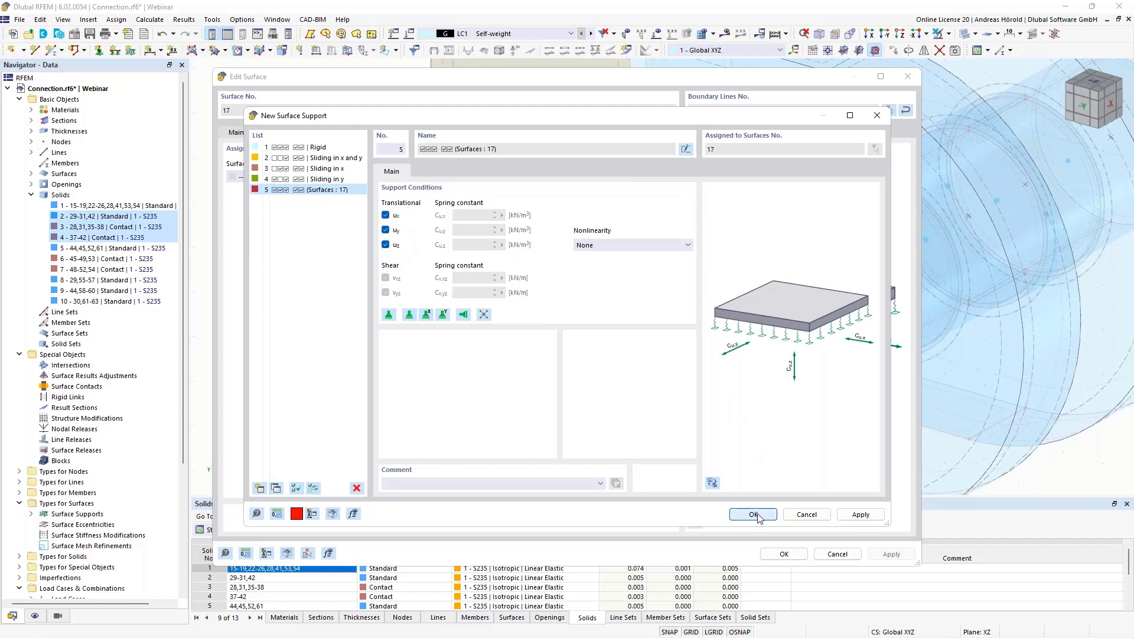
left_click(755, 514)
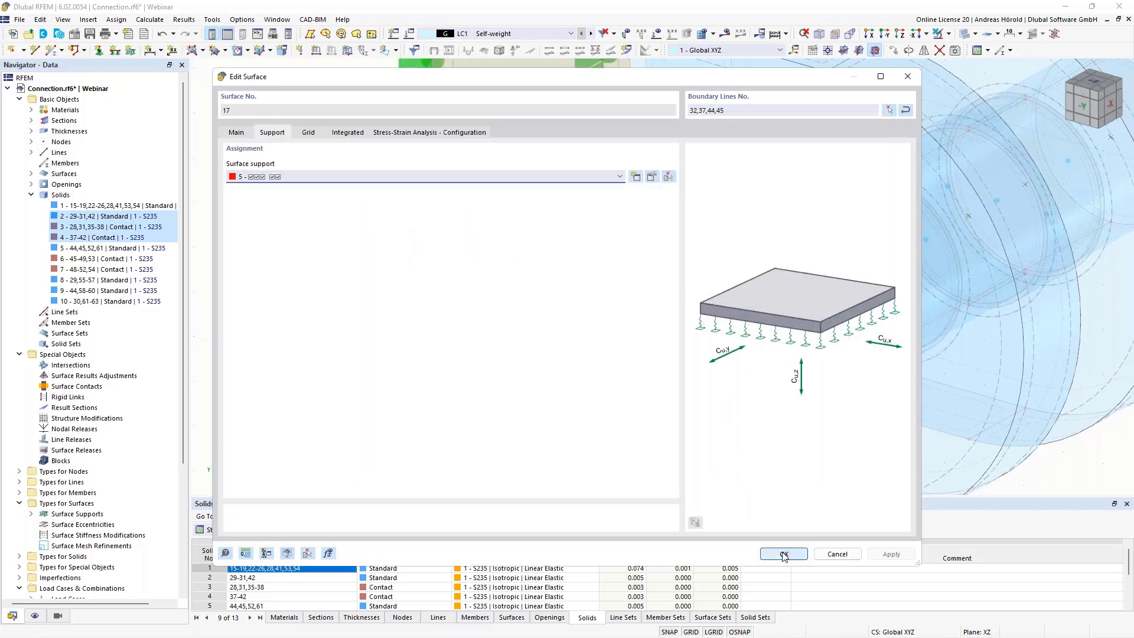
left_click(784, 554)
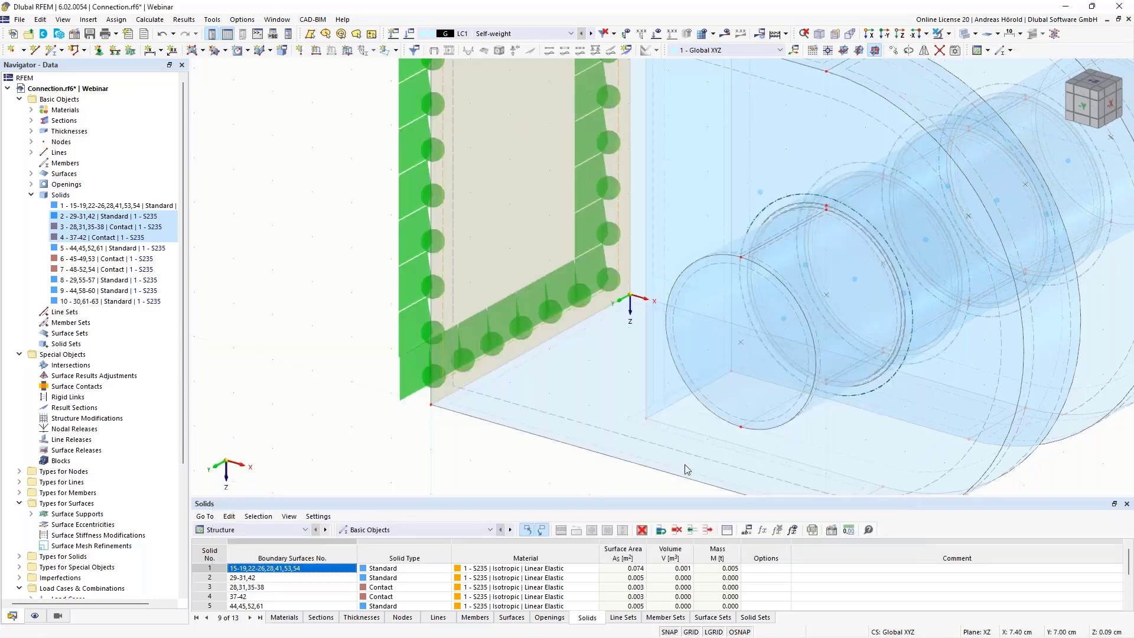
- Calculate load case LC1 Self-weight and hide the surface contact stress results
scroll(496, 373, "down", 3)
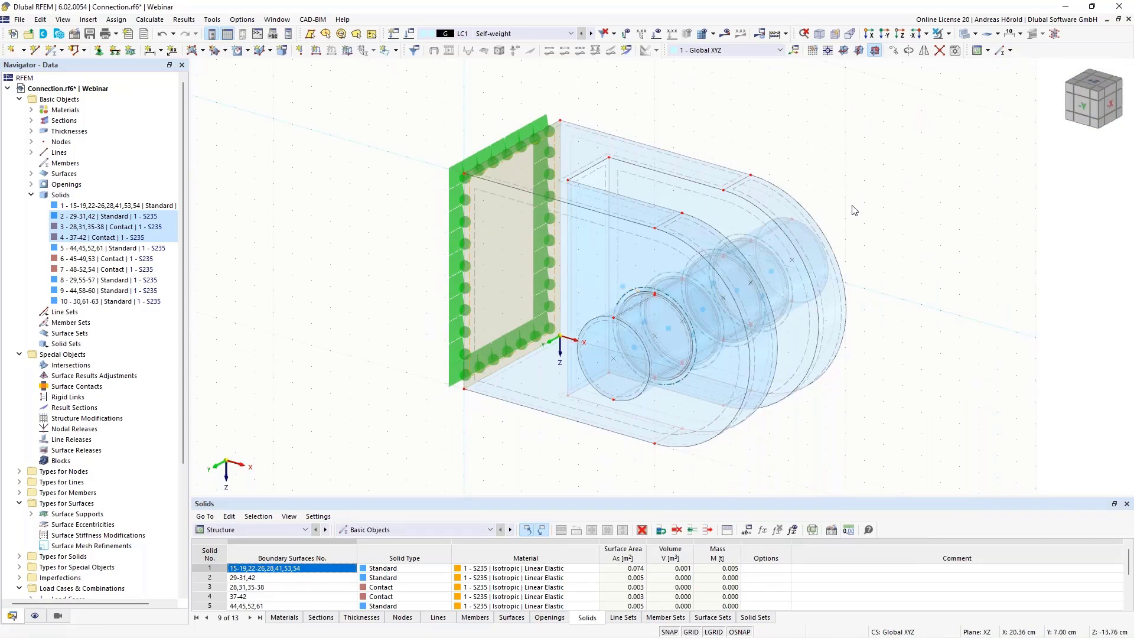
middle_click_drag(893, 355, 909, 298, "ctrl")
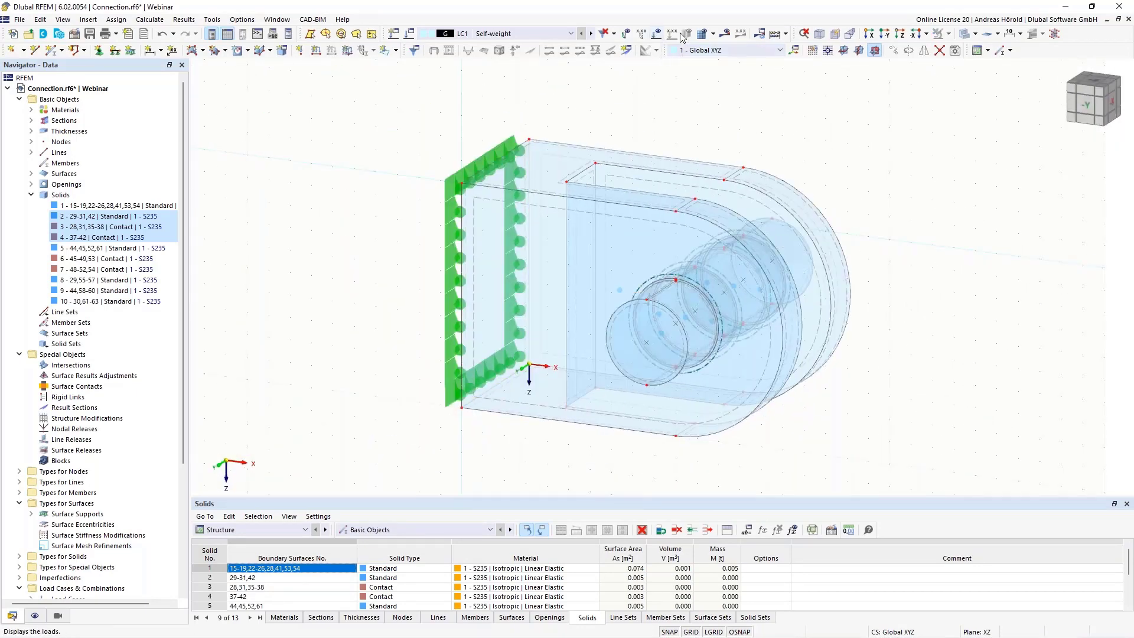
left_click(726, 34)
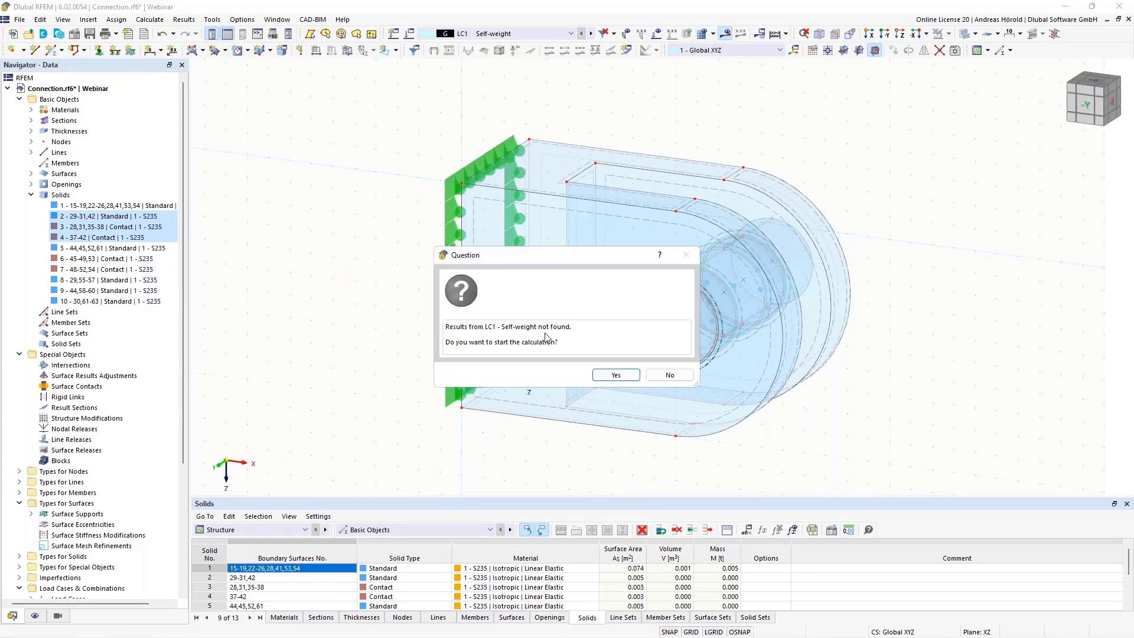
left_click(614, 376)
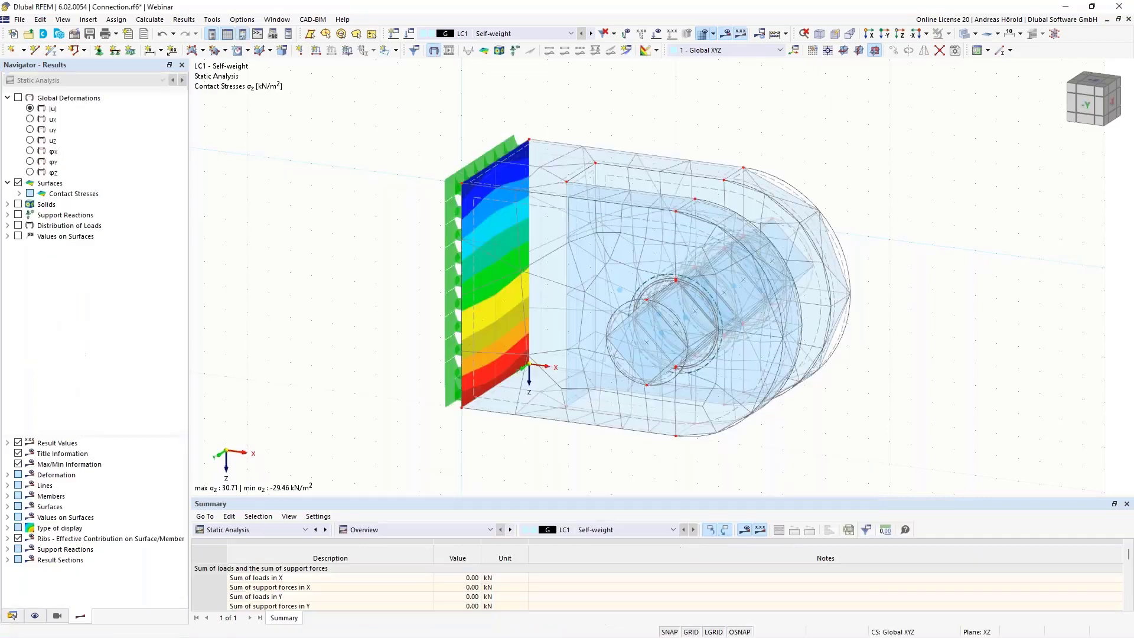
left_click(19, 182)
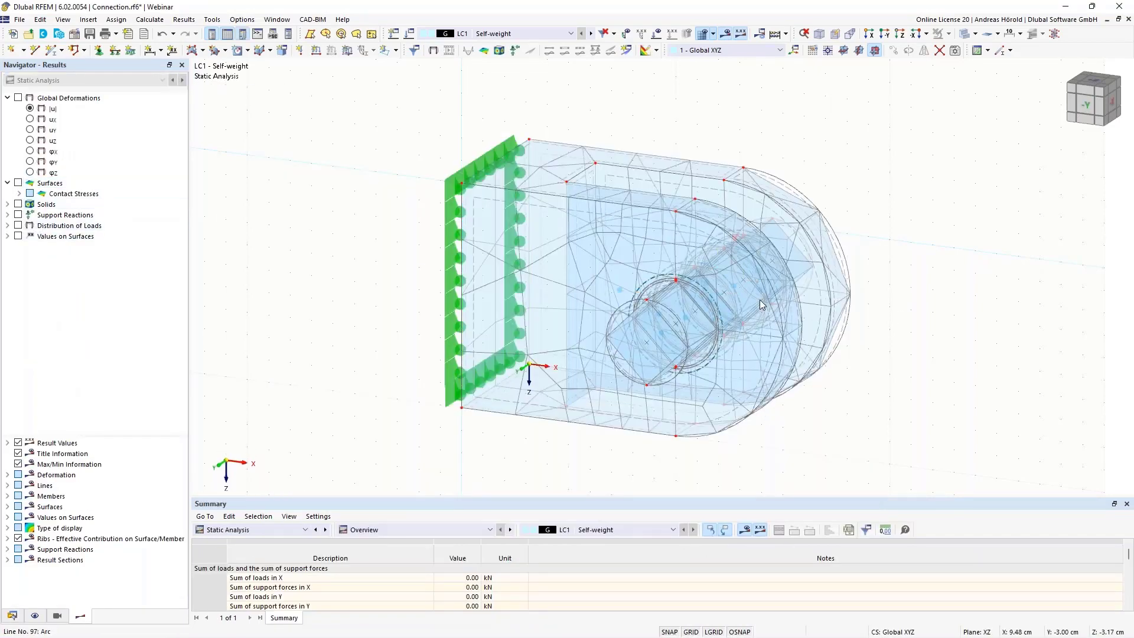
- Turn on the mesh quality display in the model and show the mesh quality legend for surfaces and solids
scroll(746, 302, "up", 1)
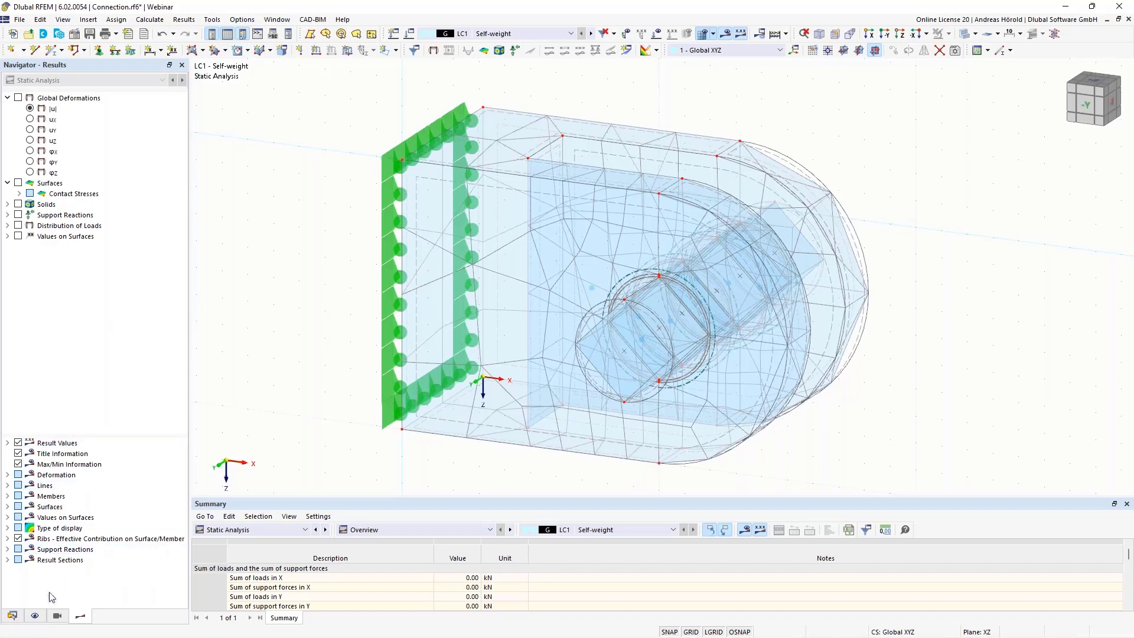
left_click(35, 617)
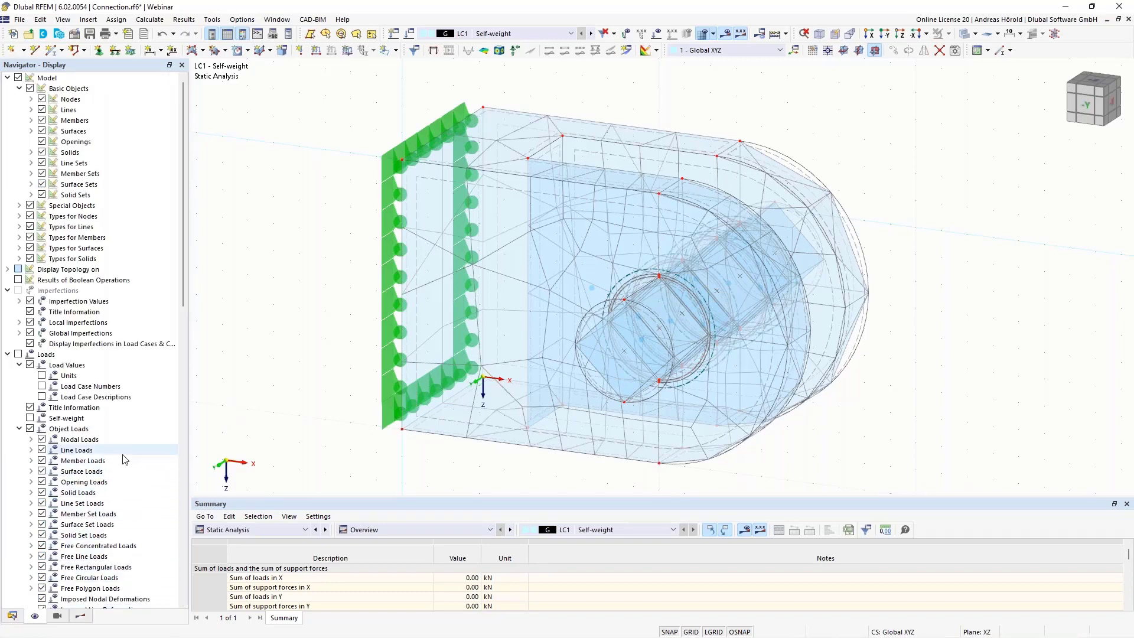
scroll(112, 455, "down", 13)
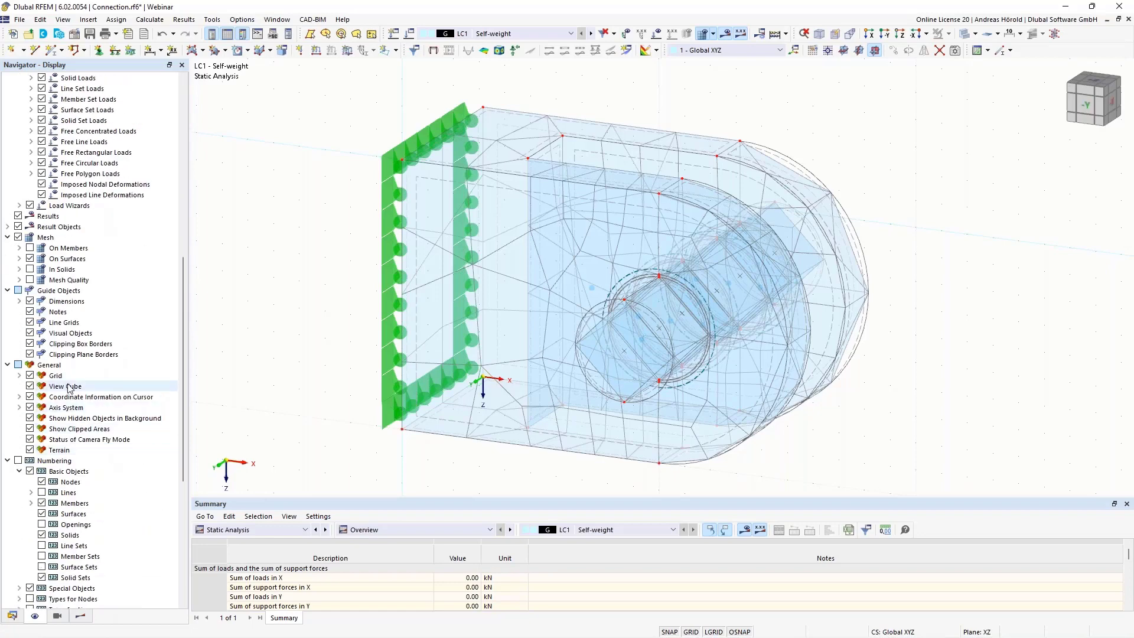
scroll(89, 349, "down", 1)
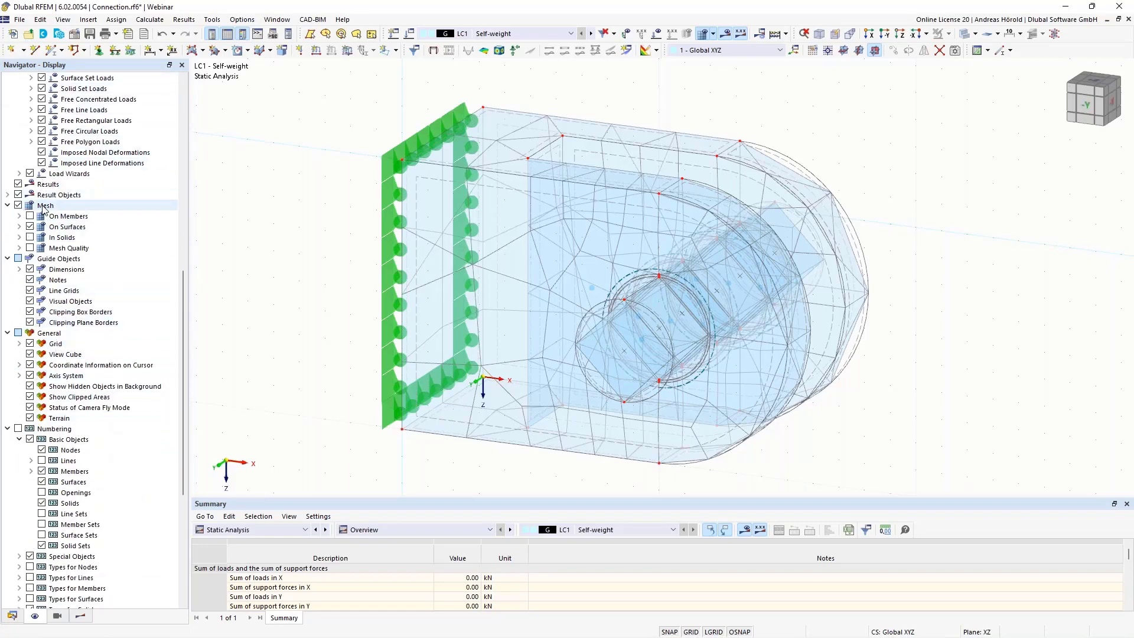
left_click(18, 206)
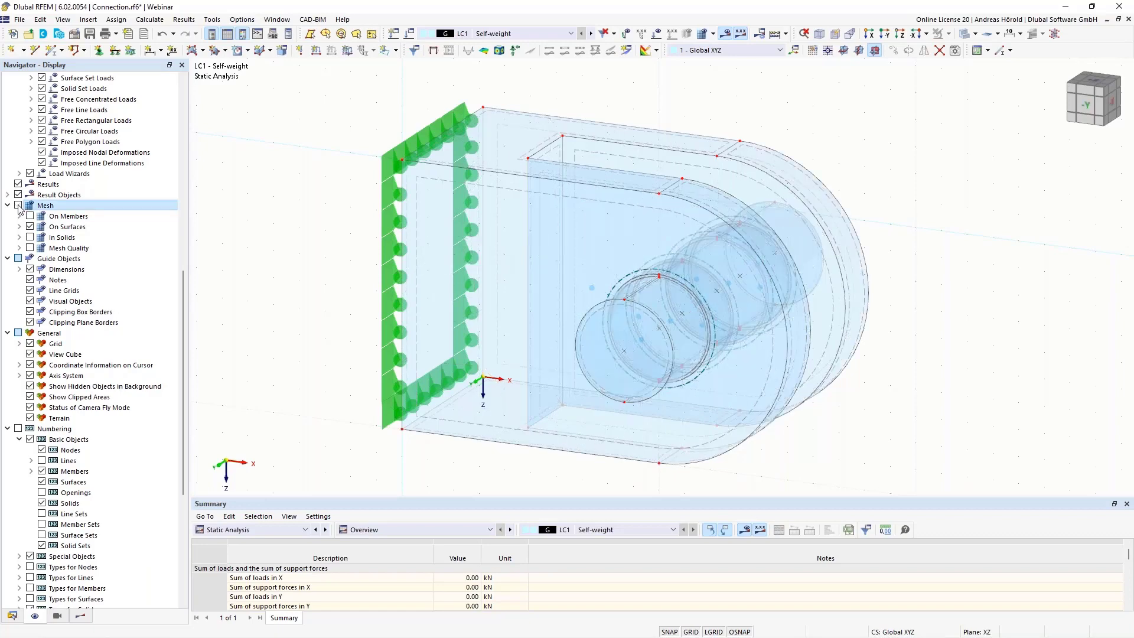
left_click(18, 206)
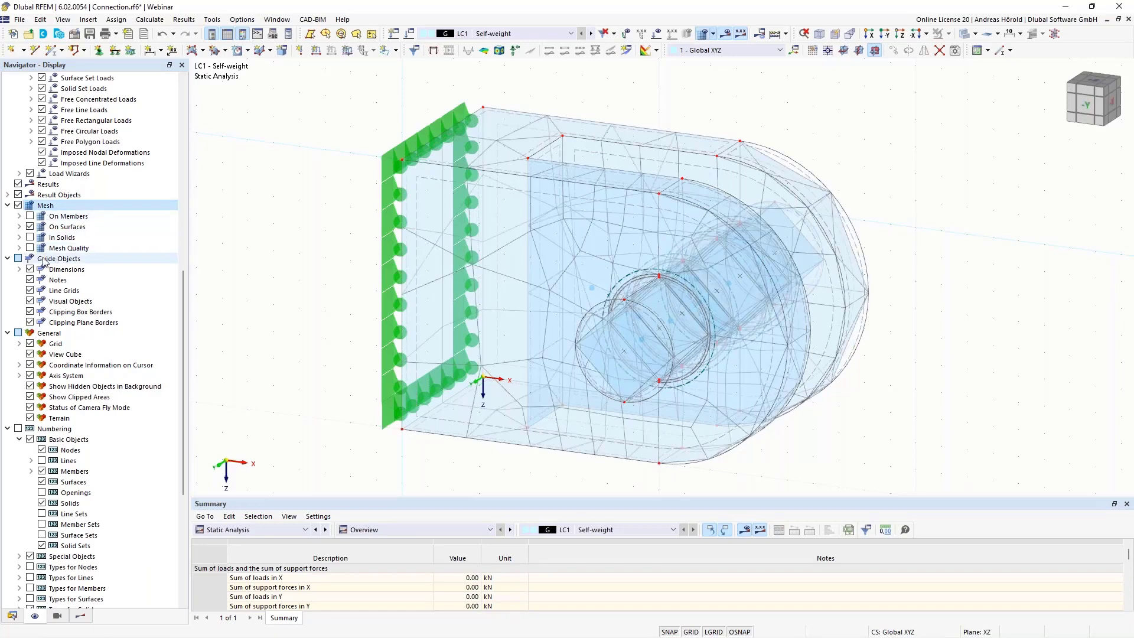
left_click(30, 248)
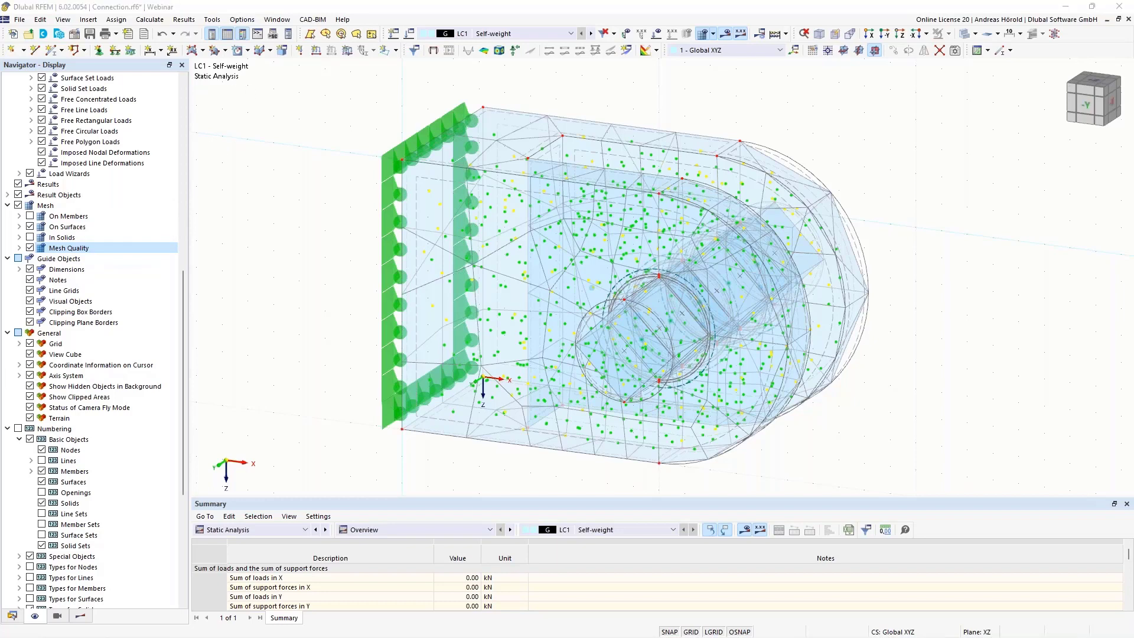
left_click_drag(0, 62, 988, 164)
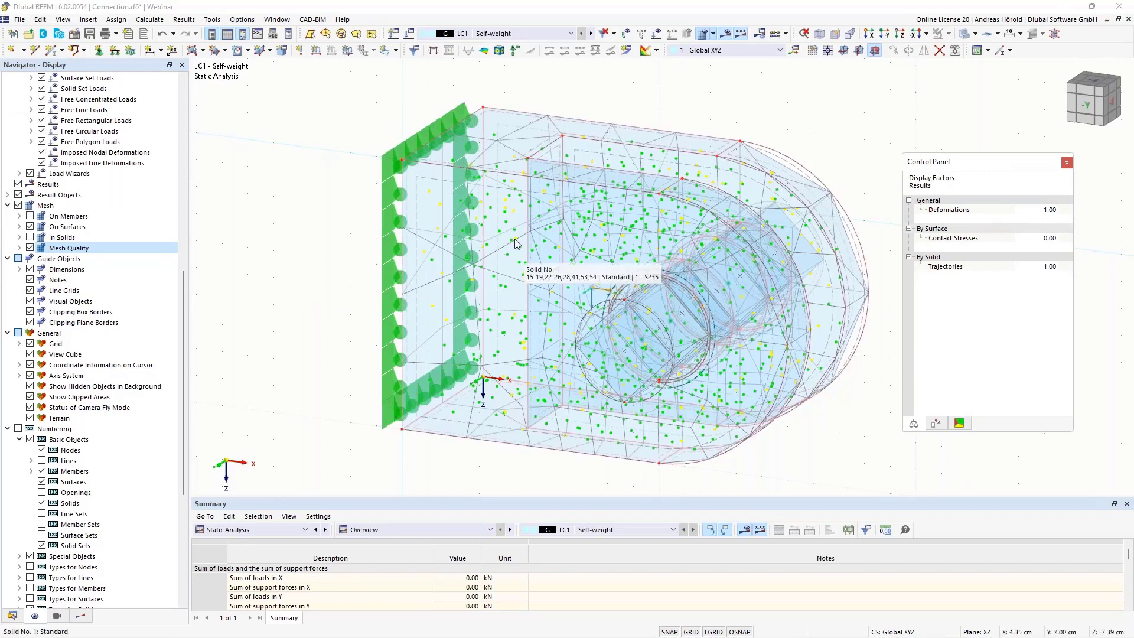
left_click(958, 424)
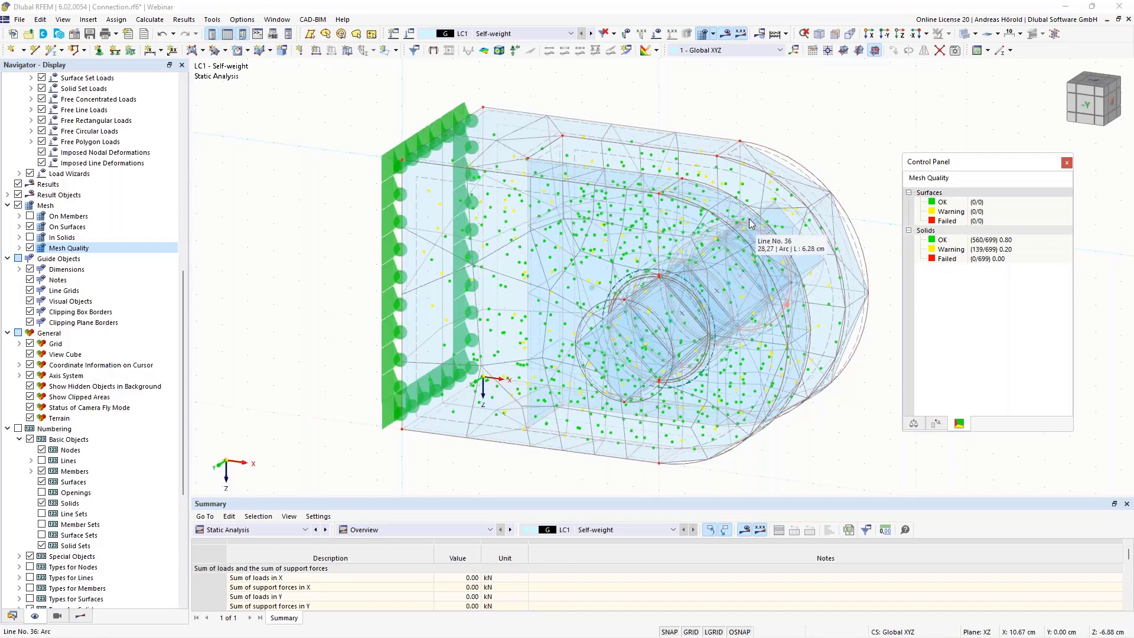
- Set the target length of finite elements to 1 cm, review the quality criteria for solids, and regenerate the mesh
left_click(714, 37)
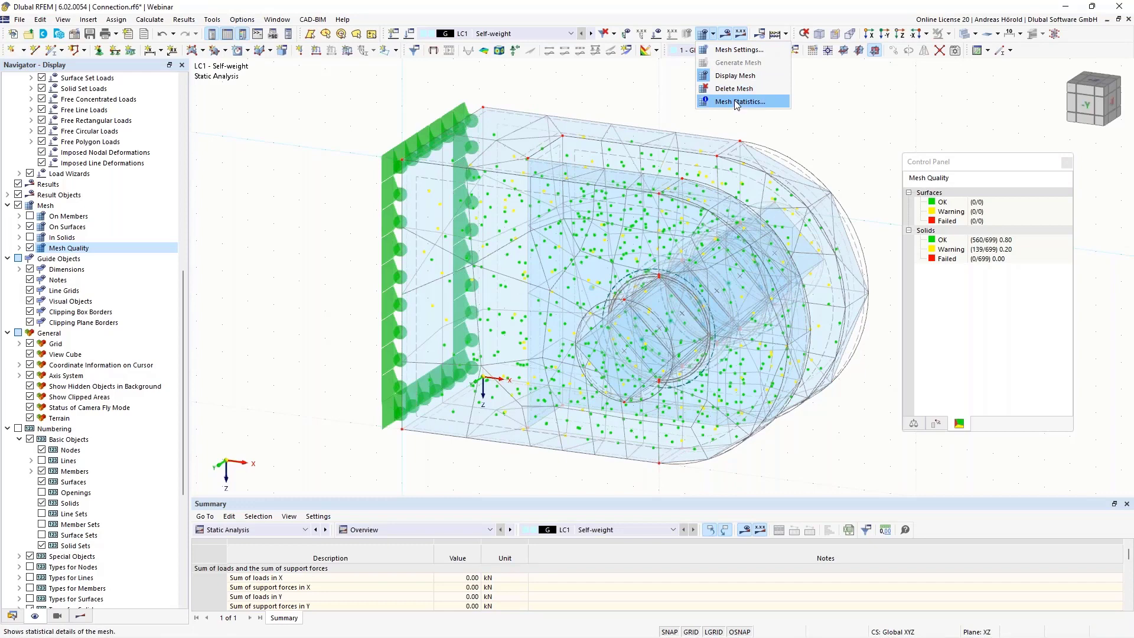
left_click(735, 51)
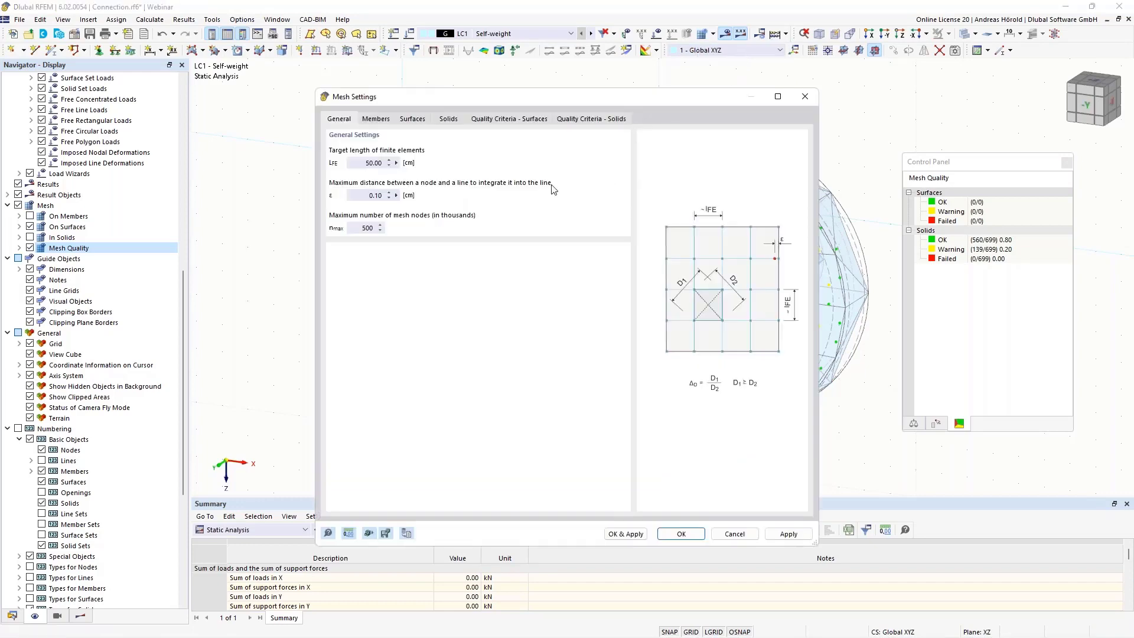
left_click(358, 165)
type("1")
left_click(579, 120)
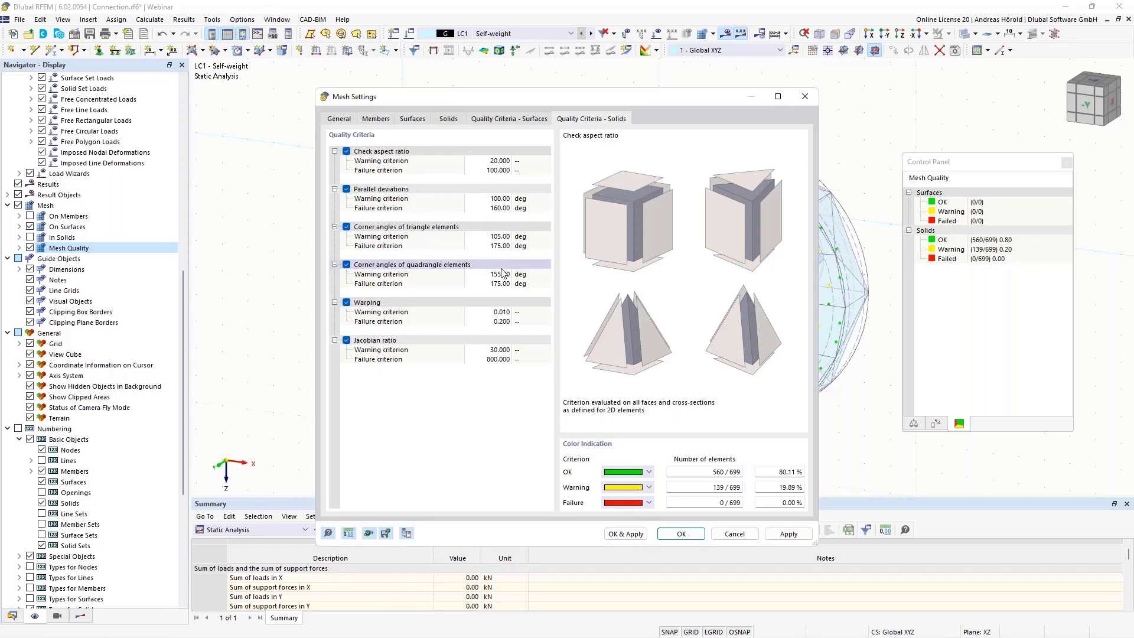
left_click(623, 533)
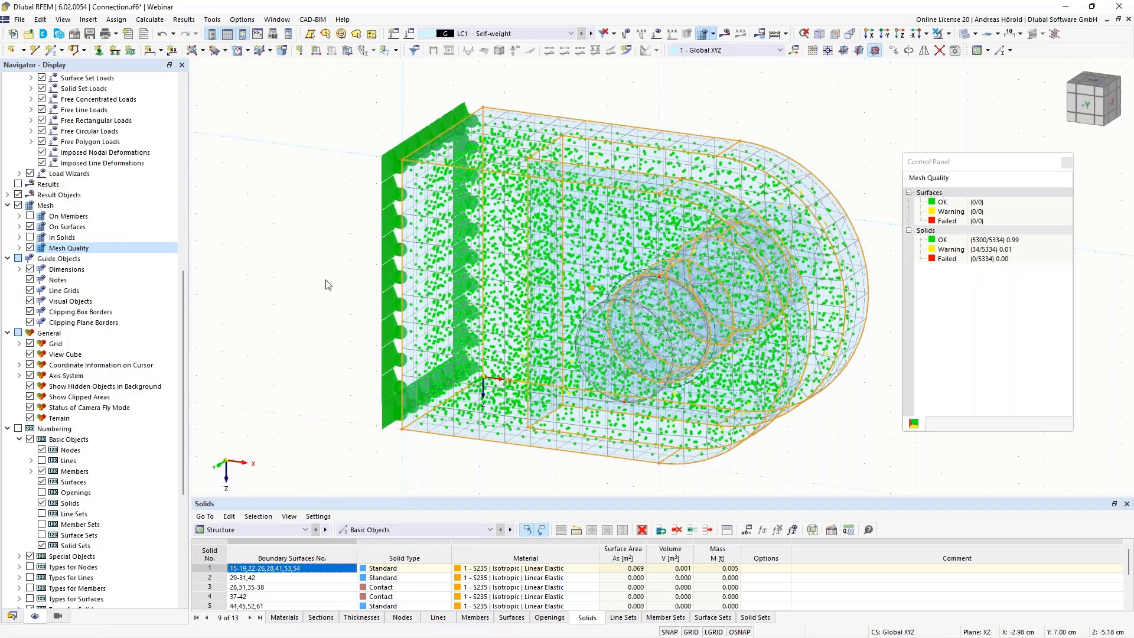
middle_click_drag(329, 285, 298, 271, "ctrl")
scroll(298, 266, "up", 5)
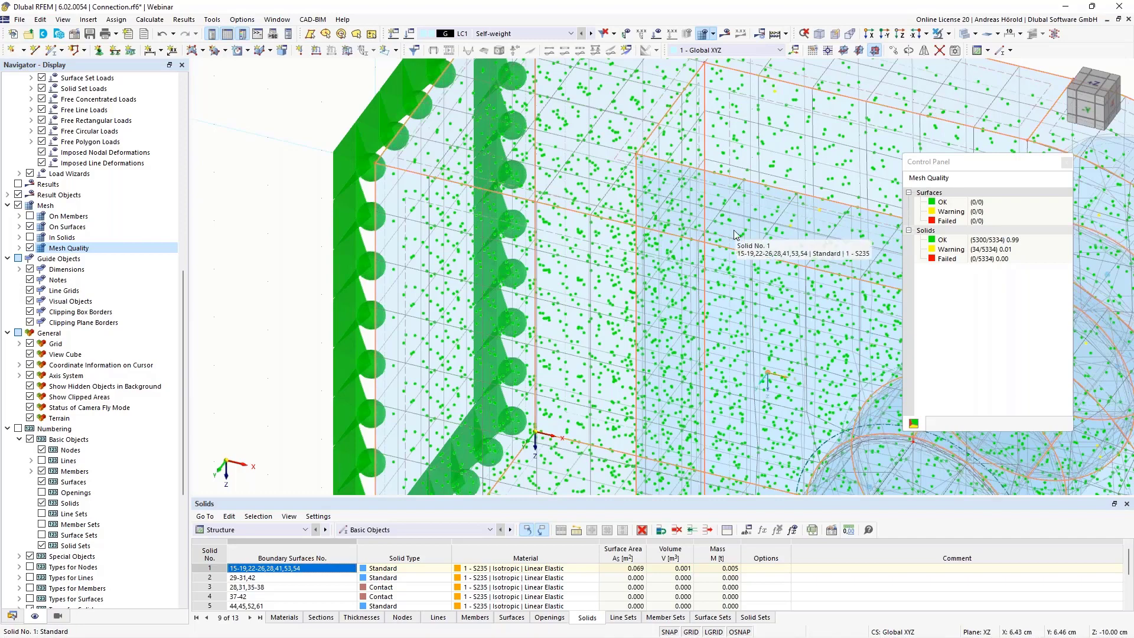
scroll(733, 231, "down", 4)
middle_click_drag(734, 234, 568, 234)
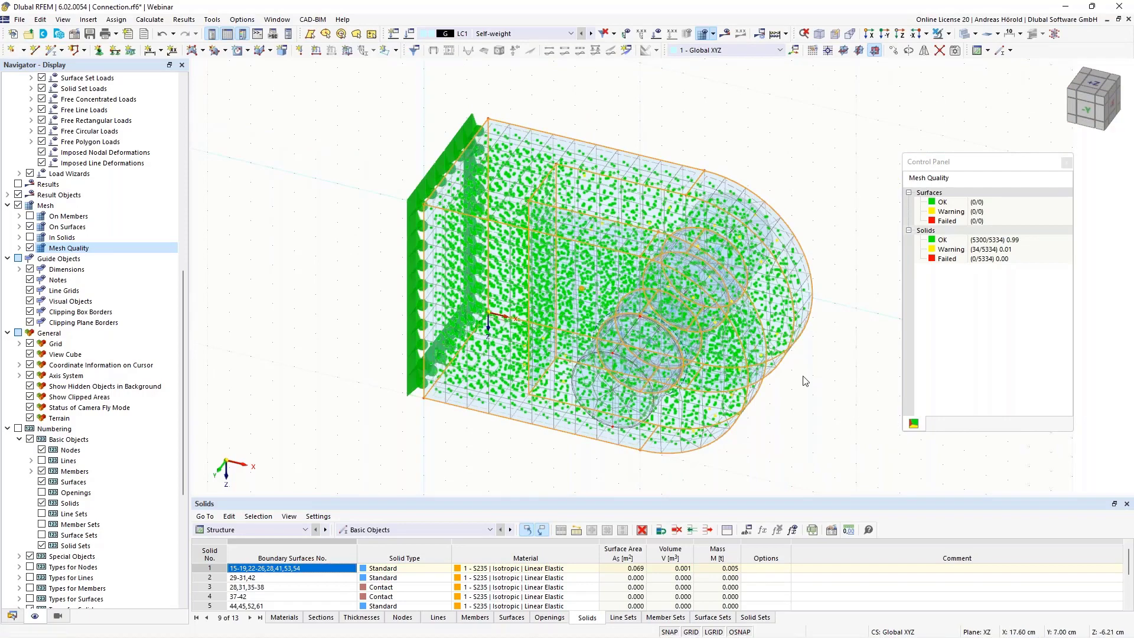
- Hide the mesh quality display and the FE mesh on the connection model
mouse_move(798, 348)
middle_mouse_down("ctrl")
mouse_move(800, 384)
mouse_move(786, 348)
middle_mouse_up("ctrl")
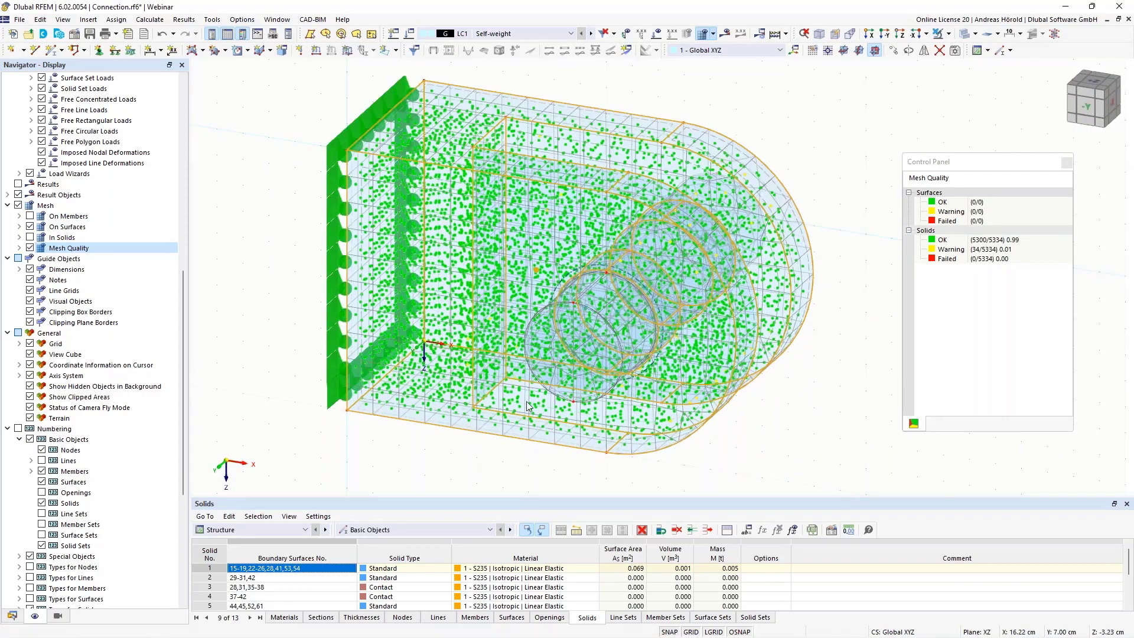
left_click(31, 248)
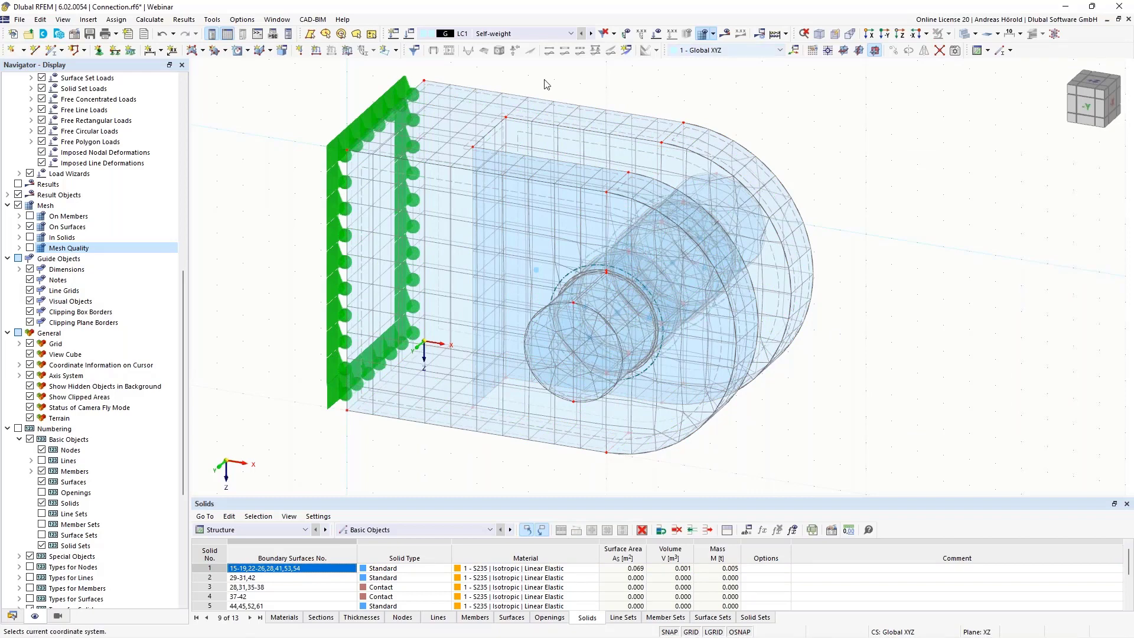
left_click(714, 34)
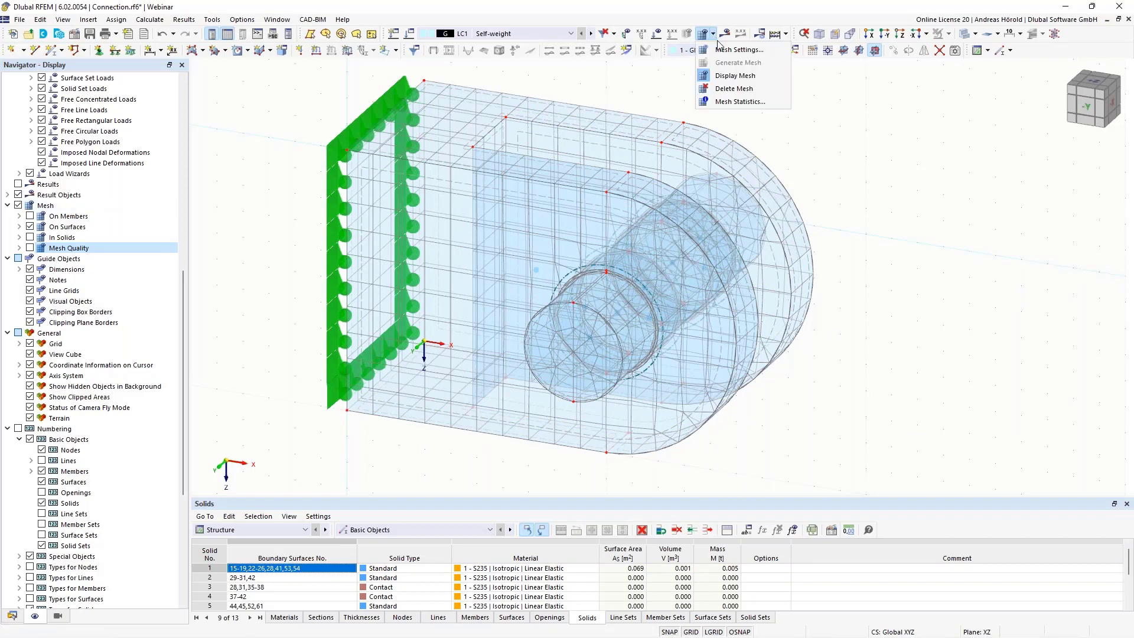
left_click(705, 76)
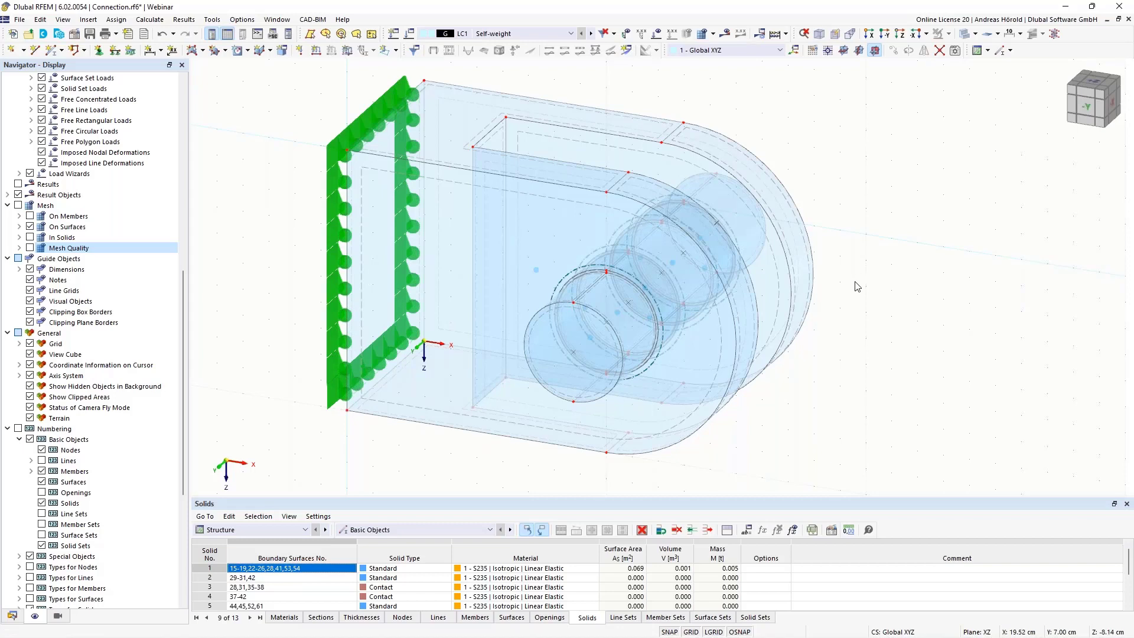
- Examine the pin's middle and end solids and the half-cylinder surfaces that will carry load
middle_click_drag(857, 286, 940, 288)
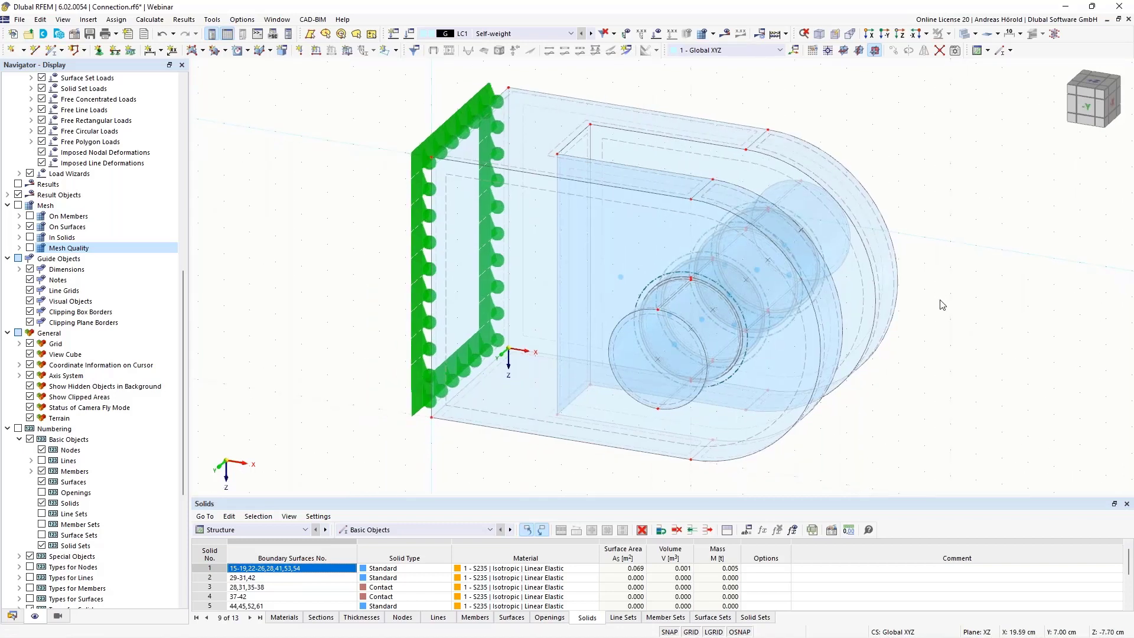
middle_click_drag(939, 304, 940, 325, "ctrl")
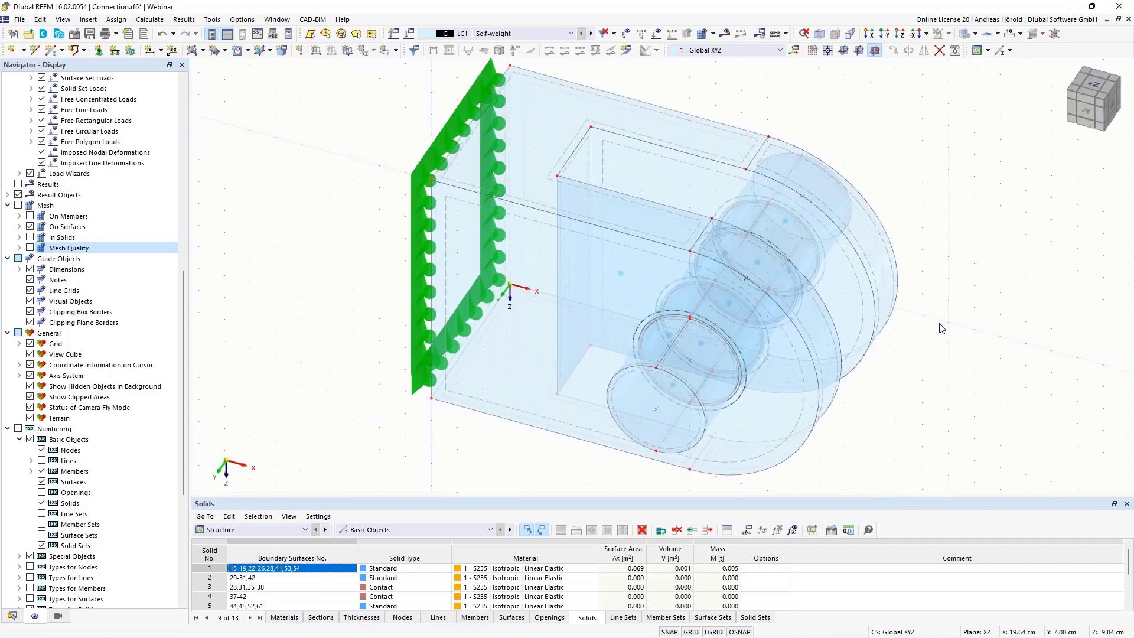
scroll(941, 329, "up", 1)
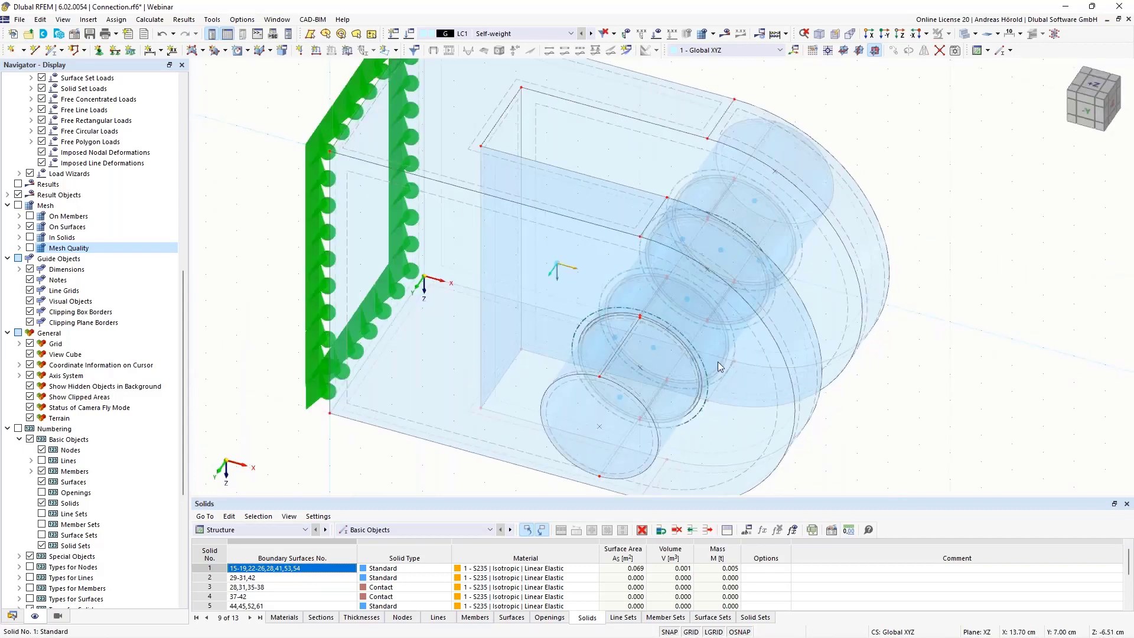
scroll(610, 355, "up", 3)
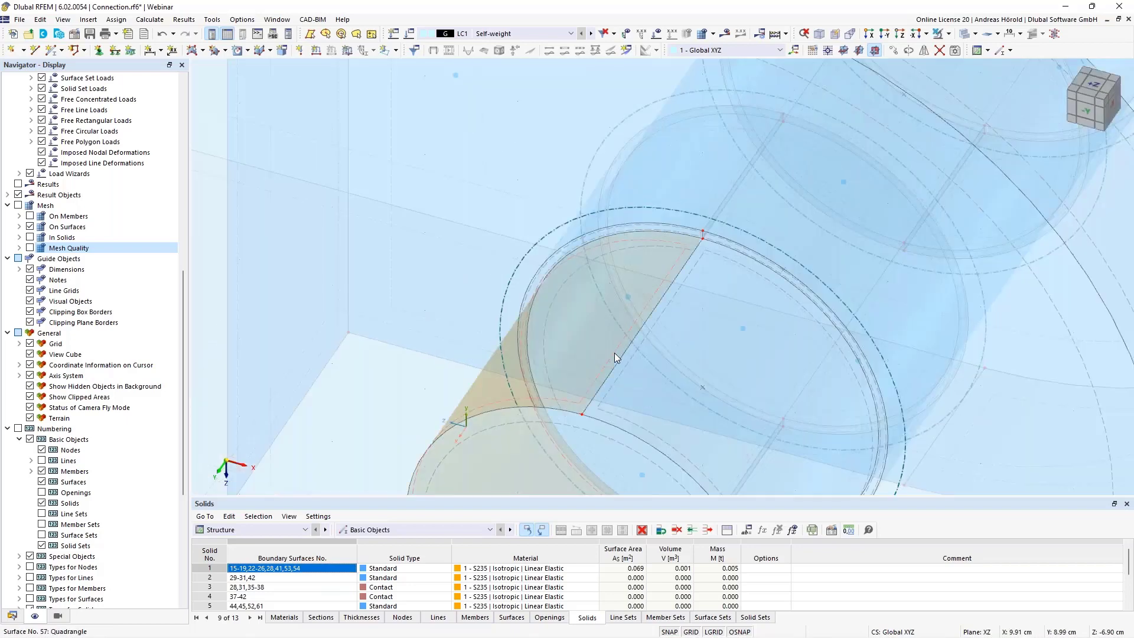
scroll(614, 352, "down", 4)
middle_click_drag(614, 353, 654, 295, "ctrl")
left_click(654, 297)
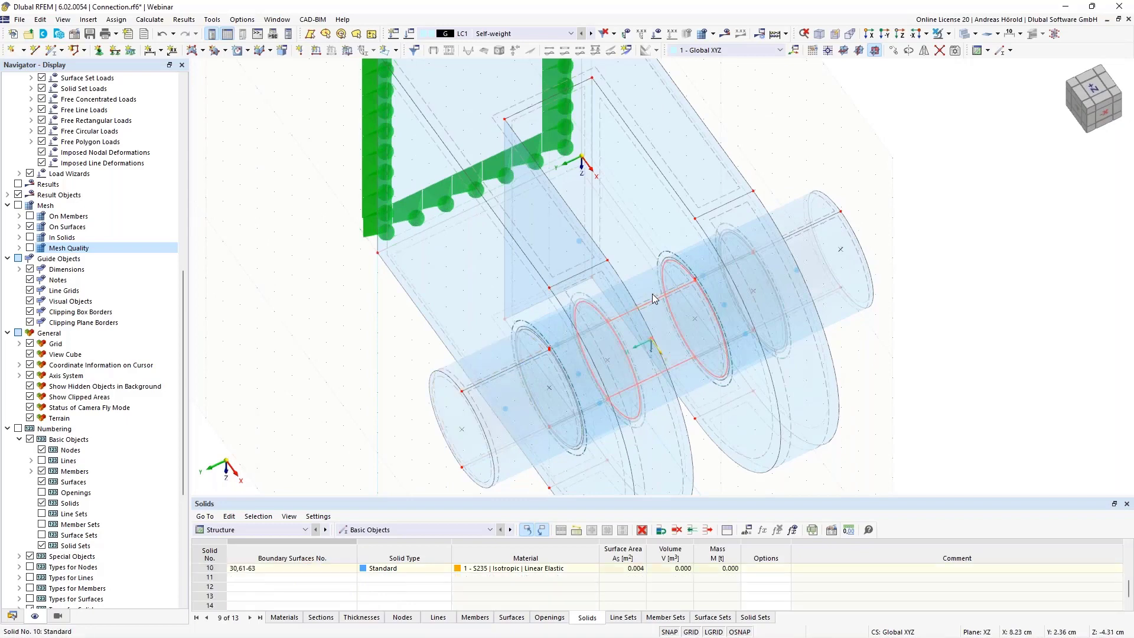
scroll(648, 282, "up", 5)
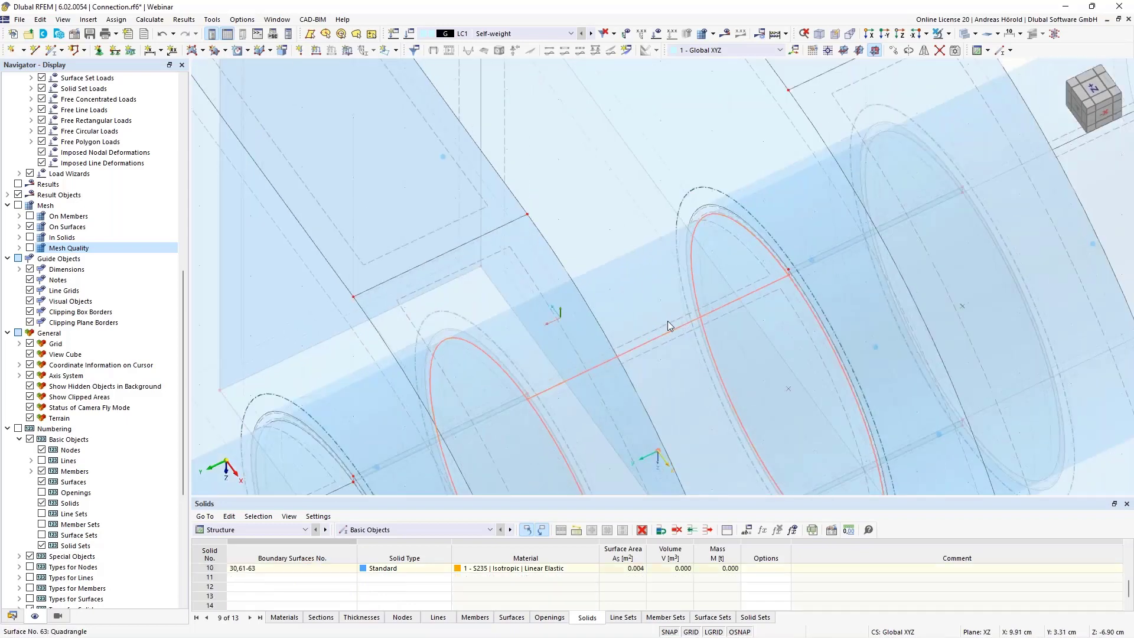
scroll(781, 289, "down", 5)
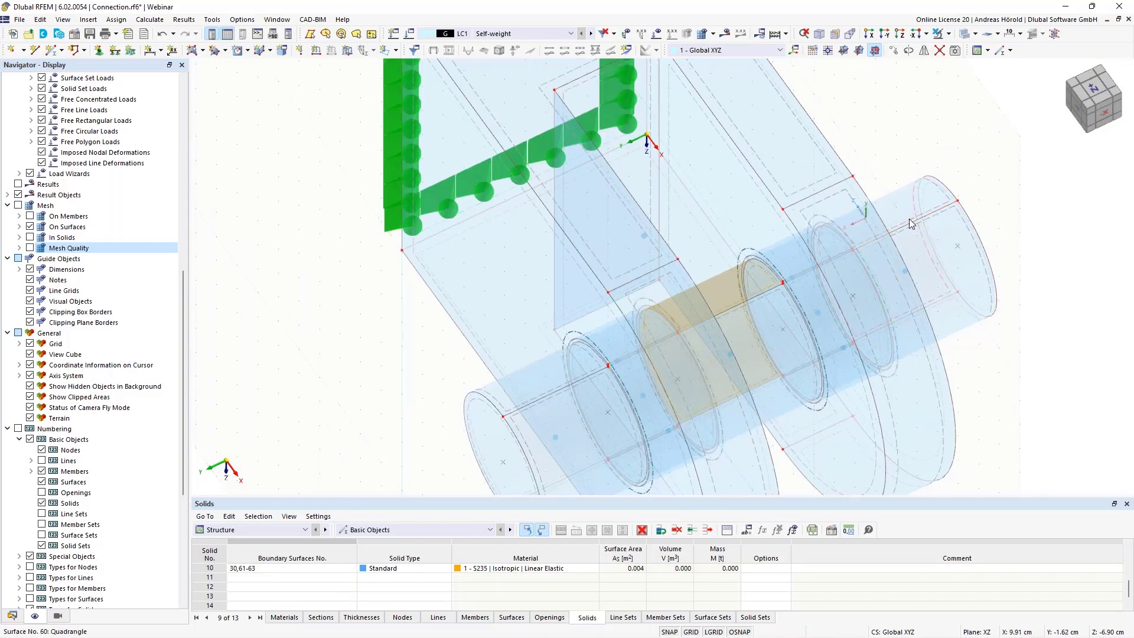
middle_click_drag(501, 463, 531, 404, "ctrl")
scroll(568, 380, "down", 3)
scroll(568, 380, "up", 6)
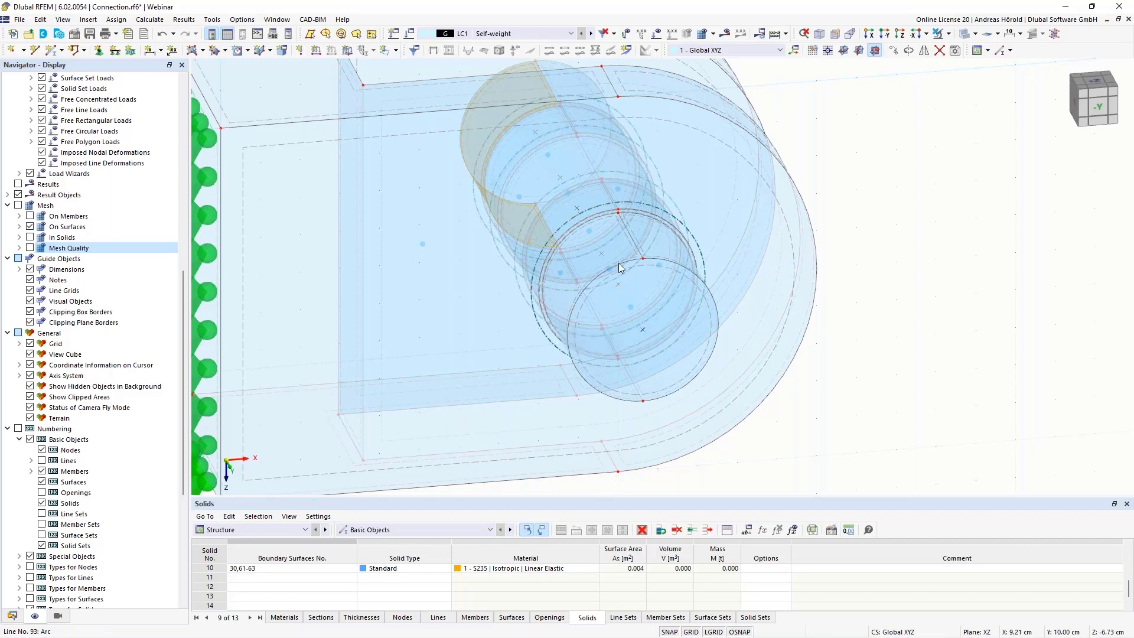
- Set the area units to 6 decimal places from surface 57's properties and read the surface's area
scroll(626, 262, "up", 4)
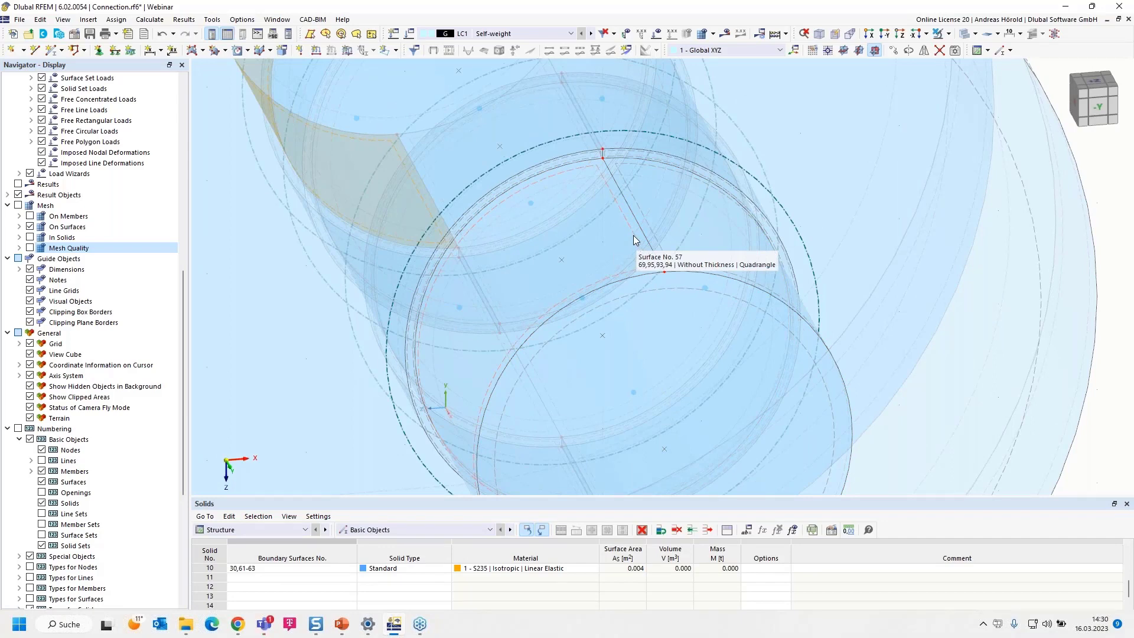
double_click(633, 236)
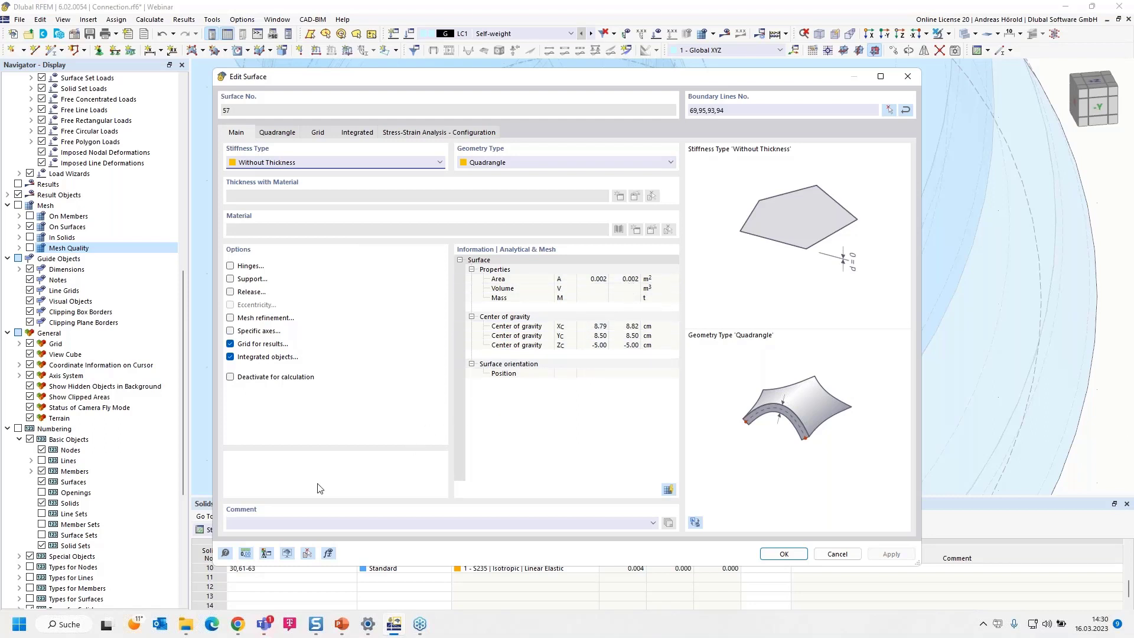
left_click(245, 553)
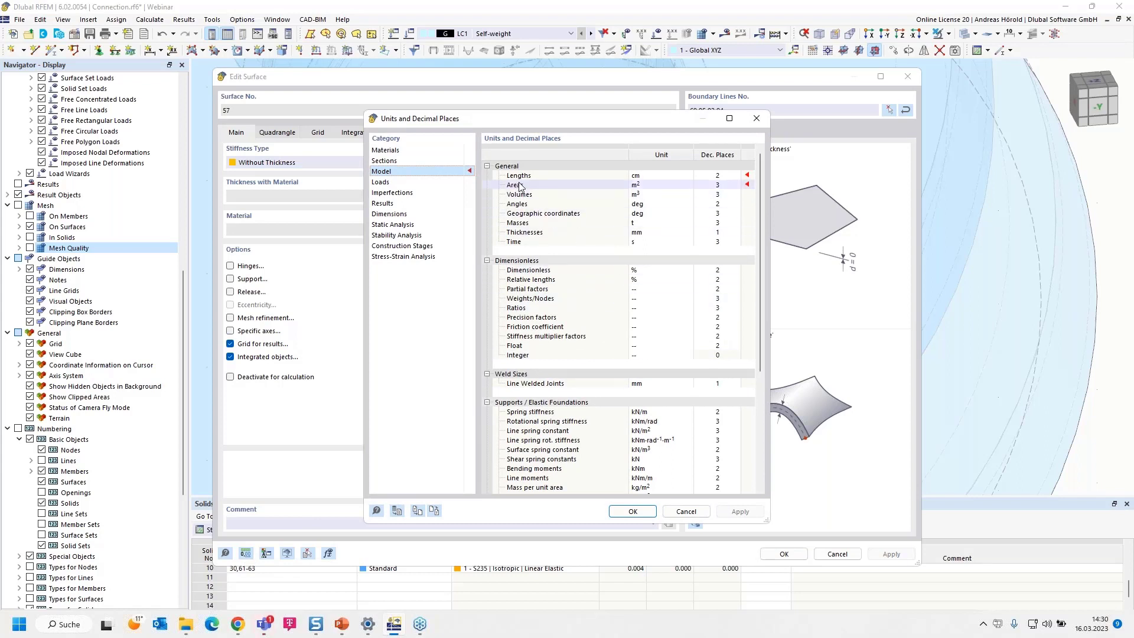
left_click(718, 185)
left_click(736, 184)
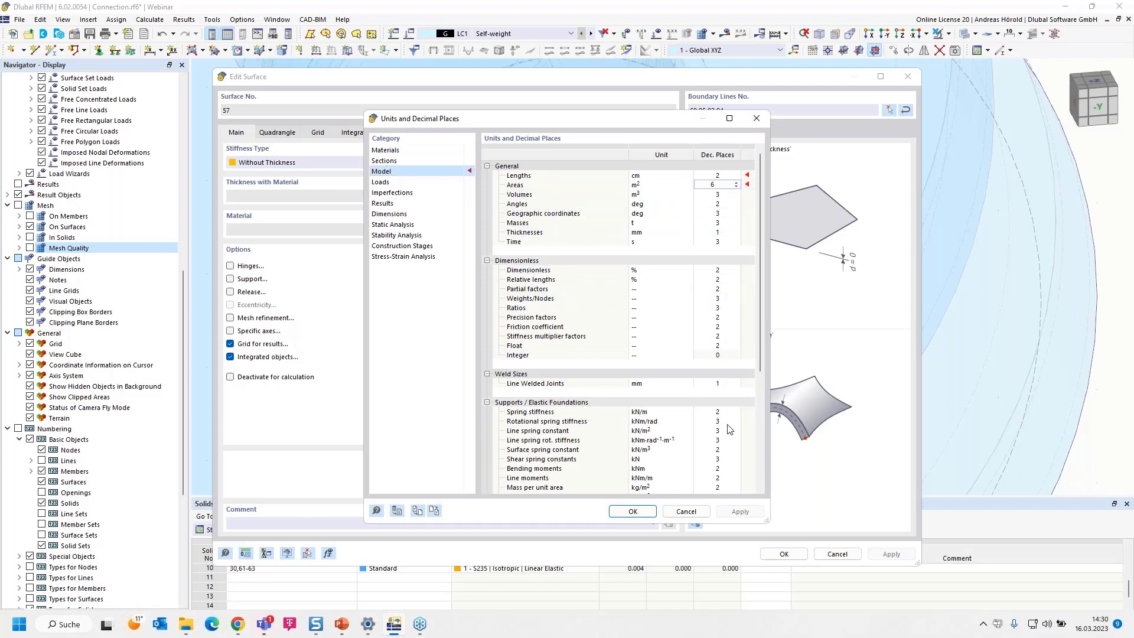
left_click(632, 512)
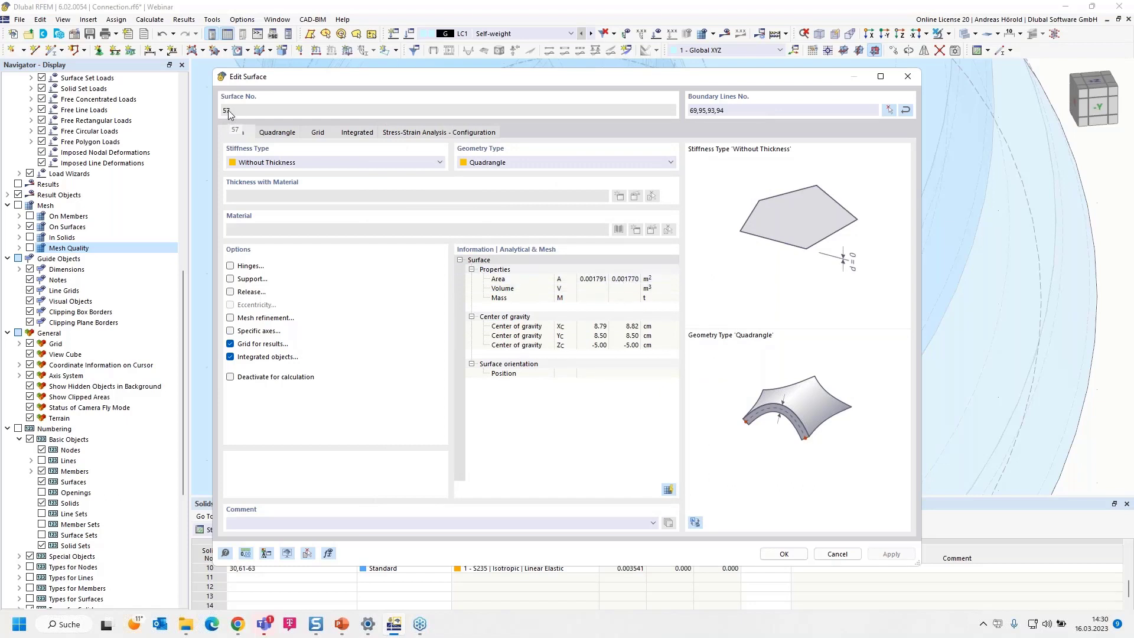
left_click(784, 555)
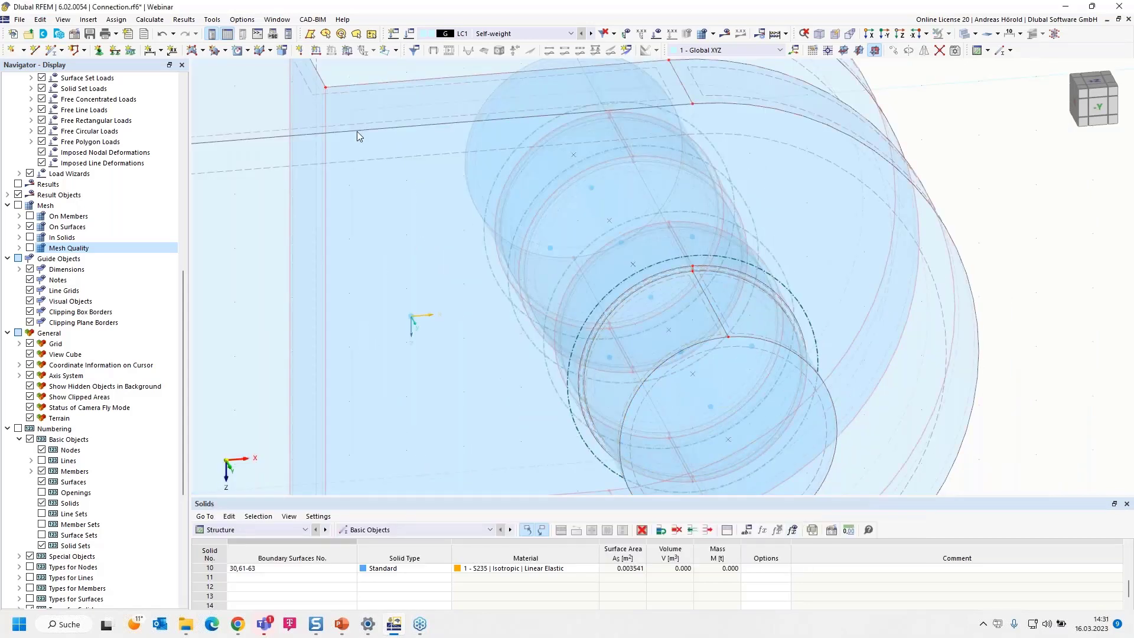
- Start a new uniform force surface load in LC1 with direction XA and magnitude 45/0,00177 kN/m²
scroll(357, 135, "down", 1)
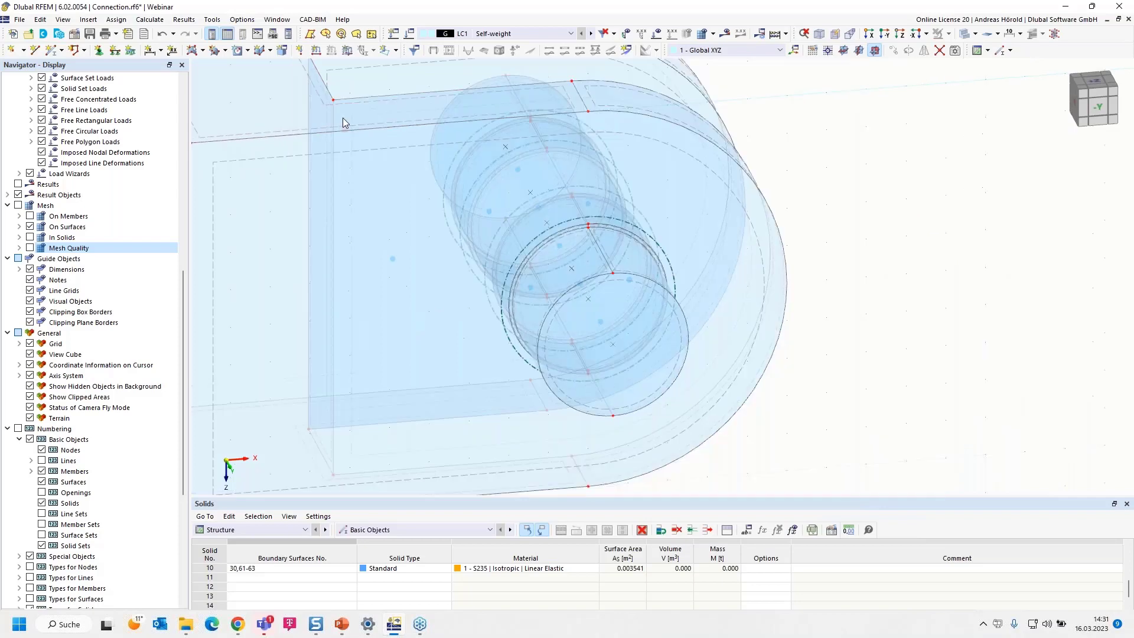
left_click(347, 51)
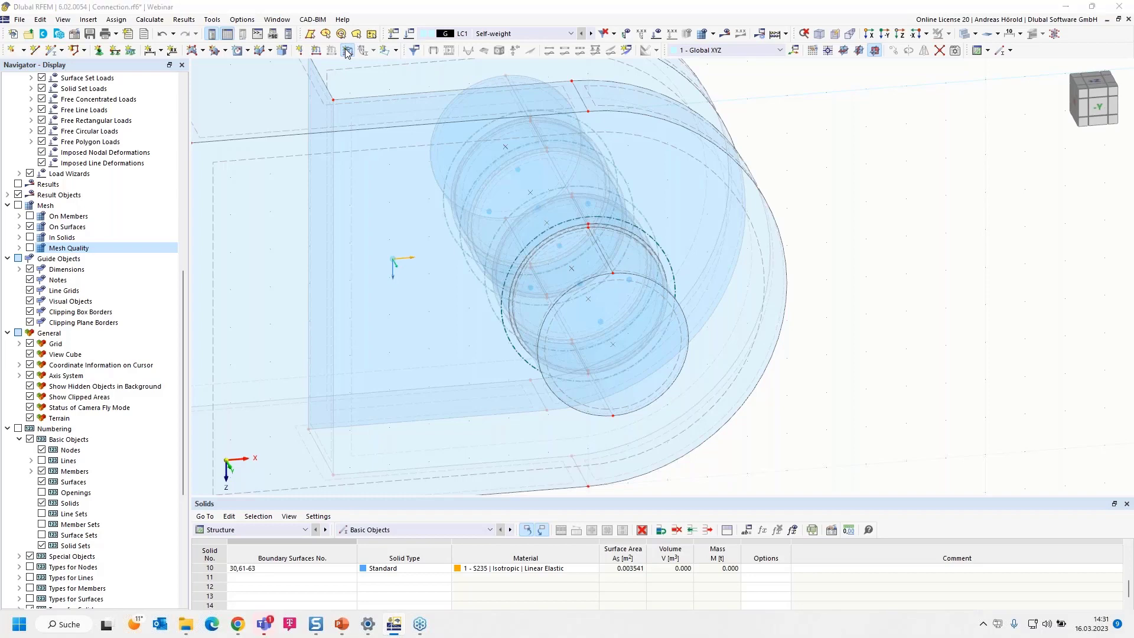
left_click(329, 302)
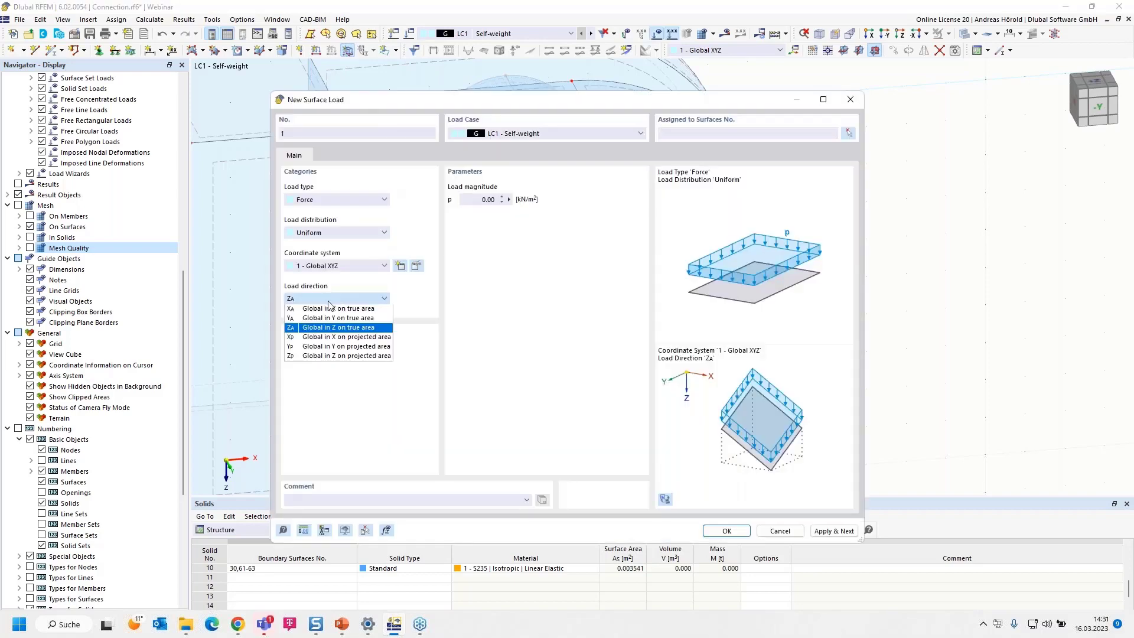
left_click(330, 308)
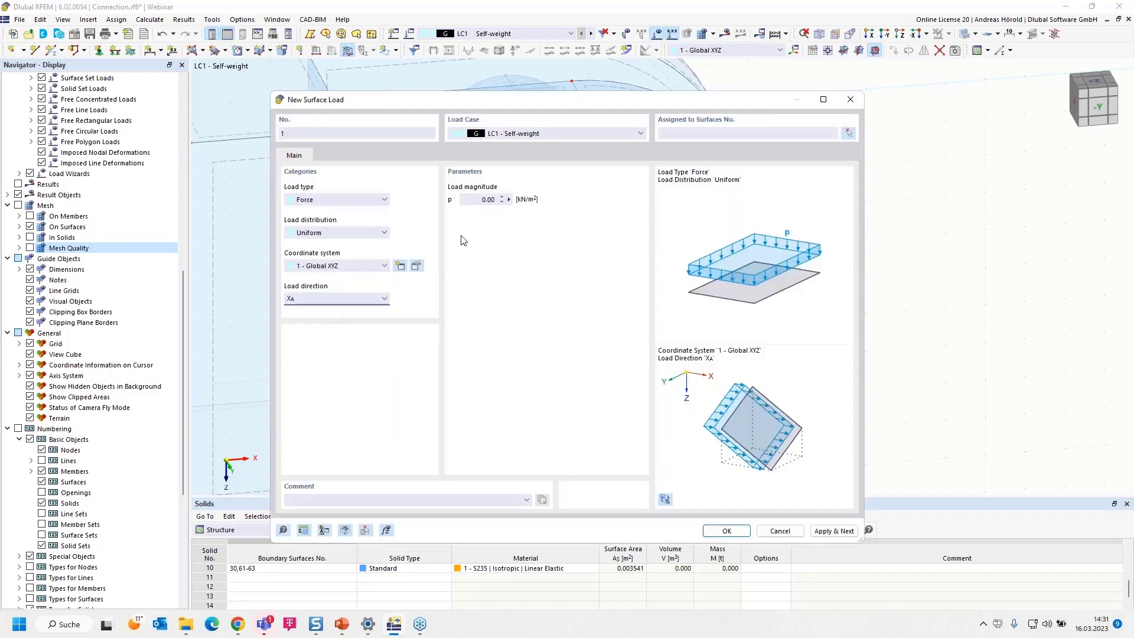
left_click(477, 200)
type("4")
type("5/0,00177")
left_click(514, 244)
- Assign the new surface load to the pin's half-cylinder surfaces 57, 63 and 60 and create it
left_click(848, 133)
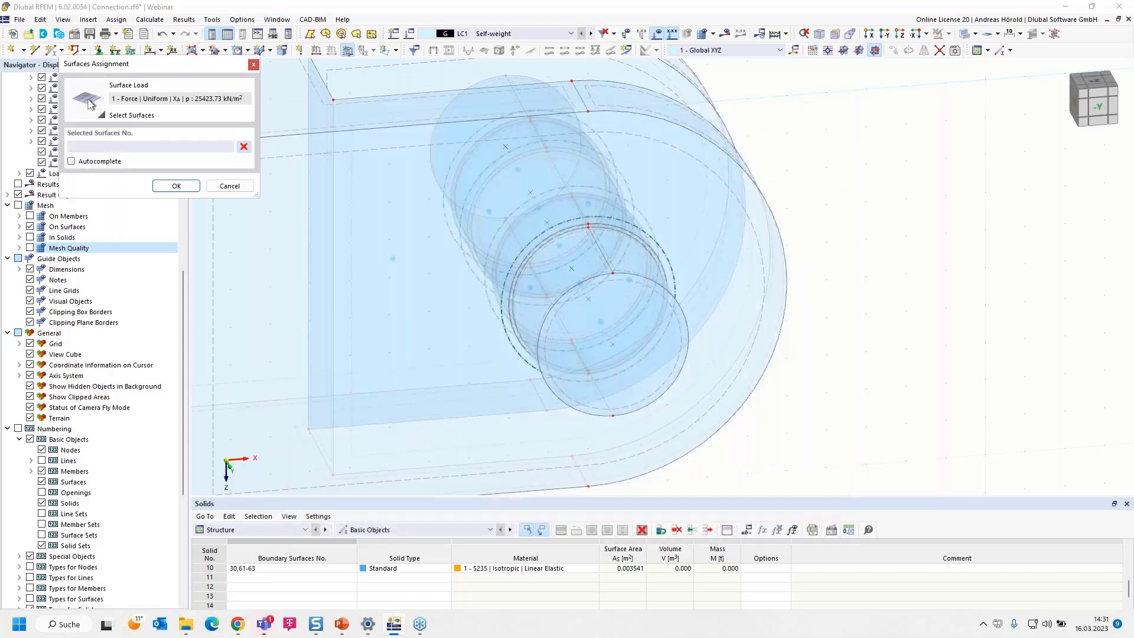
left_click(595, 241)
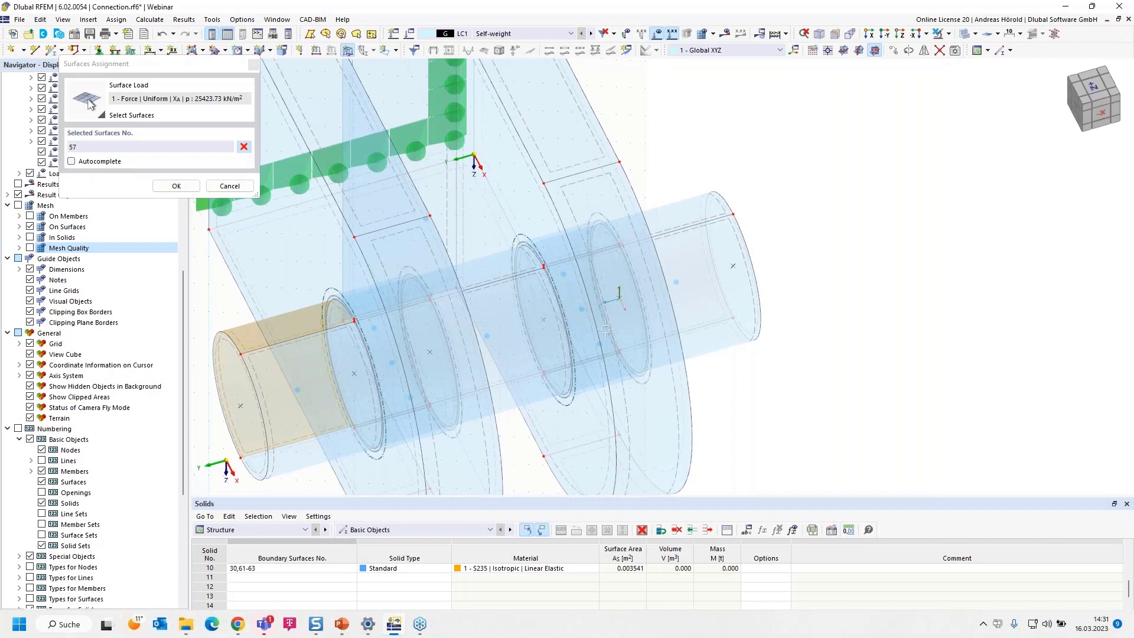
scroll(580, 310, "up", 4)
left_click(427, 242)
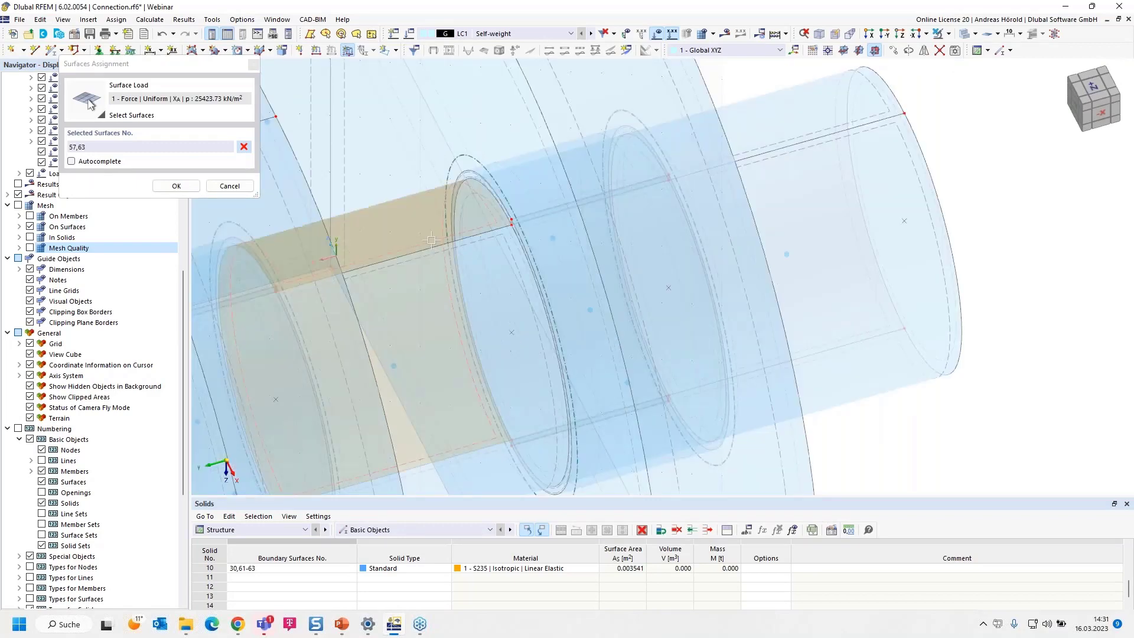
left_click(781, 267)
scroll(781, 267, "down", 5)
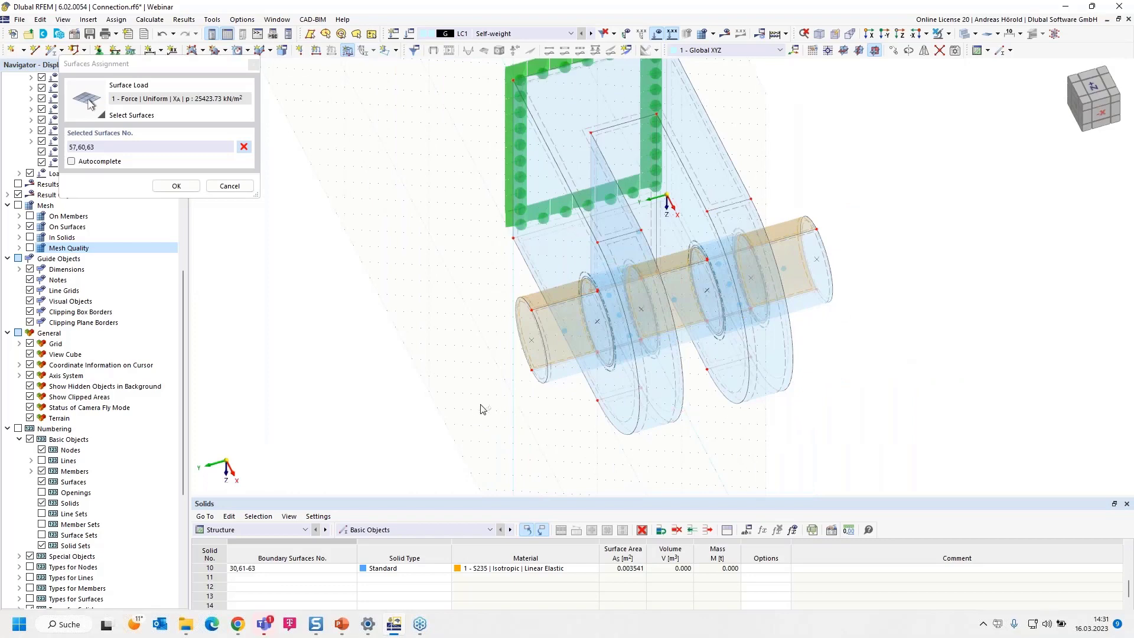
middle_click_drag(489, 406, 532, 395, "ctrl")
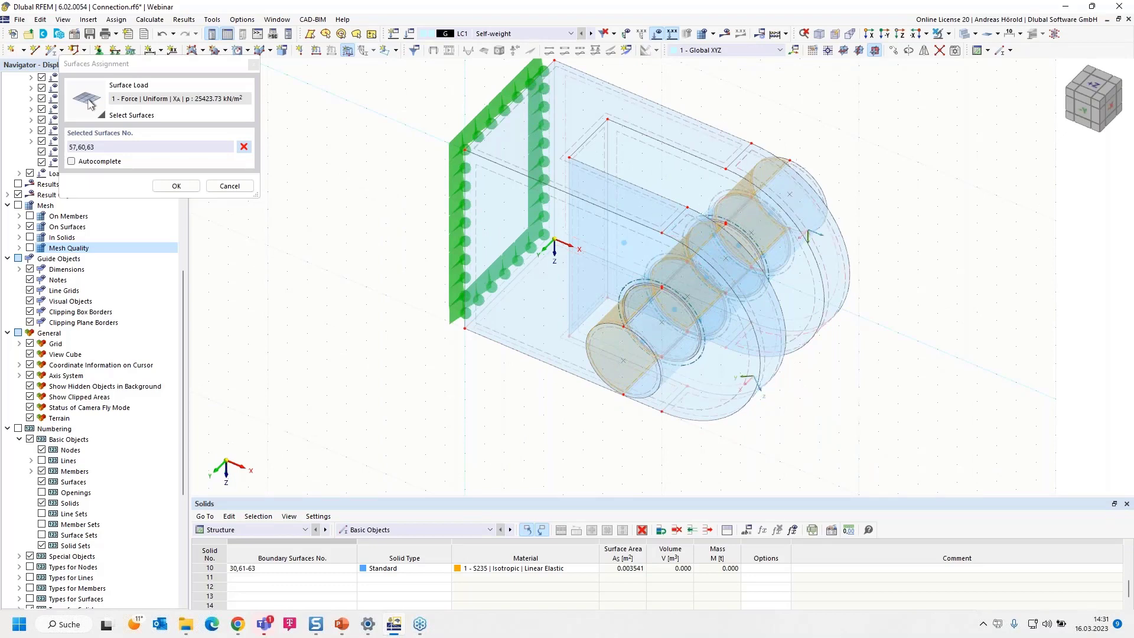
scroll(789, 172, "up", 1)
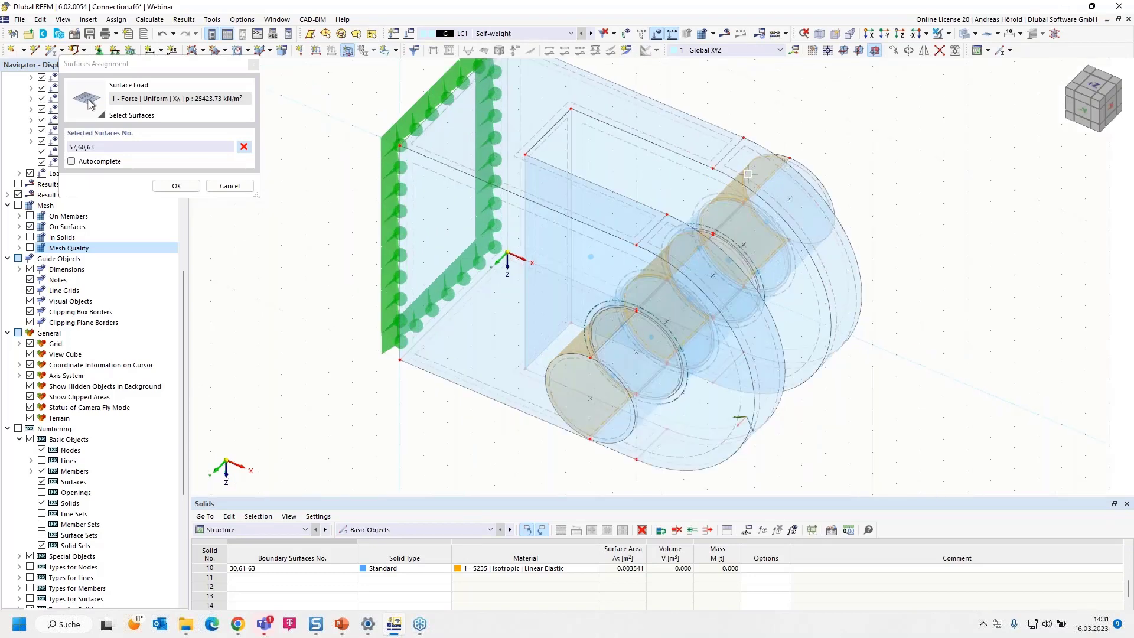
left_click(175, 186)
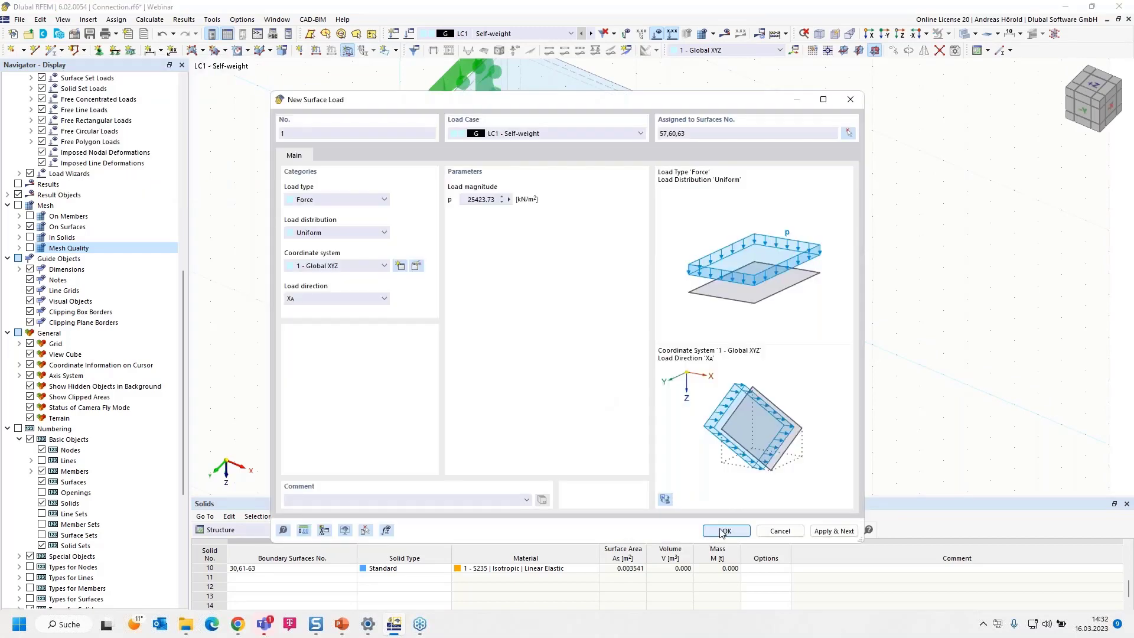
left_click(726, 531)
- Reduce the display size of the surface load so its arrows are drawn close to the pin
scroll(587, 469, "down", 4)
middle_click_drag(445, 435, 579, 393)
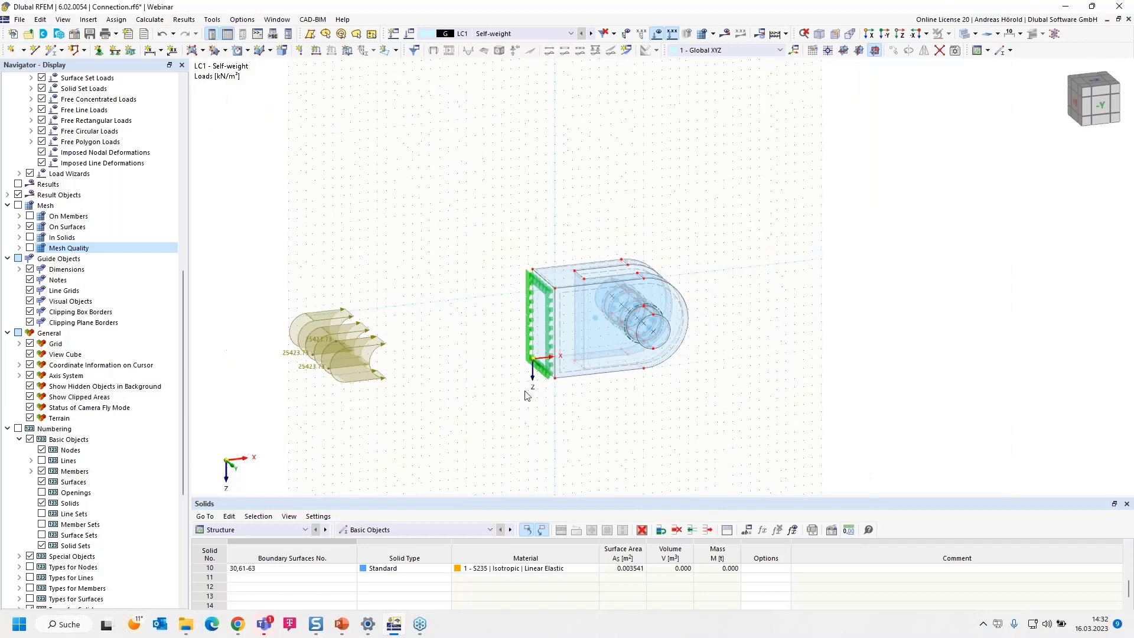
right_click(331, 343)
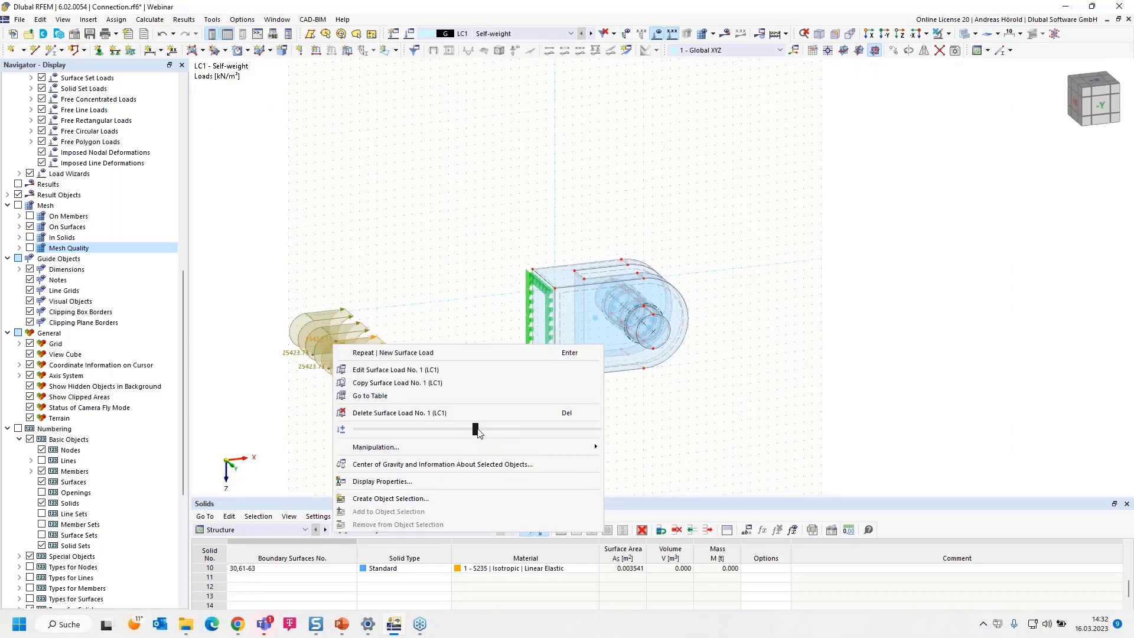
left_click_drag(479, 430, 368, 427)
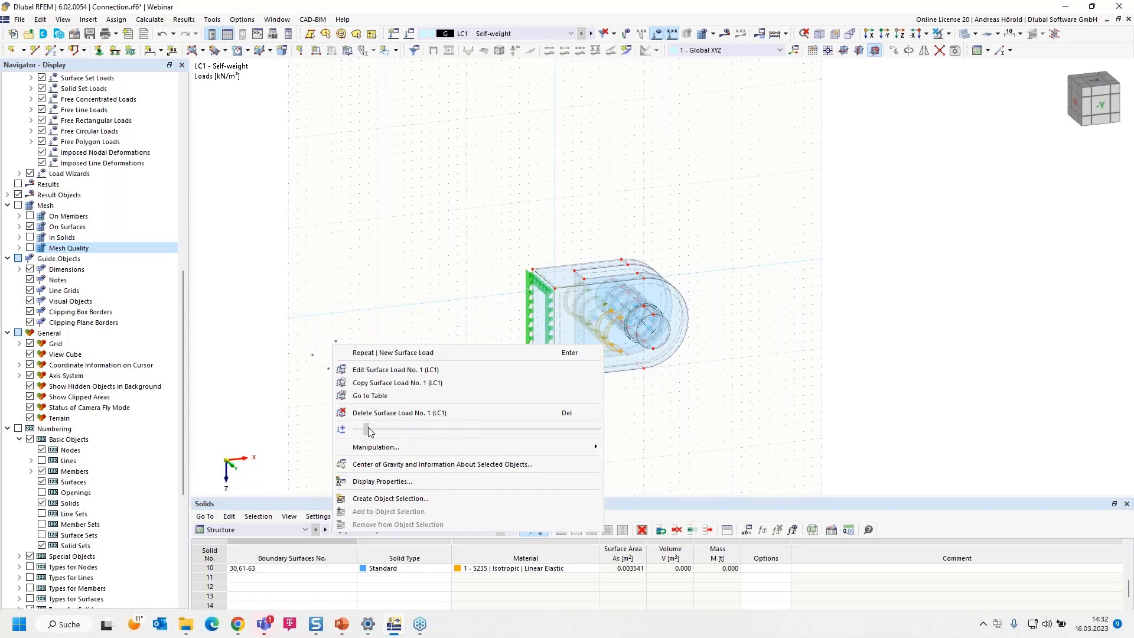
left_click(688, 407)
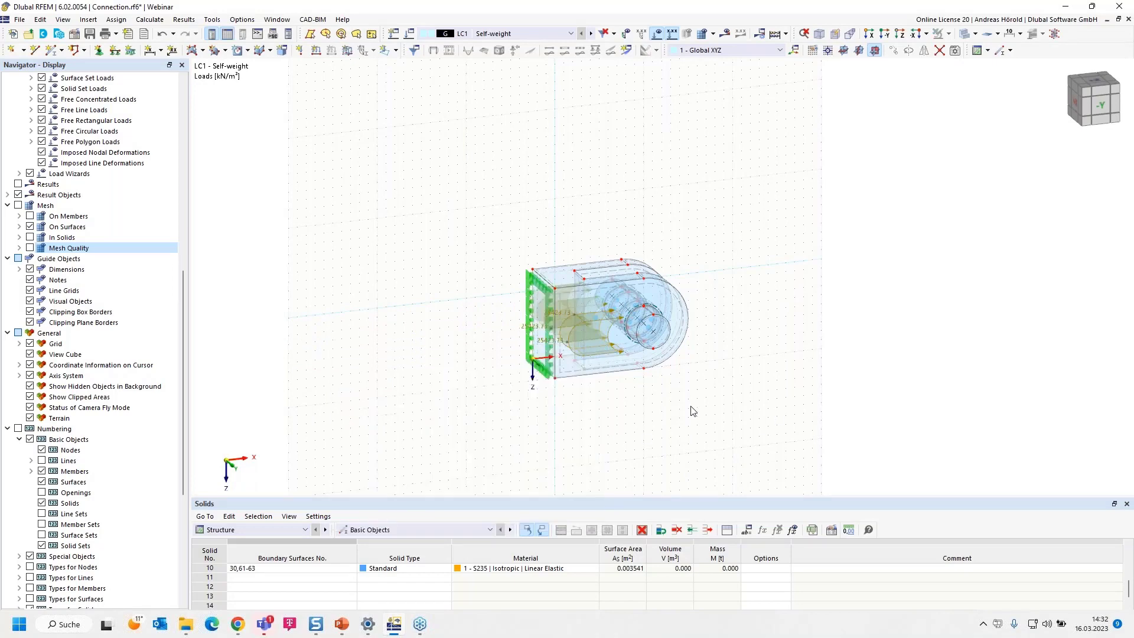
scroll(690, 410, "up", 5)
middle_click_drag(744, 362, 661, 447)
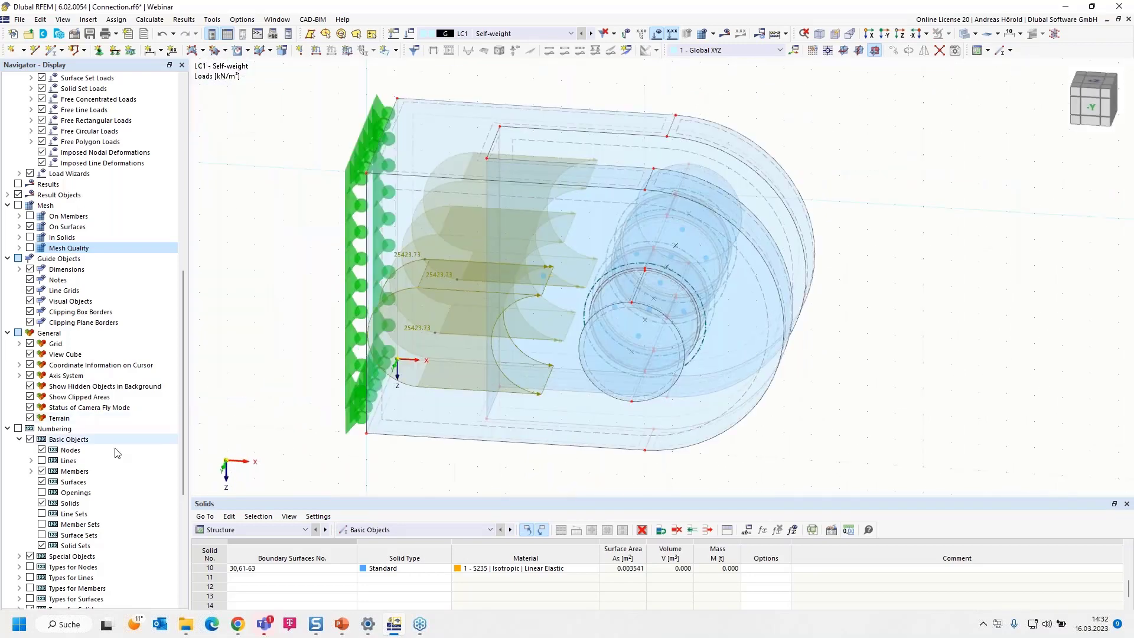
scroll(31, 578, "down", 3)
scroll(30, 578, "down", 1)
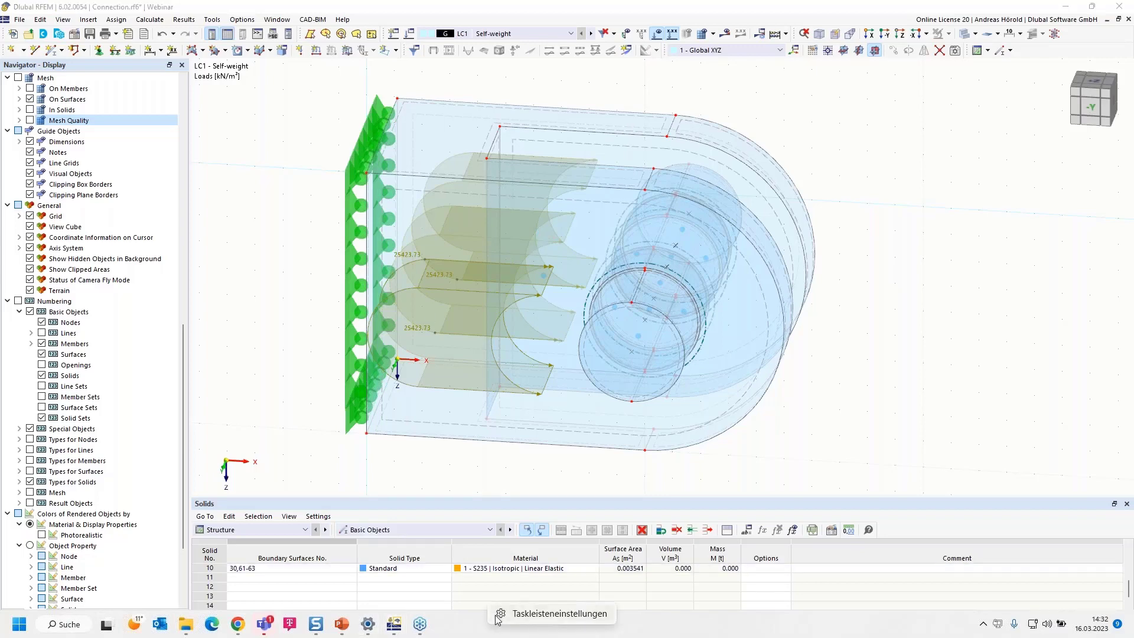
- Open the existing uniform force surface load on surfaces 57, 60 and 63 of LC1 for editing
left_click(368, 624)
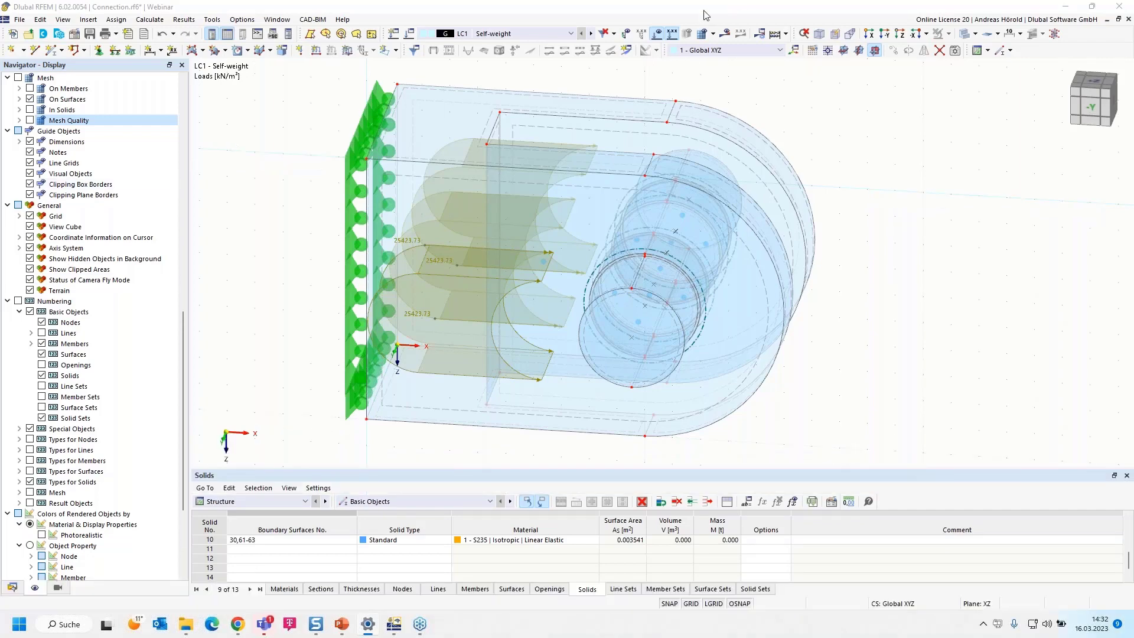
left_click(13, 587)
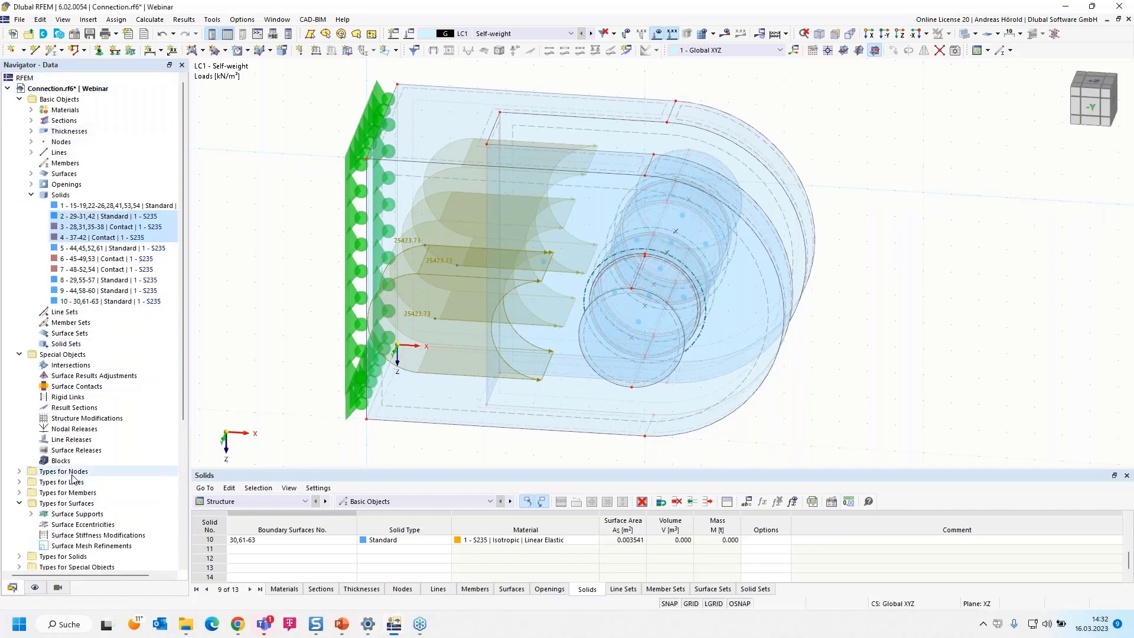
scroll(72, 479, "down", 7)
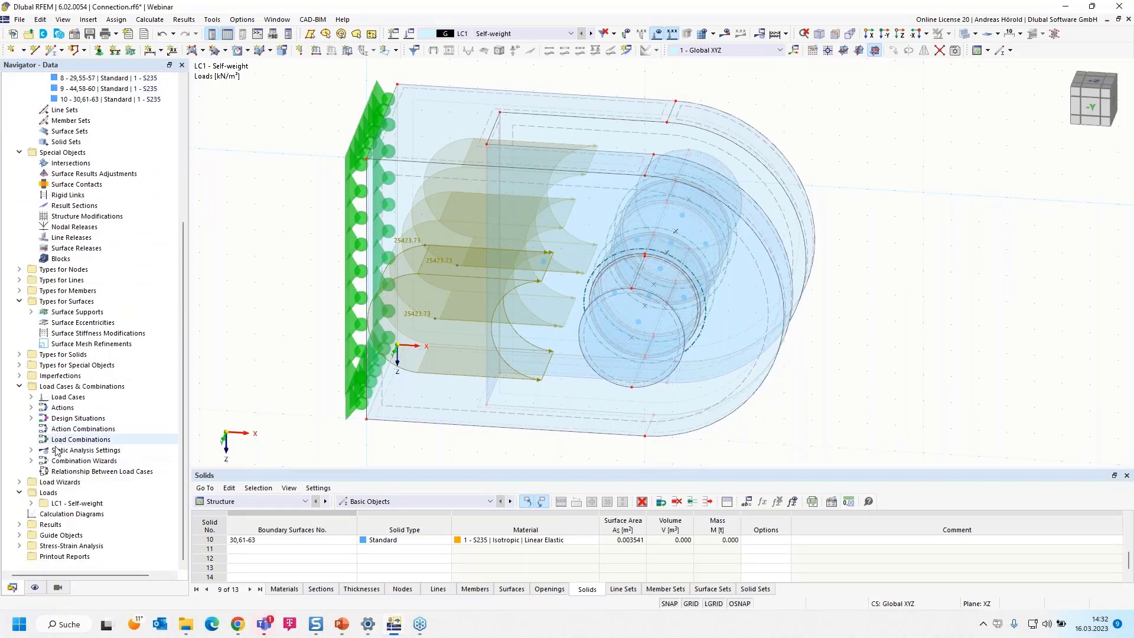
left_click(31, 503)
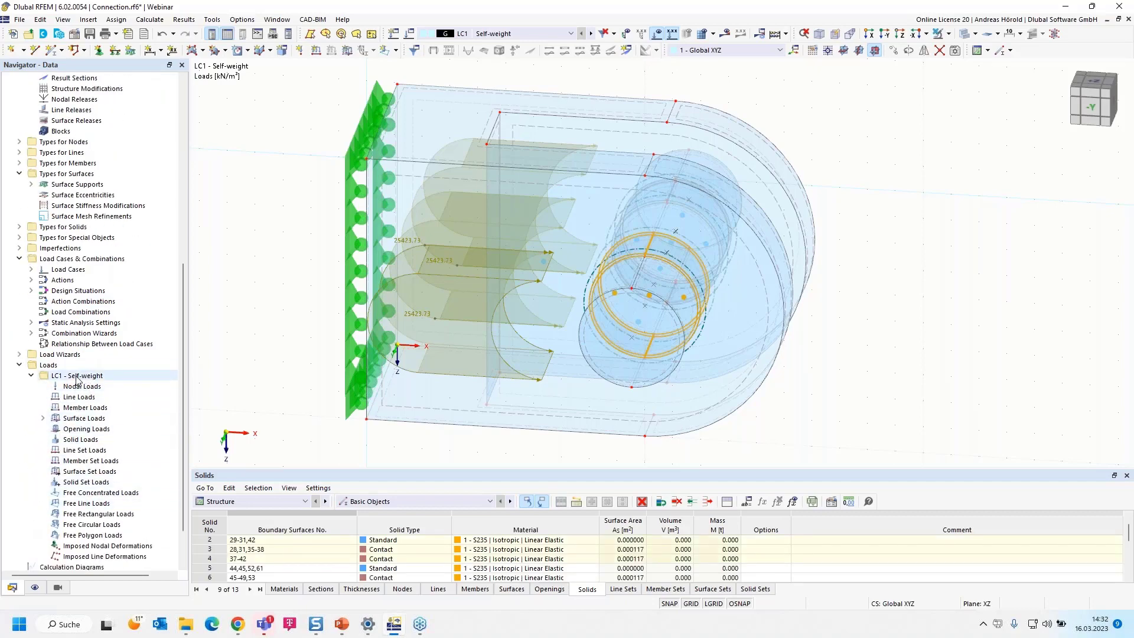
left_click(43, 418)
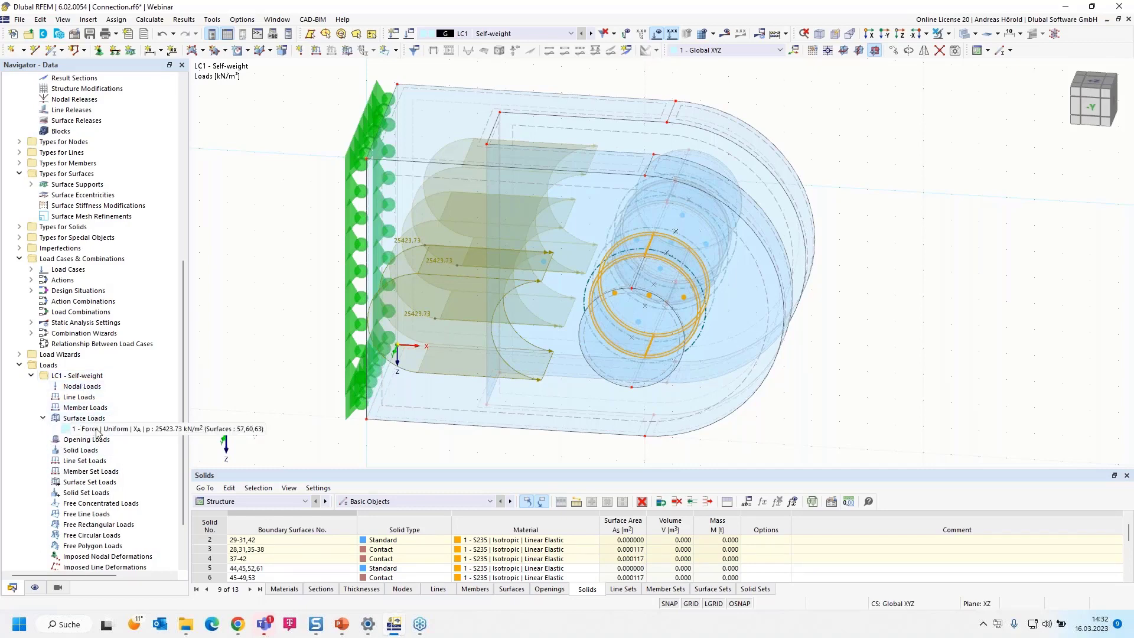
double_click(128, 429)
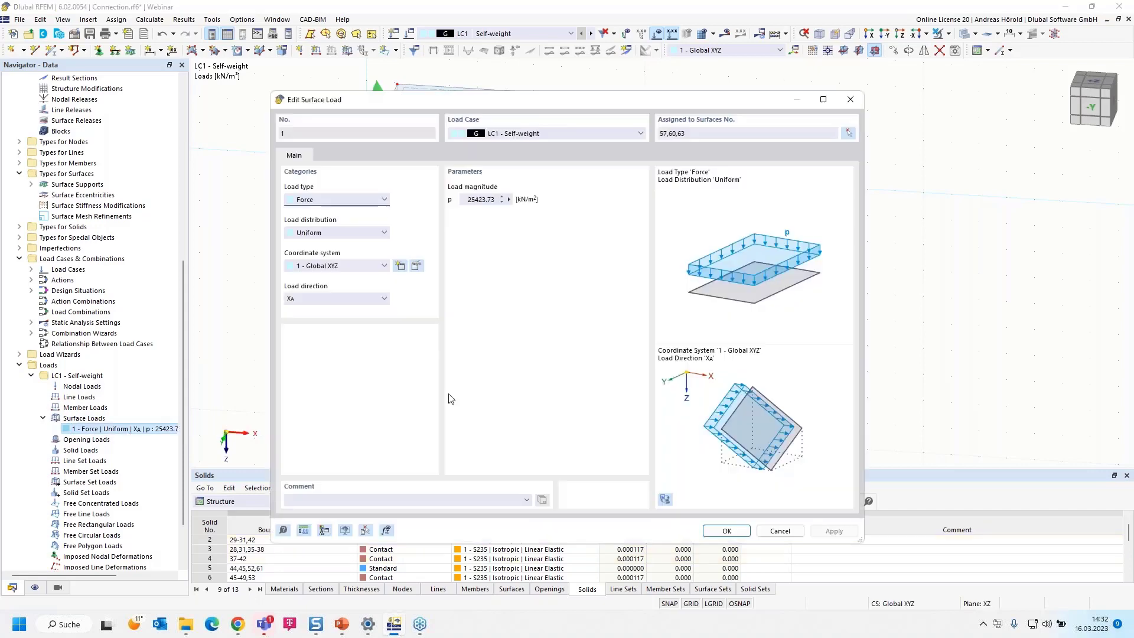
- Start a formula for the surface load's magnitude with the expression 45000/
left_click(510, 201)
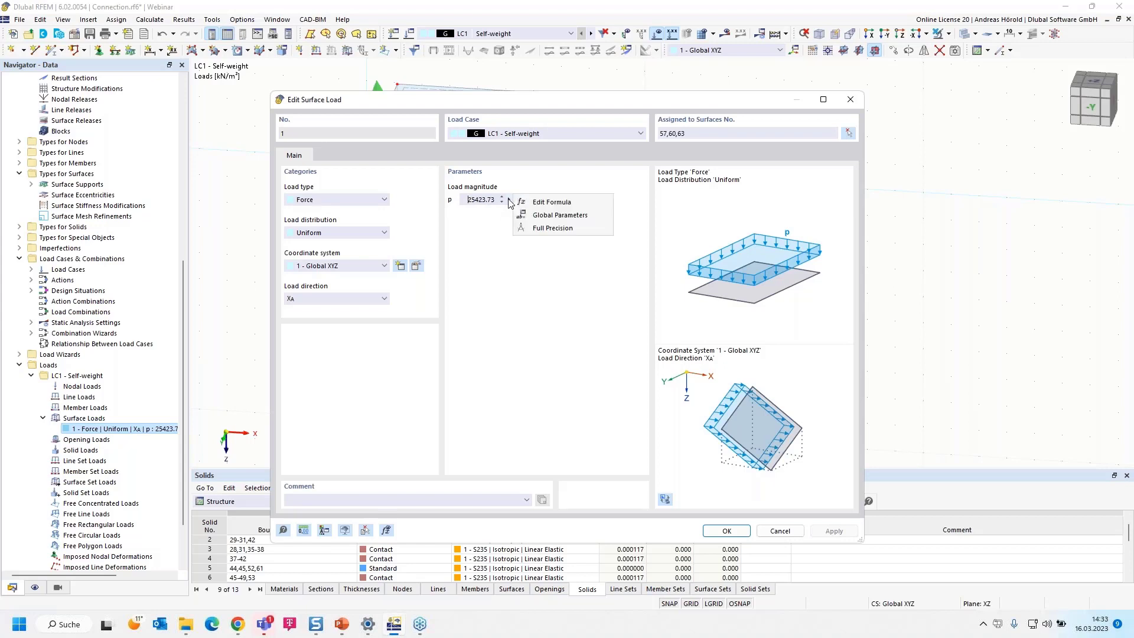
left_click(560, 204)
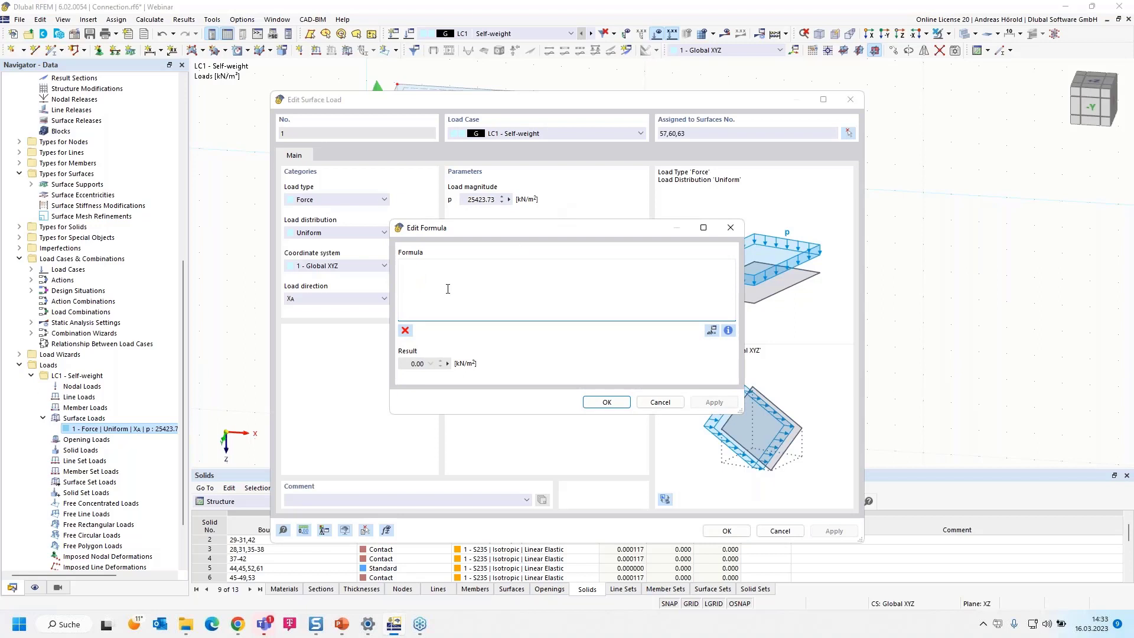
type("4")
type("/")
- Insert the area property of the surfaces object as the divisor in the load magnitude formula
left_click(728, 331)
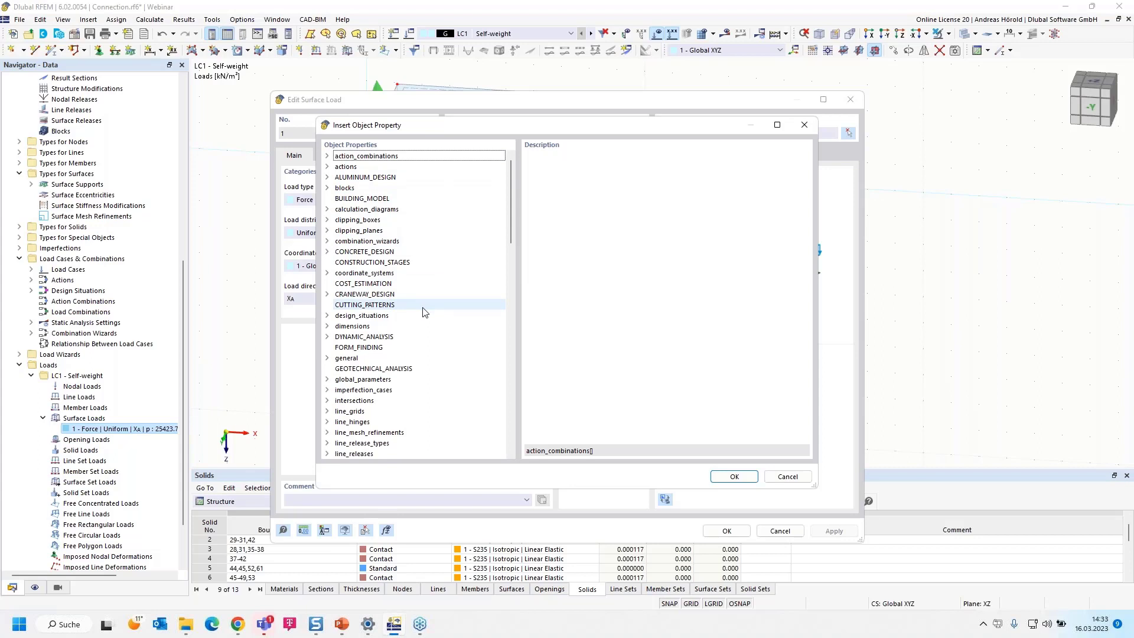
key("s")
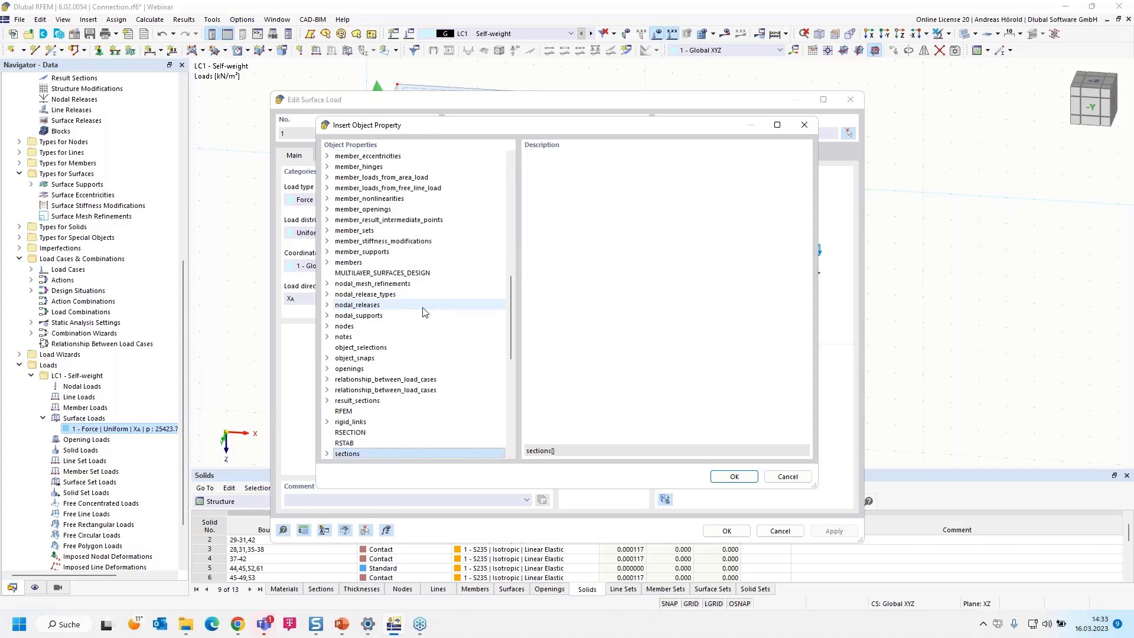
scroll(423, 311, "down", 5)
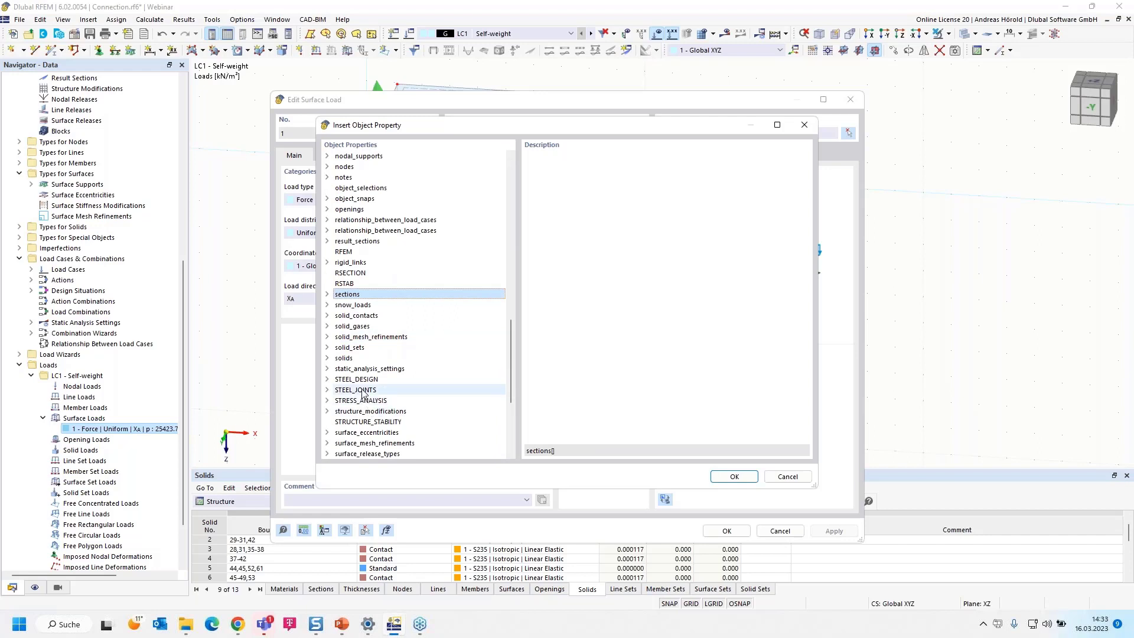
scroll(363, 394, "down", 5)
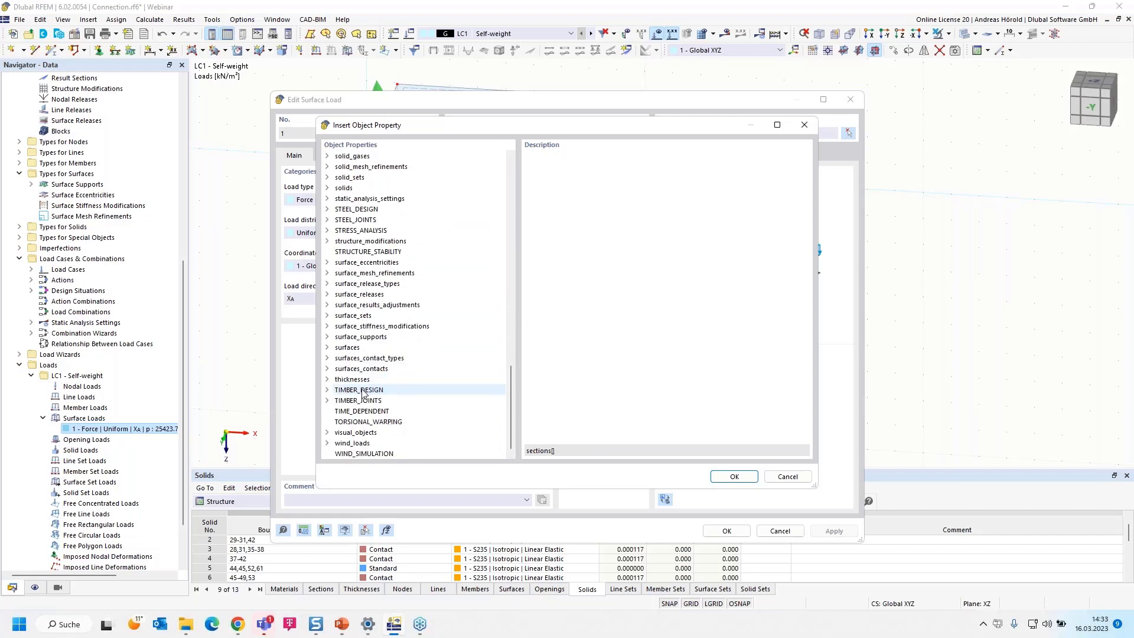
left_click(327, 348)
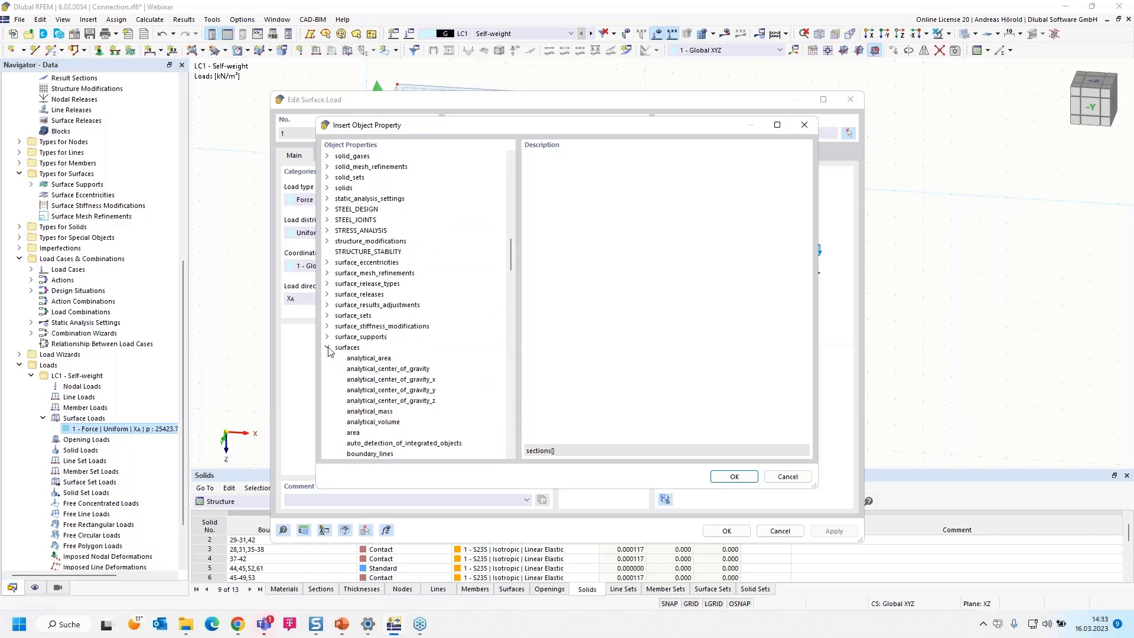
left_click(358, 433)
left_click(357, 434)
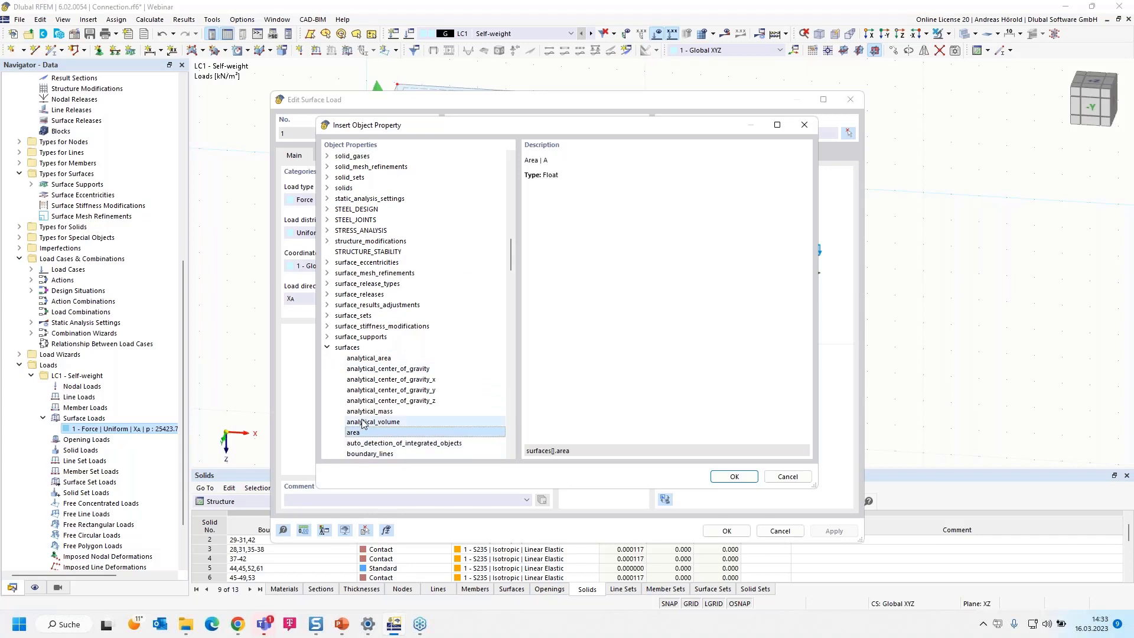
left_click(734, 477)
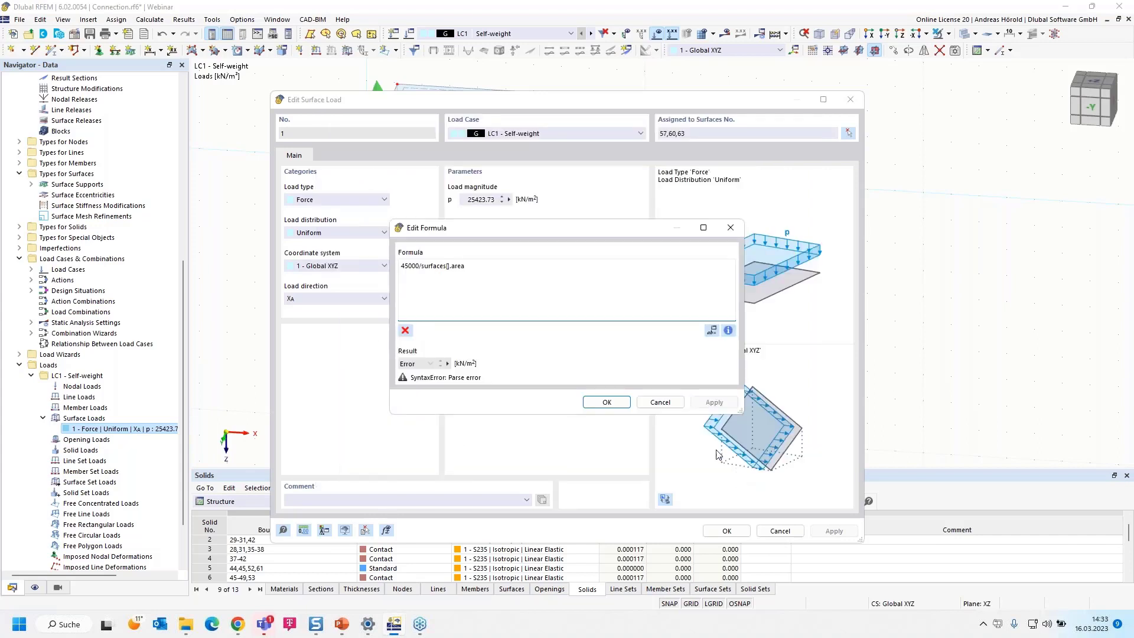
- Complete the formula with surface number 57 as 45000/surfaces[57].area and accept it as the load magnitude
type("57")
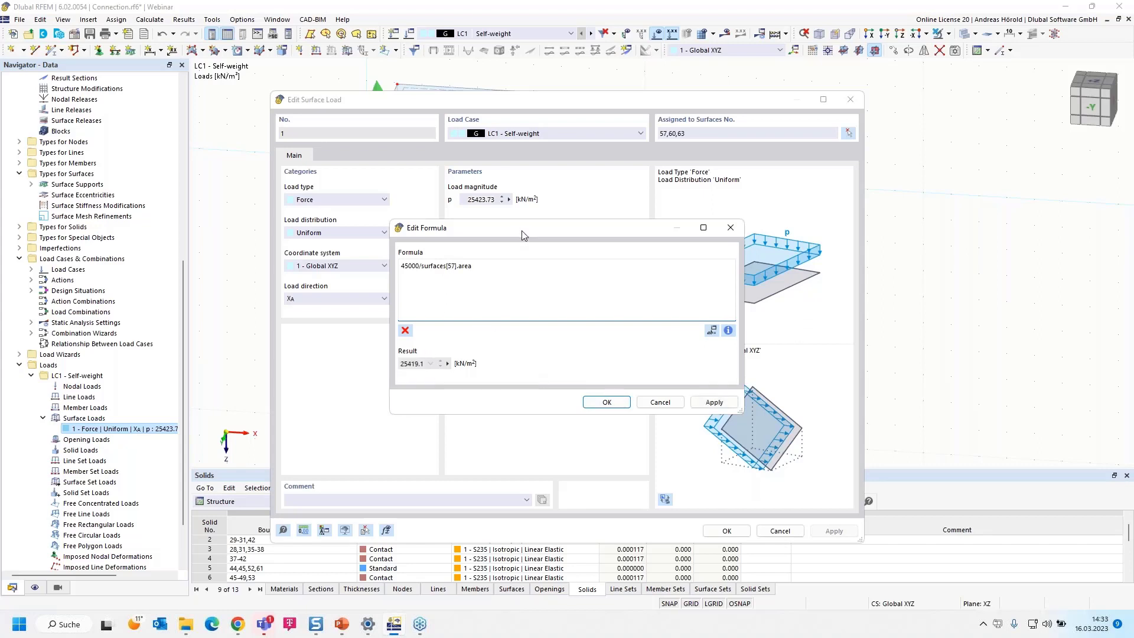
left_click_drag(525, 229, 565, 223)
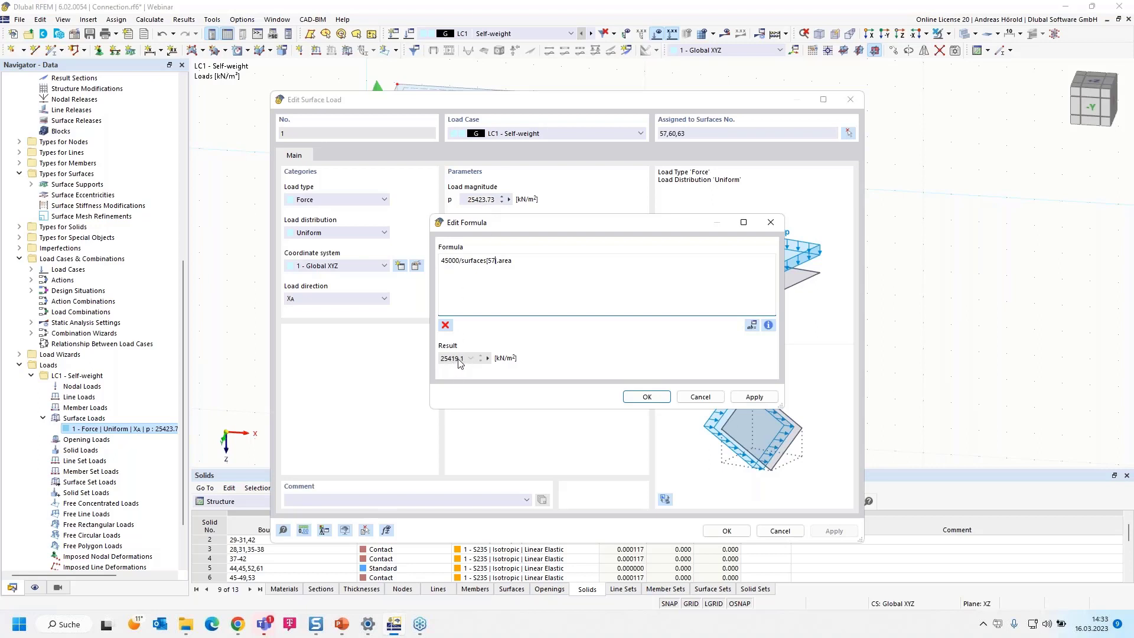
left_click(643, 397)
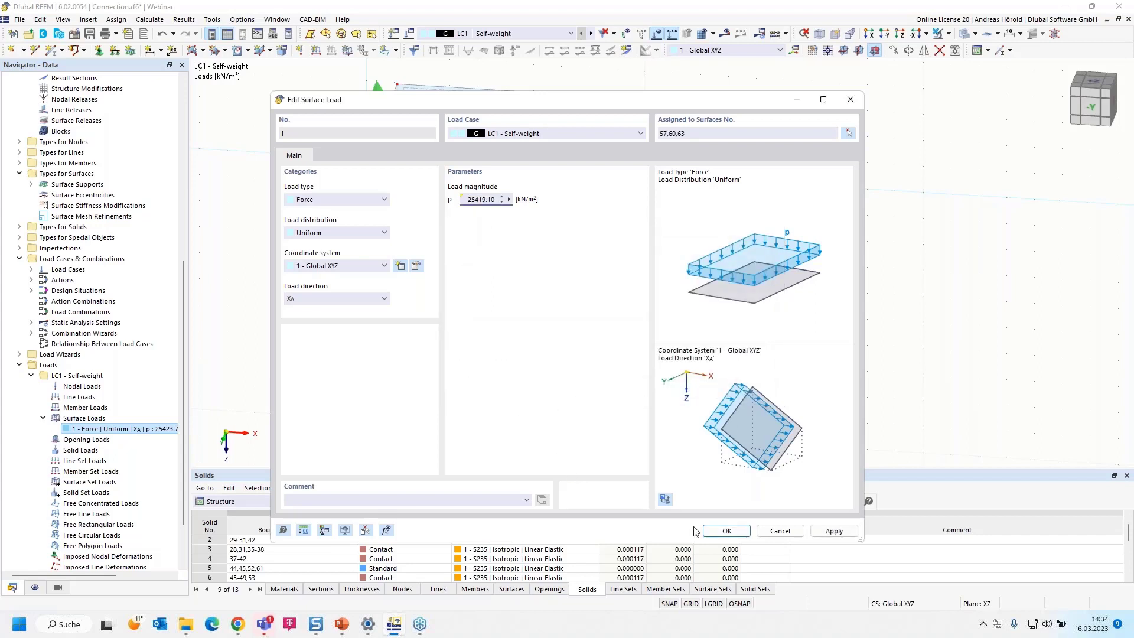
- Recheck the load magnitude's formula without changing it and save the edited surface load
left_click(509, 200)
left_click(530, 204)
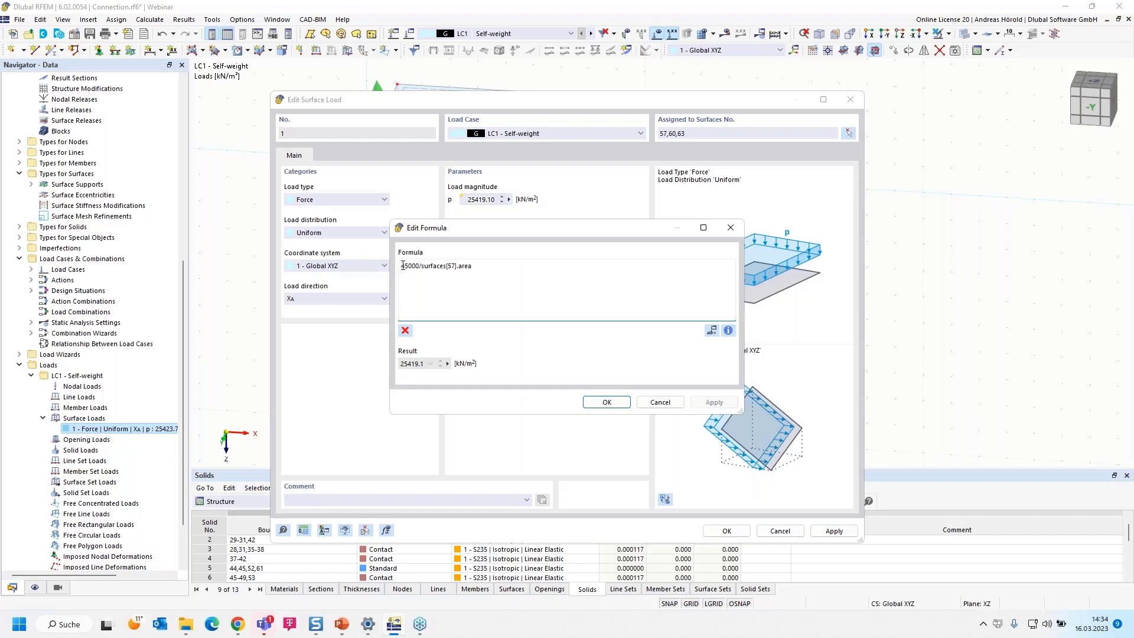
left_click(660, 403)
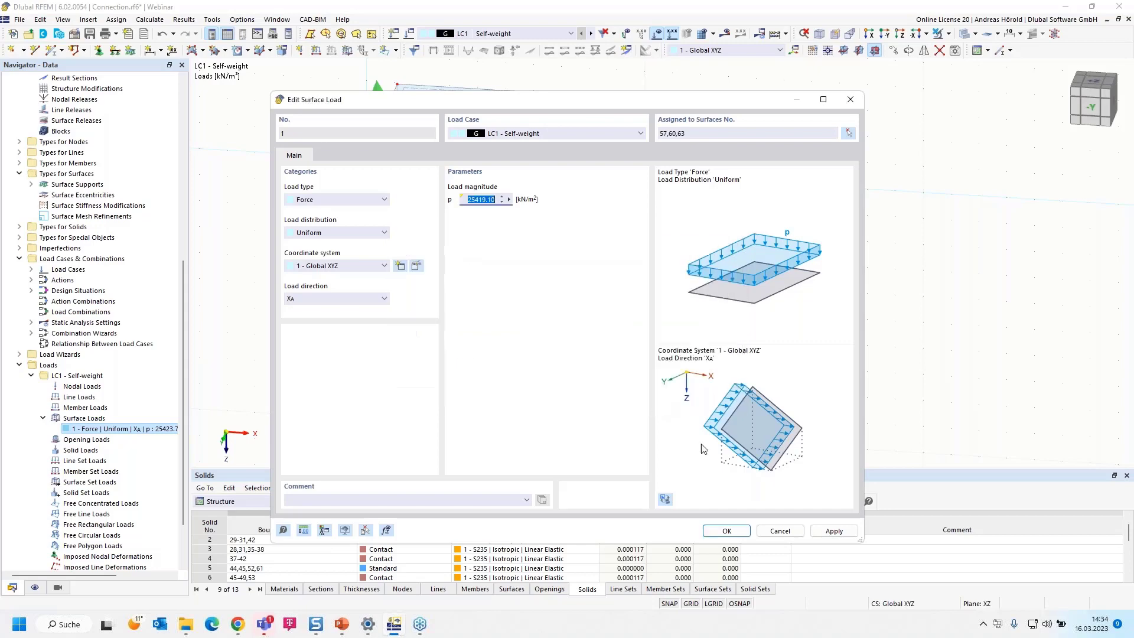
left_click(723, 531)
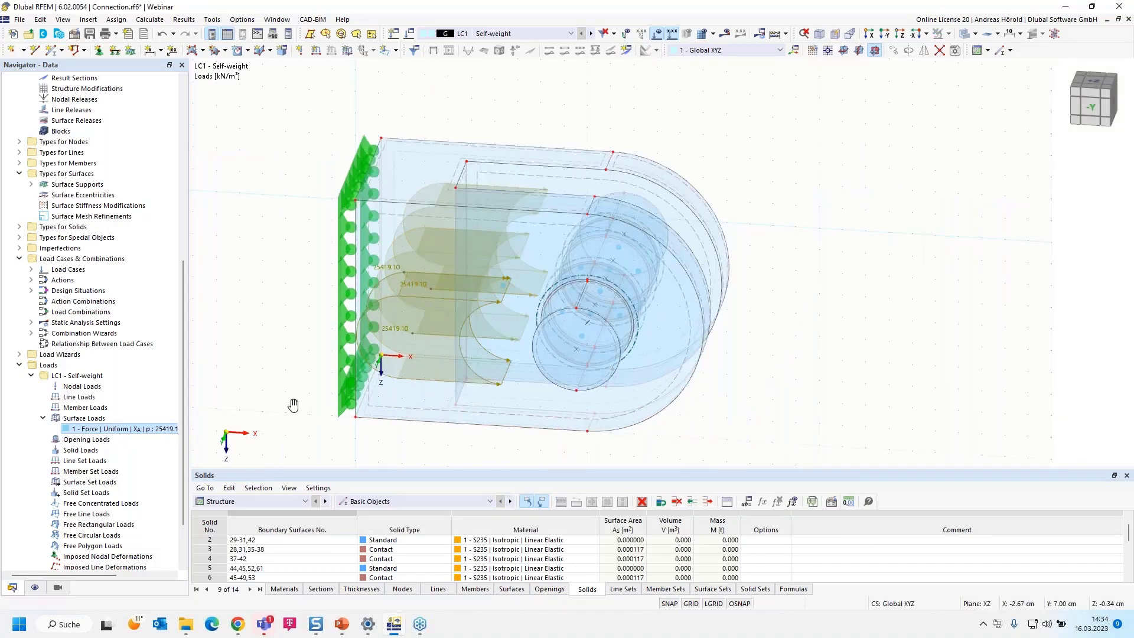
- Rename load case LC1 to Fd in the load cases and combinations settings
scroll(332, 374, "down", 3)
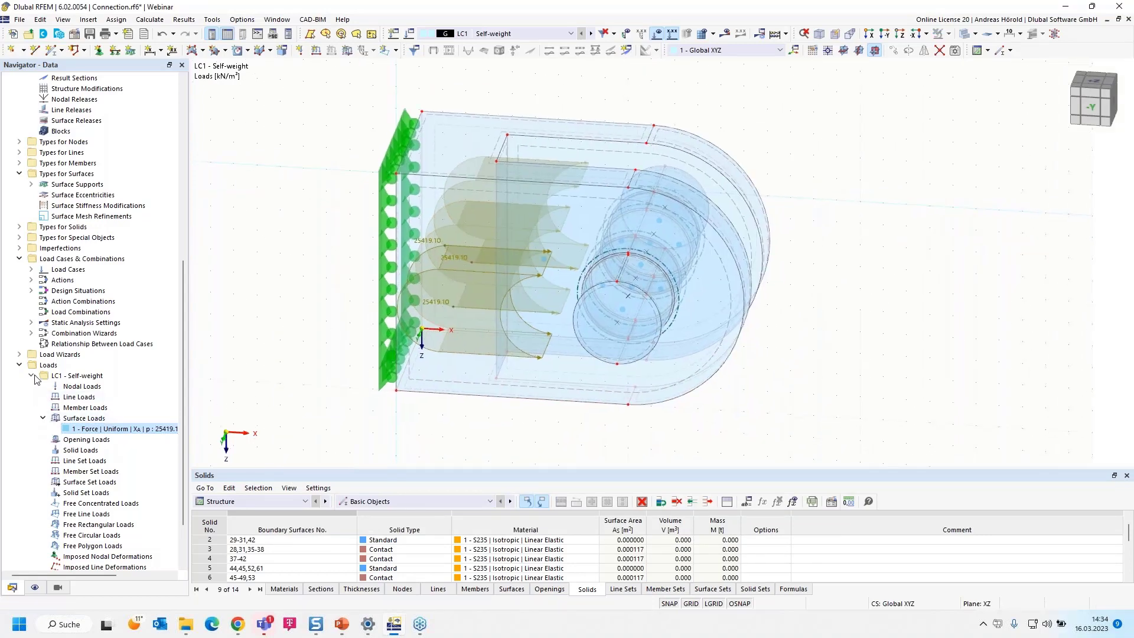
scroll(44, 423, "down", 2)
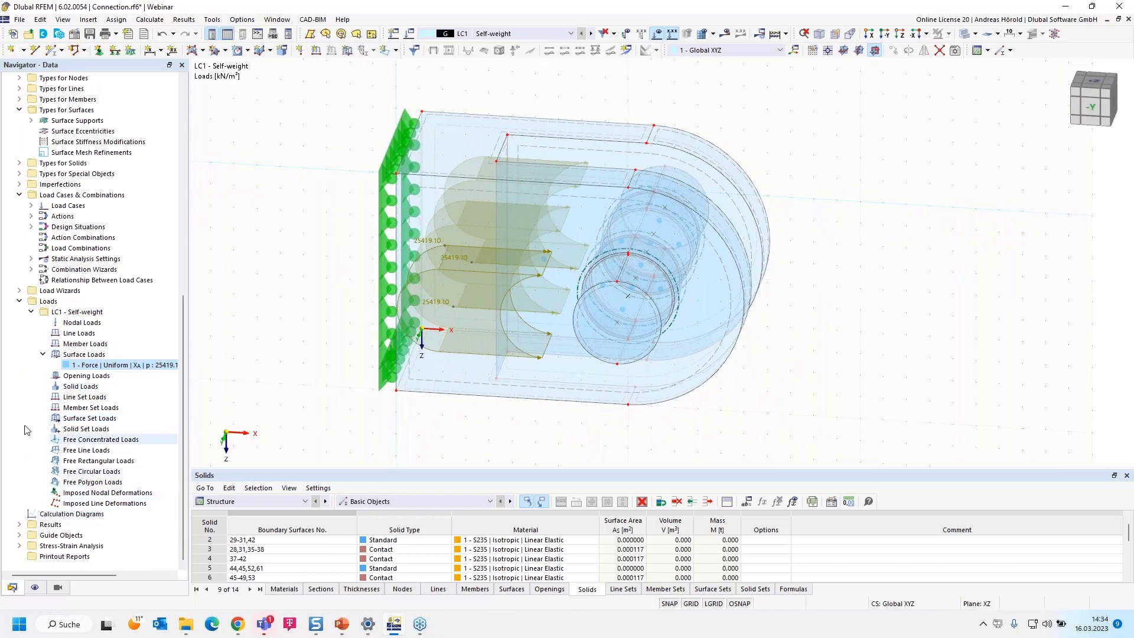
right_click(96, 195)
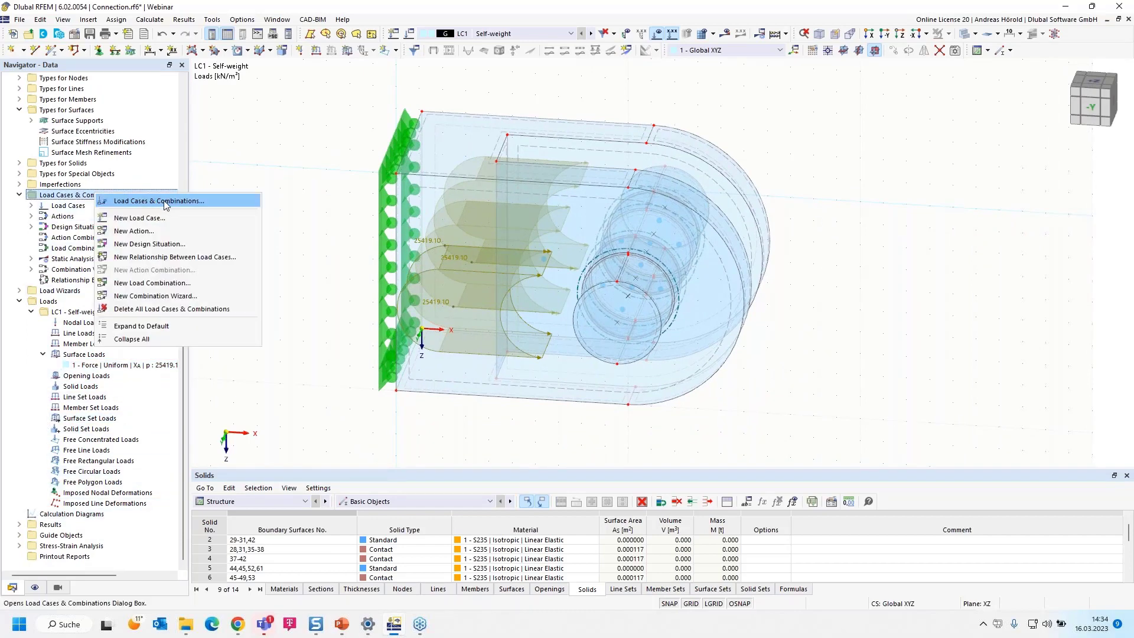
left_click(168, 205)
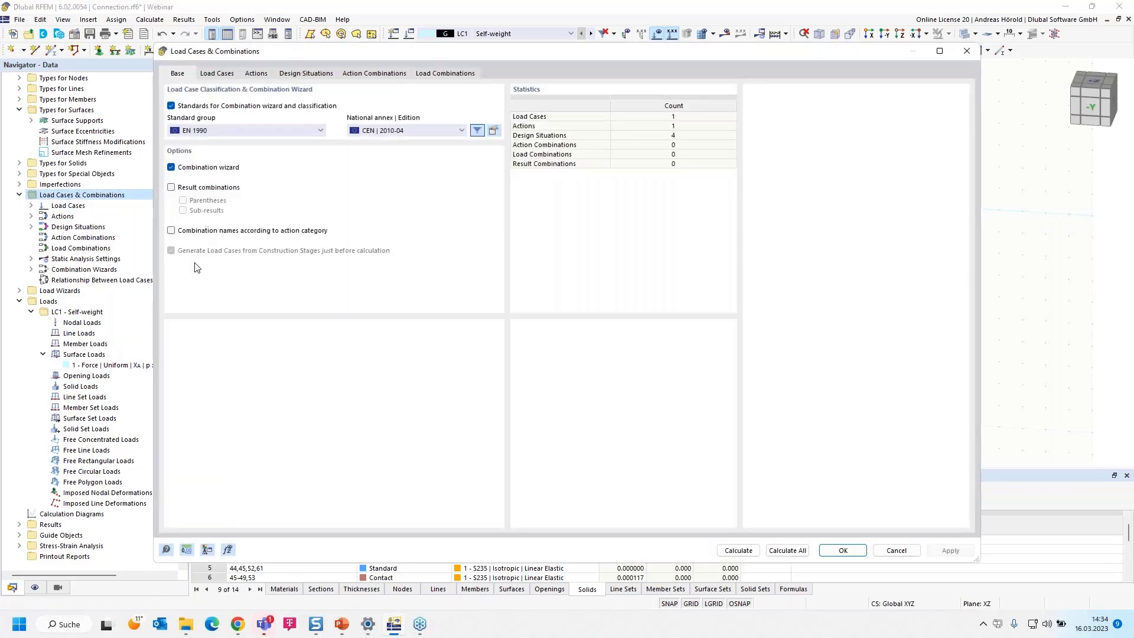
left_click(218, 74)
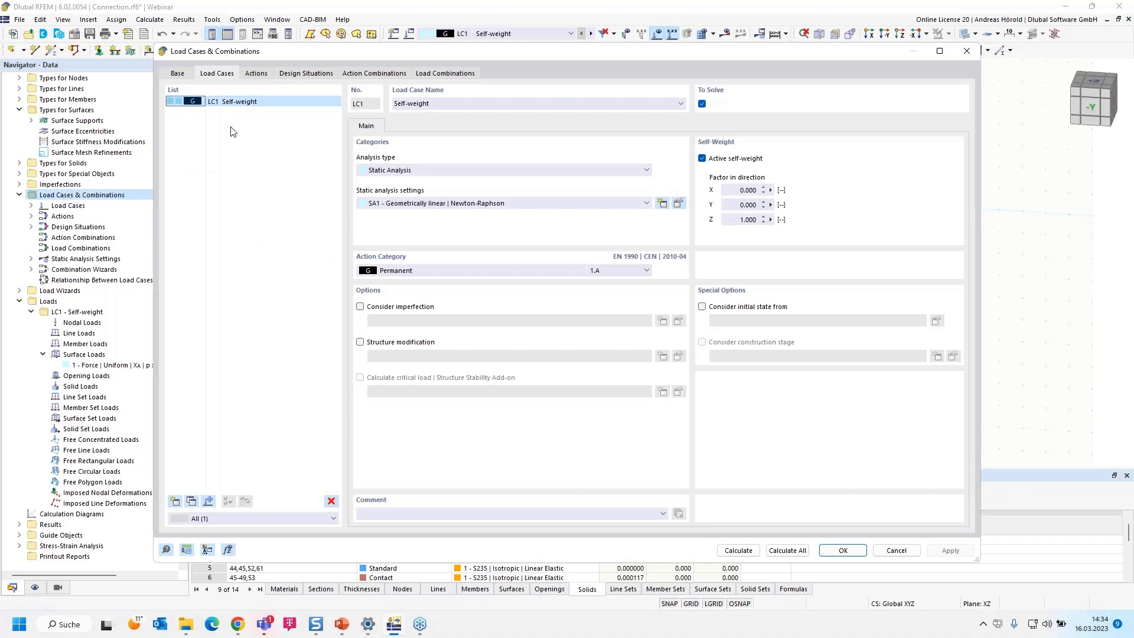
left_click(437, 106)
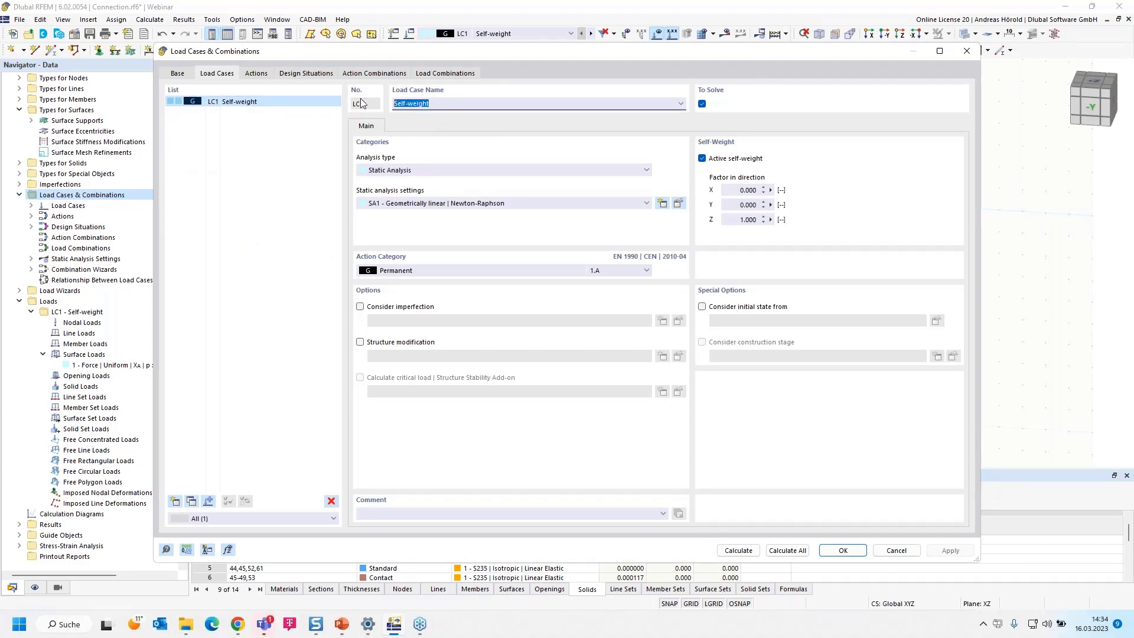
type("Fd")
- Review the generated load combinations and delete the SLS design situations DS2 to DS4
left_click(440, 74)
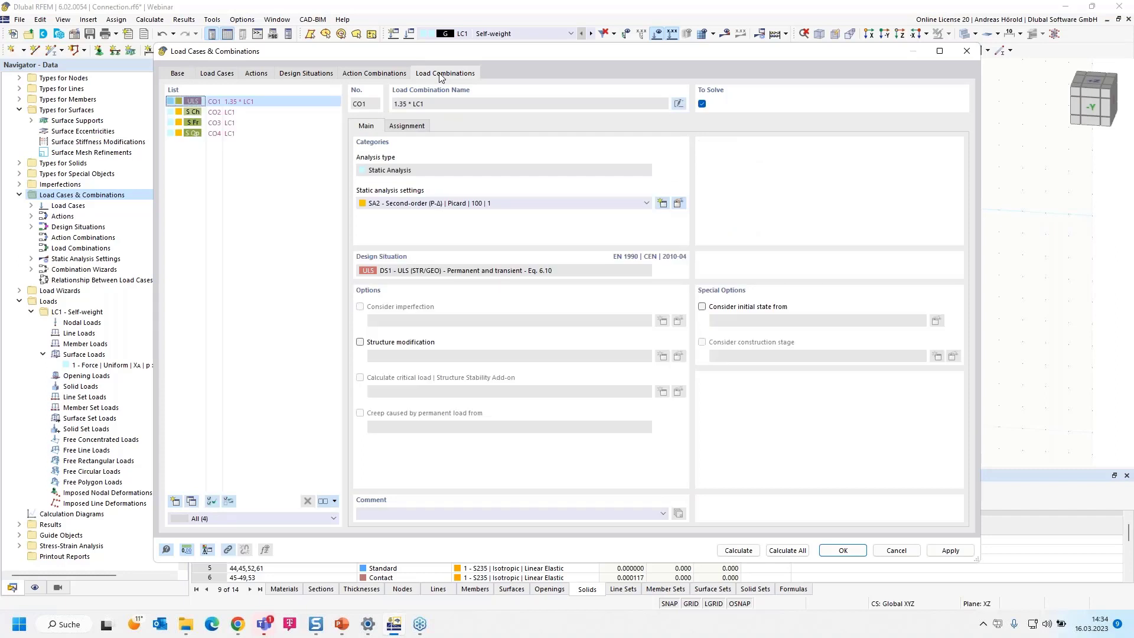
left_click(308, 74)
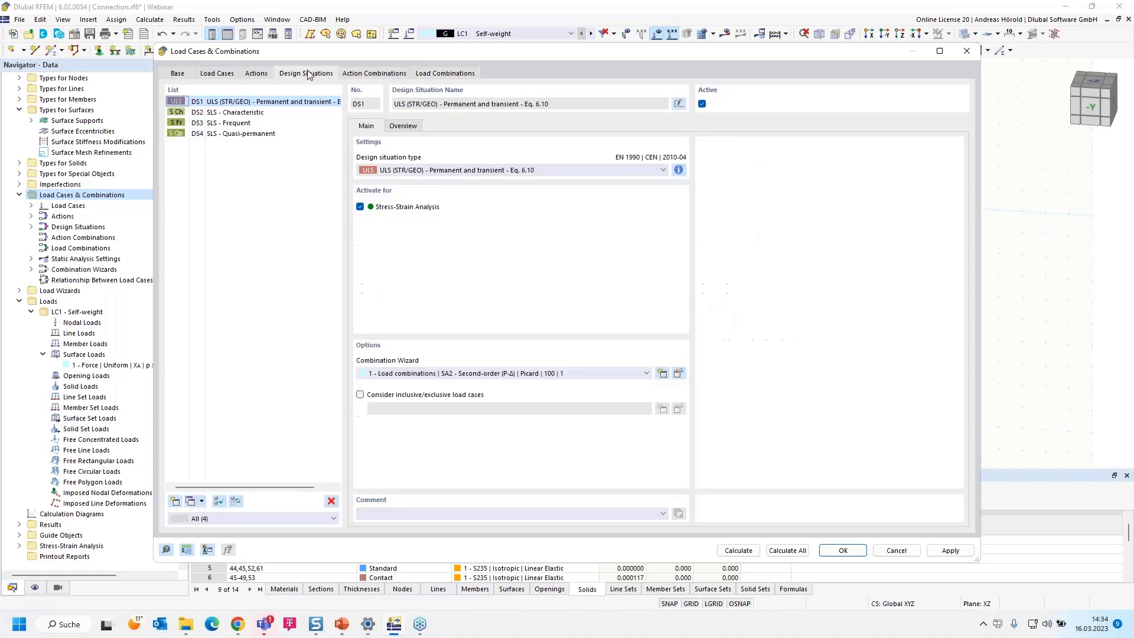
left_click(230, 113)
left_click(225, 136, "shift")
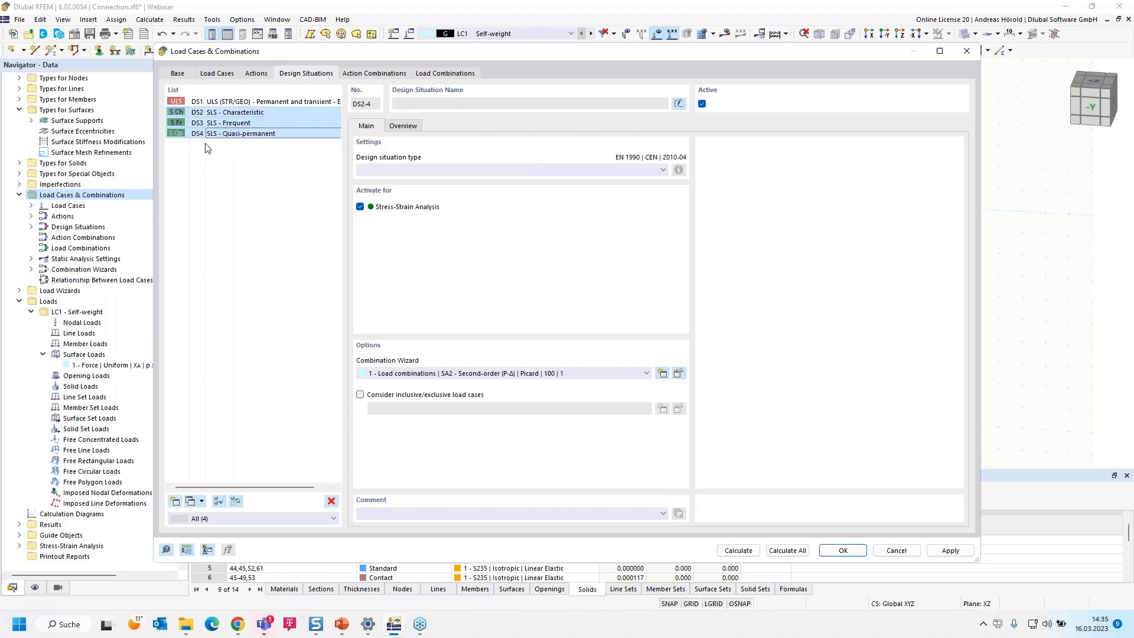
left_click(332, 501)
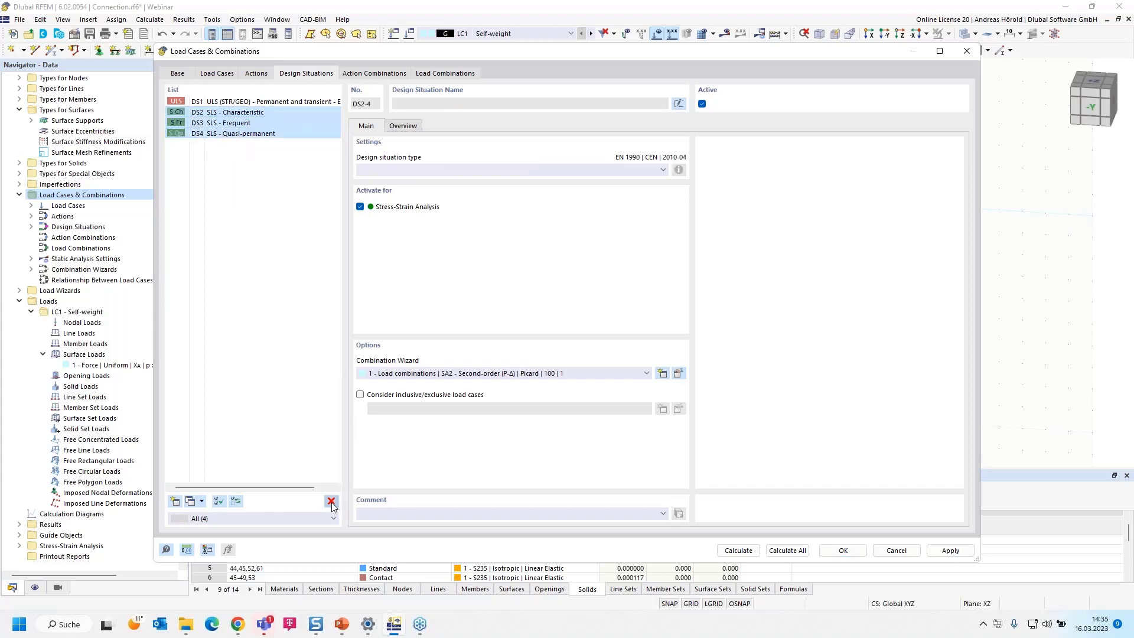
left_click(578, 352)
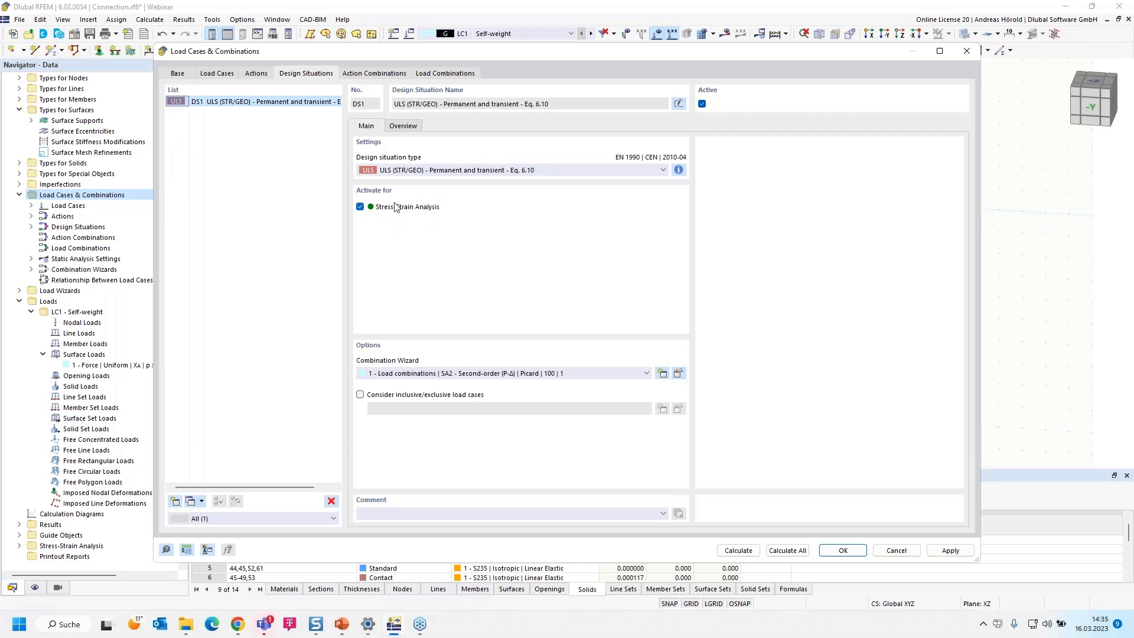
- Review the remaining load combination, the ULS design situation and the base settings for load cases and combinations
left_click(432, 74)
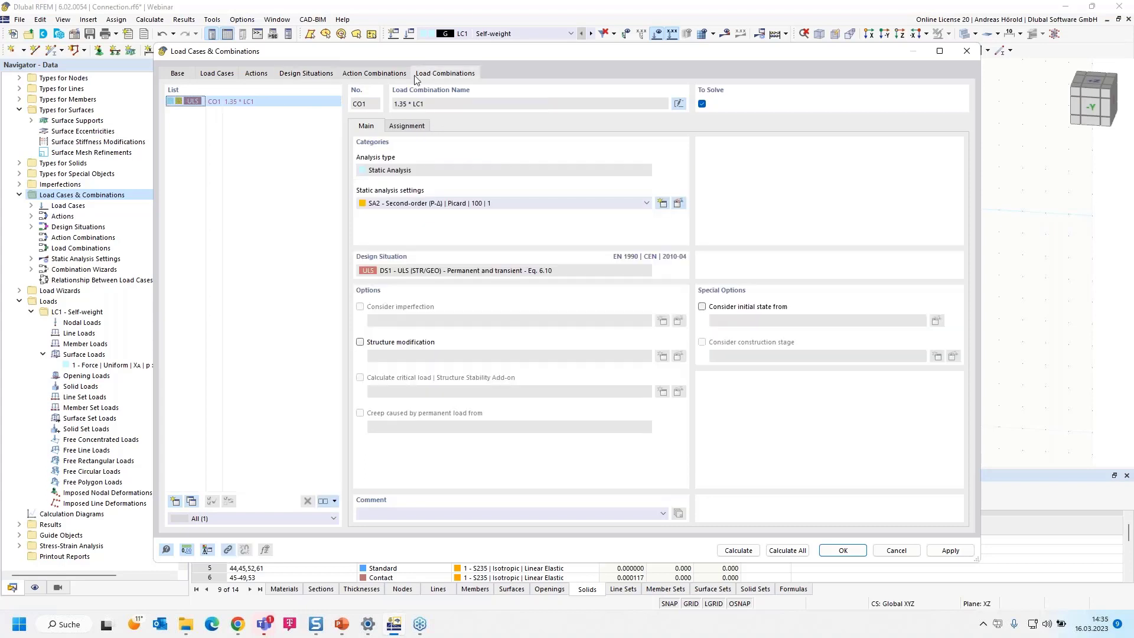
left_click(305, 75)
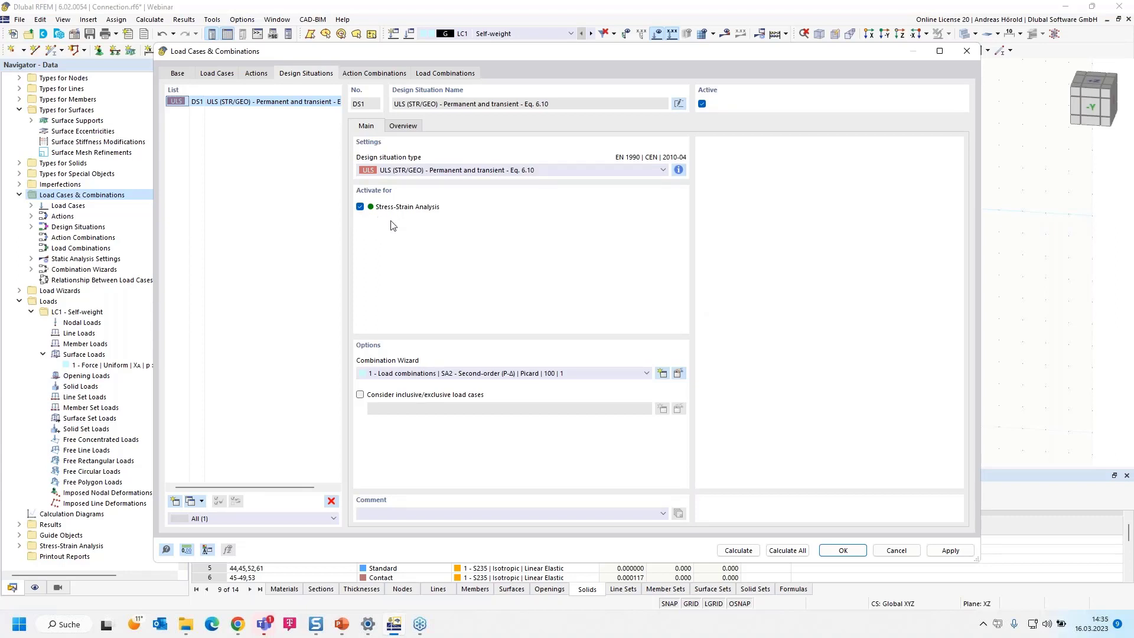
left_click(177, 74)
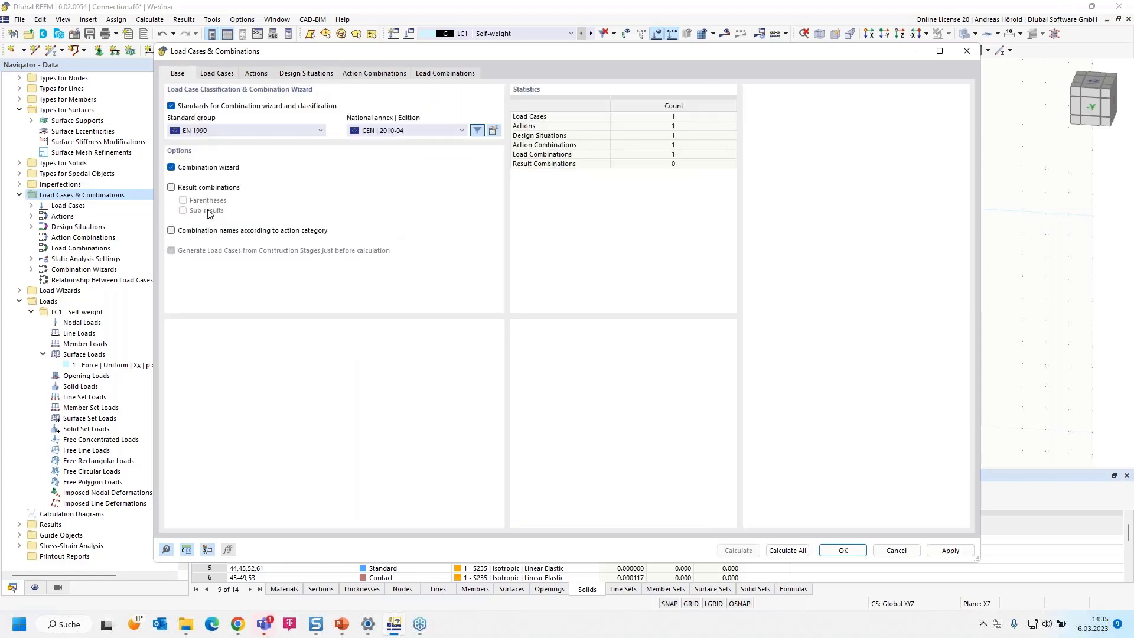
- Switch off the combination wizard and keep the automatically generated combinations as user-defined
left_click(171, 168)
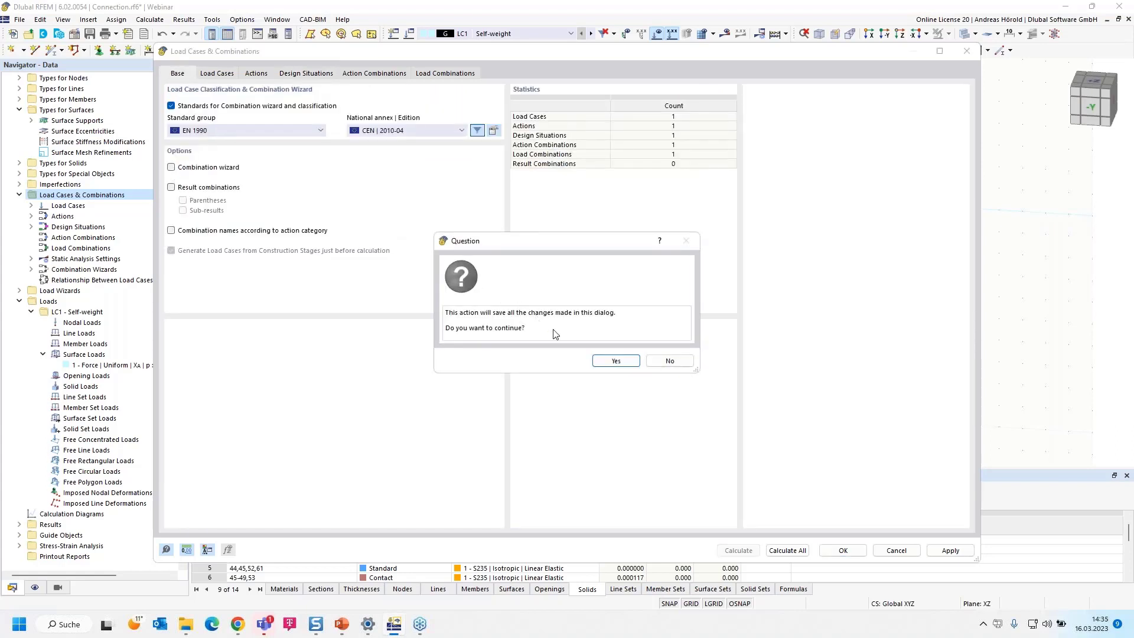
left_click(616, 361)
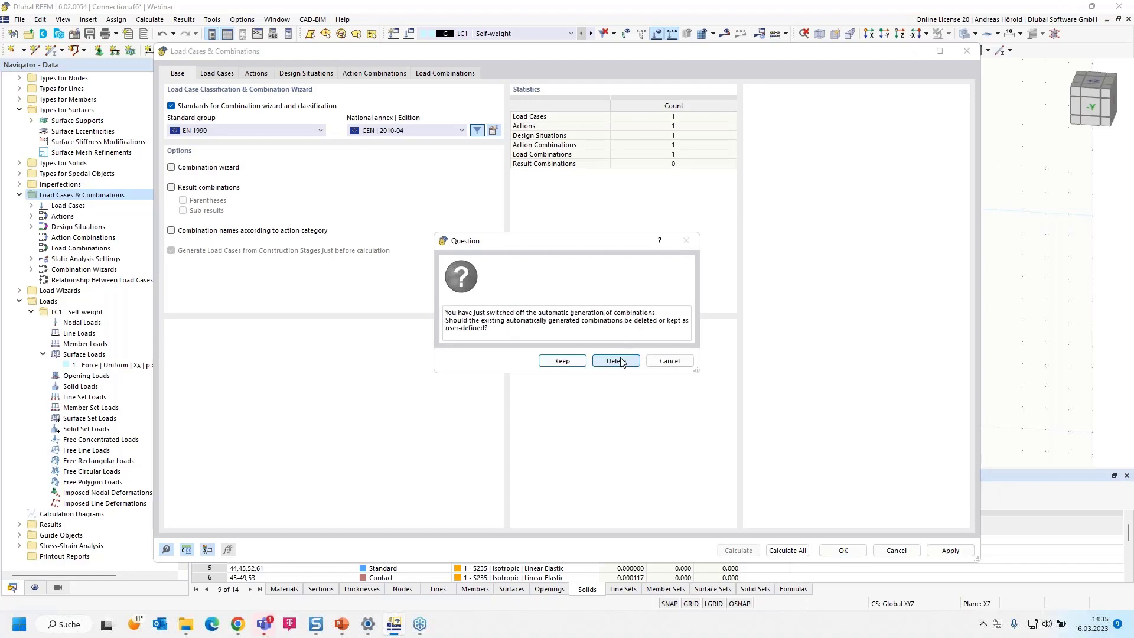
left_click(561, 359)
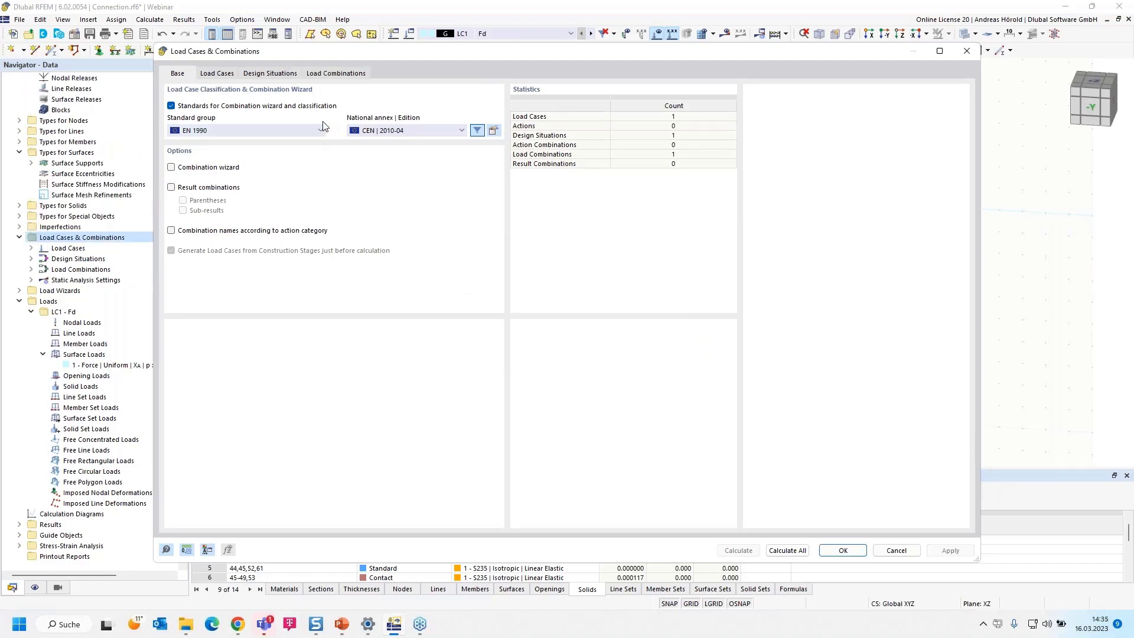
- Set the factor of load case LC1 in load combination CO1 to 1.00
left_click(336, 74)
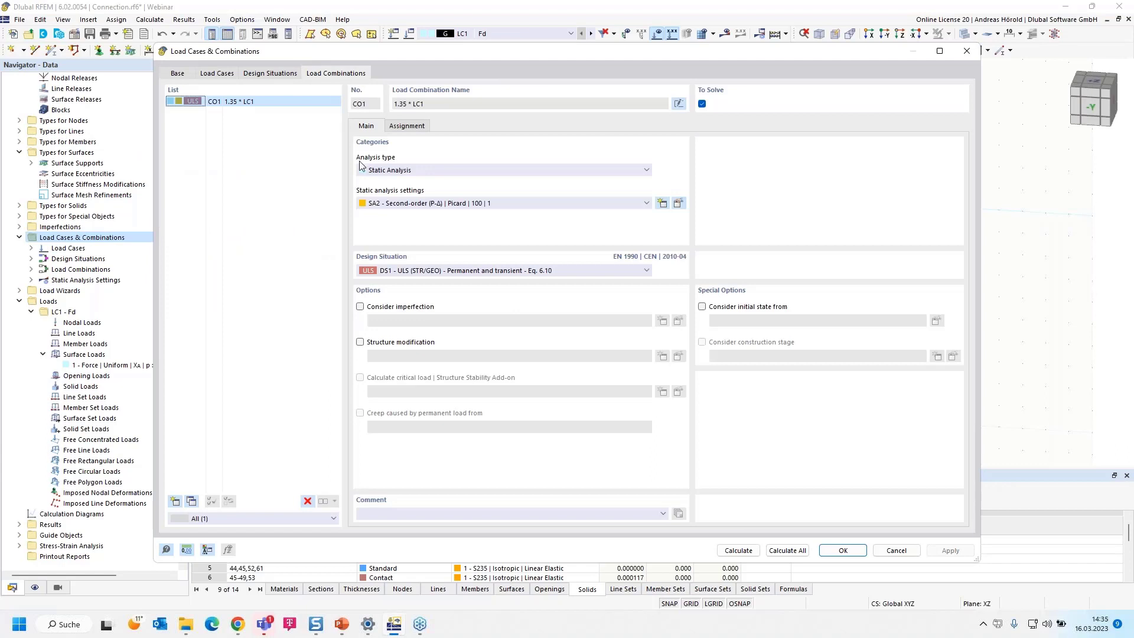
left_click(405, 127)
left_click(571, 155)
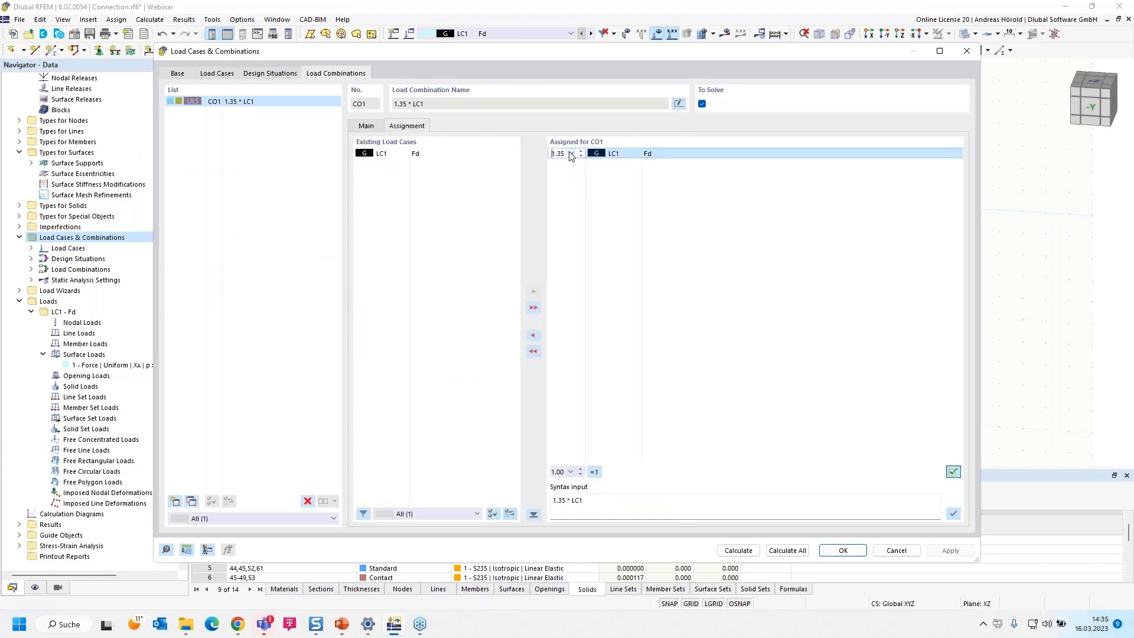
left_click(570, 153)
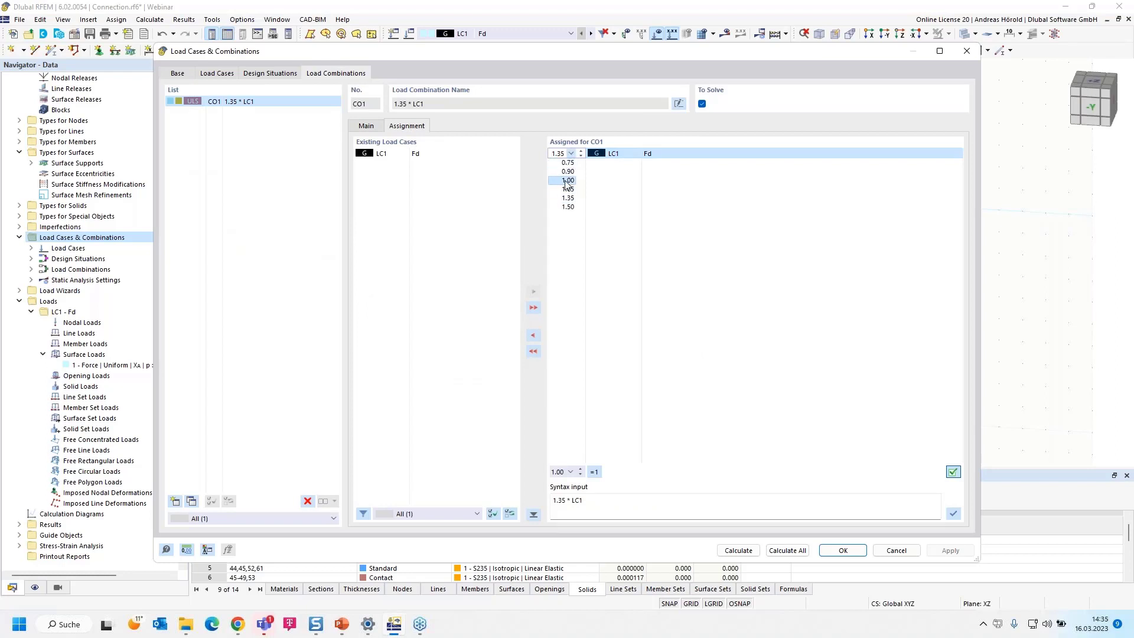
left_click(567, 181)
- Check the combinations assigned to design situation DS1 and calculate all load cases and combinations
left_click(270, 75)
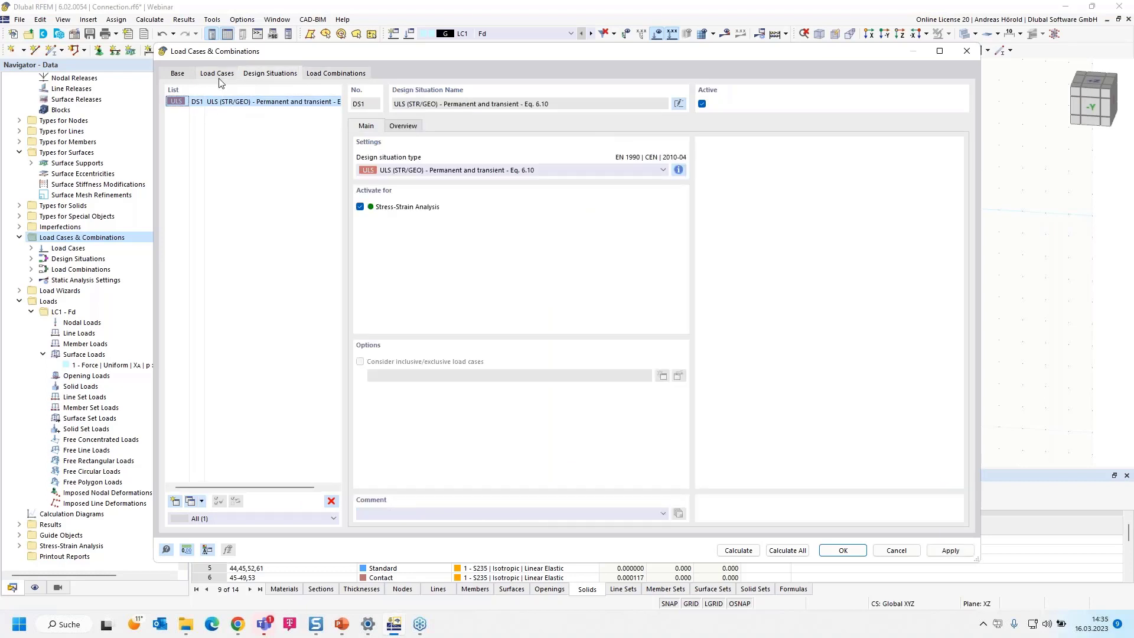
left_click(405, 127)
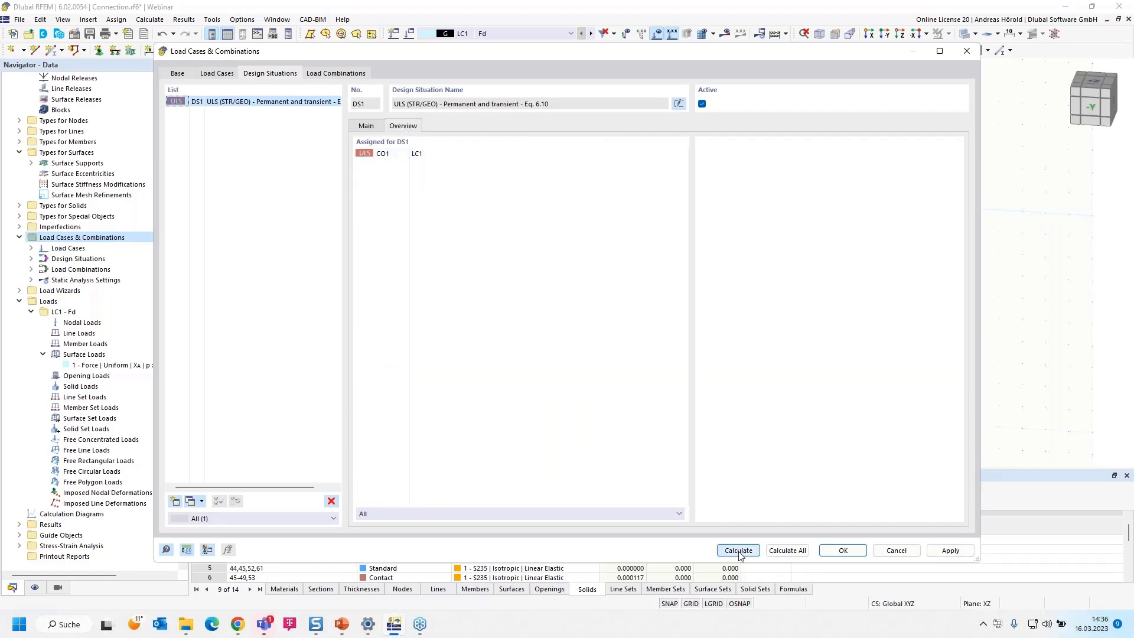
left_click(795, 551)
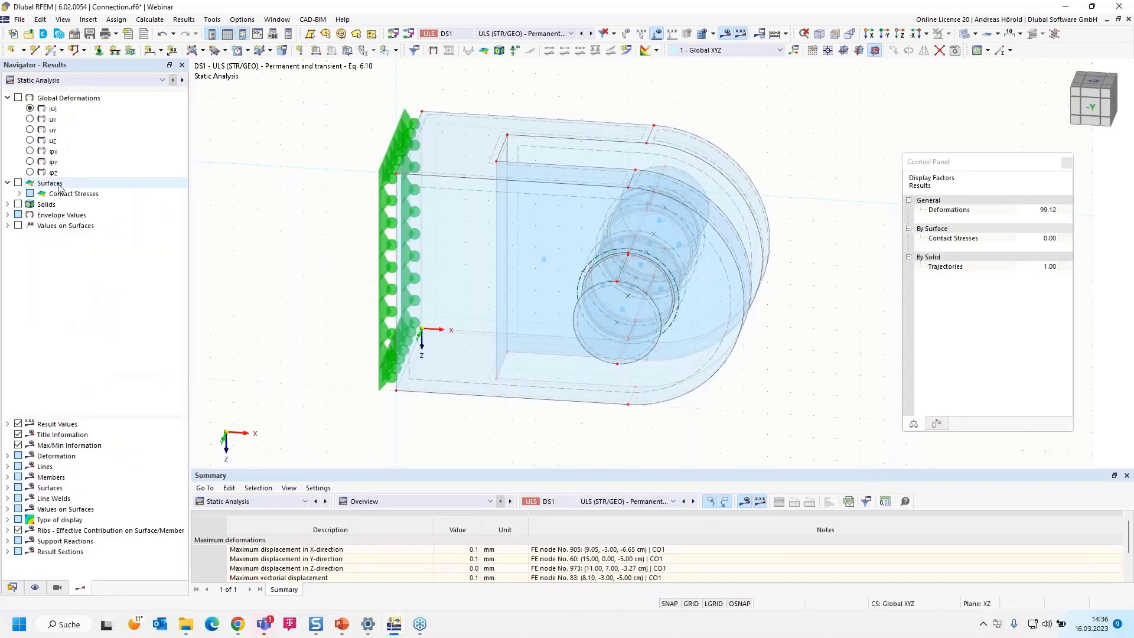
- Display the solids' basic stresses σx with the colour scale and inspect the stress distribution around the pin hole
left_click(8, 204)
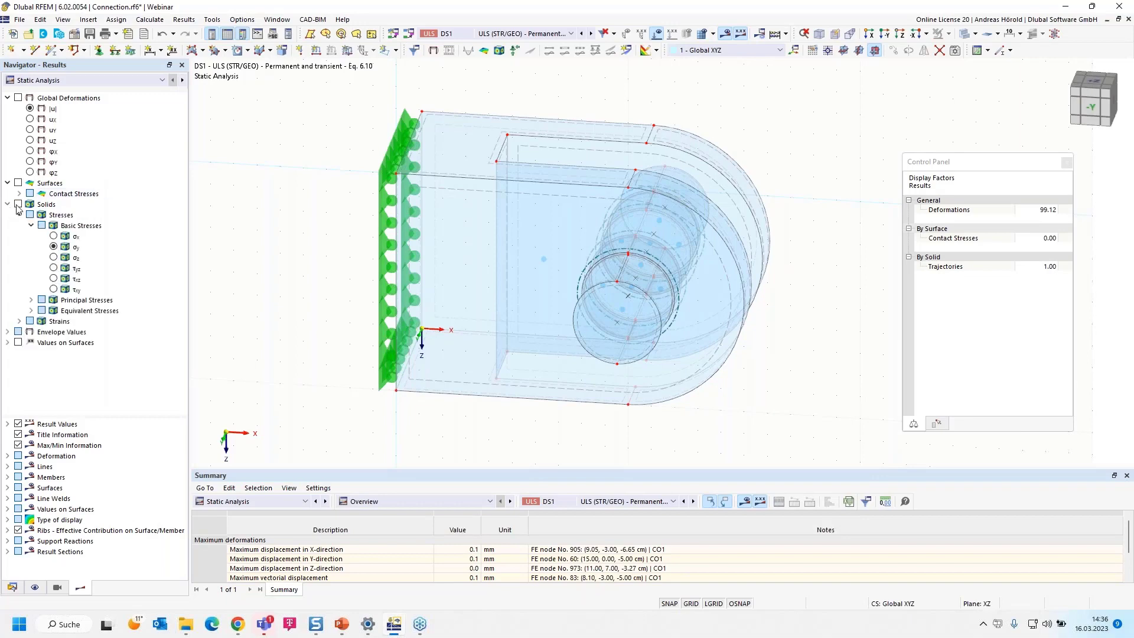
left_click(19, 204)
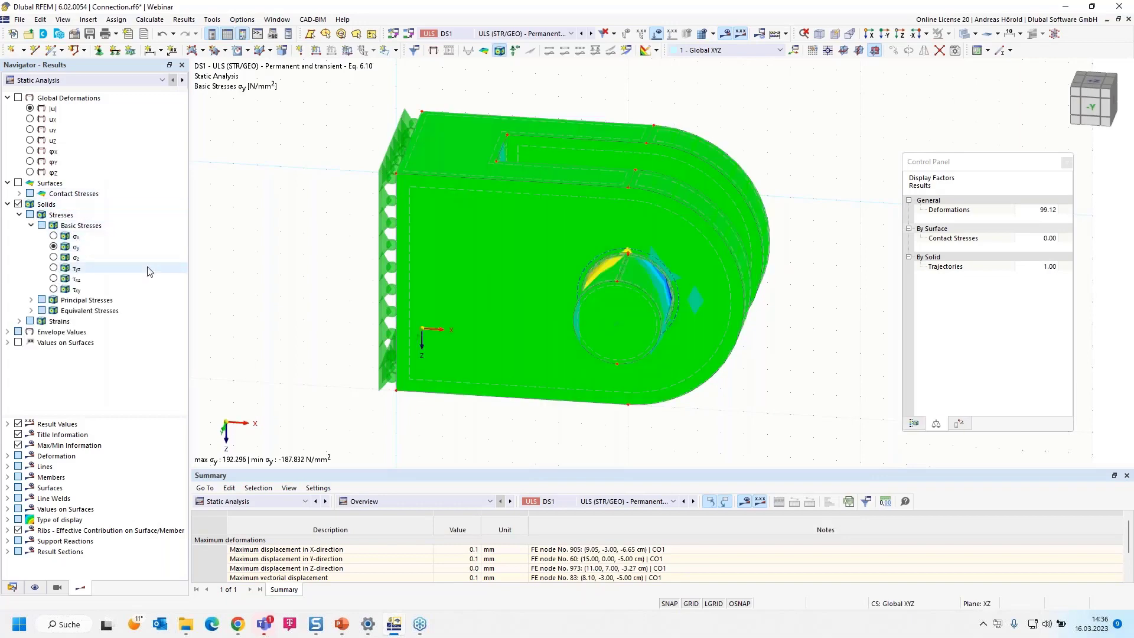
left_click(54, 236)
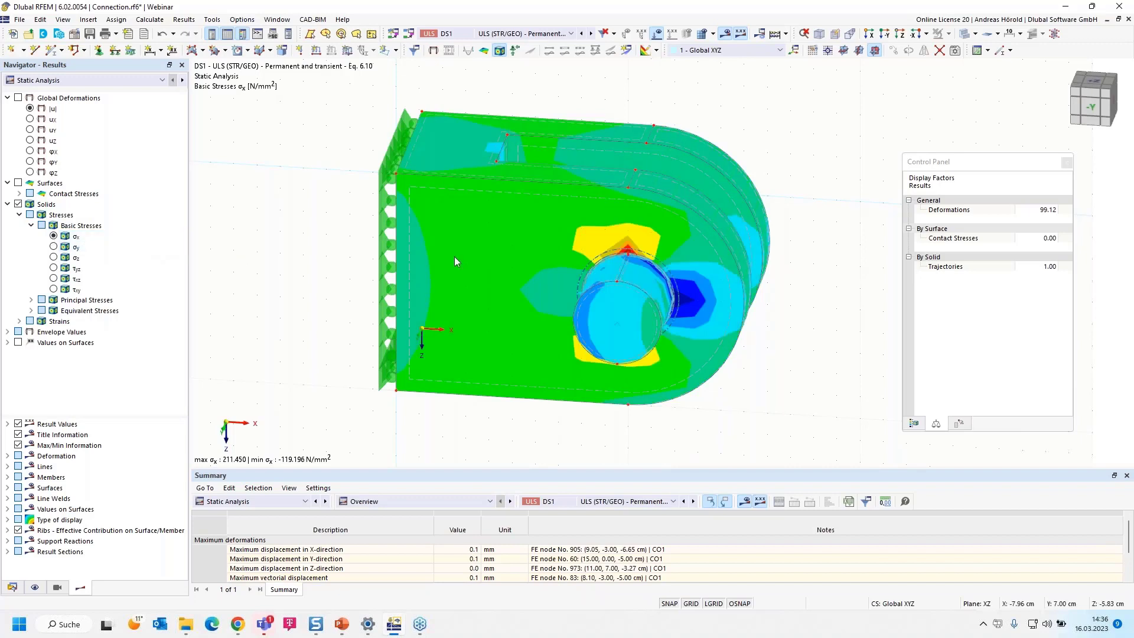
left_click(914, 424)
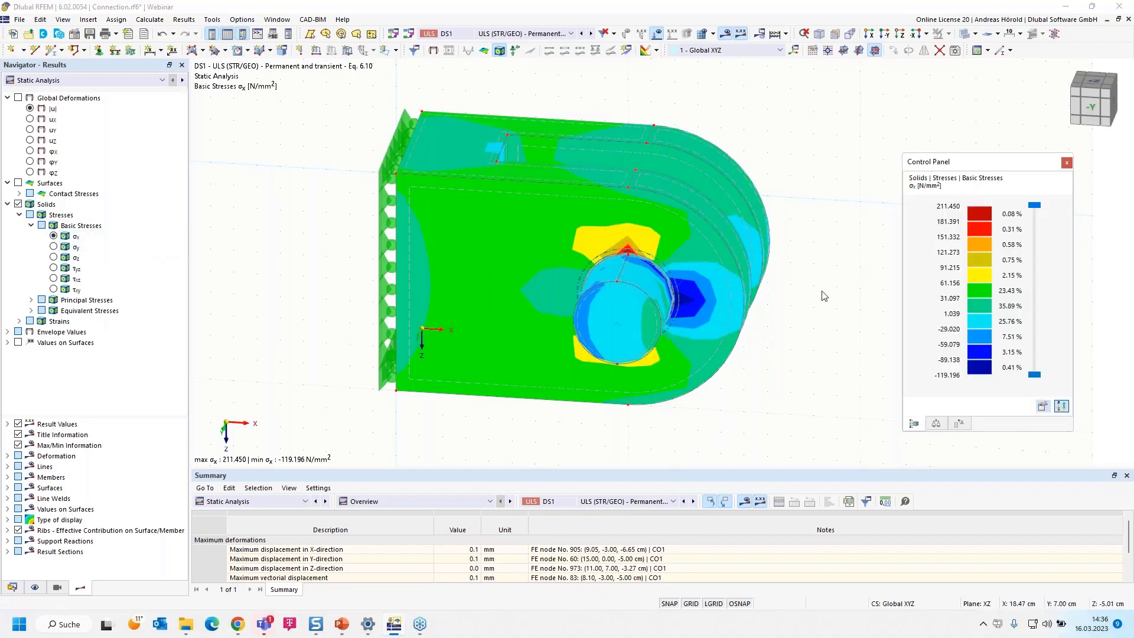
scroll(813, 289, "up", 4)
scroll(798, 320, "down", 3)
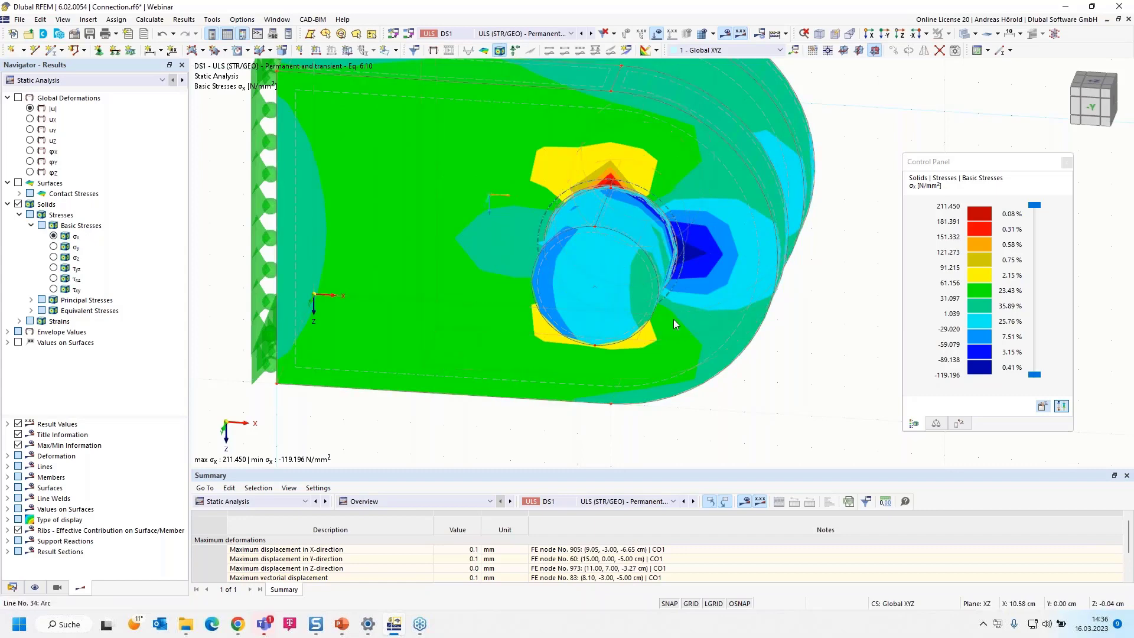
- Show the total global deformations |u| and restrict the visible objects to solids of type Standard
left_click(30, 109)
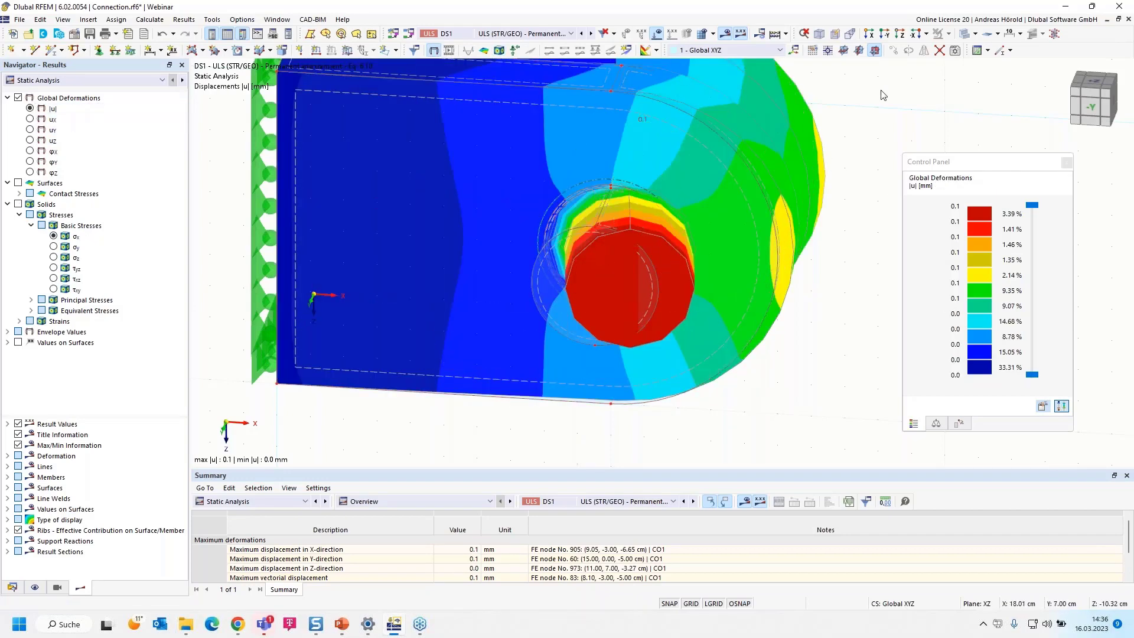
left_click(448, 49)
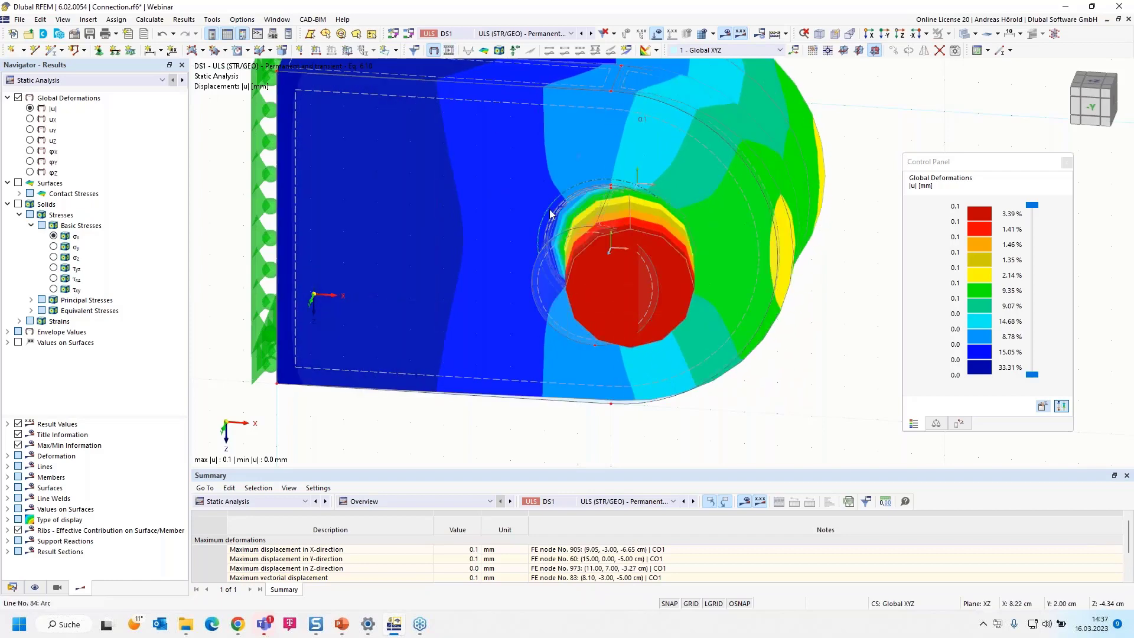
left_click(58, 588)
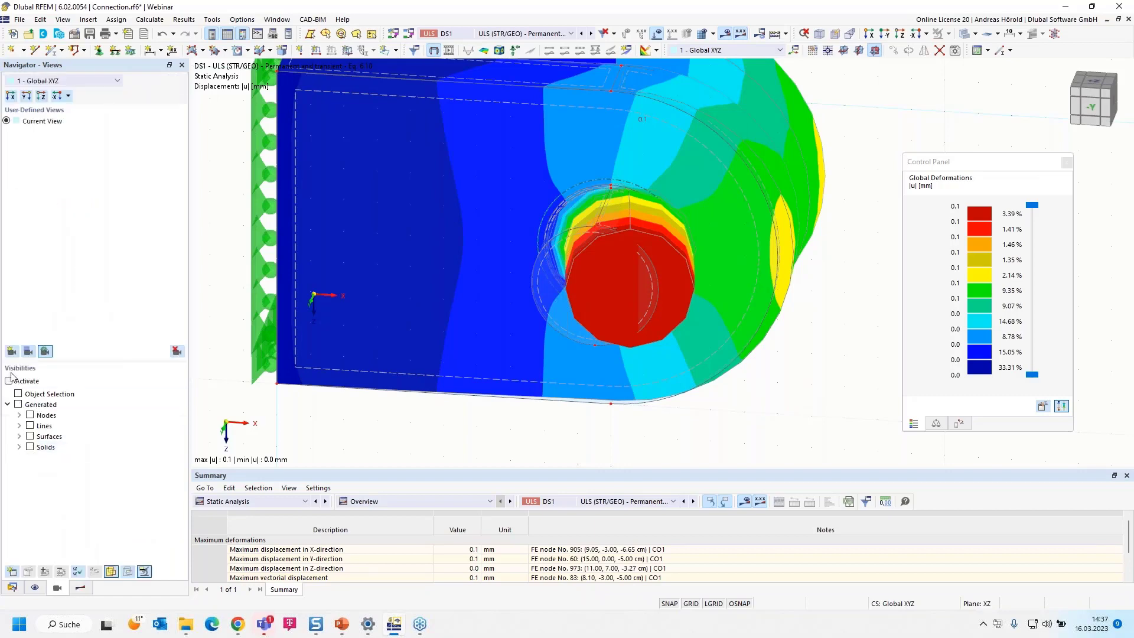
left_click(20, 435)
left_click(20, 436)
left_click(19, 446)
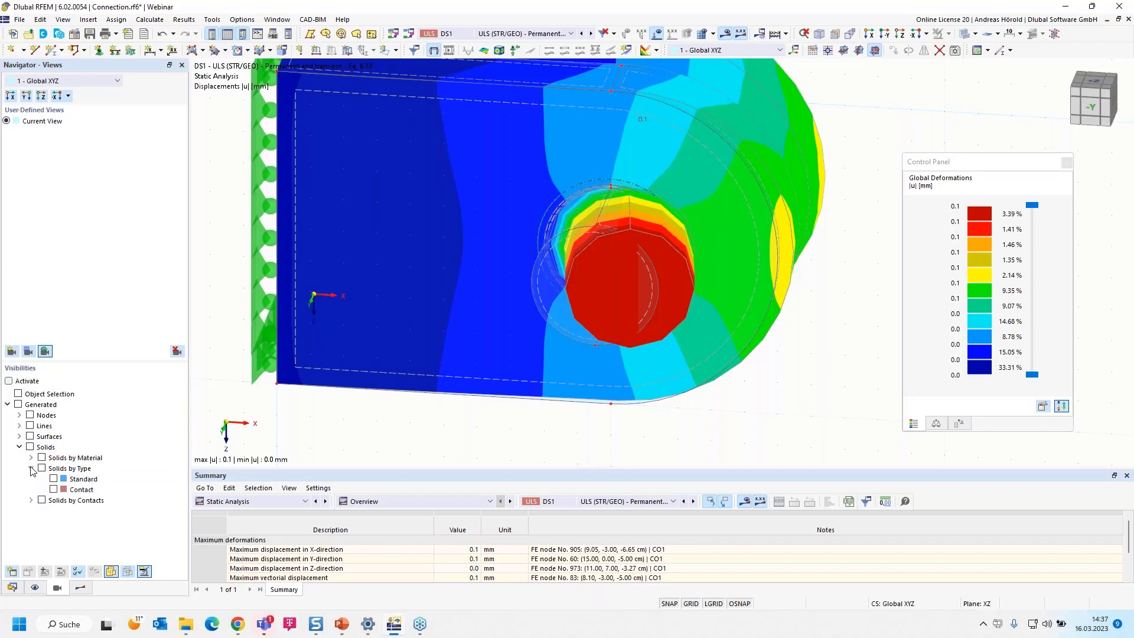
left_click(32, 468)
left_click(53, 479)
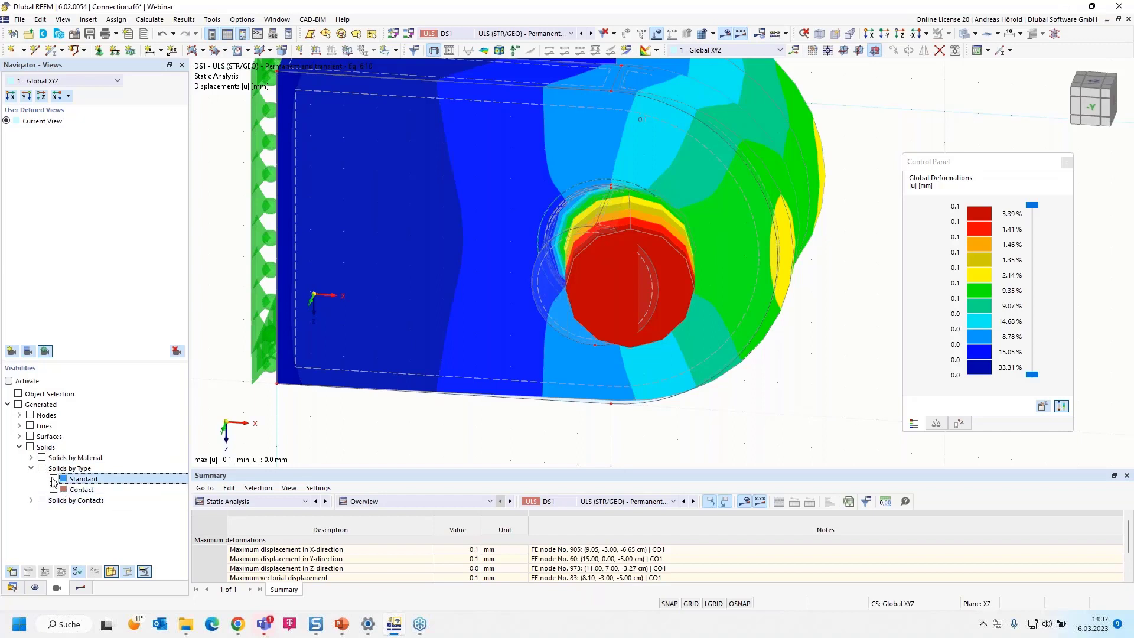
left_click(53, 479)
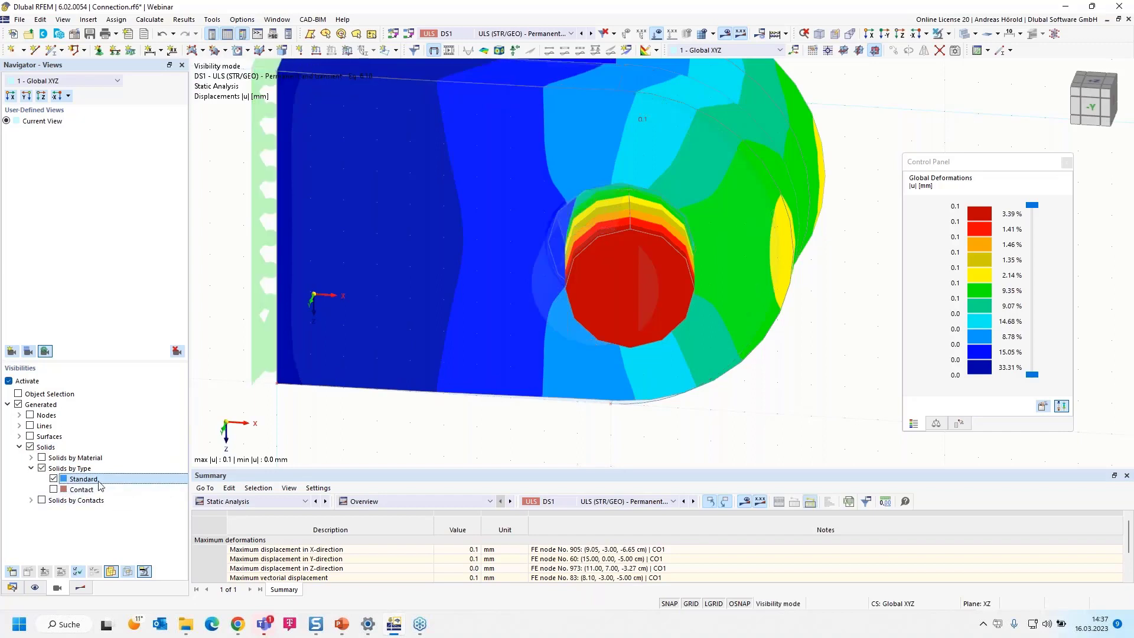
- Examine the deformation of the pin and connection in the -Y view and from oblique angles
left_click(887, 35)
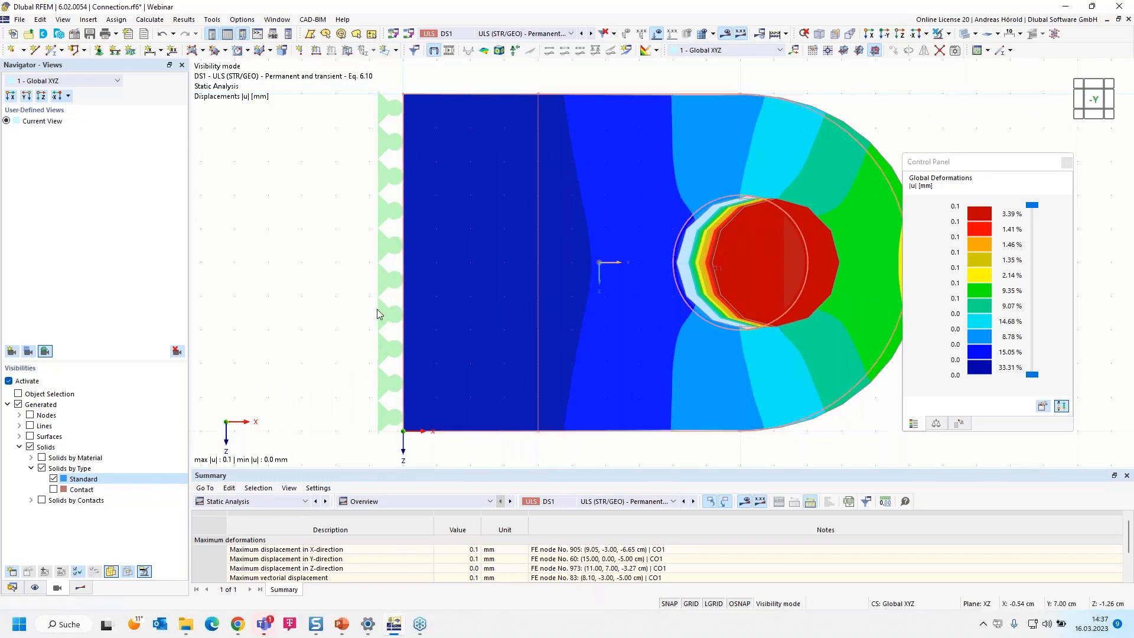
left_click(449, 51)
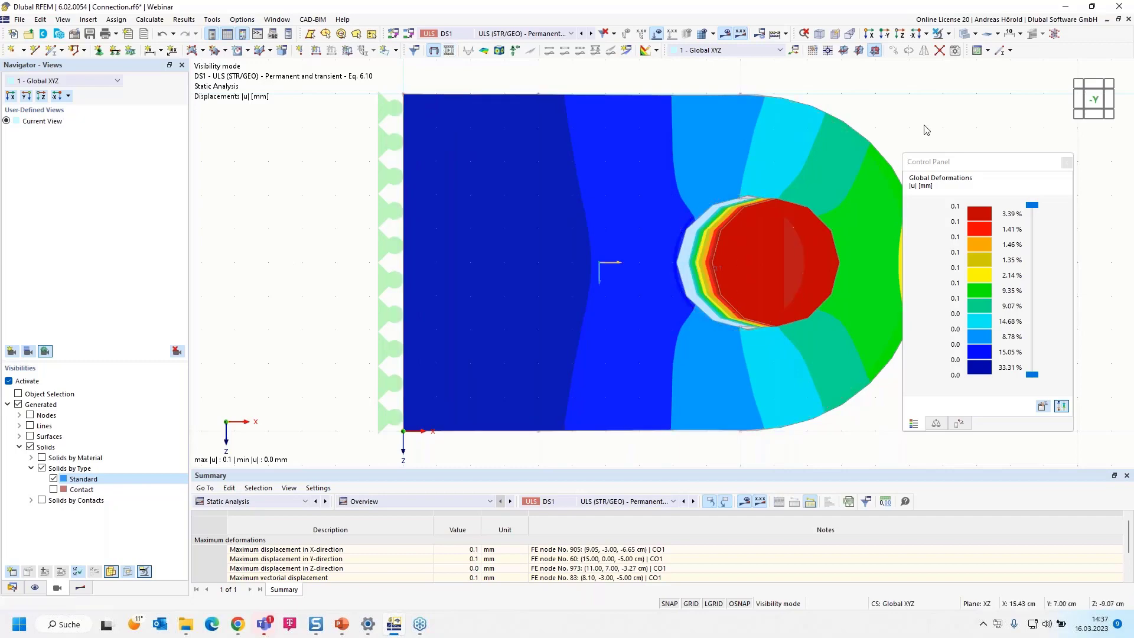
middle_click_drag(927, 130, 803, 209, "ctrl")
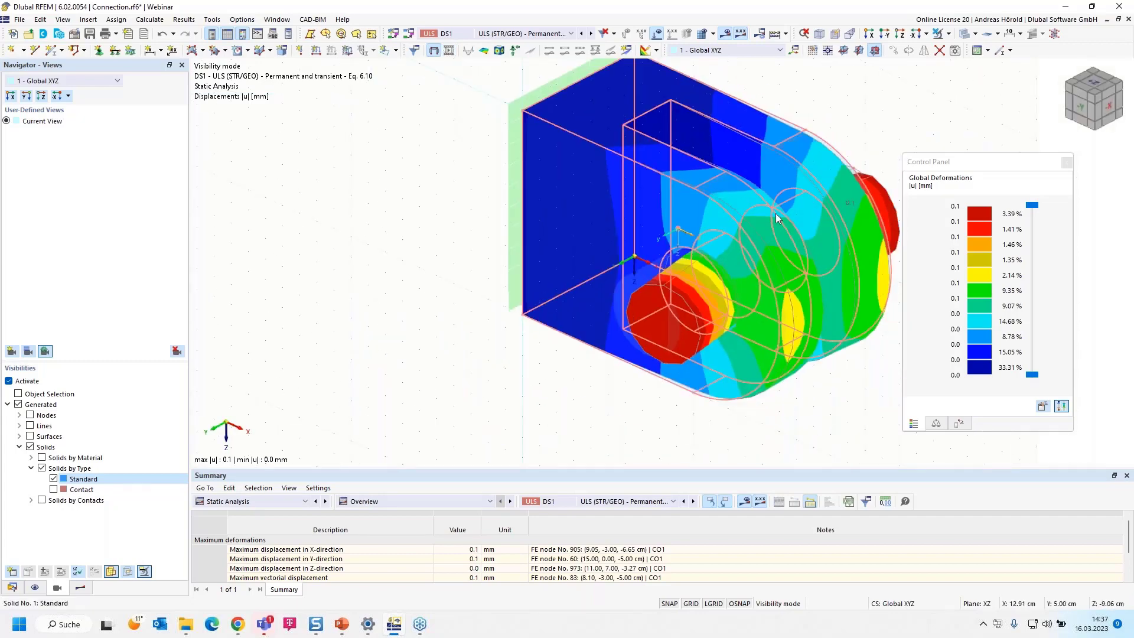
middle_click_drag(730, 228, 661, 248, "ctrl")
- Review the overview table of the Stress-Strain Analysis for invalid or deactivated objects
left_click(264, 501)
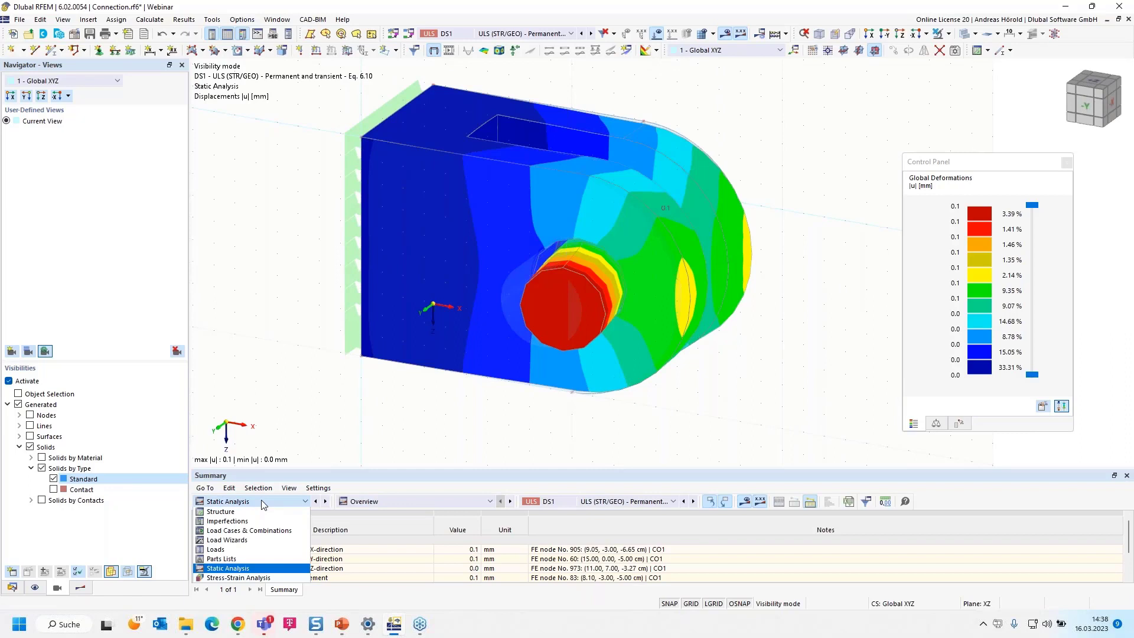
left_click(260, 577)
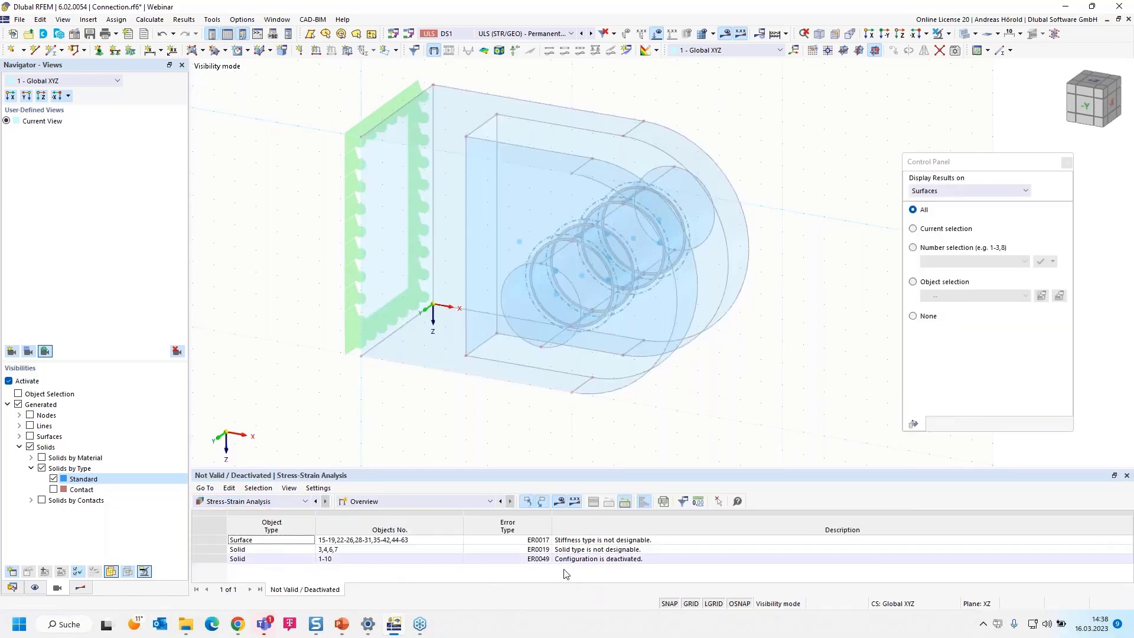
left_click(444, 503)
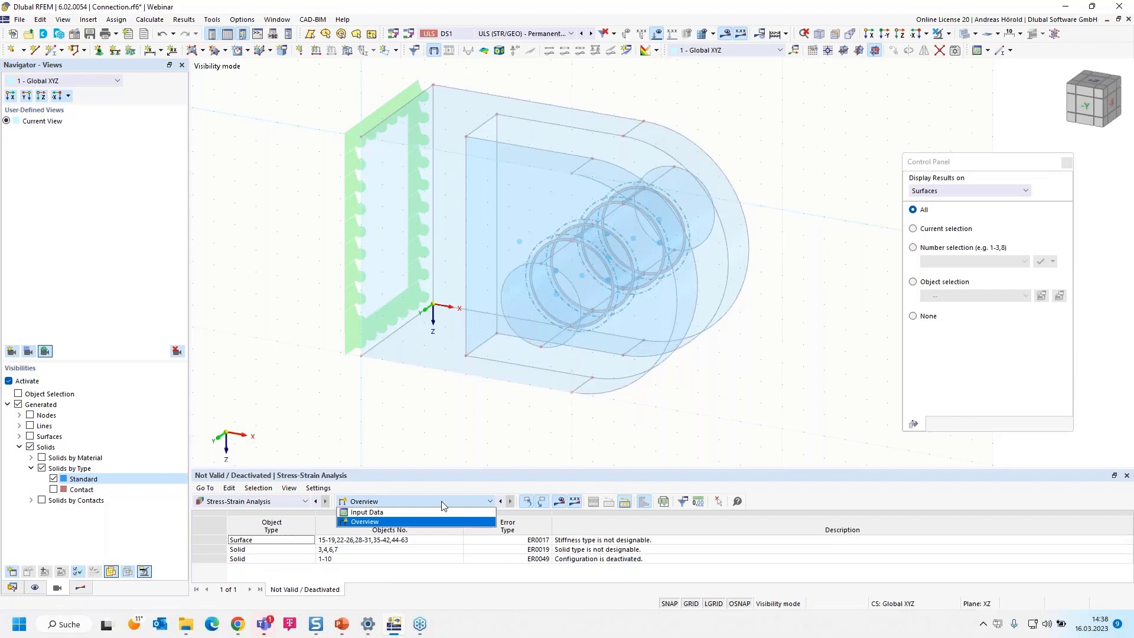
left_click(520, 467)
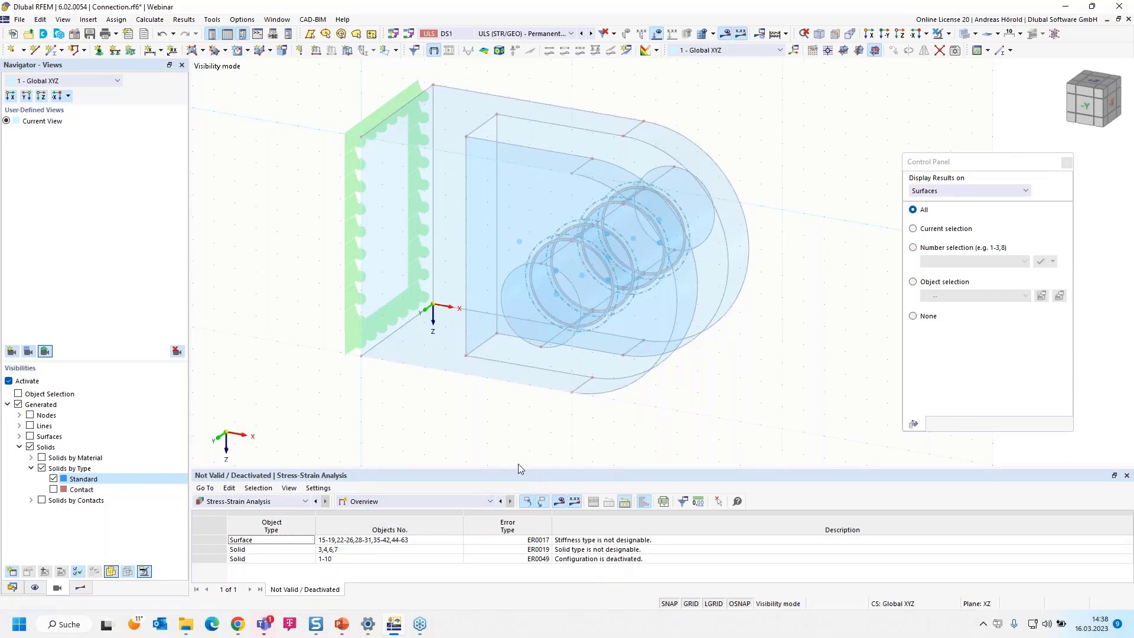
- Assign the Stress-Strain Analysis configuration 1 - Default to the standard solids 1, 2, 5 and 8-10, accepting deletion of the existing design results
left_click(12, 588)
scroll(81, 248, "up", 5)
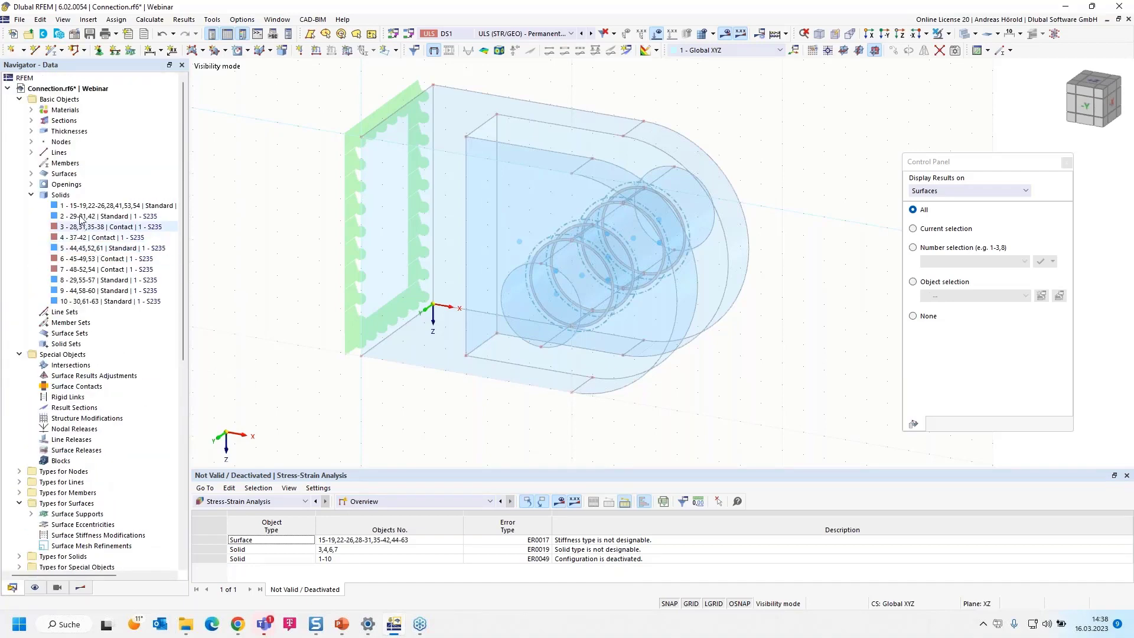
left_click(83, 209)
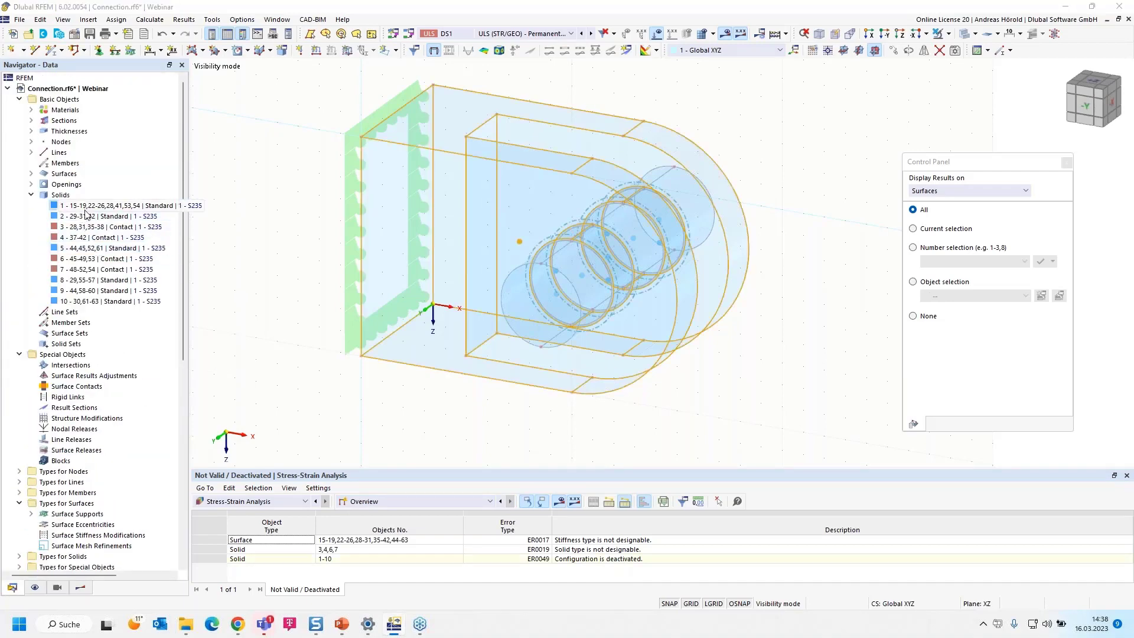
left_click(88, 217, "ctrl")
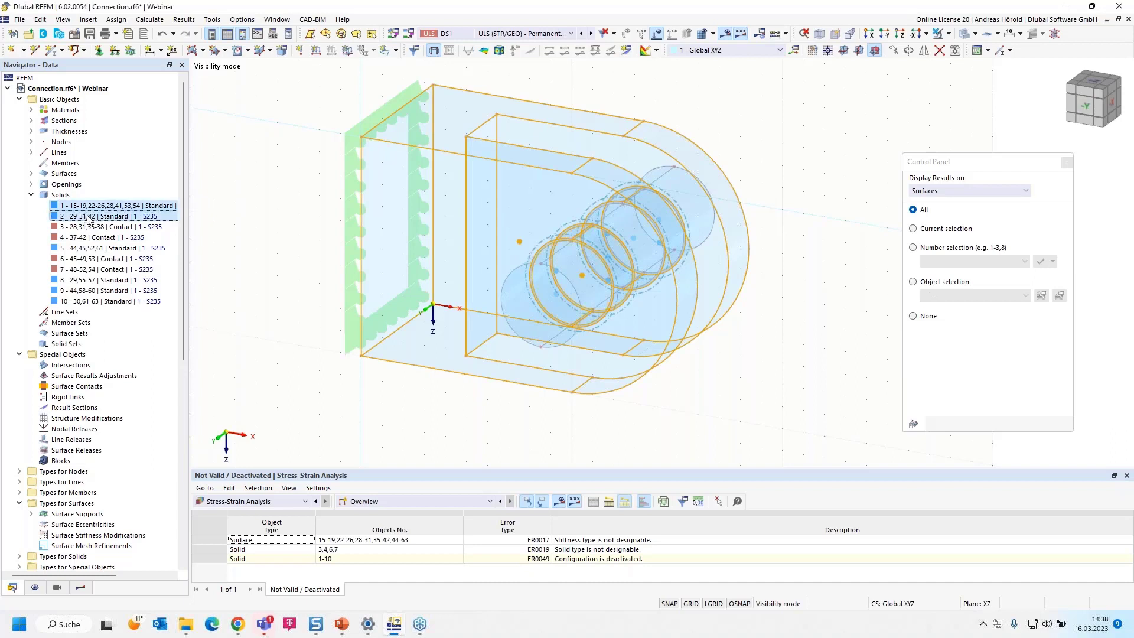
left_click(91, 248, "ctrl")
left_click(95, 281, "ctrl")
left_click(104, 290, "ctrl")
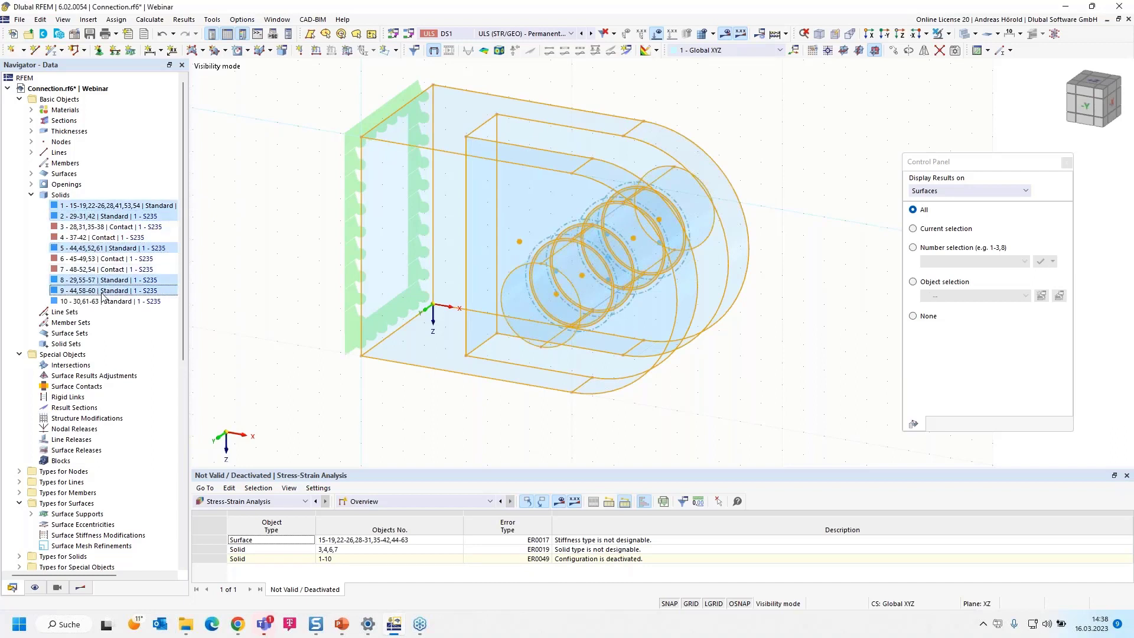
left_click(108, 300, "ctrl")
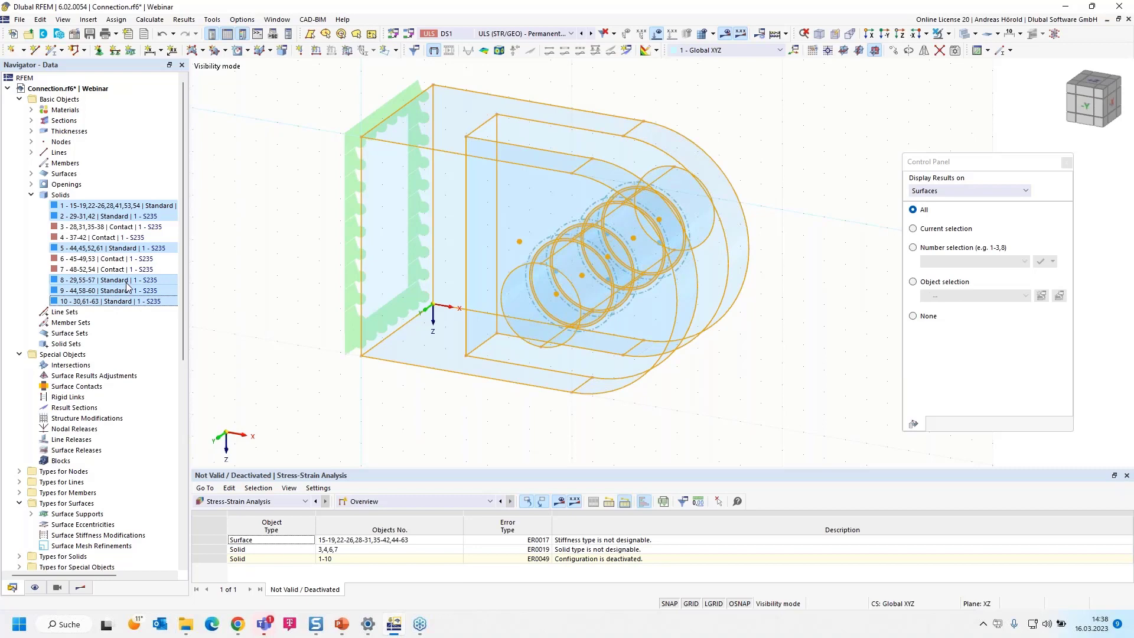
right_click(124, 285)
left_click(154, 289)
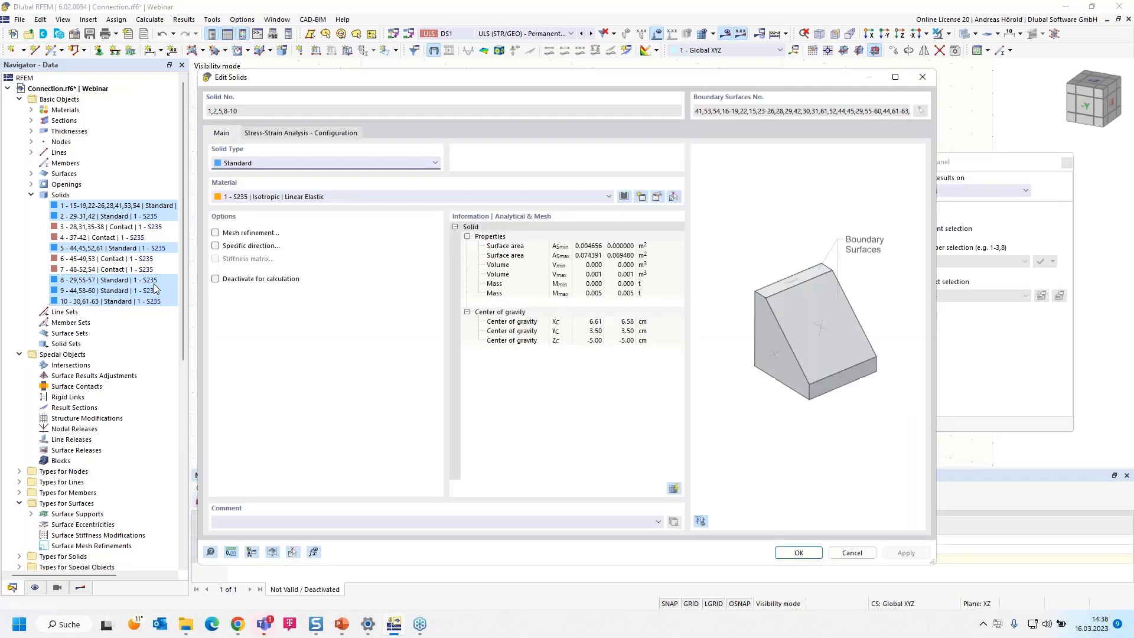
left_click(297, 137)
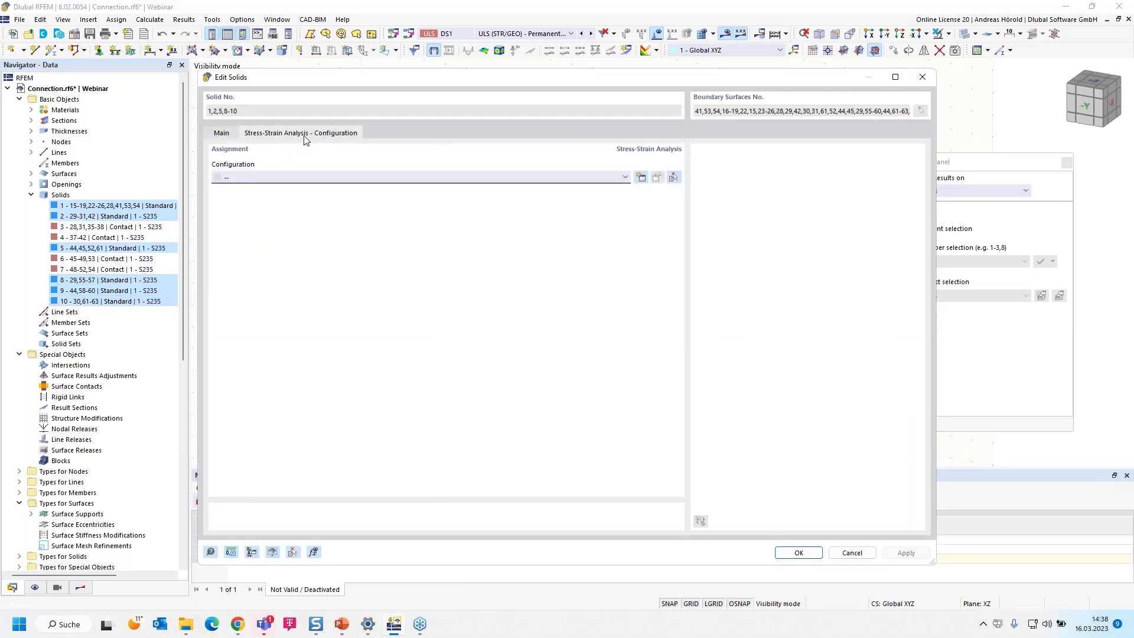
left_click(417, 176)
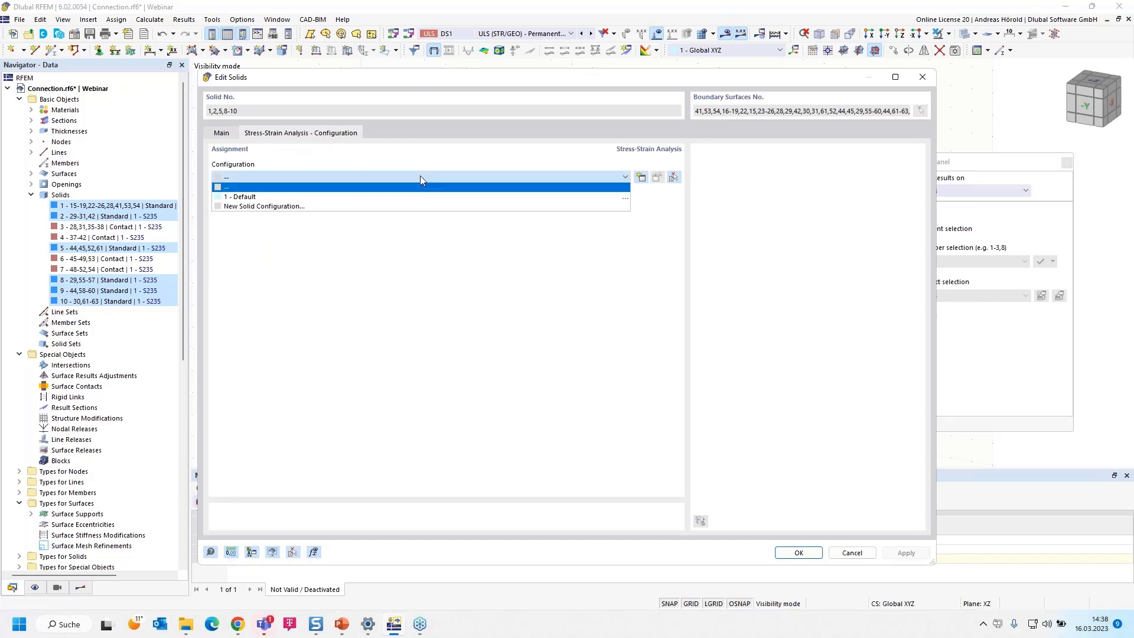
left_click(366, 198)
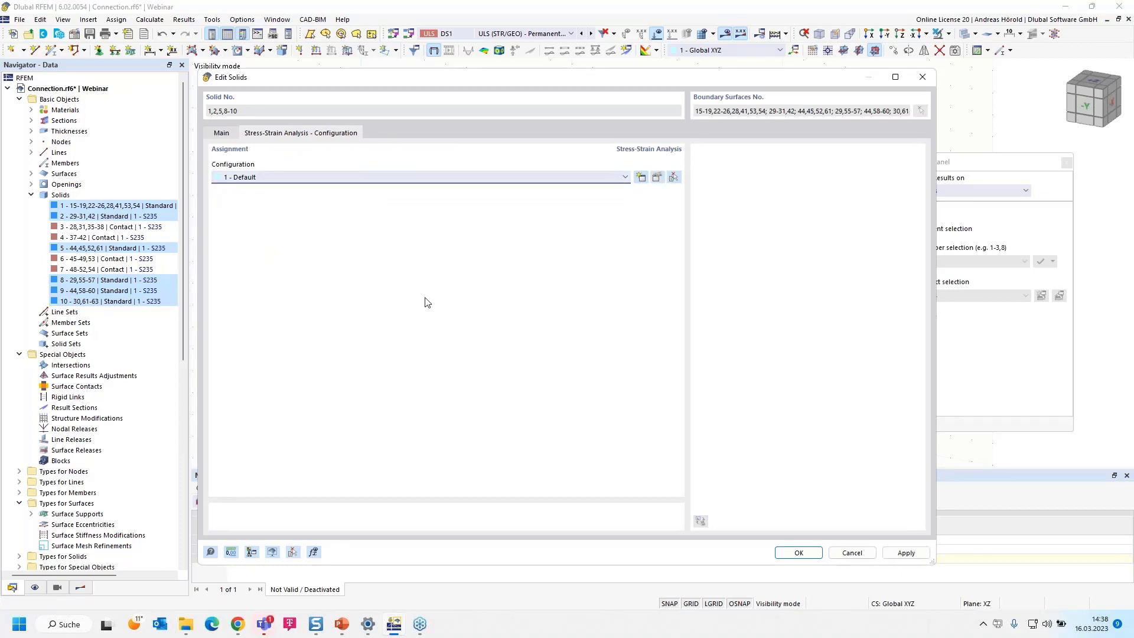
left_click(799, 553)
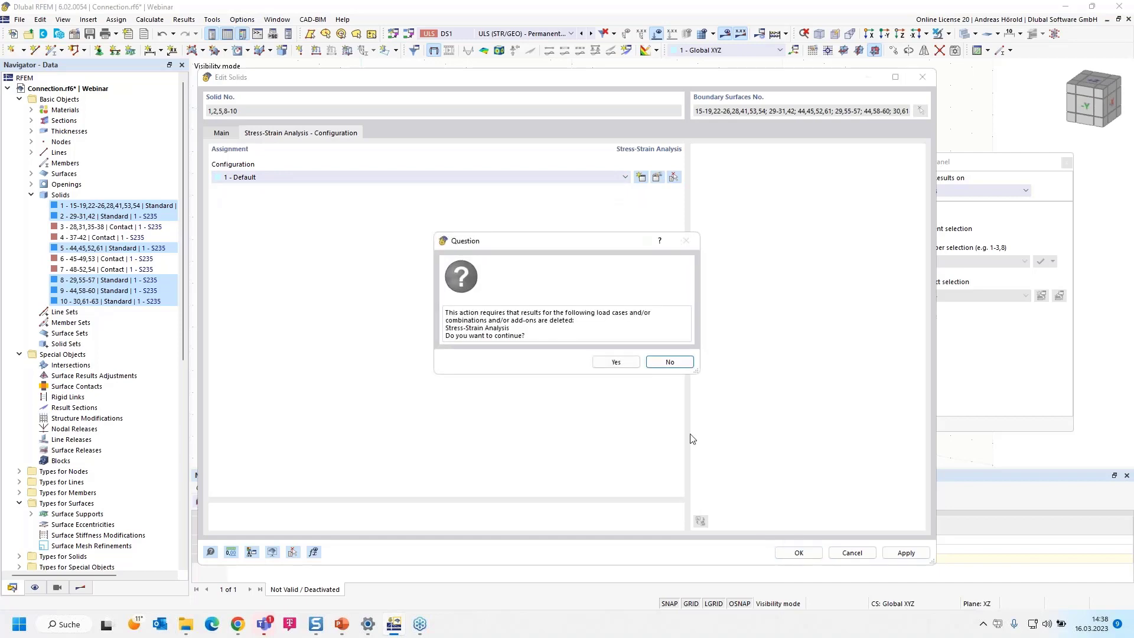
left_click(616, 363)
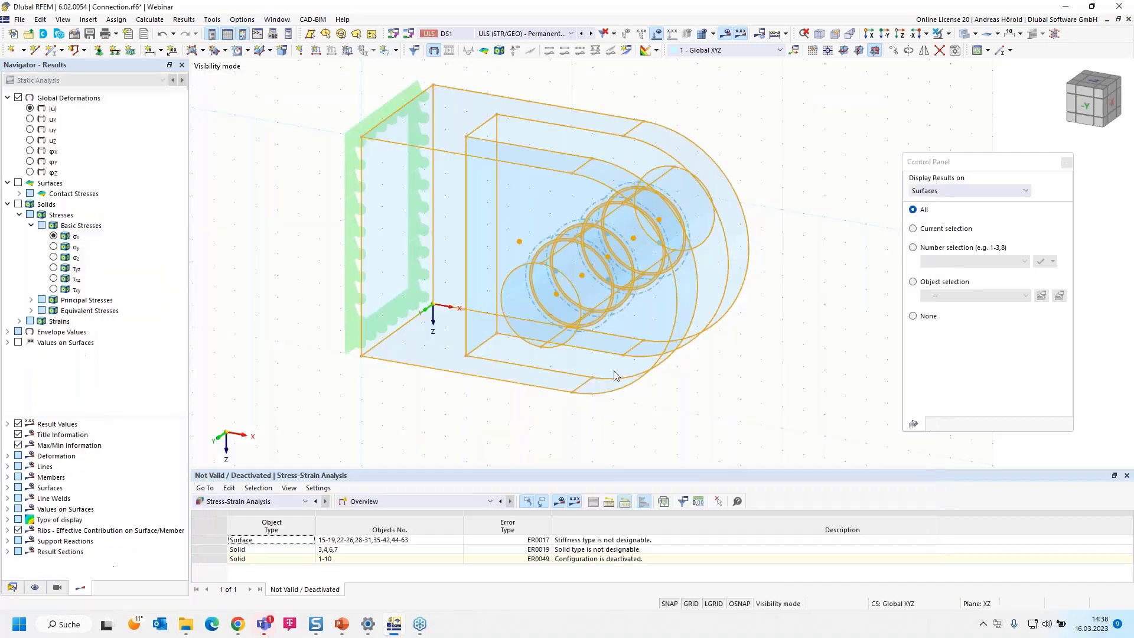
- Calculate the Stress-Strain Analysis and review the Stresses on Solids table by design situation
left_click(559, 501)
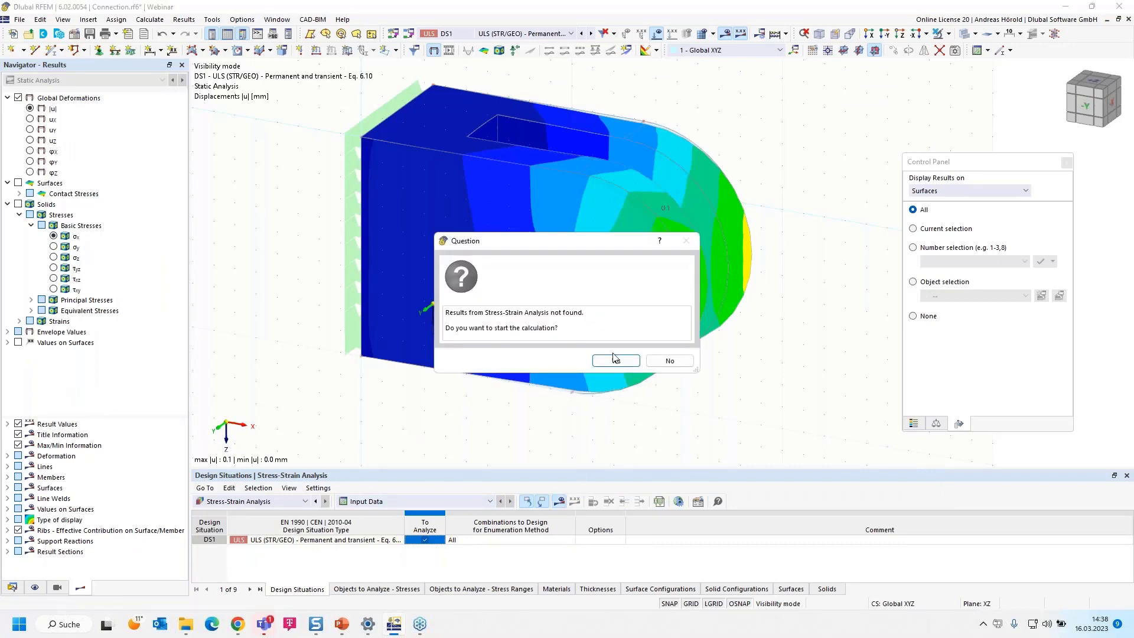
left_click(615, 361)
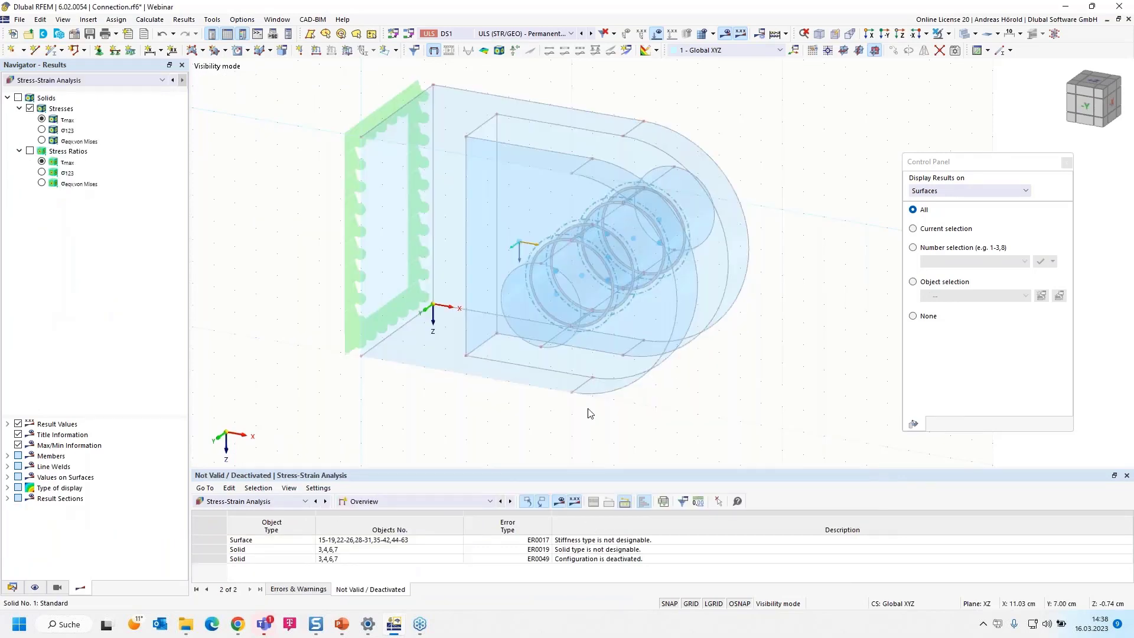
left_click(398, 501)
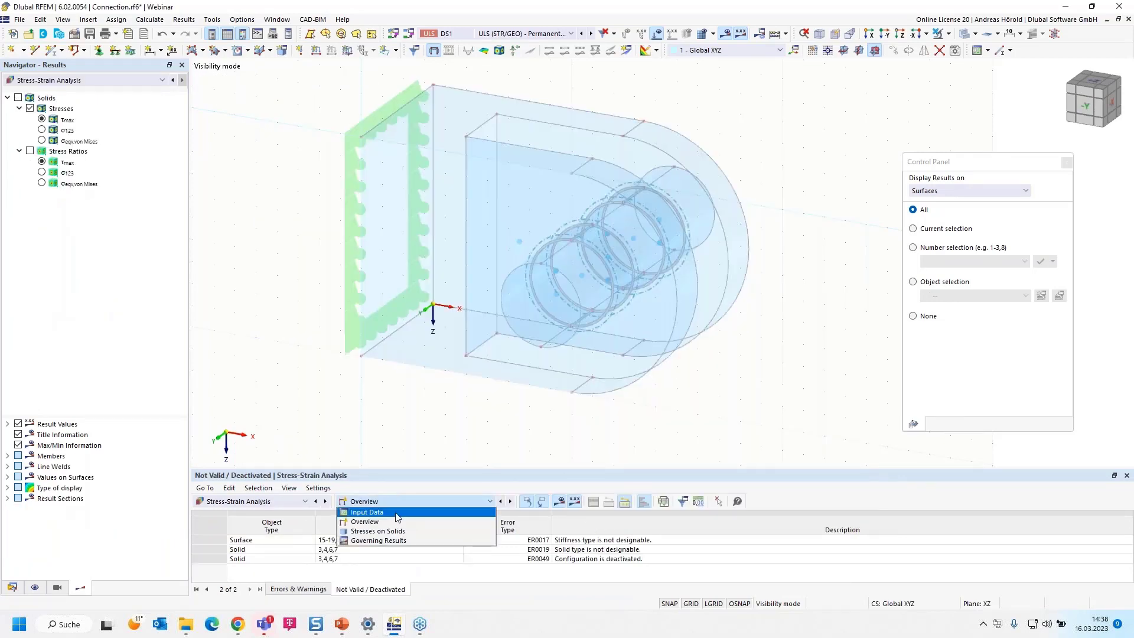
left_click(400, 532)
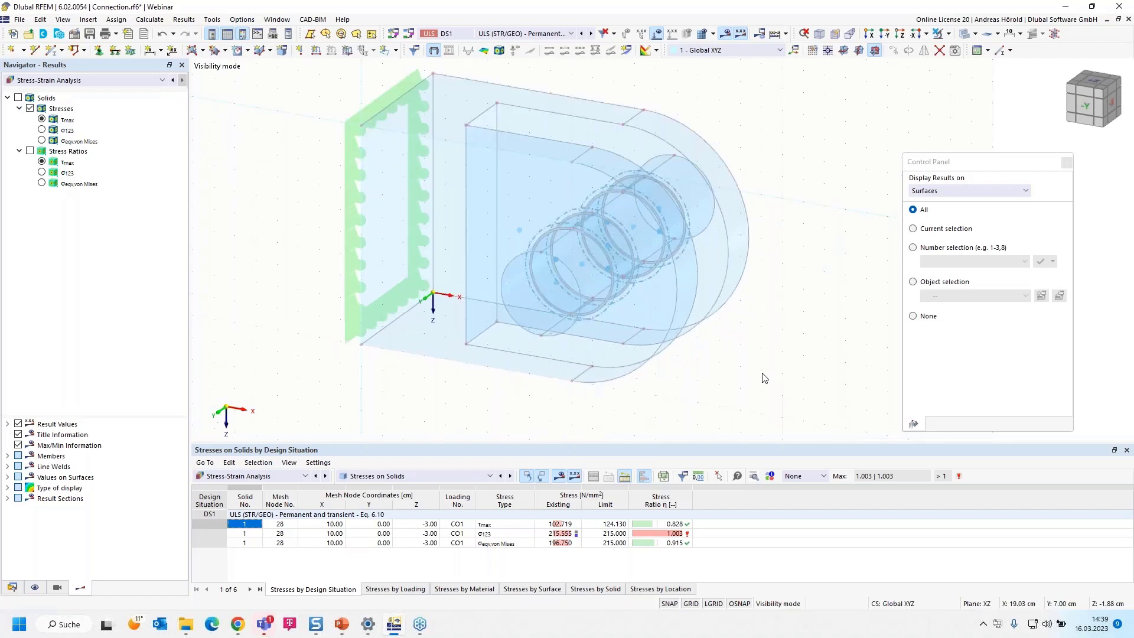
left_click(509, 269)
middle_click_drag(794, 306, 791, 324, "ctrl")
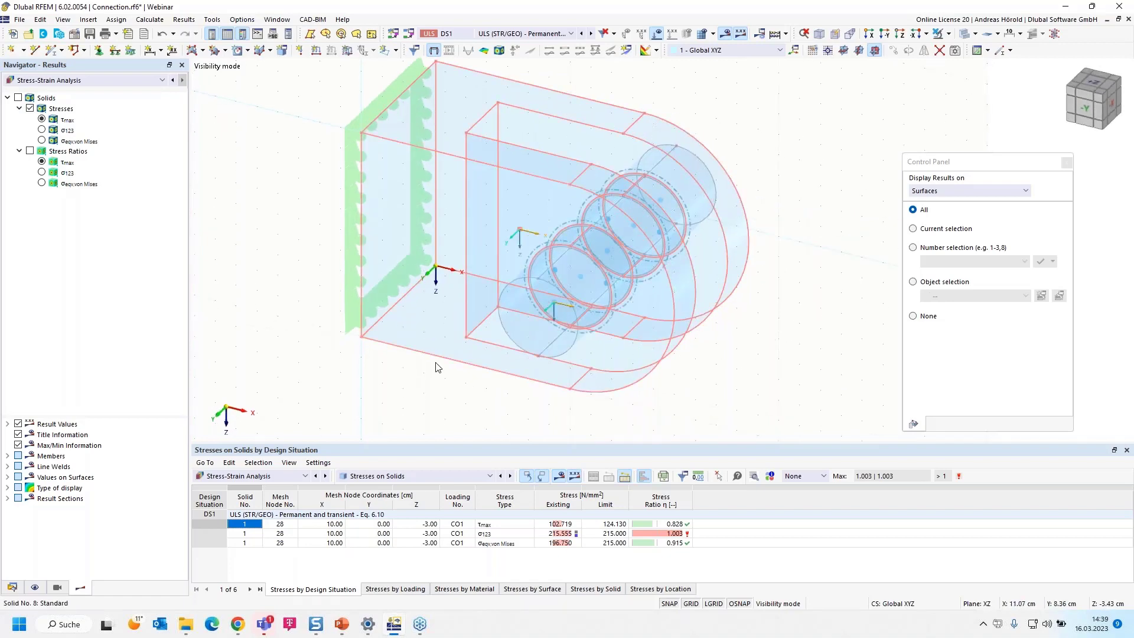
- Display the Static Analysis equivalent total strains εeqv,Mises on the solids together with their colour scale
left_click(91, 79)
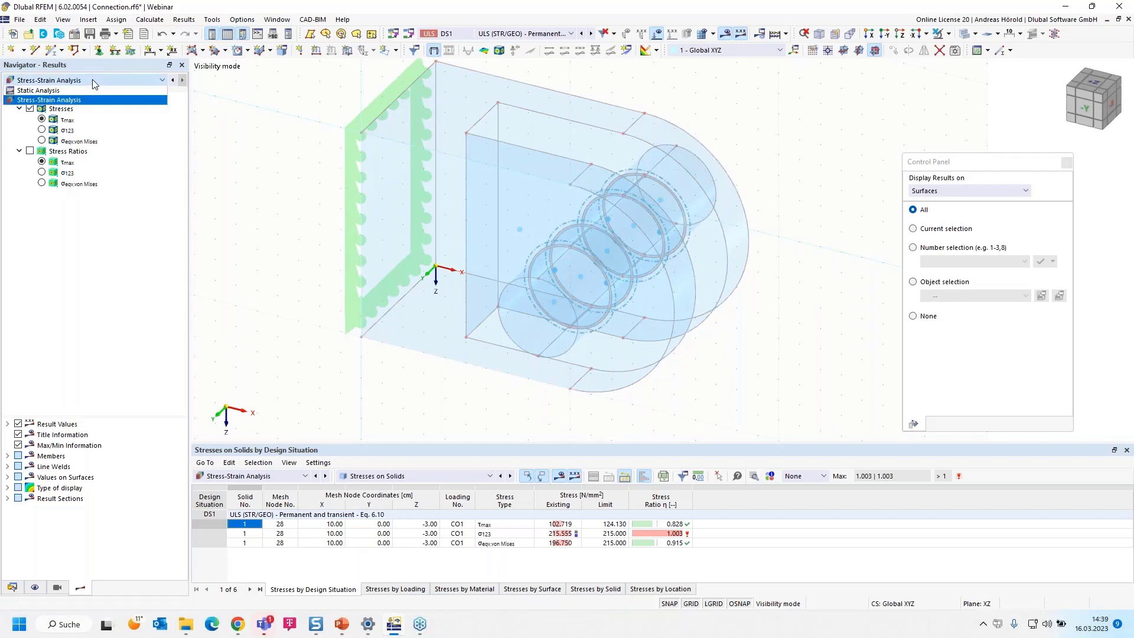
left_click(38, 90)
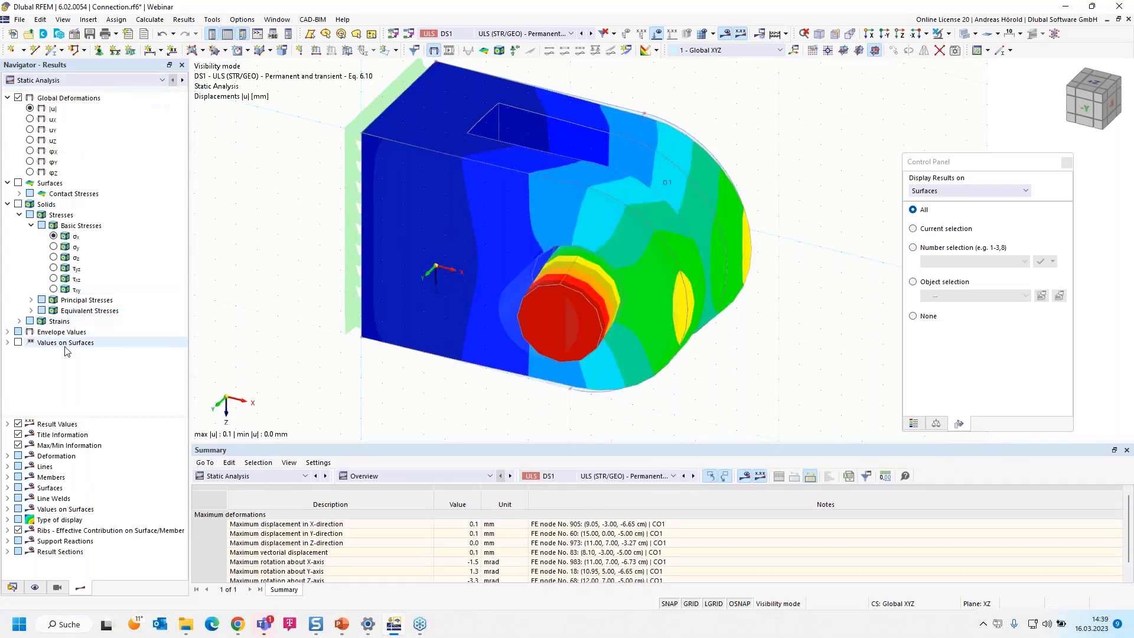
left_click(19, 321)
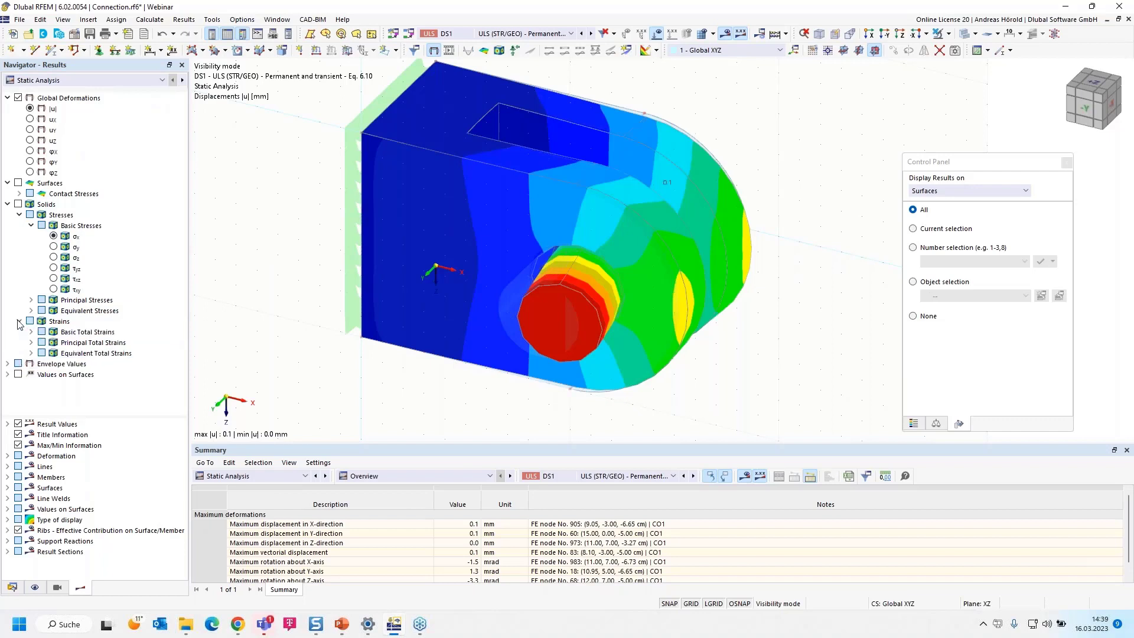
left_click(31, 353)
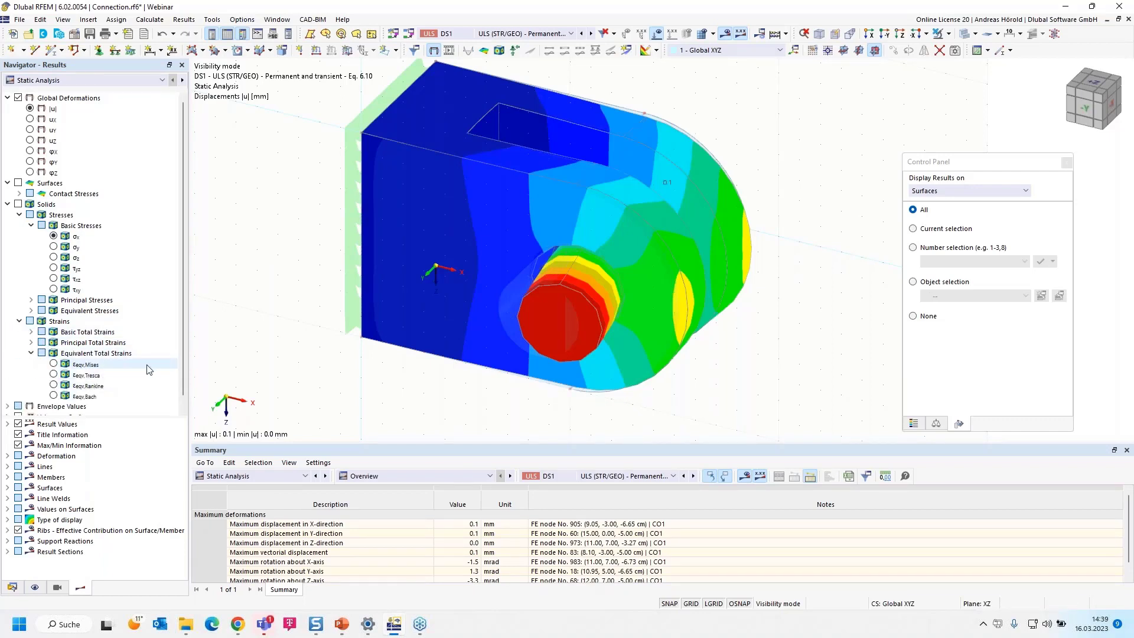
left_click(54, 365)
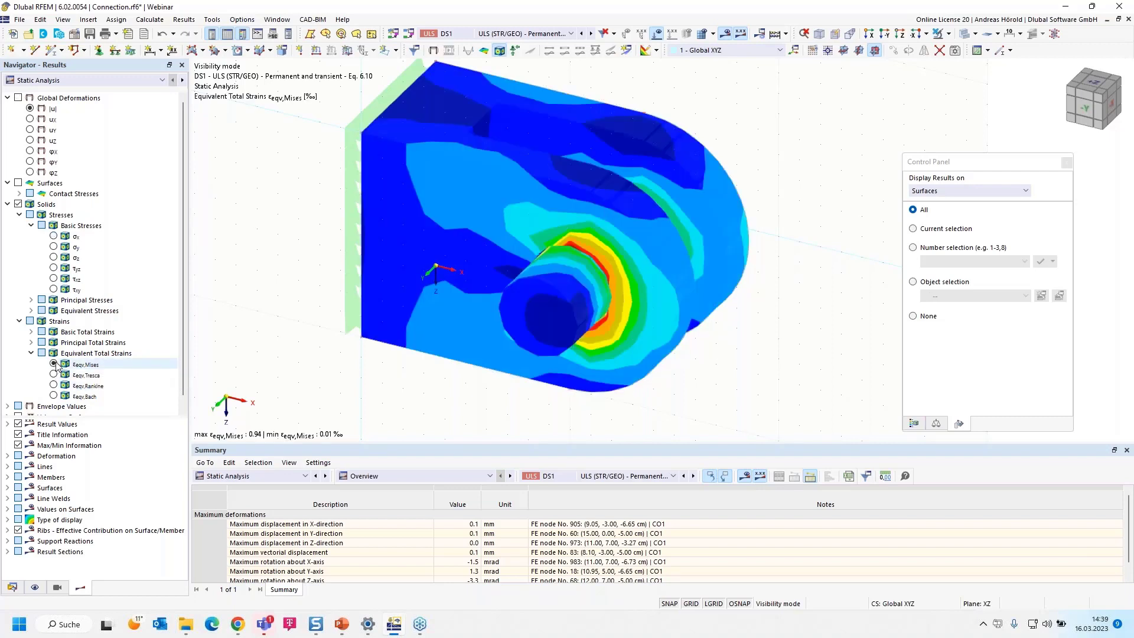
left_click(913, 423)
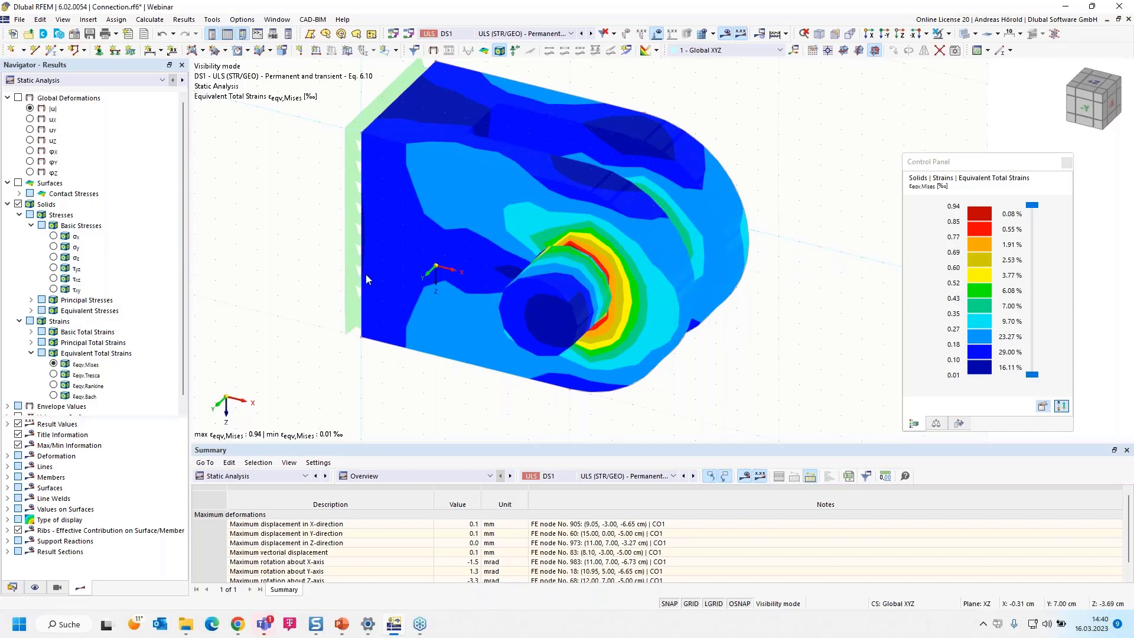
- Cancel the visibility mode to show the complete connection model with its support
left_click(948, 38)
left_click(943, 111)
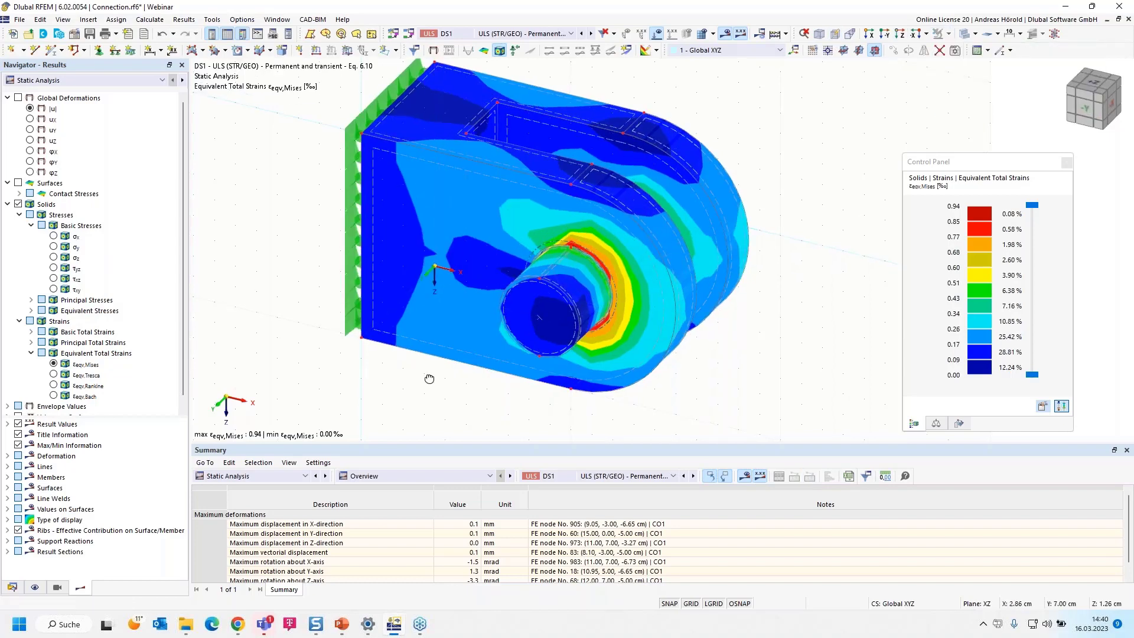
middle_click_drag(429, 379, 398, 313, "ctrl")
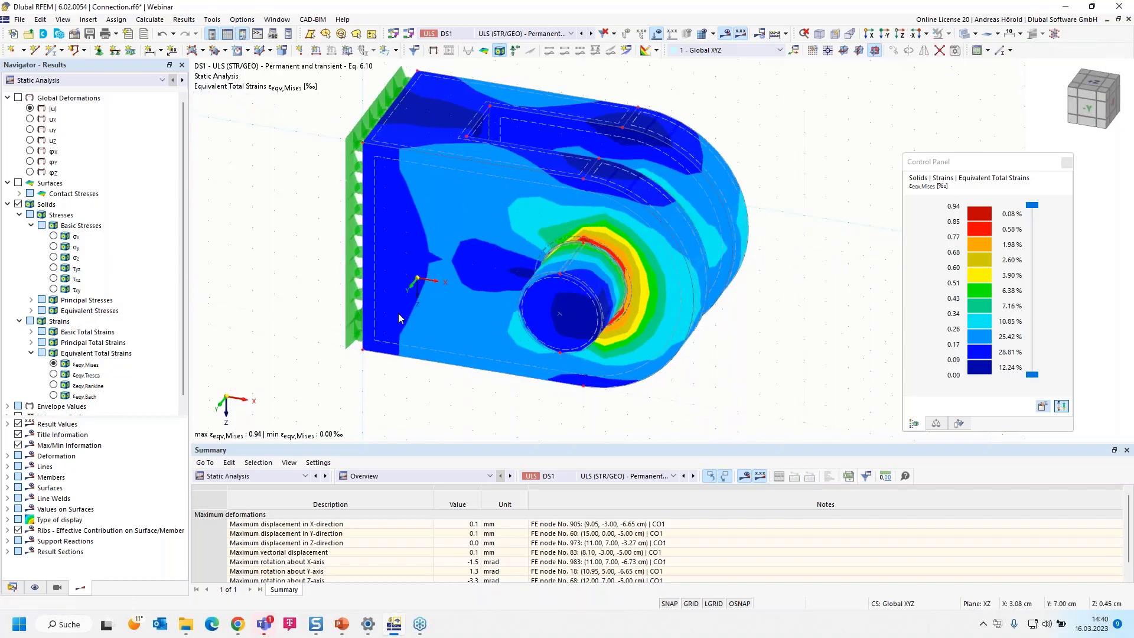
- Delete the surface support on the connection's back face, accepting deletion of all results
left_click(353, 233)
key("Delete")
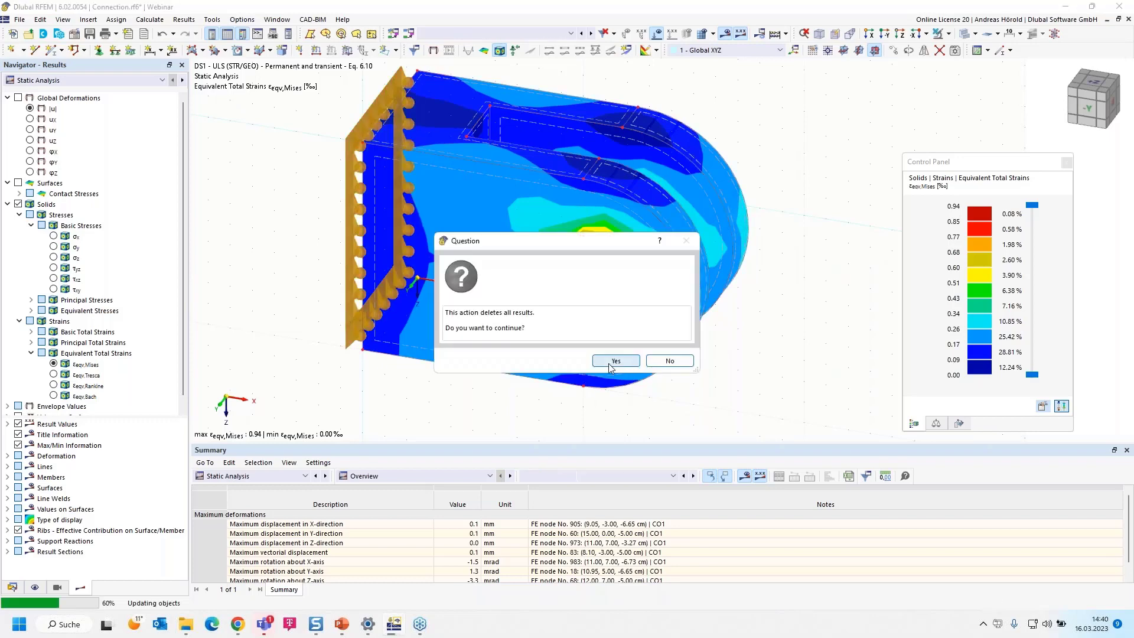
left_click(604, 362)
middle_click_drag(445, 372, 554, 400, "ctrl")
scroll(880, 343, "up", 2)
middle_click_drag(869, 321, 914, 370)
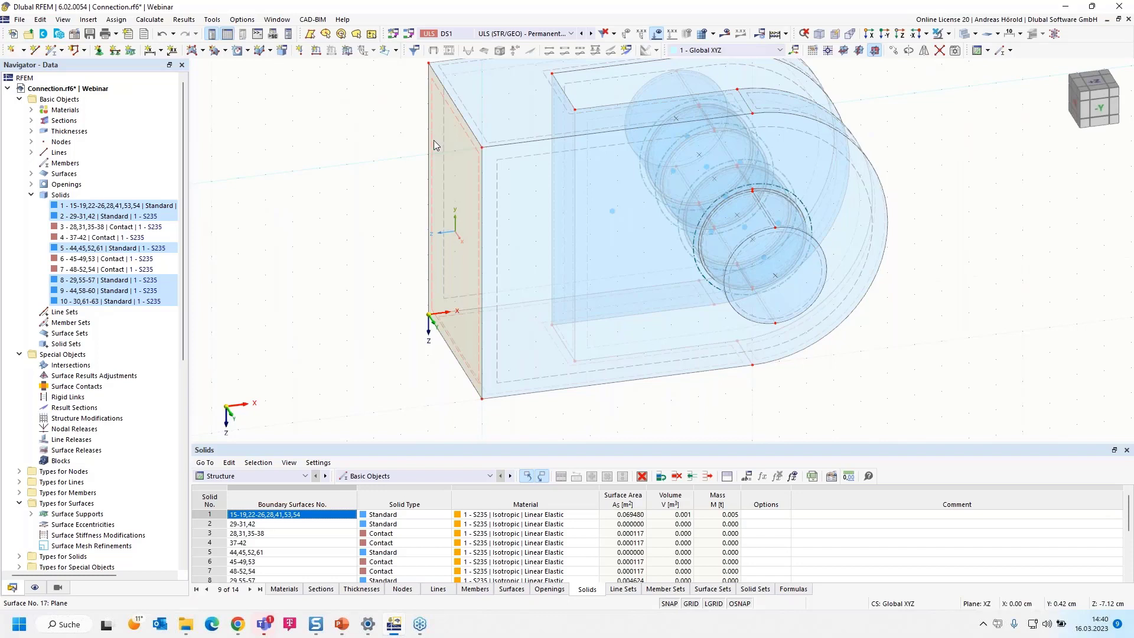
- Copy the connection's back surface once, displaced by -2 cm in X and 0 cm in Y
left_click(893, 52)
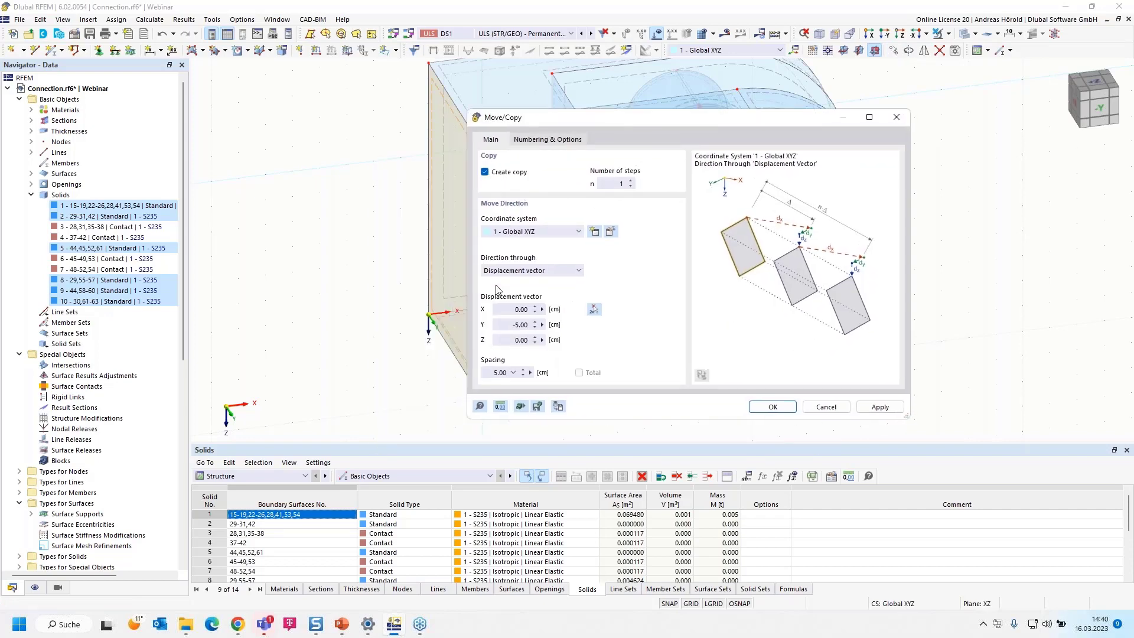
left_click(512, 309)
key("Tab")
type("0")
left_click(773, 407)
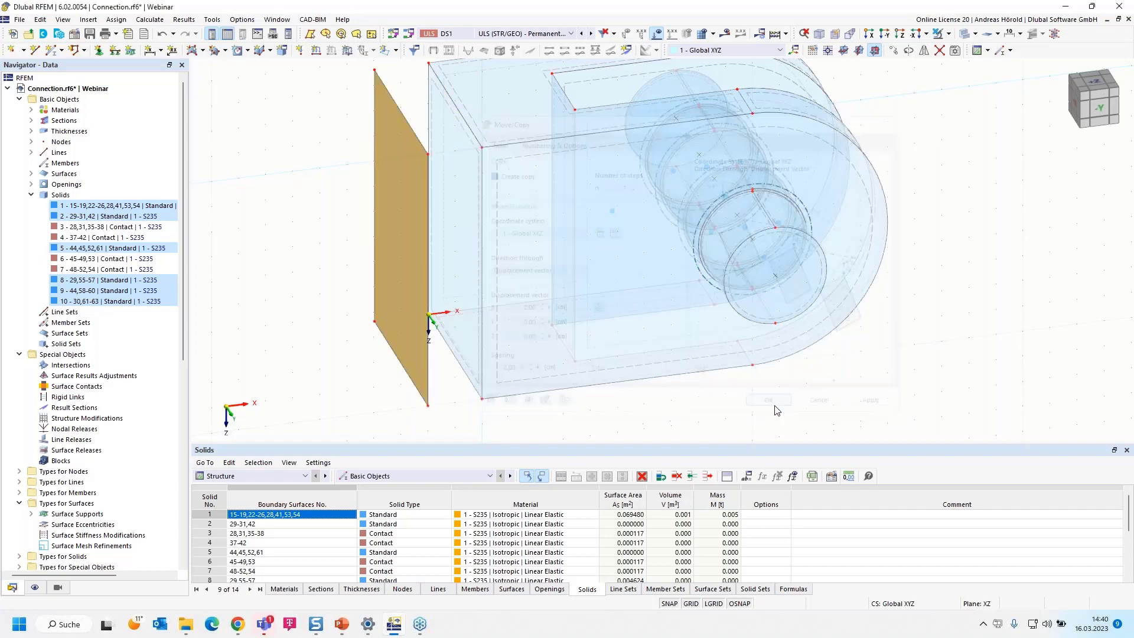
left_click(407, 351)
scroll(677, 397, "down", 1)
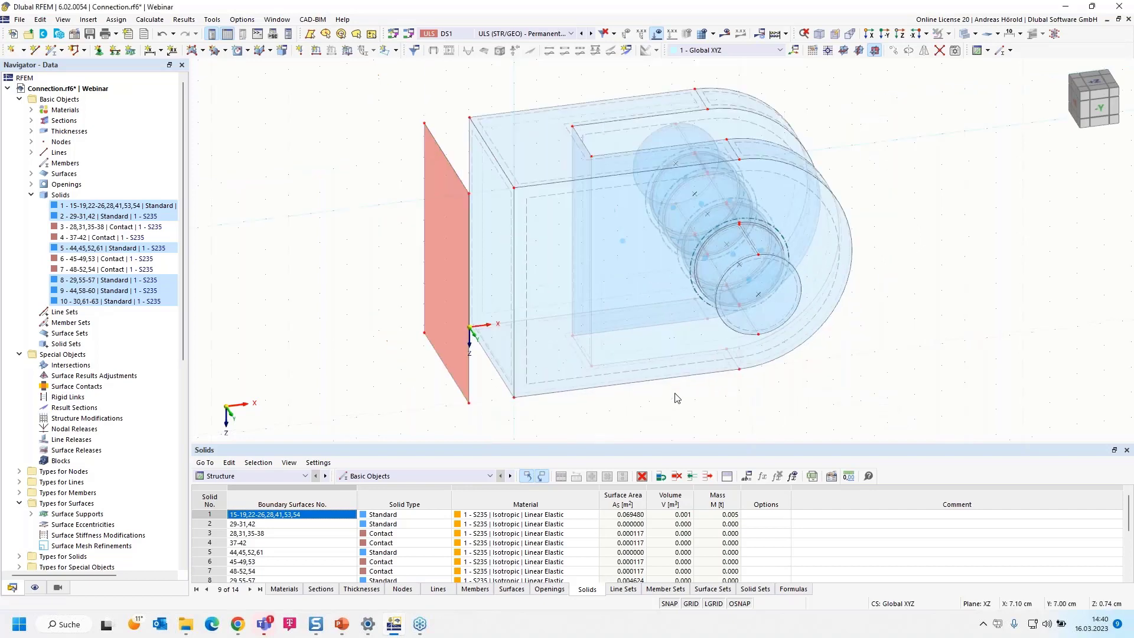
- Hide all objects of the original connection body, keeping only the copied back surface active
middle_click_drag(709, 406, 677, 325, "ctrl")
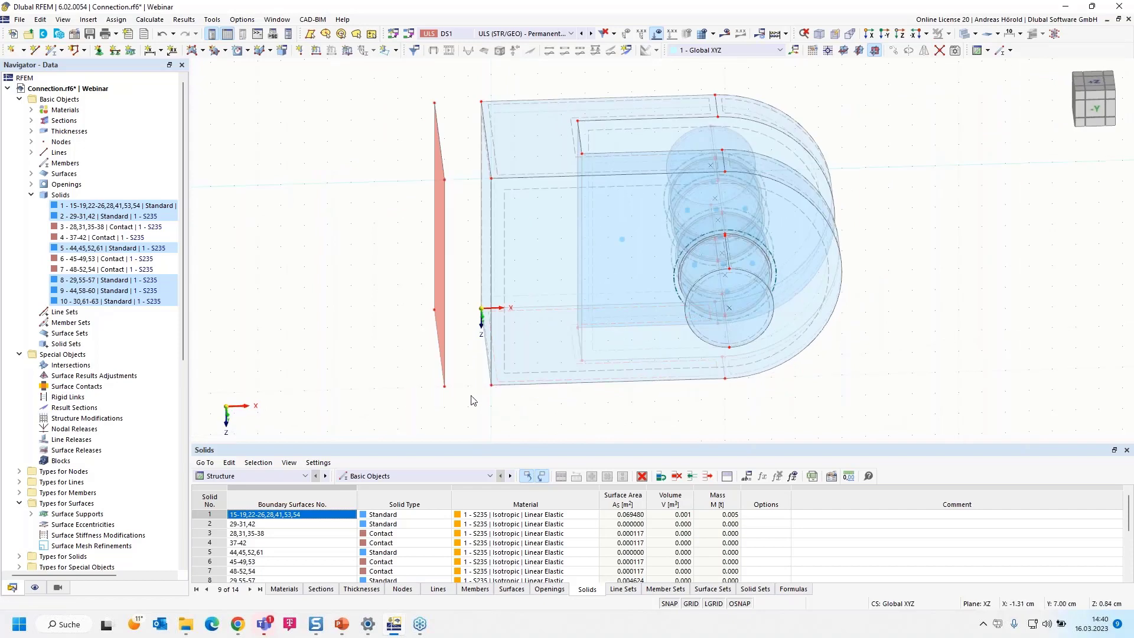
left_click_drag(547, 347, 910, 90)
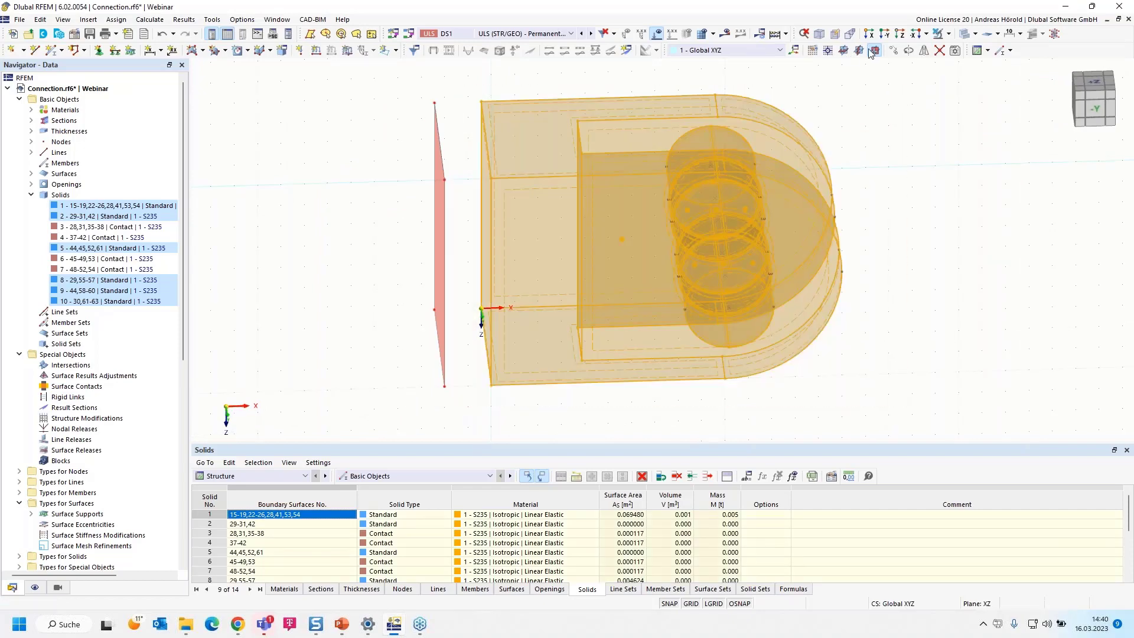
left_click(948, 34)
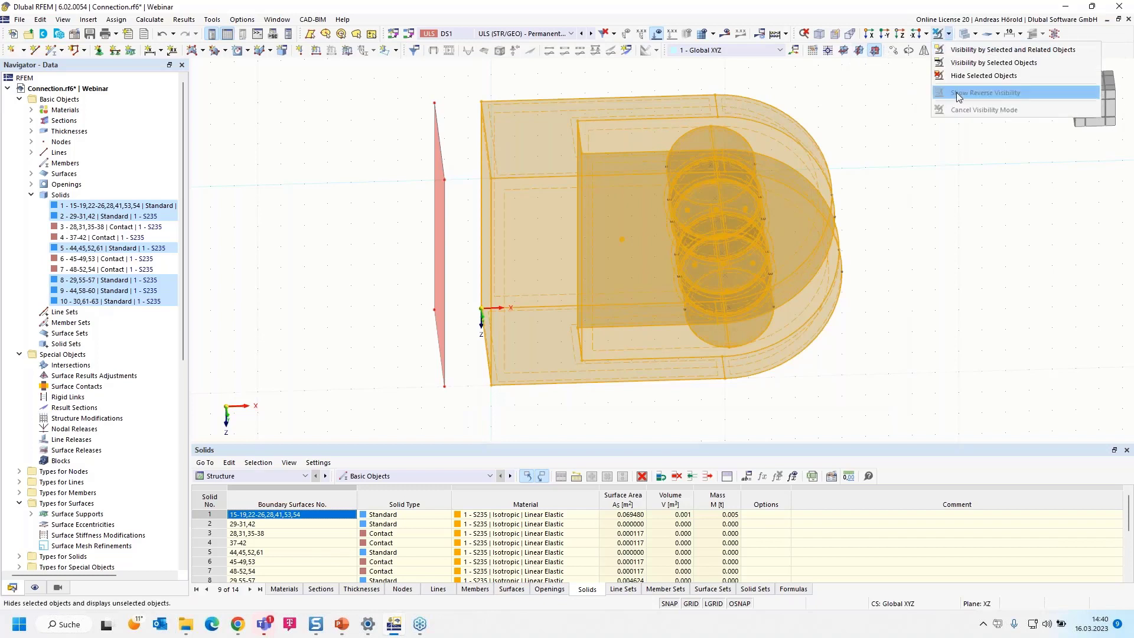
left_click(963, 76)
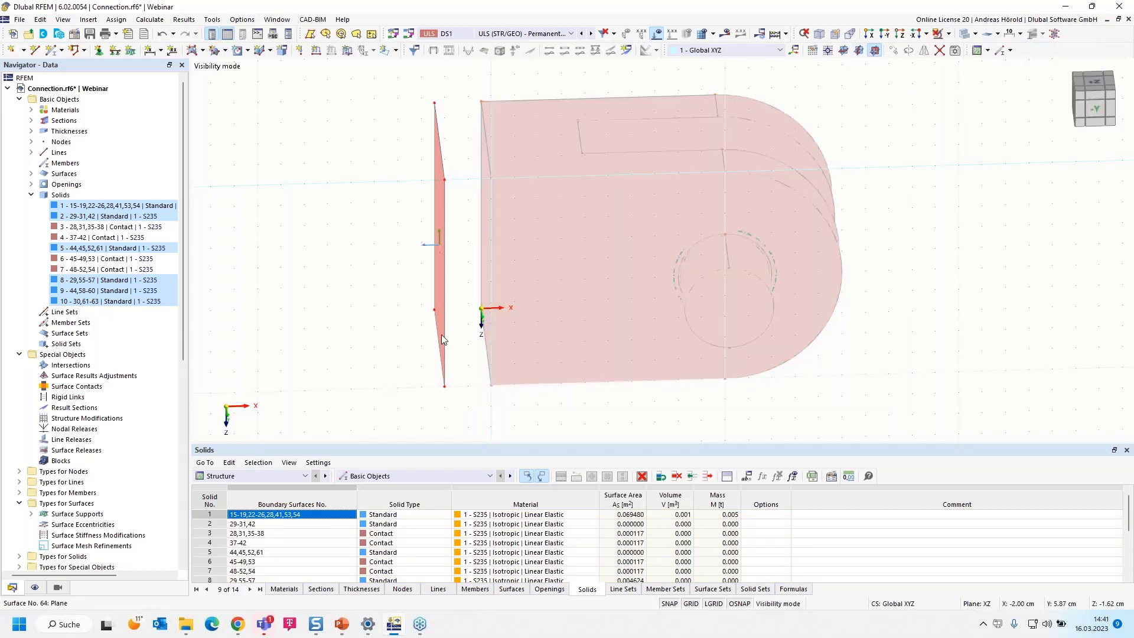
- Set the work plane to YZ with its origin at an upper corner node of the copied surface
left_click(858, 51)
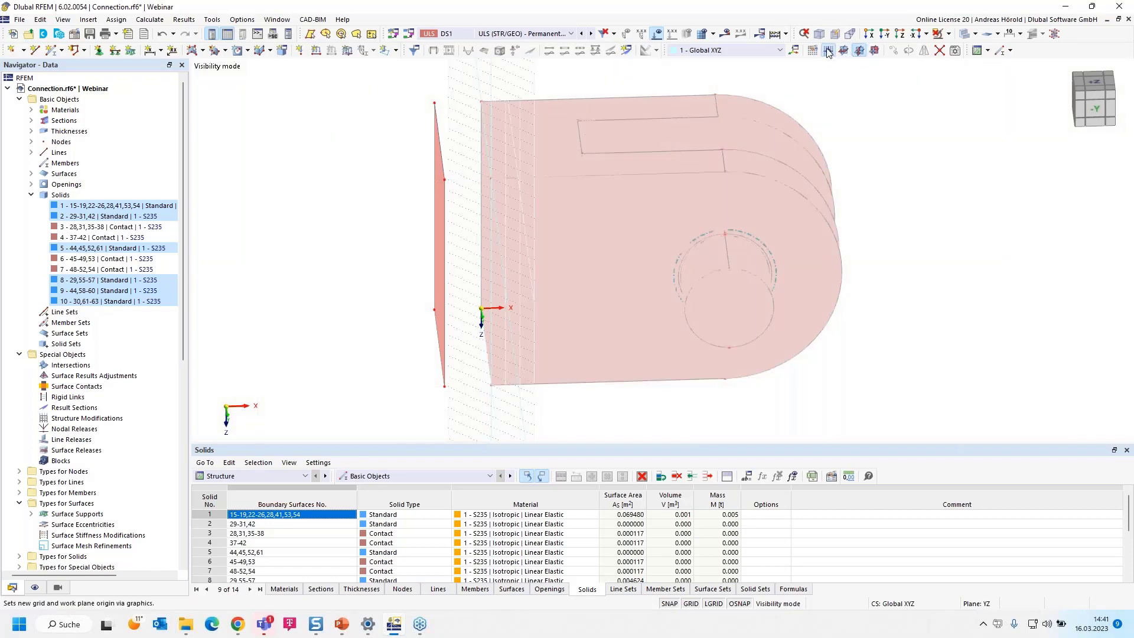
left_click(843, 51)
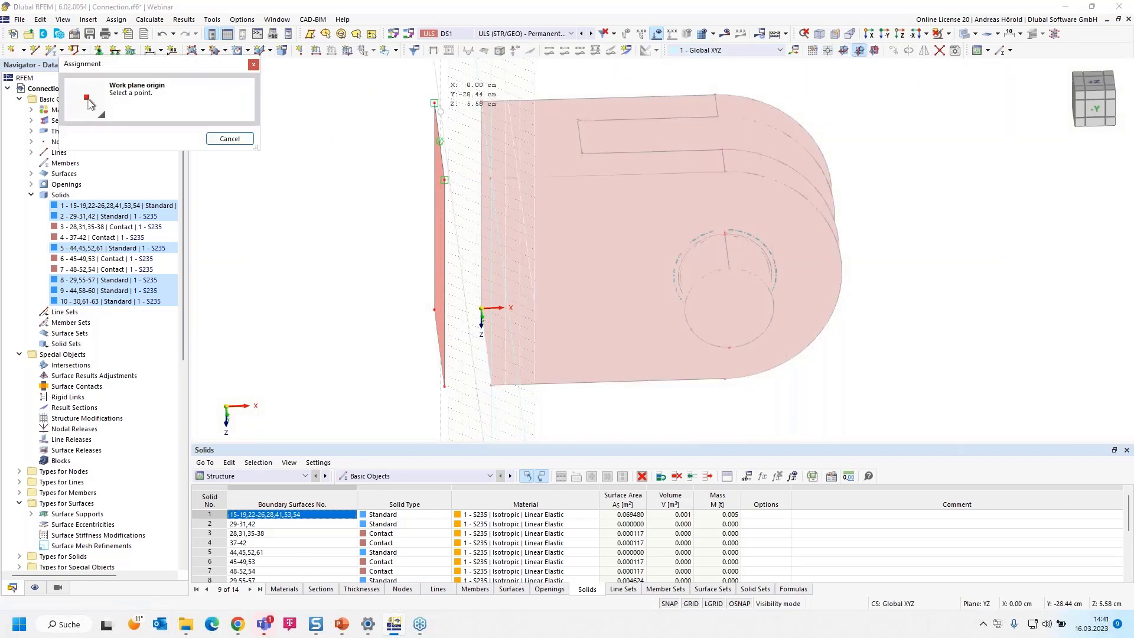
left_click(434, 104)
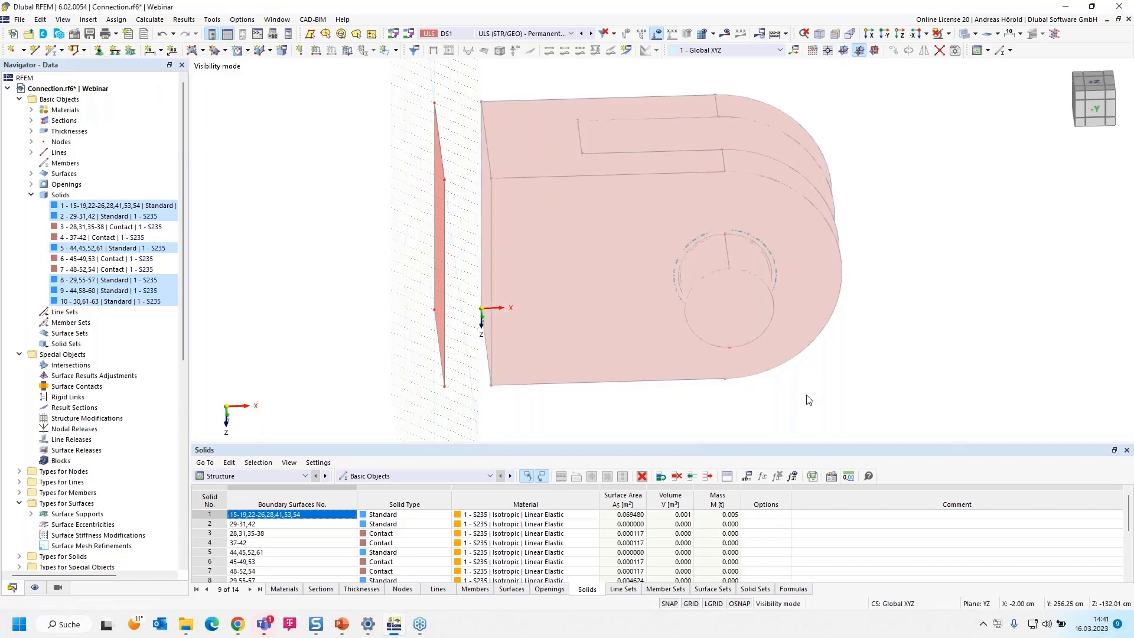
- Enlarge the copied surface in the X-direction view by moving its corner nodes about 2 cm outward in Y and Z
right_click_drag(806, 397, 861, 90)
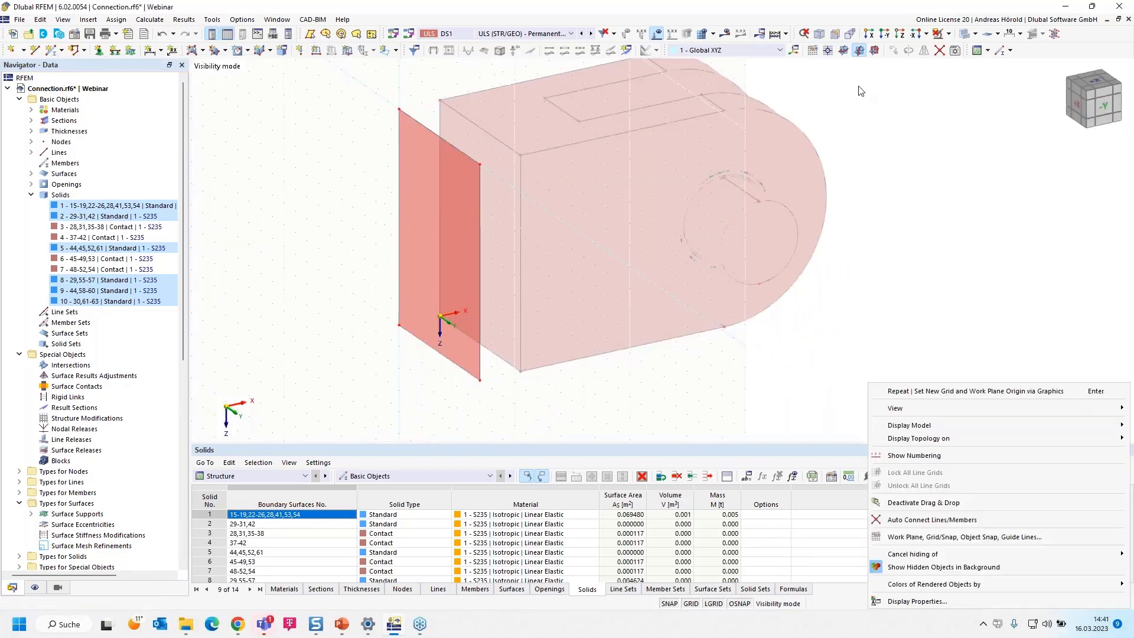
left_click(898, 106)
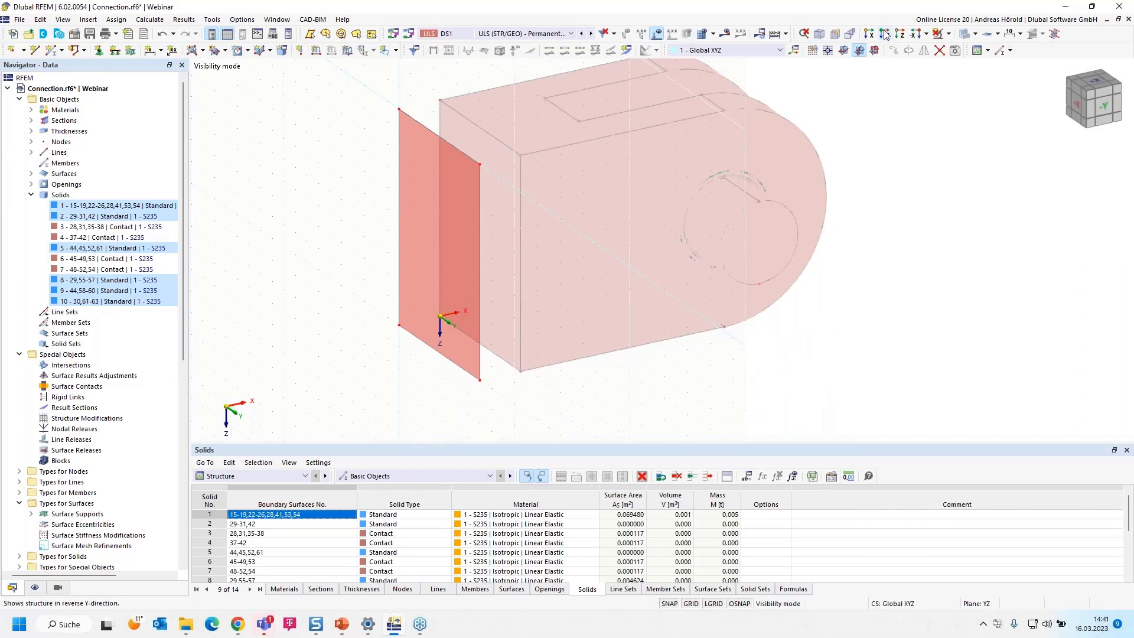
left_click(869, 34)
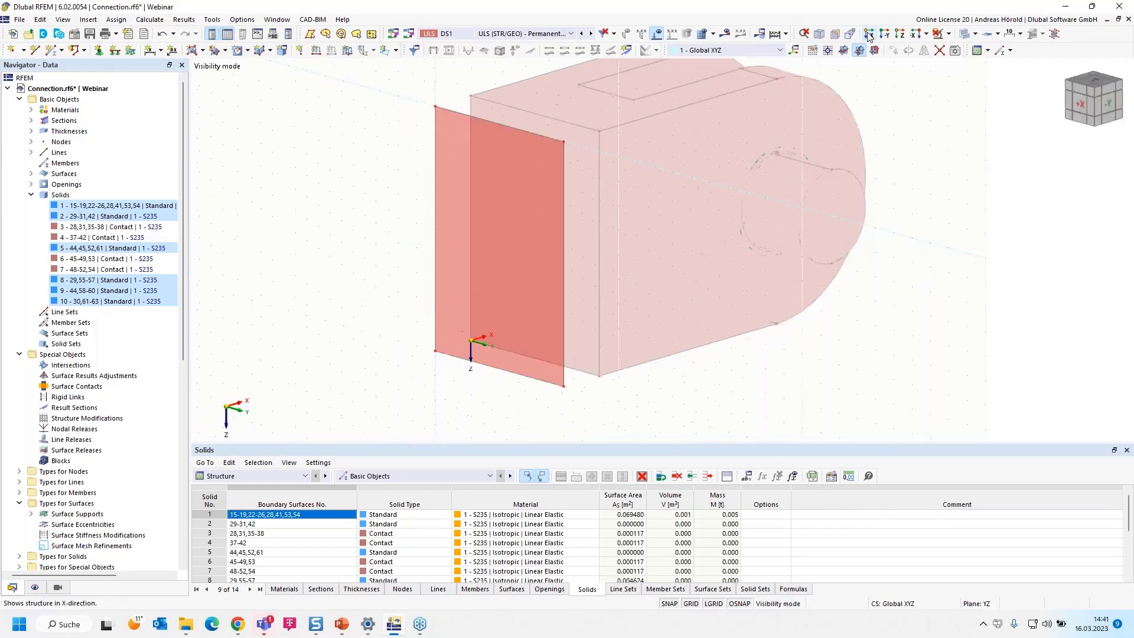
middle_click_drag(825, 167, 797, 215)
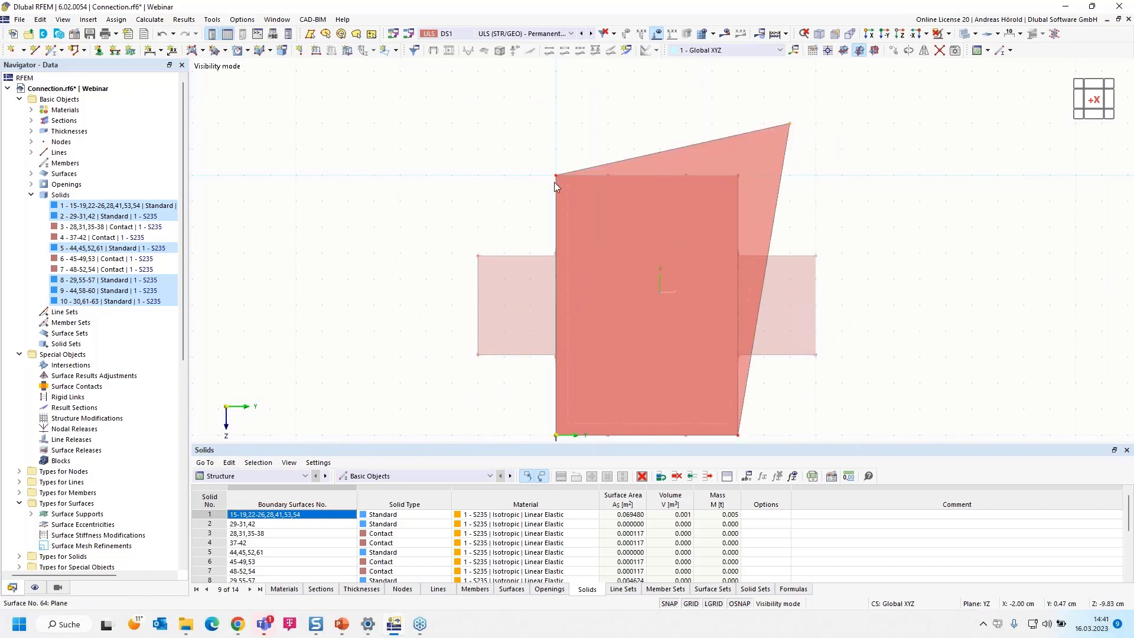
left_click_drag(555, 176, 505, 124)
scroll(540, 171, "down", 3)
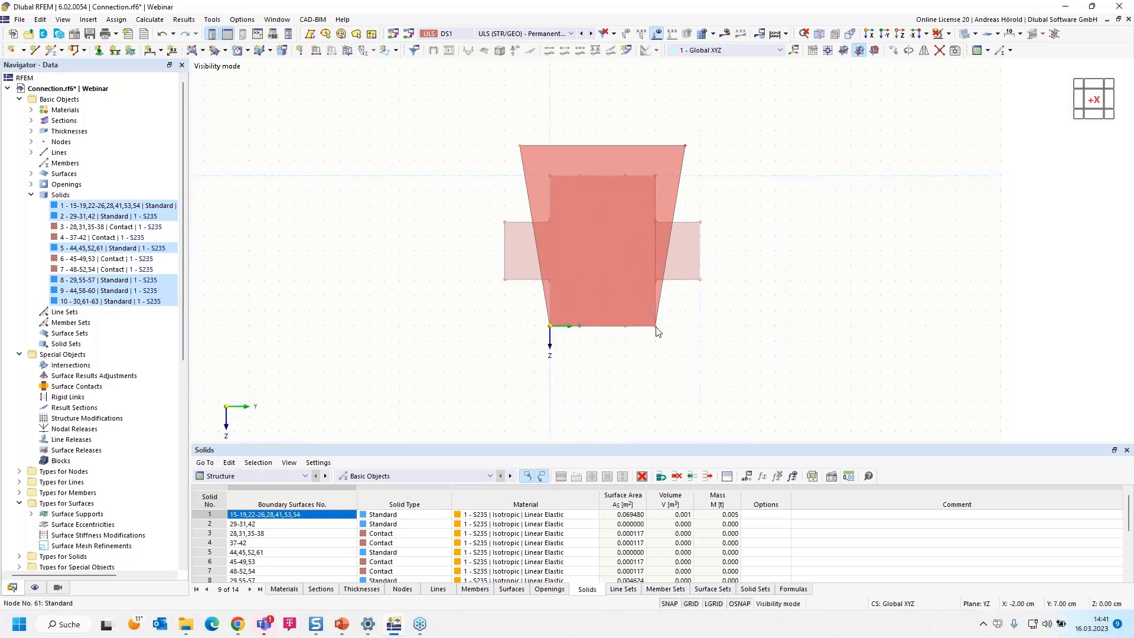
left_click_drag(656, 326, 688, 362)
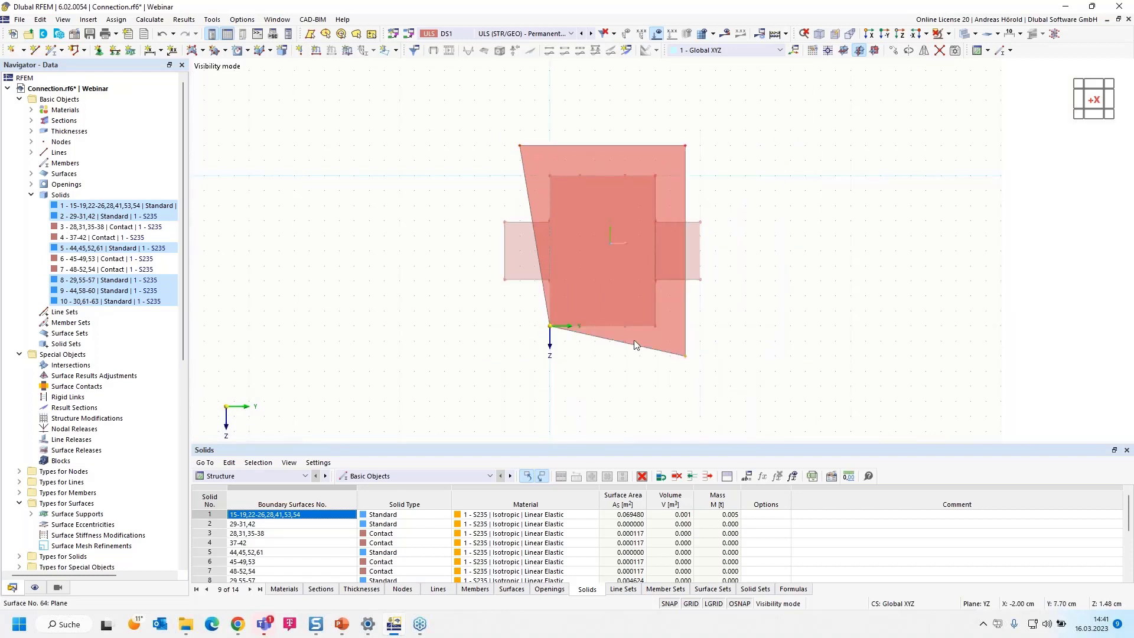
scroll(550, 324, "up", 2)
left_click_drag(550, 323, 506, 364)
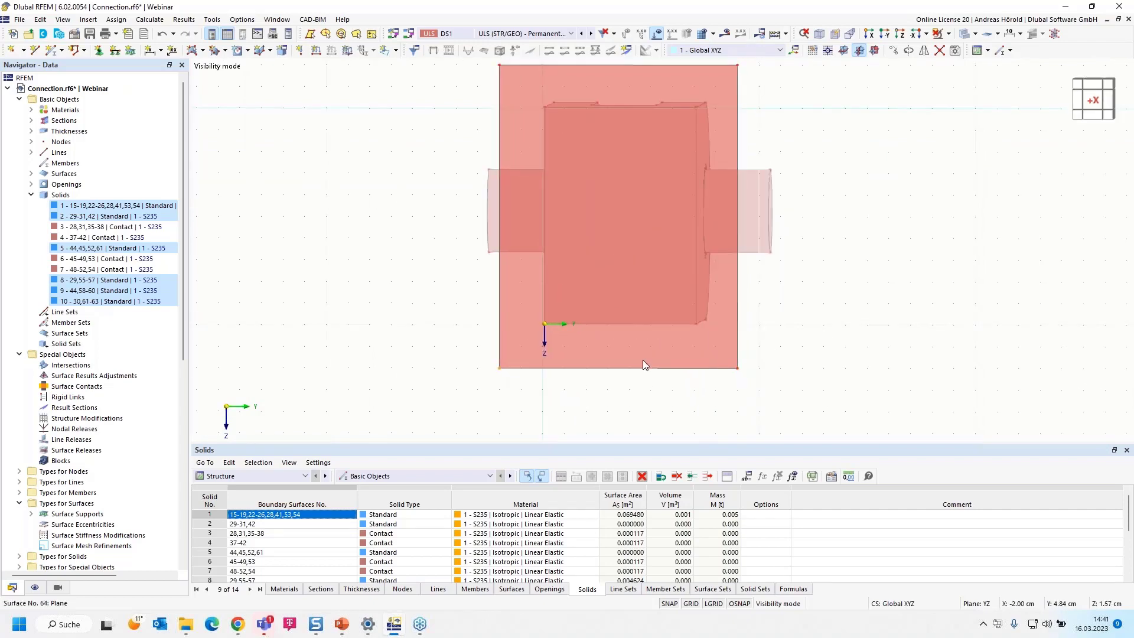
- Change the stiffness type of the enlarged surface to Standard
middle_click_drag(817, 346, 685, 346, "ctrl")
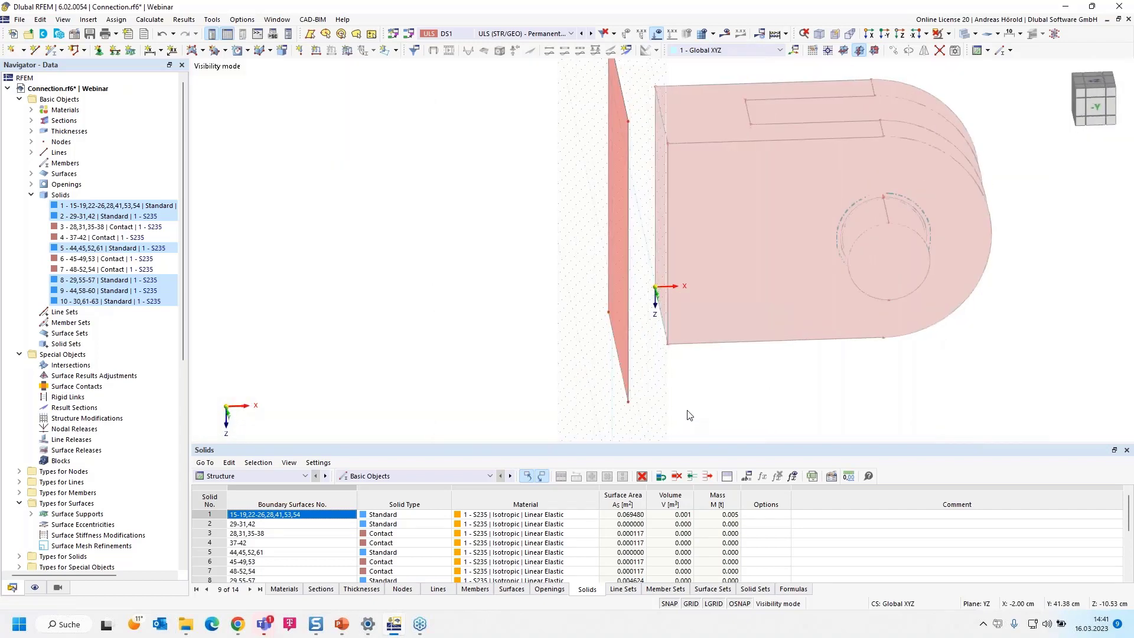
scroll(725, 408, "up", 3)
middle_click_drag(722, 394, 529, 384, "ctrl")
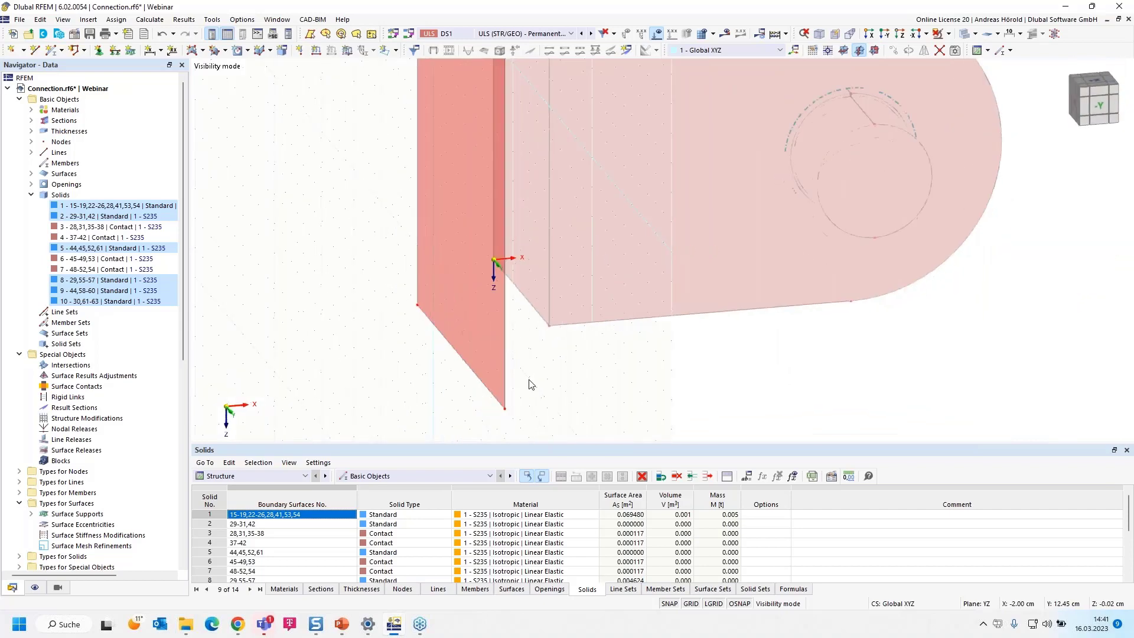
double_click(493, 381)
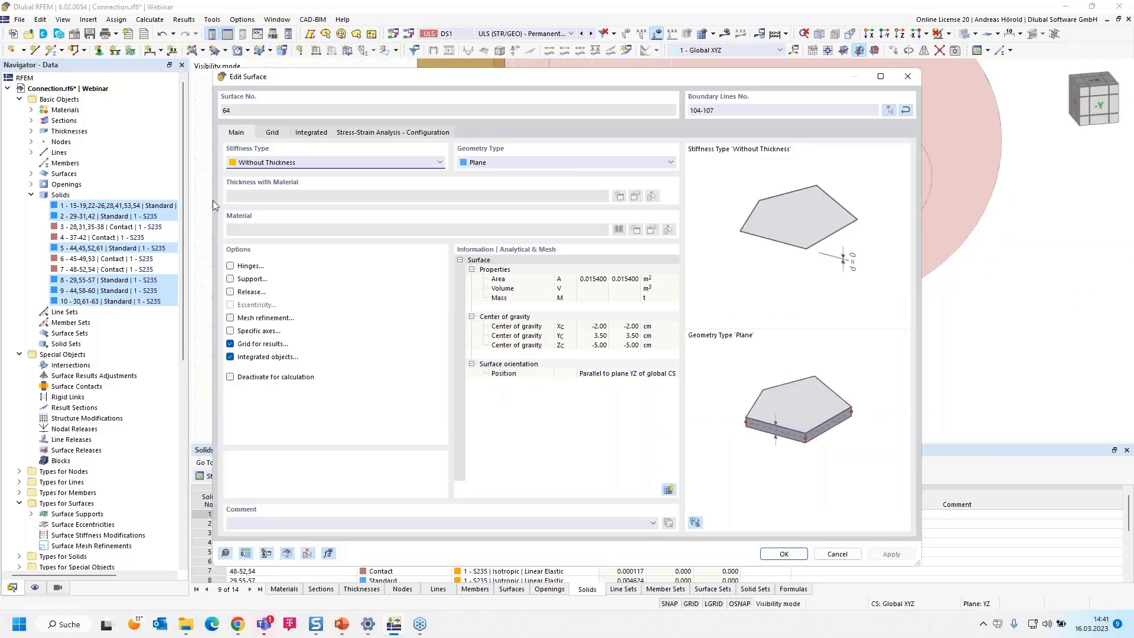
left_click(282, 164)
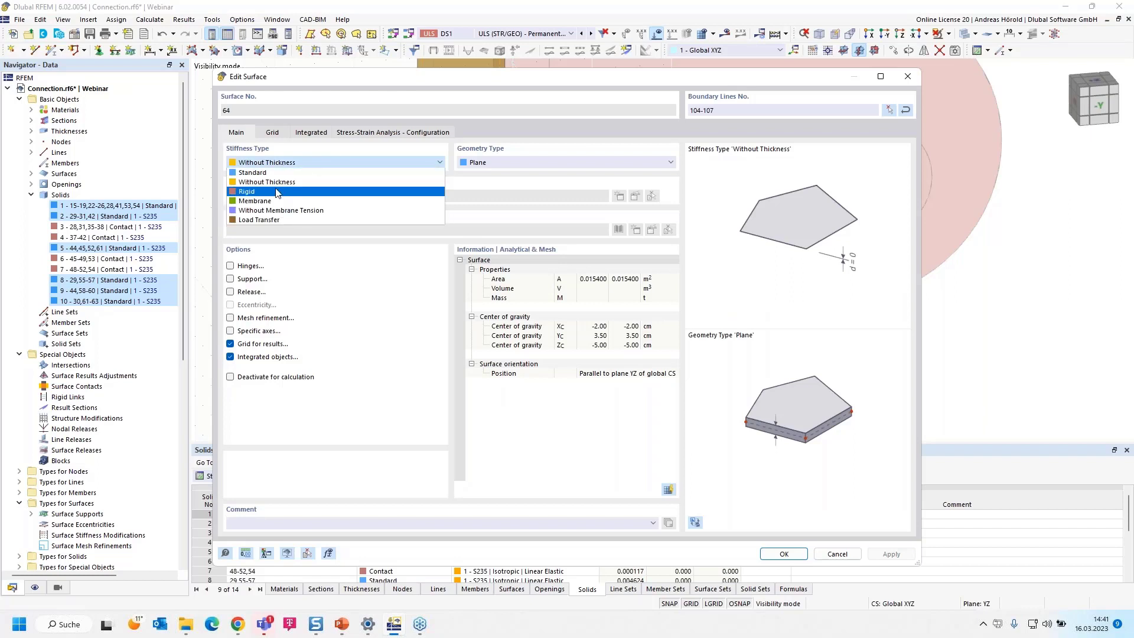
left_click(284, 172)
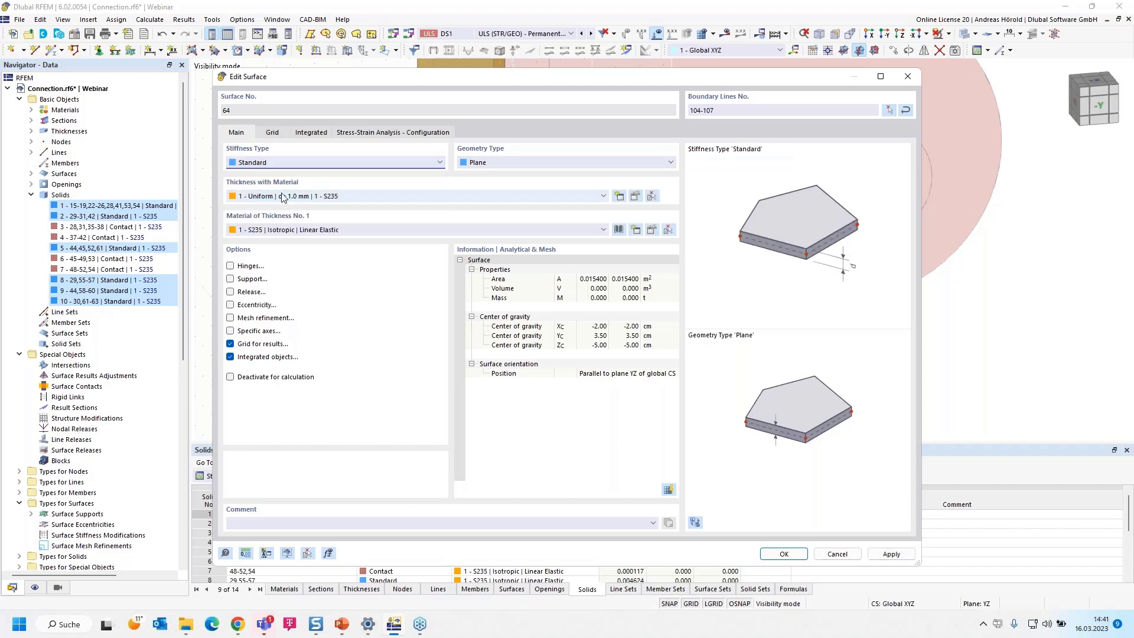
- Create a uniform 20 mm thickness in S235 and assign it to the enlarged surface
left_click(619, 197)
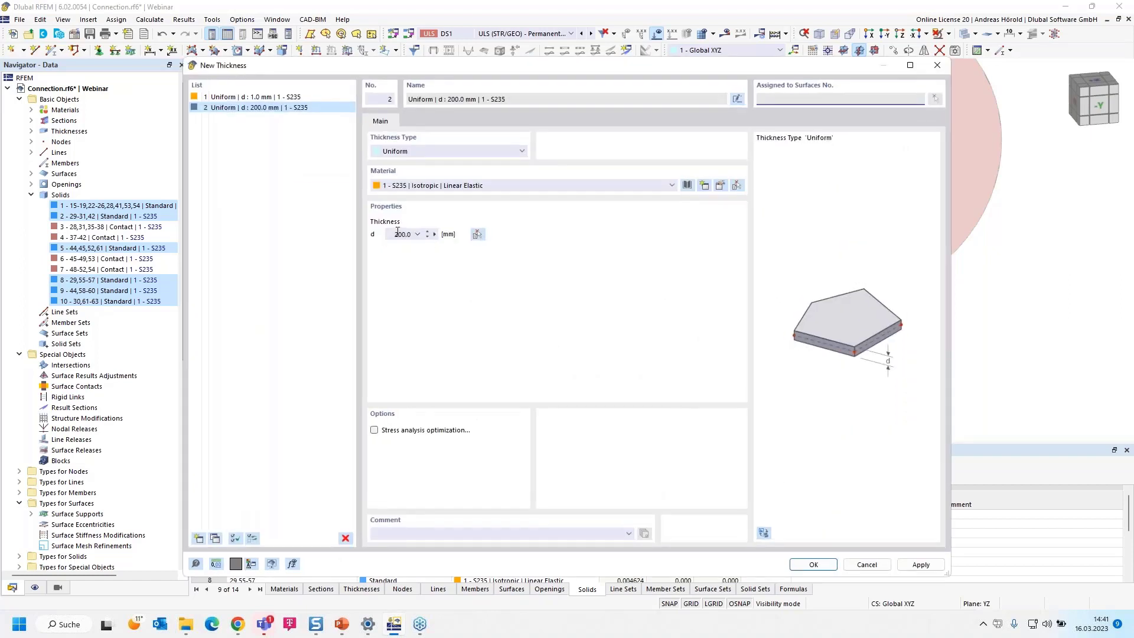
left_click(397, 234)
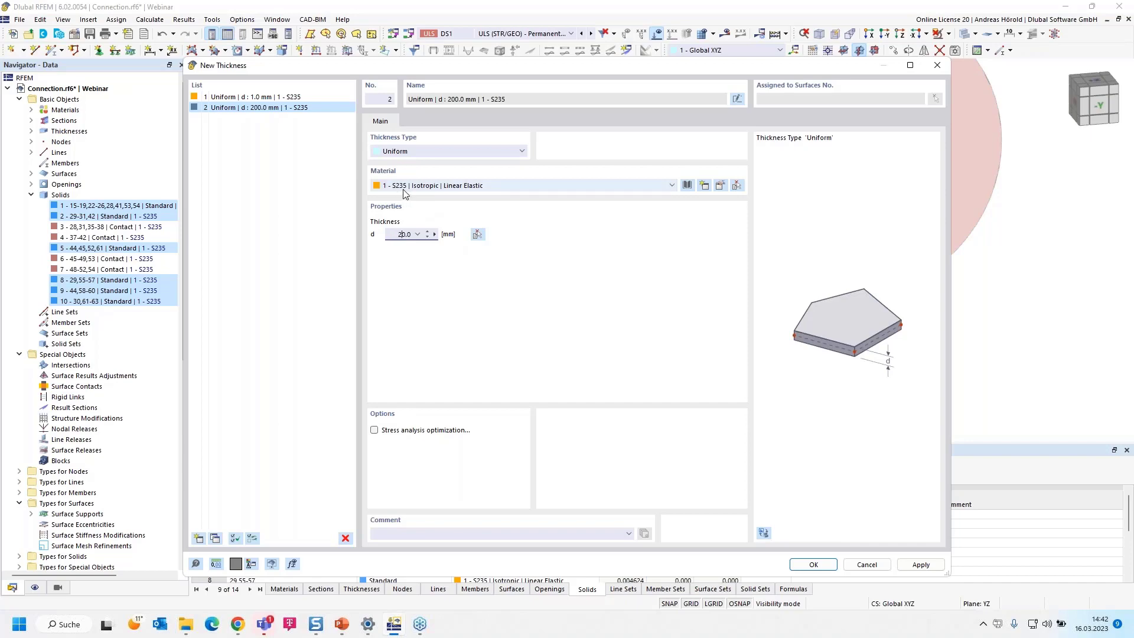
left_click(814, 564)
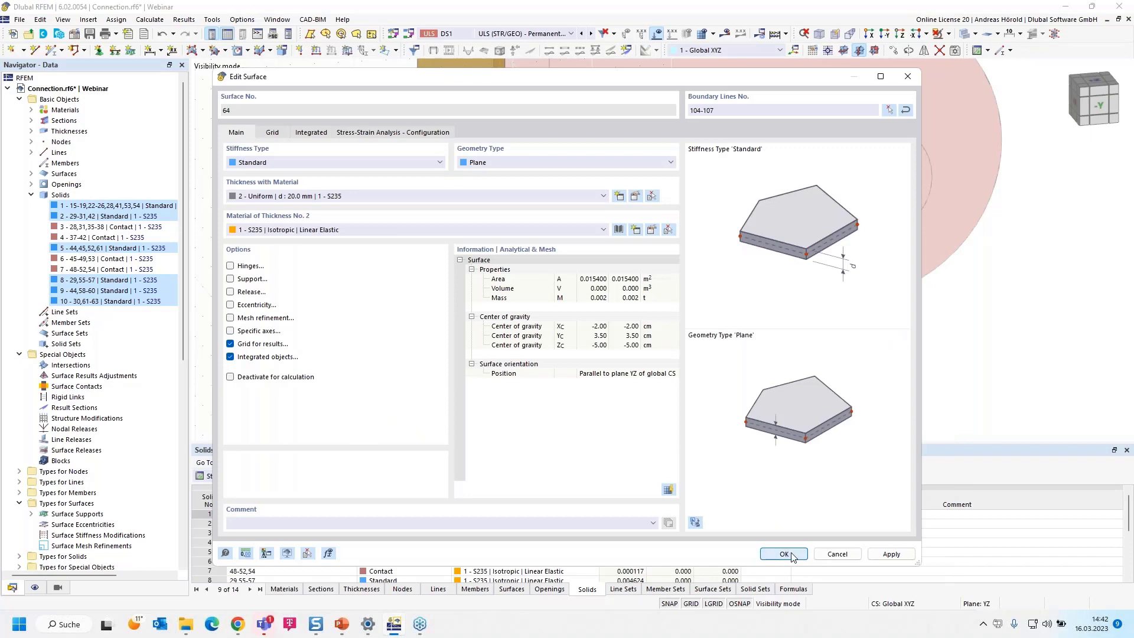
left_click(793, 556)
left_click(615, 361)
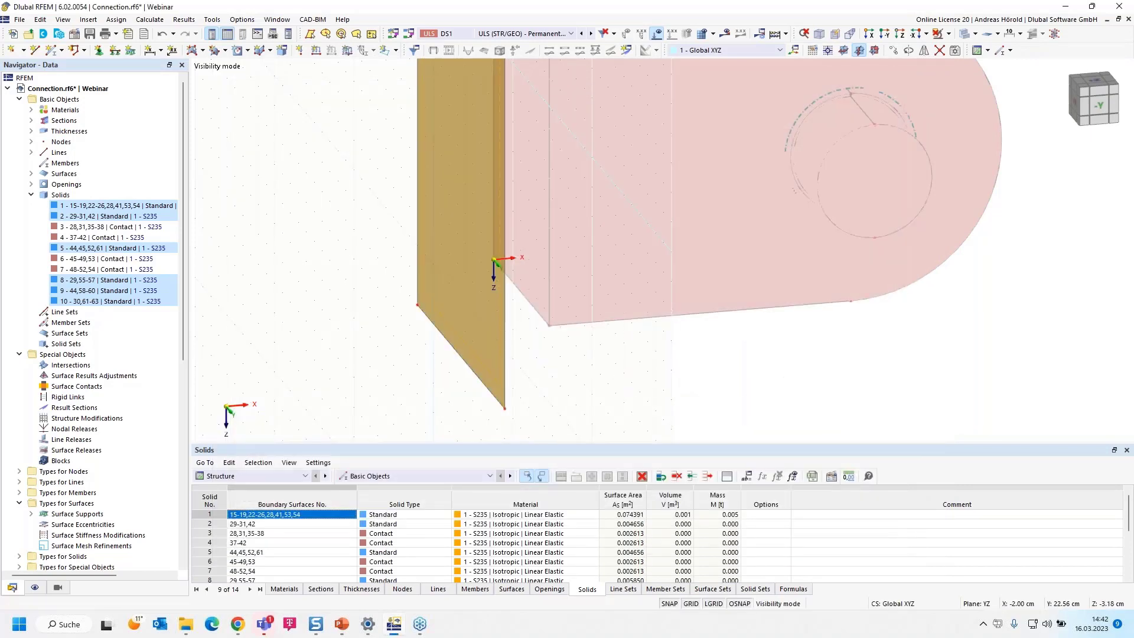
- Cancel the visibility mode to show the connection solids together with the offset plate
middle_click_drag(650, 382, 615, 392)
scroll(540, 343, "down", 3)
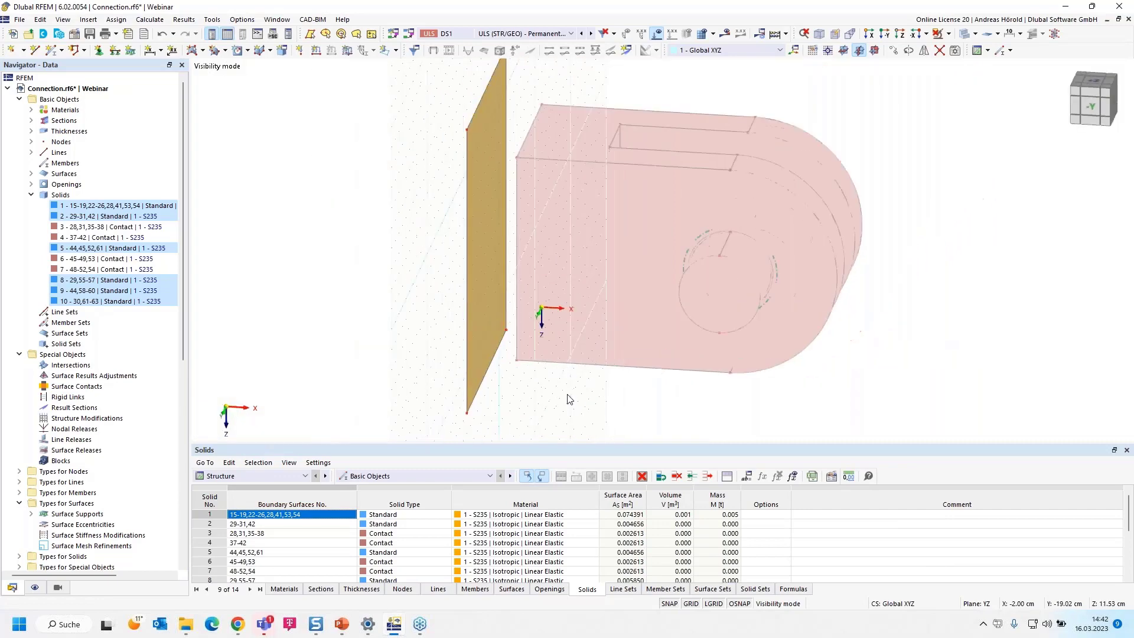
scroll(538, 339, "up", 2)
scroll(523, 308, "down", 1)
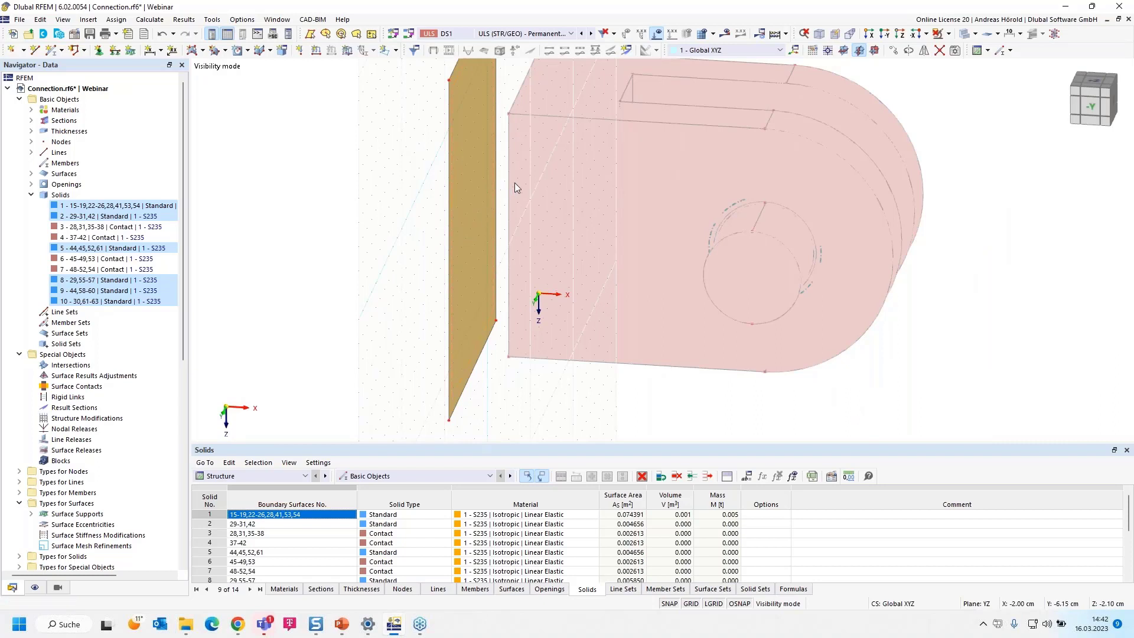
scroll(515, 183, "up", 2)
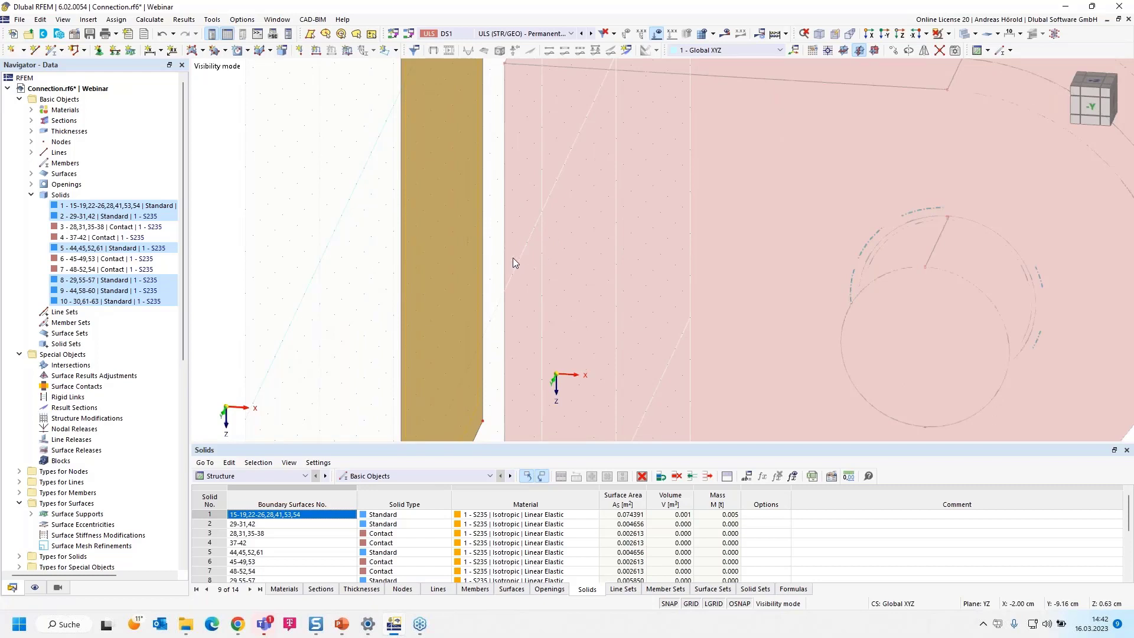
scroll(522, 260, "down", 2)
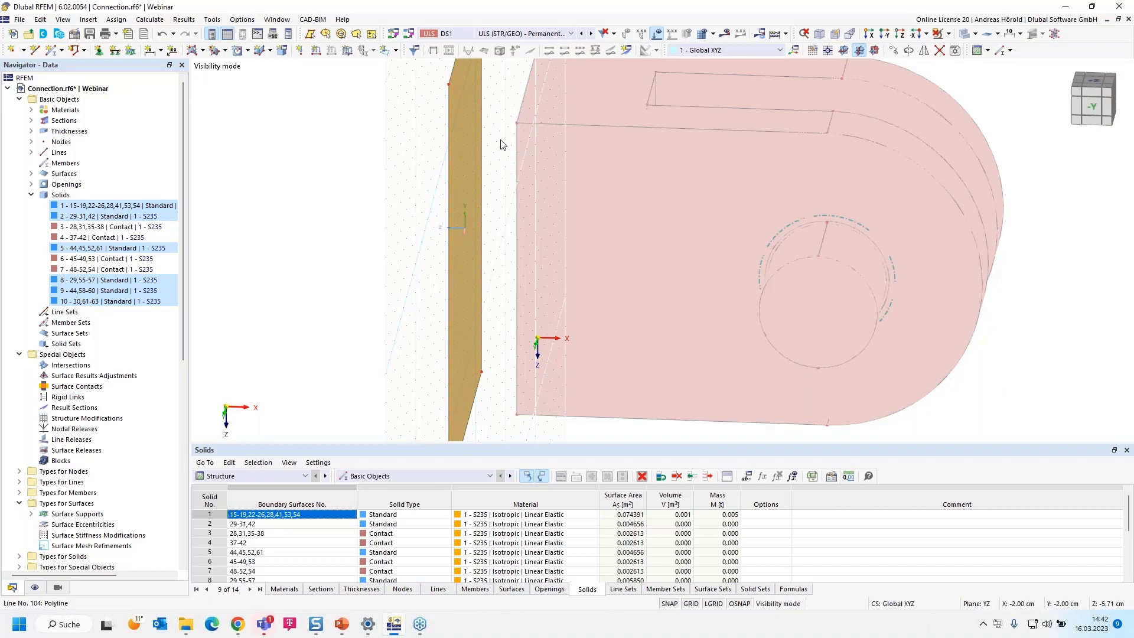
left_click(948, 33)
left_click(971, 111)
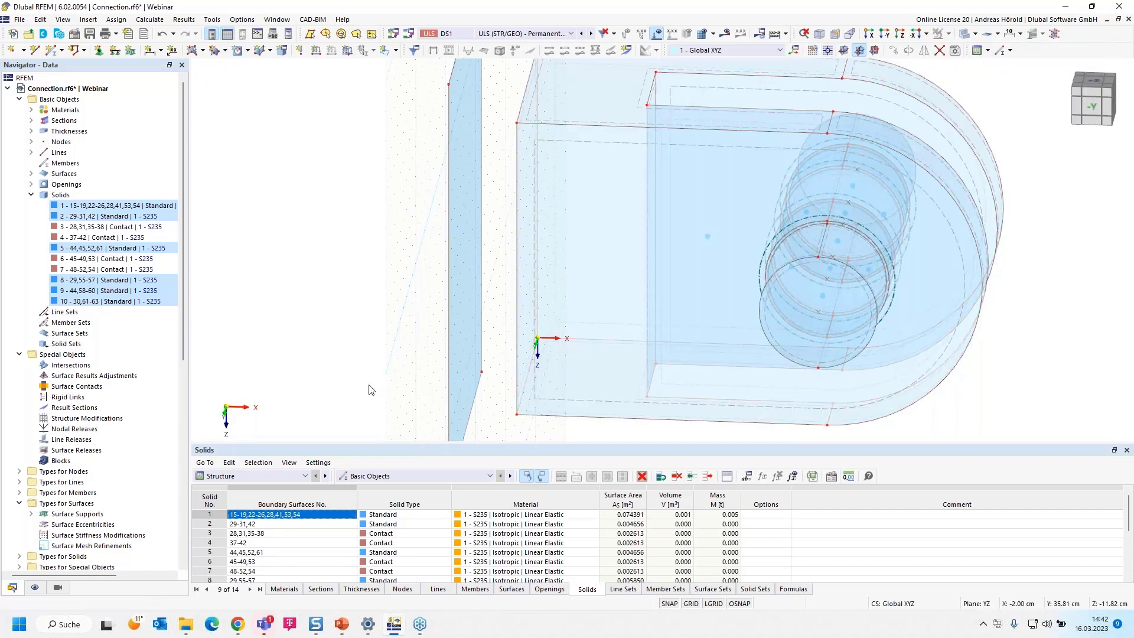
- Copy the connection's back face boundary lines once by -2 cm in X, linking the lines with surfaces based on template surface 64
middle_click_drag(370, 386, 508, 115)
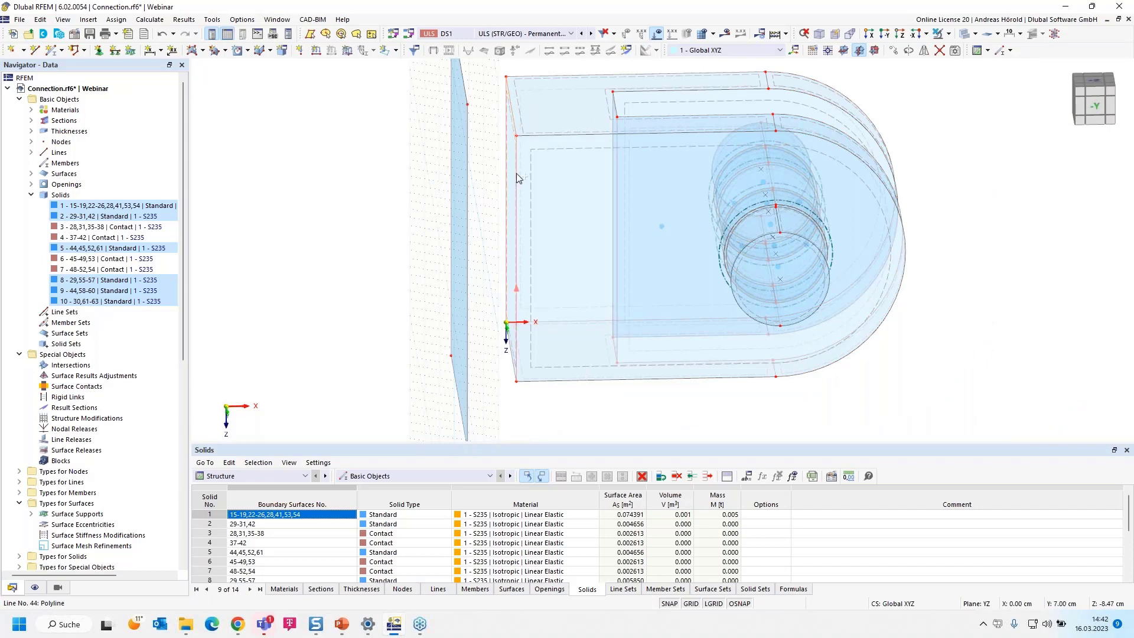
scroll(502, 366, "up", 5)
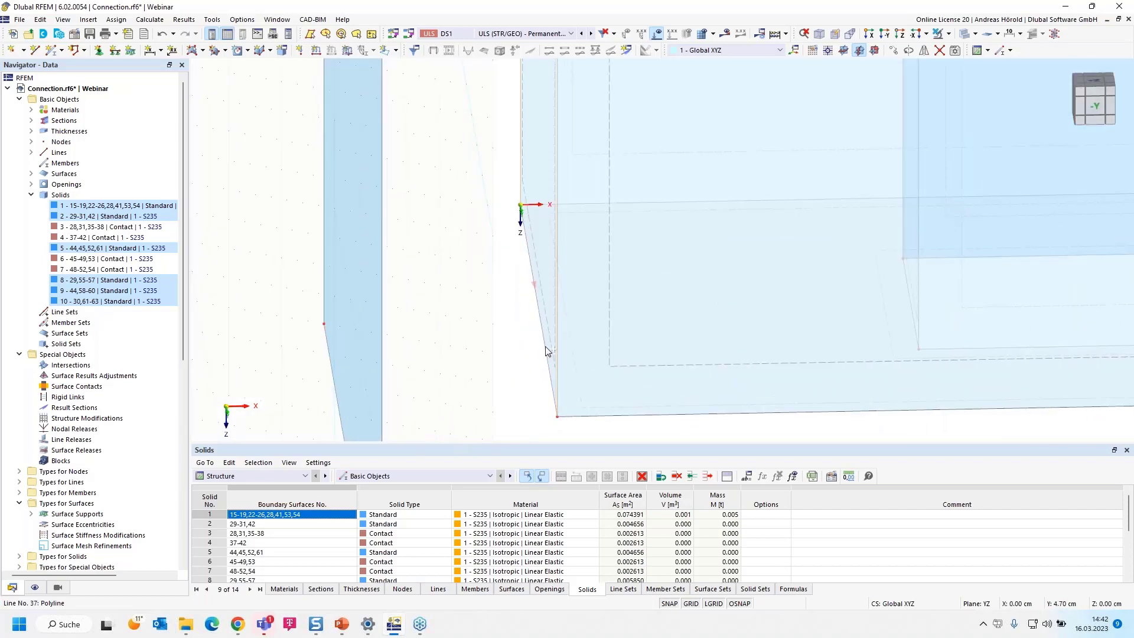
left_click(895, 89)
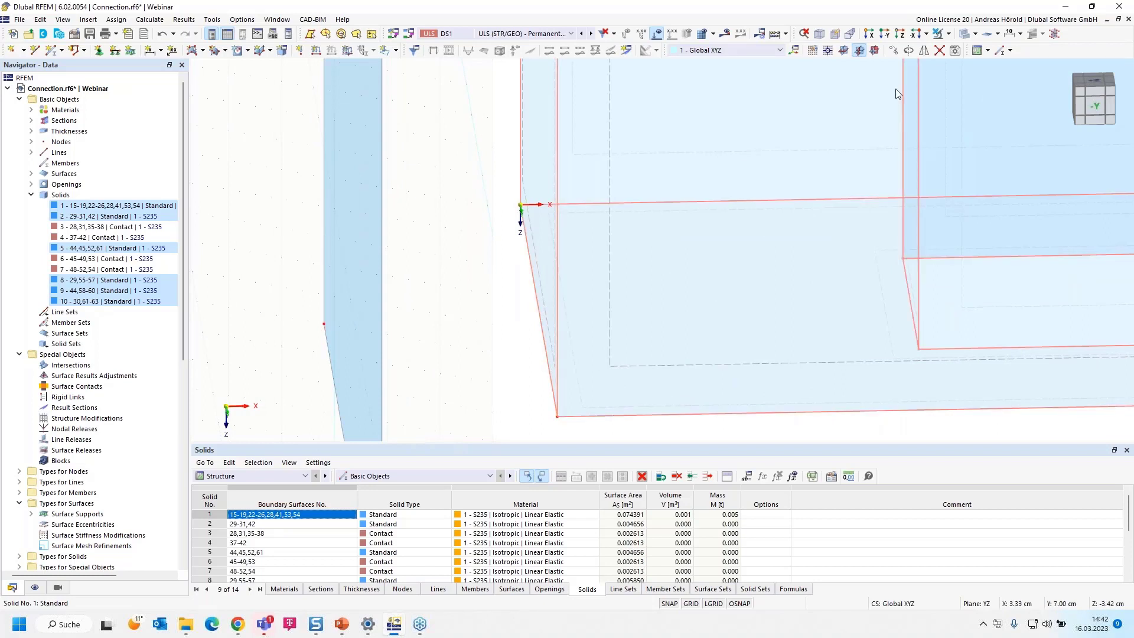
left_click(894, 52)
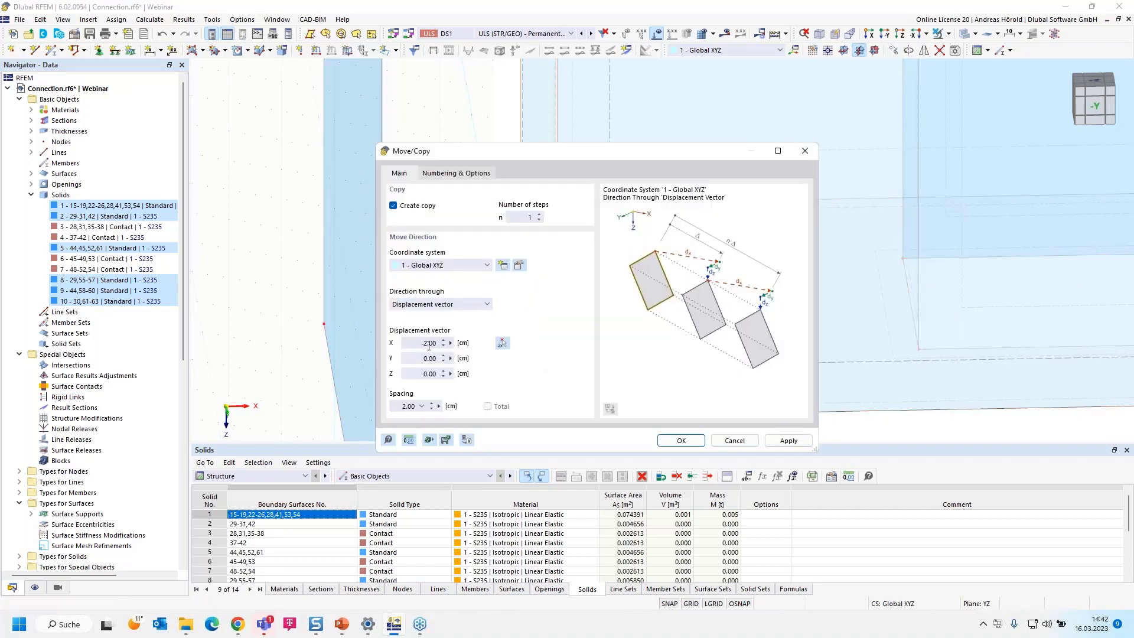
left_click(441, 175)
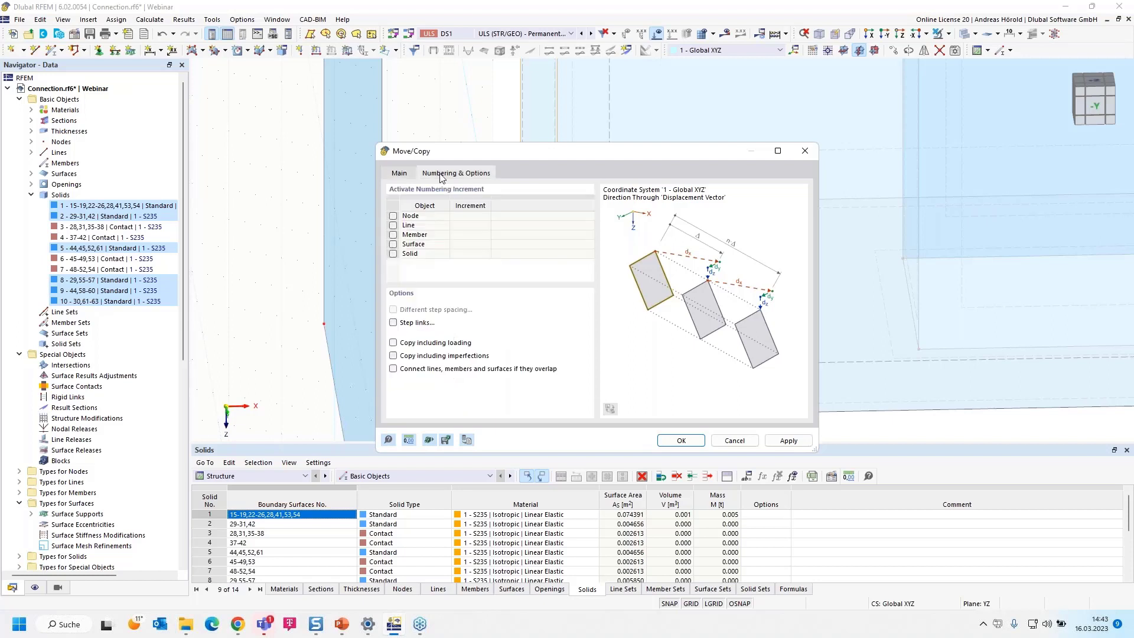
left_click(393, 323)
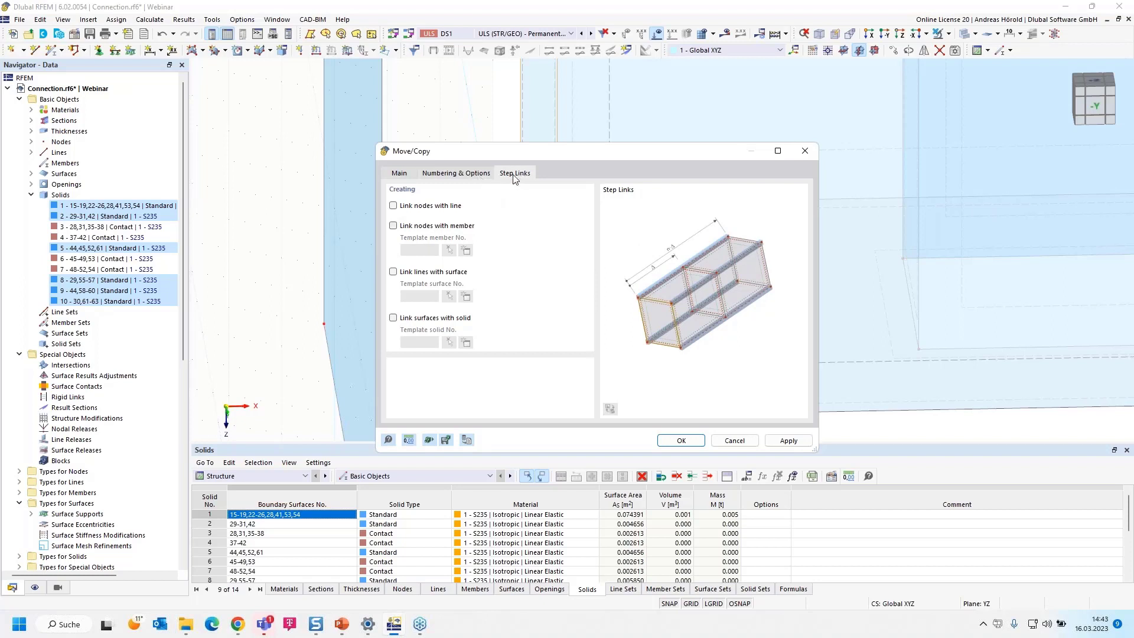
left_click(393, 272)
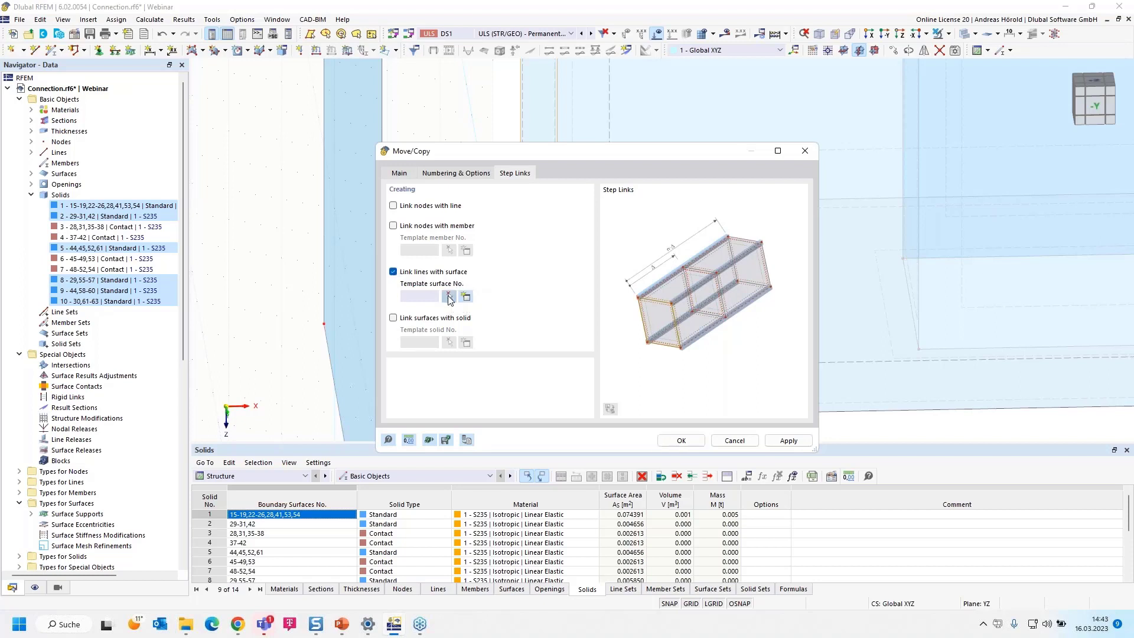
left_click(448, 299)
left_click(380, 274)
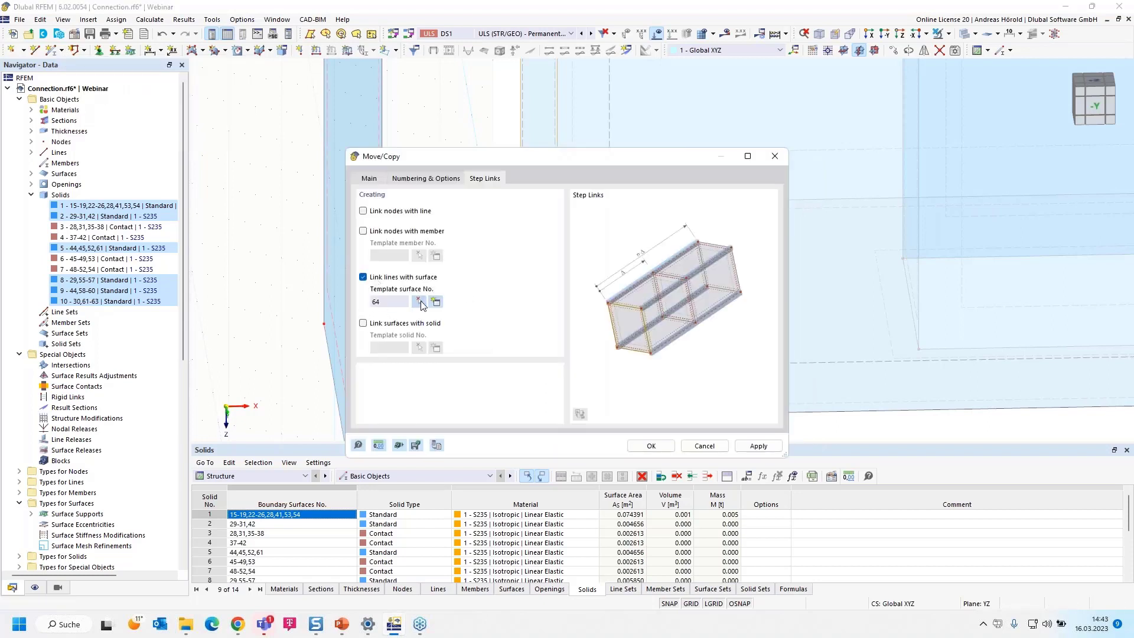
left_click(651, 446)
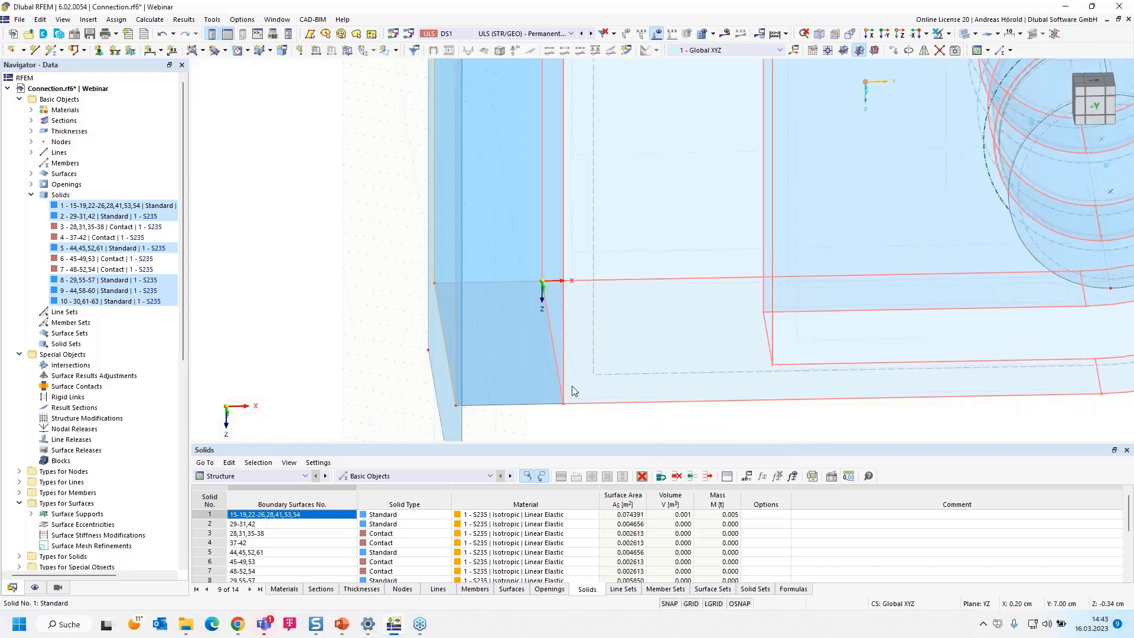
middle_click_drag(614, 421, 655, 405, "ctrl")
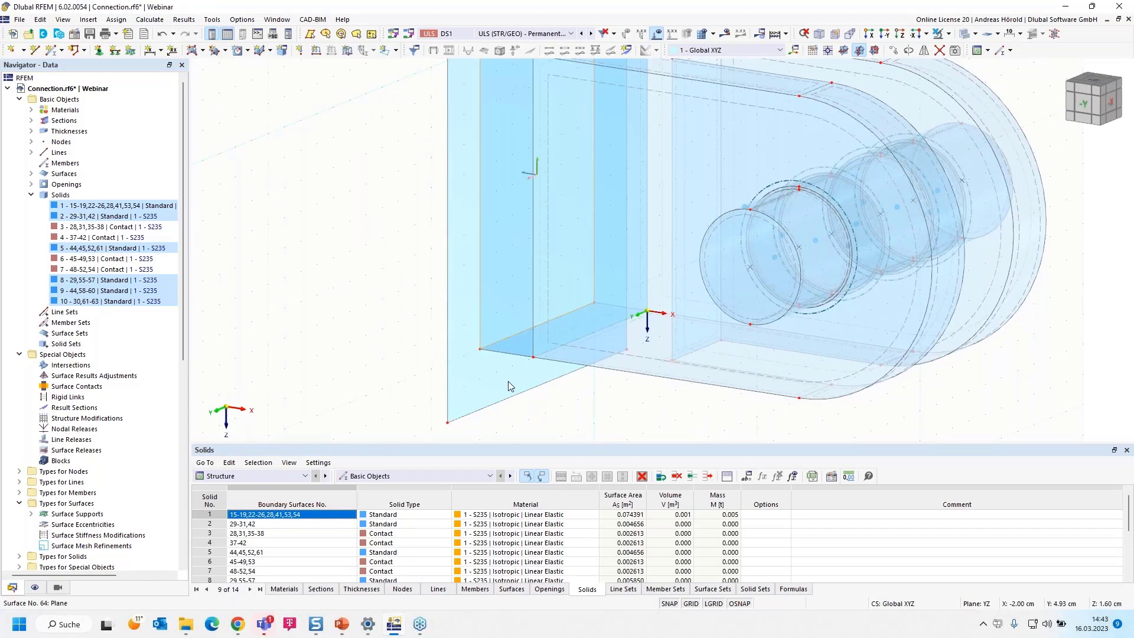
scroll(440, 332, "down", 2)
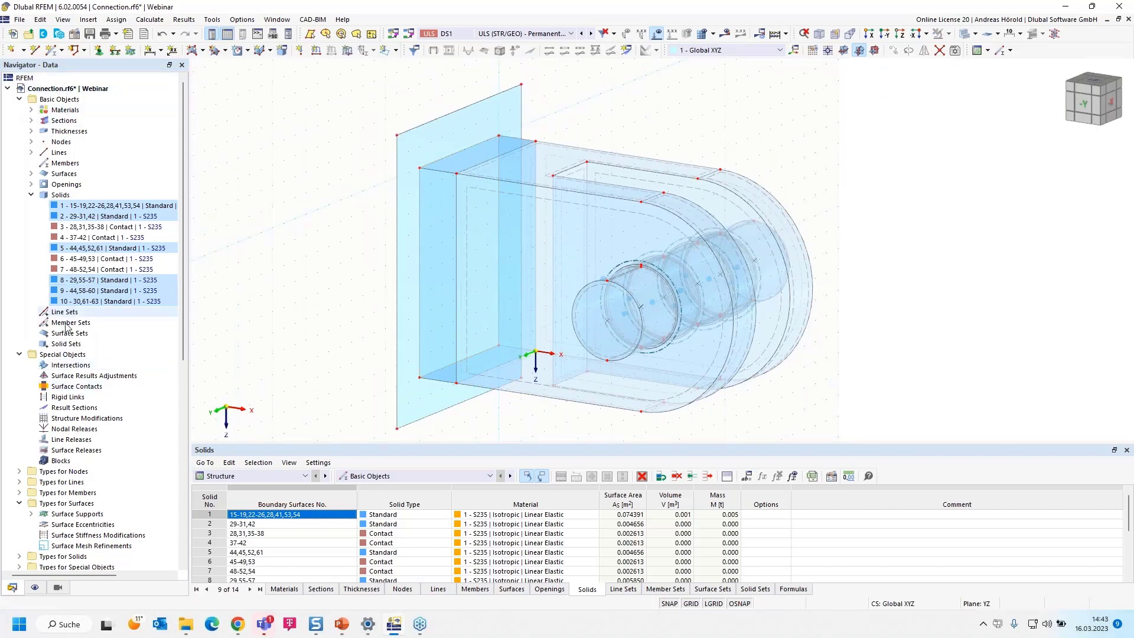
- Start a new line welded joint and set its joint type to Tee Joint
scroll(71, 412, "down", 2)
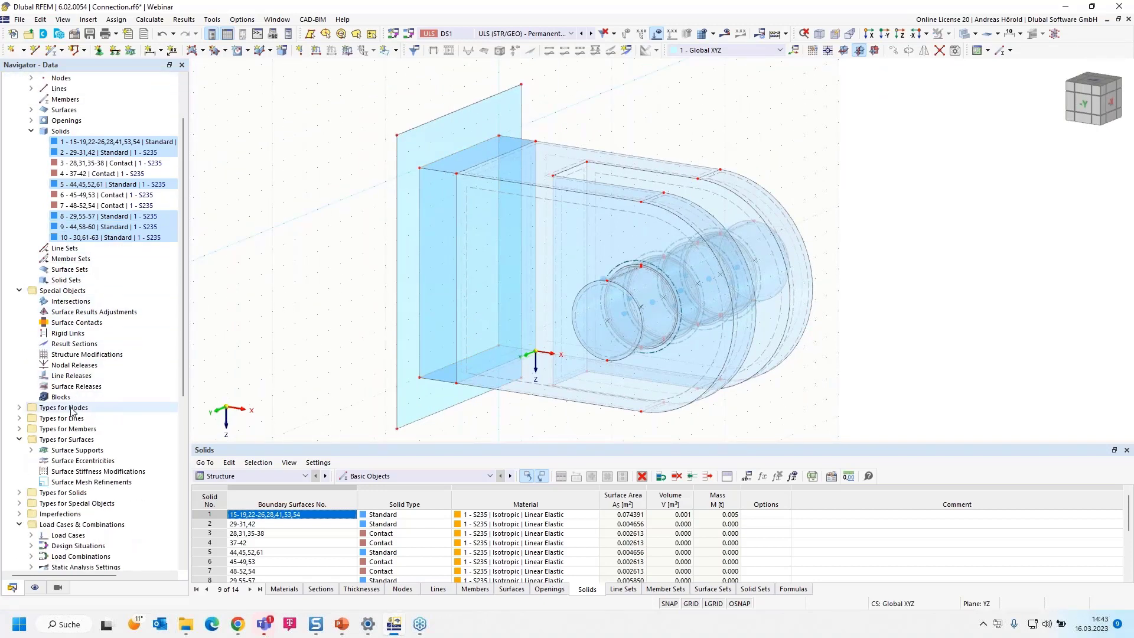
left_click(20, 419)
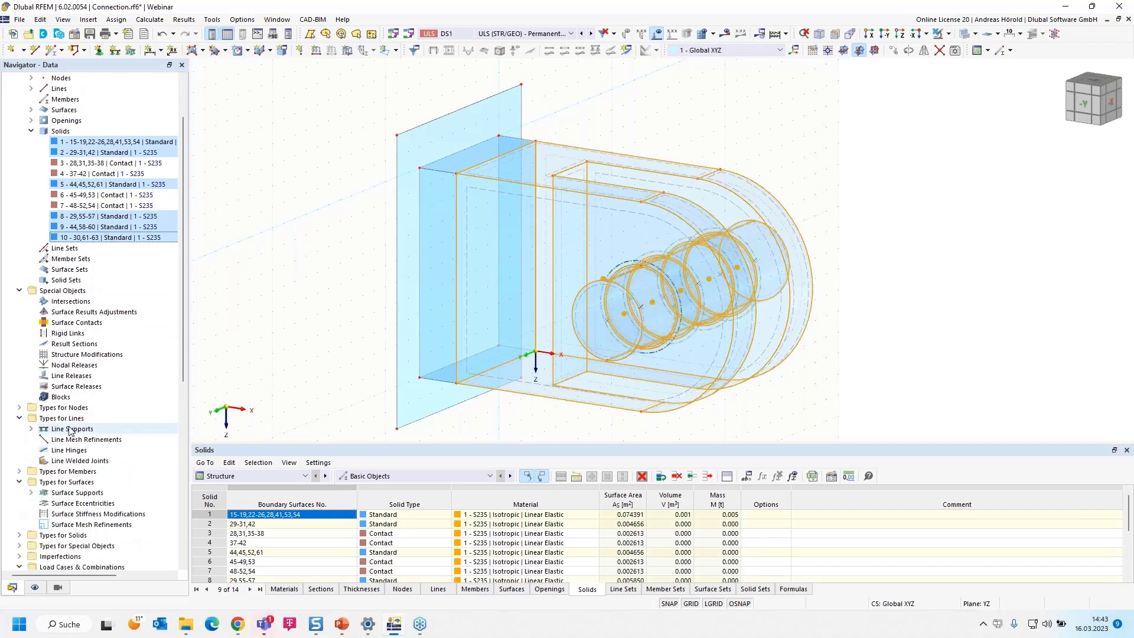
scroll(90, 430, "down", 3)
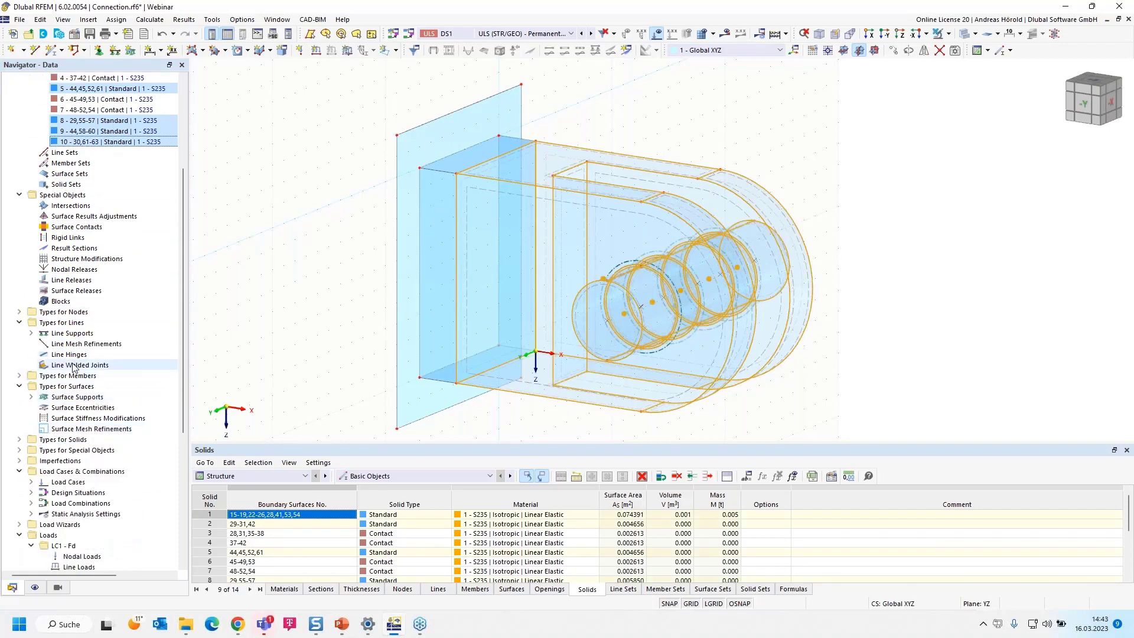
left_click(73, 365)
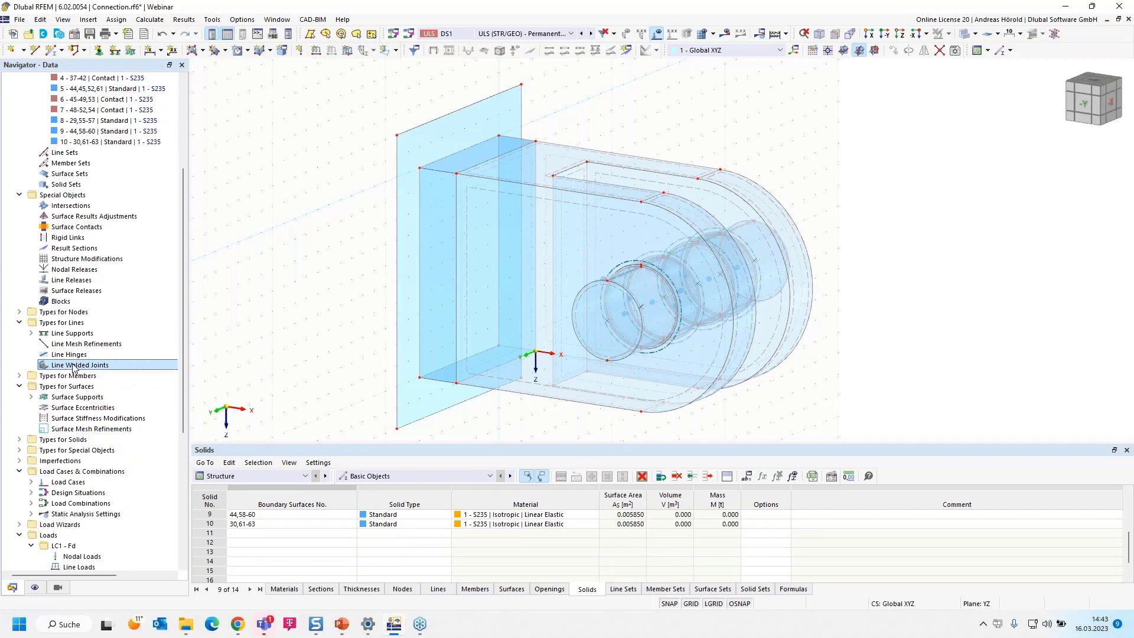
right_click(84, 366)
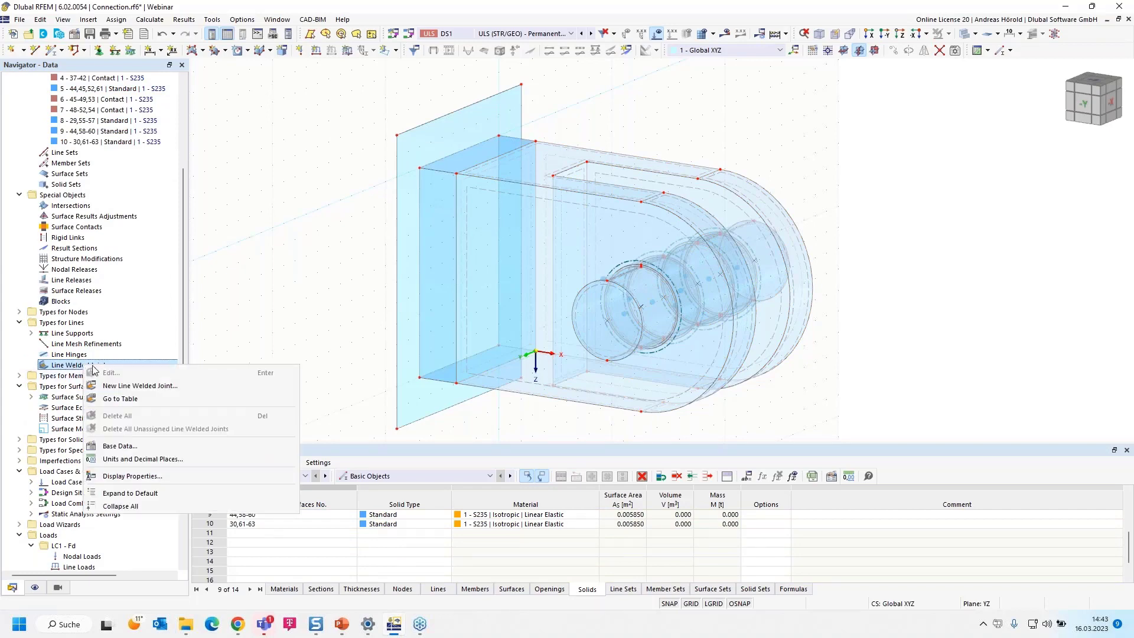
left_click(158, 385)
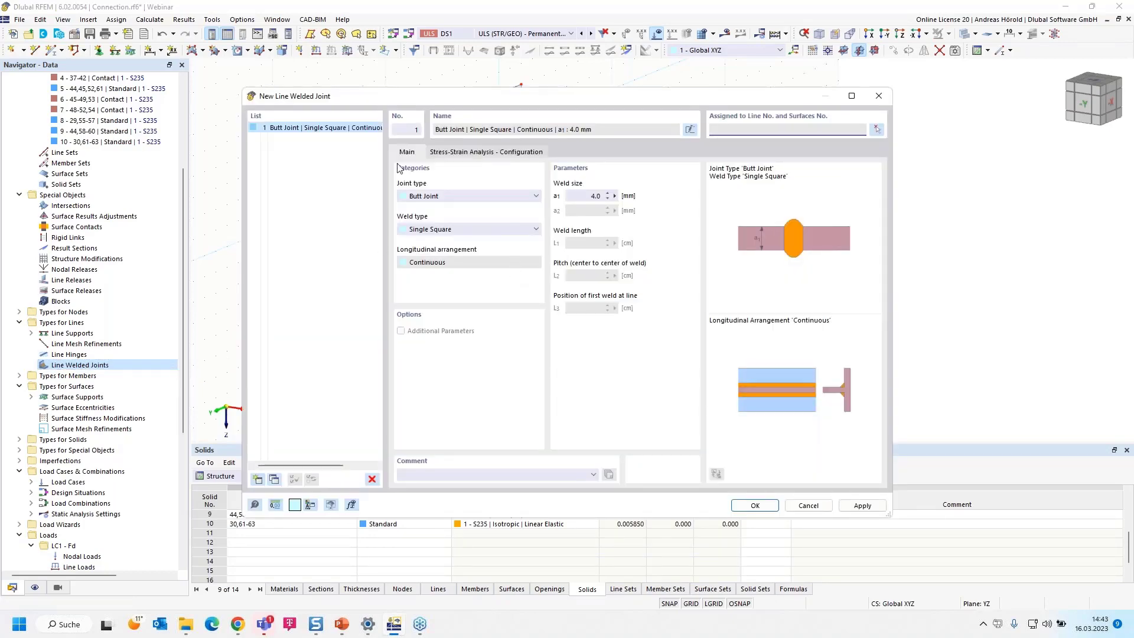
left_click(468, 199)
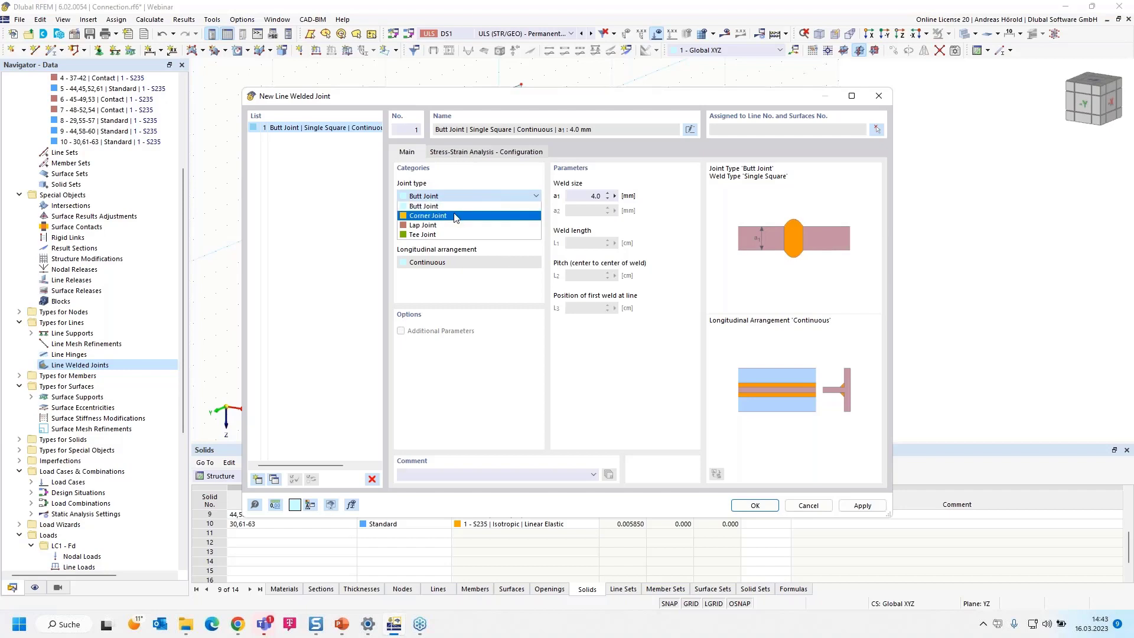
left_click(455, 216)
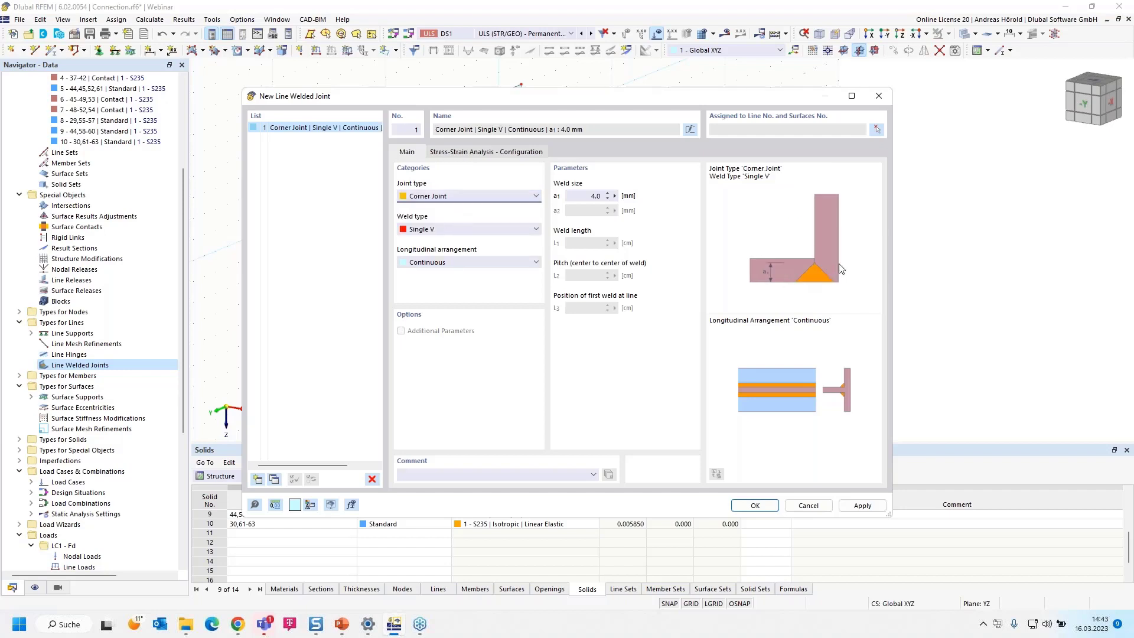
left_click(469, 195)
left_click(455, 239)
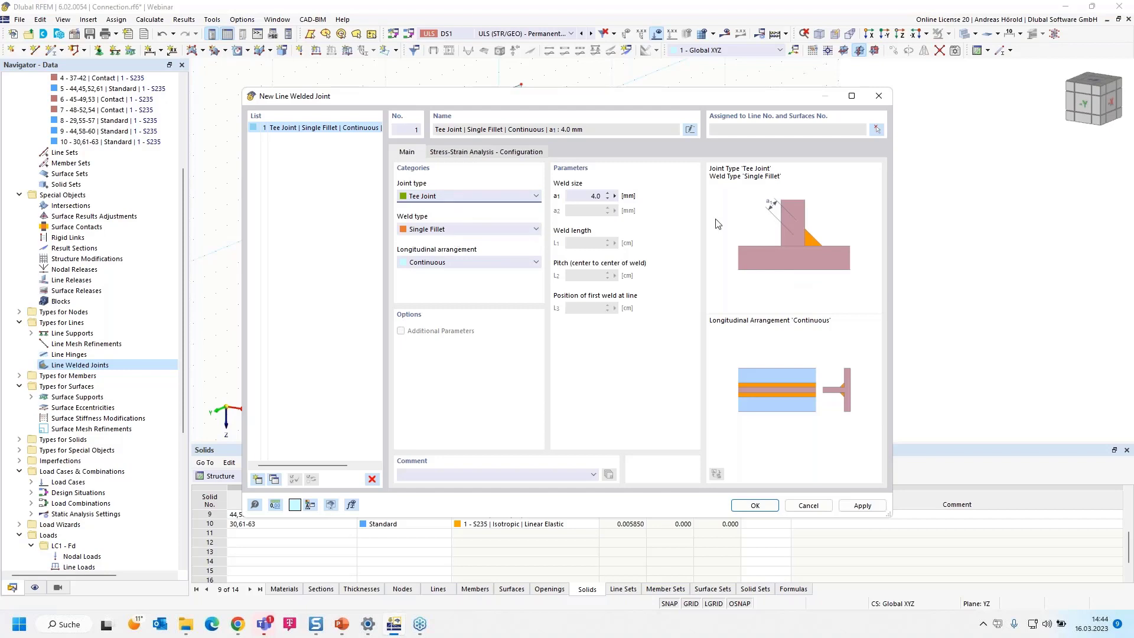
- Set the weld type to Single Fillet with a weld size a1 of 10 mm
left_click(483, 230)
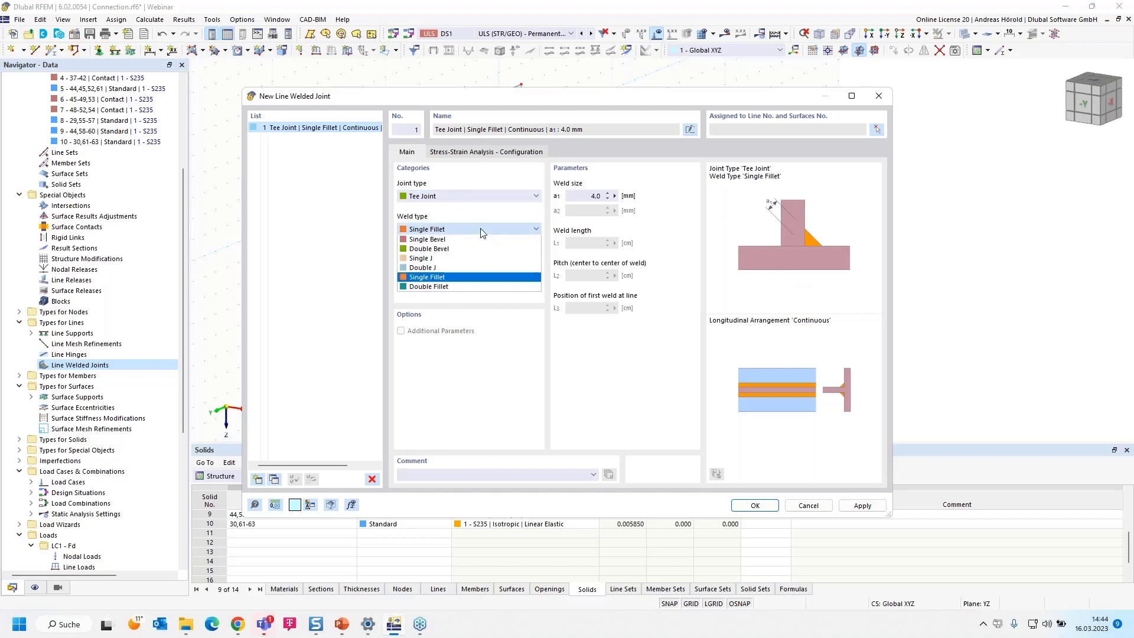
left_click(476, 278)
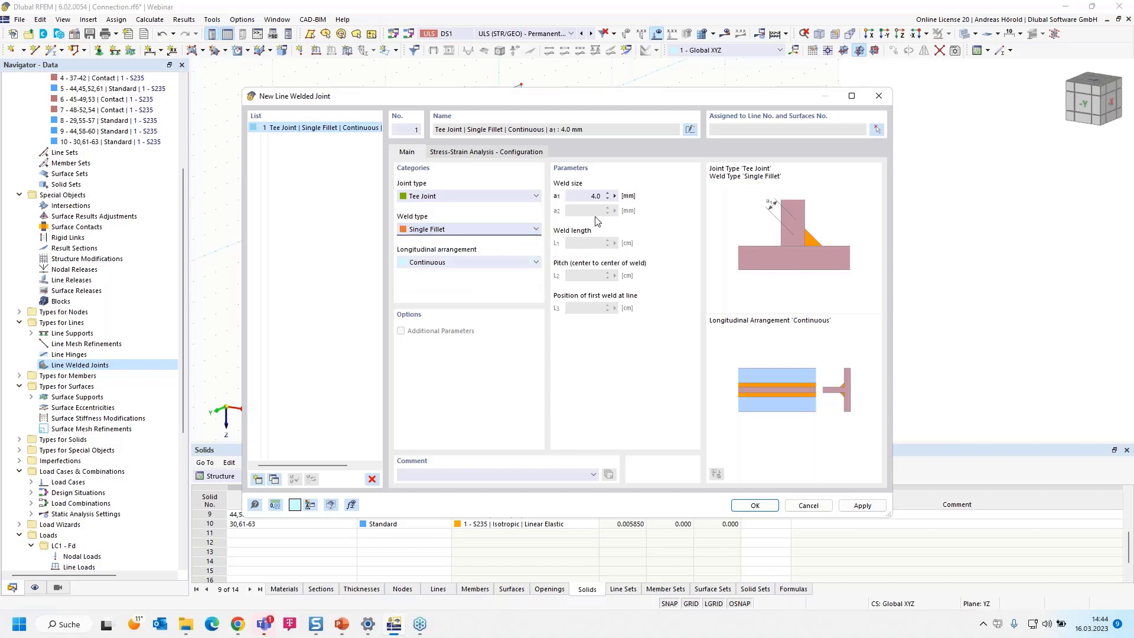
left_click(591, 197)
- Display the model as wireframe and assign the welded joint to line 111 with surfaces 68 and 64
left_click(876, 129)
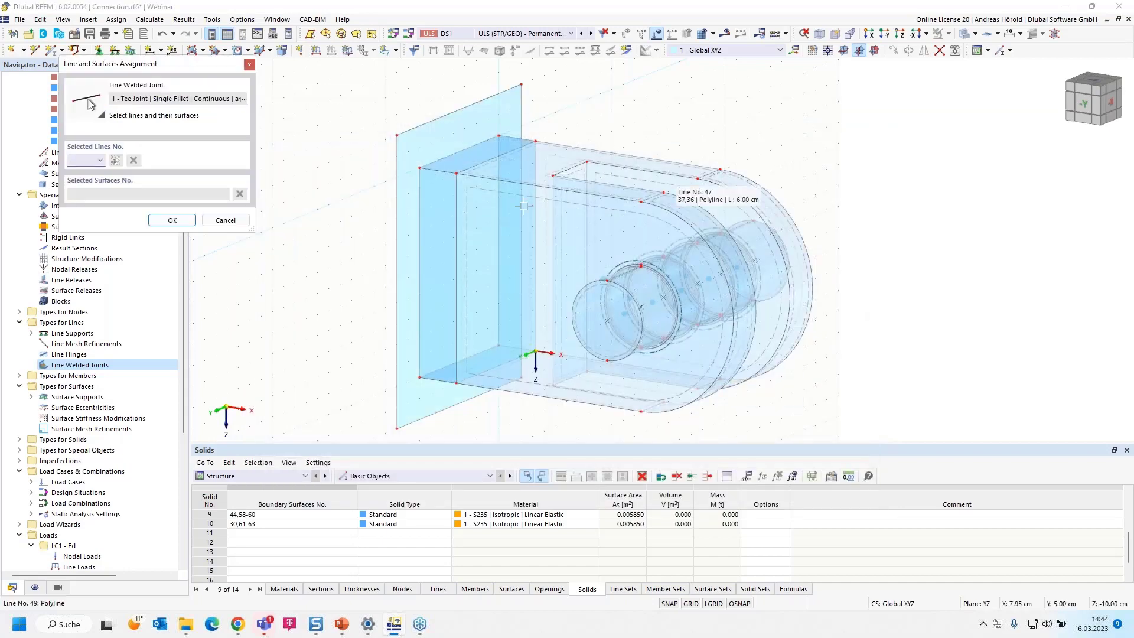
scroll(425, 182, "up", 3)
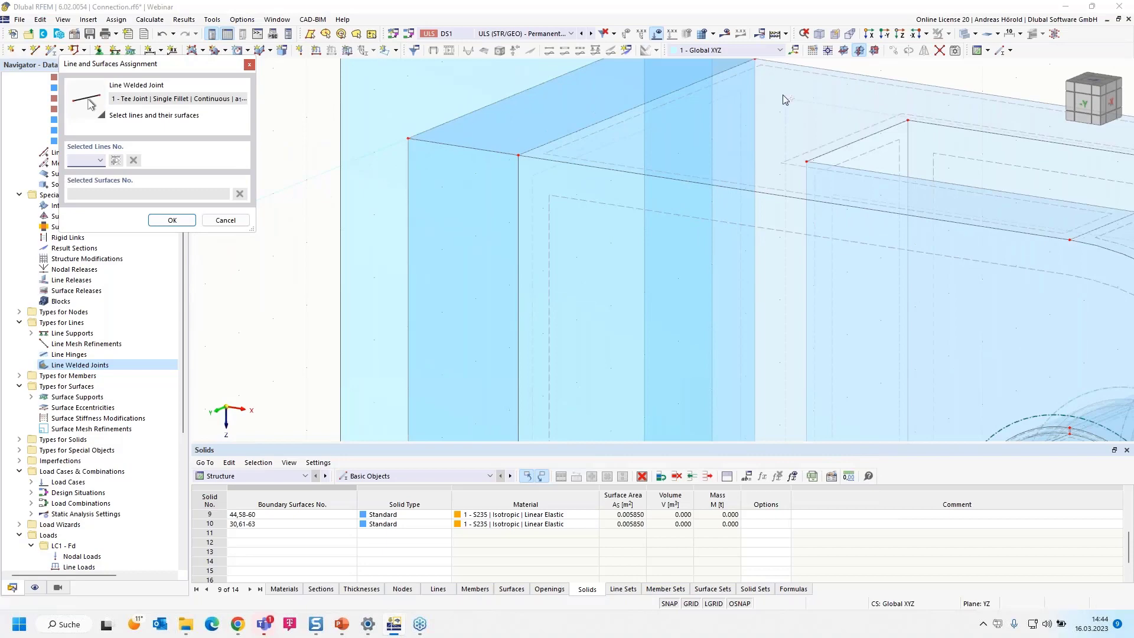
left_click(974, 34)
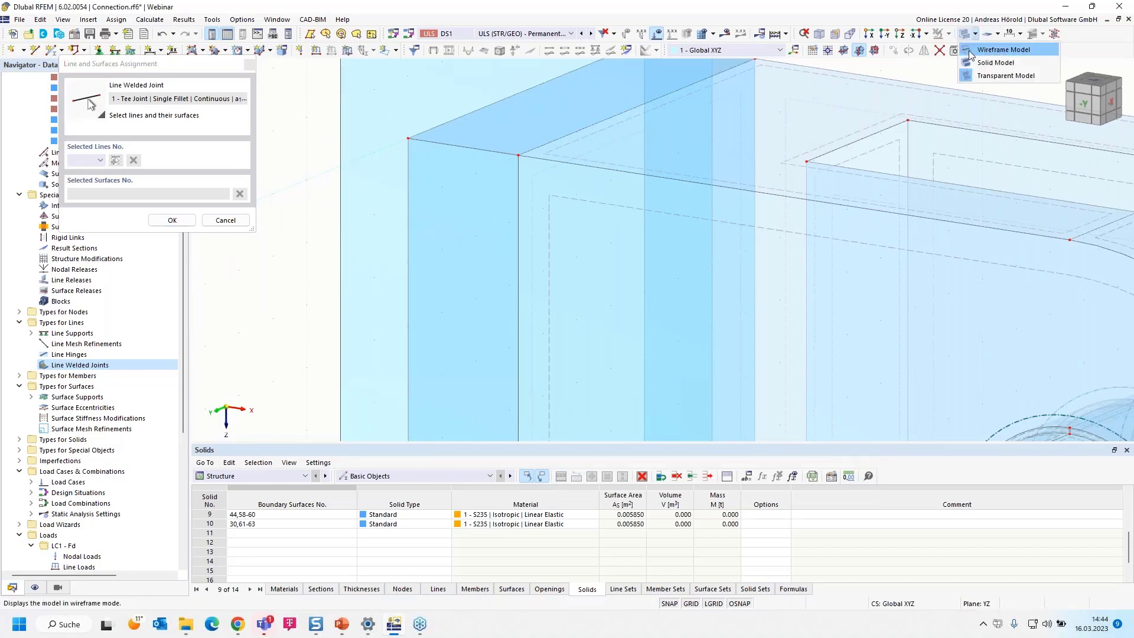
left_click(998, 49)
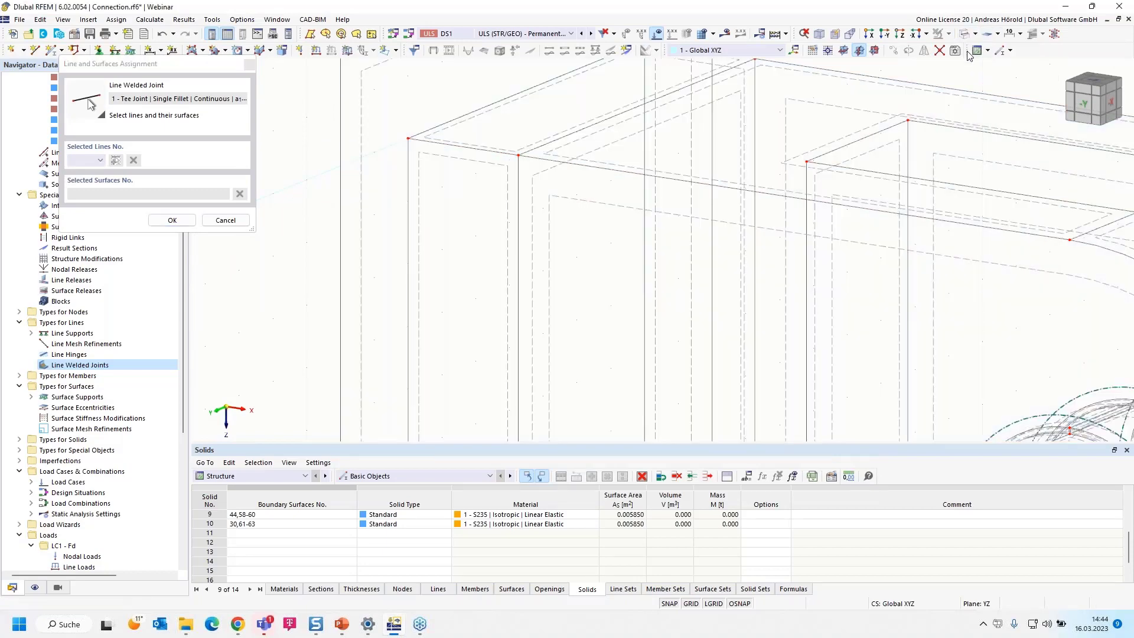
left_click(436, 126)
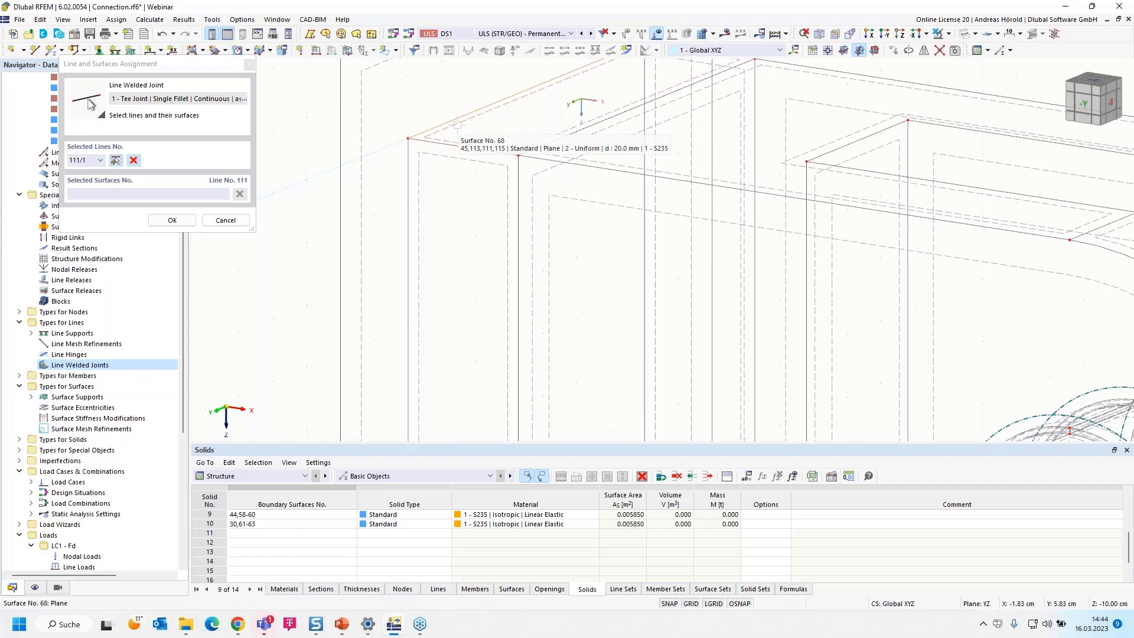
left_click(457, 124)
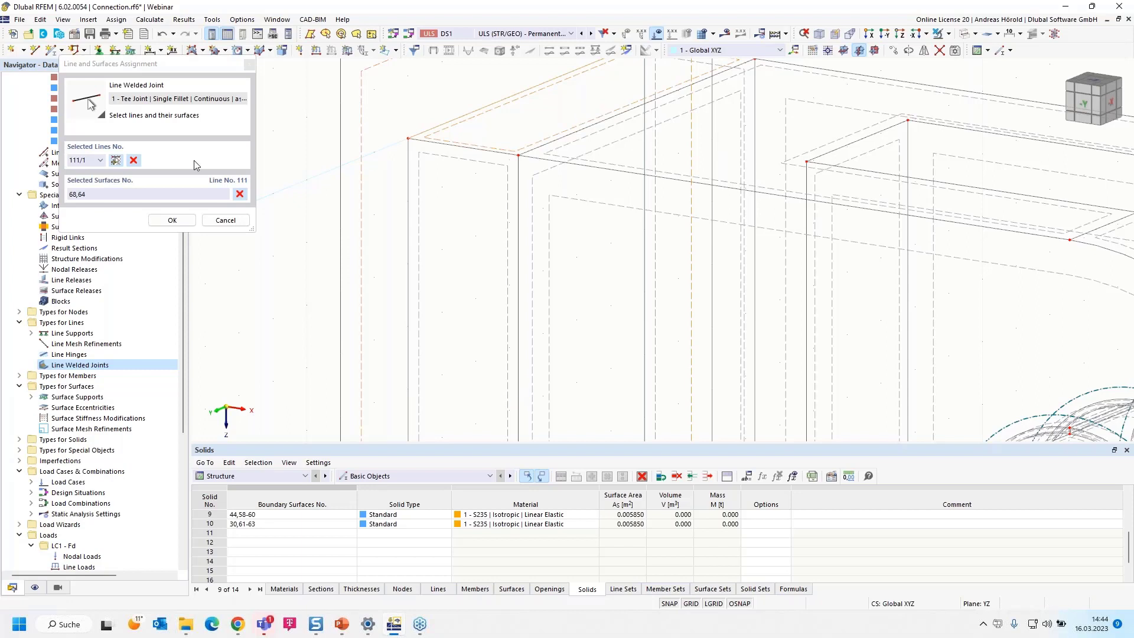
- Add line 110 with surfaces 67 and 64 to the welded joint assignment
left_click(116, 161)
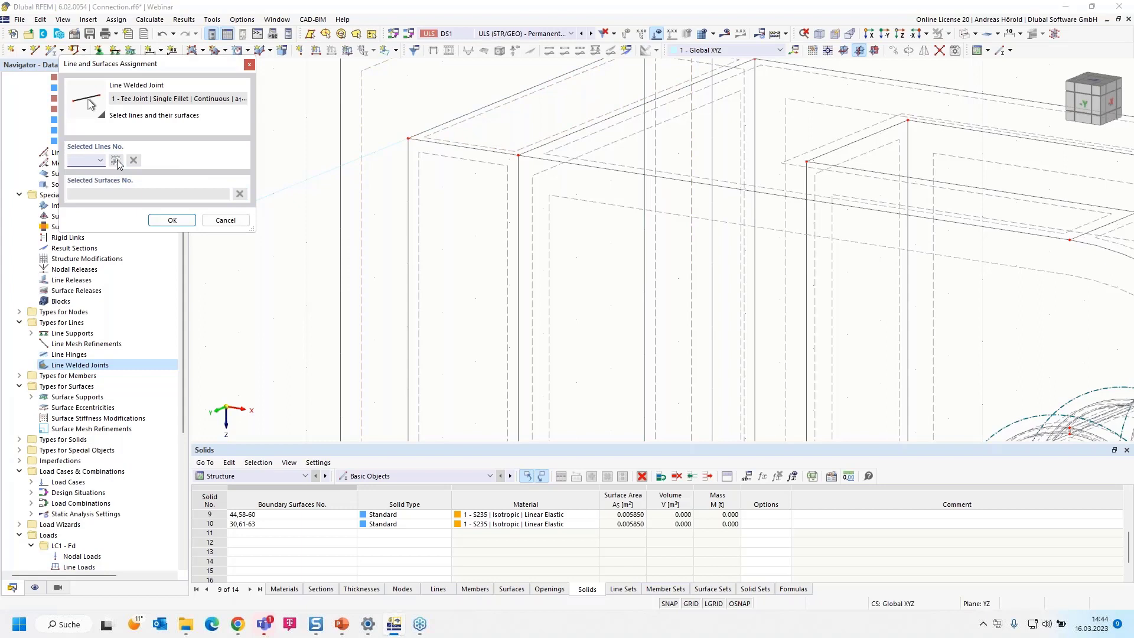
left_click(408, 193)
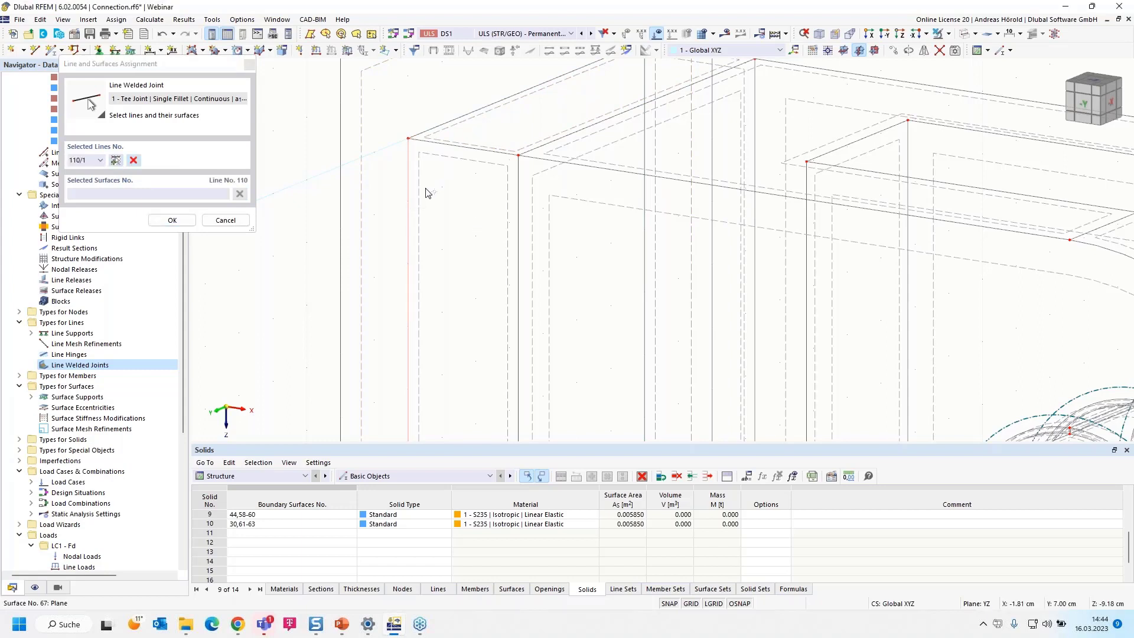
left_click(419, 191)
left_click(362, 191)
- Add line 109 with surfaces 66 and 64 to the welded joint assignment
scroll(505, 196, "down", 3)
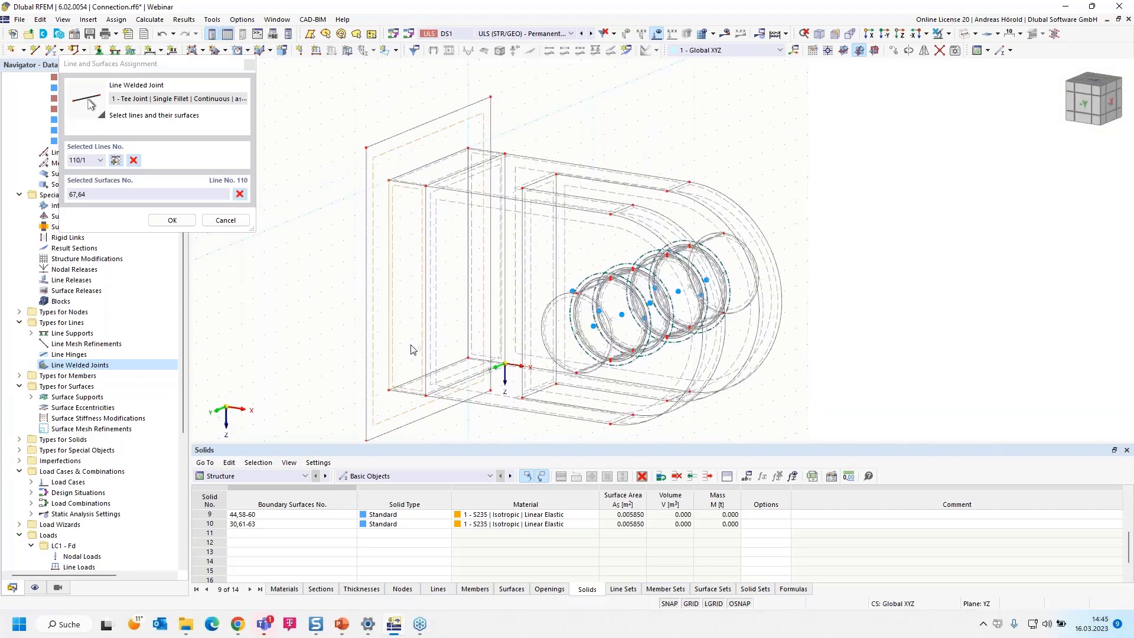
scroll(207, 243, "up", 5)
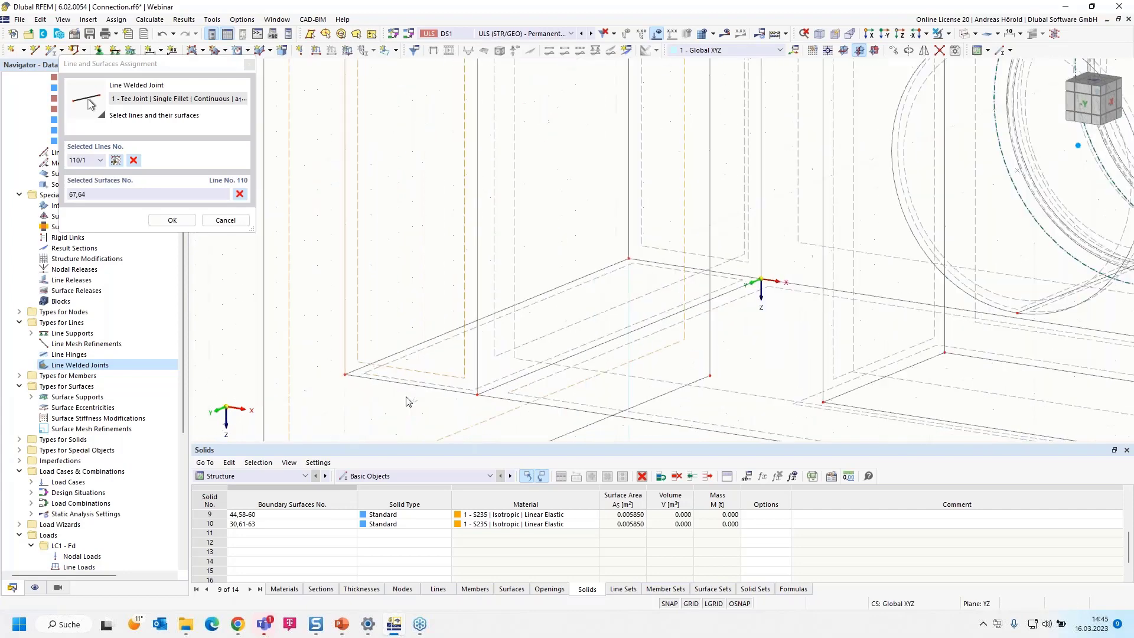
left_click(116, 160)
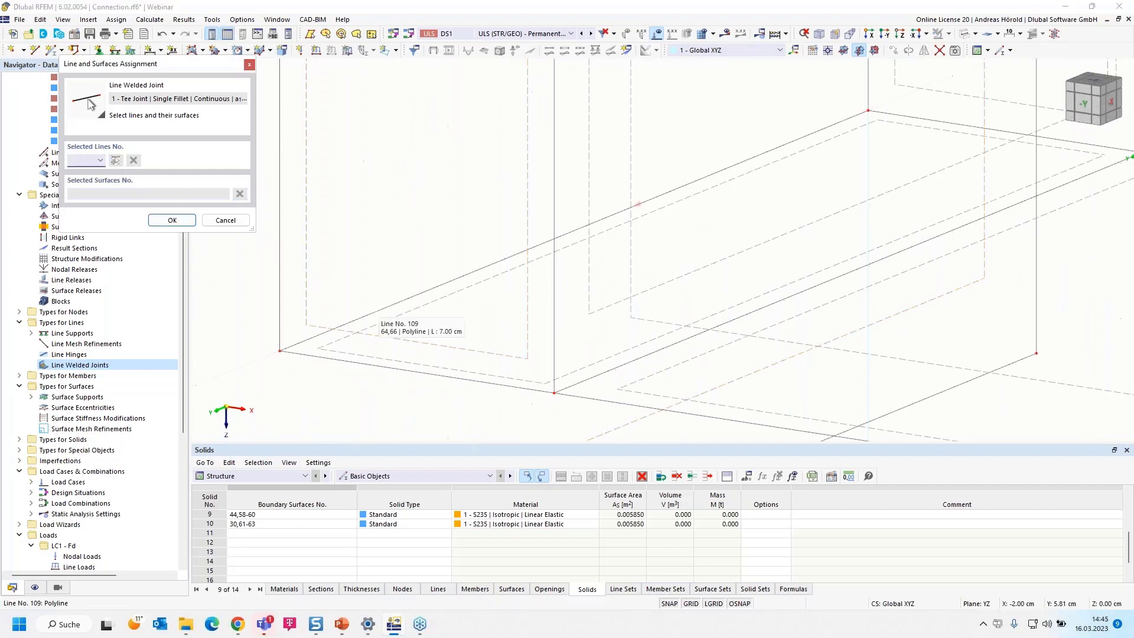
left_click(380, 310)
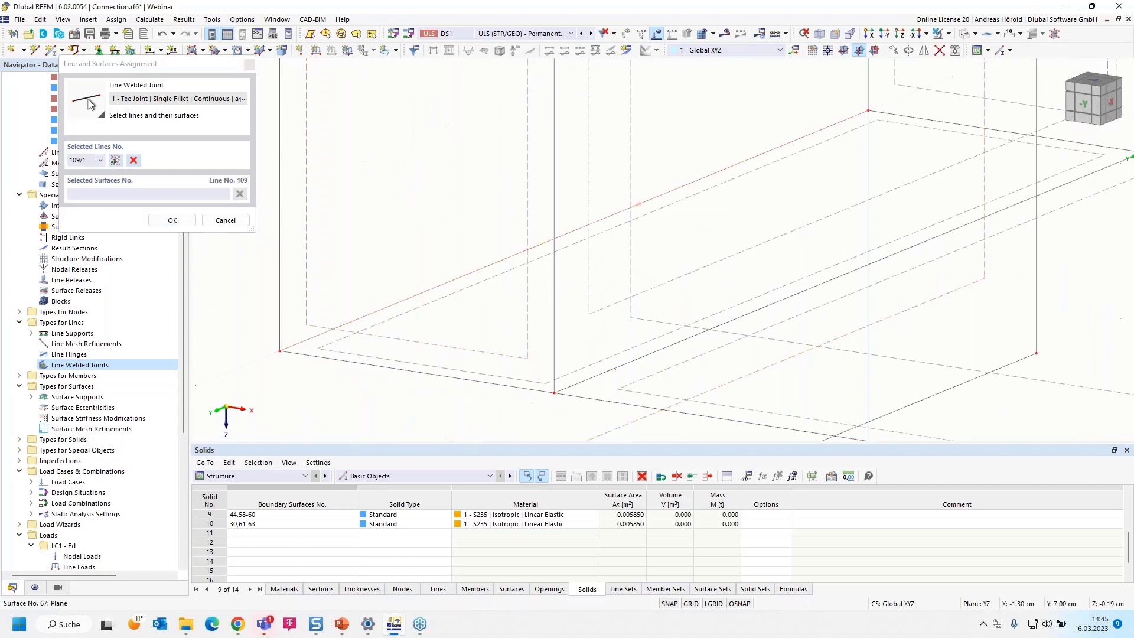
left_click(712, 260)
scroll(277, 342, "down", 5)
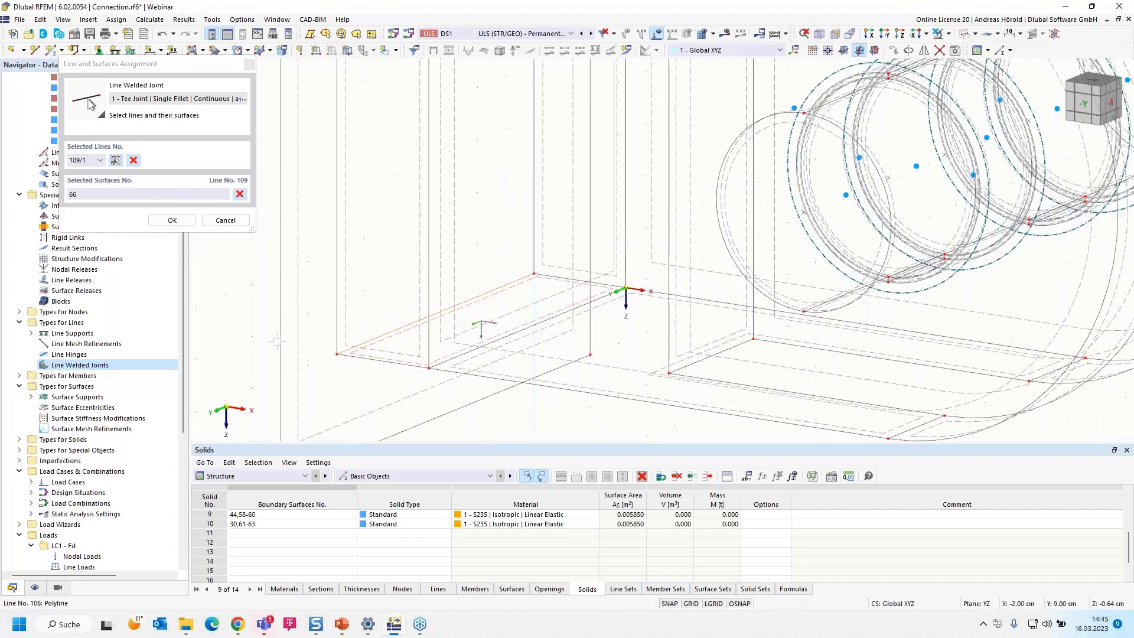
left_click(298, 348)
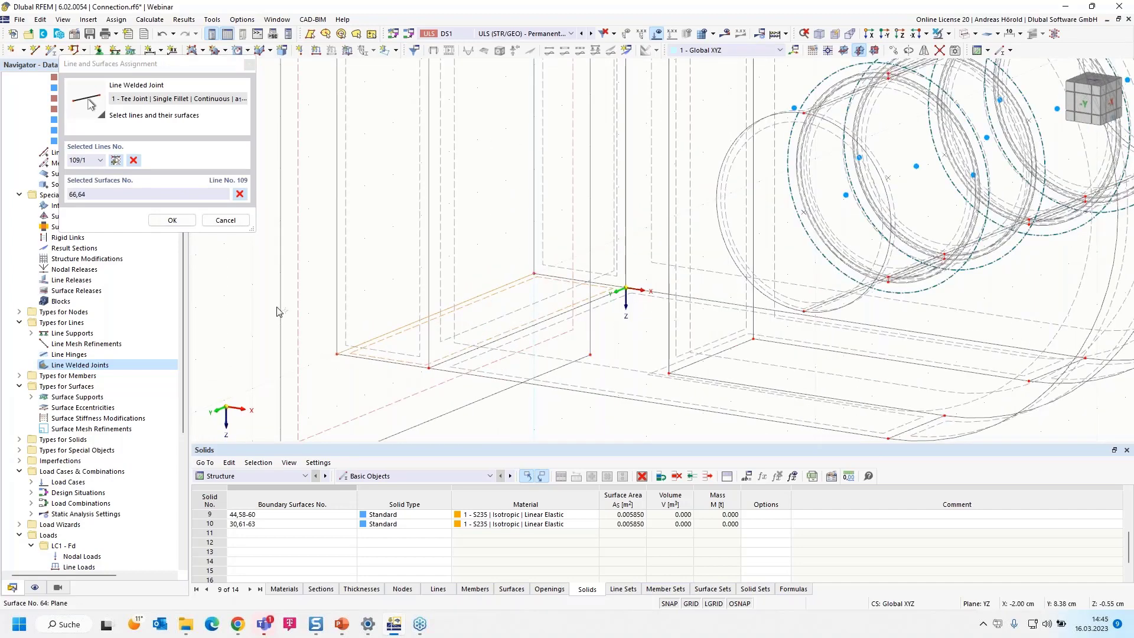
- Add line 108 with surfaces 65 and 64, and finish creating the line welded joint
left_click(115, 162)
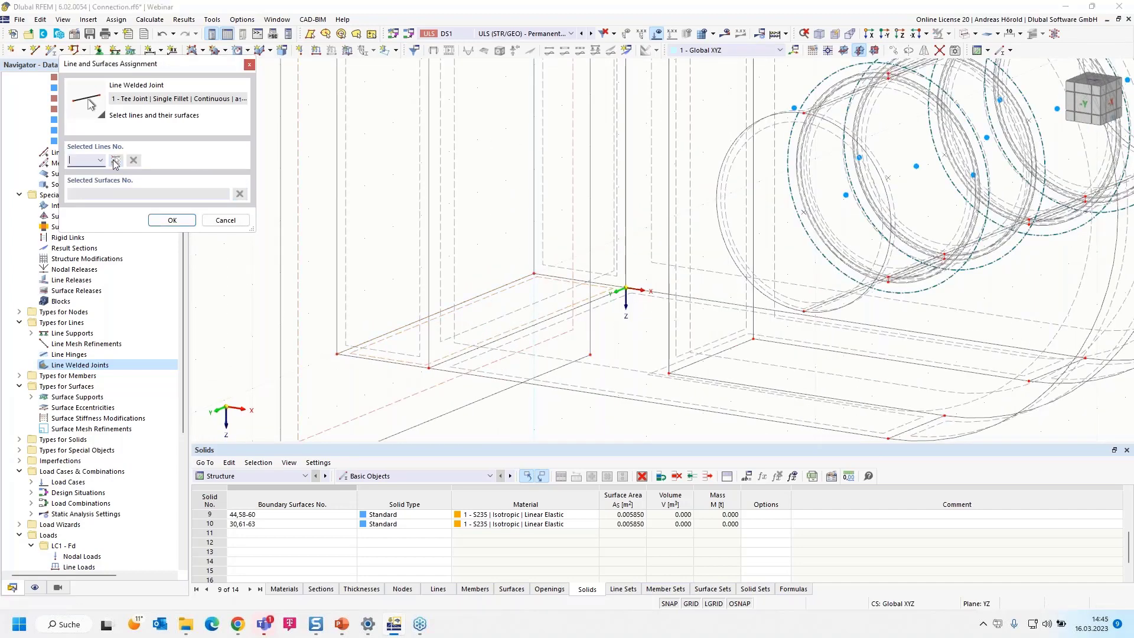
left_click(532, 222)
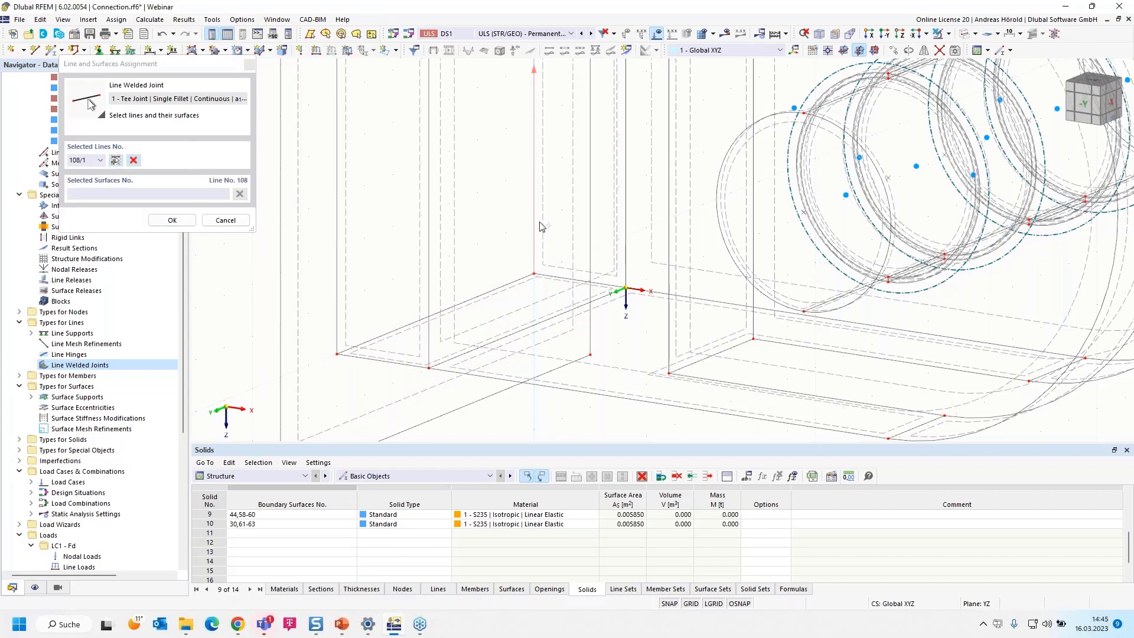
left_click(321, 289)
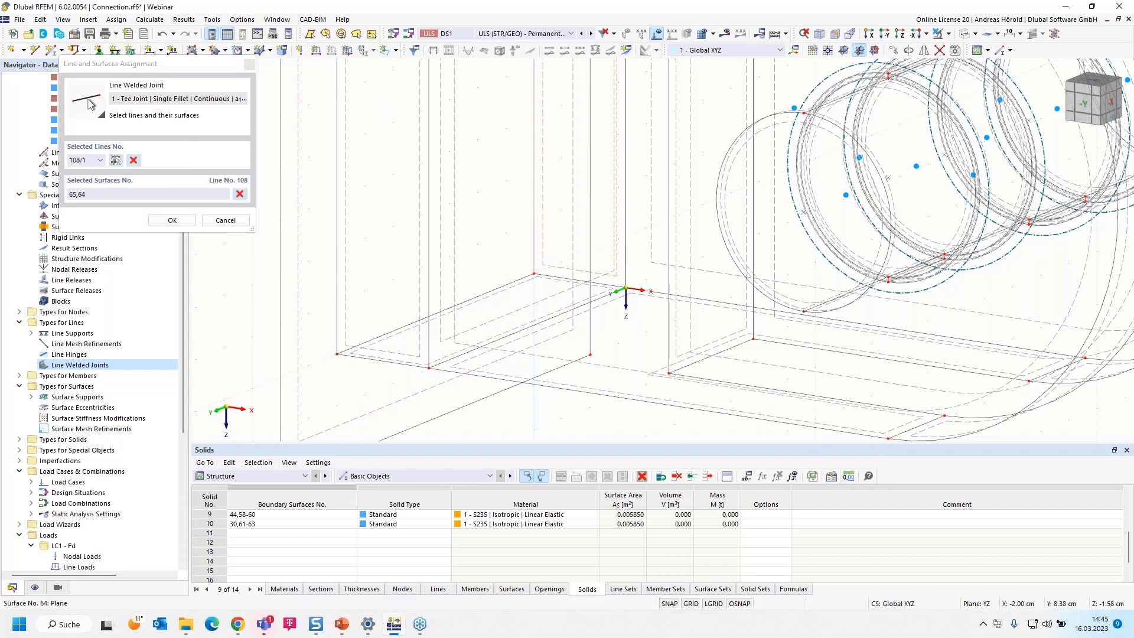
left_click(168, 220)
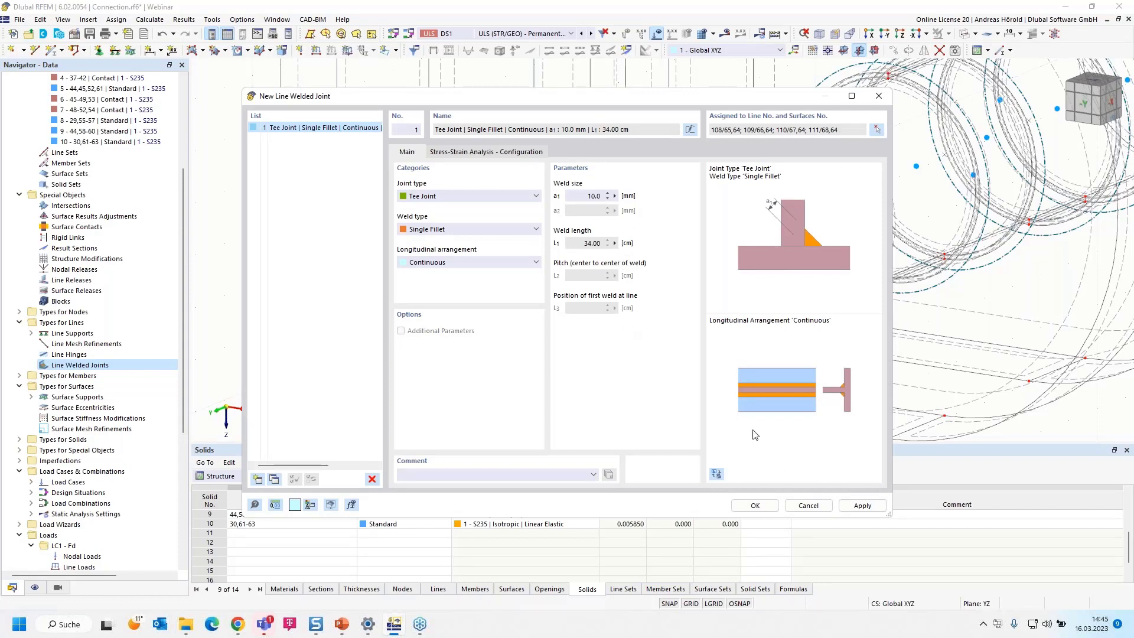
left_click(753, 507)
- Examine the weld marking along the four lines where the linking surfaces meet the enlarged plate
scroll(466, 242, "down", 2)
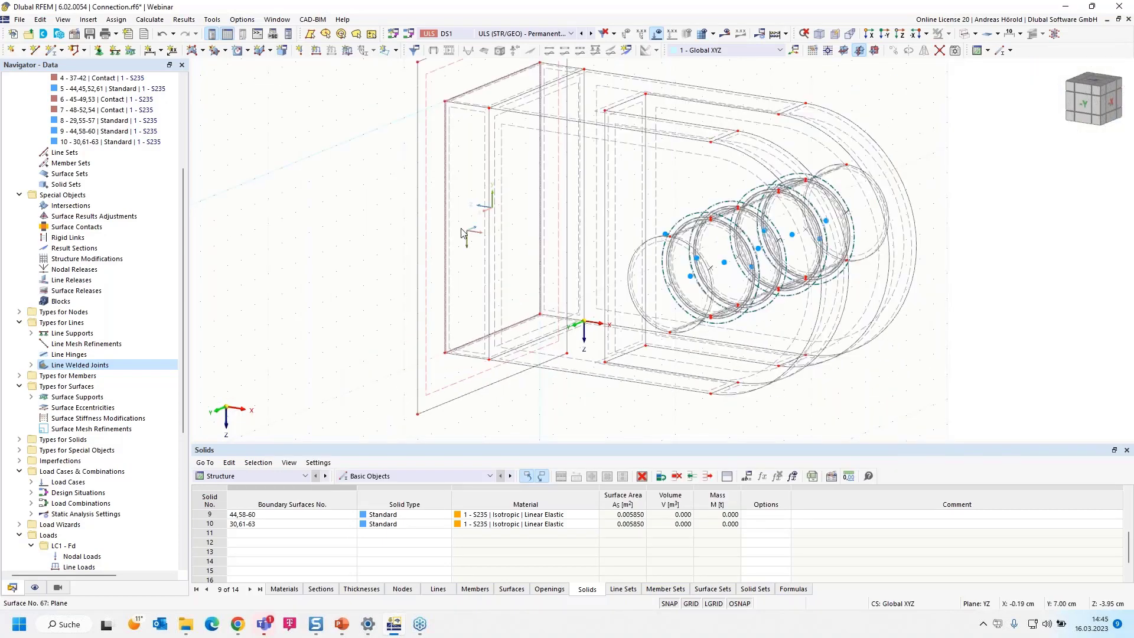
scroll(464, 233, "up", 5)
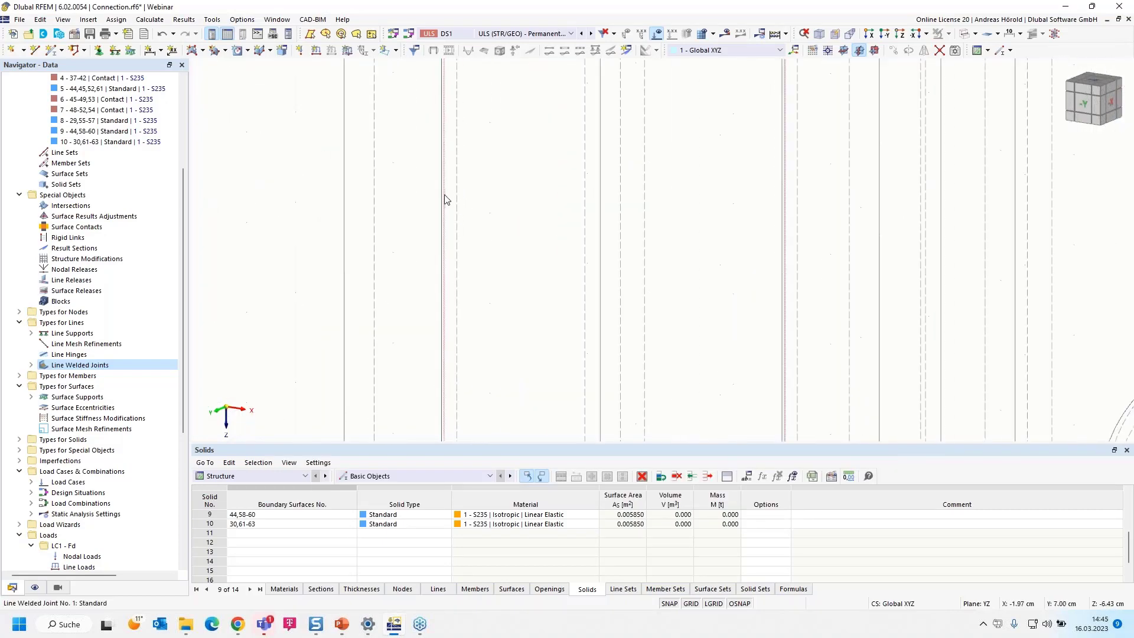
scroll(449, 212, "down", 3)
scroll(456, 236, "up", 4)
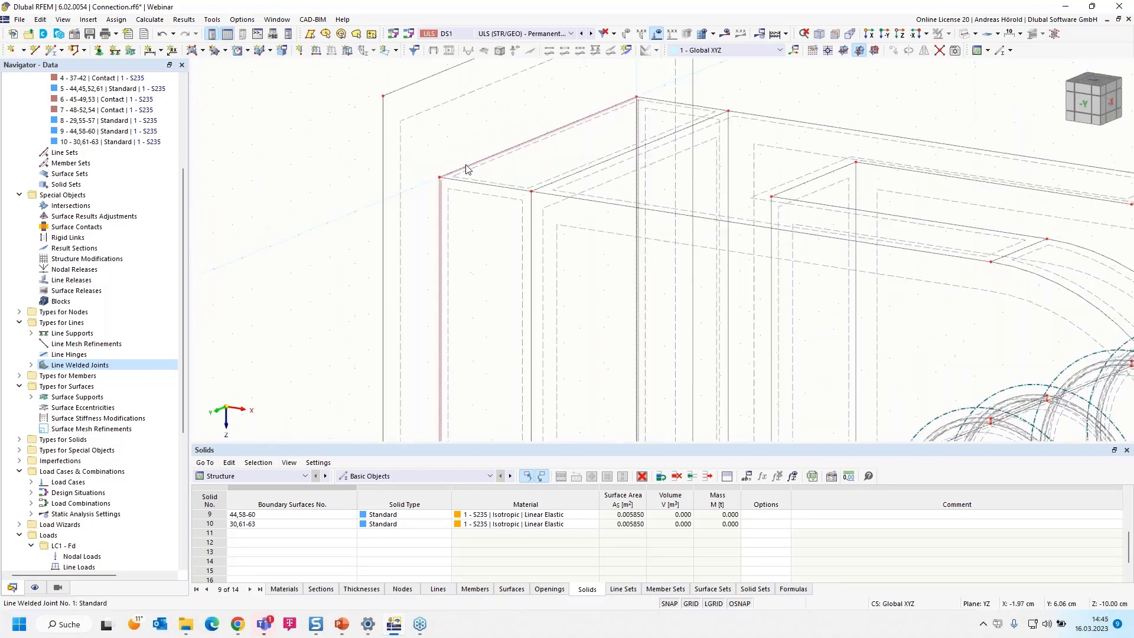
scroll(467, 169, "down", 1)
scroll(445, 188, "down", 3)
middle_click_drag(478, 394, 459, 202)
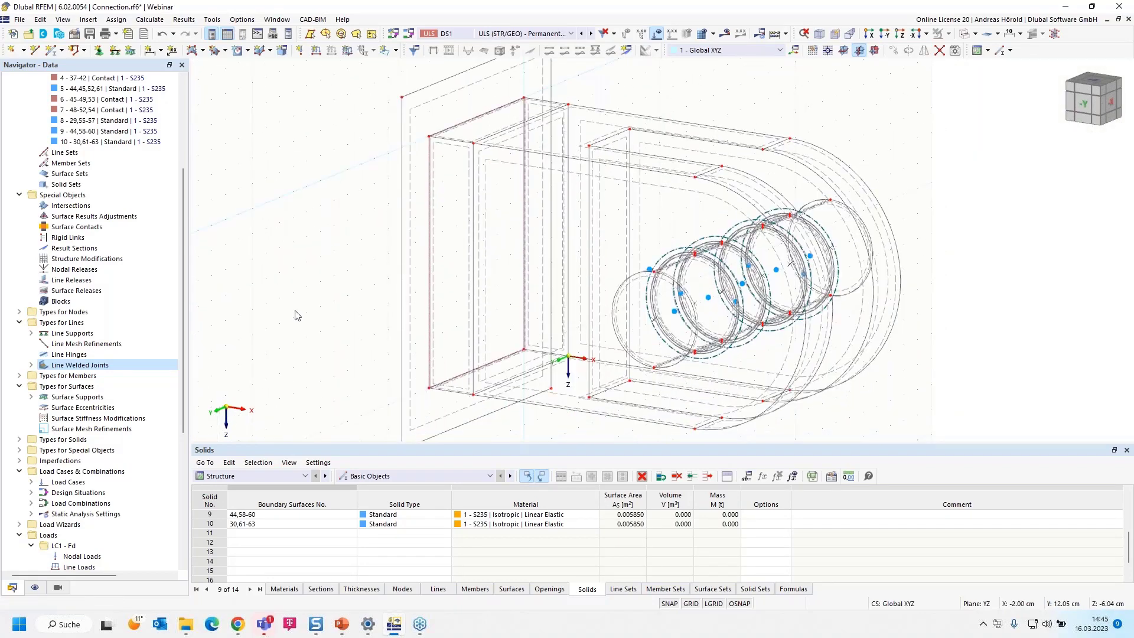
- Review the single fillet line welded joint and the stress types in its default stress-strain analysis configuration
left_click(31, 364)
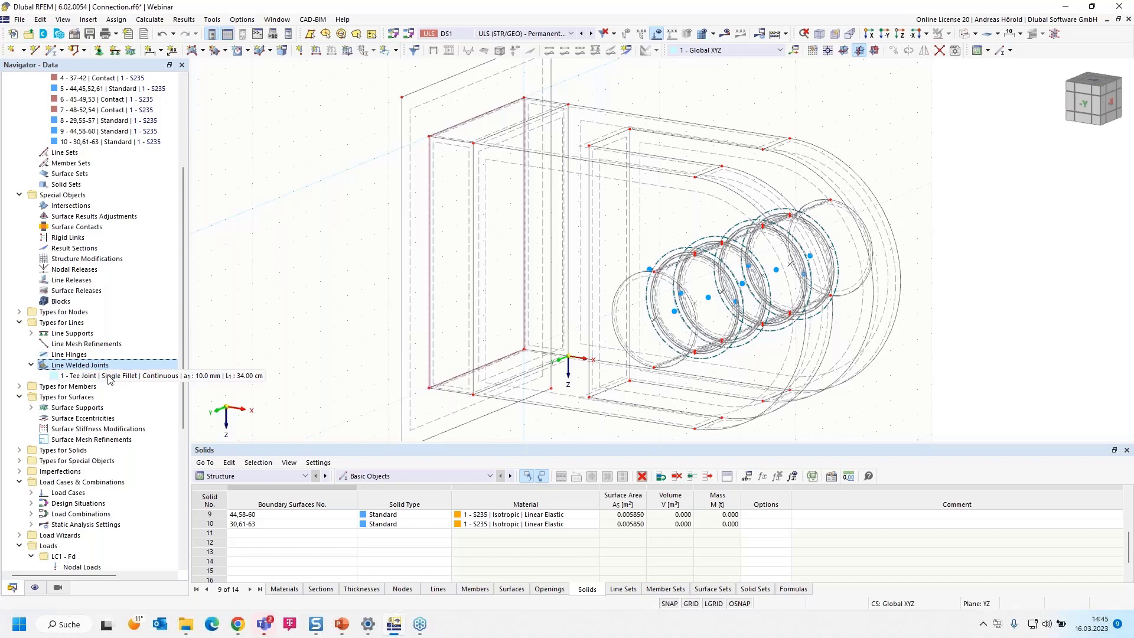
double_click(110, 376)
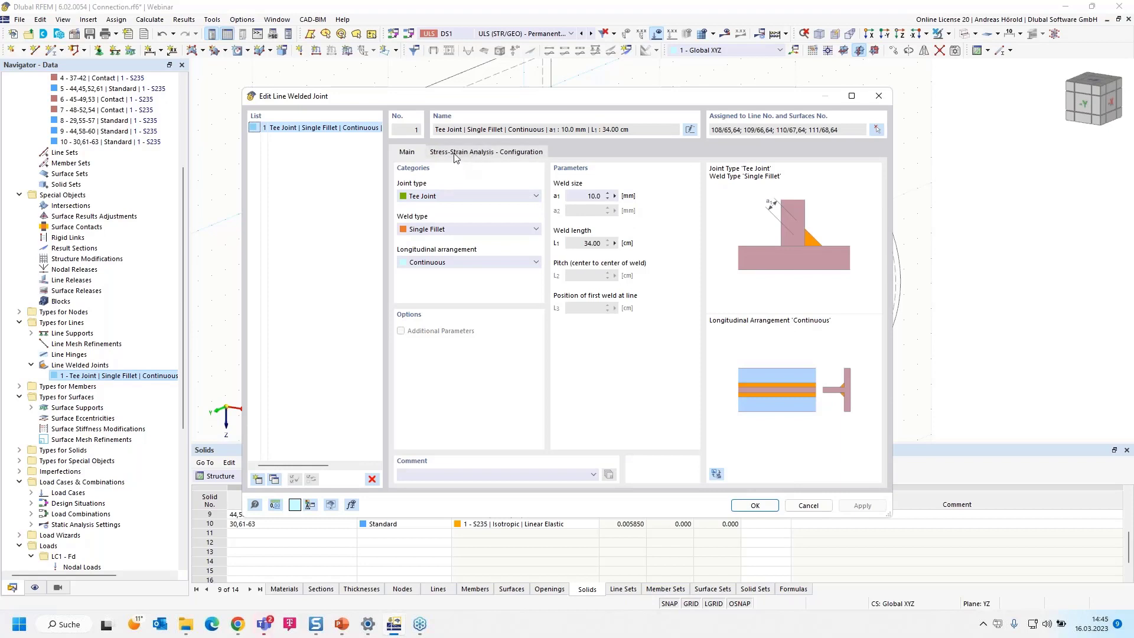
left_click(491, 155)
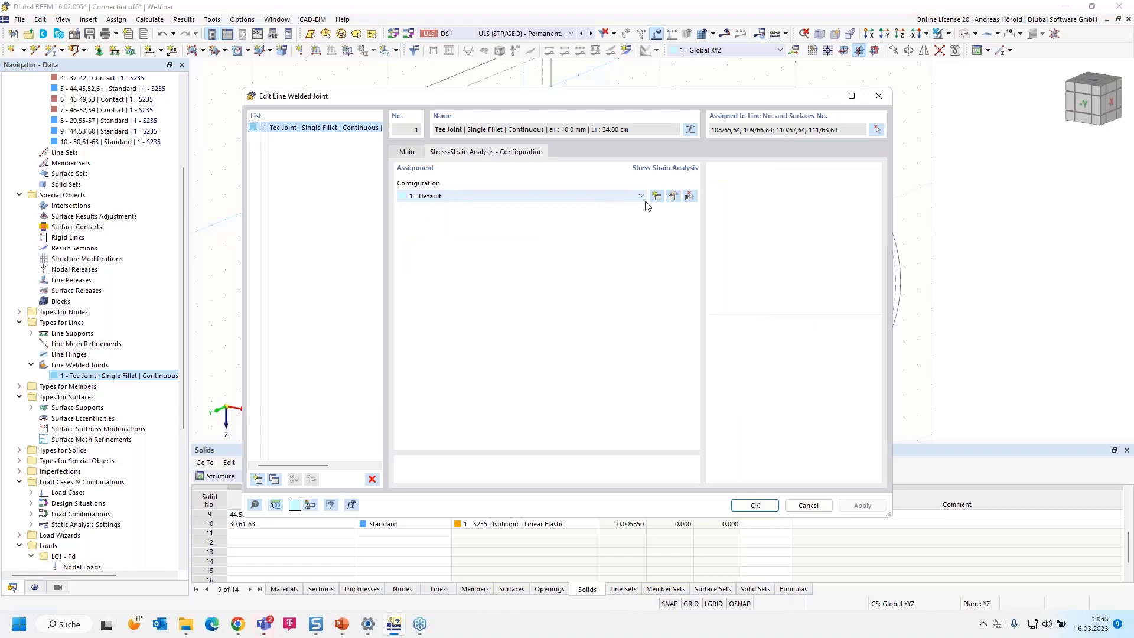
left_click(673, 197)
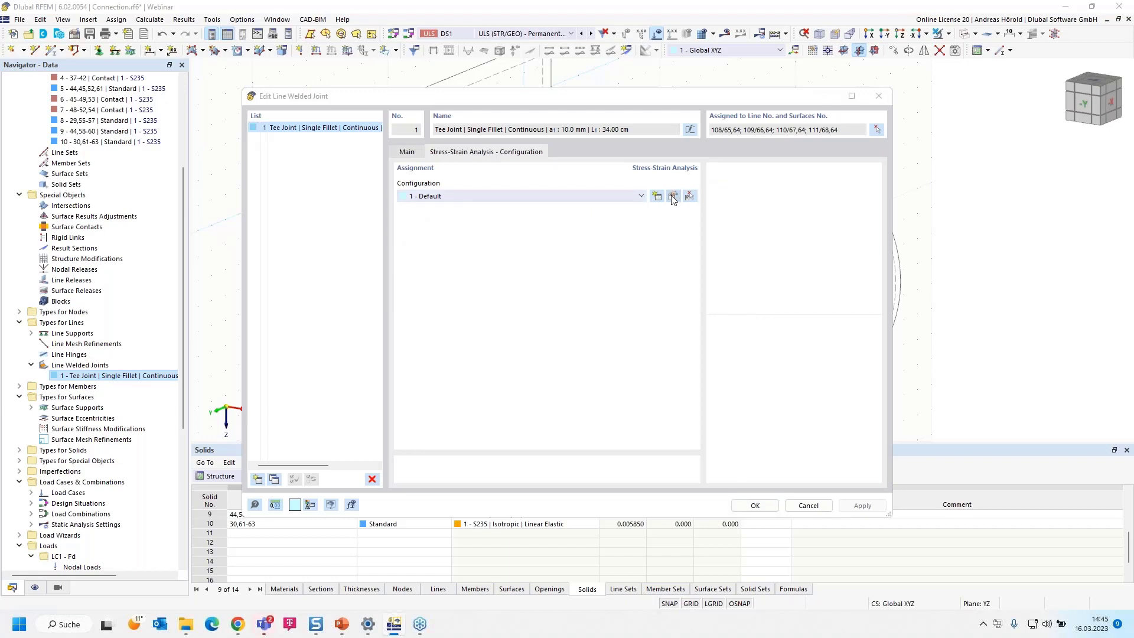
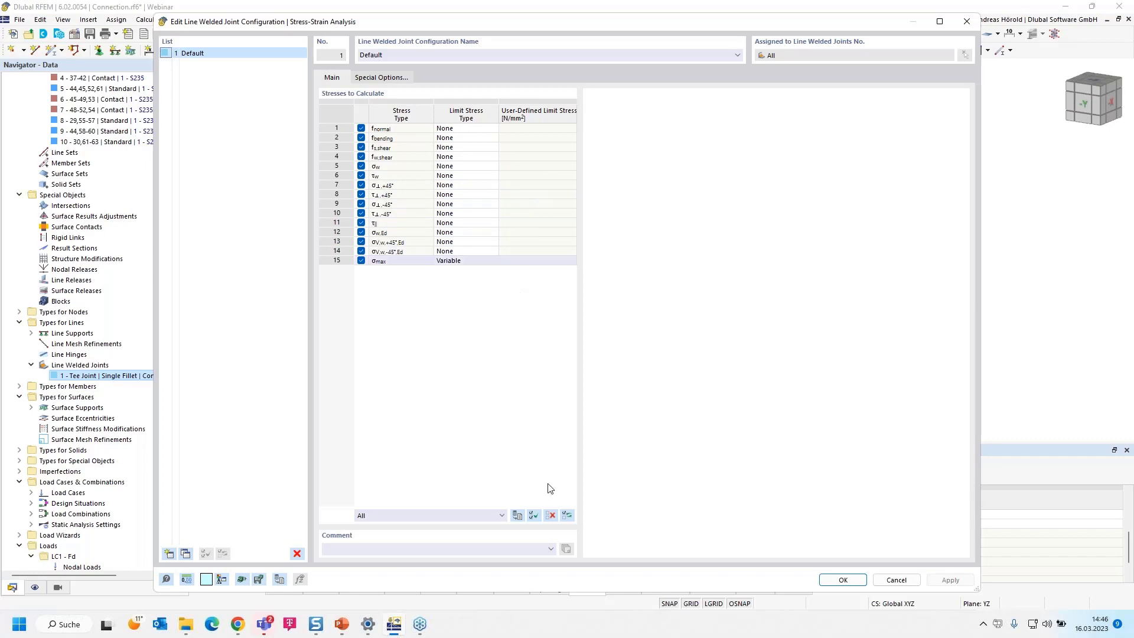
left_click(843, 580)
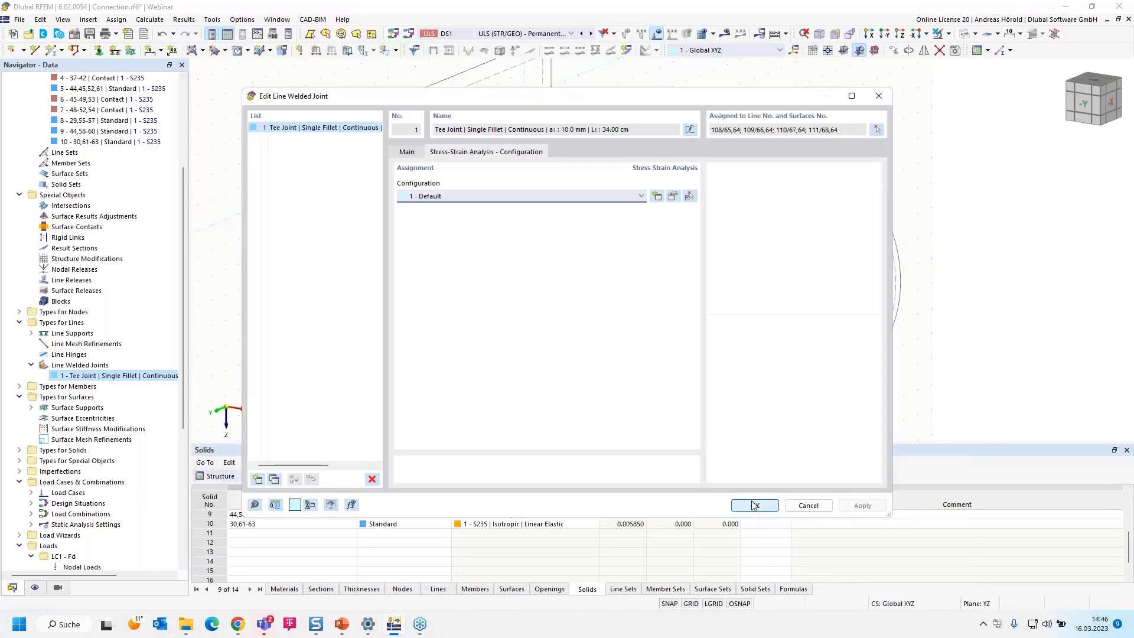
left_click(754, 506)
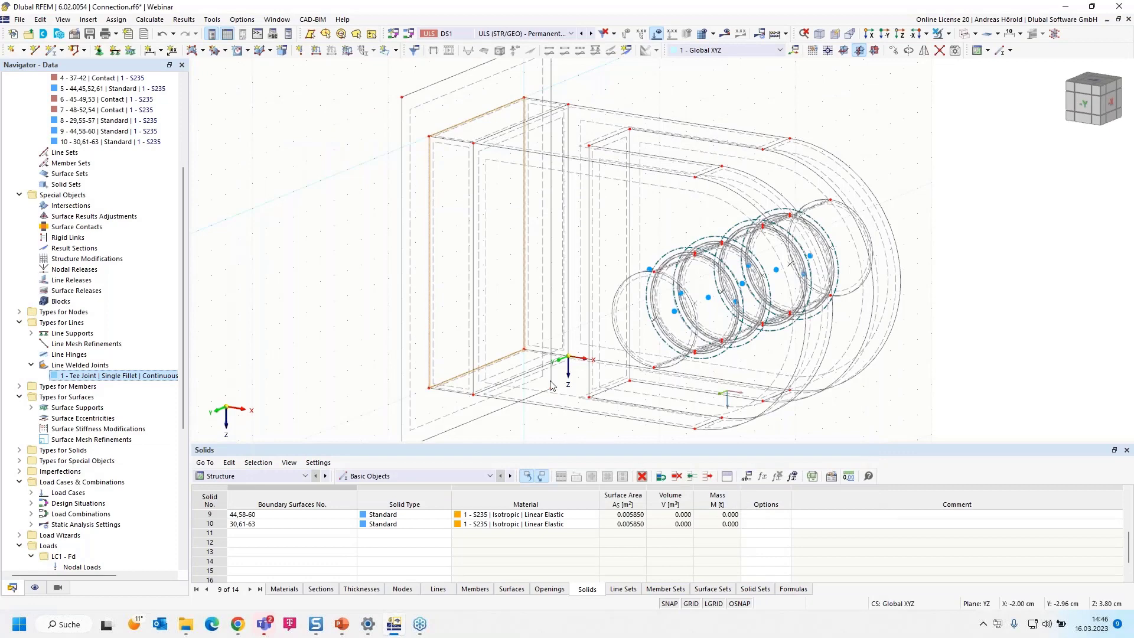
- Switch the tables to the Stress-Strain Analysis input data and try to run the calculation
left_click(255, 477)
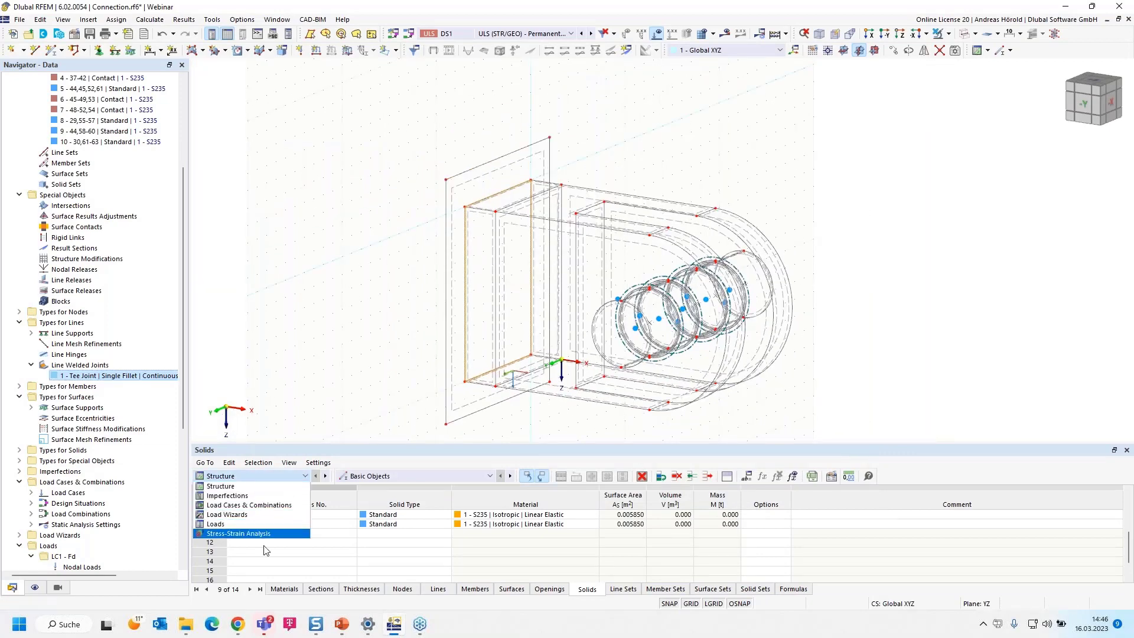
left_click(238, 534)
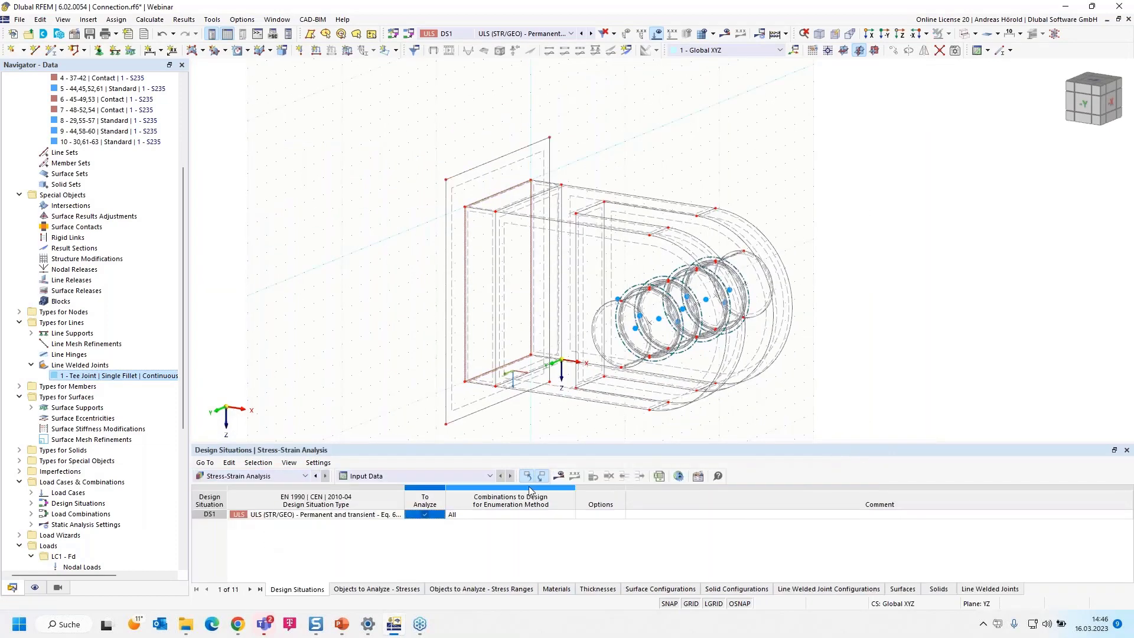
left_click(560, 476)
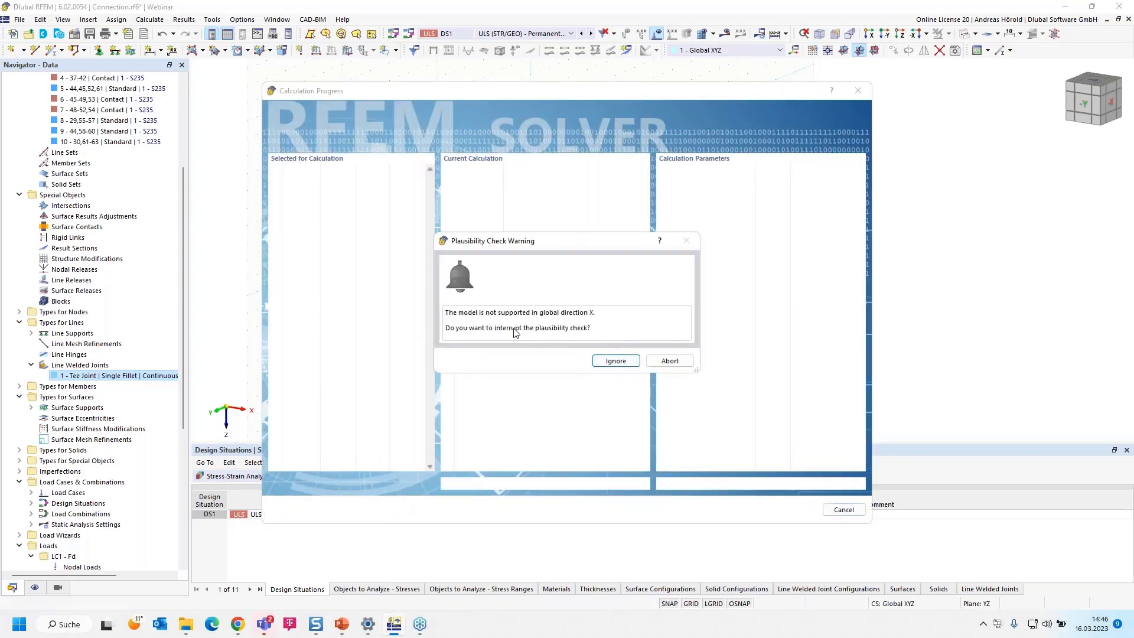
left_click(669, 361)
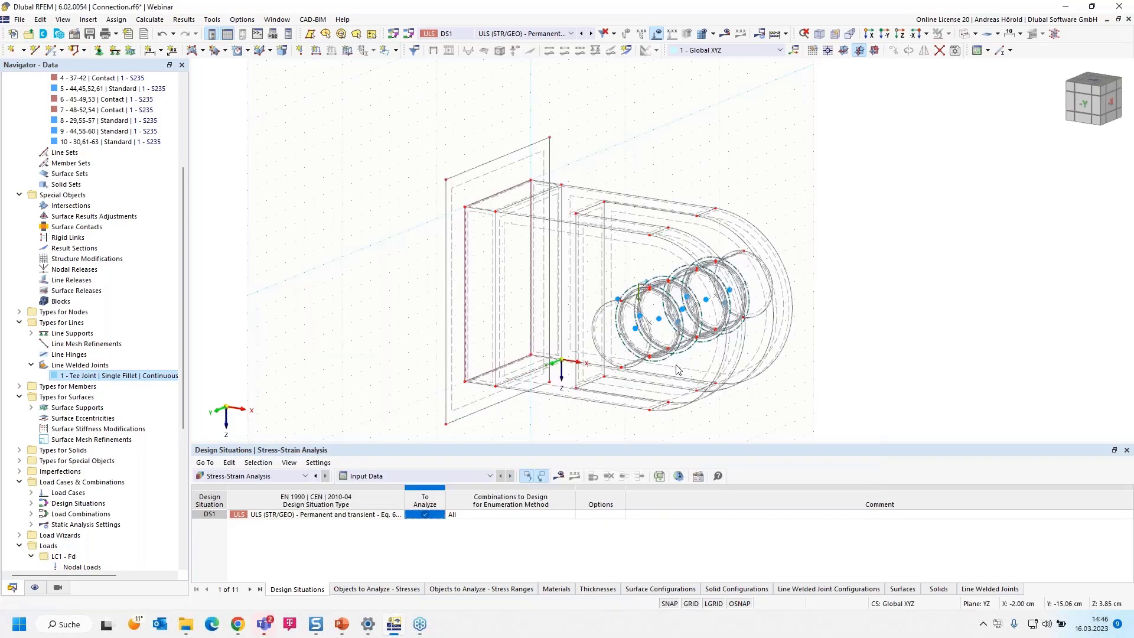
- Assign the existing rigid surface support to the enlarged back plate, surface 64
scroll(438, 295, "up", 4)
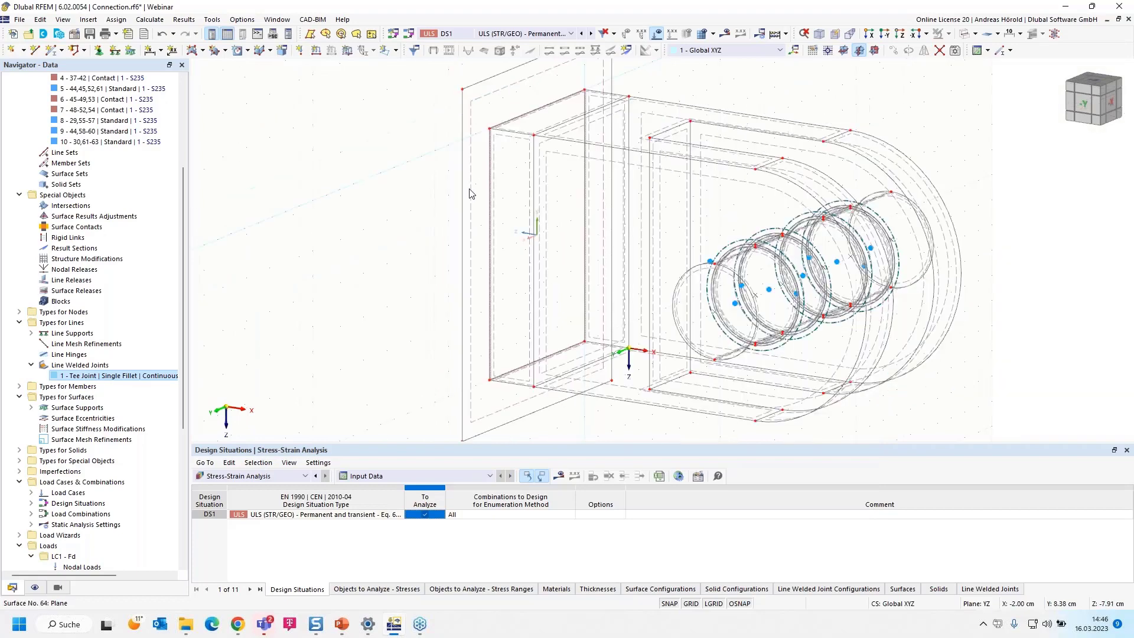
scroll(470, 194, "down", 1)
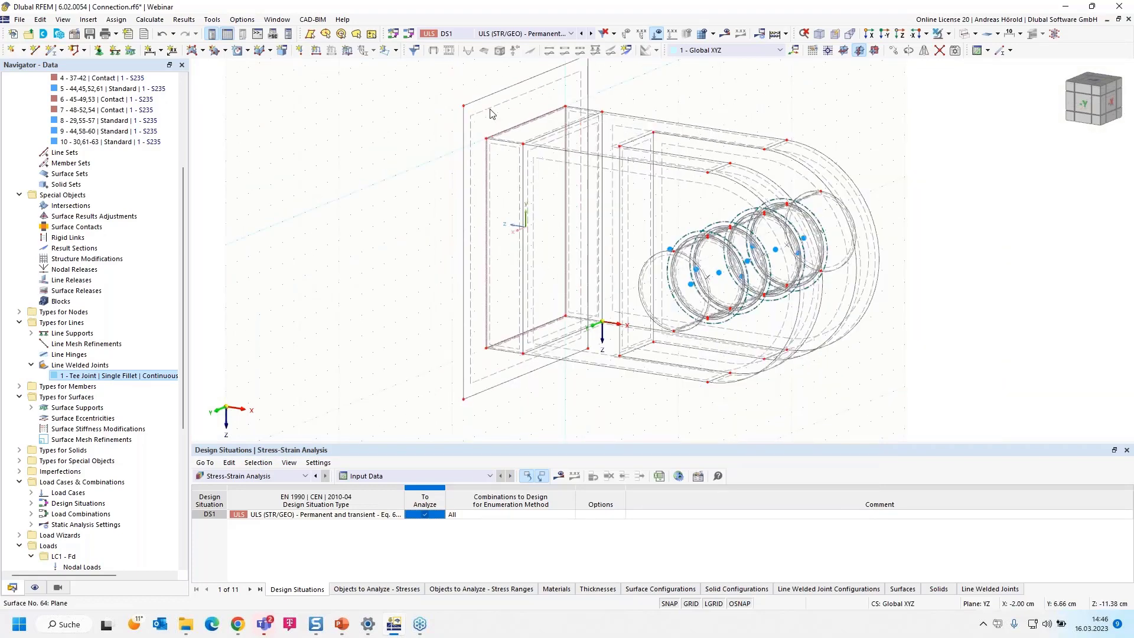
double_click(491, 113)
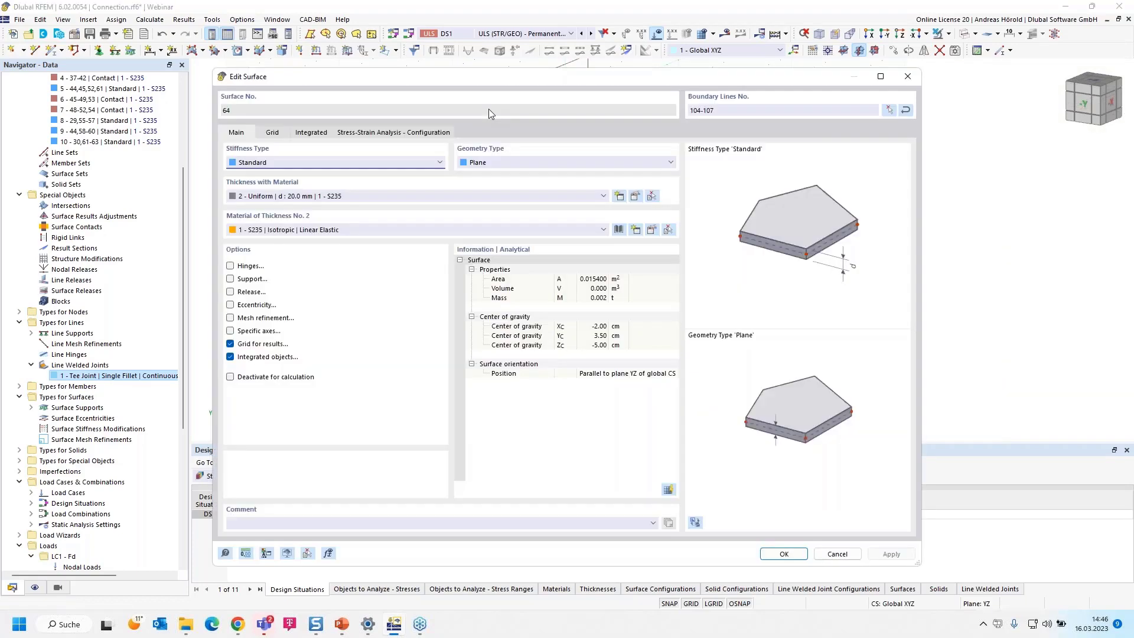
left_click(231, 279)
left_click(271, 133)
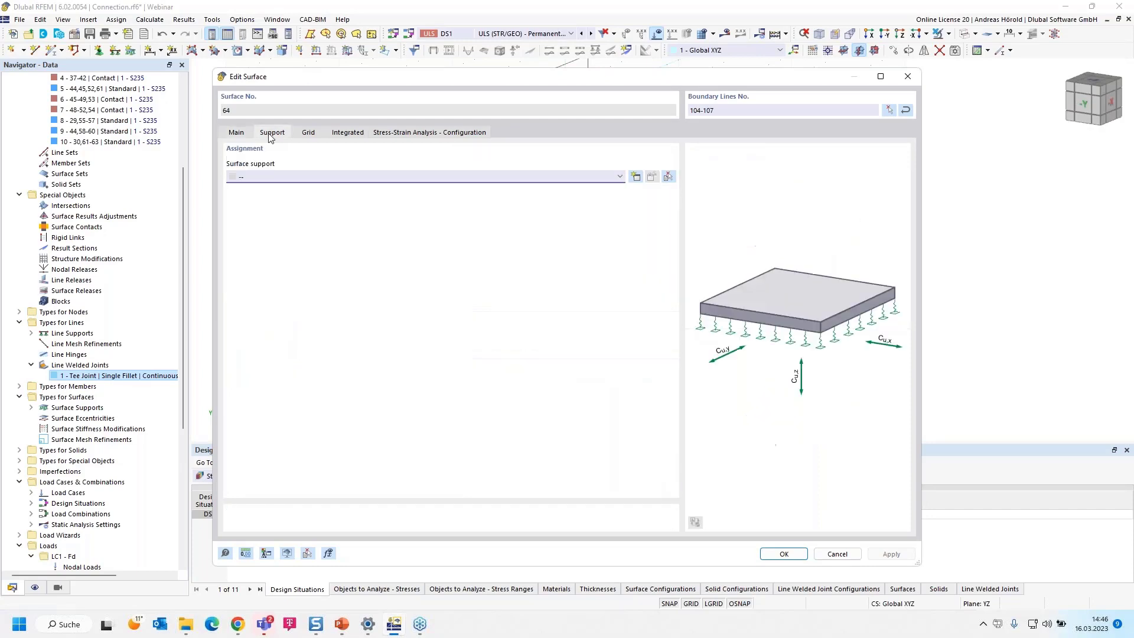
left_click(279, 177)
left_click(282, 202)
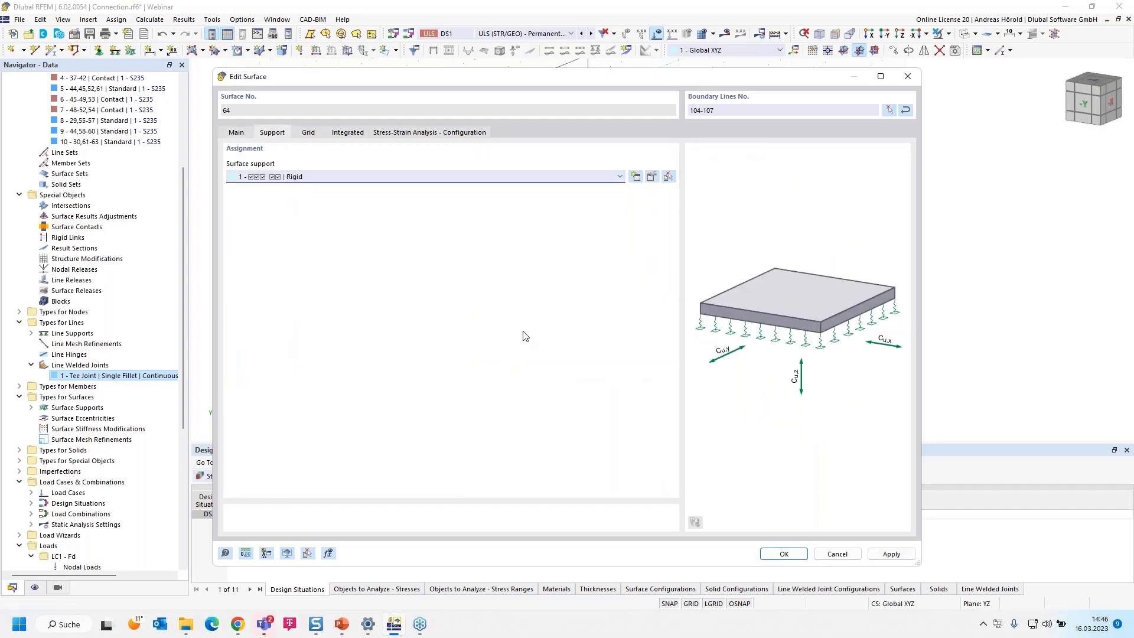
left_click(784, 554)
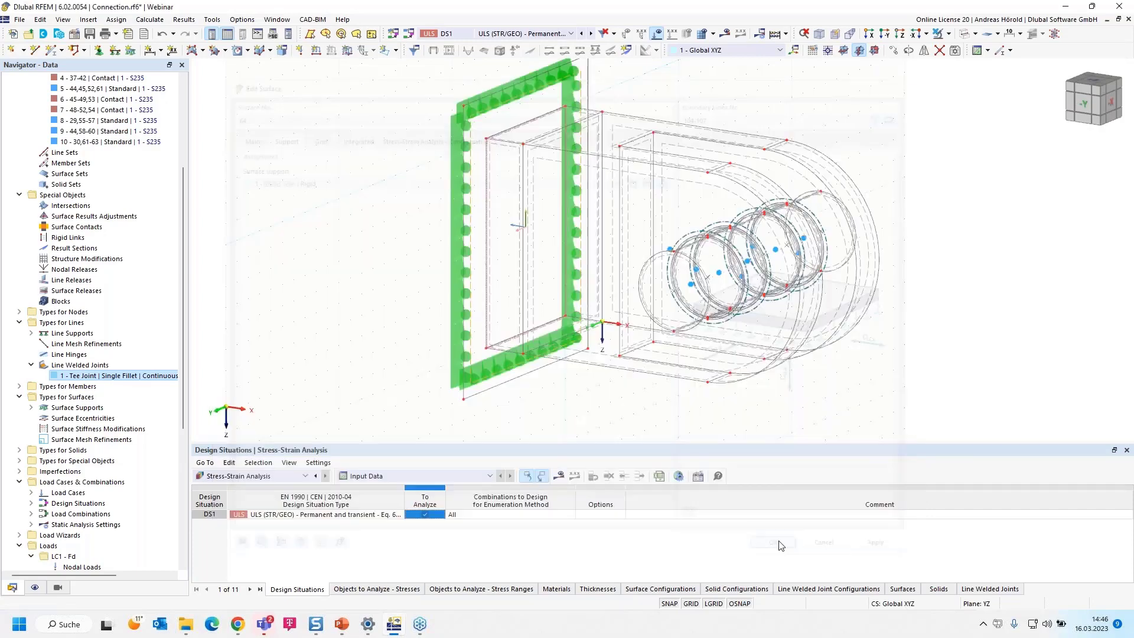
- Calculate the stress-strain analysis and display the maximum shear stress τmax on the solids
left_click(558, 476)
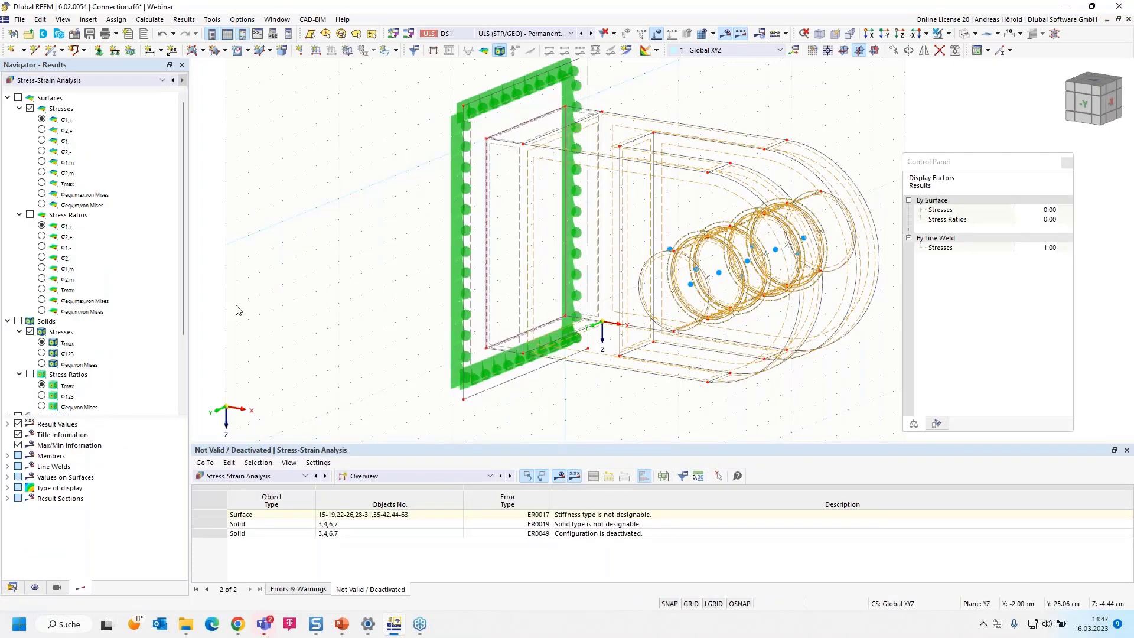
left_click(47, 346)
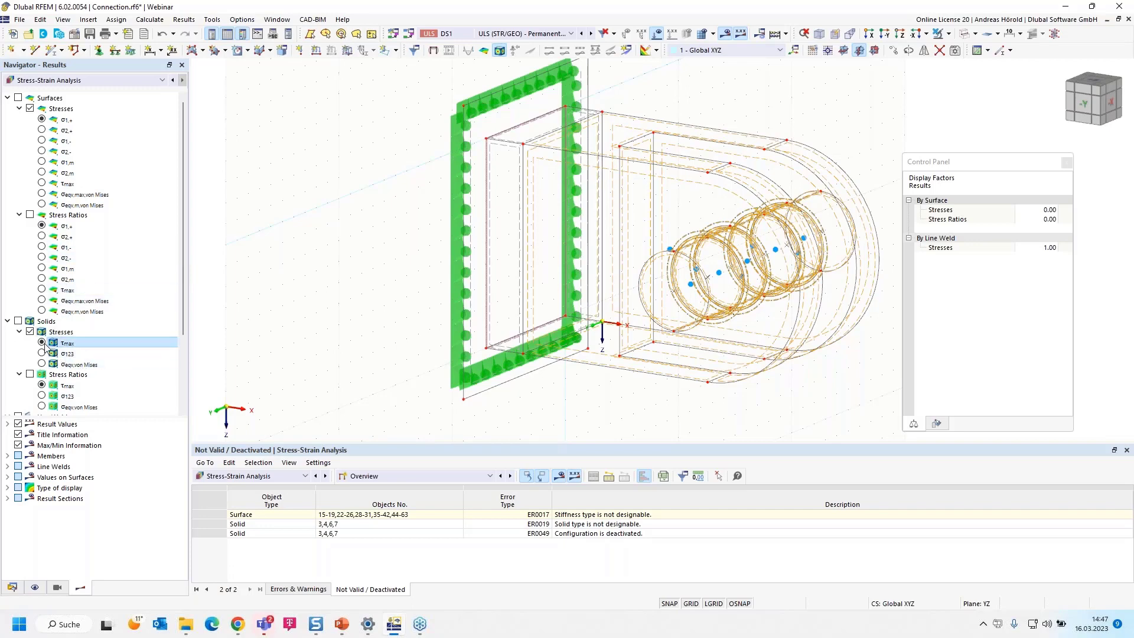
left_click(18, 321)
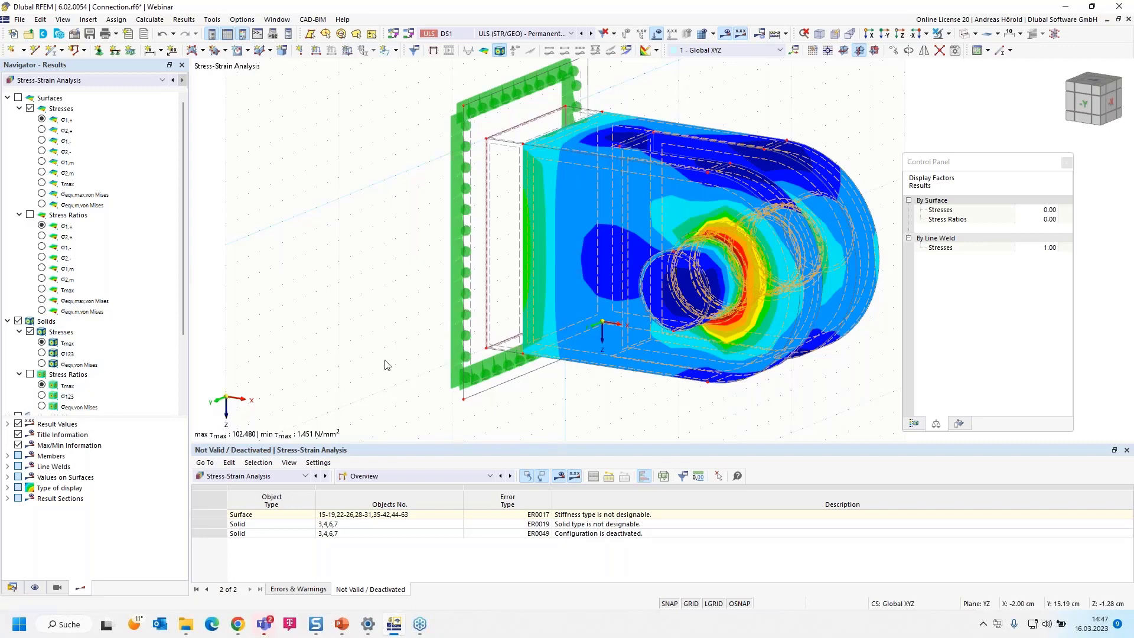
- Compare the stresses on solids with the stresses in line welds, each listed by design situation
left_click(429, 477)
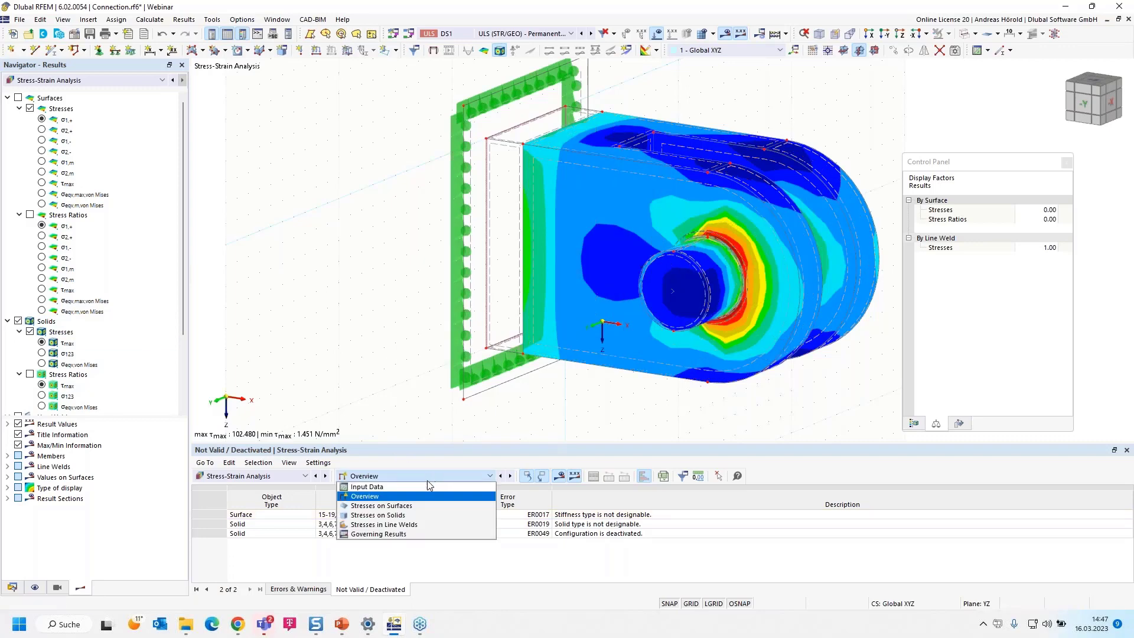
left_click(418, 515)
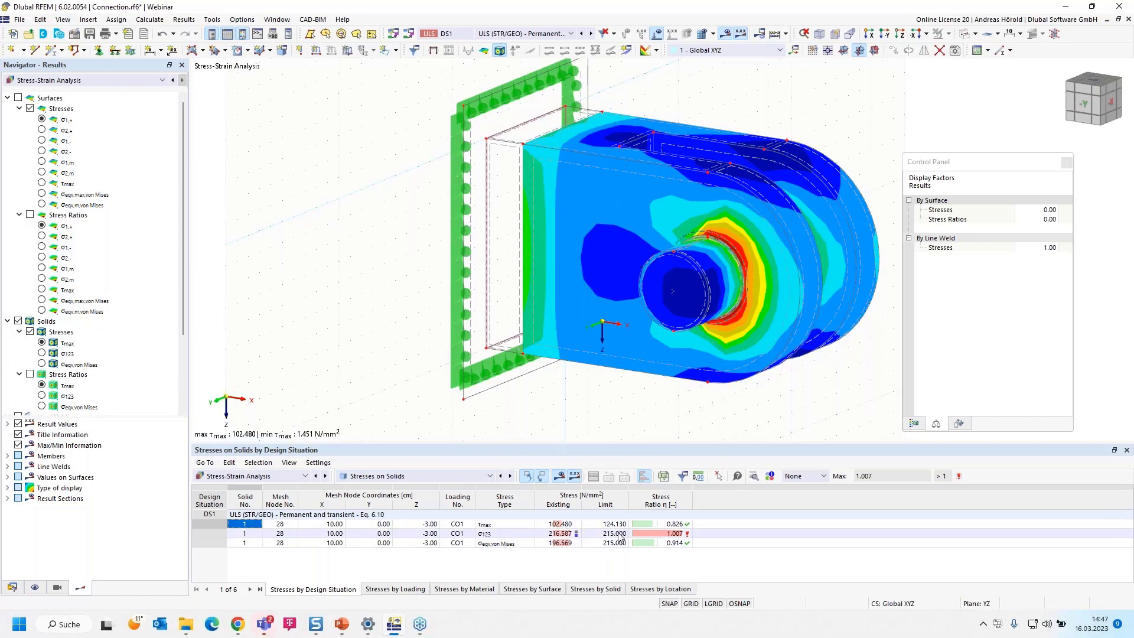
left_click(445, 476)
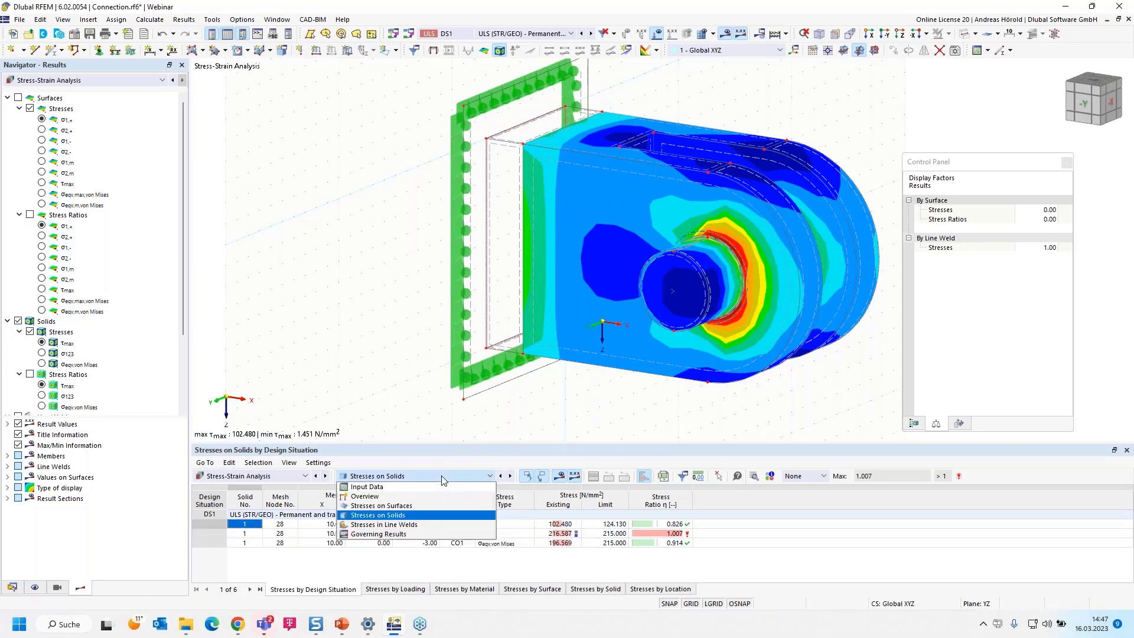
left_click(437, 528)
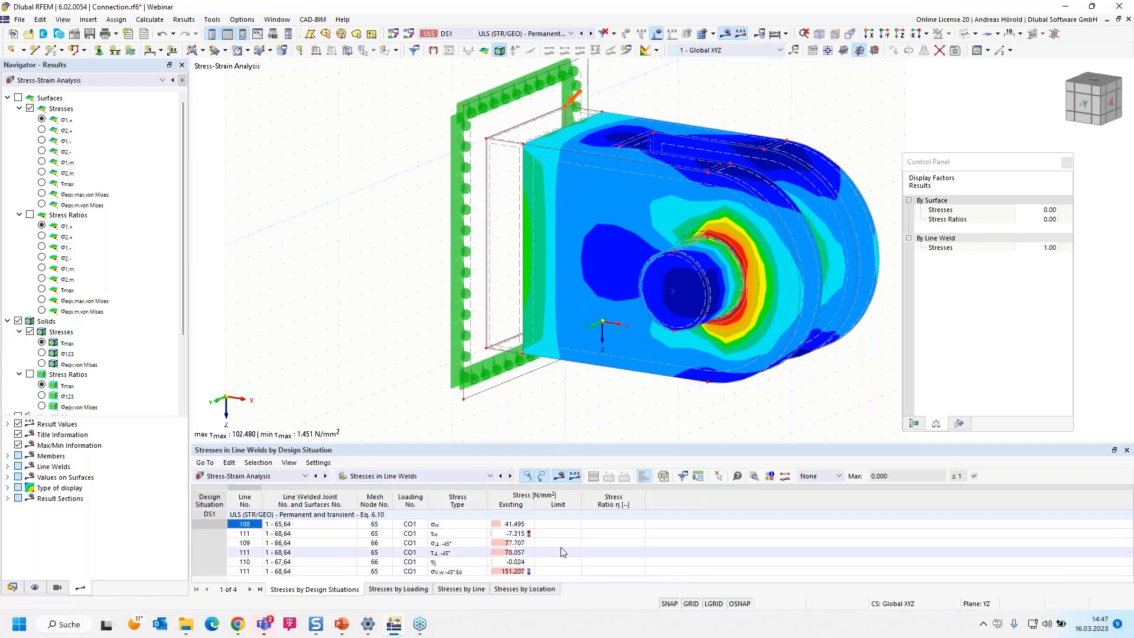
left_click_drag(569, 442, 569, 407)
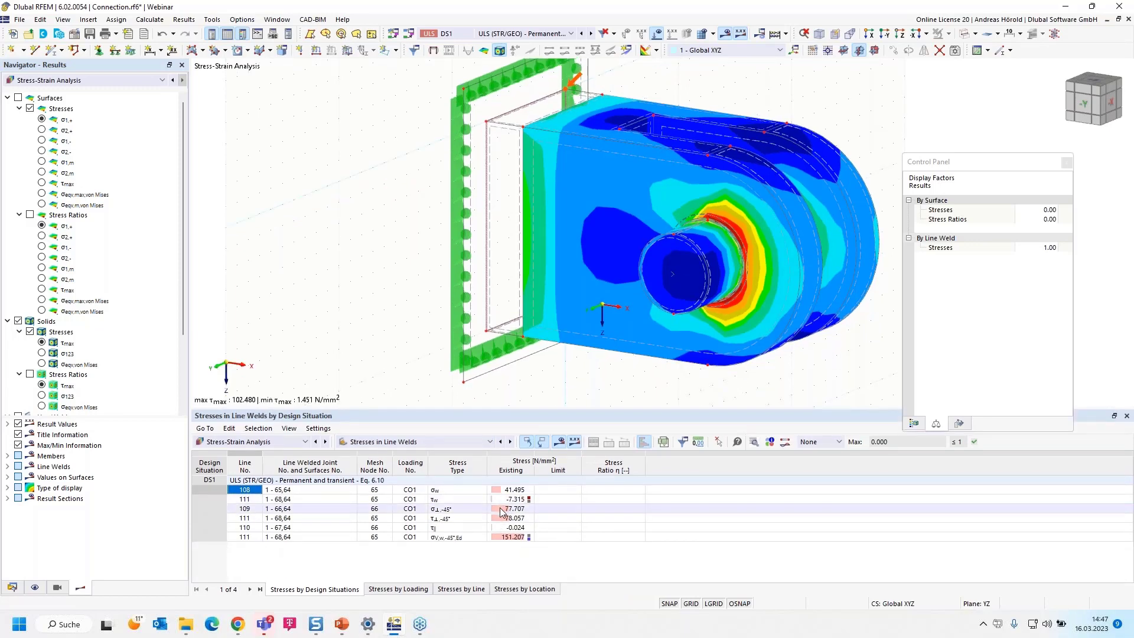
left_click(407, 442)
left_click(409, 480)
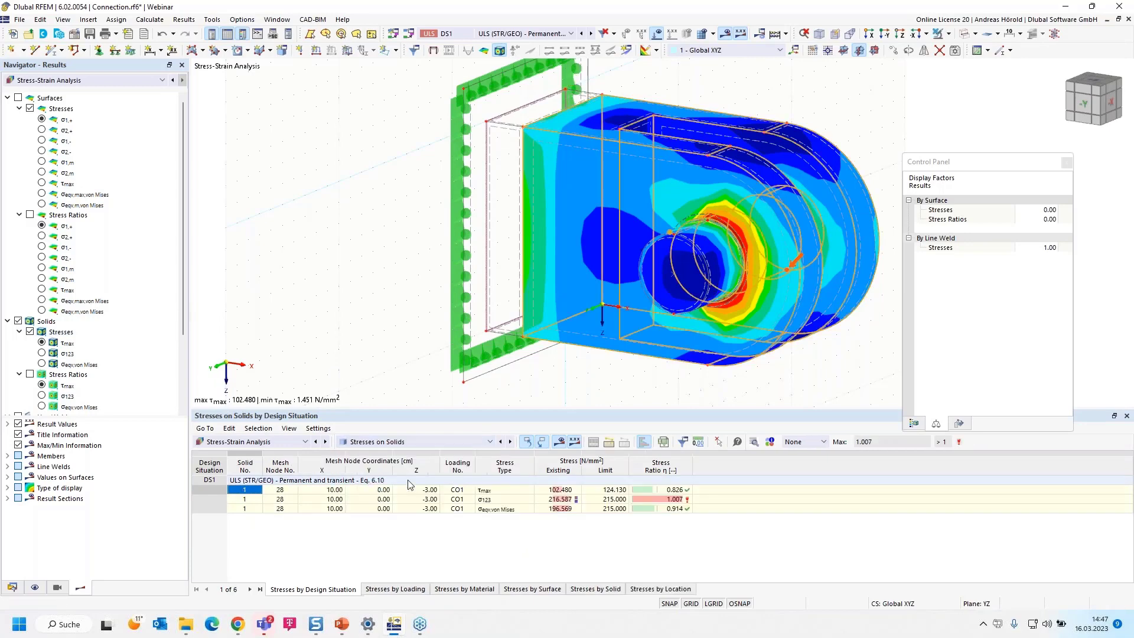
left_click_drag(516, 407, 517, 467)
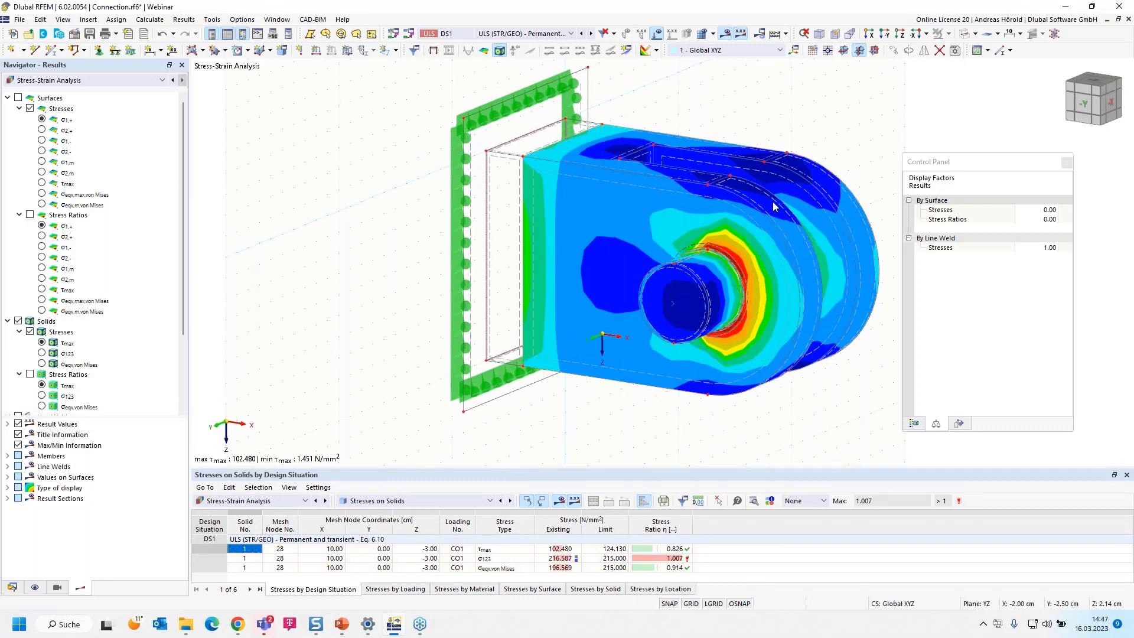
- Display the back plate and linking surfaces with a transparent fill beside the solid stress contours
left_click(974, 34)
left_click(1004, 76)
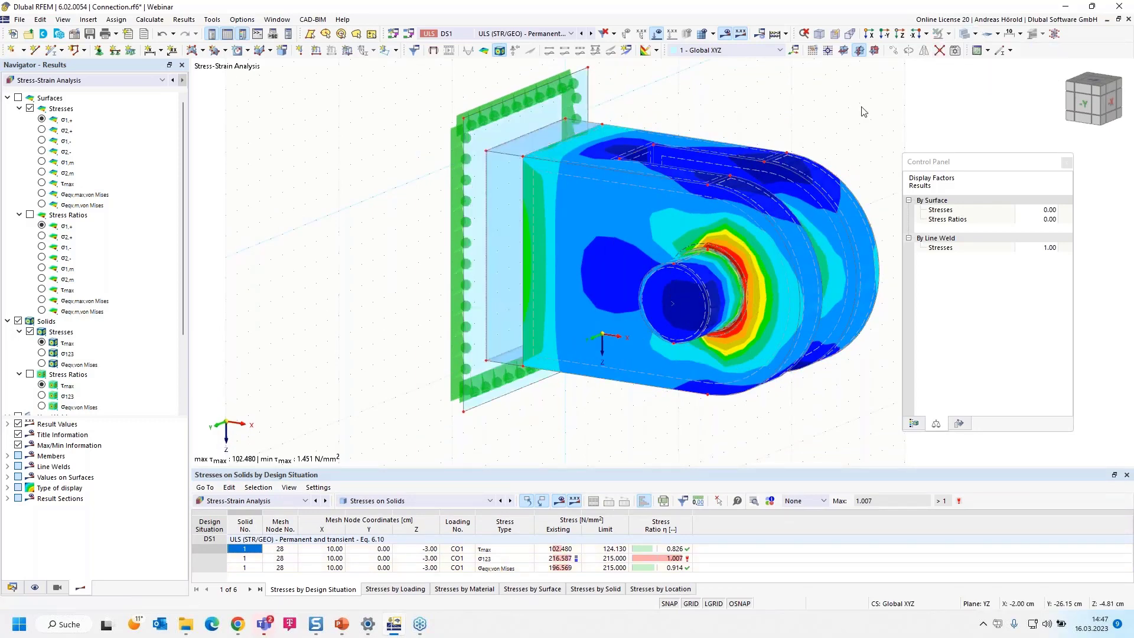
middle_click_drag(770, 411, 698, 428)
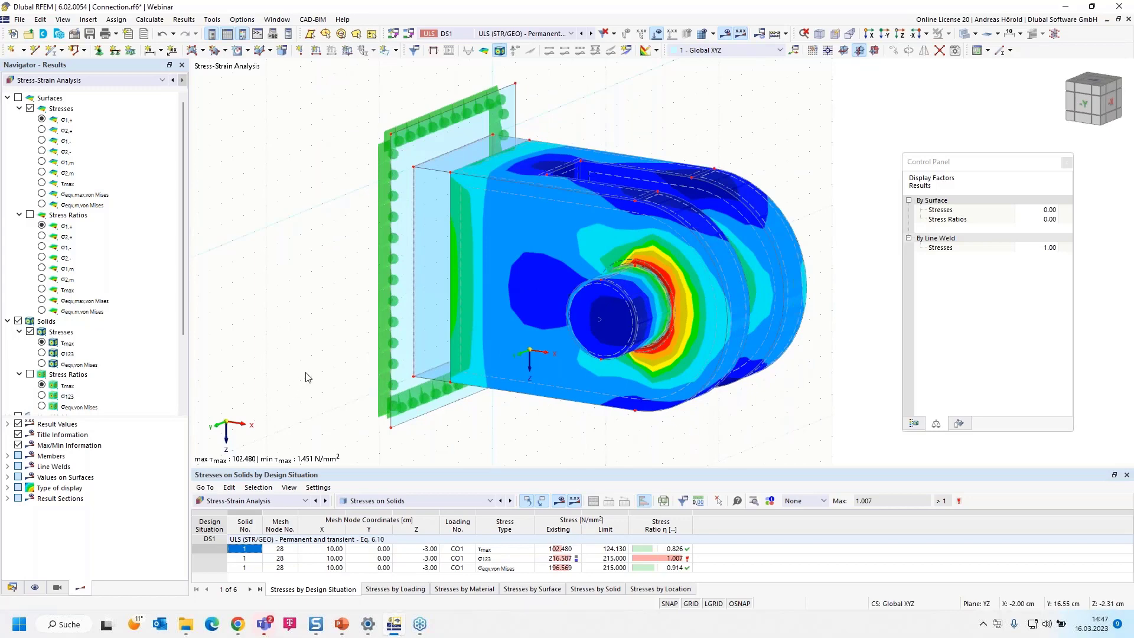
- Create a result section of type 2 points and vector, picking its two points along the top edge of the front plate
left_click(12, 588)
scroll(65, 407, "down", 10)
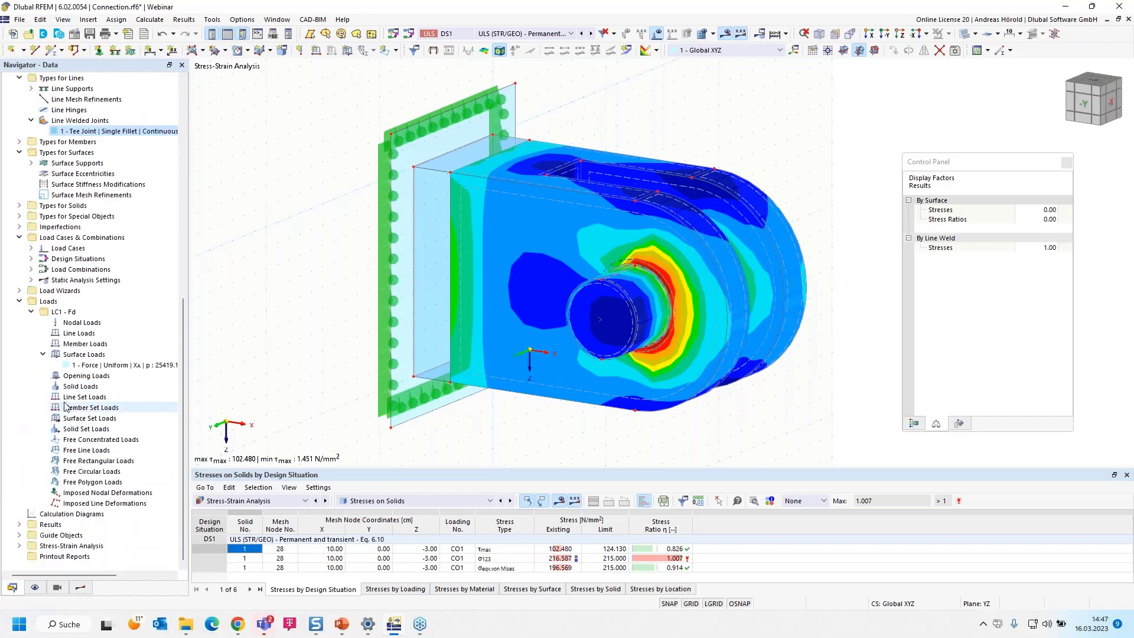
left_click(19, 536)
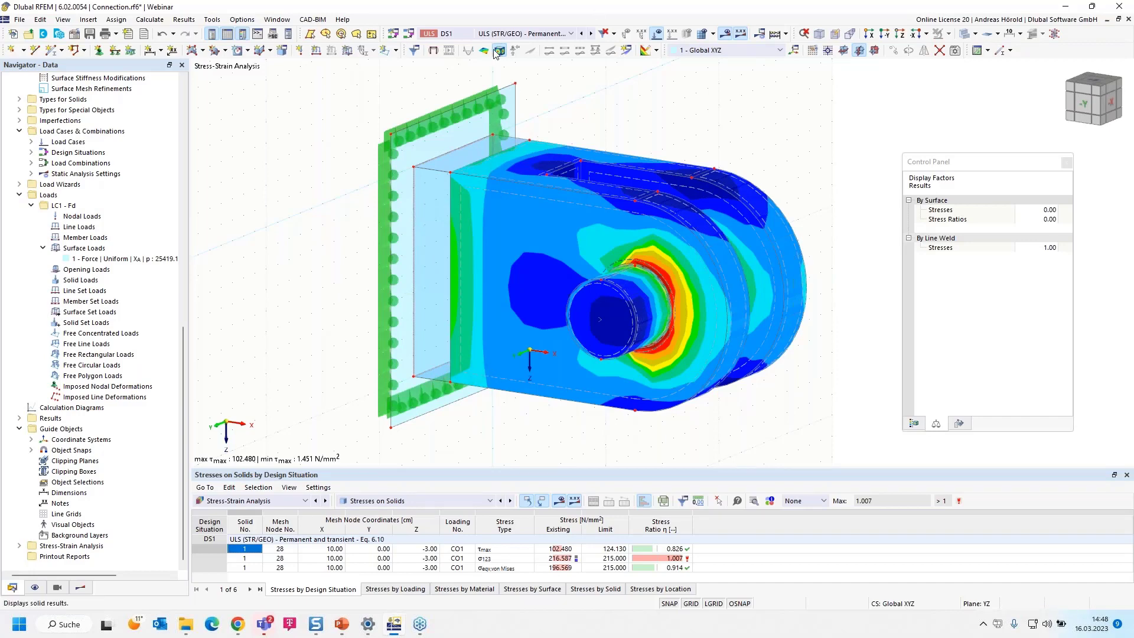
left_click(627, 50)
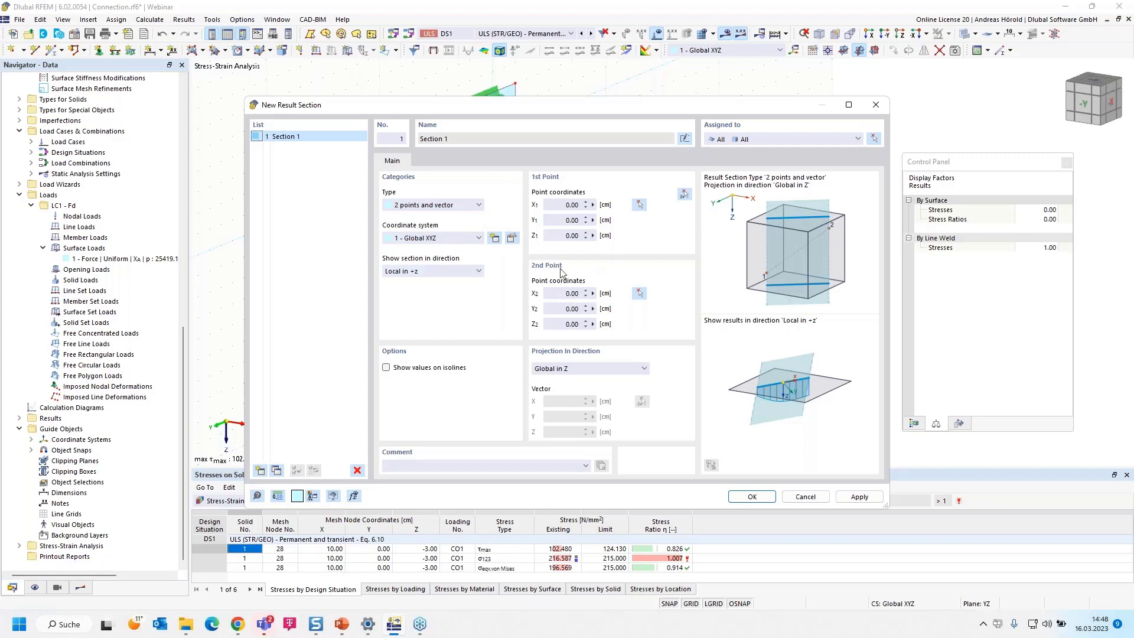
left_click(685, 194)
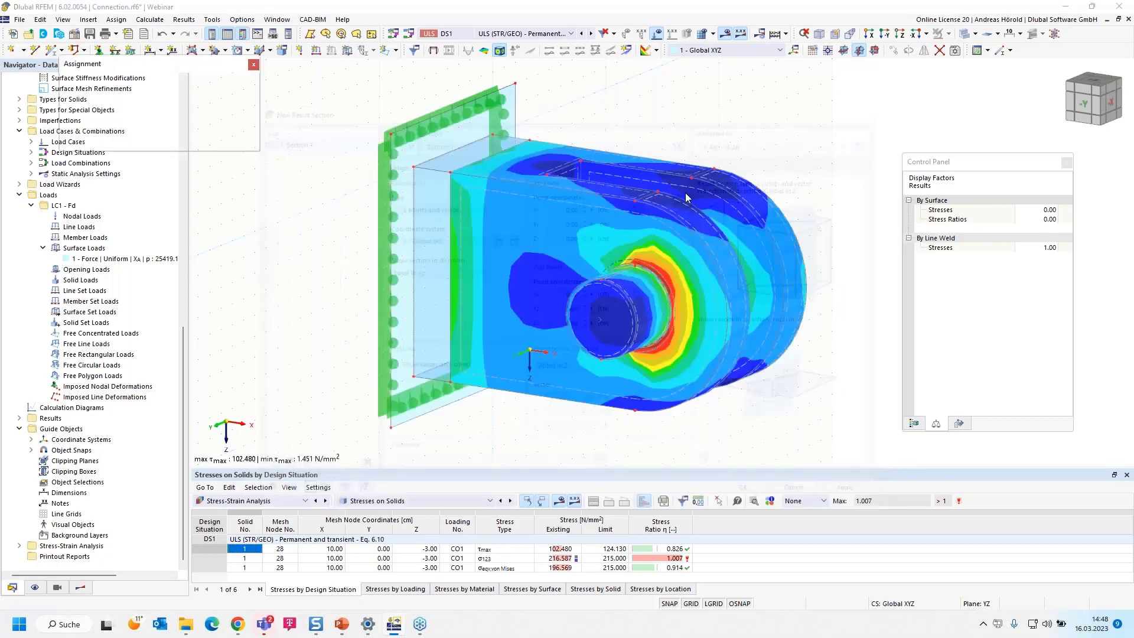
scroll(490, 206, "up", 3)
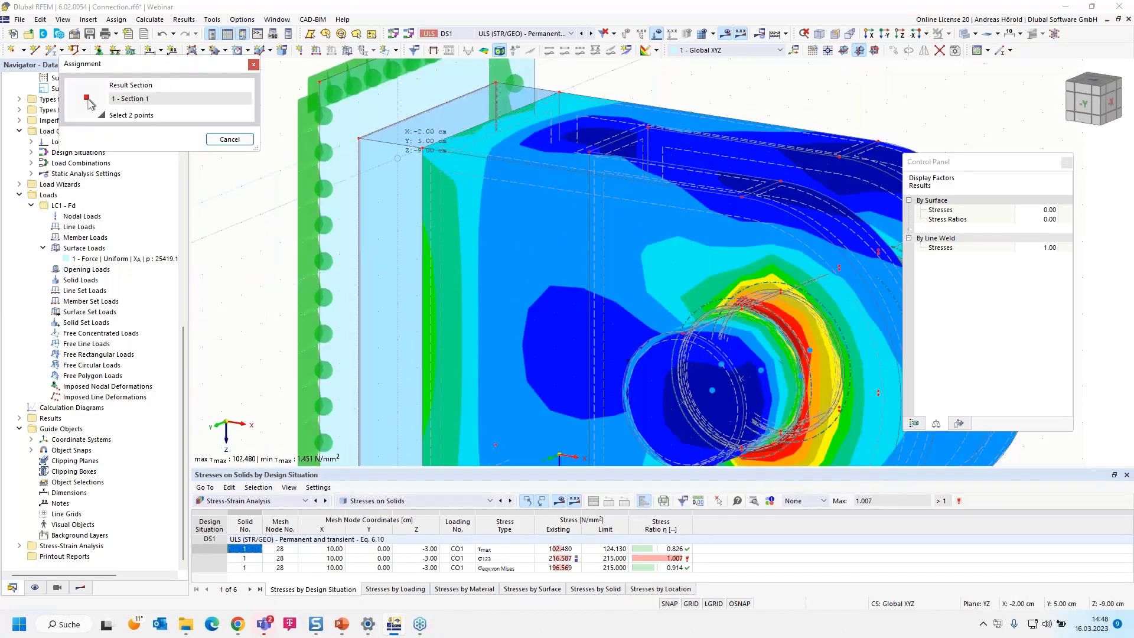
scroll(582, 172, "down", 1)
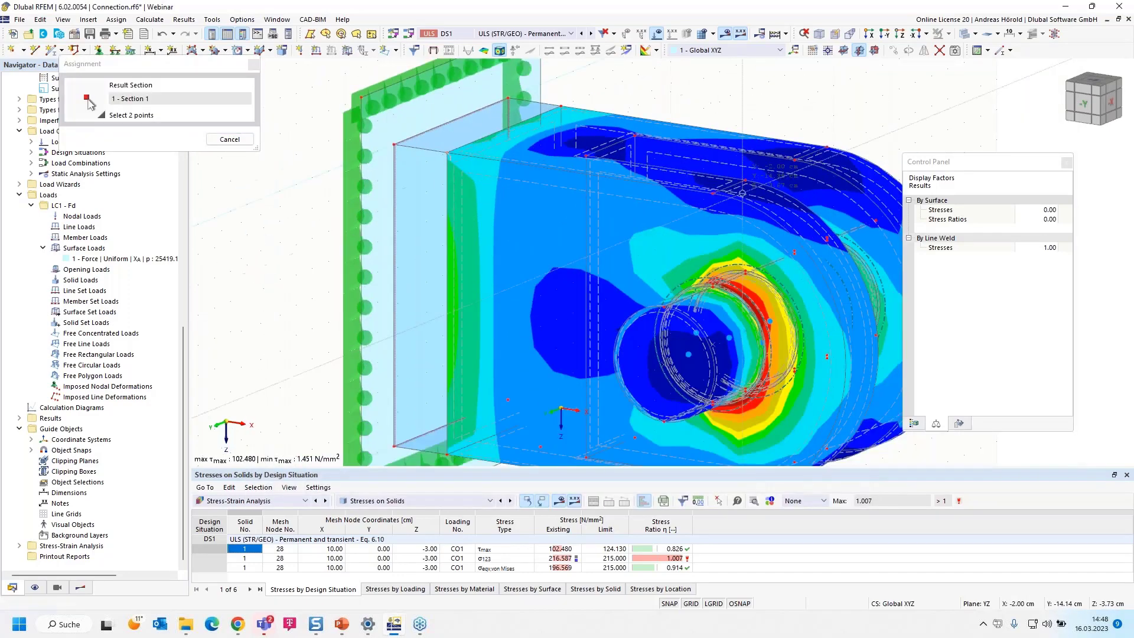
left_click(713, 193)
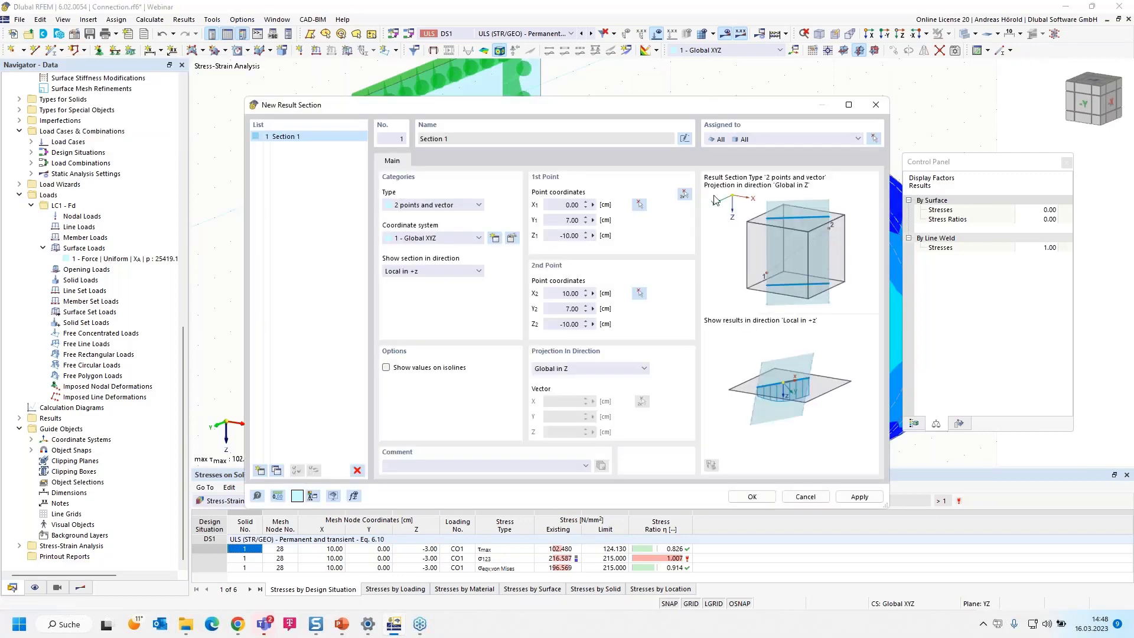
- Set the result section's X2 to 15 cm and both Y coordinates to 6 cm, and save the section
left_click_drag(753, 107, 441, 147)
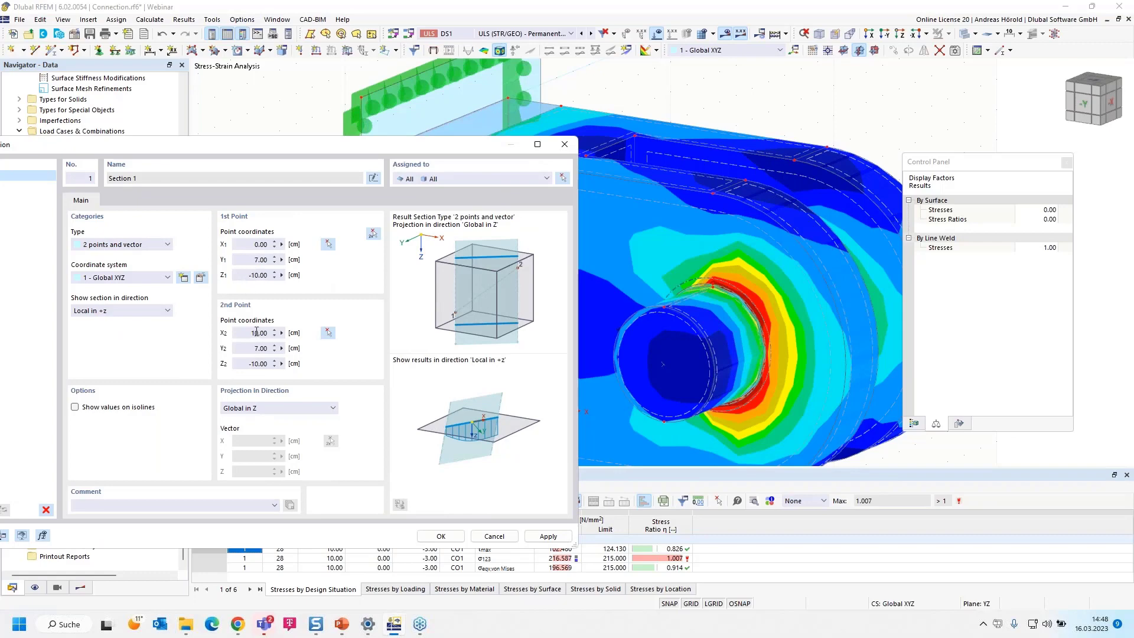
left_click_drag(257, 331, 281, 332)
type("5")
key("Tab")
type("6")
left_click(260, 260)
type("6")
left_click(440, 536)
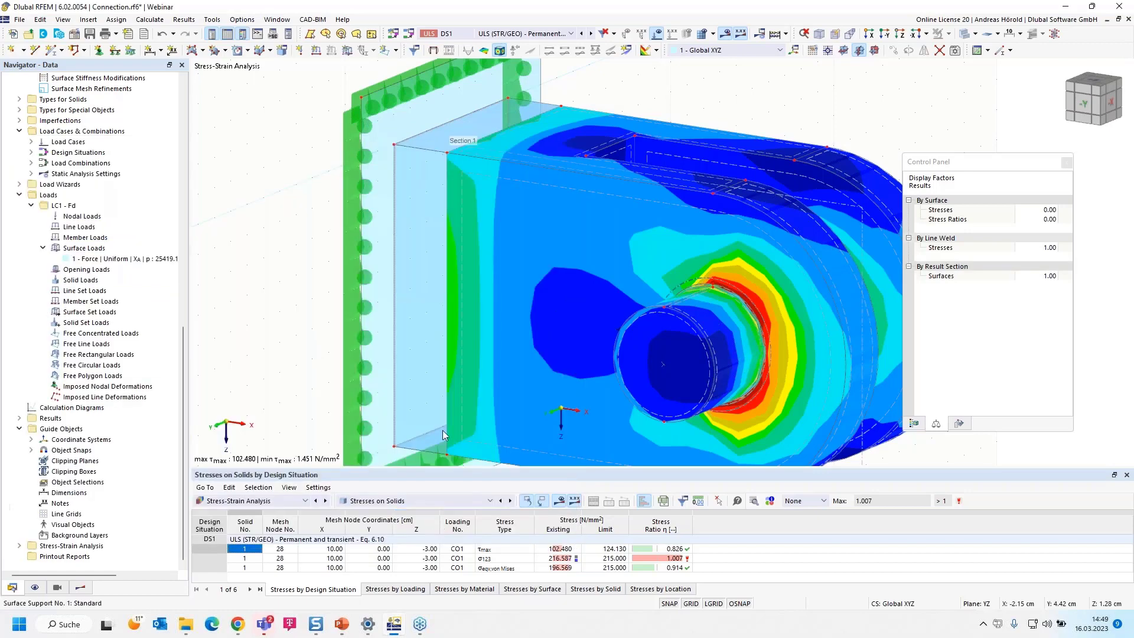
- Display the solid results on the plane of result section 1
scroll(458, 371, "down", 3)
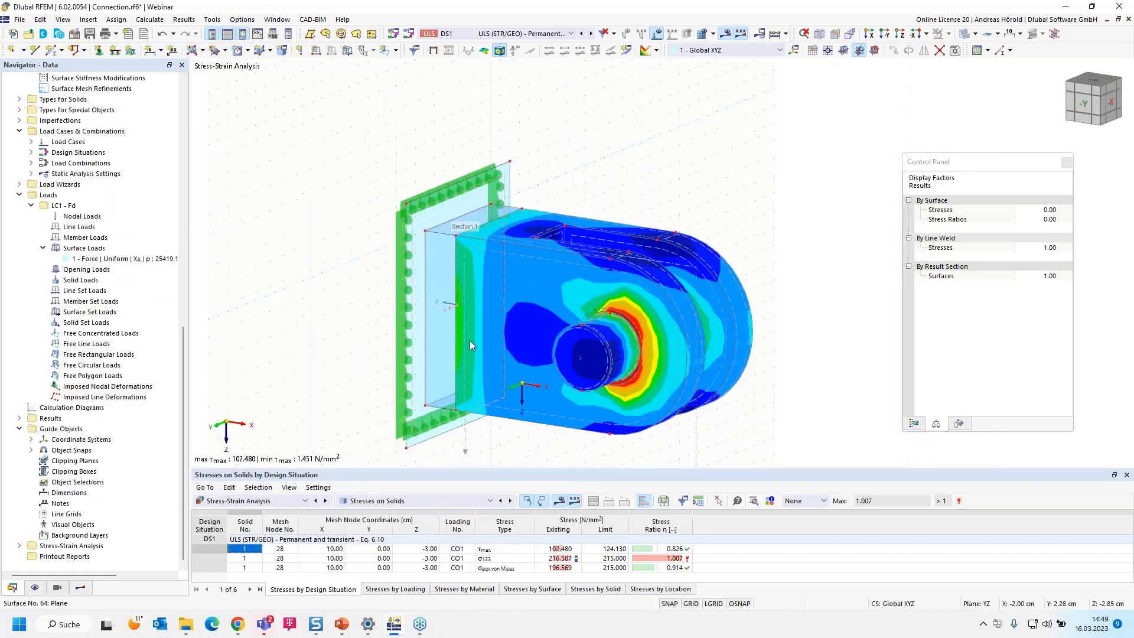
left_click(81, 588)
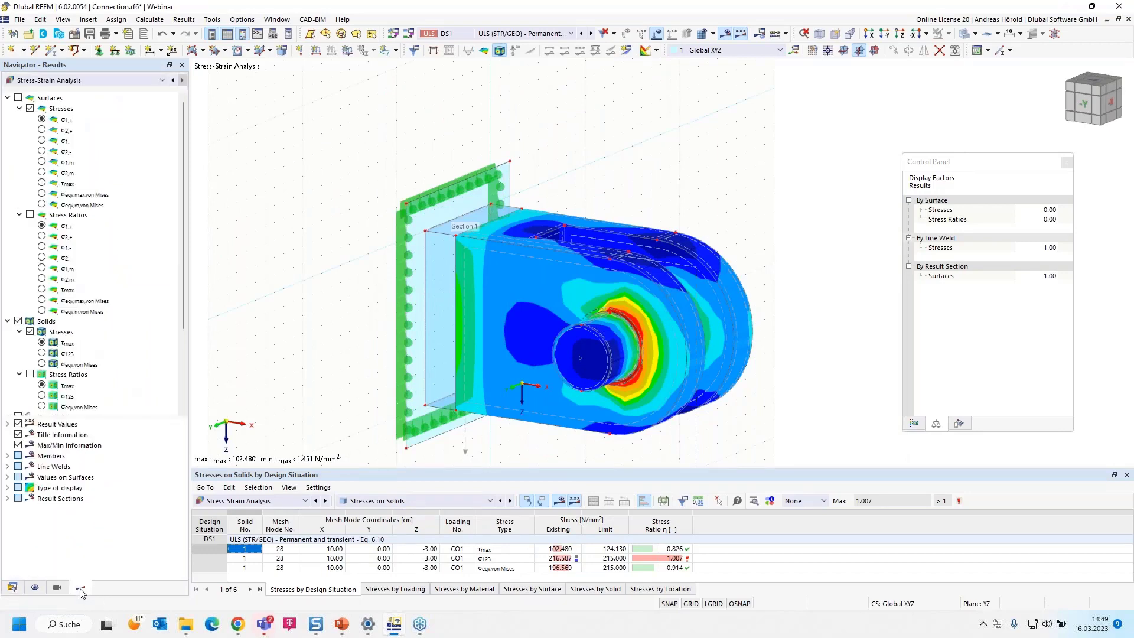
scroll(35, 378, "down", 3)
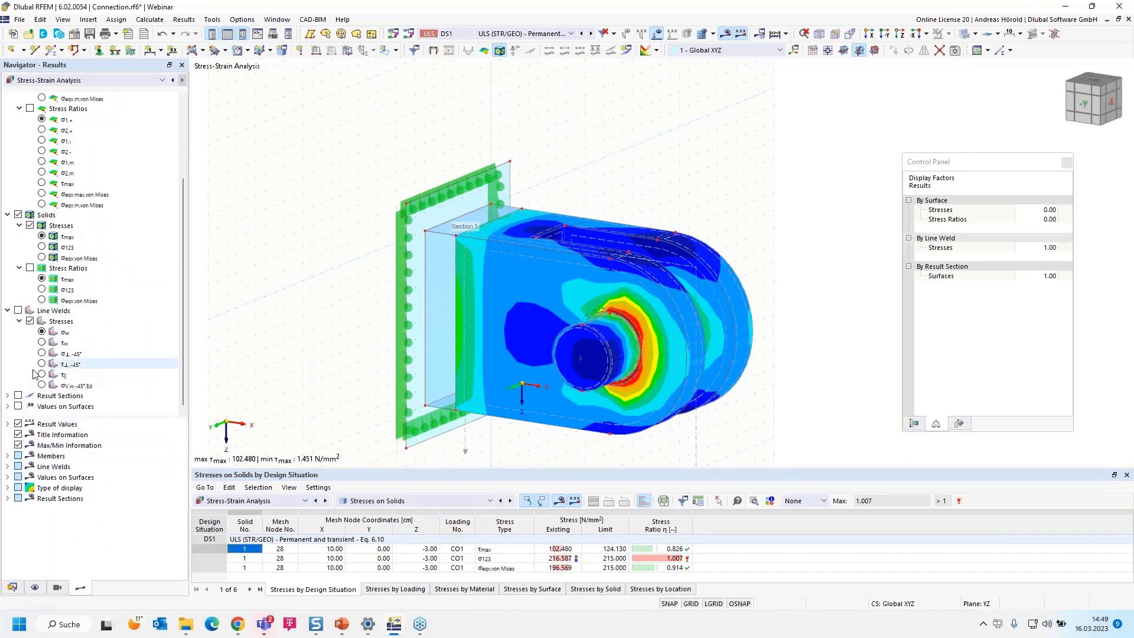
left_click(8, 395)
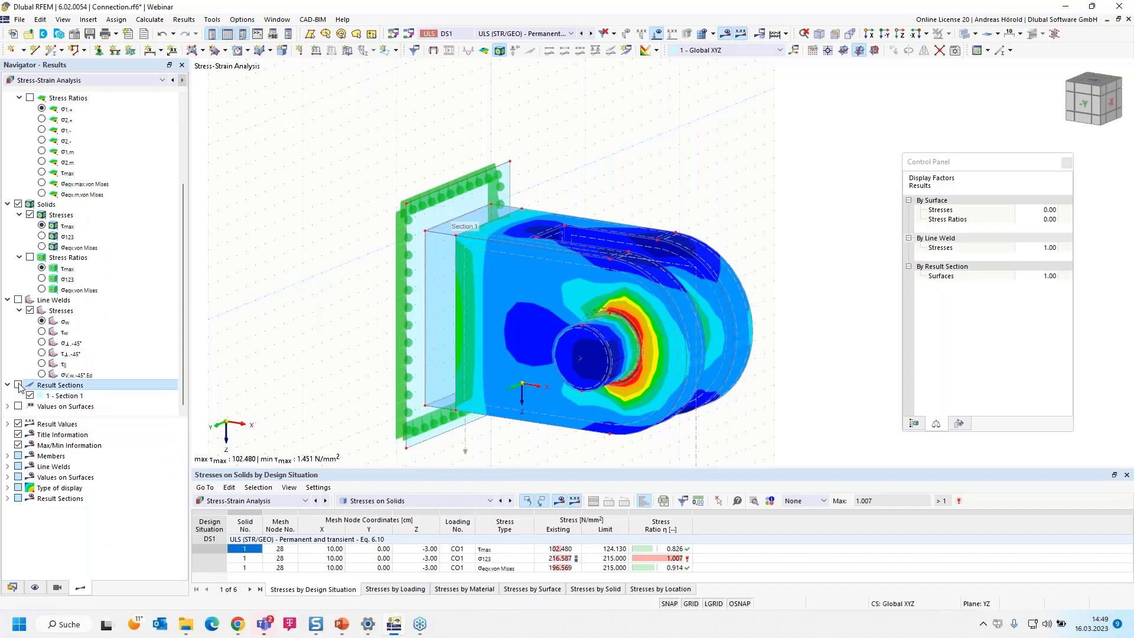
left_click(18, 384)
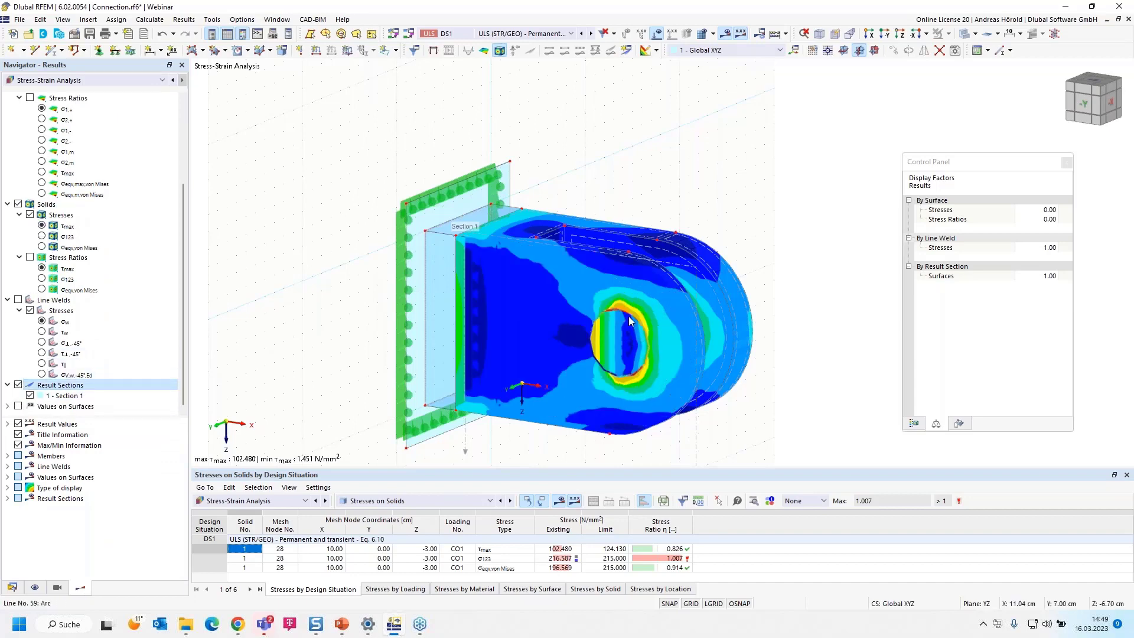
- Compare the σ123 and von Mises stress ratios of the solids on result section 1, ending with σ123 around the pin
left_click(42, 279)
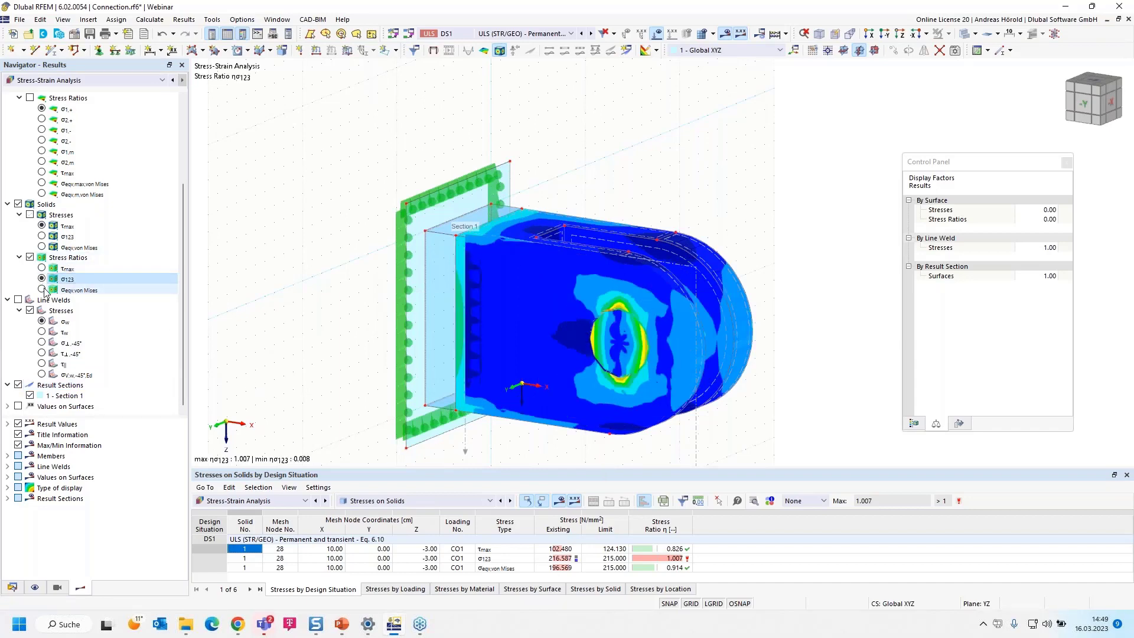
left_click(42, 290)
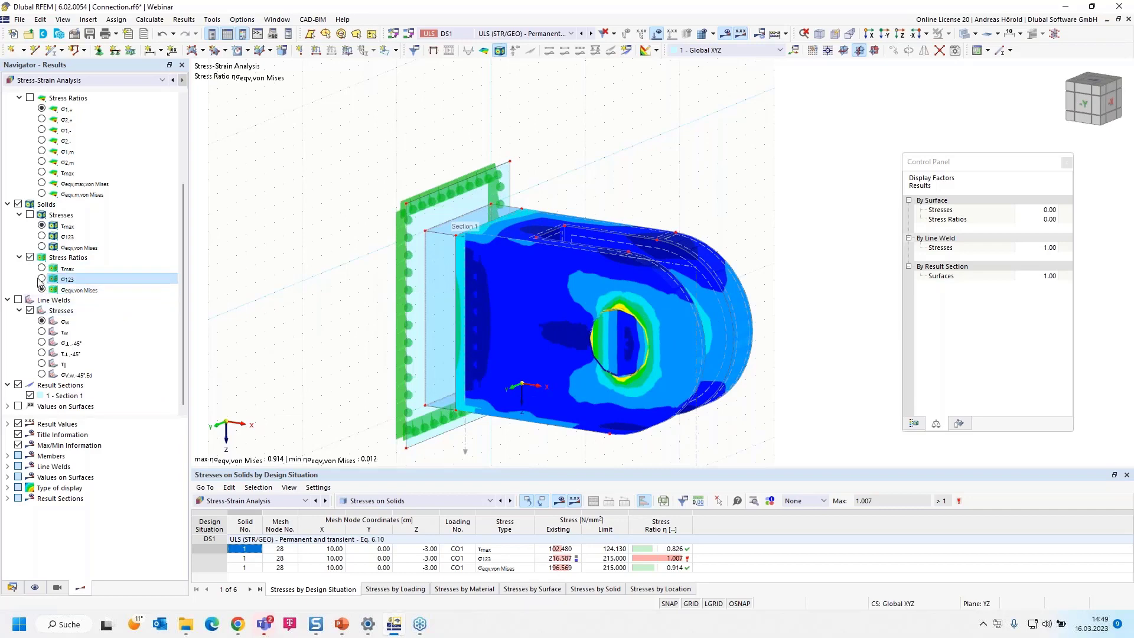
left_click(41, 280)
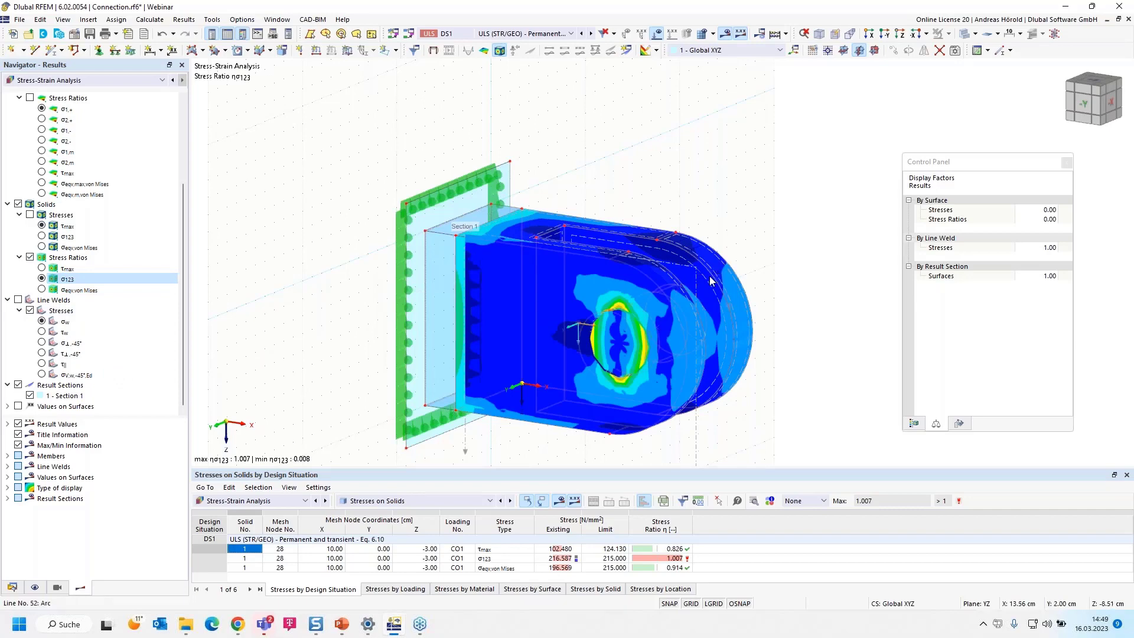
scroll(704, 437, "down", 3)
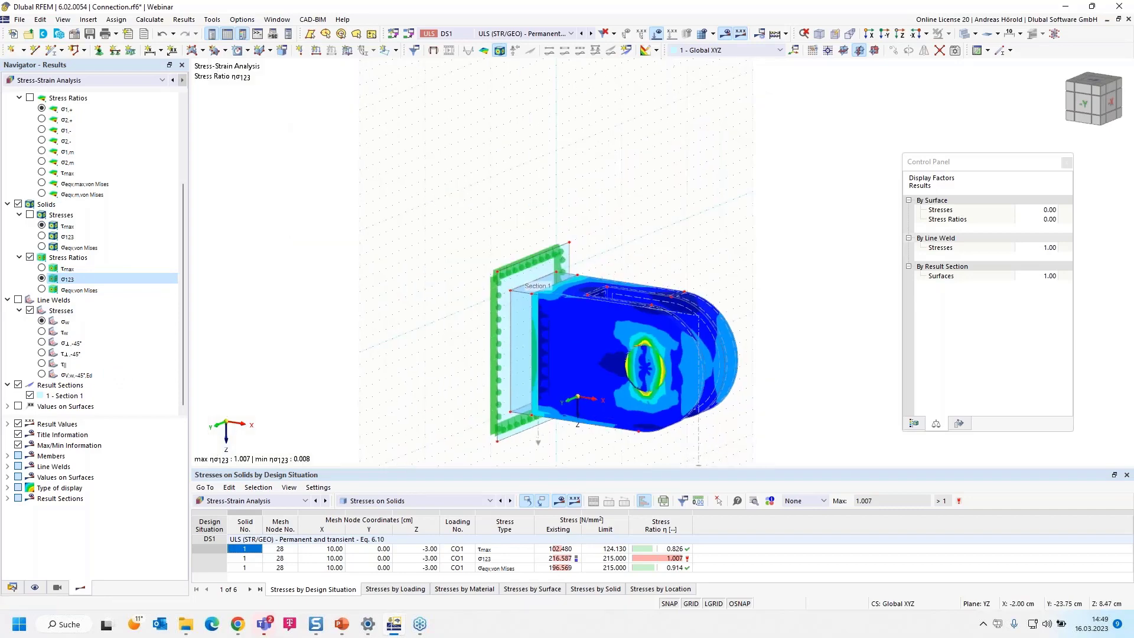
scroll(703, 440, "up", 3)
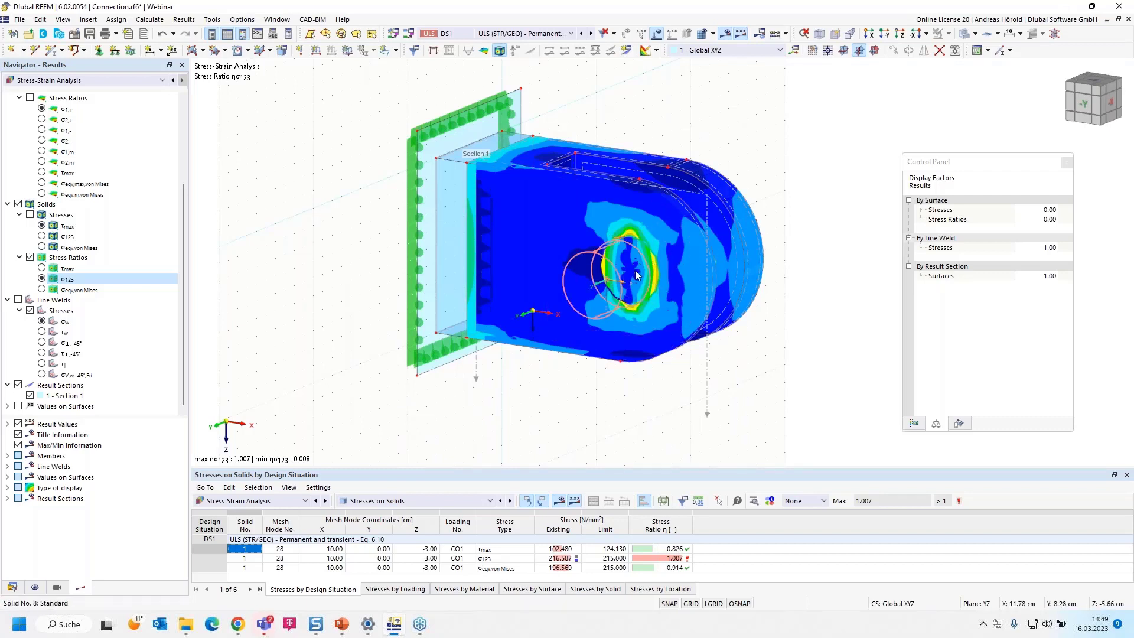
scroll(636, 271, "up", 2)
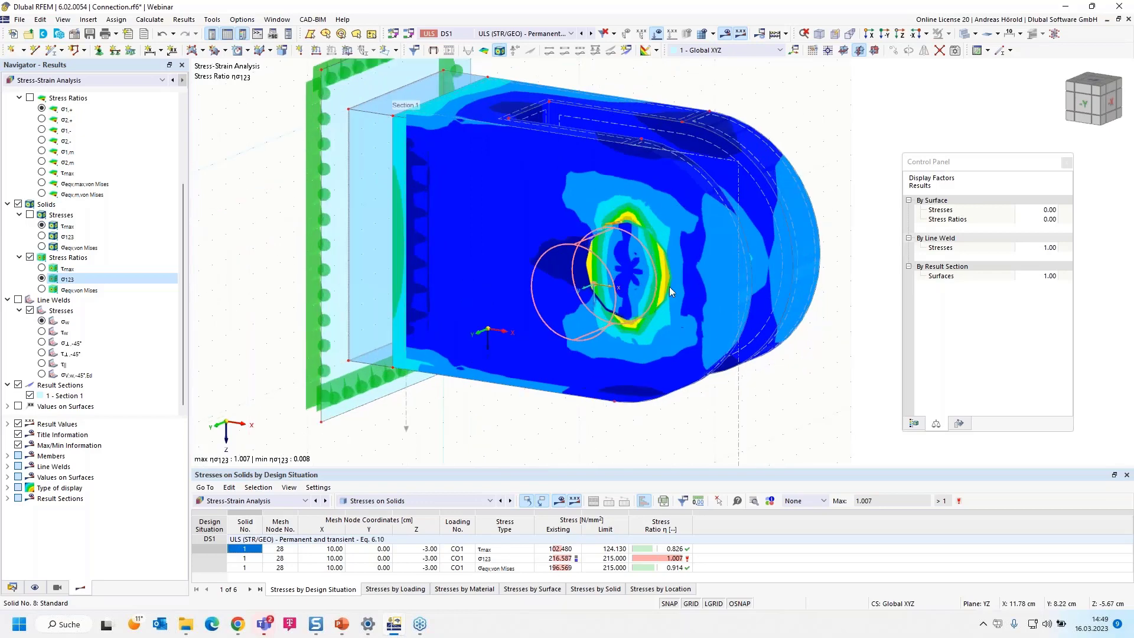
- Duplicate result section 1 and set the copy's projection direction to Global in Y
double_click(738, 393)
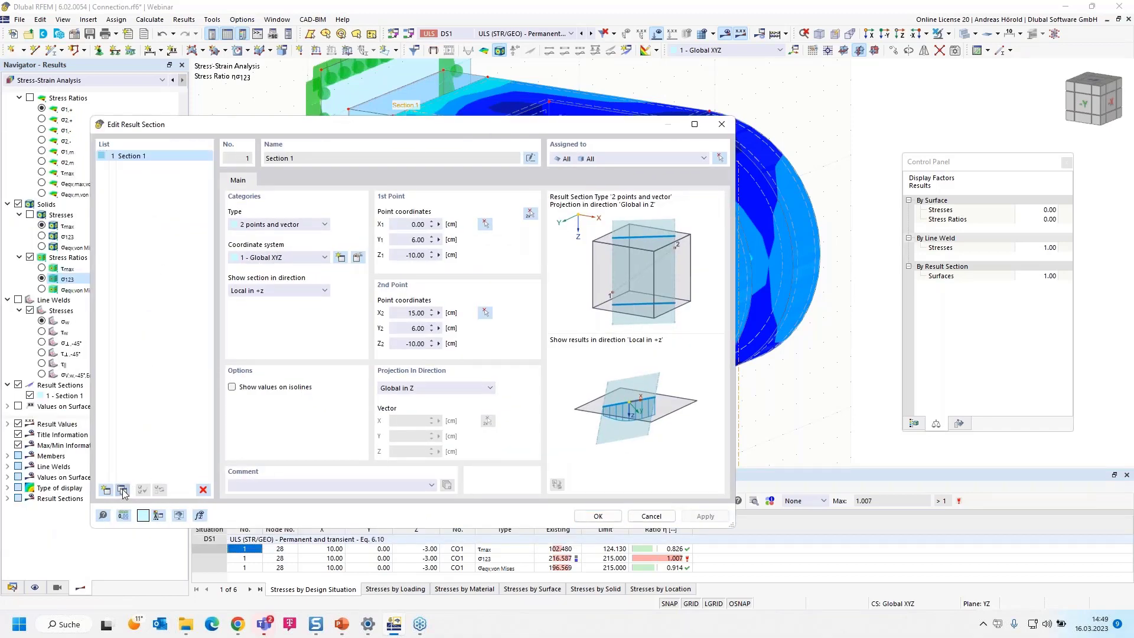
left_click(123, 490)
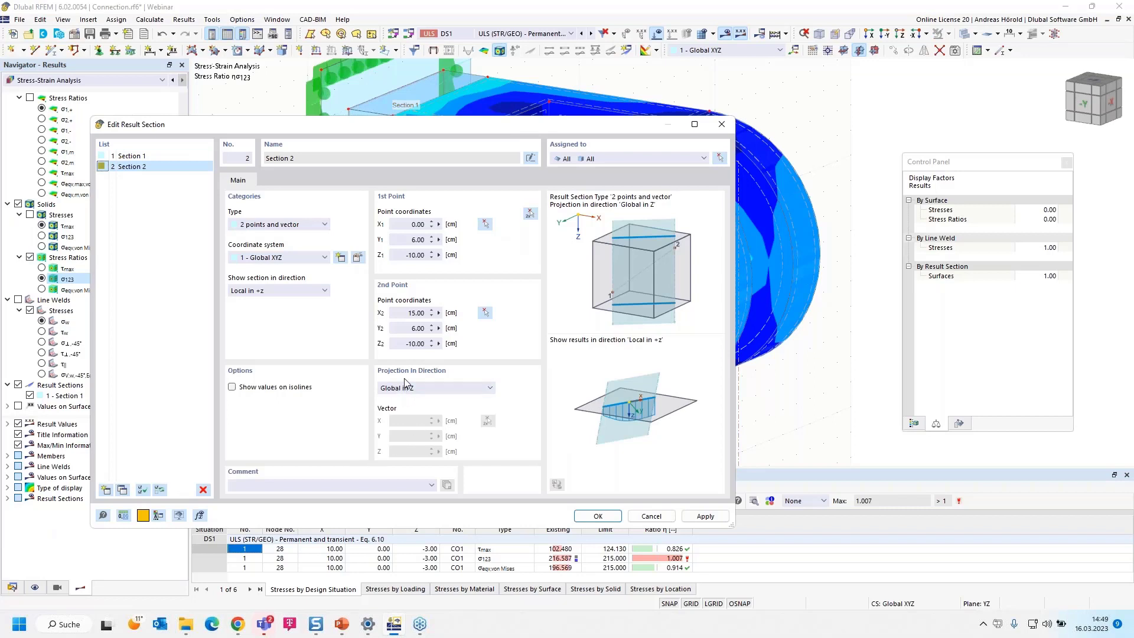
left_click(423, 388)
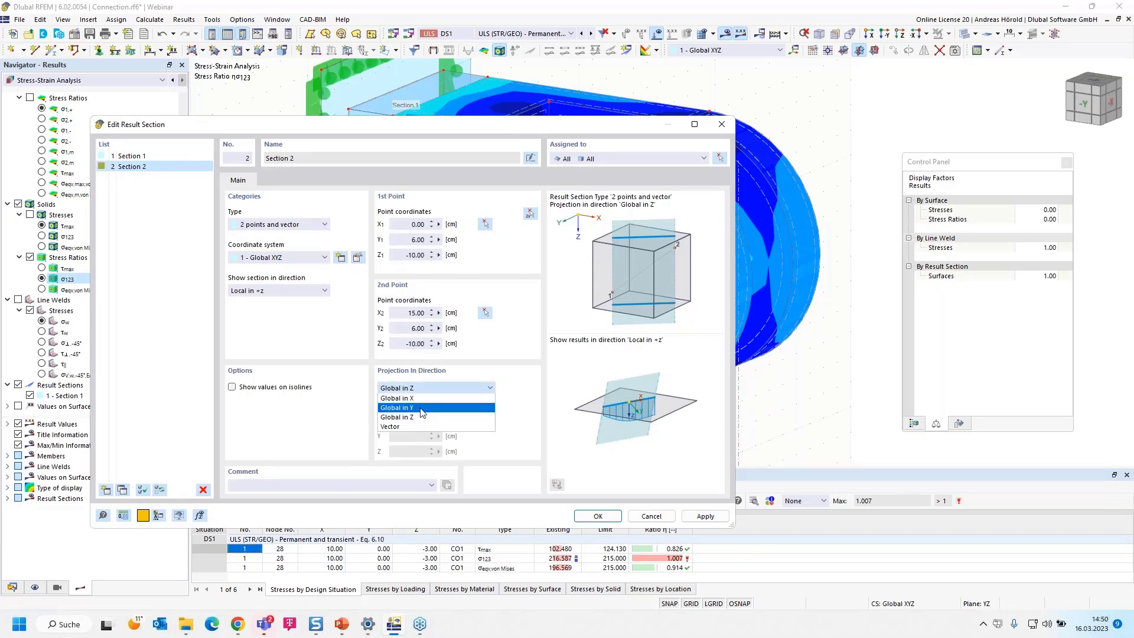
left_click(423, 407)
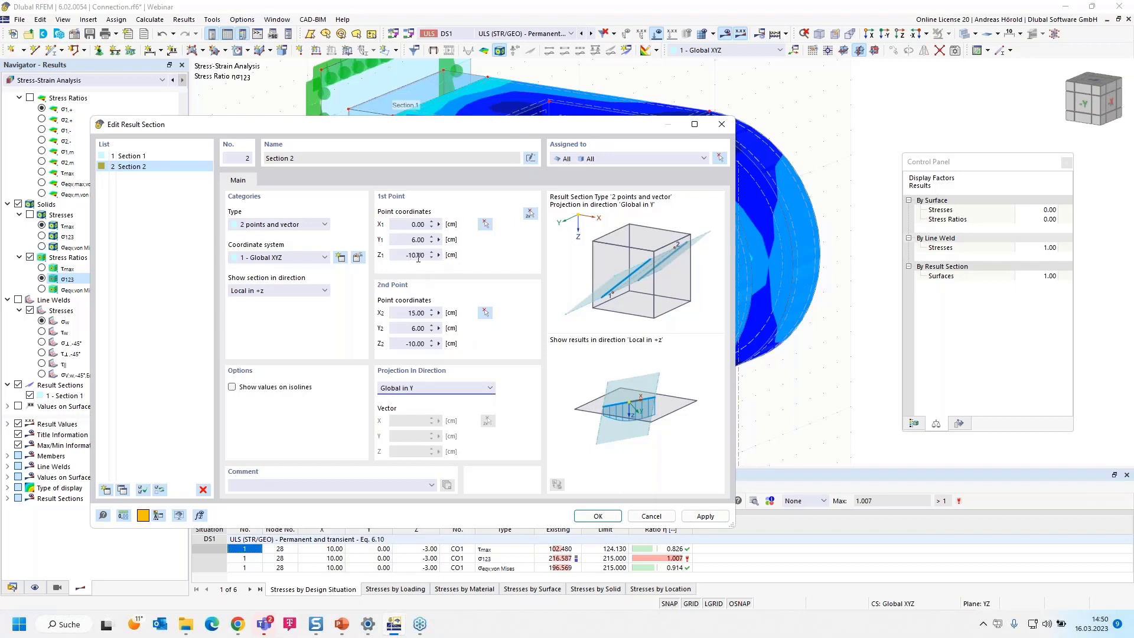
- Set Z1 and Z2 of the duplicated result section to -5 cm and save it
left_click(409, 255)
type("-5")
left_click(411, 343)
type("-5")
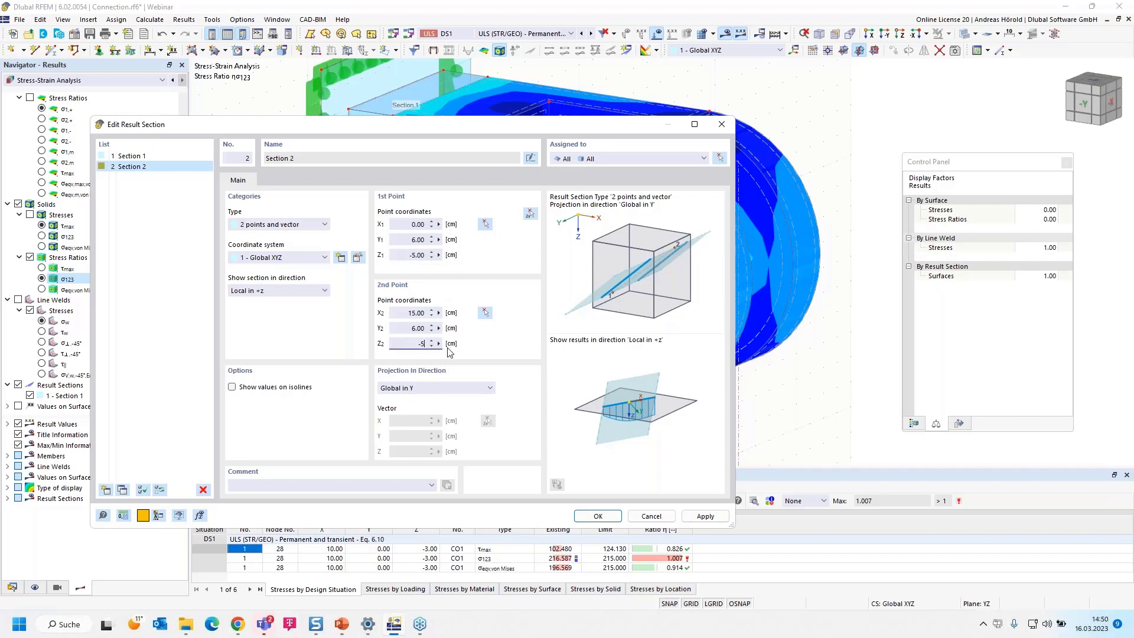
left_click(597, 516)
scroll(661, 345, "down", 3)
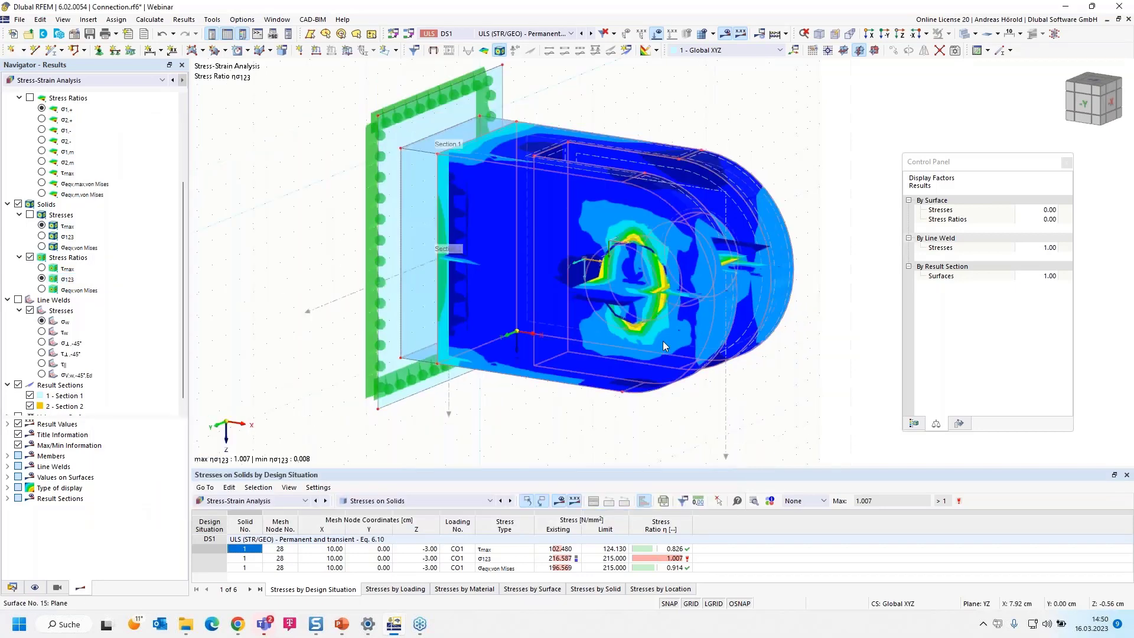
- Hide result section 1 and examine the σ123 stress ratio through the pin on result section 2 alone
left_click(30, 395)
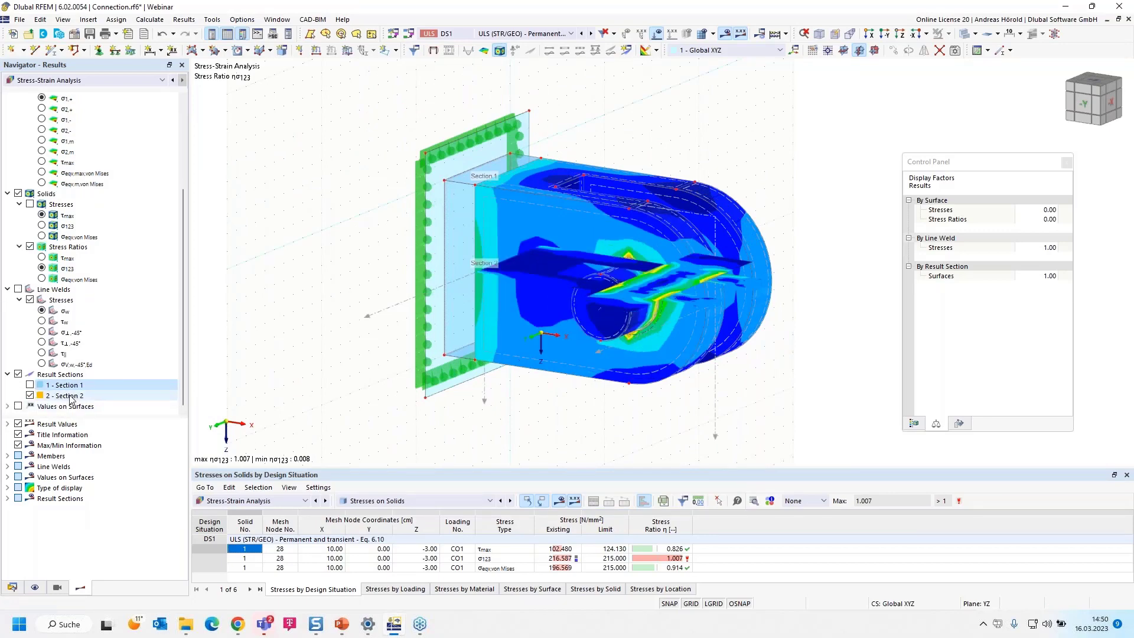
middle_click_drag(715, 440, 811, 382, "ctrl")
scroll(766, 361, "up", 3)
scroll(810, 382, "down", 1)
scroll(810, 382, "up", 1)
scroll(810, 381, "down", 1)
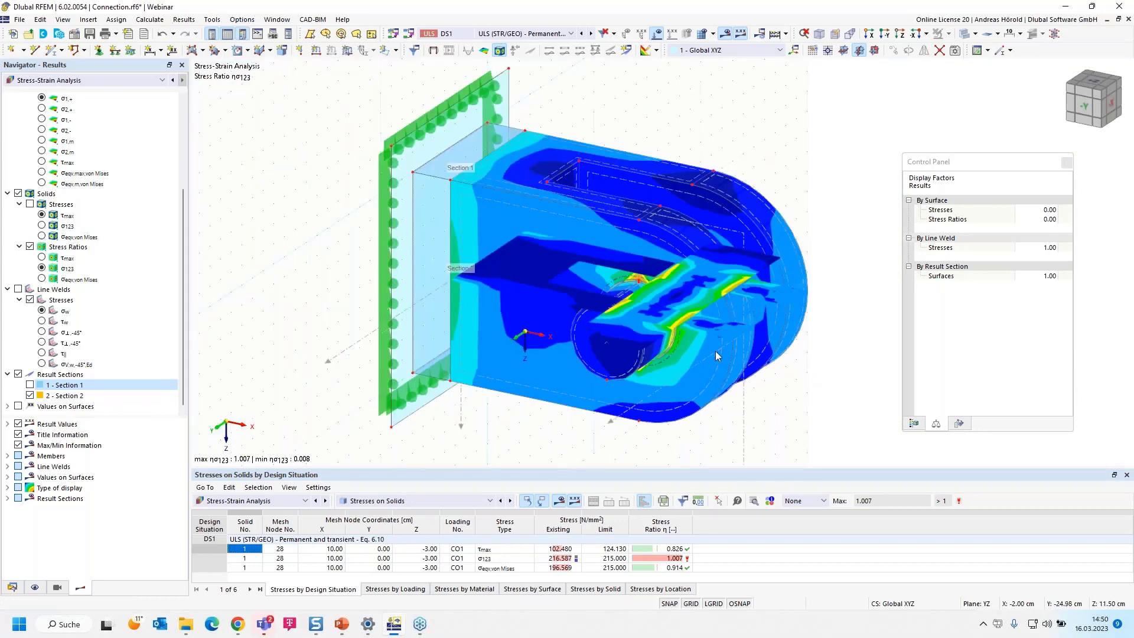
- Select result section 1 instead of section 2, and turn off the display of all result sections
left_click(29, 385)
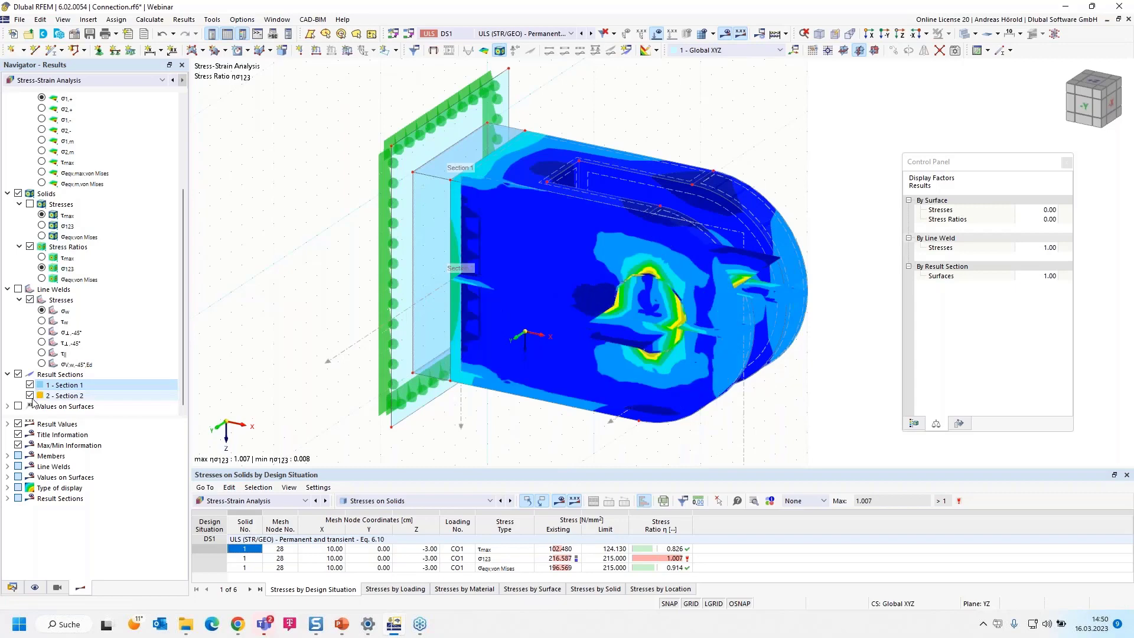
left_click(29, 395)
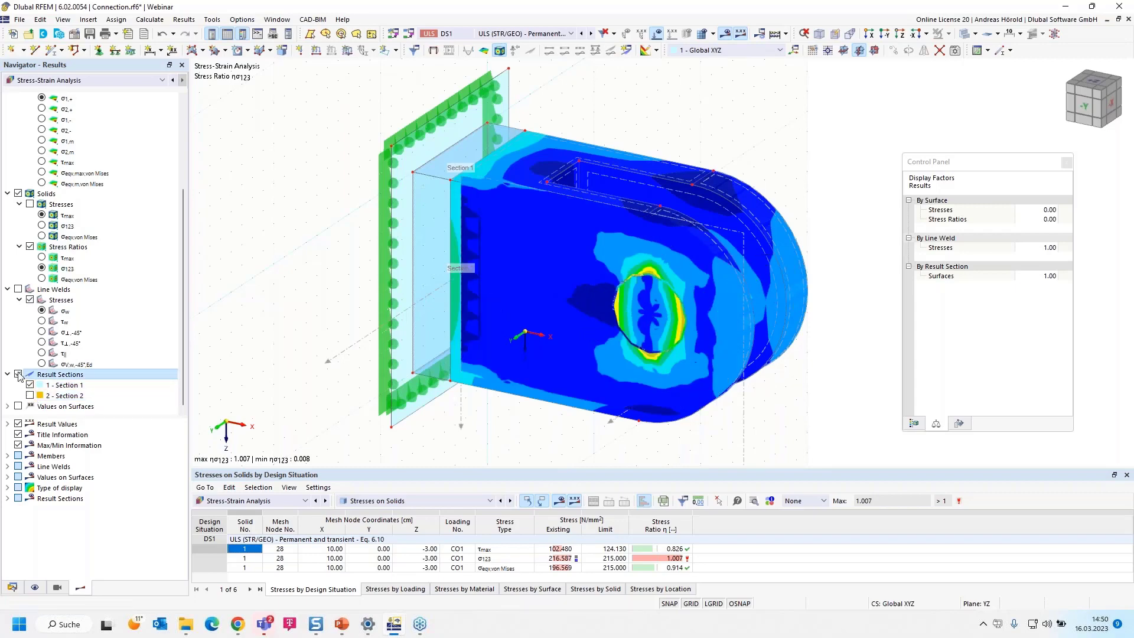
left_click(18, 374)
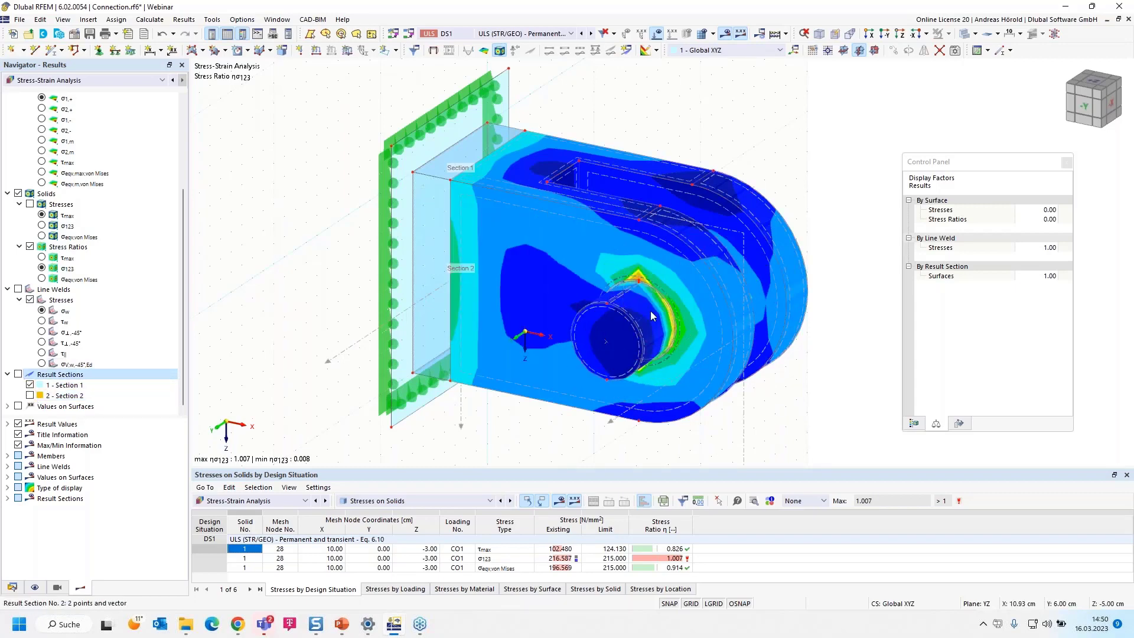
- Inspect the σ123 stress ratio peak where the pin meets the plate, and display the τmax stress ratio on the solids
scroll(629, 264, "up", 5)
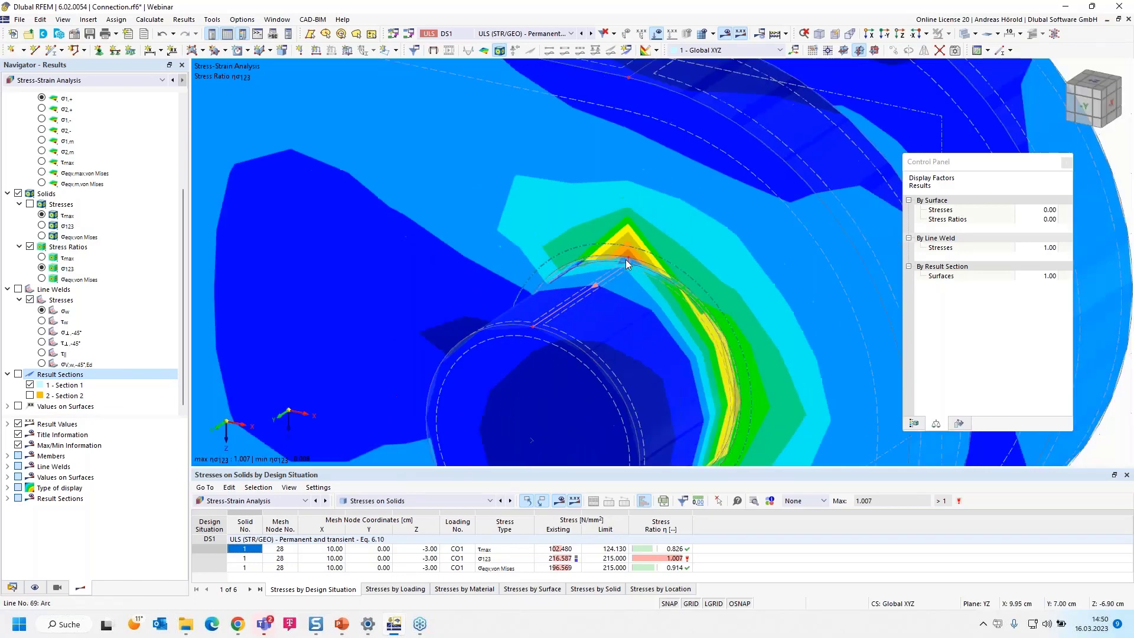
scroll(625, 251, "down", 5)
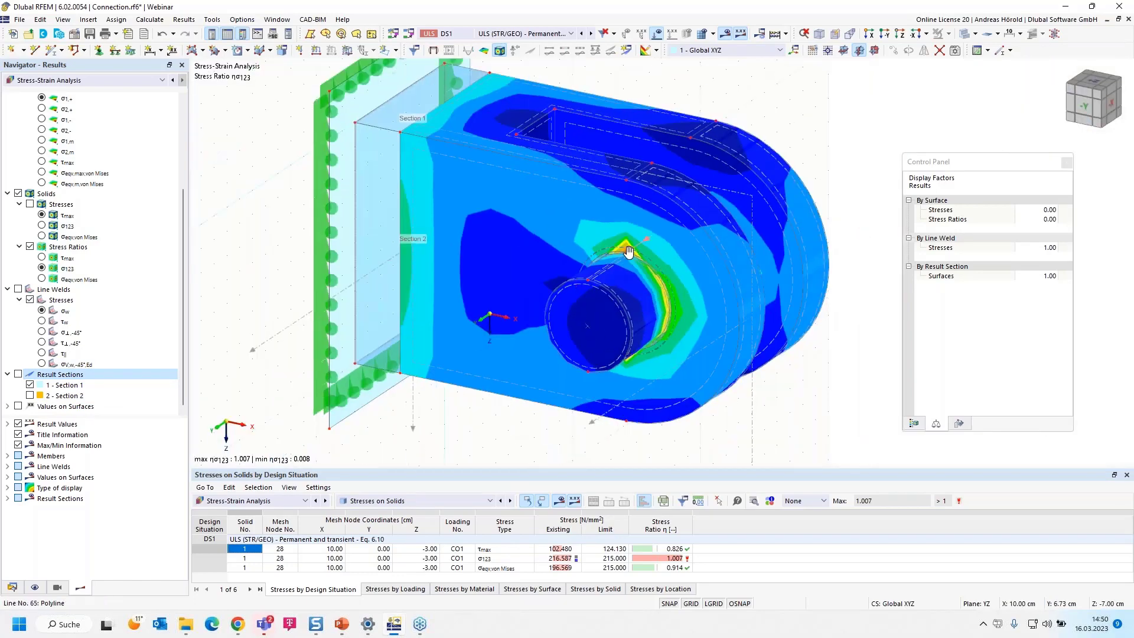
scroll(628, 251, "down", 3)
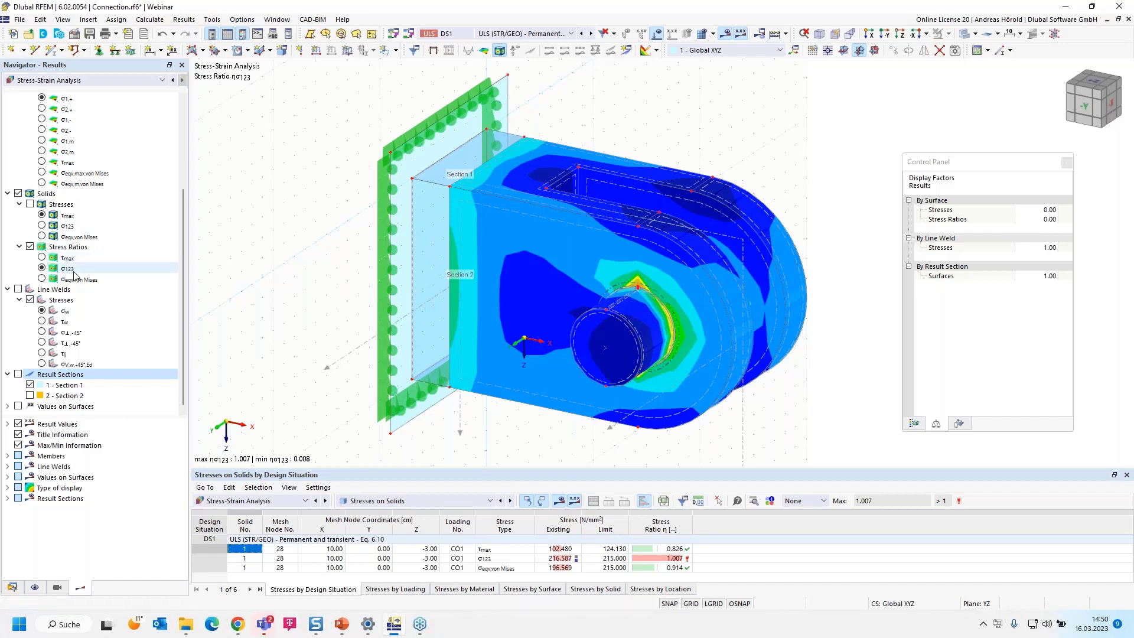
left_click(42, 257)
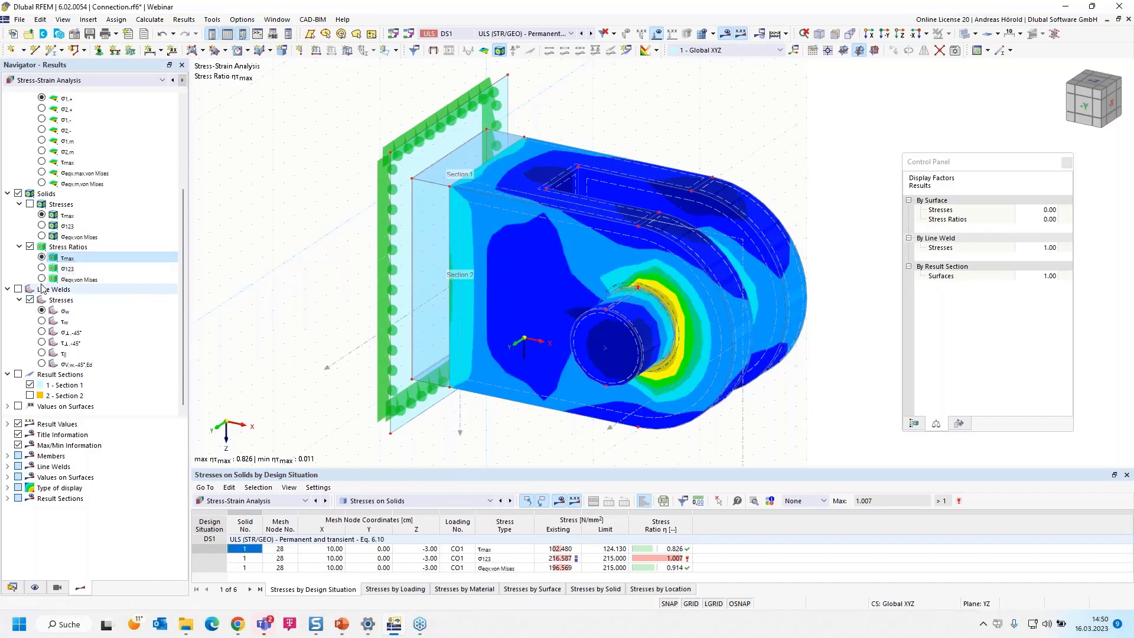
- Display the σeqv,von Mises stress ratio on the solids and start printing the graphics to the printout report
left_click(42, 278)
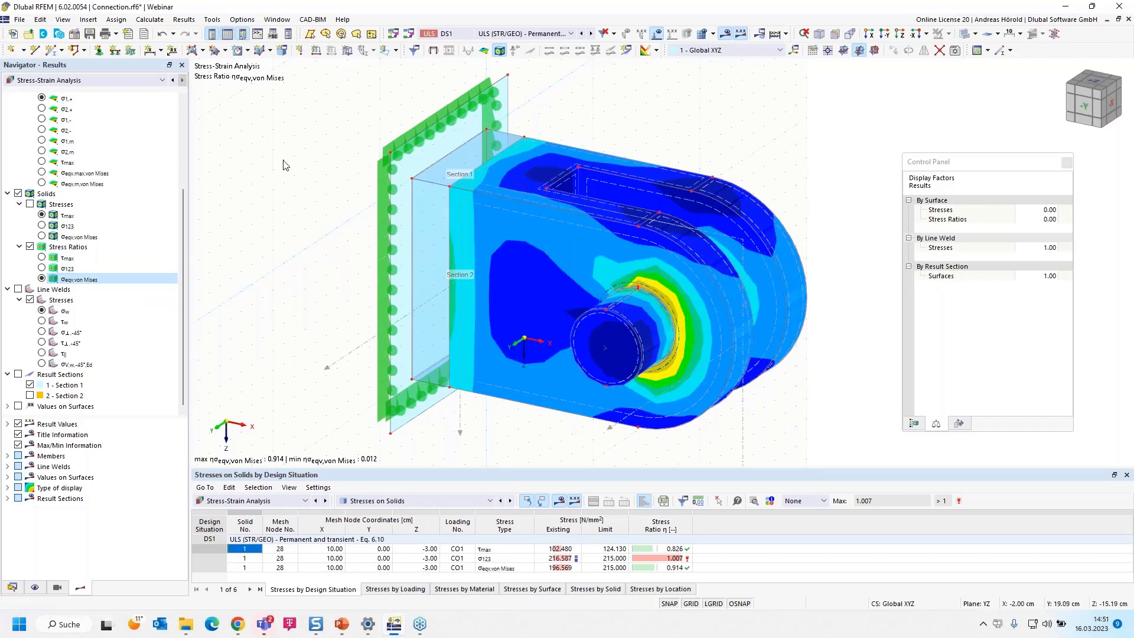
left_click(116, 34)
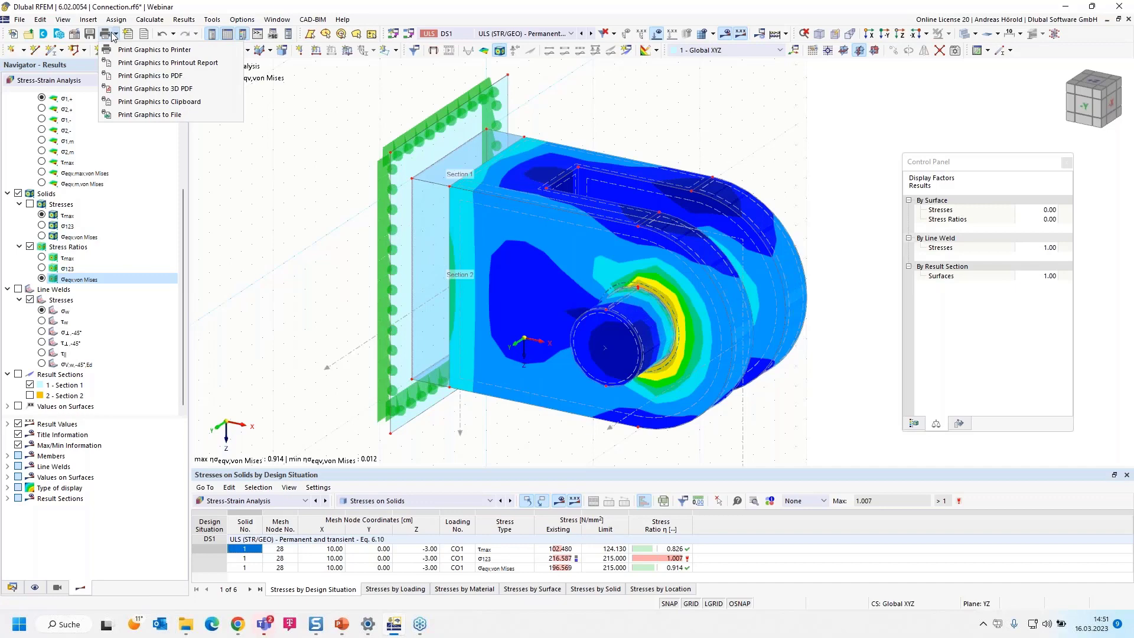
left_click(159, 63)
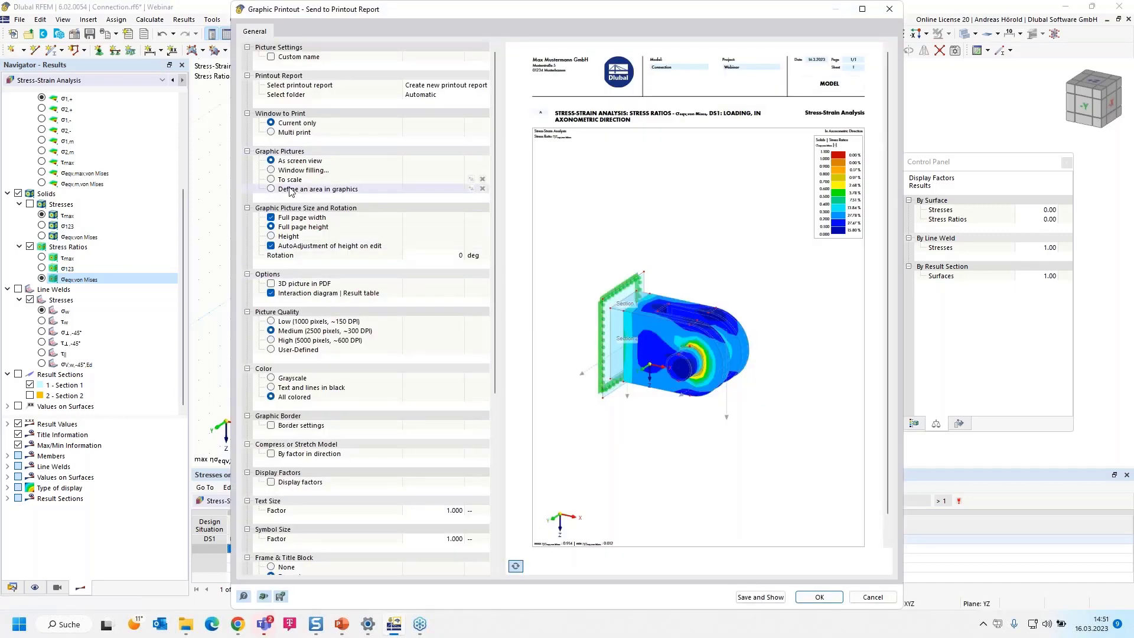
- Set the printout pictures to window filling and switch the window to print to Multi print
left_click(271, 171)
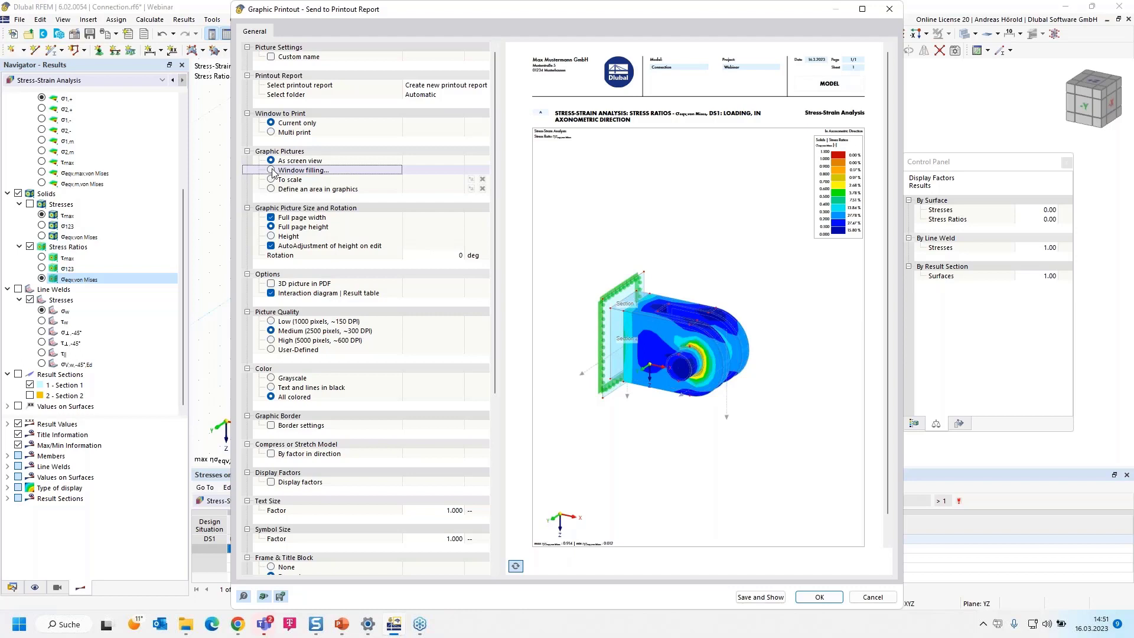
left_click(272, 171)
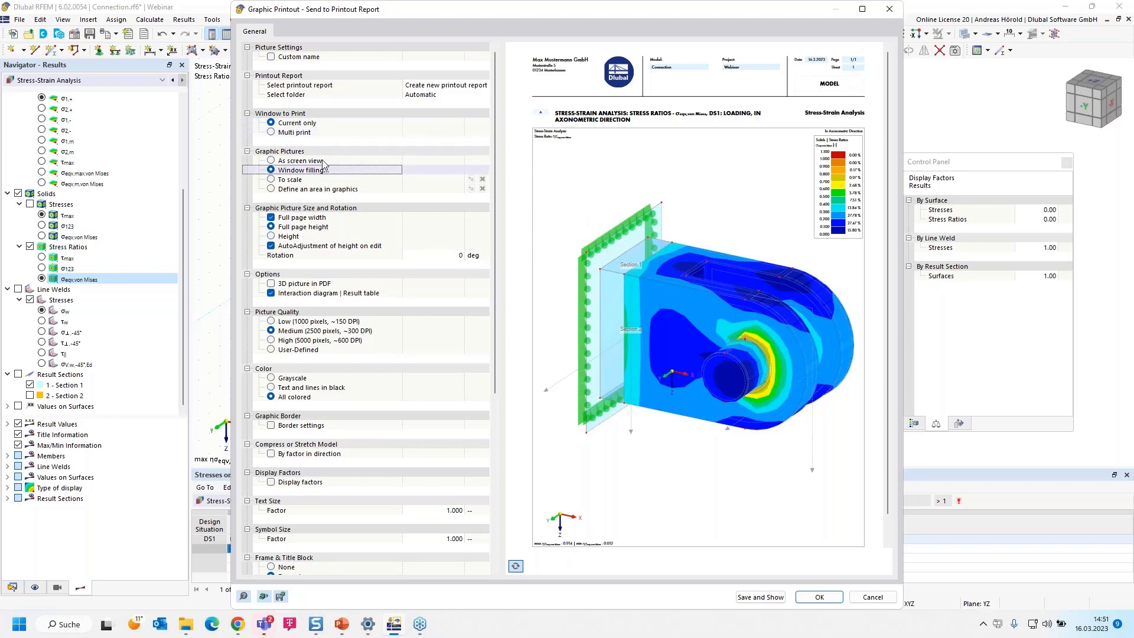
left_click(273, 133)
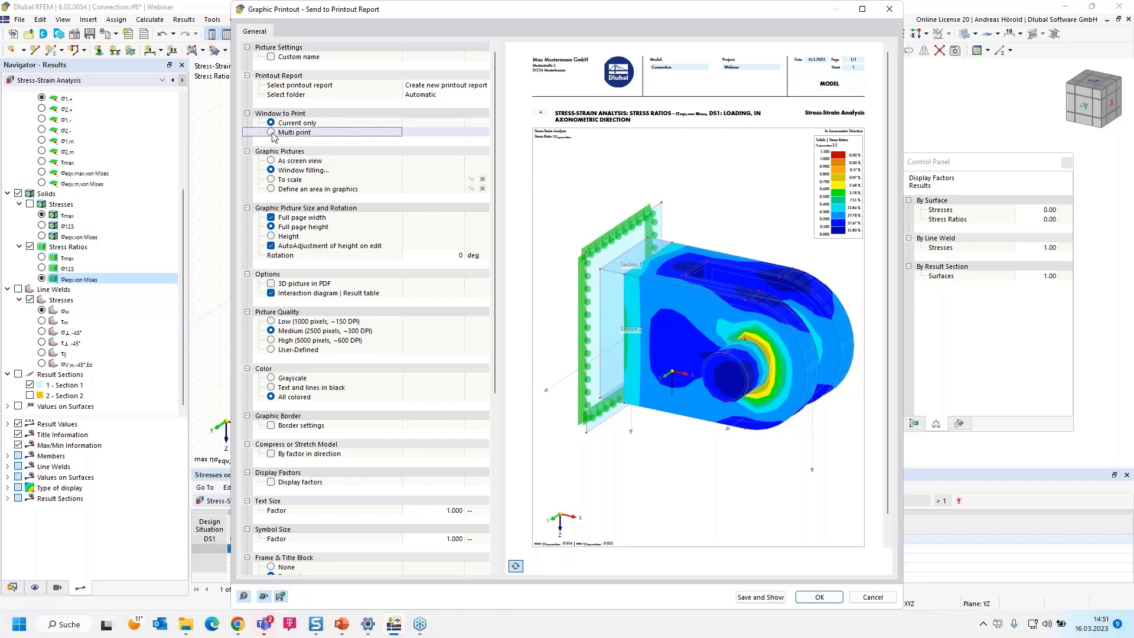
left_click(271, 132)
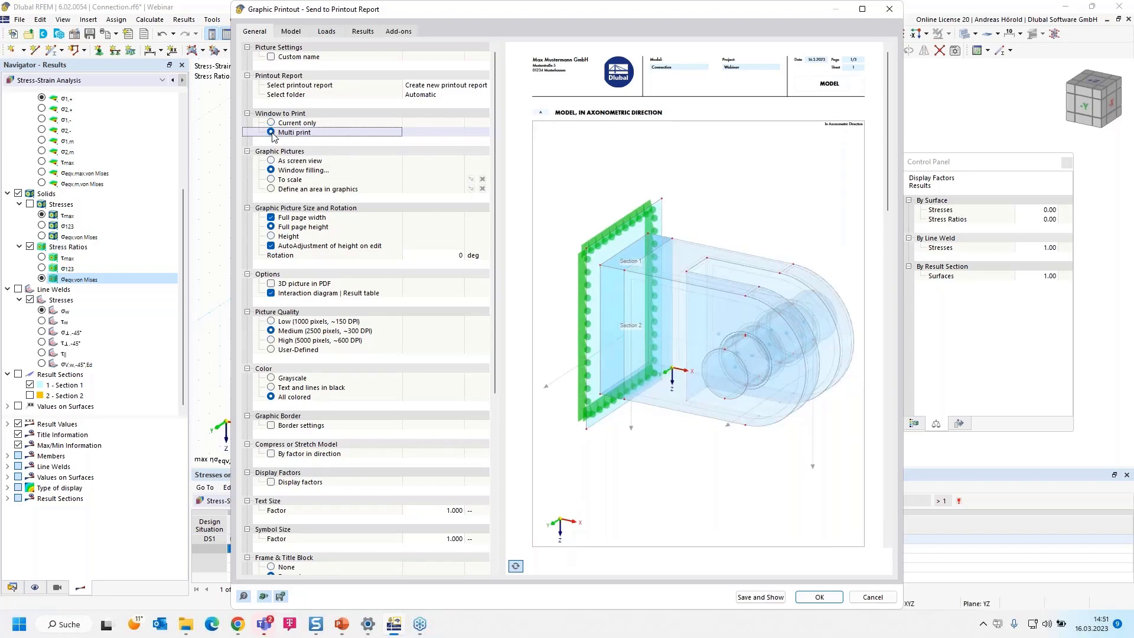
- Add model pictures in directions +Z, -X and -Y to the current view for the printout
left_click(287, 33)
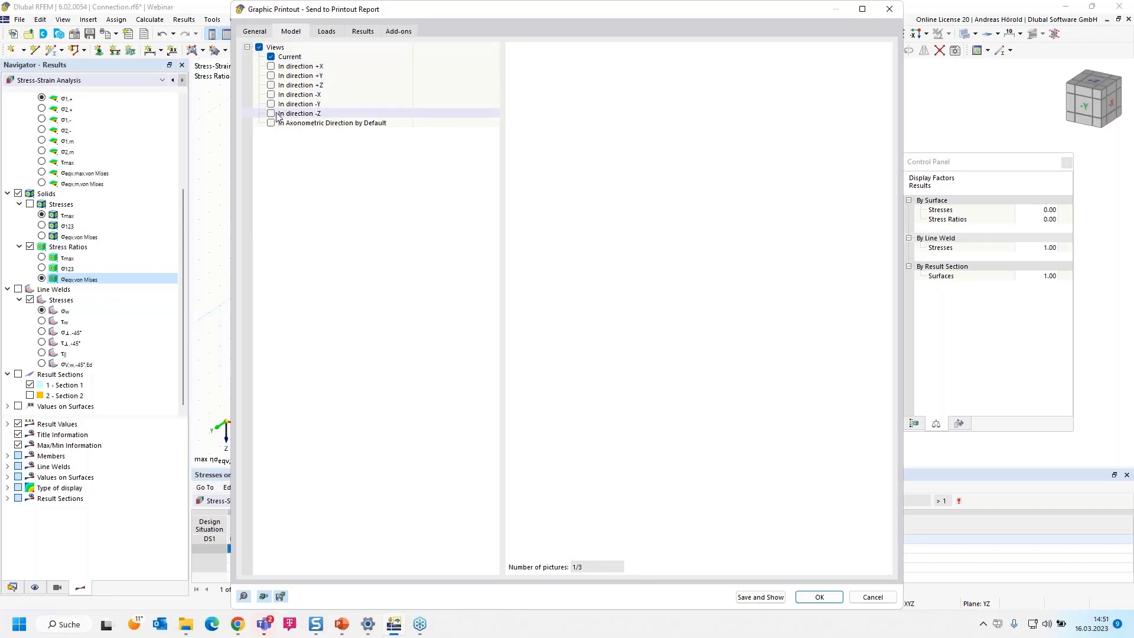
left_click(271, 89)
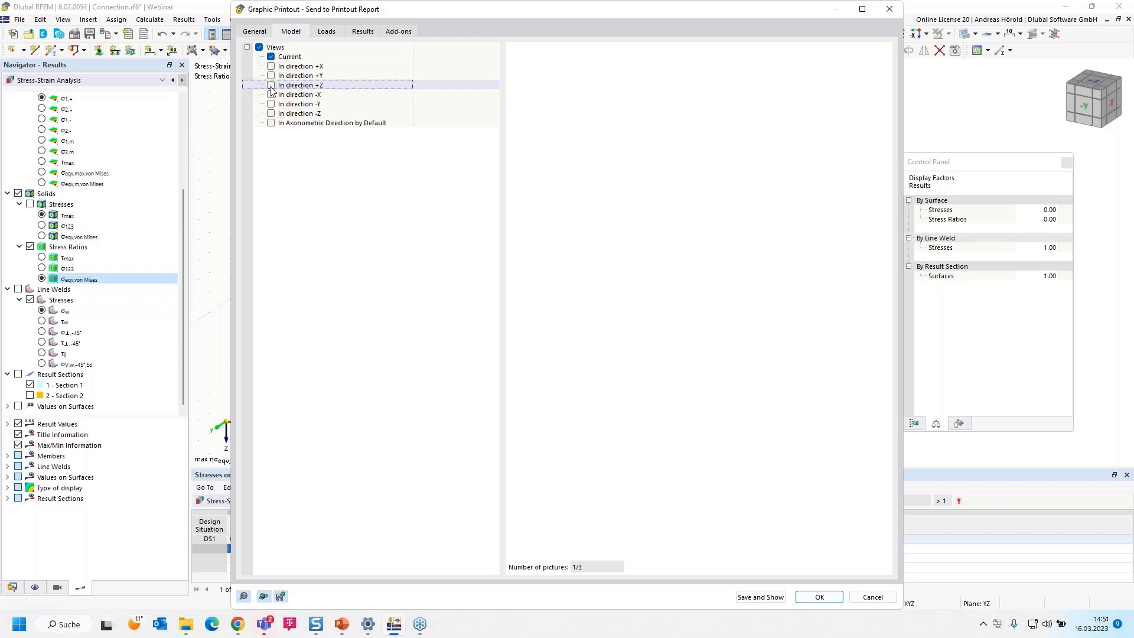
left_click(271, 94)
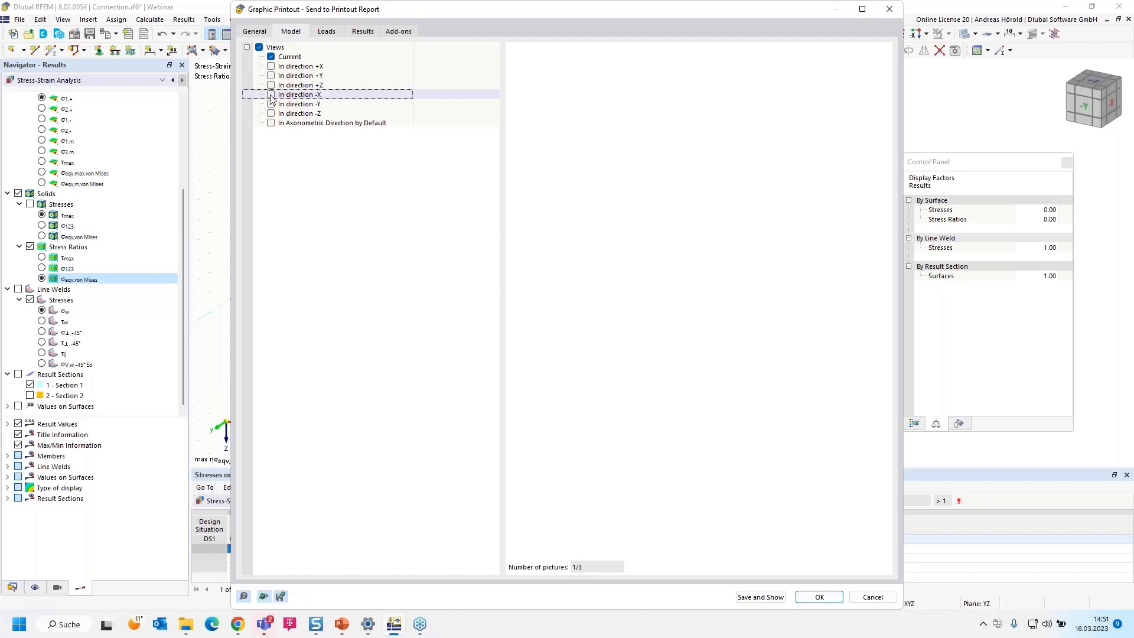
left_click(271, 86)
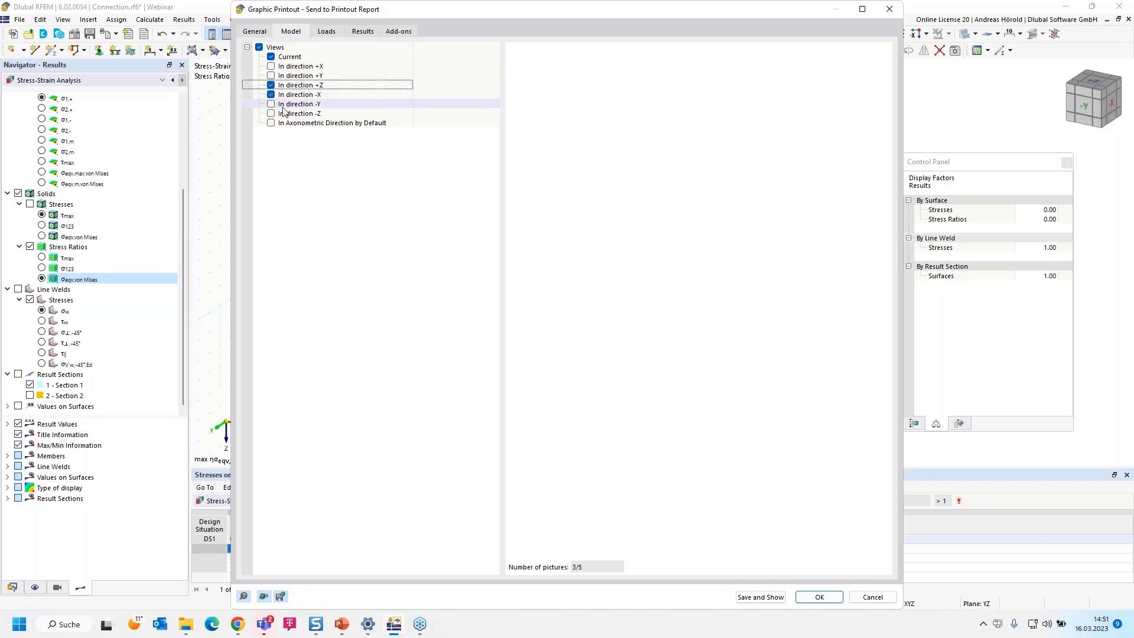
left_click(271, 105)
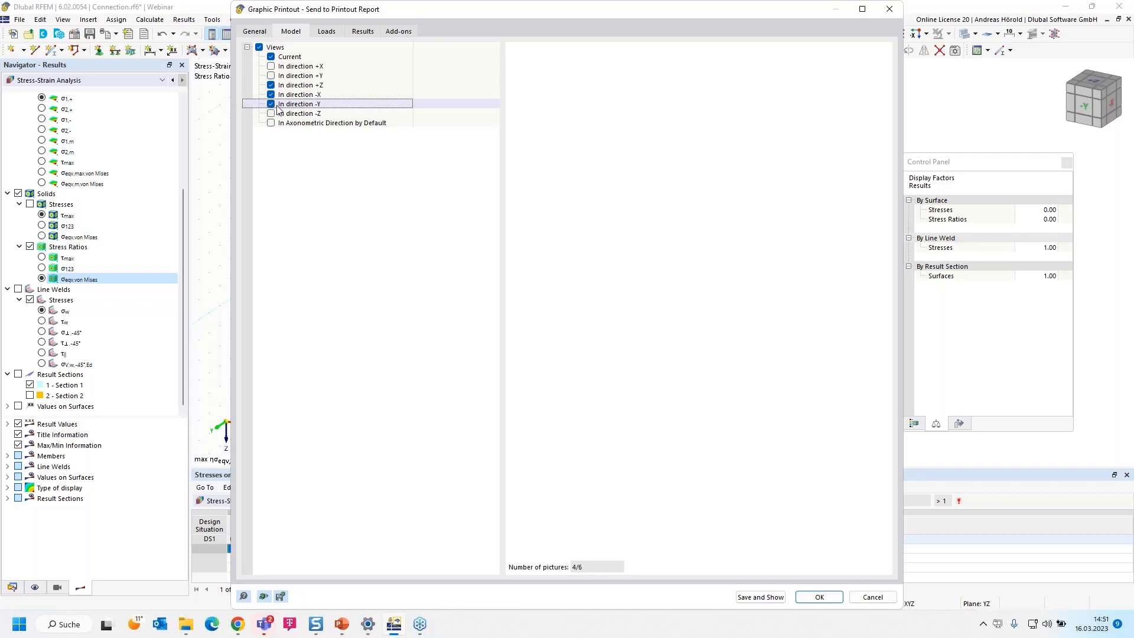
- Limit the load pictures to load case LC1 and exclude imperfections
left_click(327, 33)
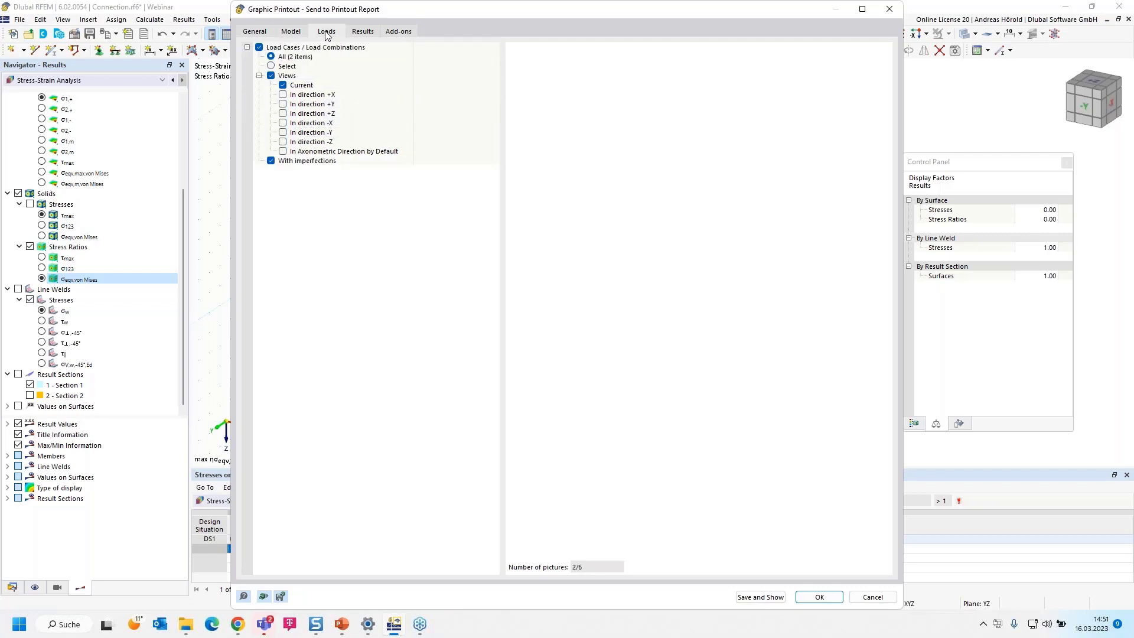
left_click(271, 66)
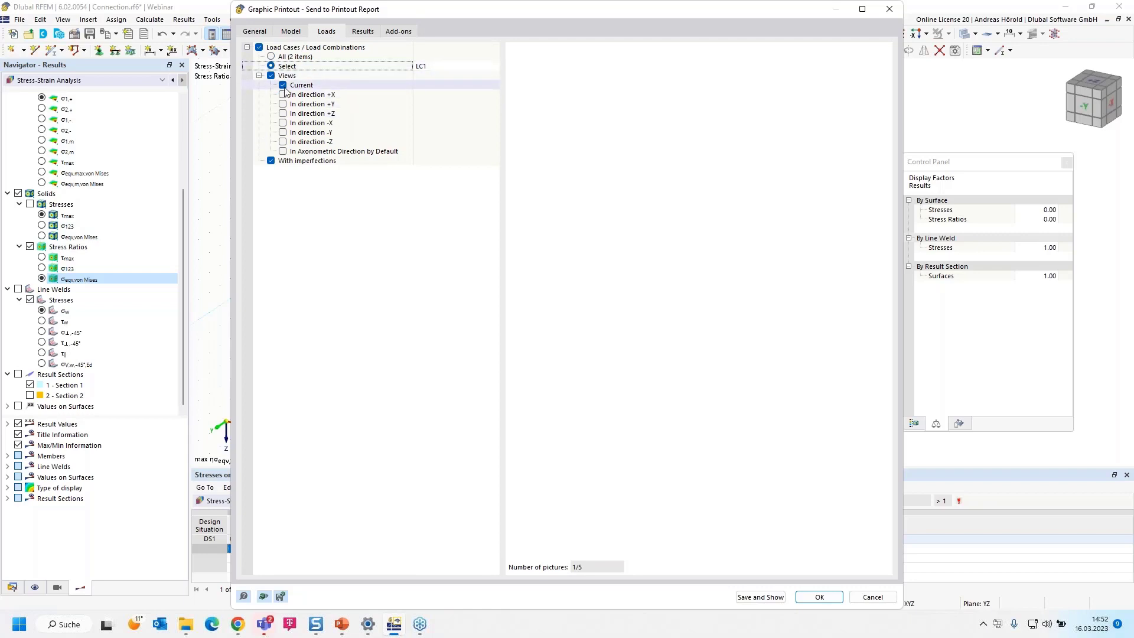
left_click(271, 161)
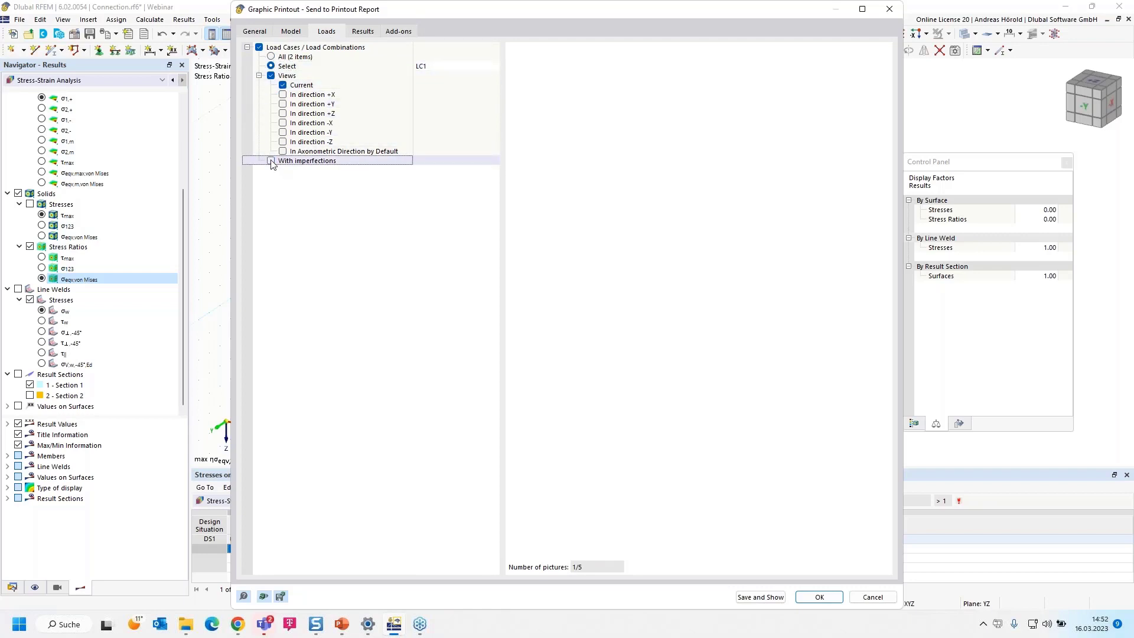
- Include the Stress-Strain Analysis pictures, with the solid stresses τmax, σ123 and σeqv,von Mises
left_click(391, 31)
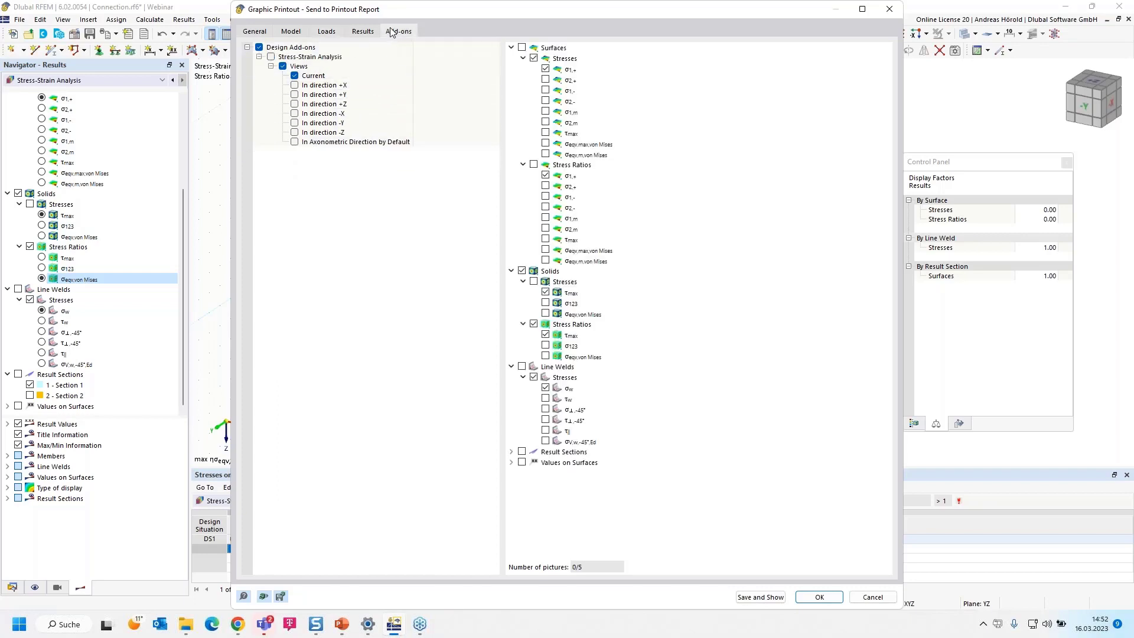
left_click(361, 32)
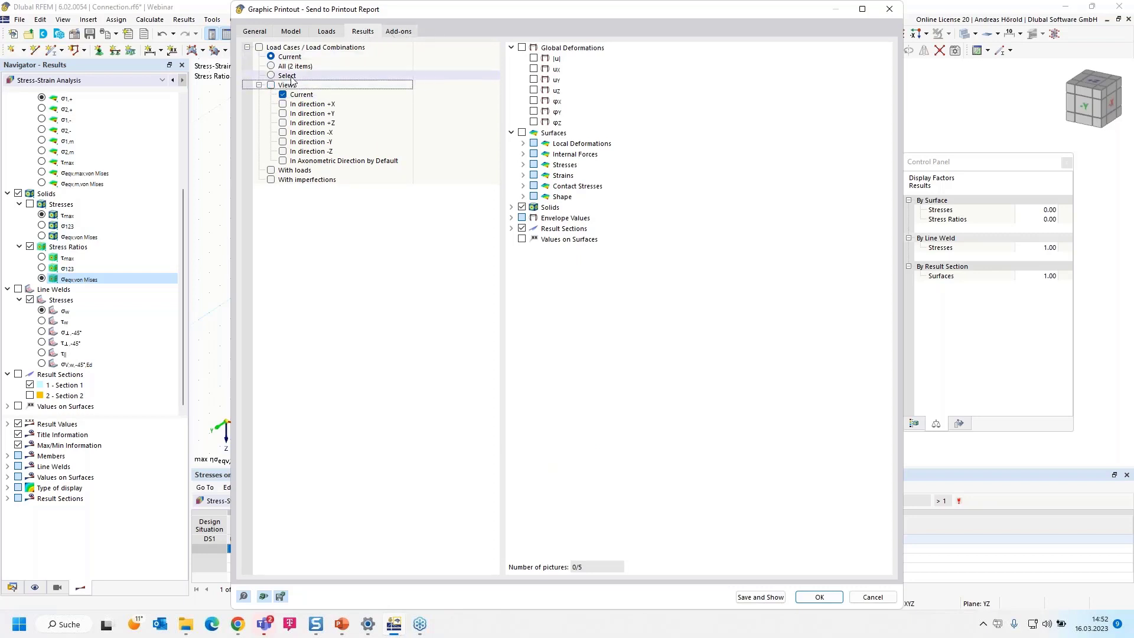
left_click(399, 32)
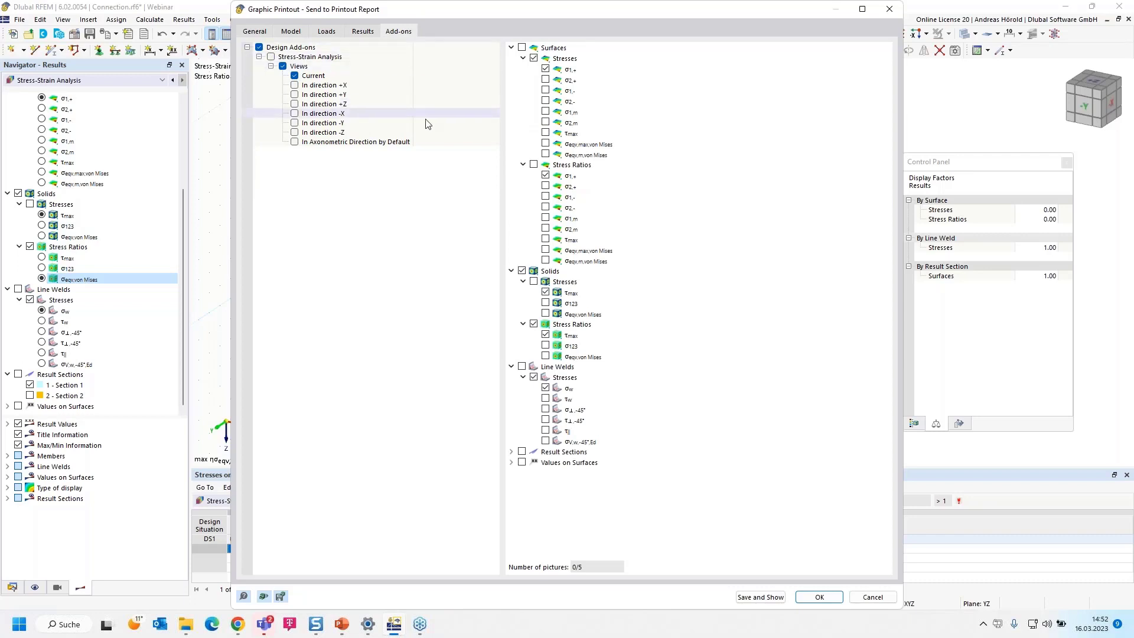
left_click(545, 303)
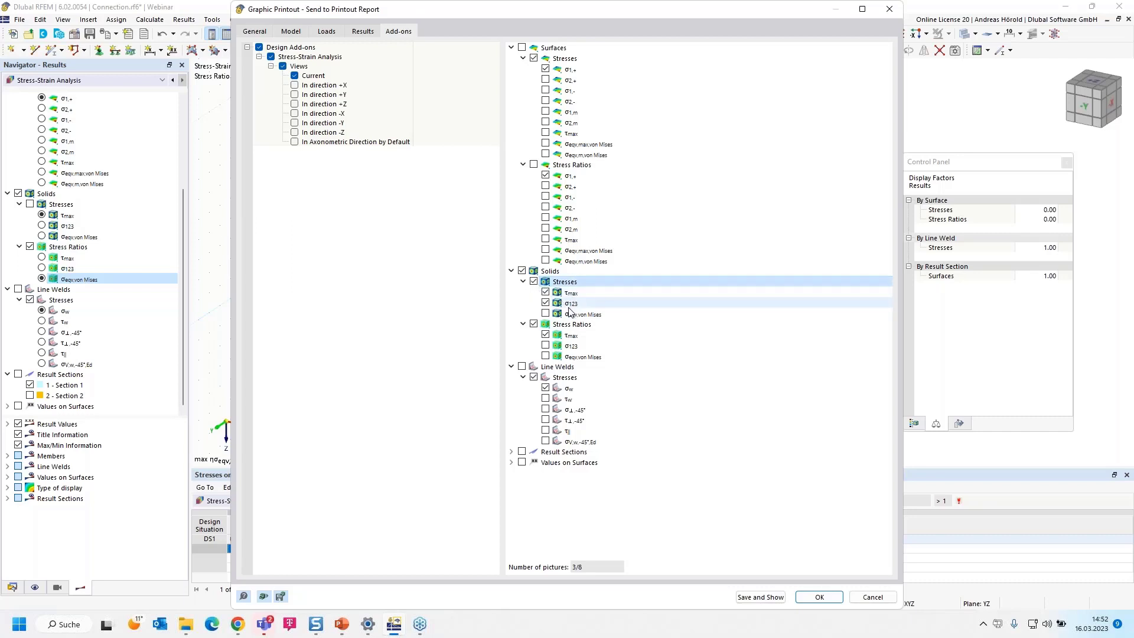
left_click(547, 316)
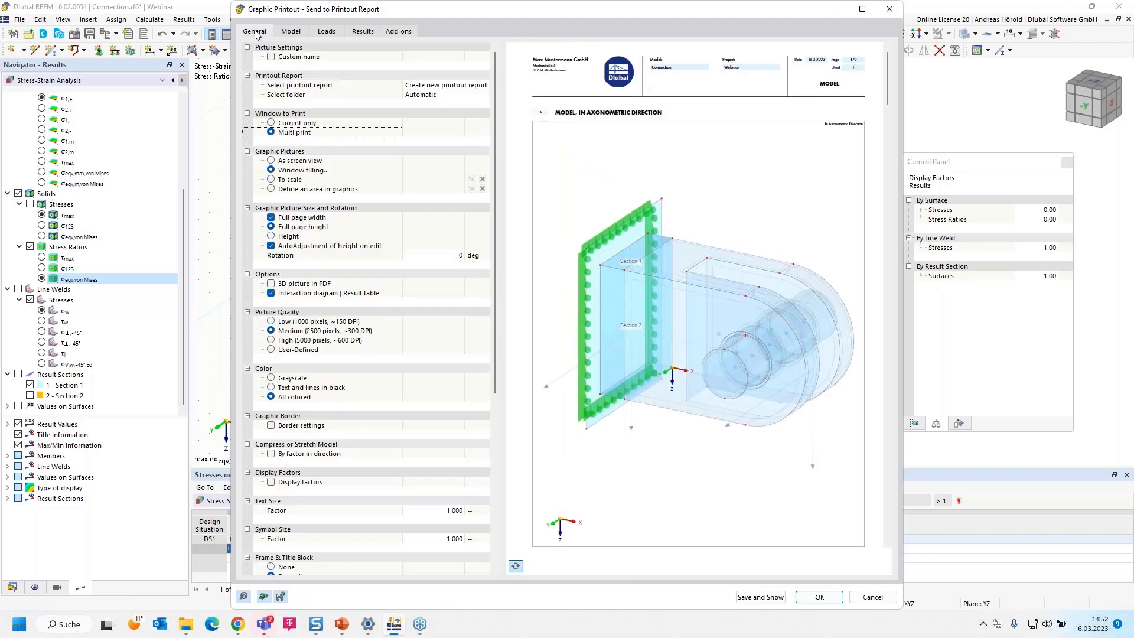
- Examine the printout preview pages covering the model views, LC1 loading, solid stresses and stress ratio
scroll(696, 282, "down", 5)
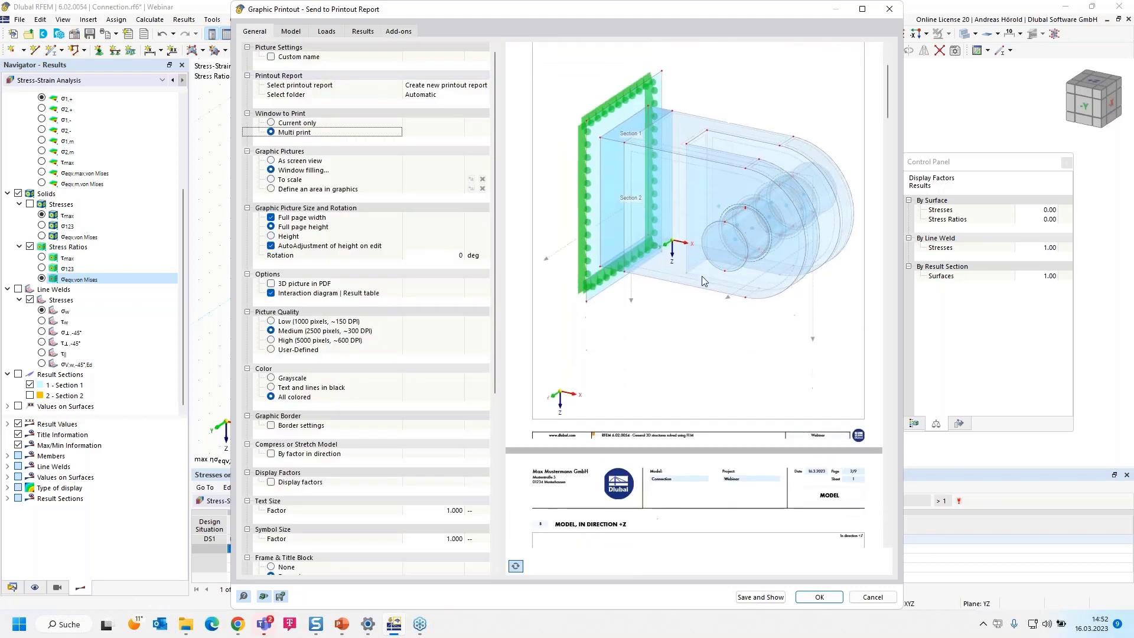
scroll(685, 201, "down", 7)
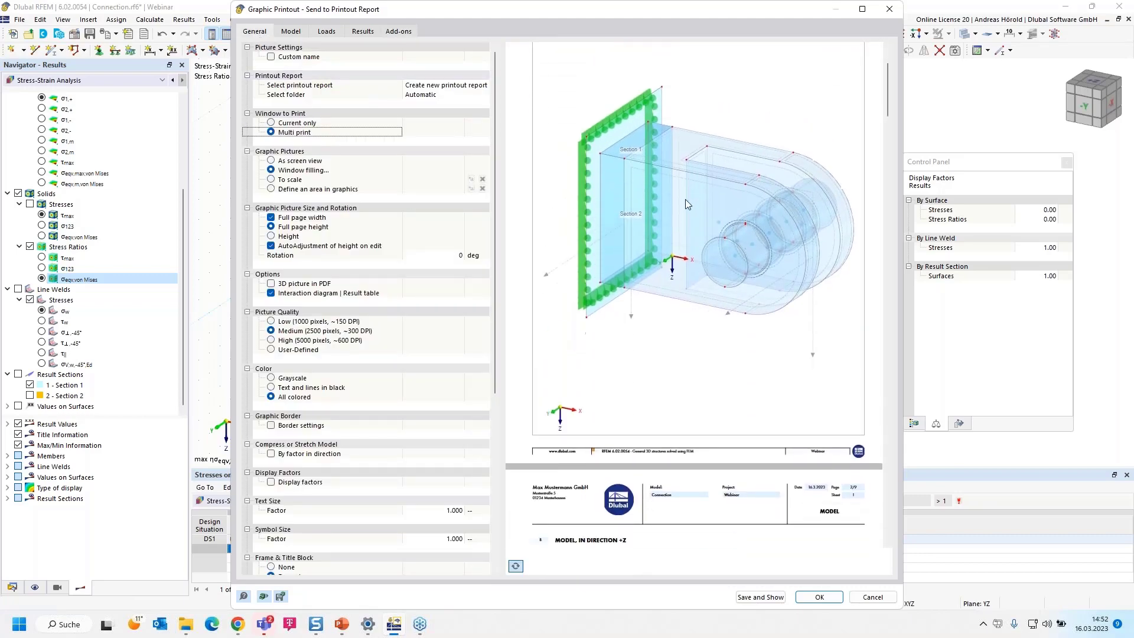
scroll(686, 205, "down", 20)
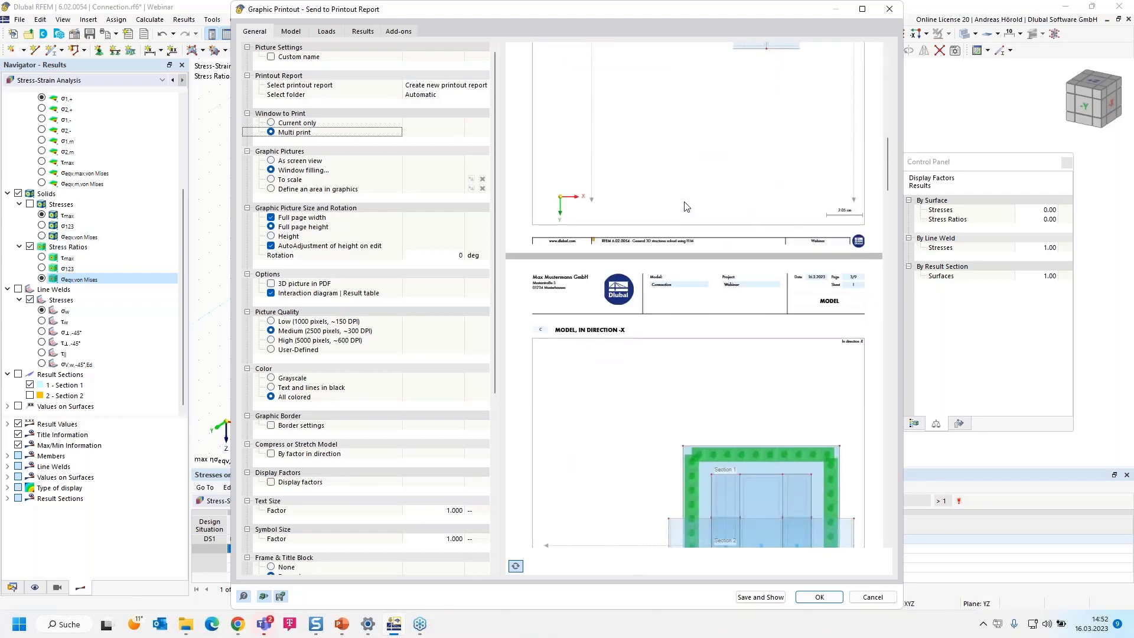
scroll(684, 206, "down", 15)
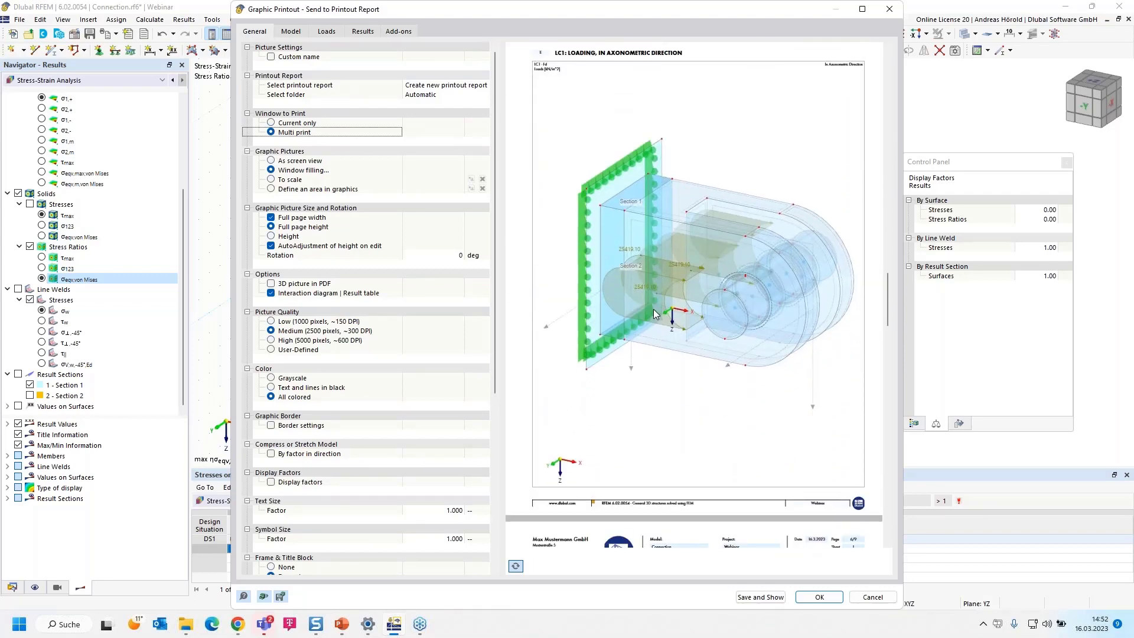
scroll(655, 314, "down", 15)
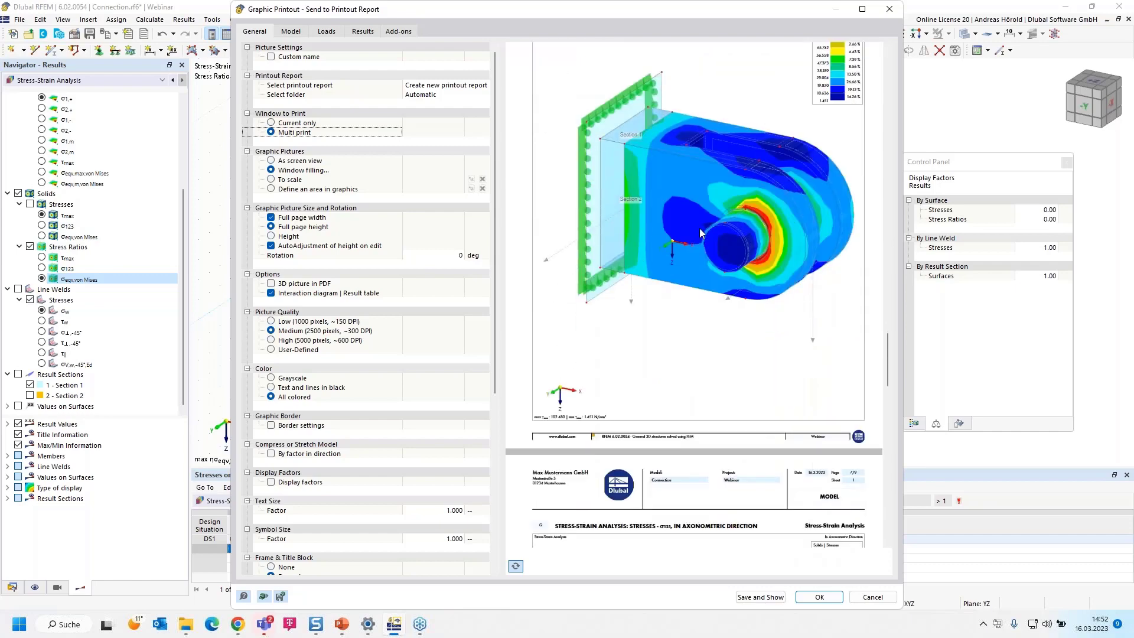
scroll(701, 236, "down", 5)
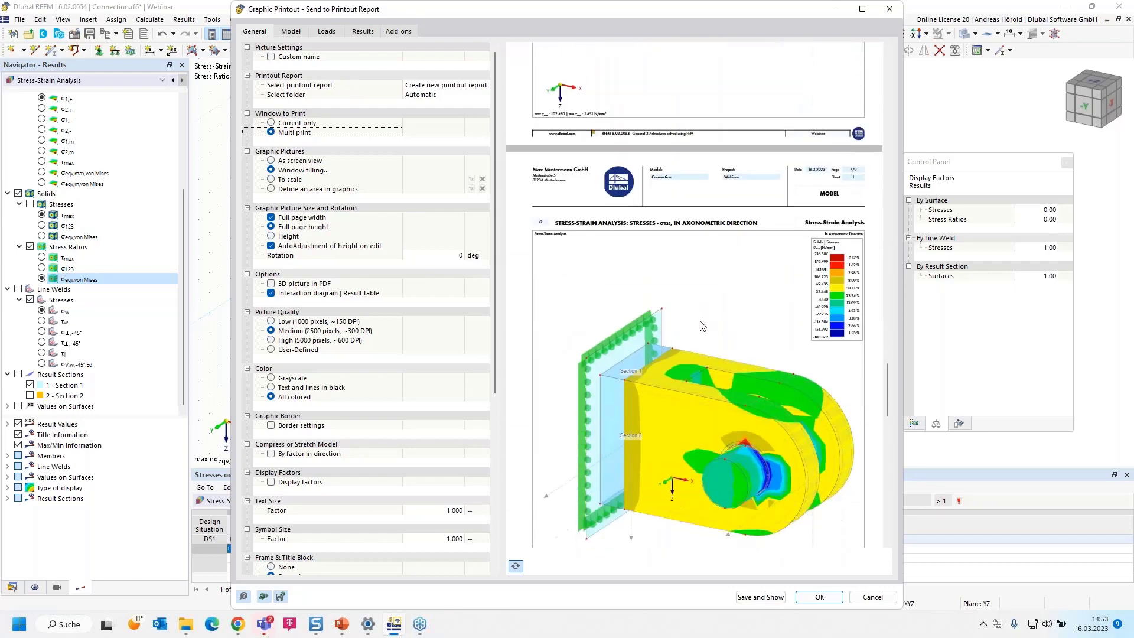
scroll(702, 326, "down", 10)
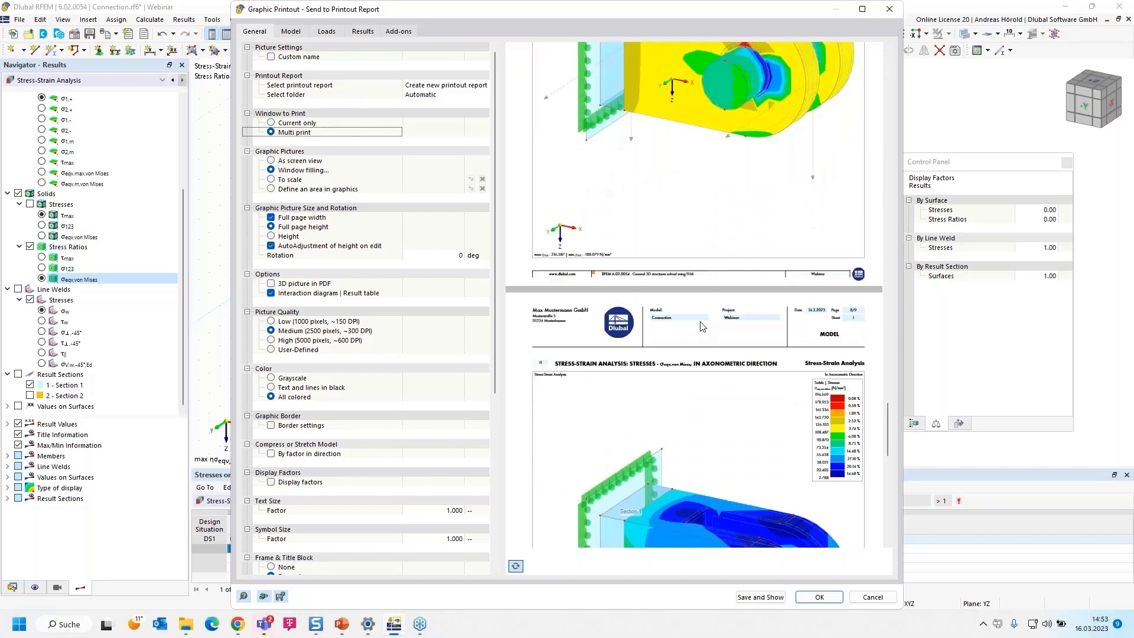
scroll(701, 326, "down", 8)
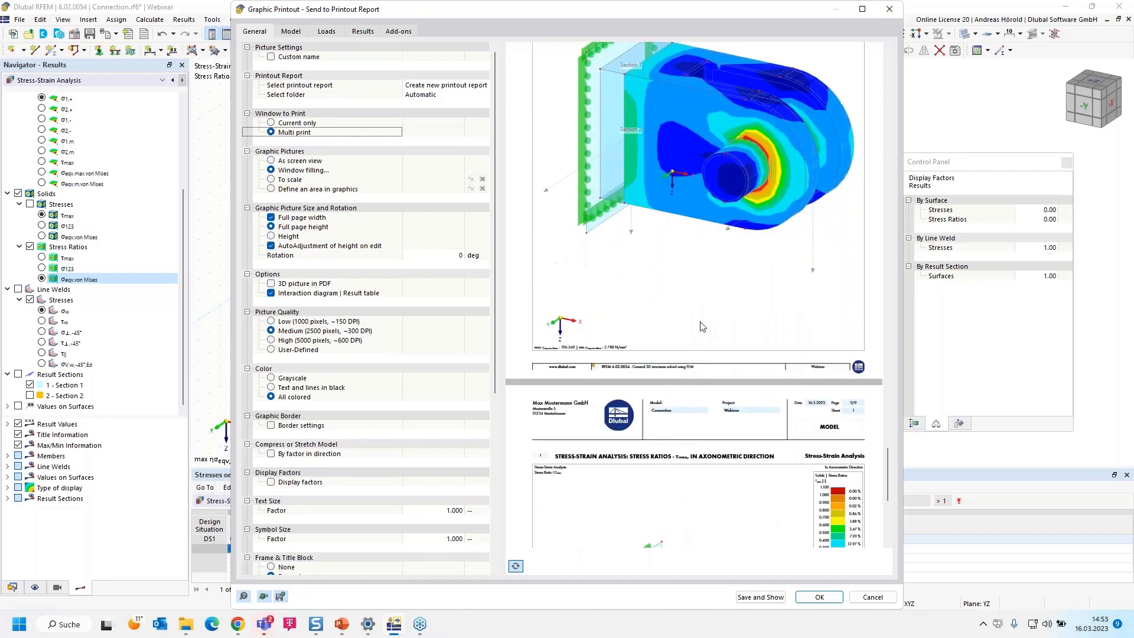
scroll(703, 327, "down", 6)
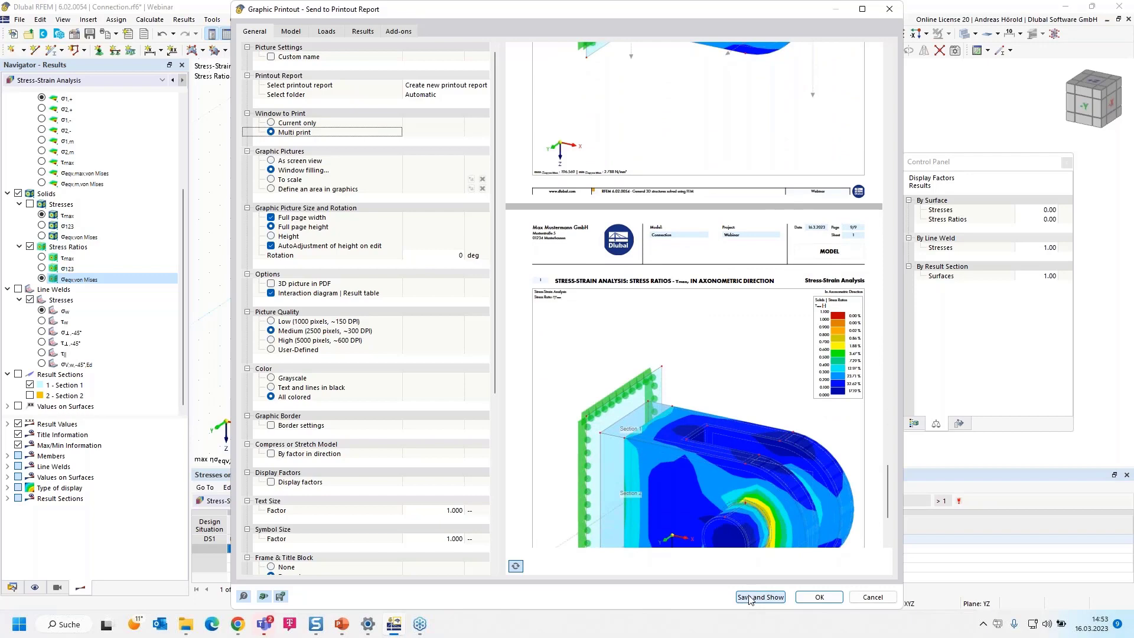
- Save the pictures into a new printout report and include Line Welded Joints in its report items
left_click(749, 598)
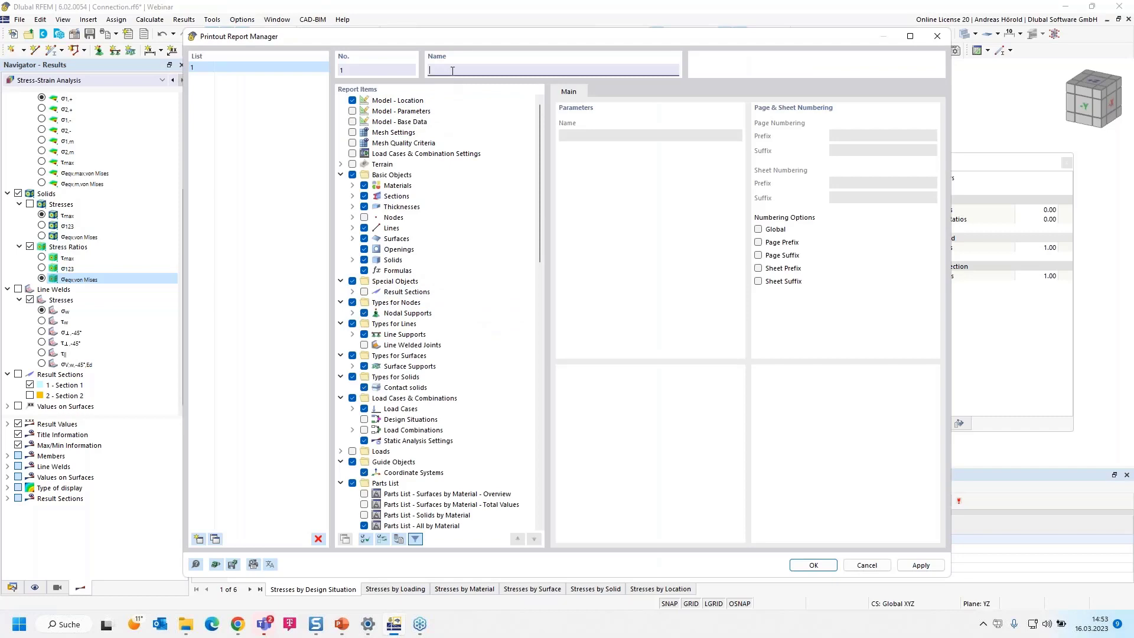
scroll(419, 241, "down", 7)
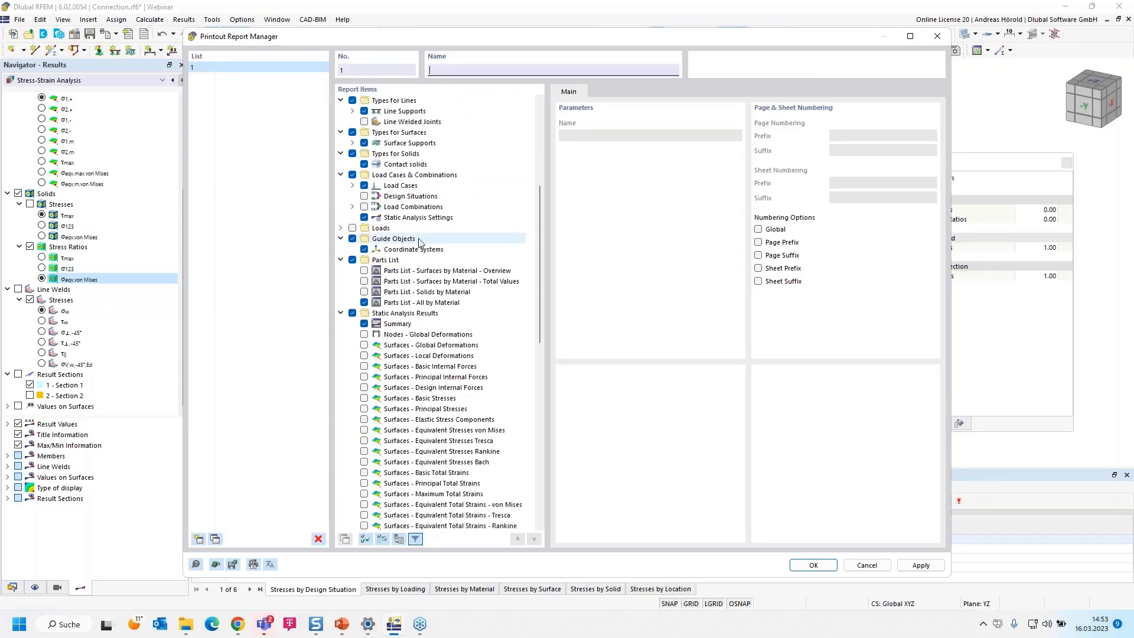
scroll(417, 277, "down", 4)
scroll(415, 291, "up", 6)
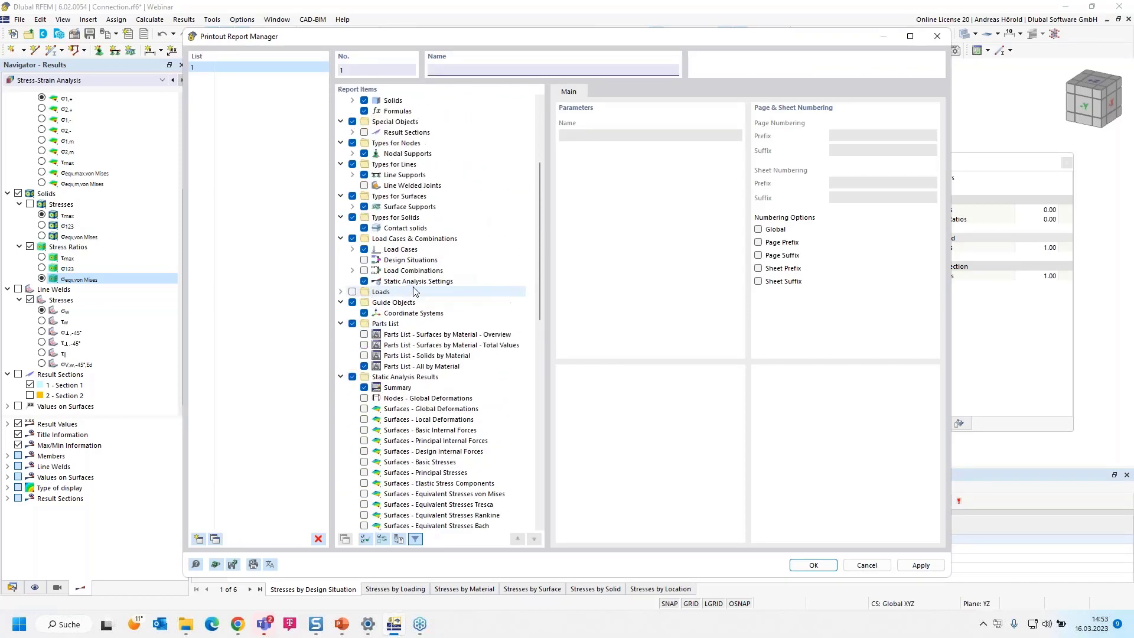
scroll(415, 290, "up", 5)
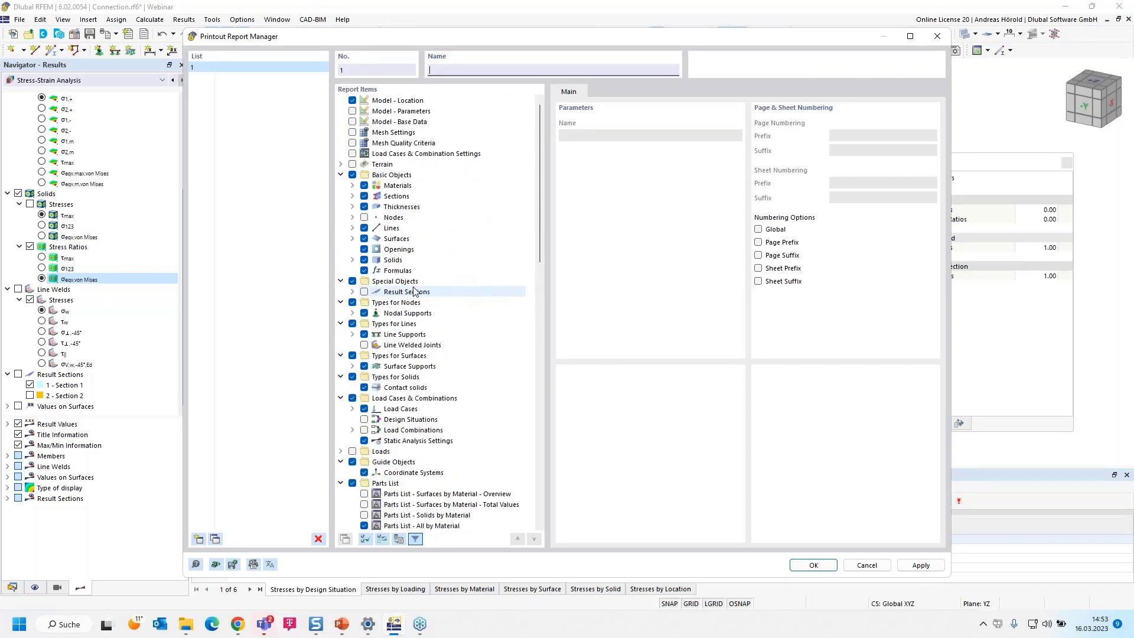
left_click(365, 346)
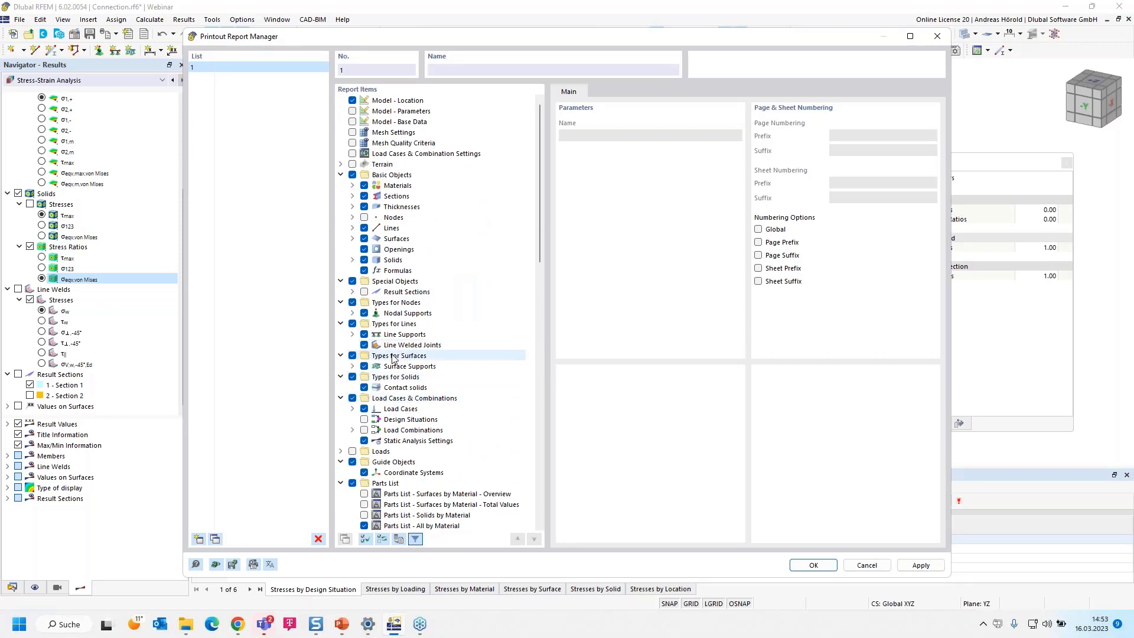
- Exclude surface stresses by design situation and material, replace Stresses on Solids by Material with Stresses on Solids by Solid, and generate the report
scroll(393, 357, "down", 18)
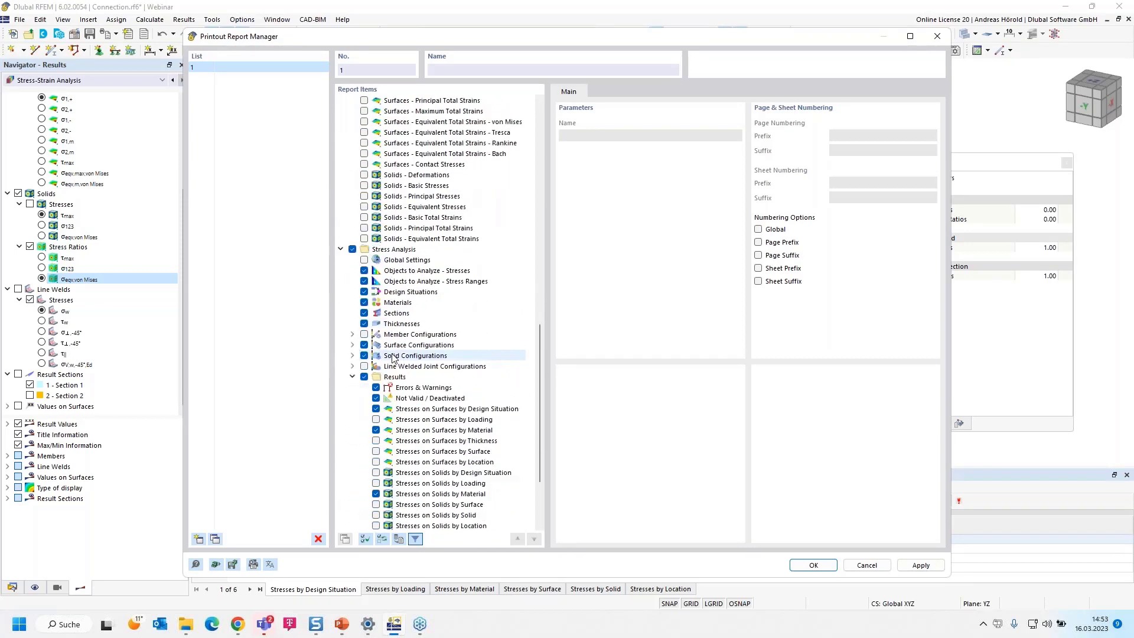
scroll(393, 357, "down", 2)
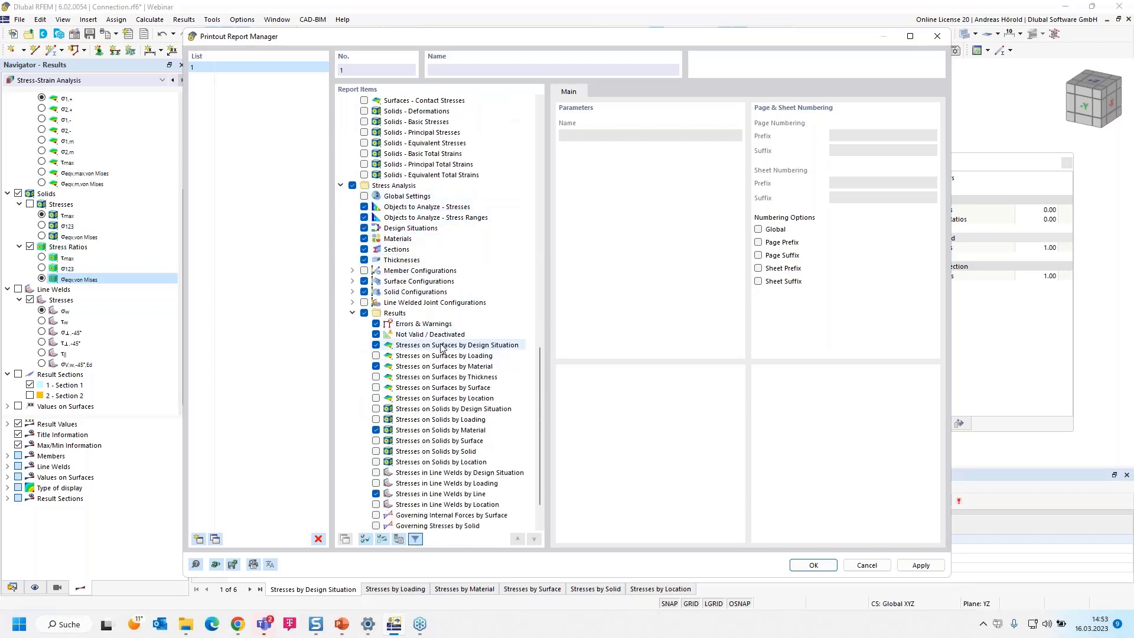
scroll(440, 348, "down", 2)
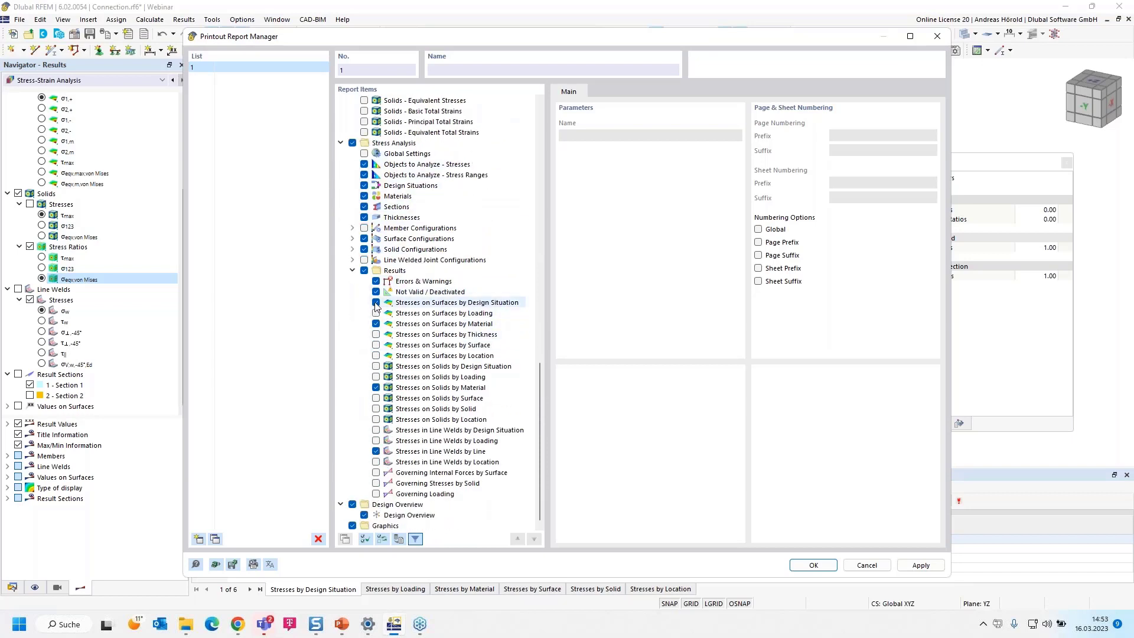
left_click(376, 302)
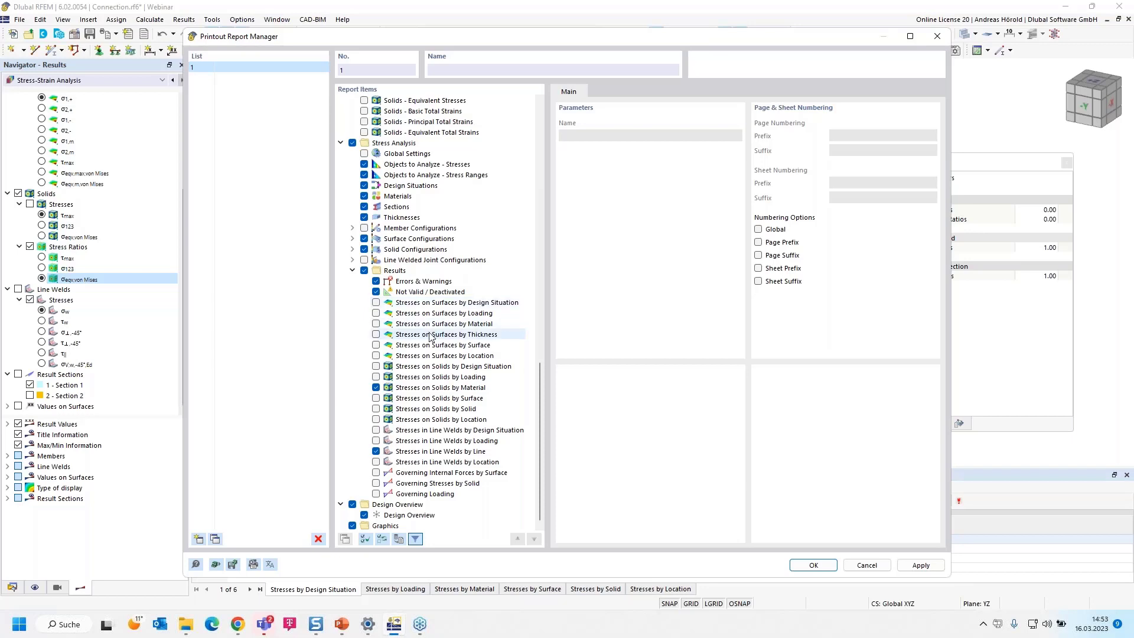
left_click(376, 409)
left_click(375, 387)
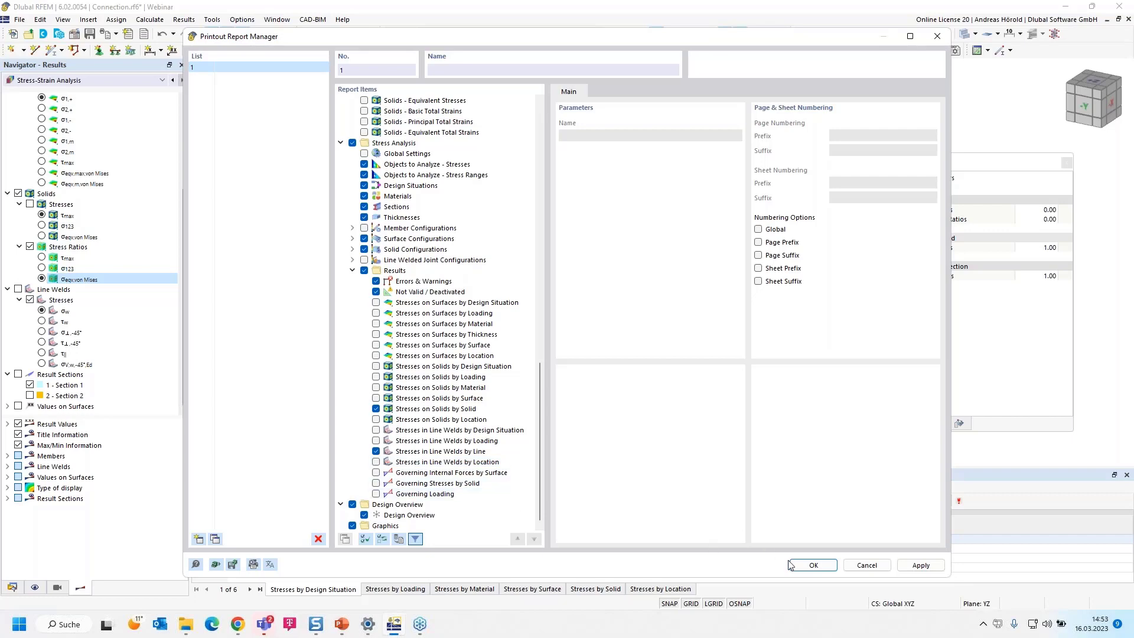
left_click(813, 566)
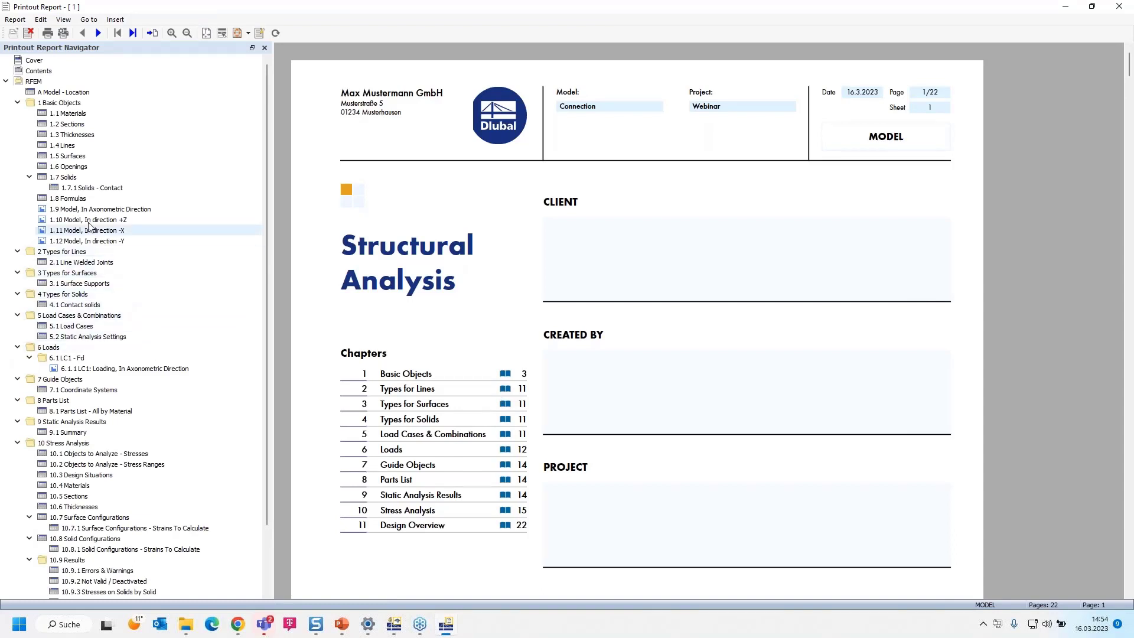
- Examine the report's four model pictures and the tables from line welded joints and supports to static analysis settings
left_click(86, 210)
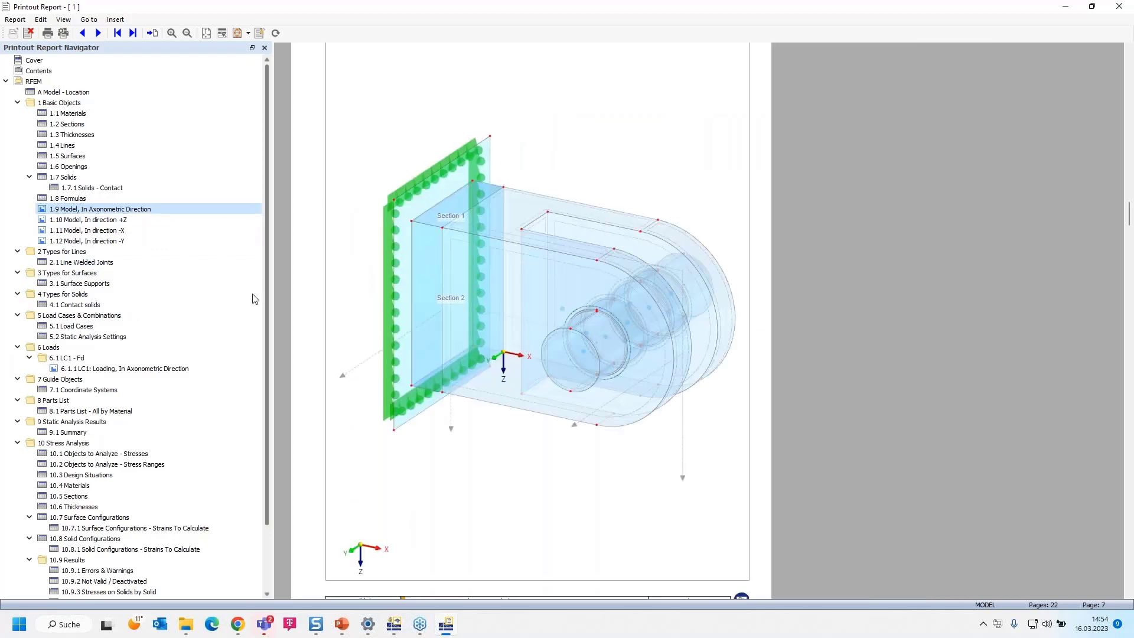
left_click(108, 221)
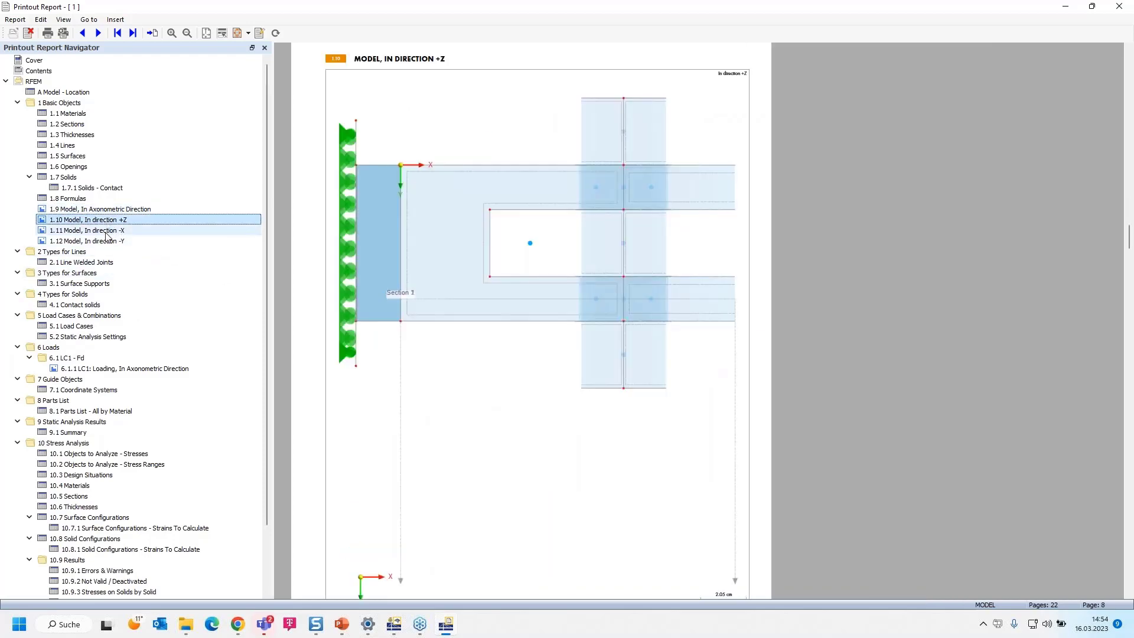
left_click(107, 231)
left_click(110, 242)
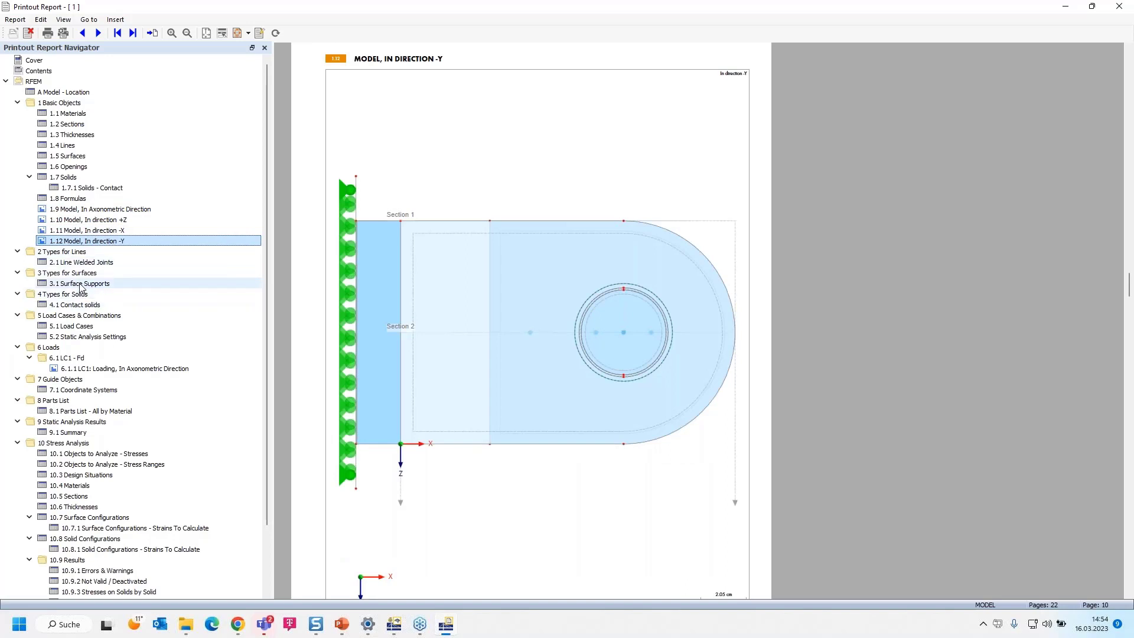
left_click(89, 262)
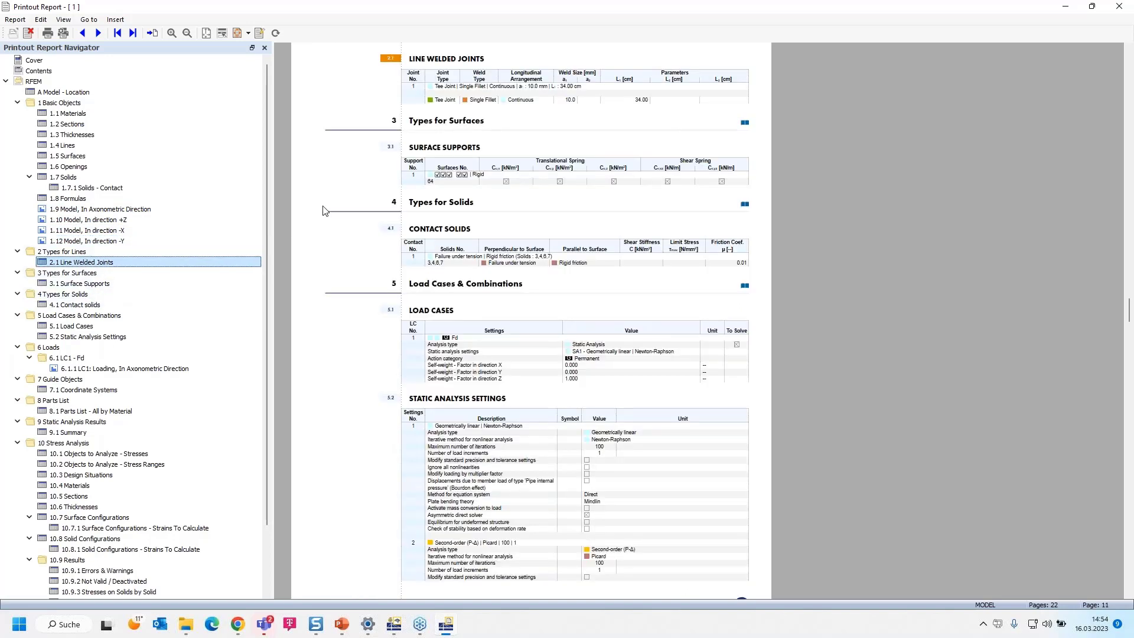
scroll(551, 103, "up", 2, "ctrl")
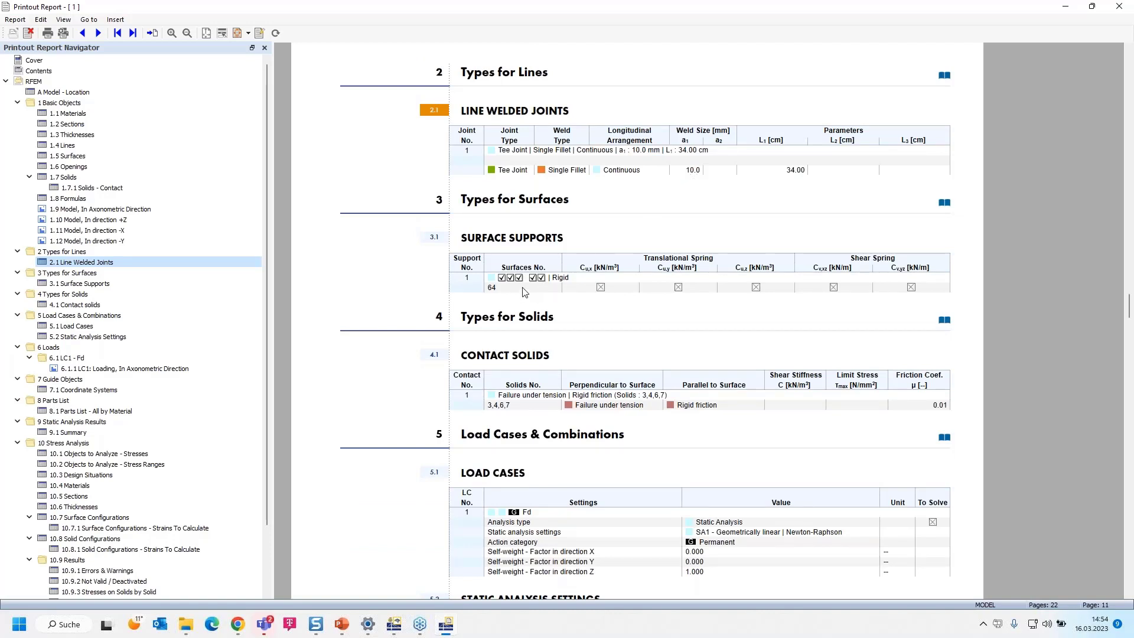
scroll(524, 292, "down", 1)
scroll(560, 248, "down", 3)
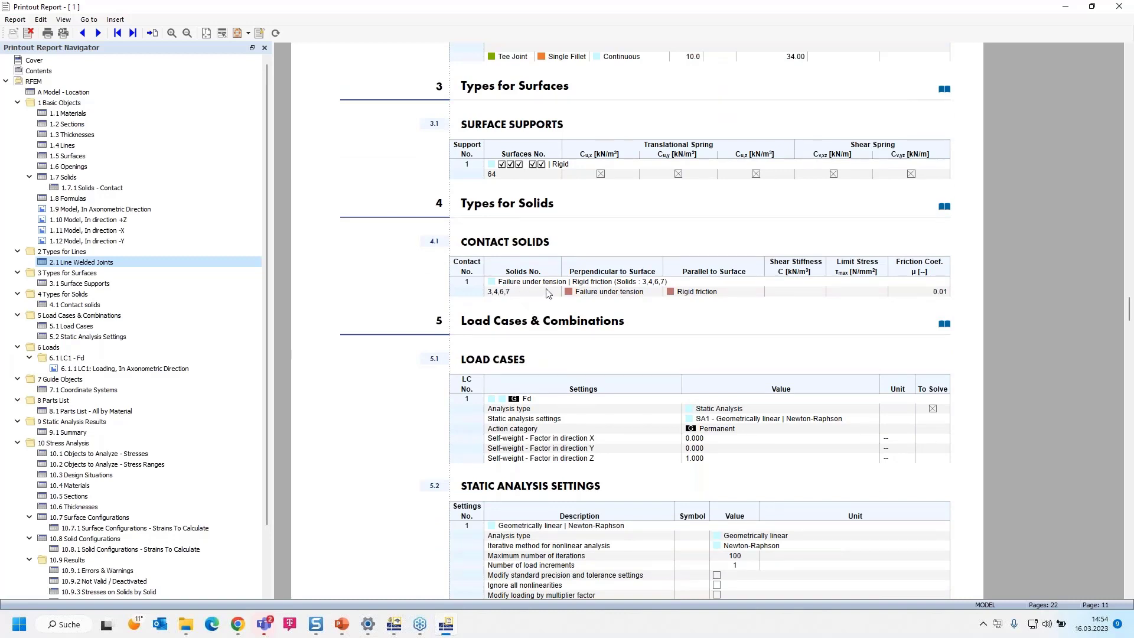
scroll(548, 293, "down", 3)
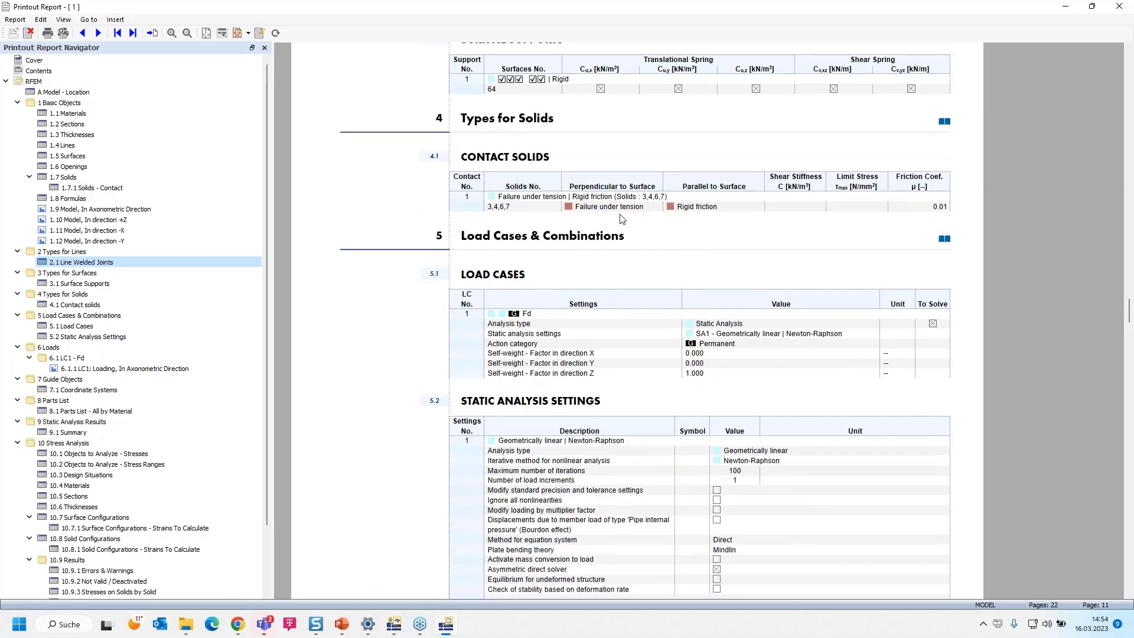
scroll(615, 252, "down", 2)
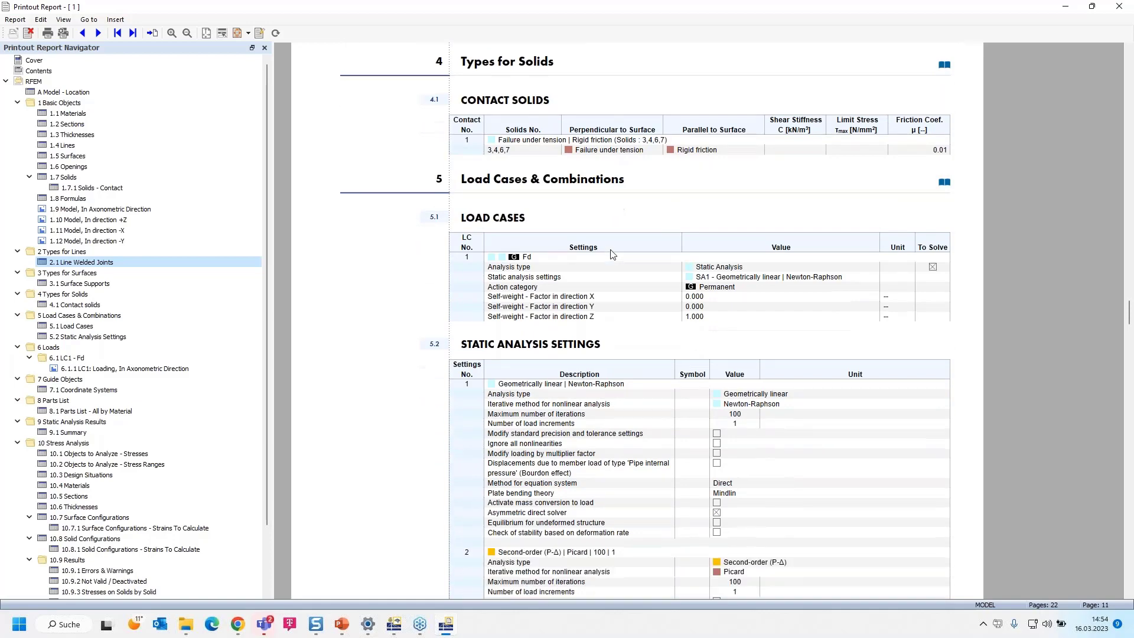
scroll(613, 254, "down", 16)
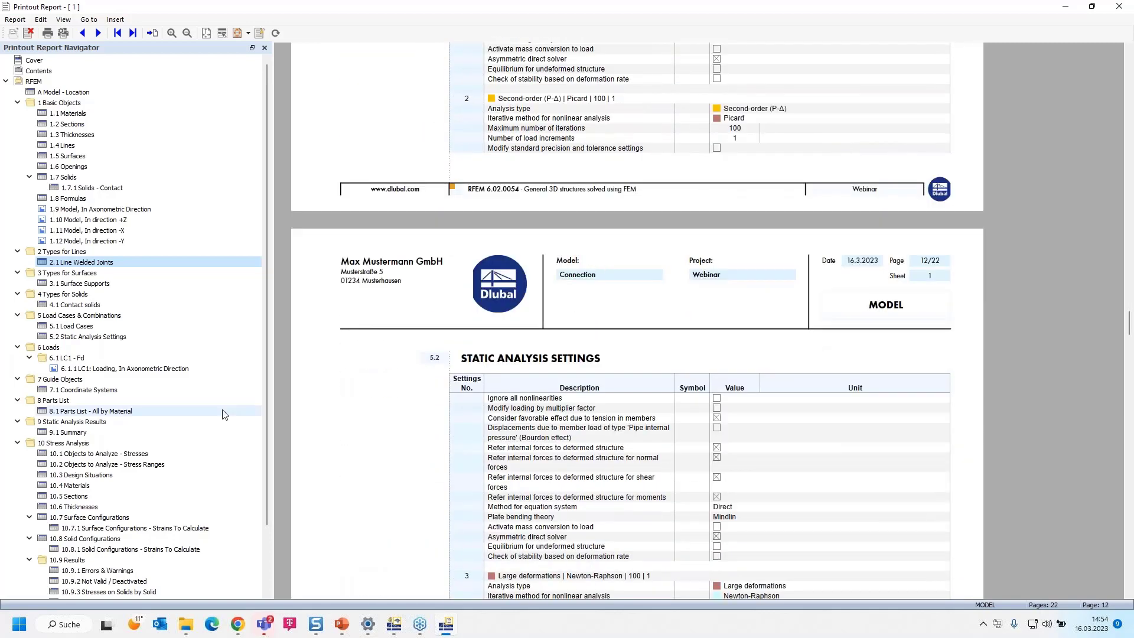
- Examine the LC1 loading picture and the tables of stresses on solids and in line welds
left_click(122, 368)
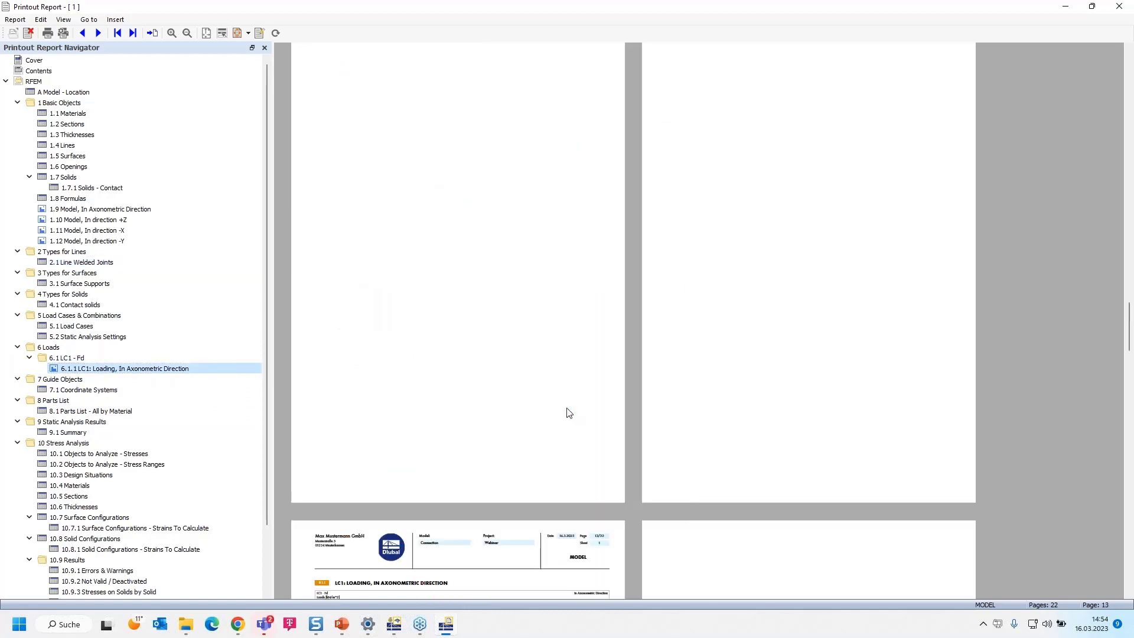
left_click(113, 371)
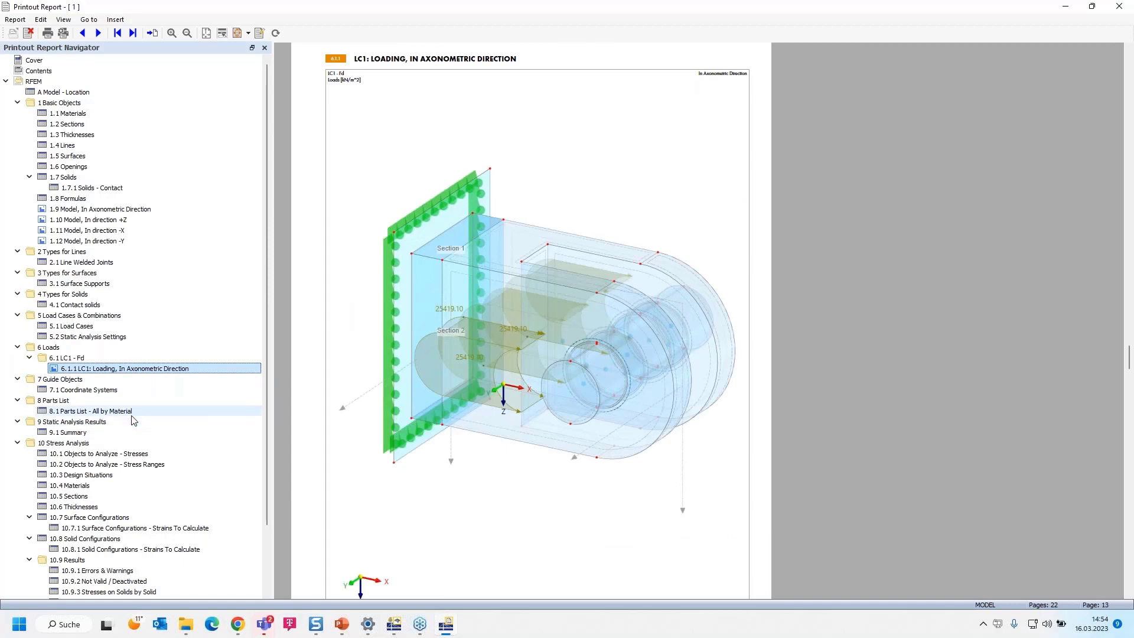
scroll(131, 419, "down", 2)
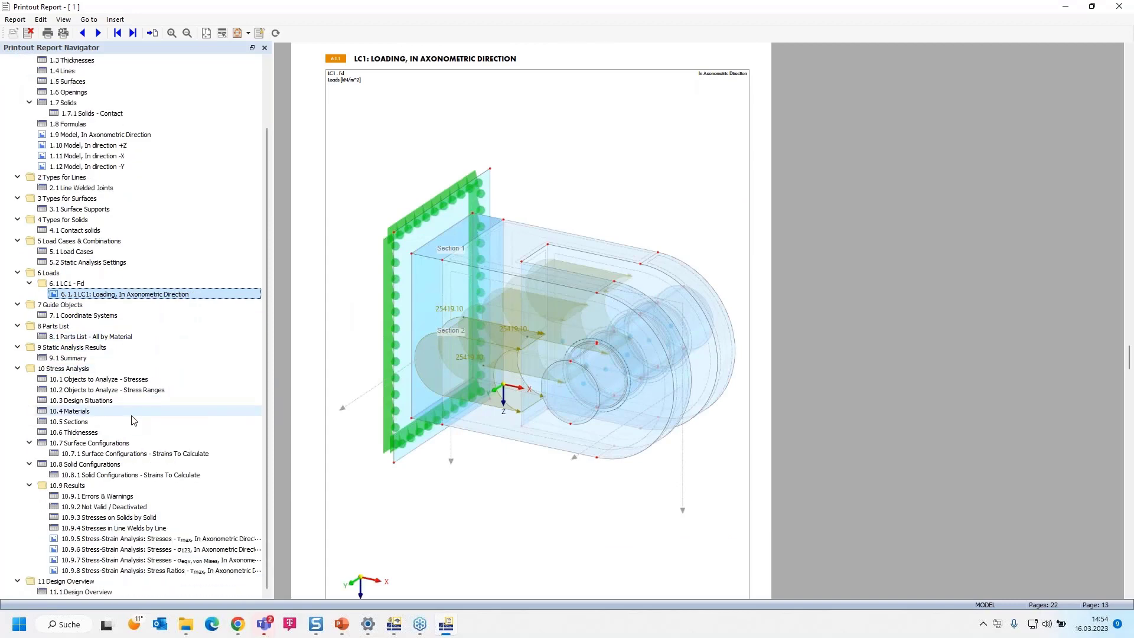
left_click(120, 517)
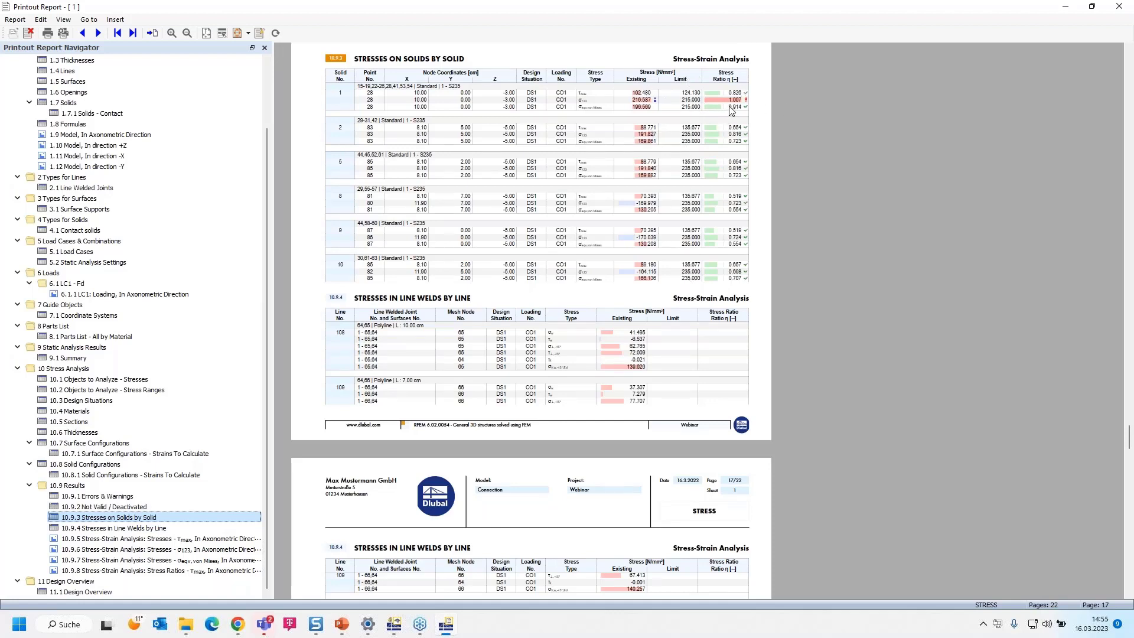
scroll(730, 108, "up", 5)
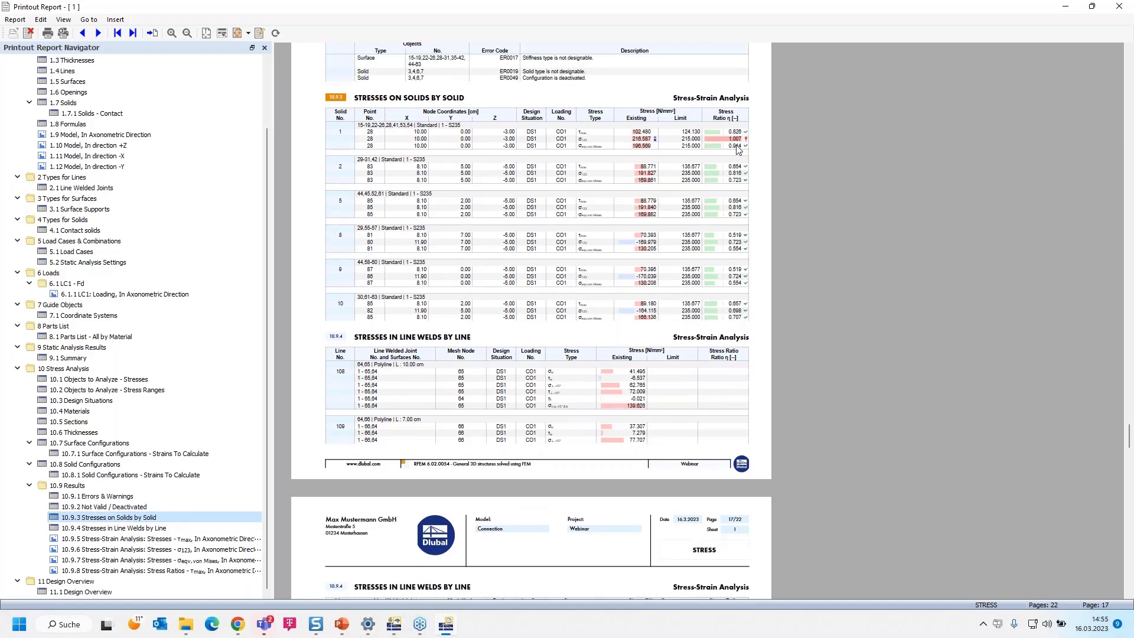
scroll(736, 158, "down", 1, "ctrl")
scroll(649, 230, "up", 2, "ctrl")
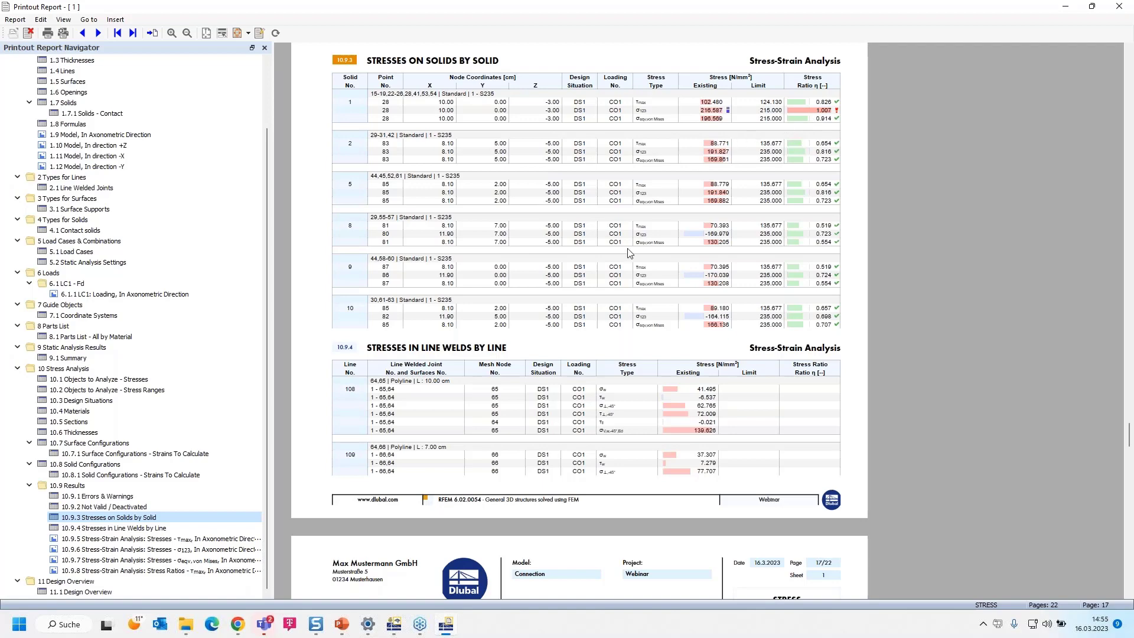
scroll(429, 409, "down", 6)
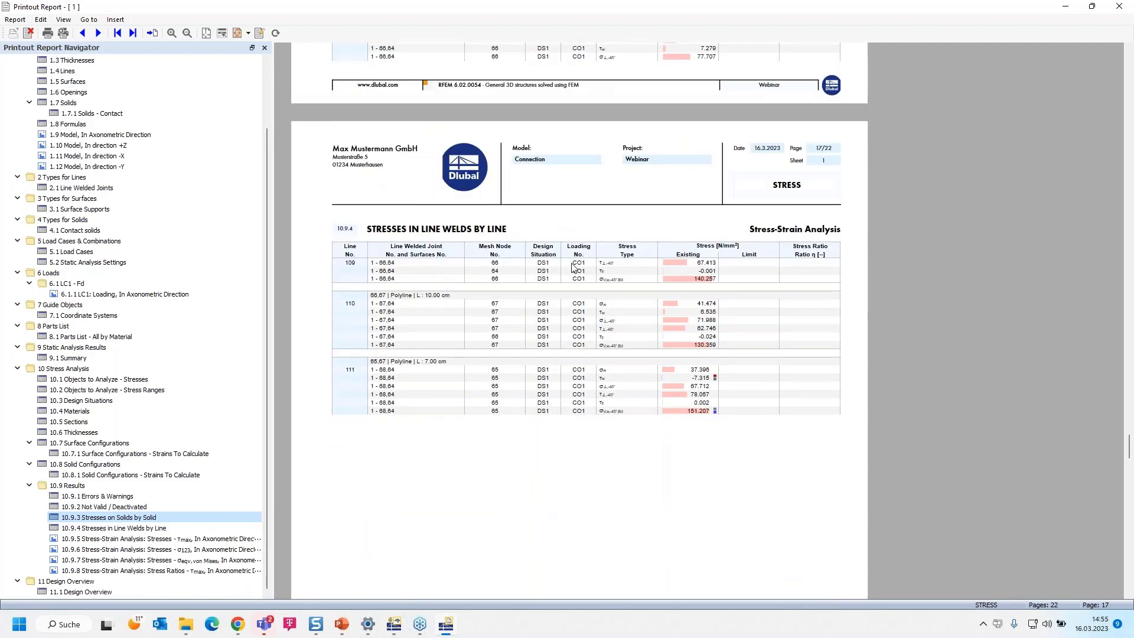
scroll(571, 266, "down", 2)
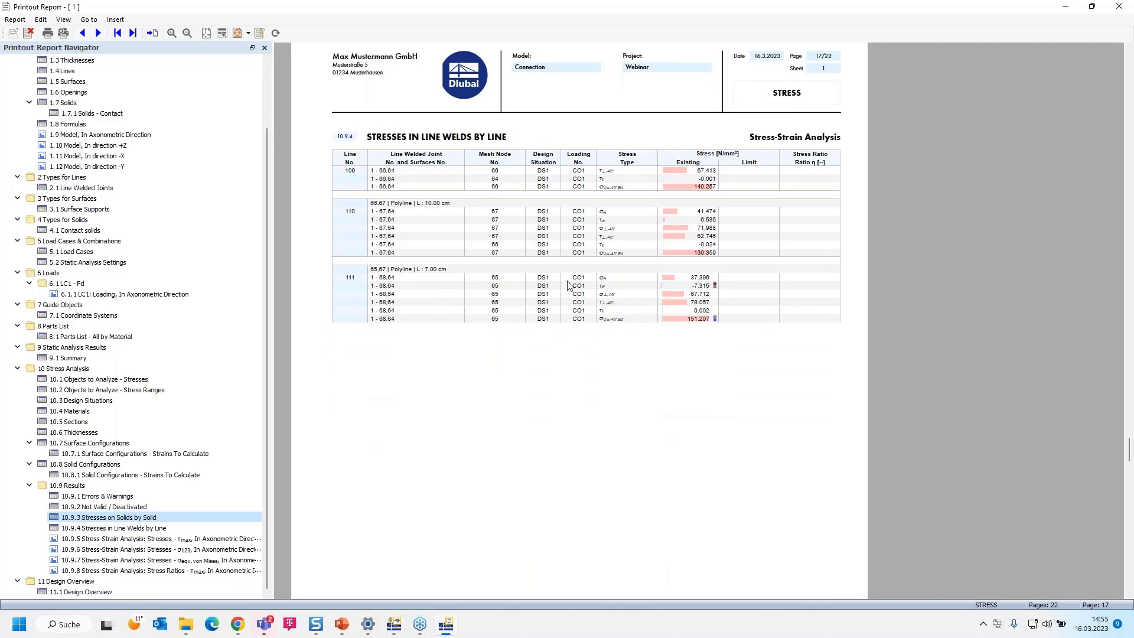
- Examine the report's solid stress pictures for τmax, σ123 and σeqv,von Mises and the stress ratio picture
scroll(569, 285, "down", 8)
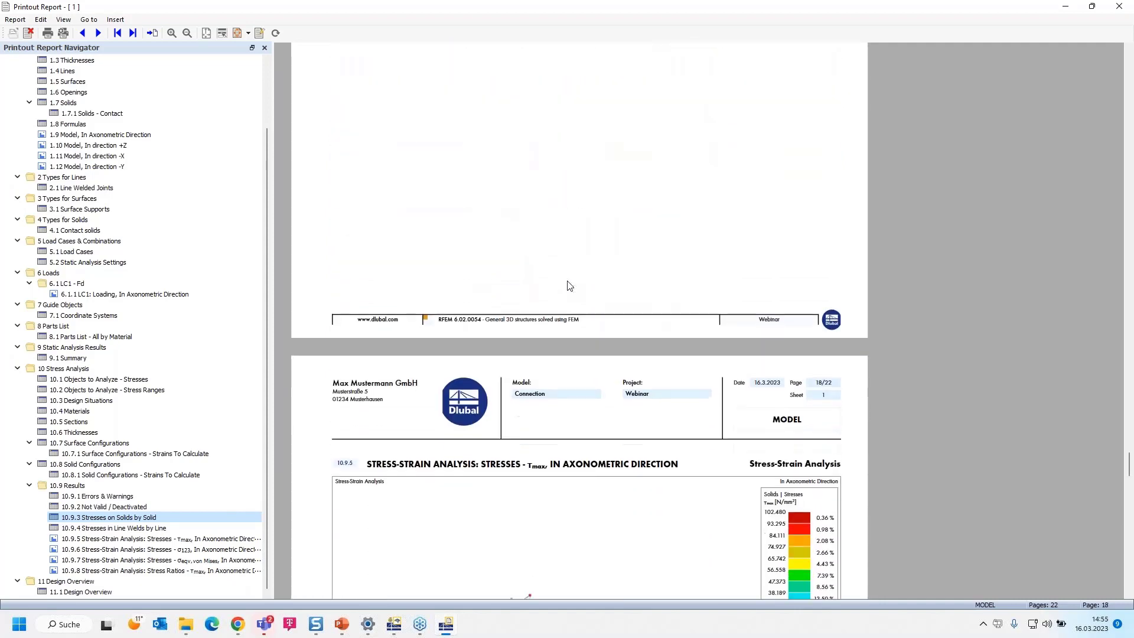
scroll(569, 286, "down", 11)
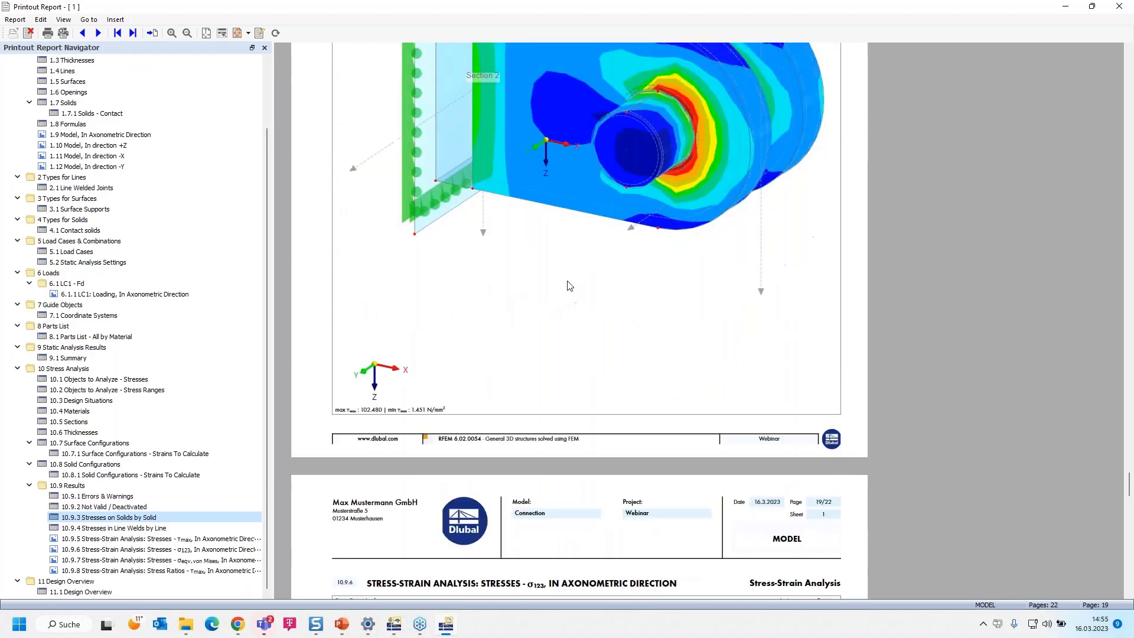
scroll(569, 286, "down", 18)
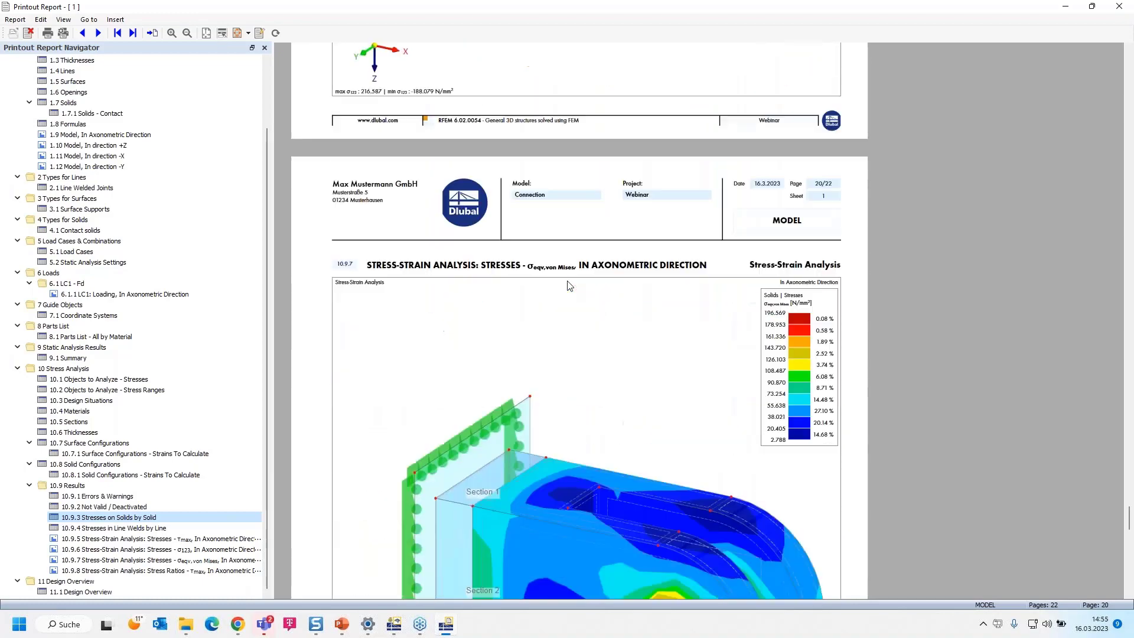
scroll(569, 286, "down", 8)
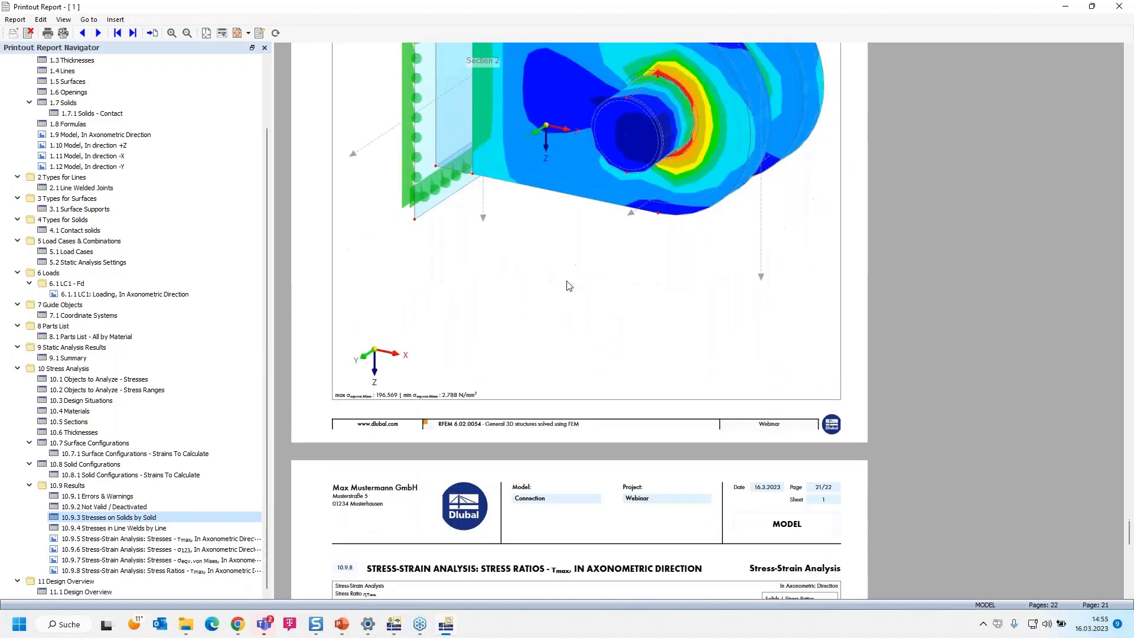
scroll(568, 286, "down", 6)
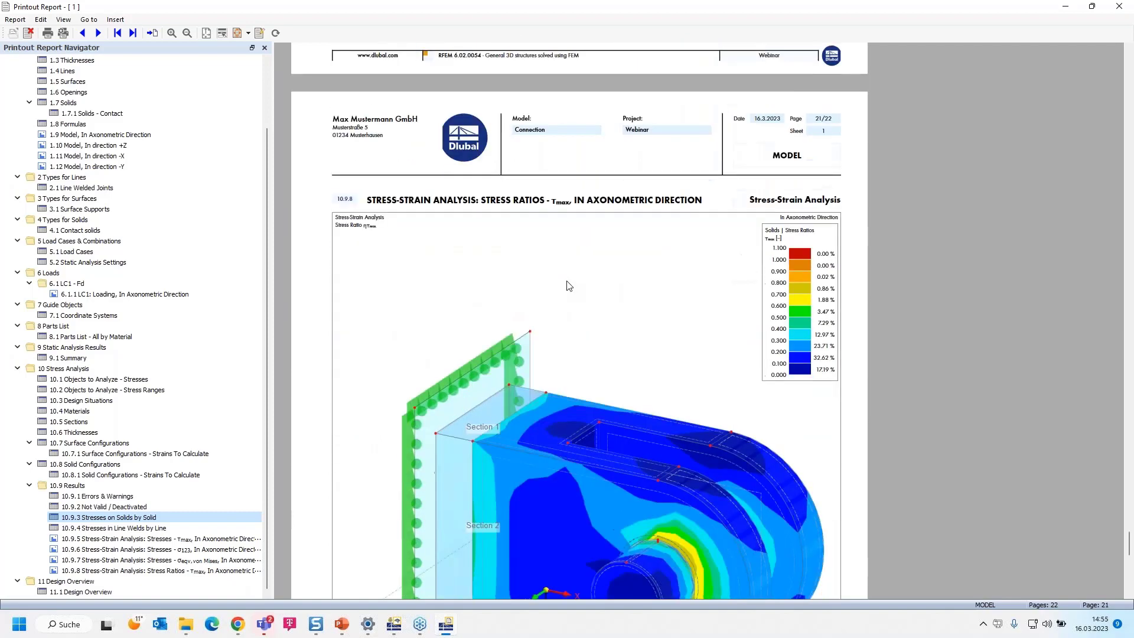
scroll(566, 281, "down", 3)
scroll(566, 282, "down", 1, "ctrl")
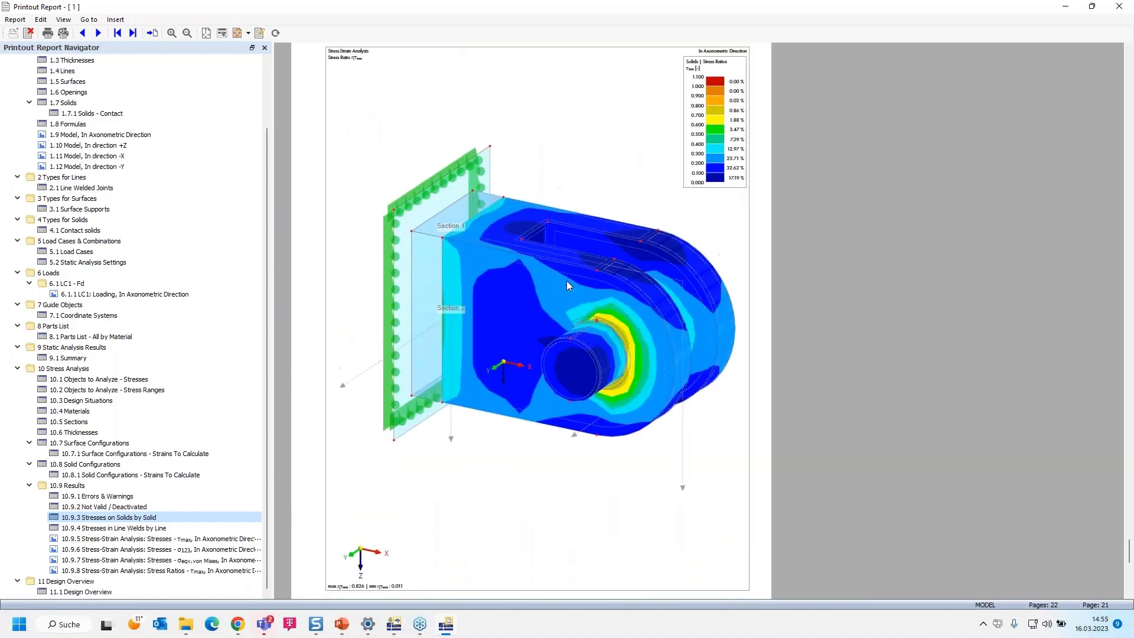
scroll(566, 282, "up", 1)
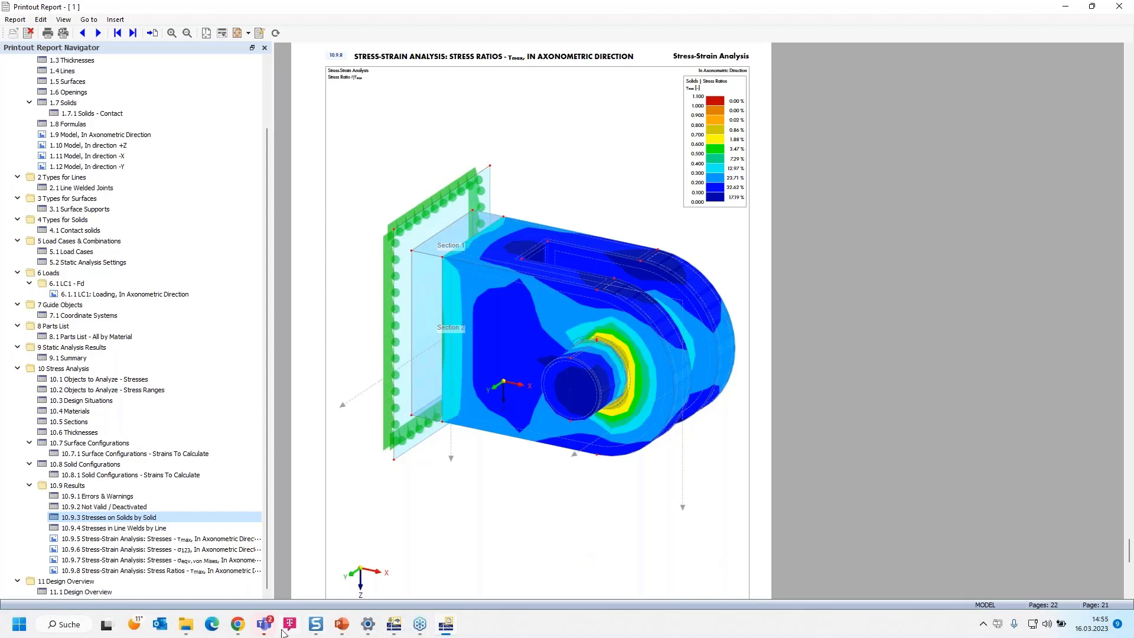
- Switch to the Dlubal website in Chrome and on to the running PowerPoint slide show
left_click(238, 625)
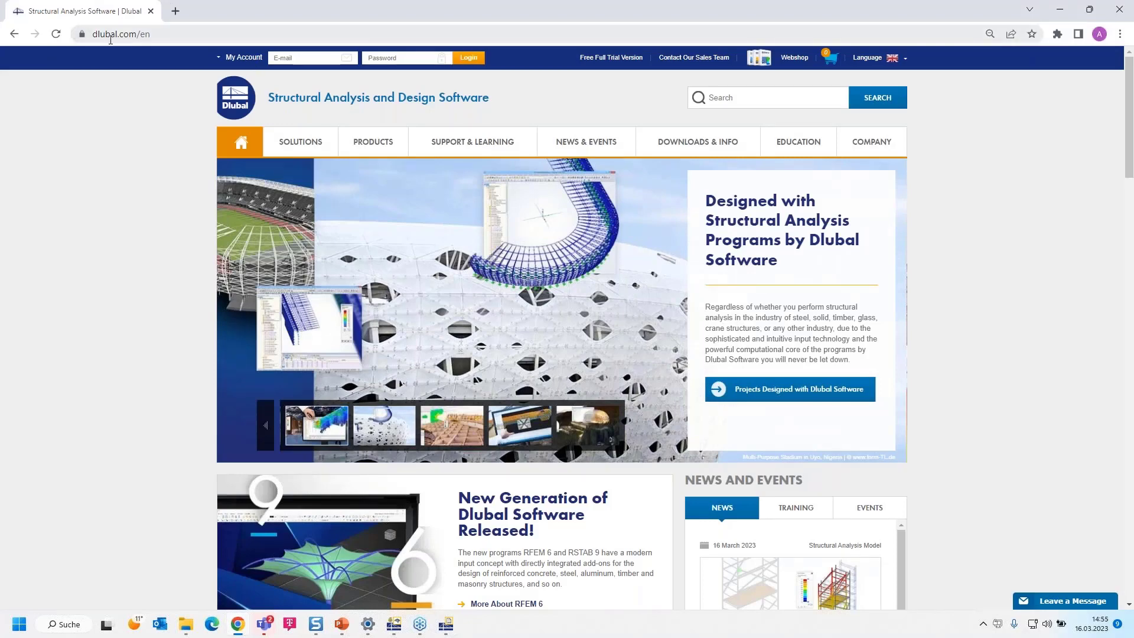
mouse_move(342, 628)
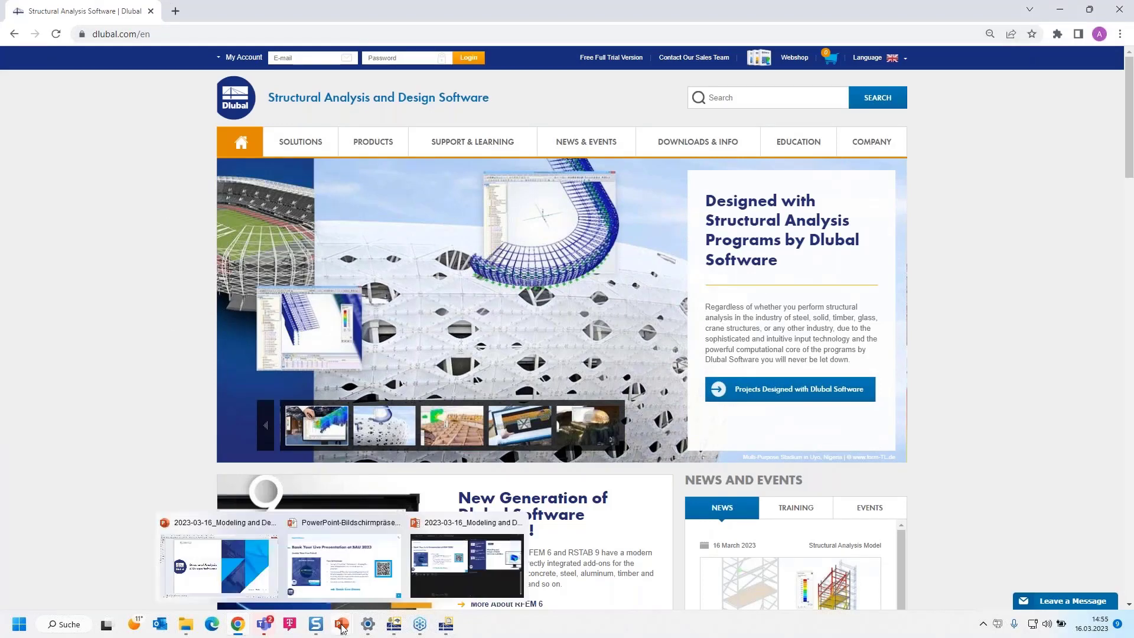
left_click(344, 585)
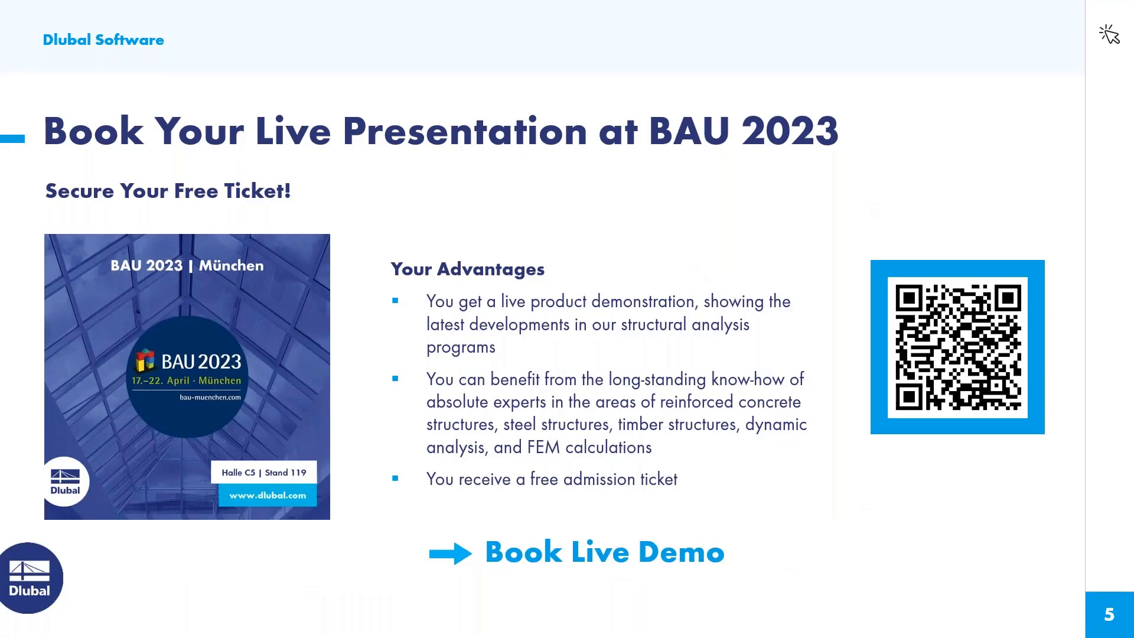